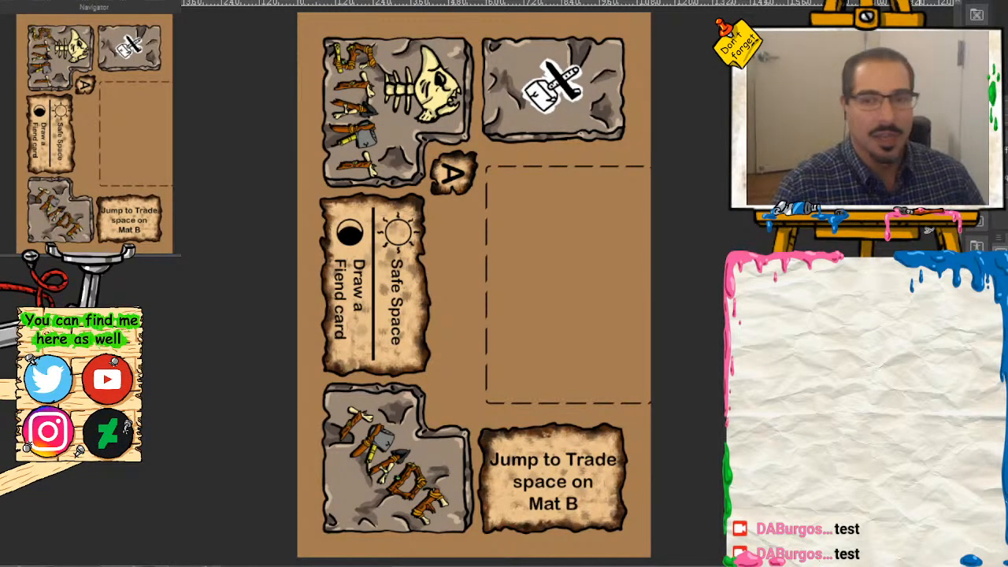
Step: Examine the Mat A artwork up close, covering its Start, Trade, Safe Space and jump tiles, and view the whole mat
scroll(101, 124, "up", 3)
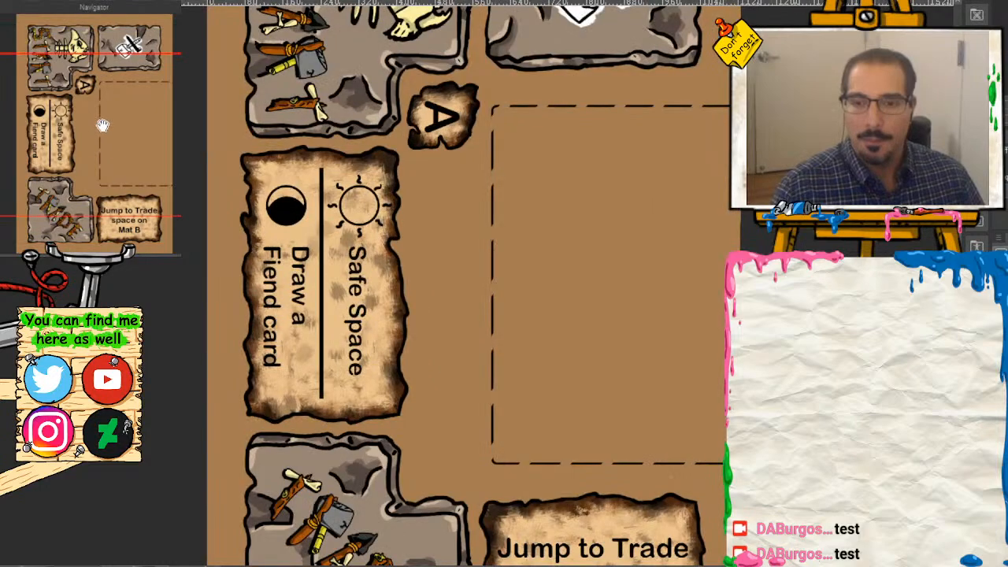
left_click_drag(101, 123, 78, 63)
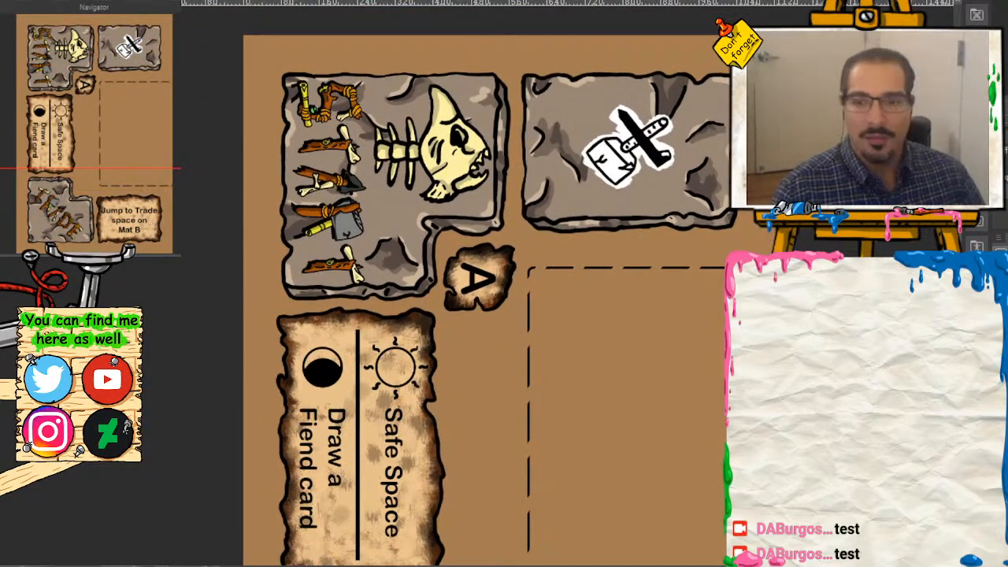
scroll(88, 142, "up", 2)
scroll(111, 109, "up", 2)
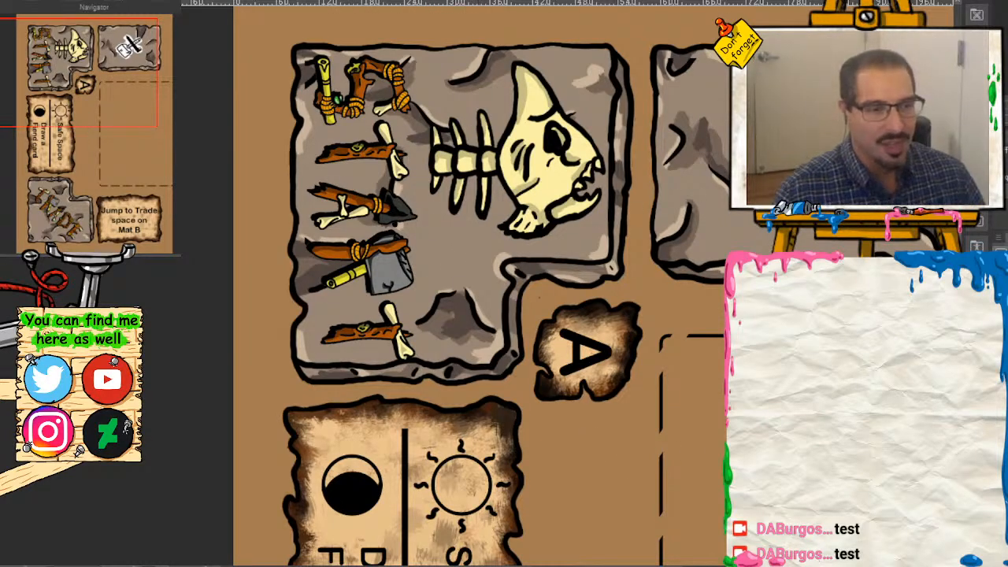
mouse_move(114, 93)
left_mouse_down()
mouse_move(89, 94)
mouse_move(147, 95)
mouse_move(131, 95)
left_mouse_up()
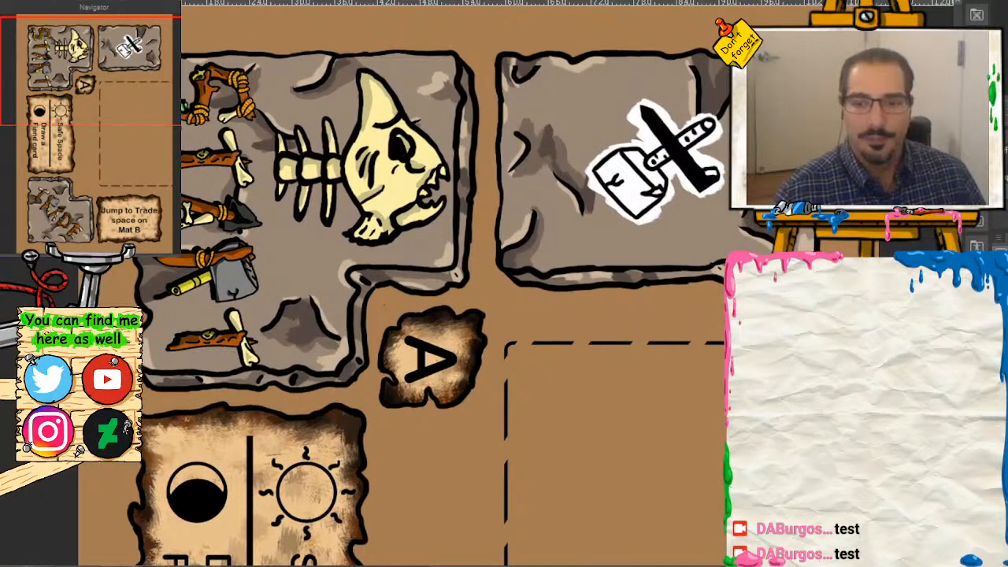
key("ctrl+minus")
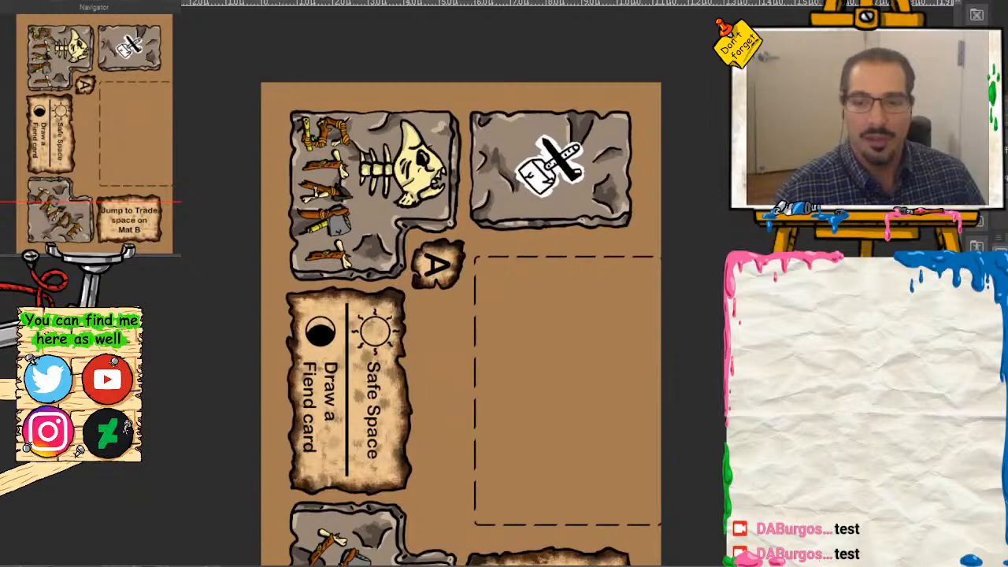
key("ctrl+minus")
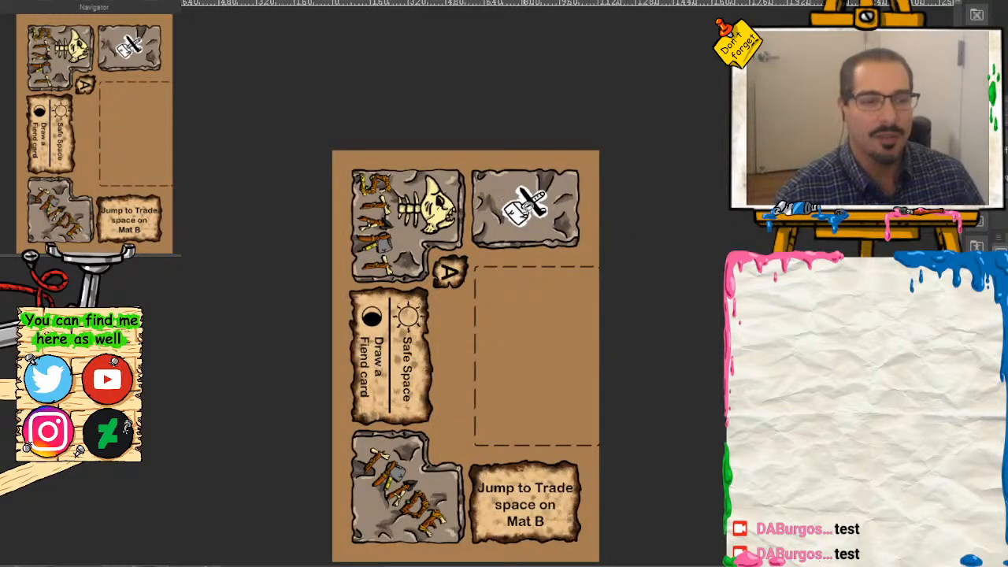
key("ctrl+plus")
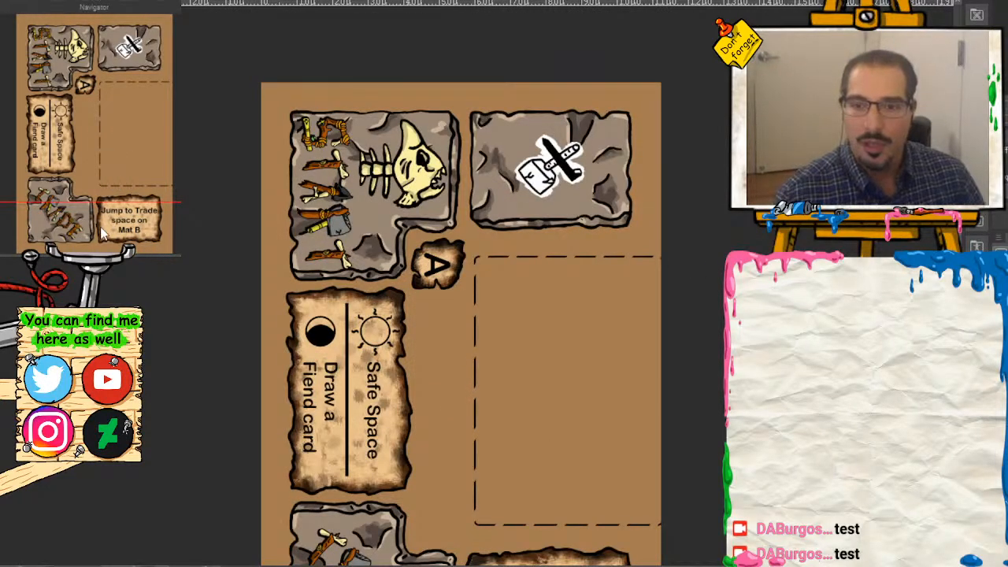
mouse_move(117, 148)
left_mouse_down()
mouse_move(129, 180)
mouse_move(94, 204)
left_mouse_up()
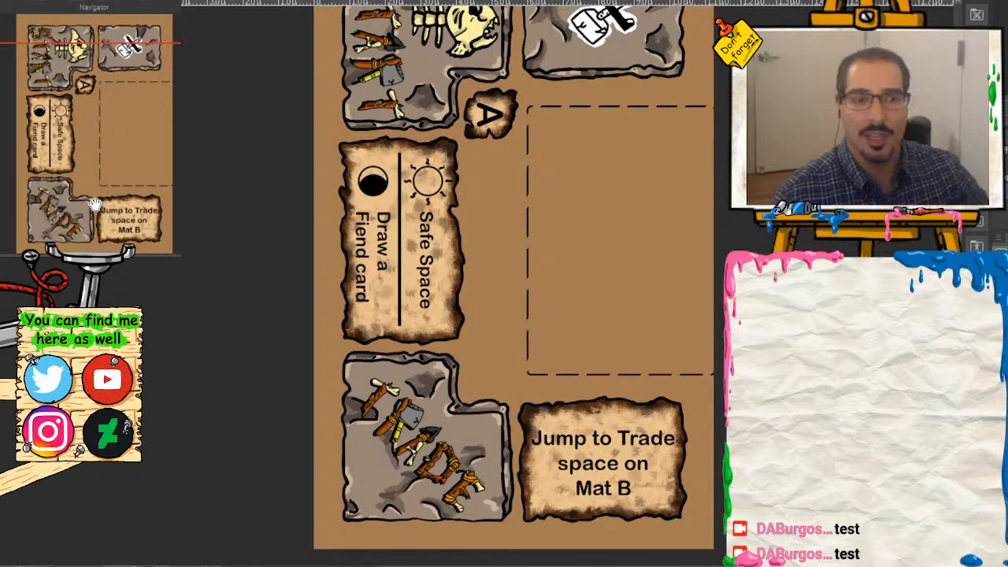
scroll(103, 174, "up", 3)
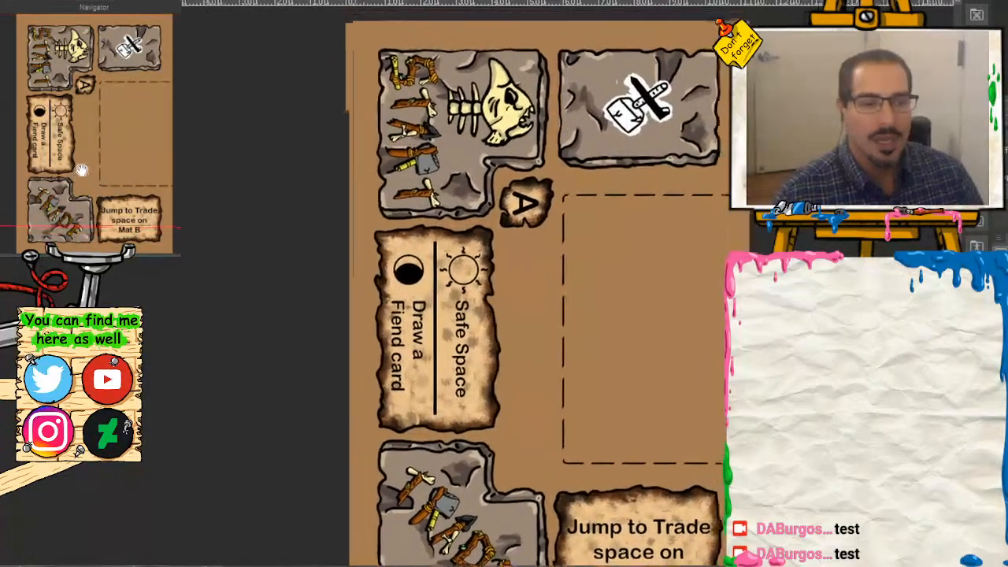
left_click_drag(81, 170, 131, 189)
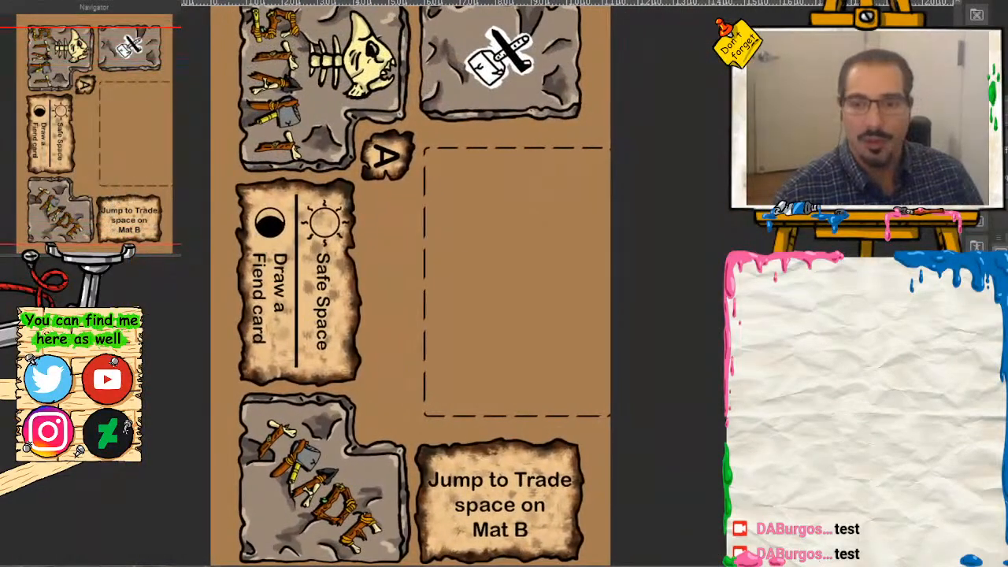
scroll(131, 189, "down", 2)
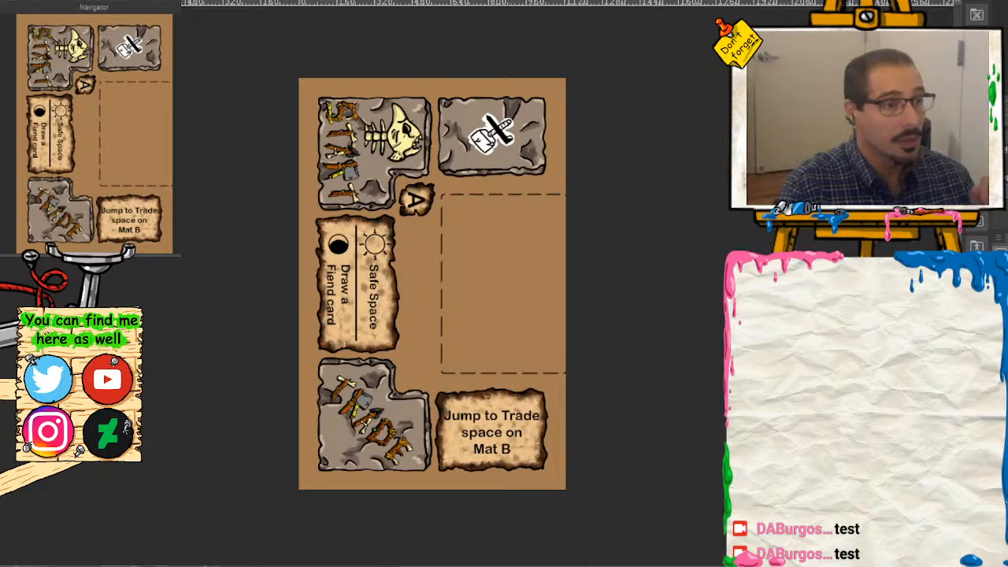
Step: Review the three middle mat drawings containing the Roll again, Jump to Start and Go back 3 spaces tiles
key("ctrl+Tab")
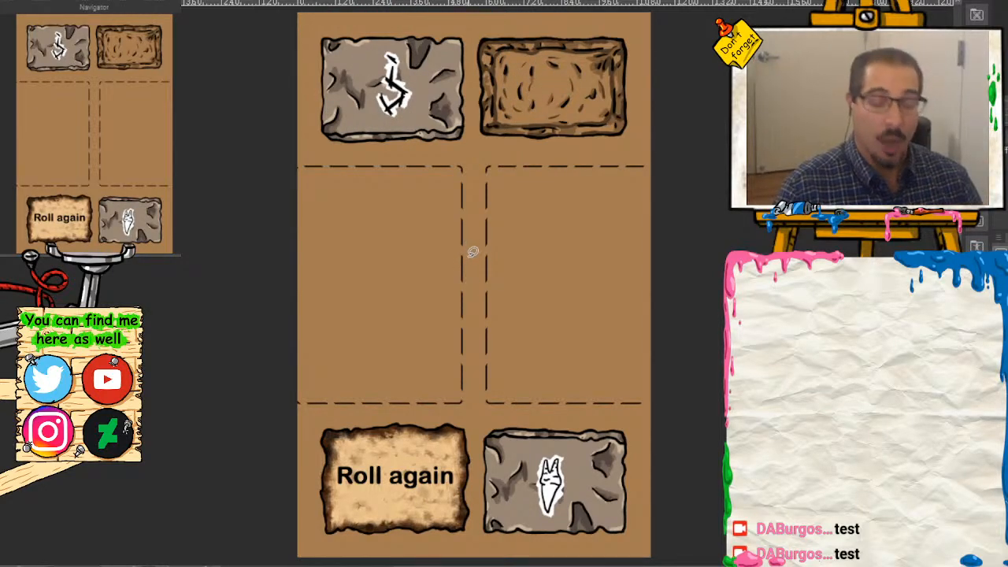
left_click(196, 1)
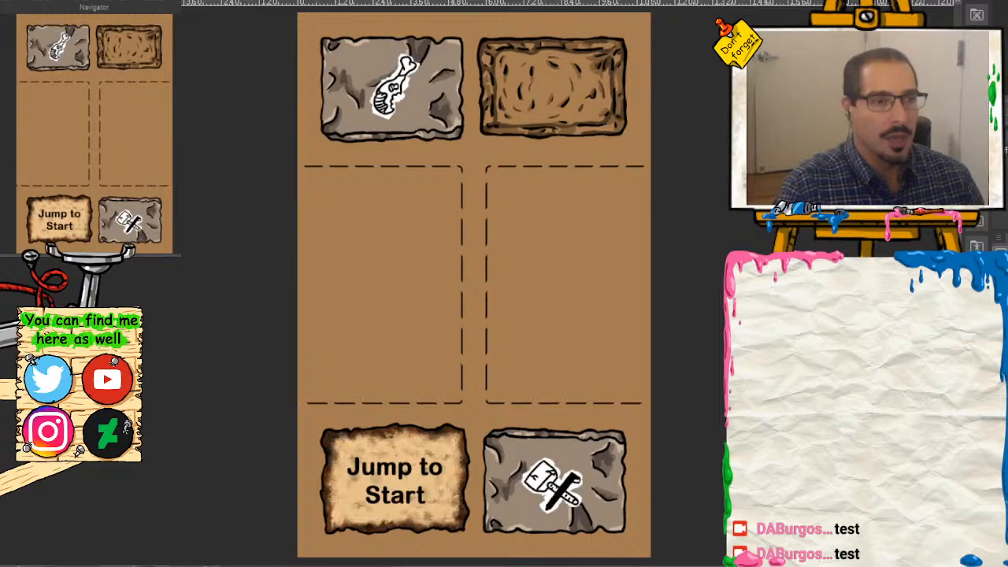
left_click(228, 2)
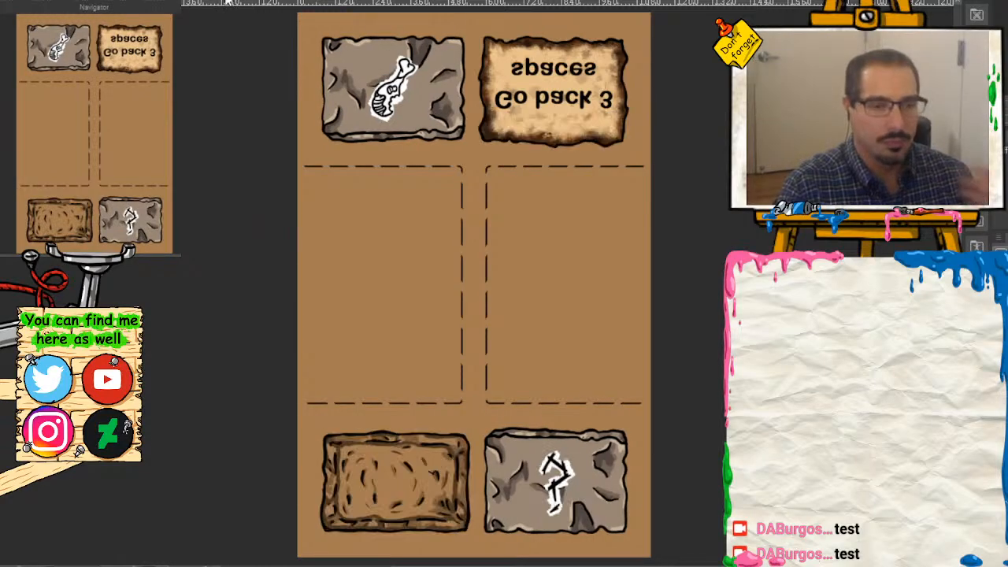
Step: Open the Mat B drawing and examine its Trade, Supply card / Wild card and corner tiles up close
left_click(300, 2)
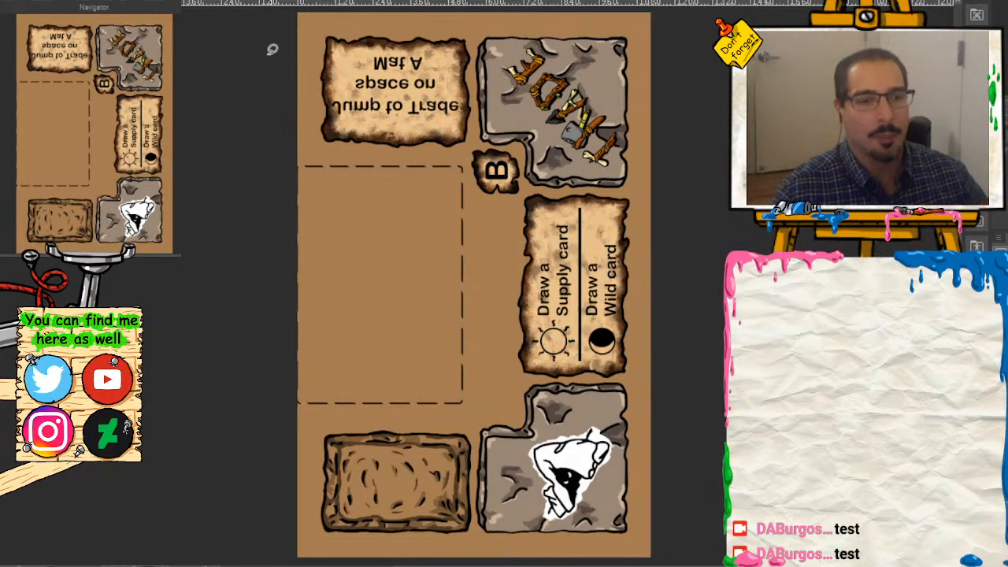
key("ctrl+plus")
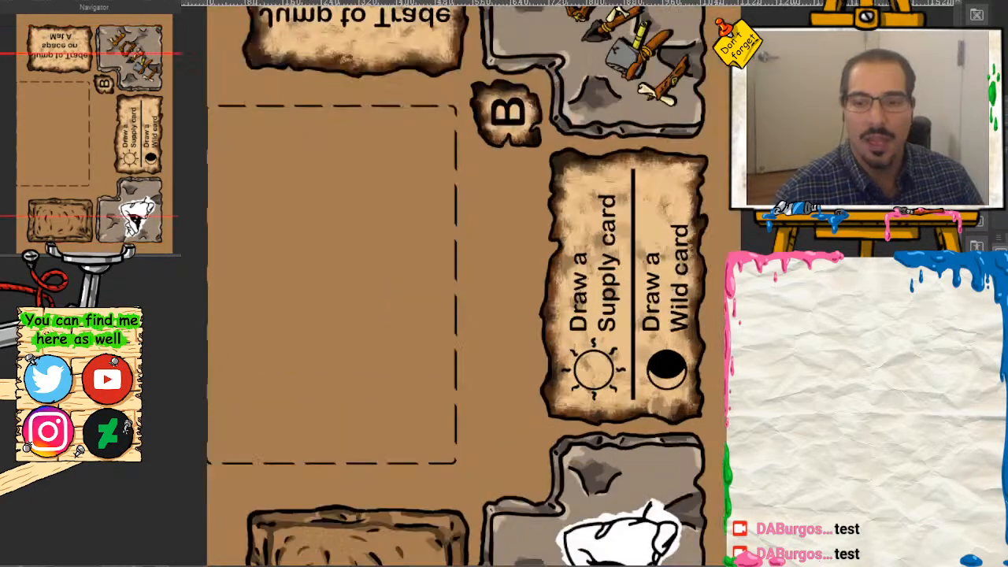
left_click_drag(126, 168, 132, 116)
key("ctrl+plus")
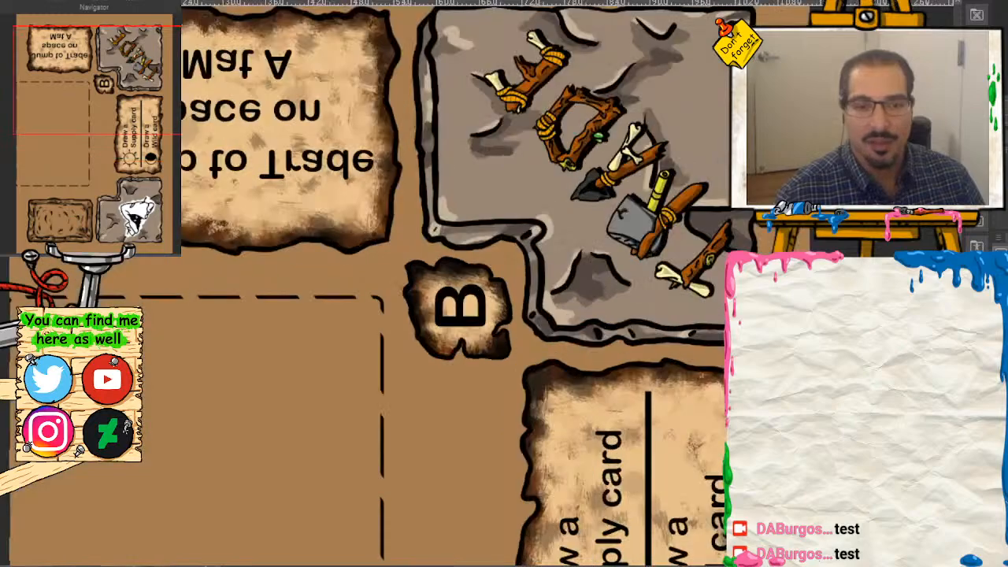
key("ctrl+minus")
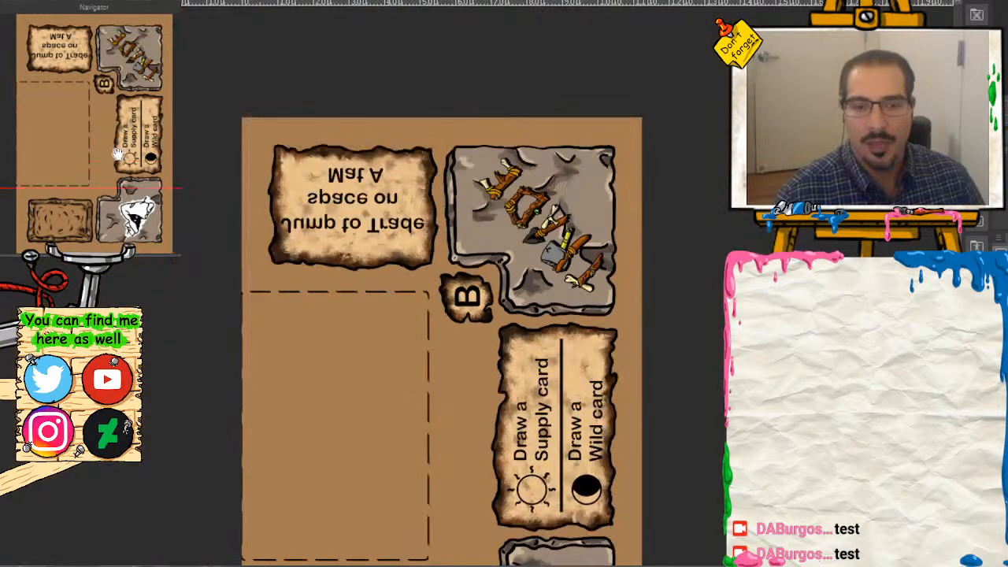
left_click_drag(101, 189, 102, 227)
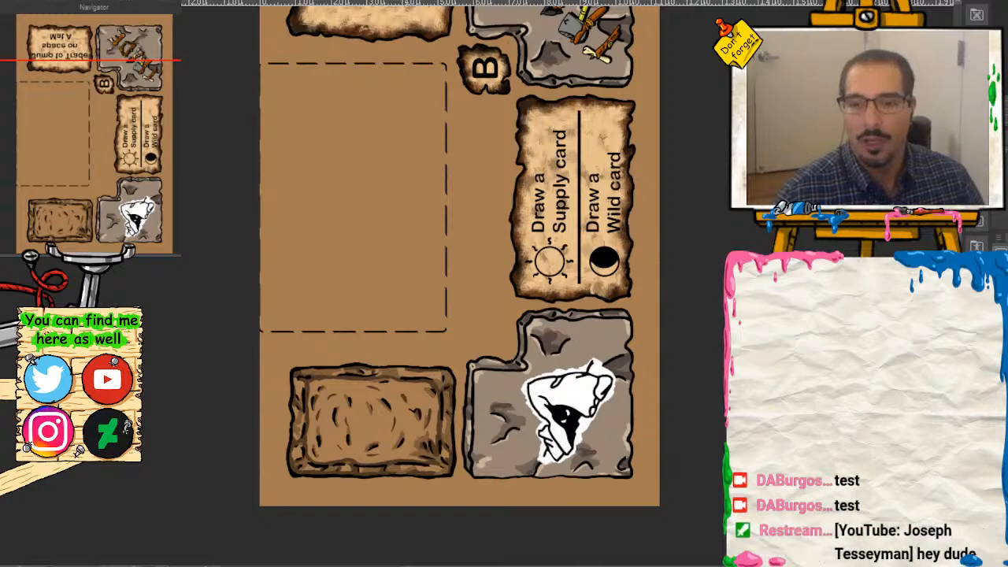
key("ctrl+minus")
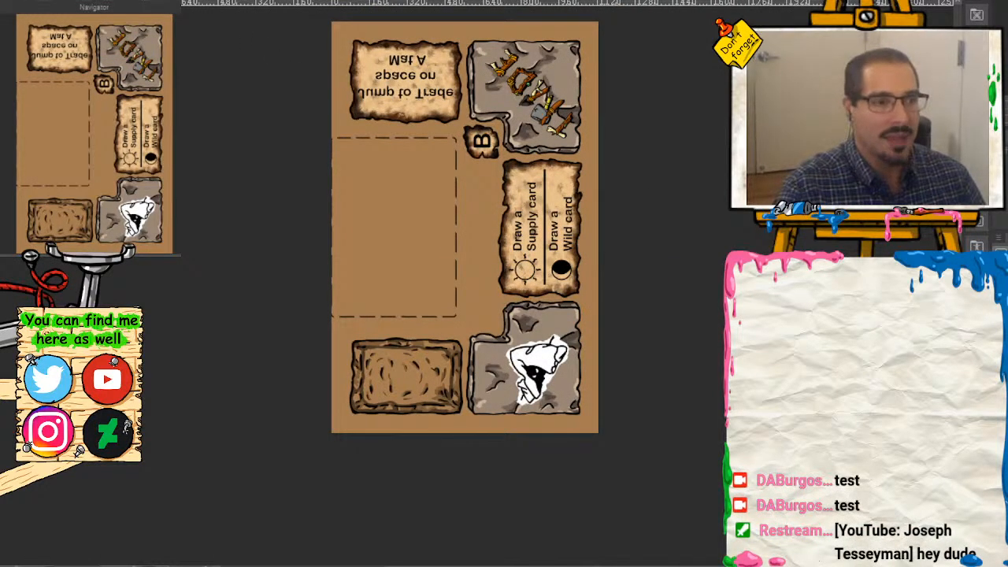
Step: Revisit the Jump to Start and Roll again mat drawings, and return to the Mat A drawing
key("ctrl+Tab")
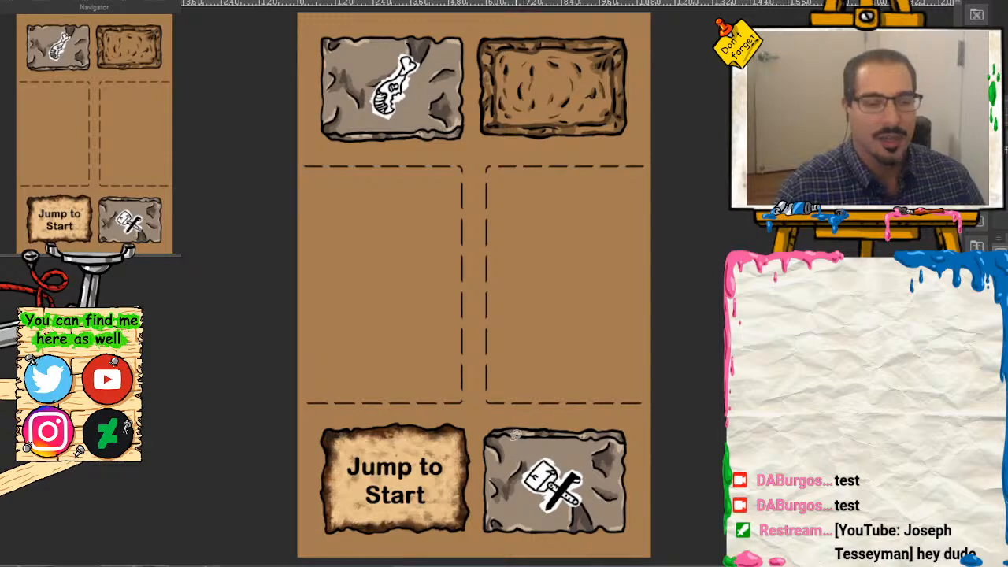
key("ctrl+Tab")
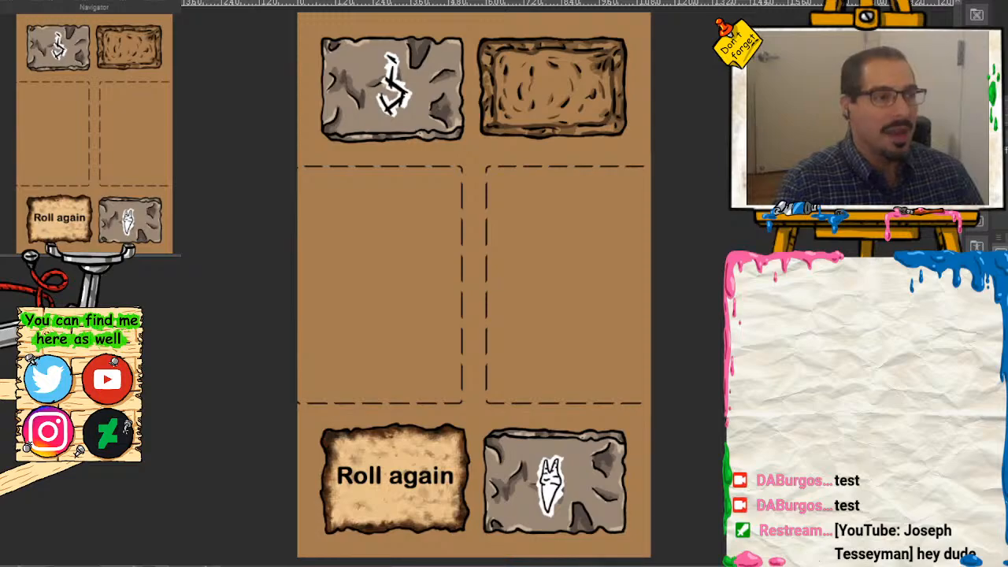
key("ctrl+Tab")
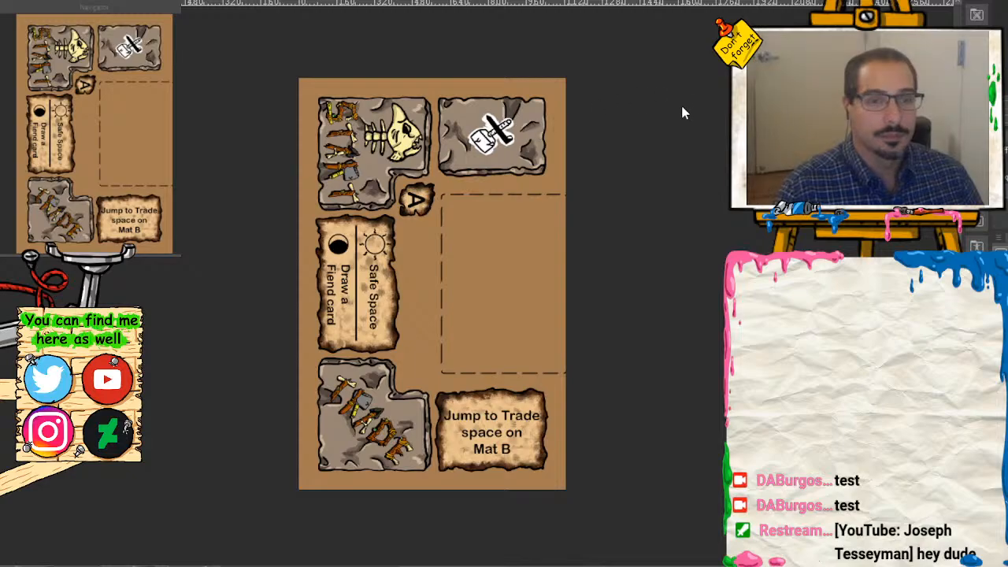
Step: Inspect the board layout diagram with the card decks between the mats, and return to Mat A by way of Mat B
key("ctrl+Tab")
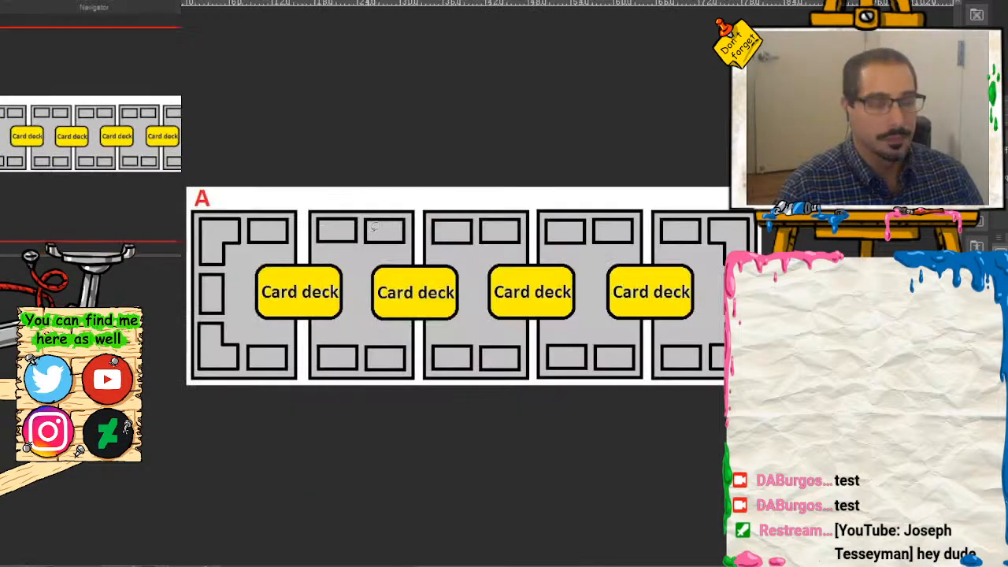
key("ctrl+plus")
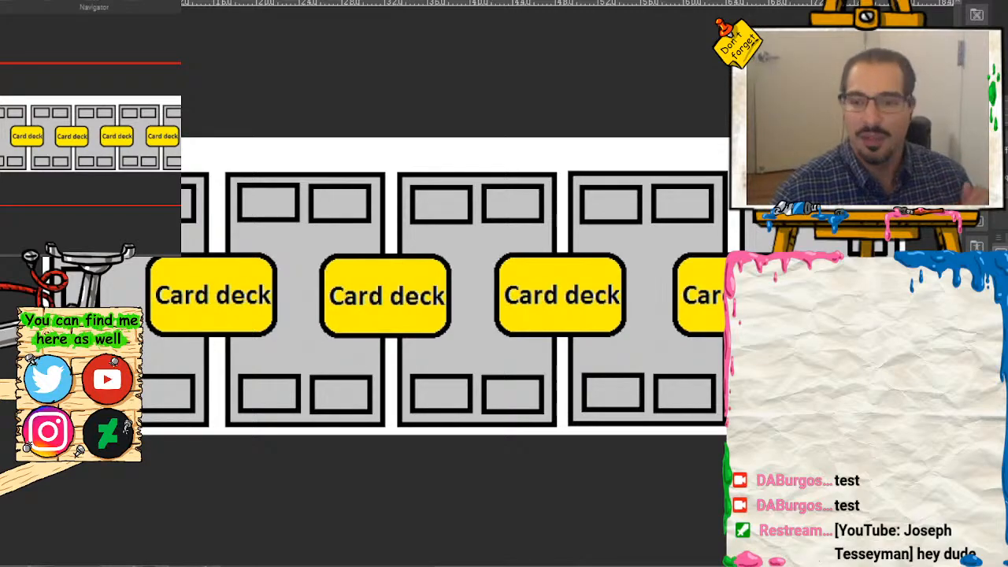
key("ctrl+minus")
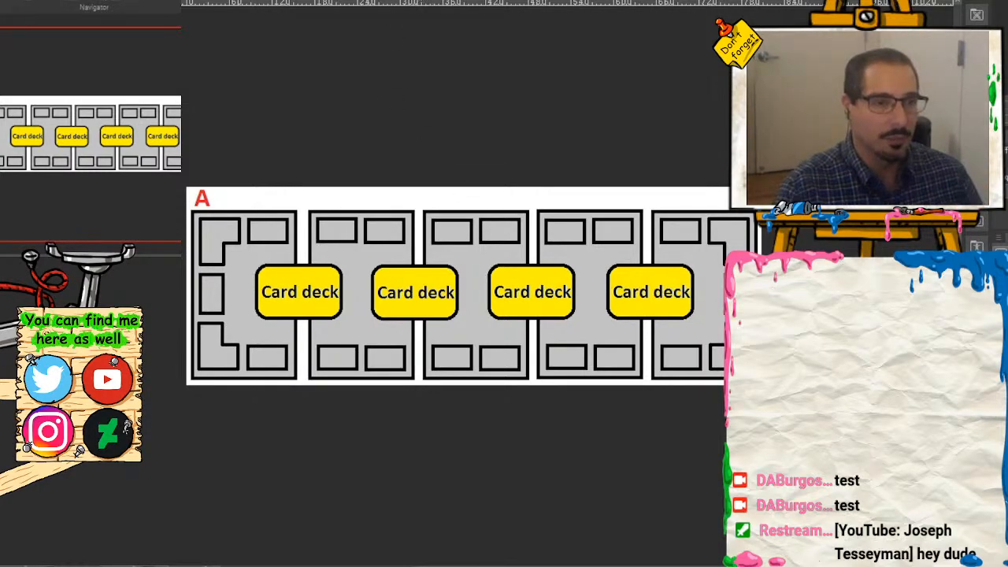
key("ctrl+Tab")
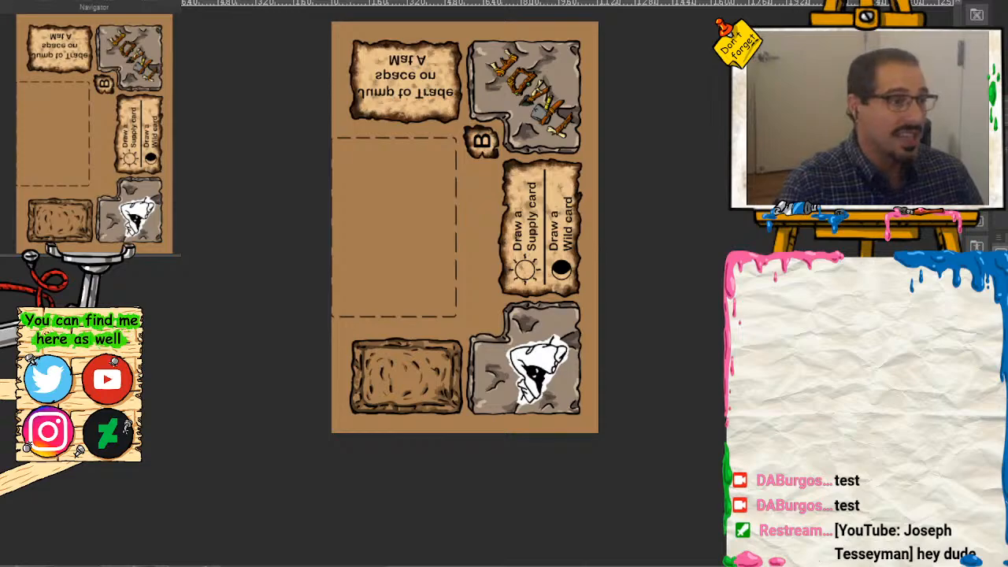
key("ctrl+Tab")
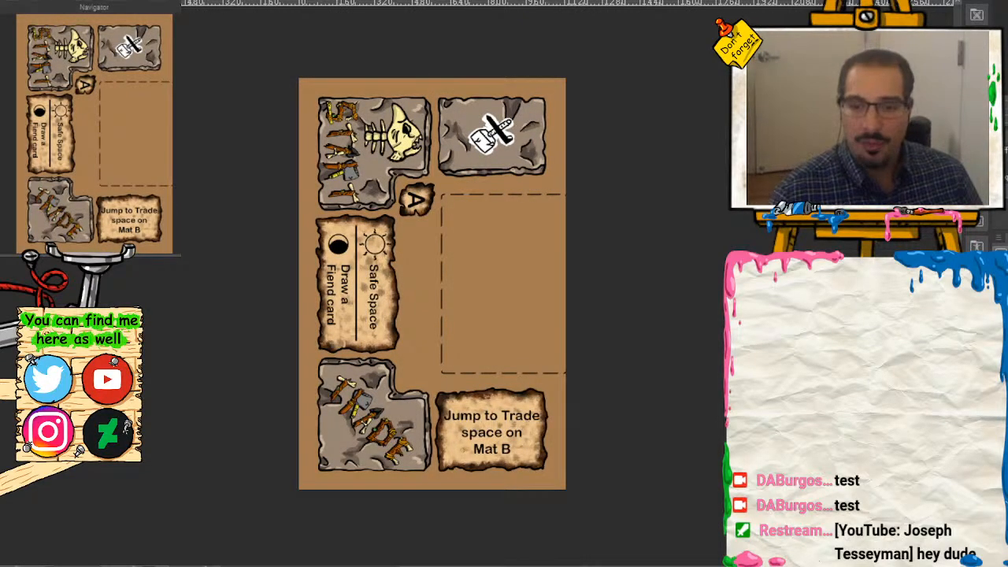
Step: Show the skeleton, ammonite and skull reference photos over Mat A, examine them up close, and hide them again
key("ctrl+Tab")
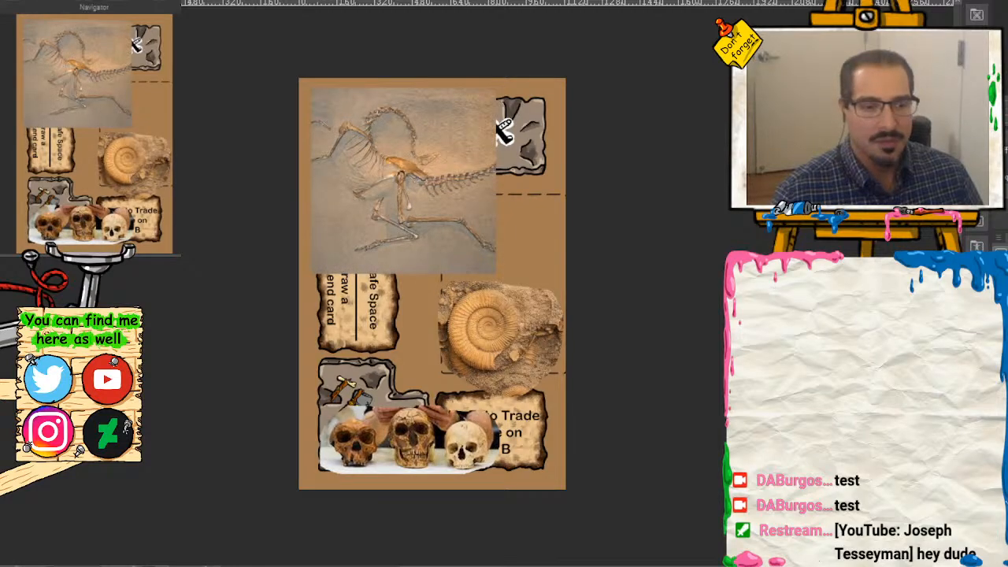
scroll(98, 142, "up", 4)
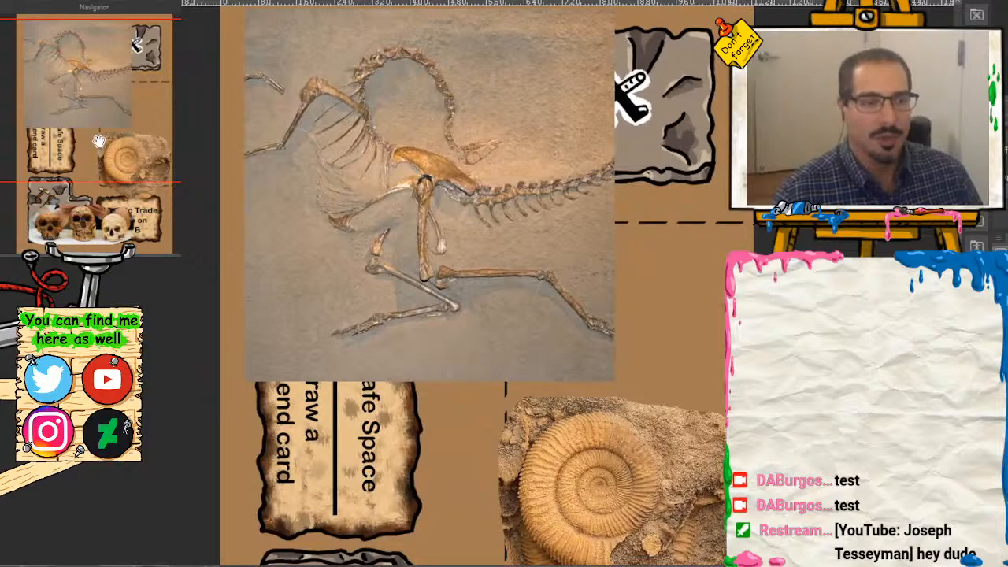
scroll(98, 142, "up", 3)
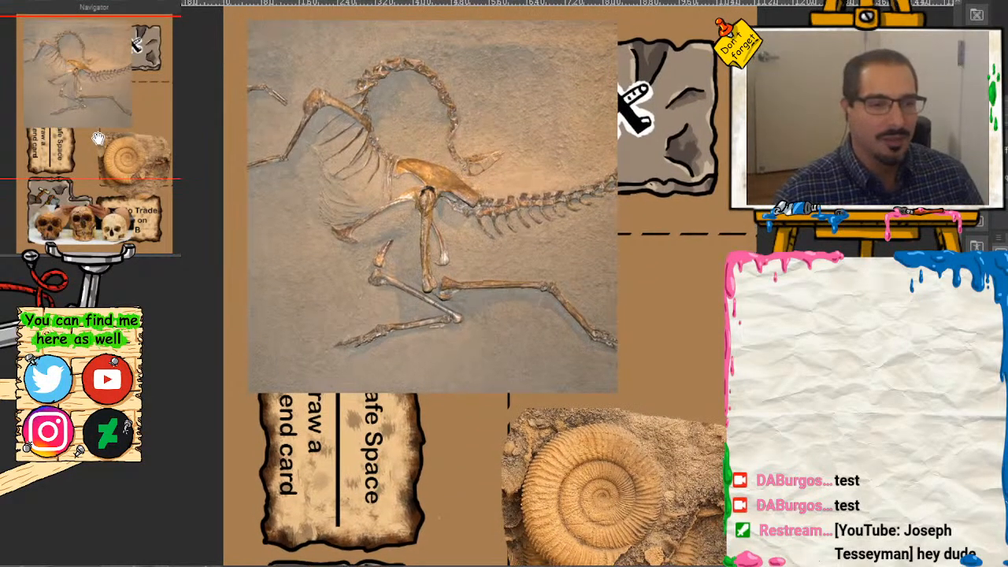
left_click_drag(97, 139, 115, 190)
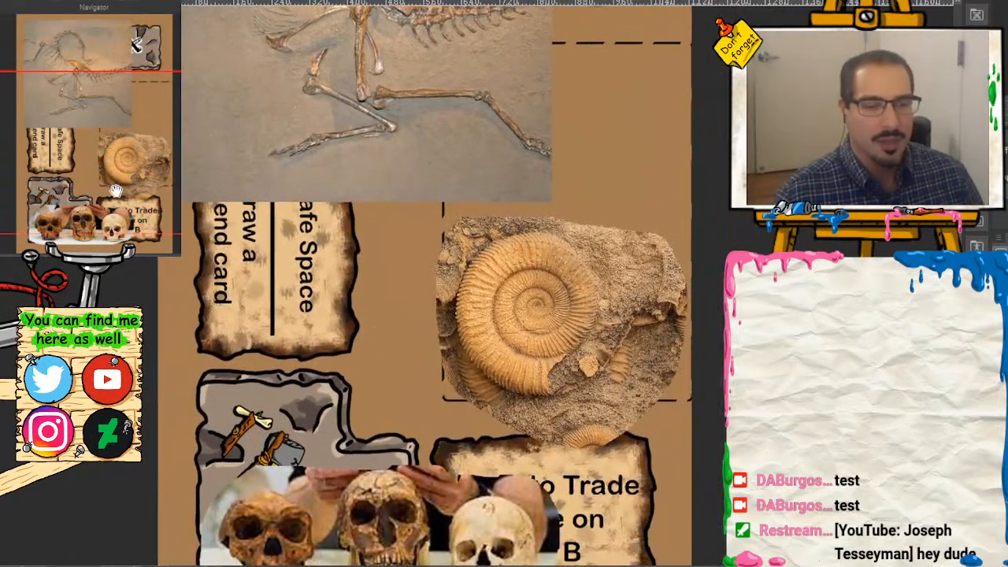
scroll(116, 191, "down", 4)
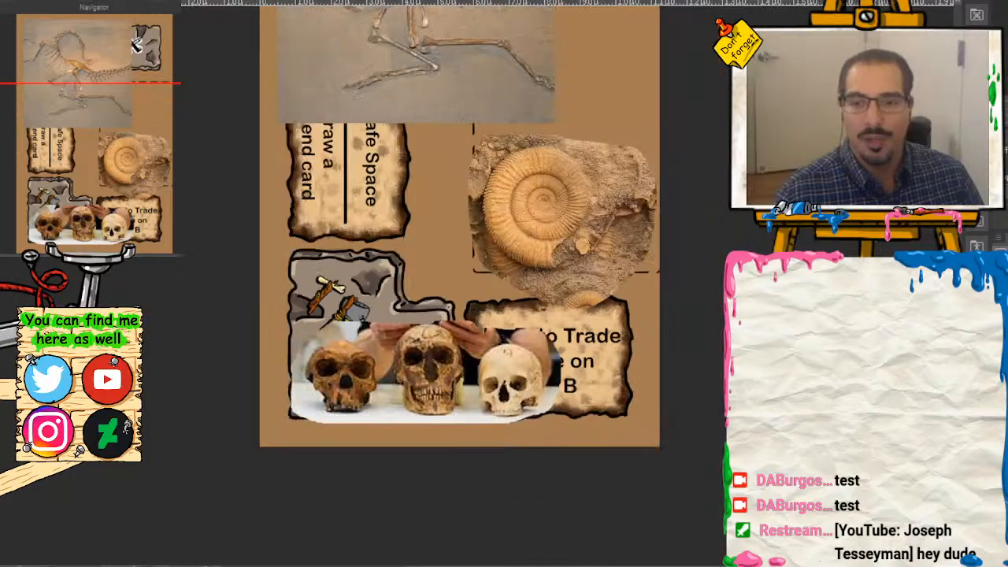
scroll(125, 199, "down", 2)
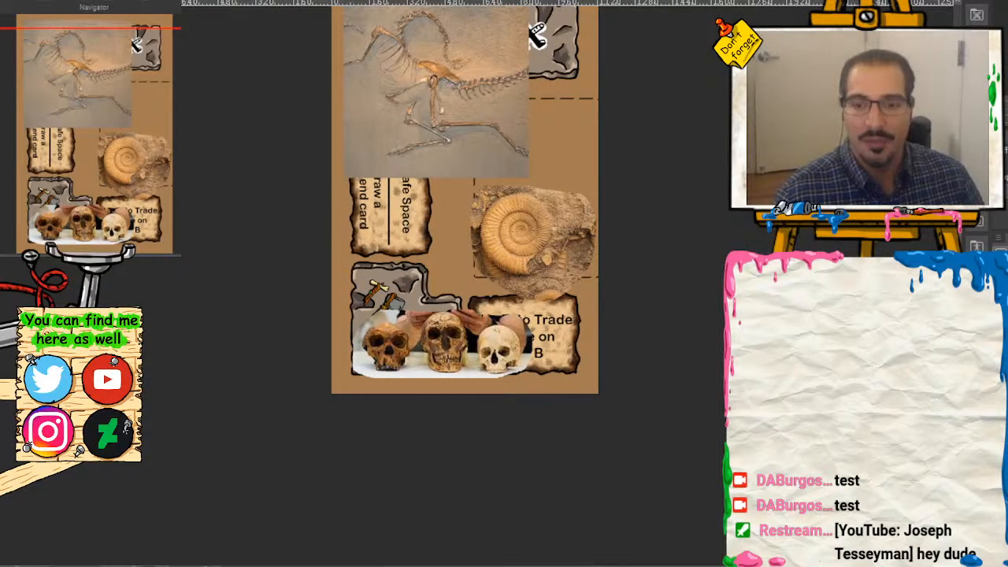
scroll(131, 119, "up", 1)
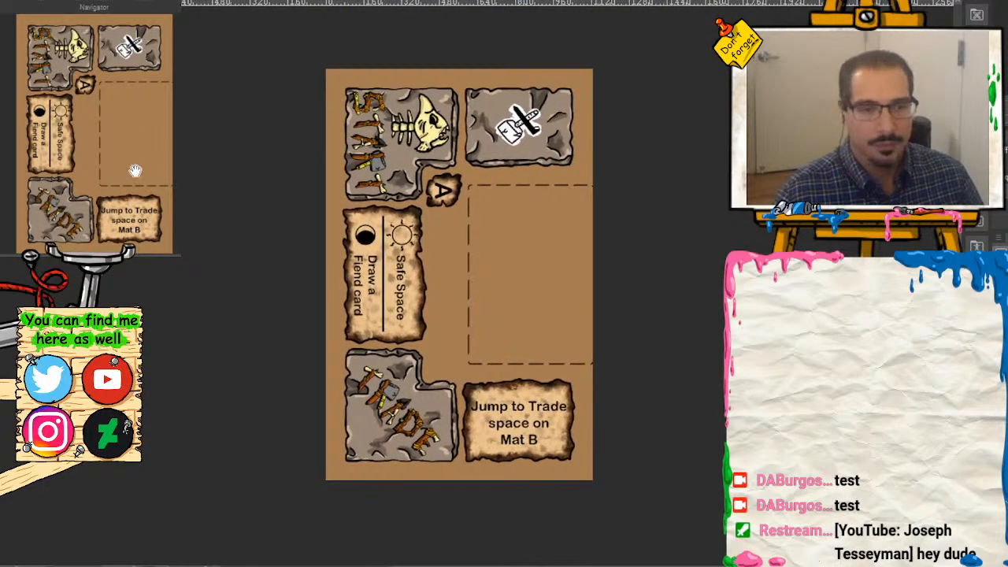
Step: Examine Mat A's Start tile up close, and inspect the Dunderhead Rules sheet's board layout and title lettering
scroll(135, 170, "up", 3)
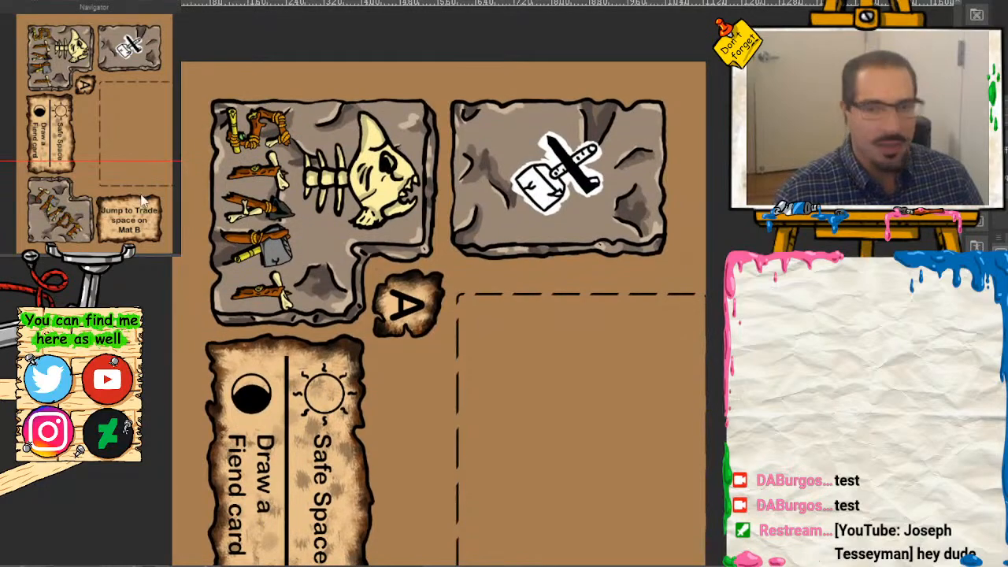
scroll(138, 200, "up", 3)
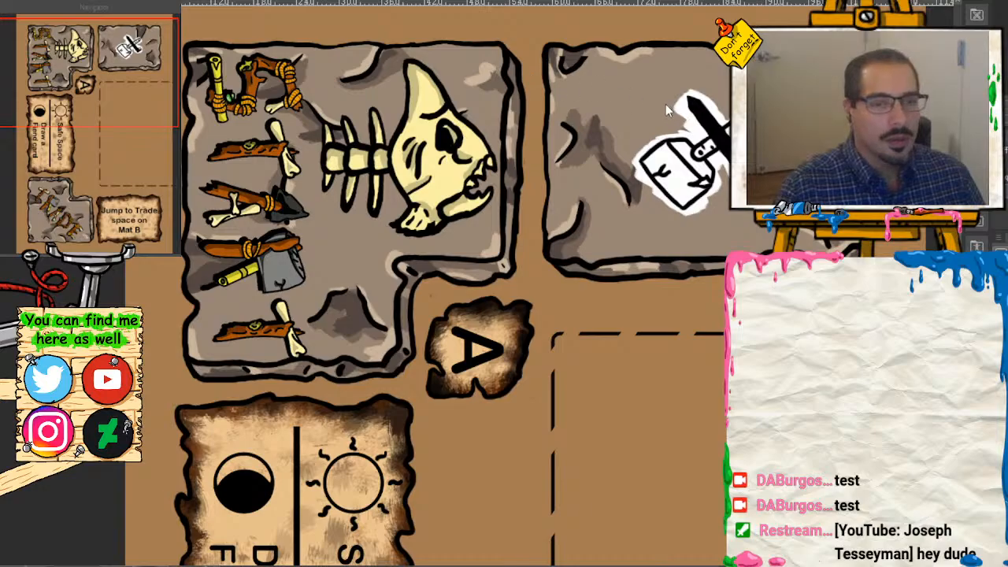
key("ctrl+Tab")
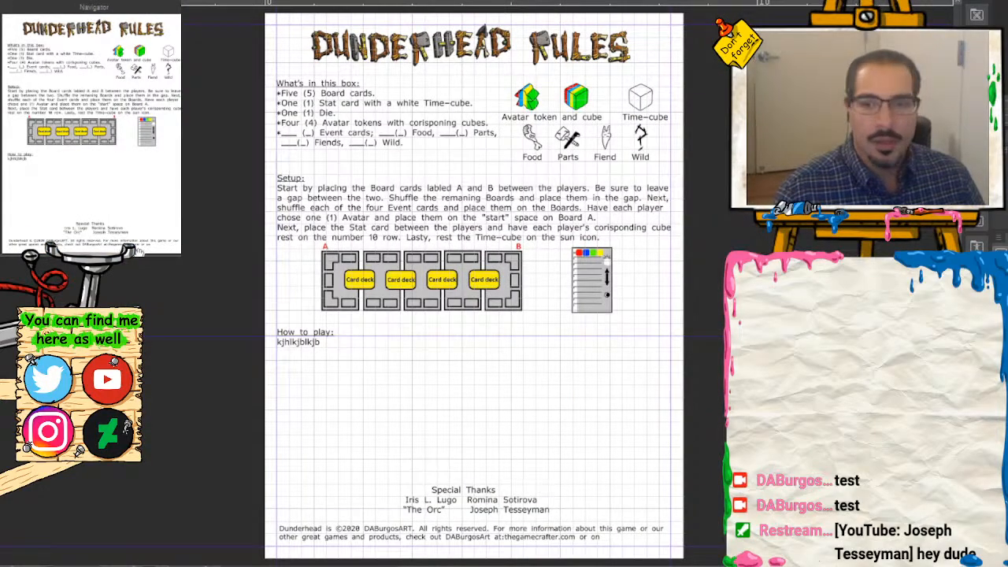
key("ctrl+plus")
key("ctrl+plus")
key("ctrl+plus")
key("ctrl+plus")
key("ctrl+plus")
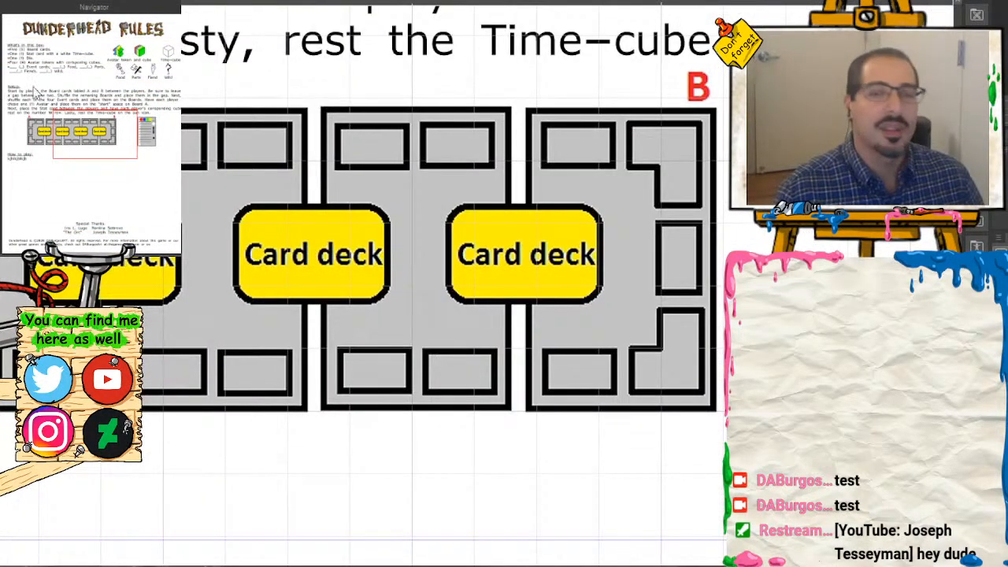
left_click_drag(101, 139, 115, 48)
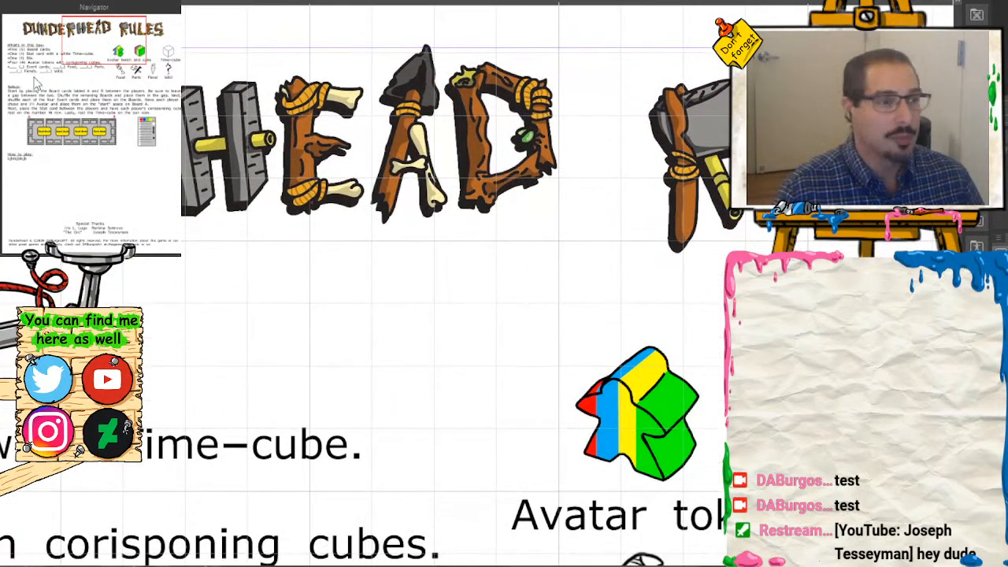
Step: Return to Mat A by way of Mat B and inspect its Safe Space, Trade and Jump to Trade tiles
left_click(415, 1)
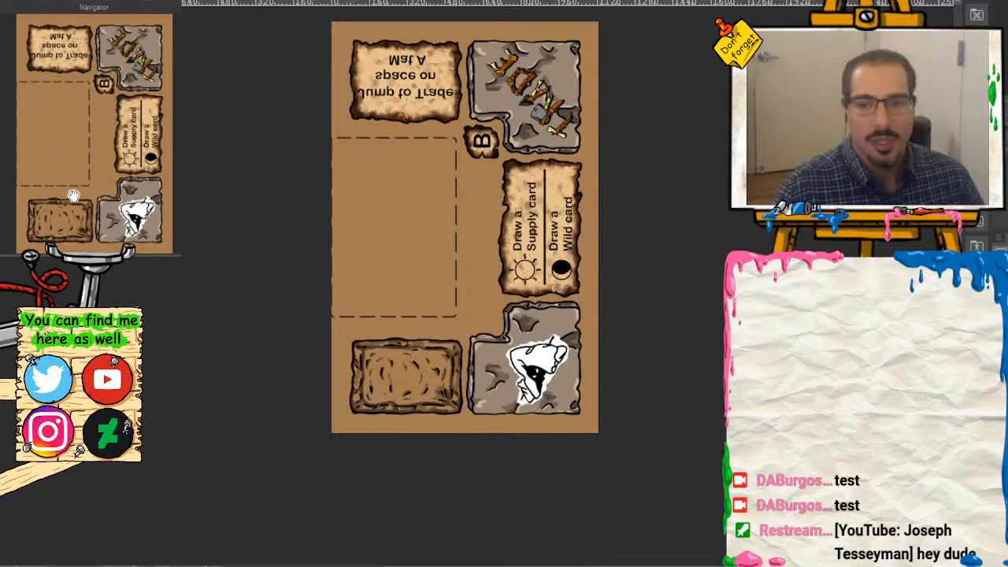
left_click(511, 2)
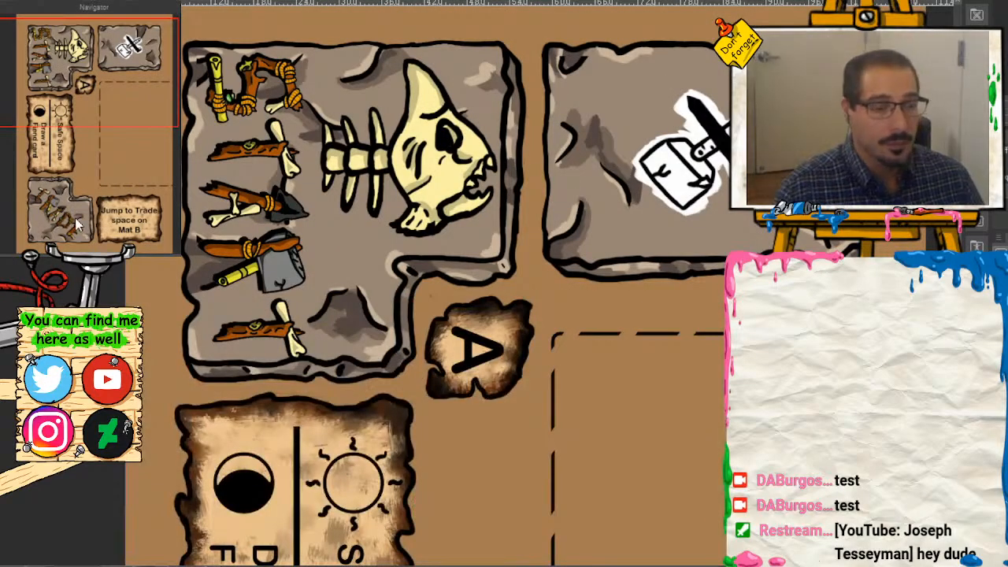
left_click_drag(122, 100, 156, 139)
scroll(142, 246, "down", 1)
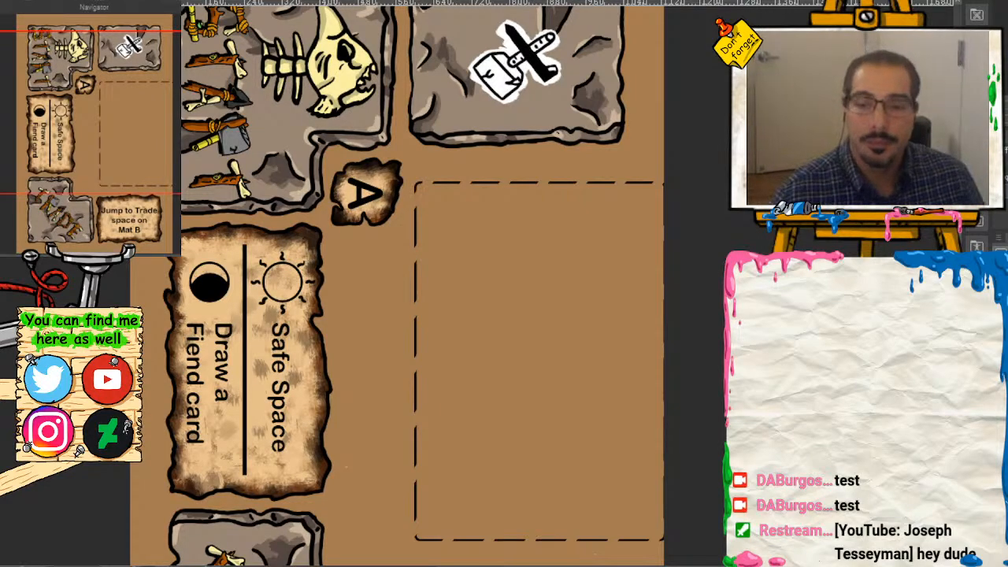
scroll(129, 135, "down", 2)
left_click_drag(129, 135, 78, 205)
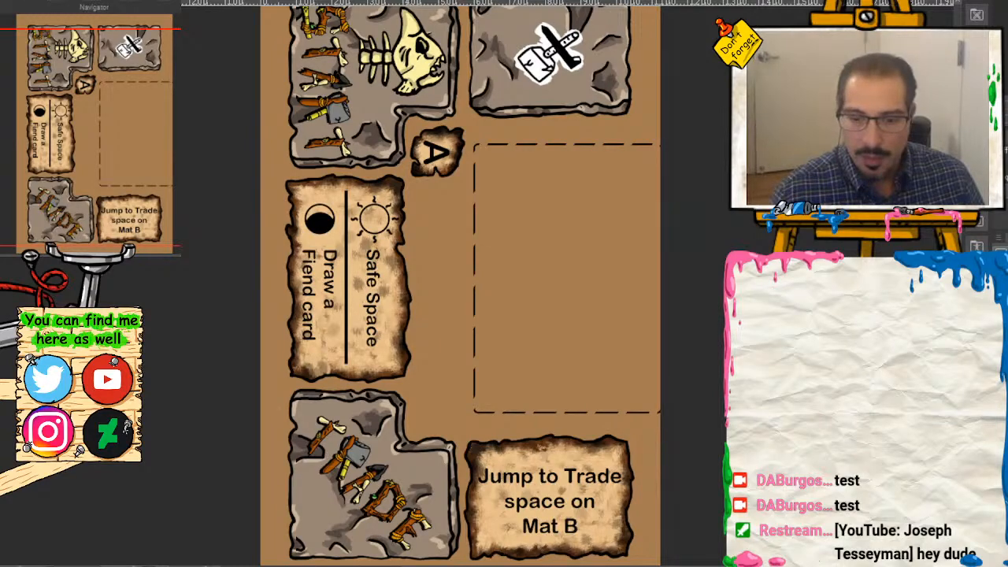
Step: Try Mat A's Trade corner without the stone tile behind its lettering, and restore the tile
key("Delete")
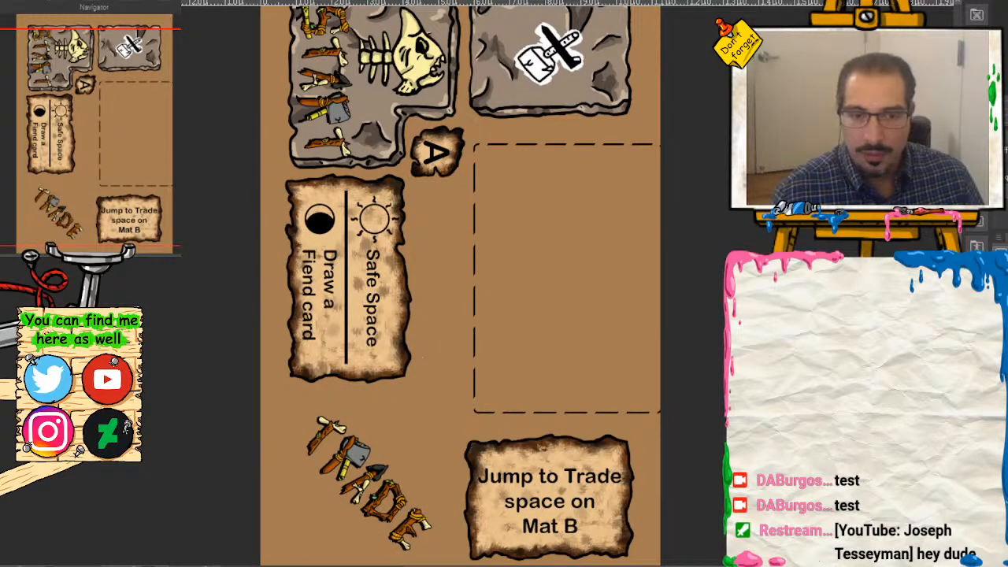
key("ctrl+z")
key("ctrl+z")
key("ctrl+y")
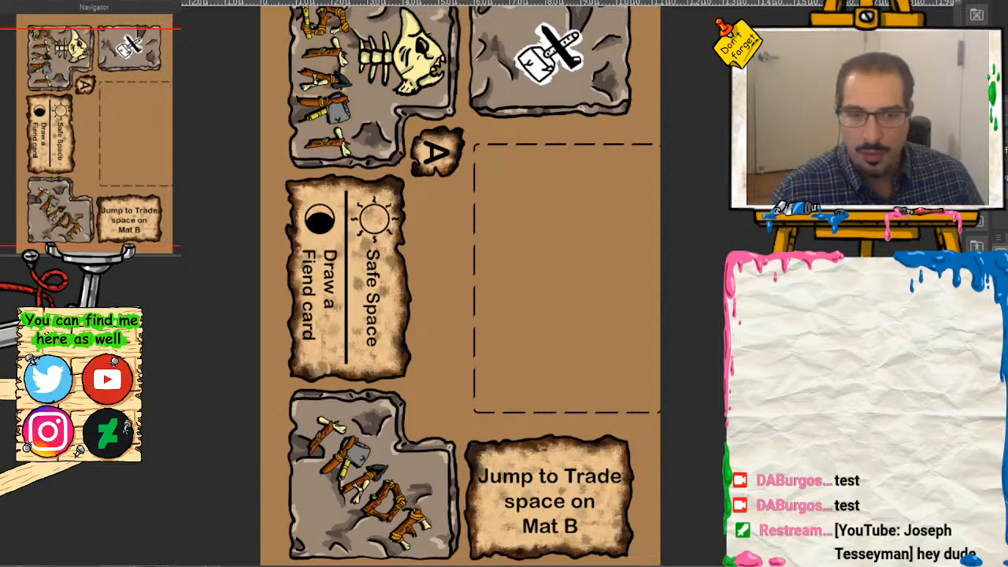
key("ctrl+z")
key("ctrl+y")
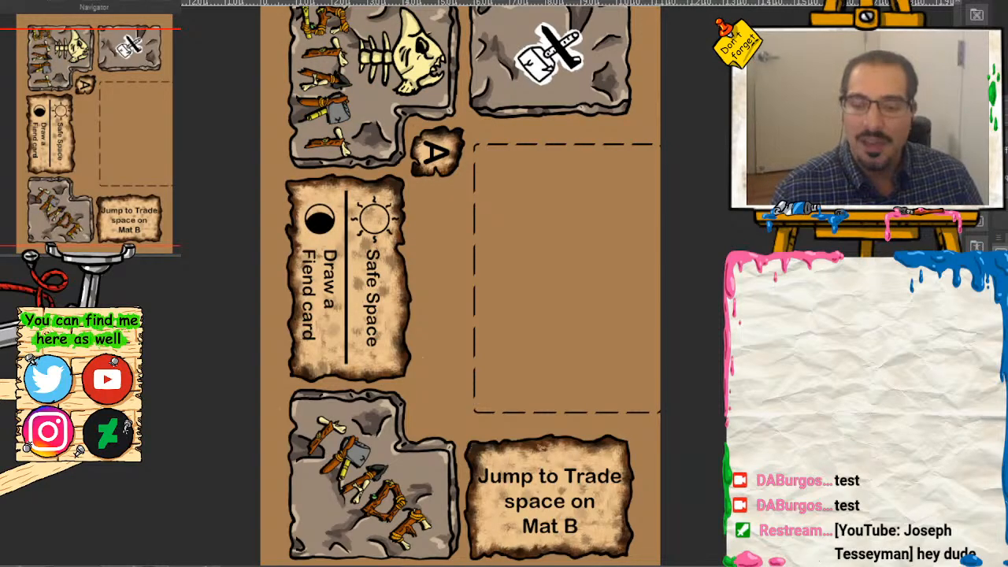
key("ctrl+z")
key("ctrl+y")
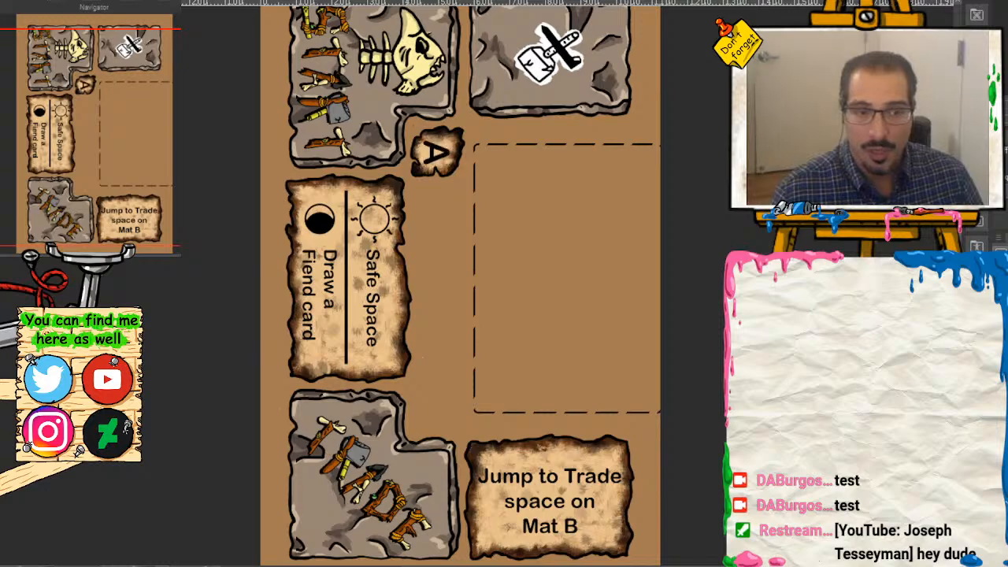
key("ctrl+z")
key("ctrl+y")
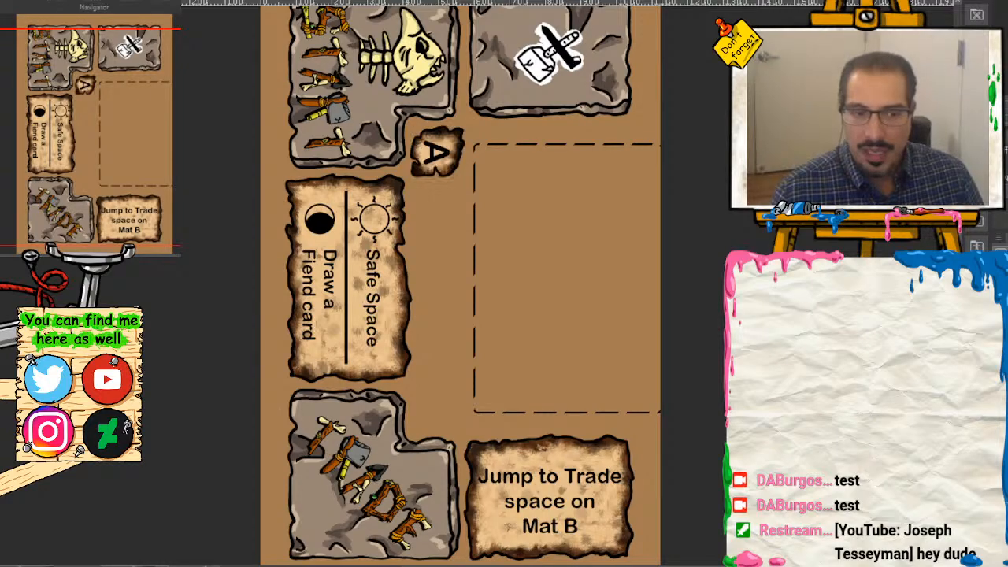
key("ctrl+z")
key("ctrl+y")
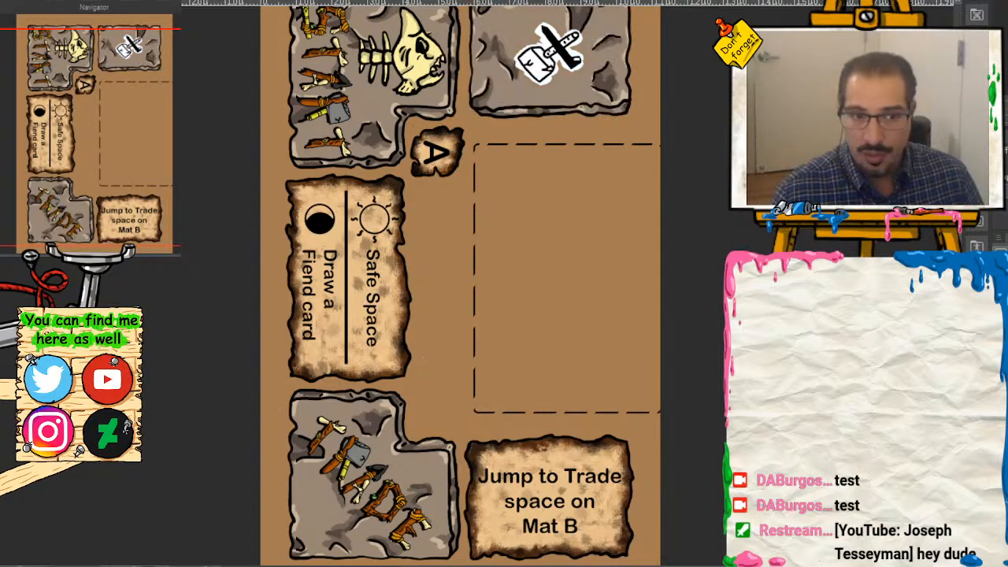
key("ctrl+z")
key("ctrl+y")
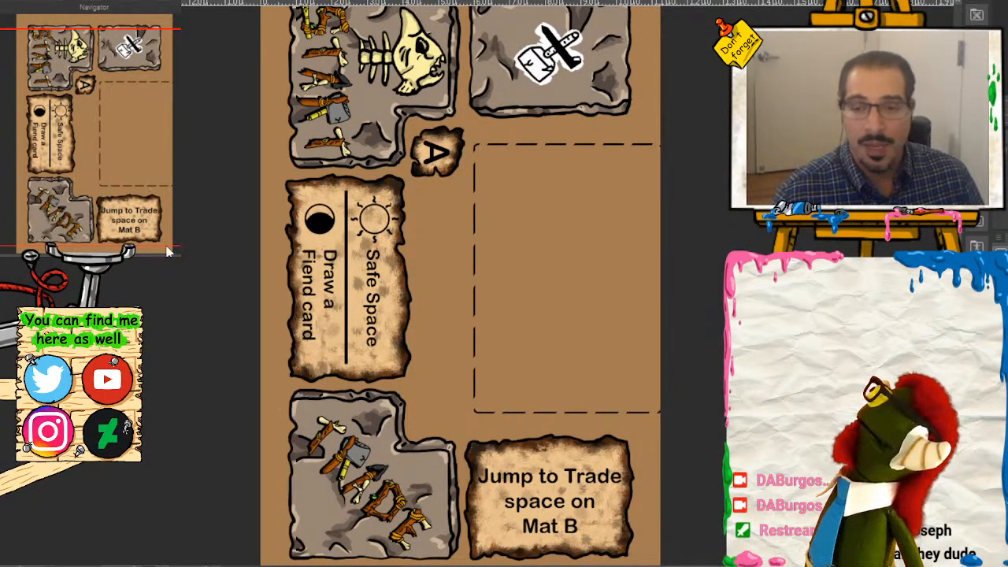
Step: Inspect Mat A's Safe Space / Fiend card tile up close, with a brief look at the Health Points card
scroll(474, 281, "up", 1)
left_click_drag(147, 184, 118, 193)
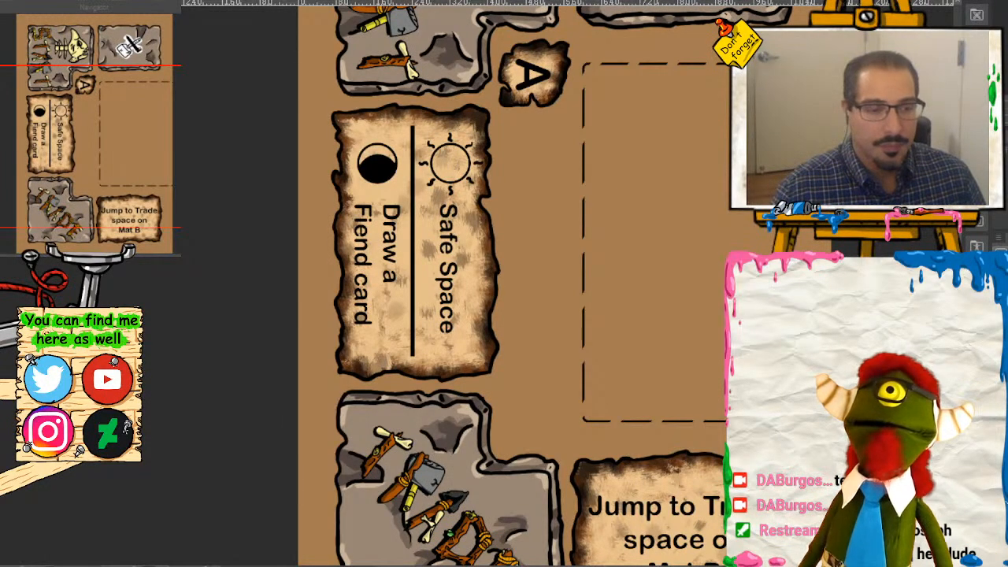
key("ctrl+Tab")
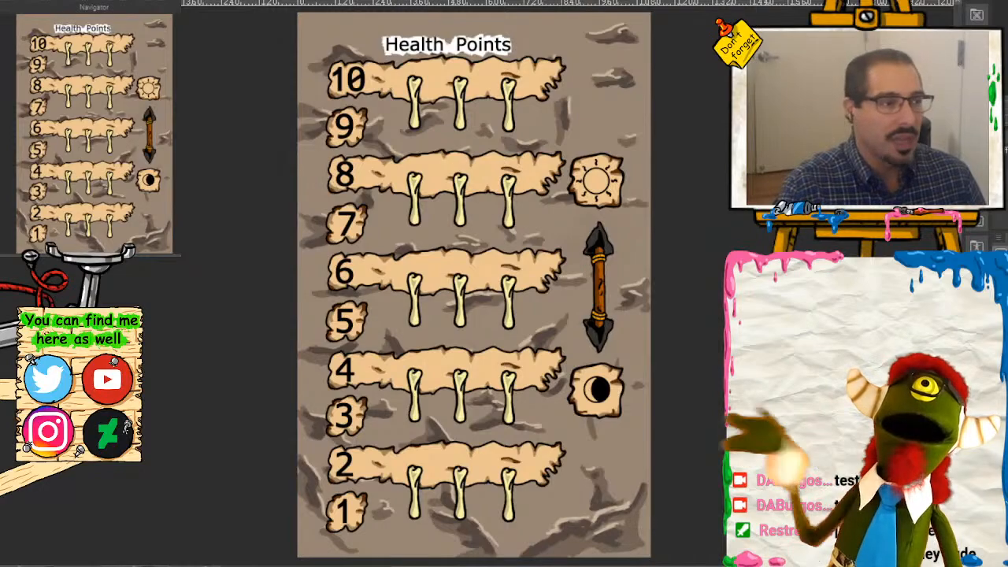
key("ctrl+Tab")
scroll(476, 285, "up", 1)
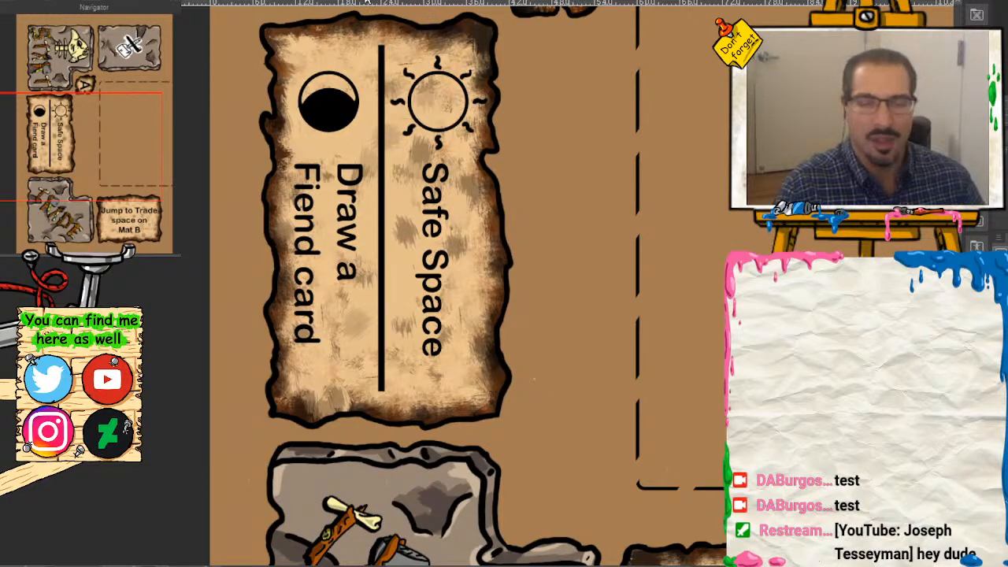
Step: Open the Health Points card and examine its torn strips, bones and stone background up close, and the card as a whole
key("ctrl+Tab")
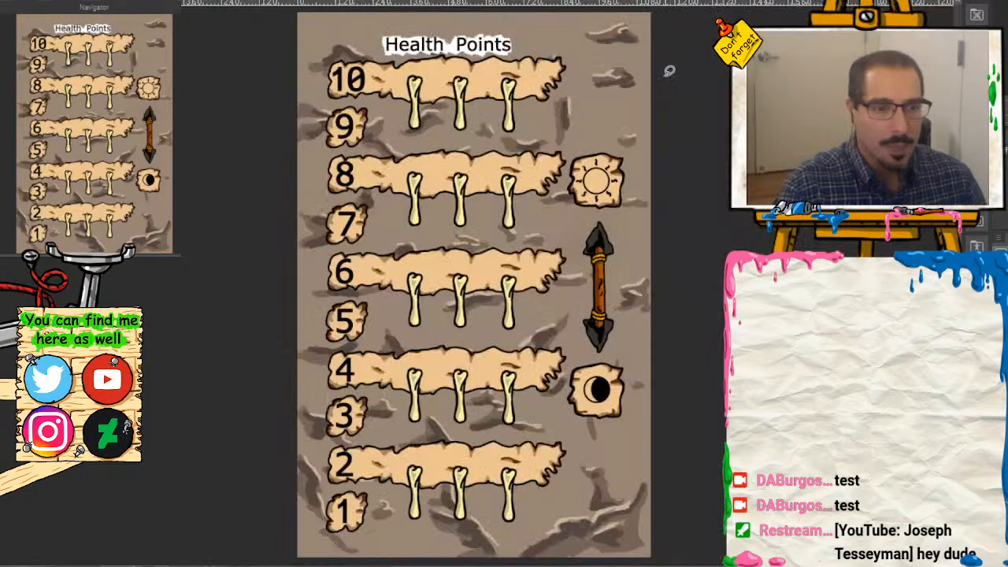
key("ctrl+plus")
key("ctrl+plus")
key("ctrl+plus")
key("ctrl+plus")
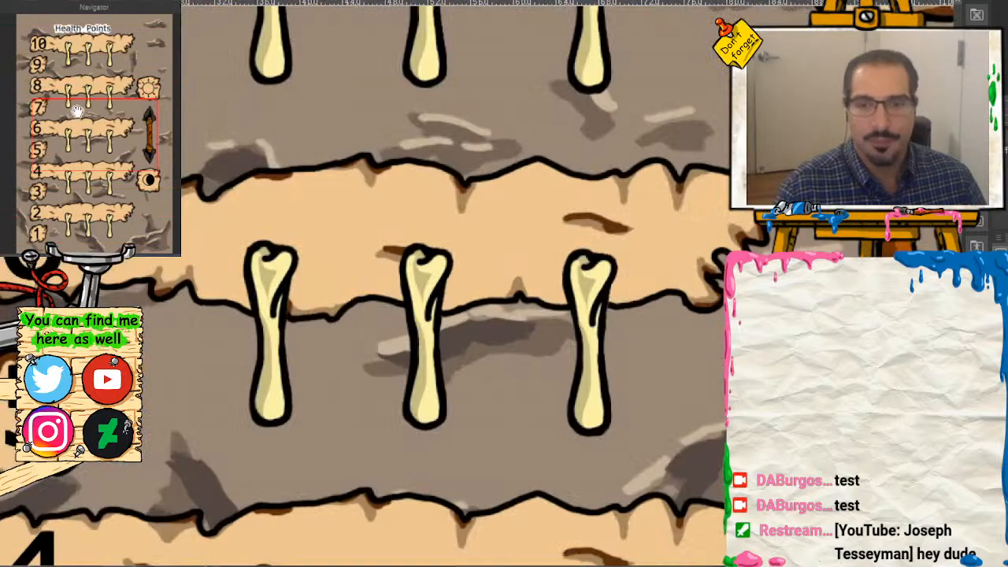
mouse_move(77, 112)
left_mouse_down()
mouse_move(68, 90)
mouse_move(100, 37)
left_mouse_up()
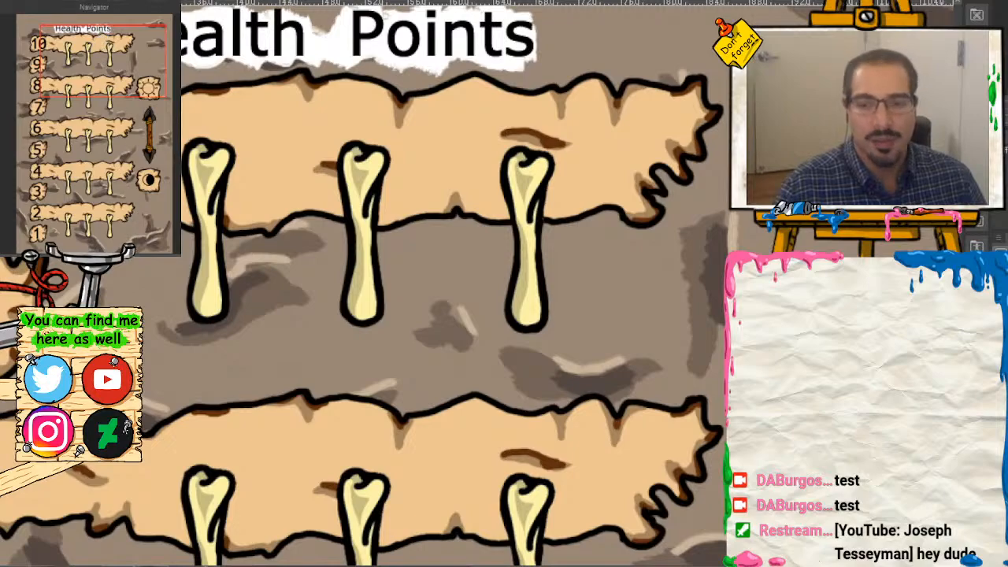
key("ctrl+minus")
key("ctrl+minus")
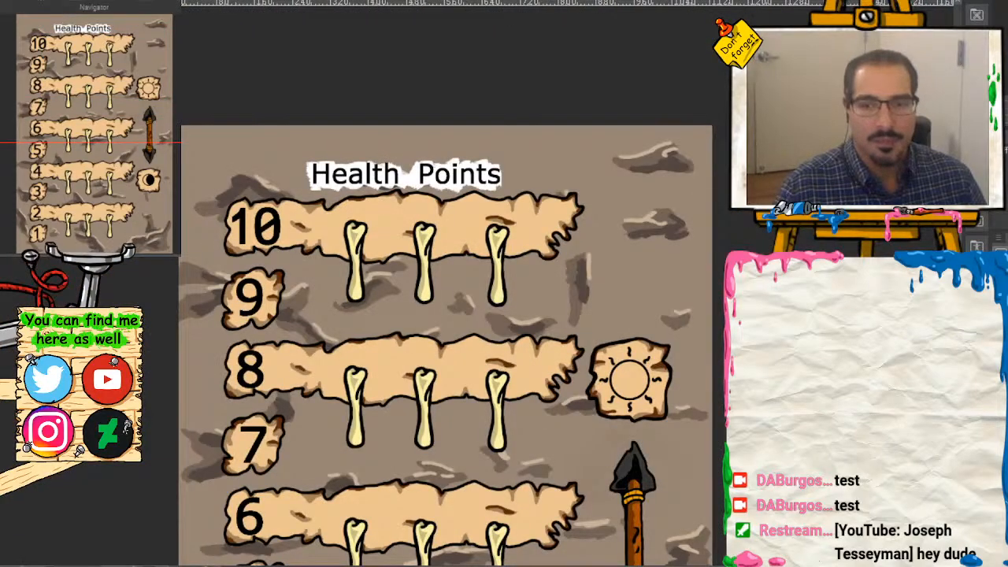
key("ctrl+minus")
left_click_drag(101, 139, 95, 164)
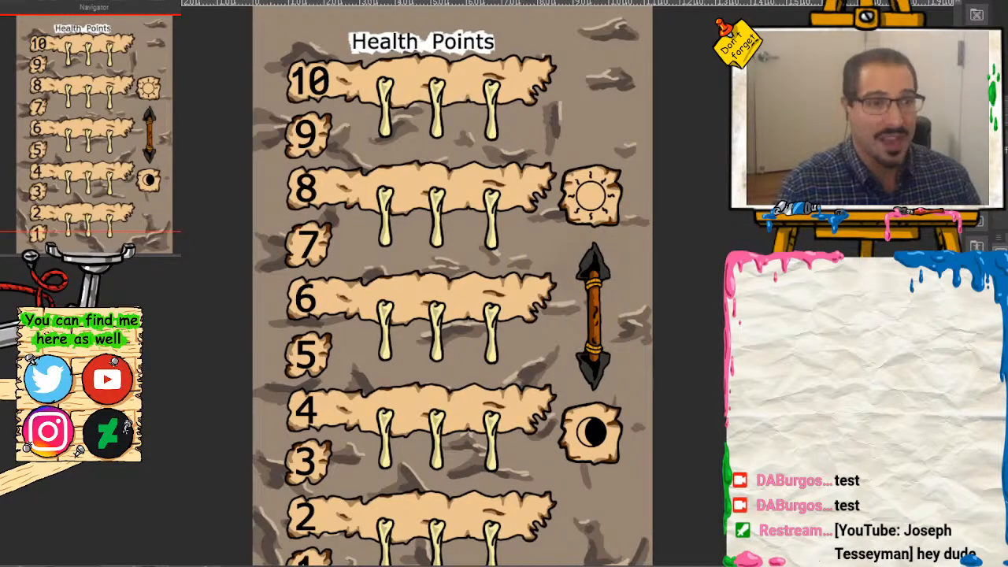
Step: Return to Mat A and show the skeleton, ammonite and skull reference photos over the artwork
key("ctrl+Tab")
key("ctrl+Tab")
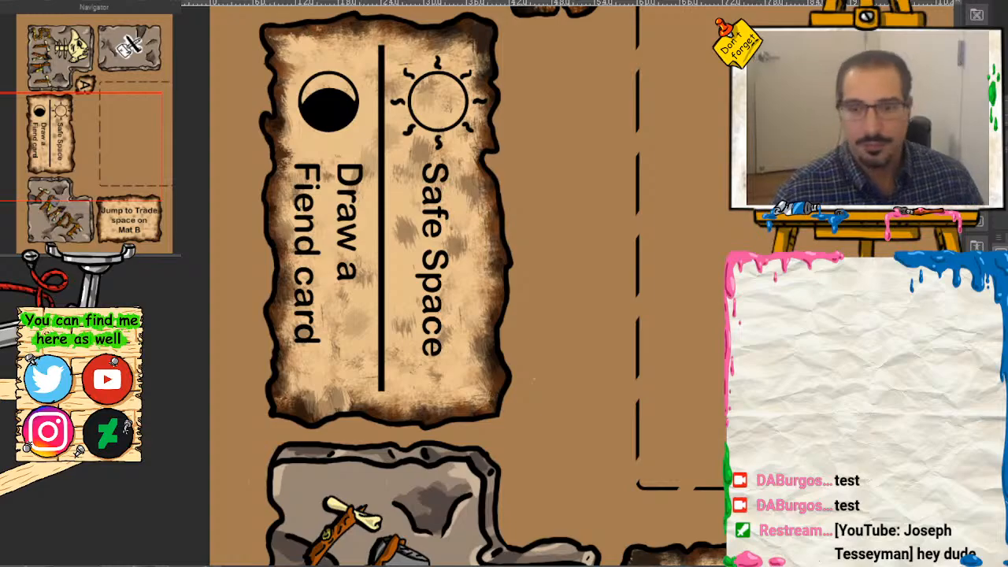
scroll(122, 201, "down", 2)
left_click_drag(122, 201, 149, 175)
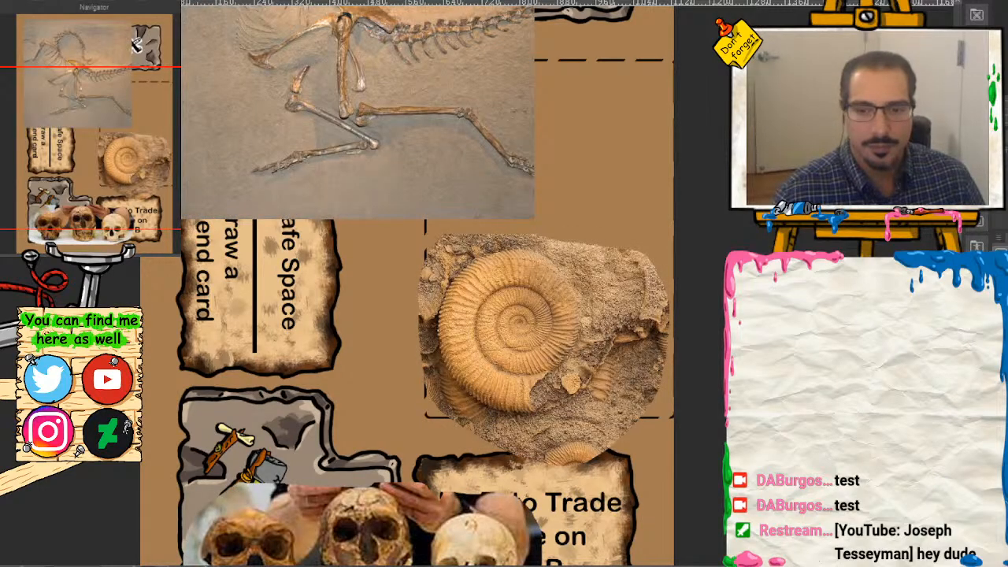
mouse_move(82, 183)
left_mouse_down()
mouse_move(108, 162)
mouse_move(99, 186)
left_mouse_up()
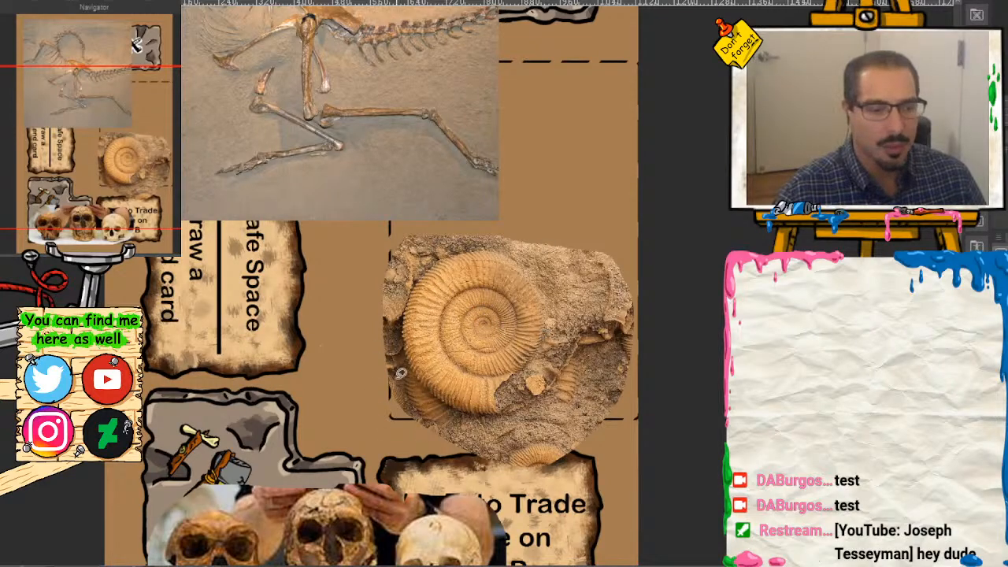
Step: Fade the reference photos, hide the skeleton, and place the skulls inside the dashed area's upper edge and the ammonite over the hammer-and-knife tile
left_click_drag(153, 119, 104, 183)
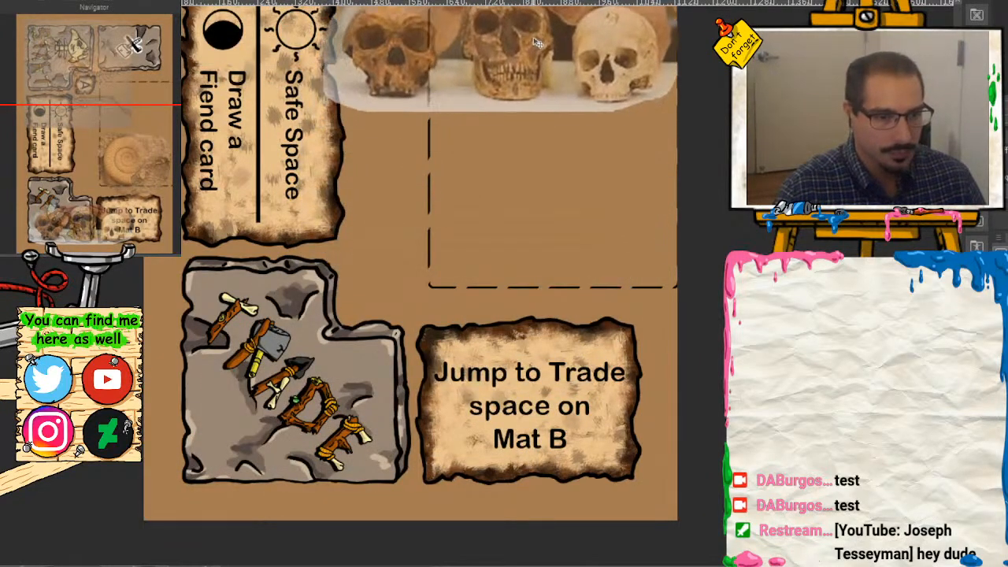
mouse_move(149, 144)
left_mouse_down()
mouse_move(118, 86)
mouse_move(137, 134)
left_mouse_up()
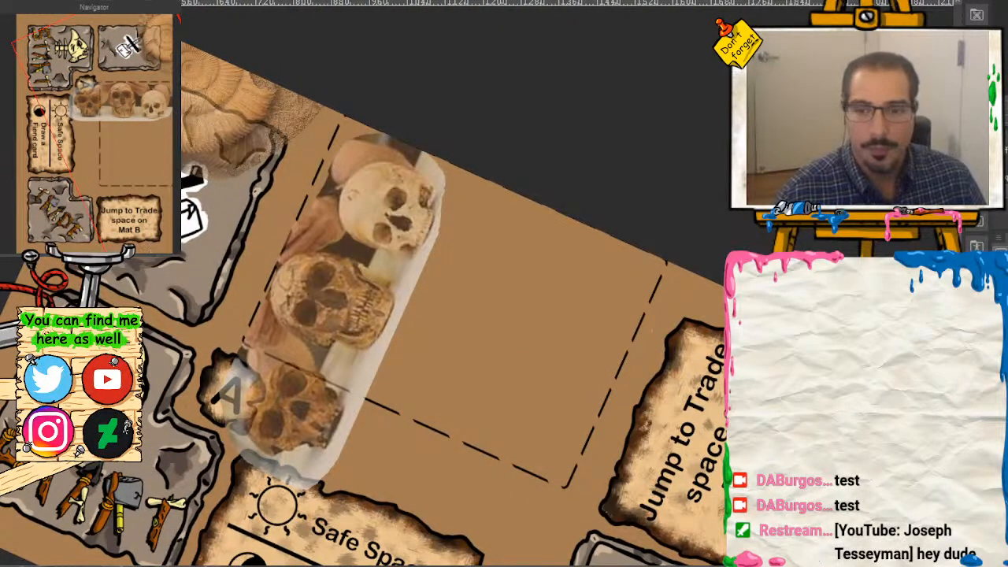
Step: Try a short, thin curved sketch stroke in the empty dashed area beside the skull photo, and undo it
left_click(155, 260)
left_click_drag(138, 166, 120, 180)
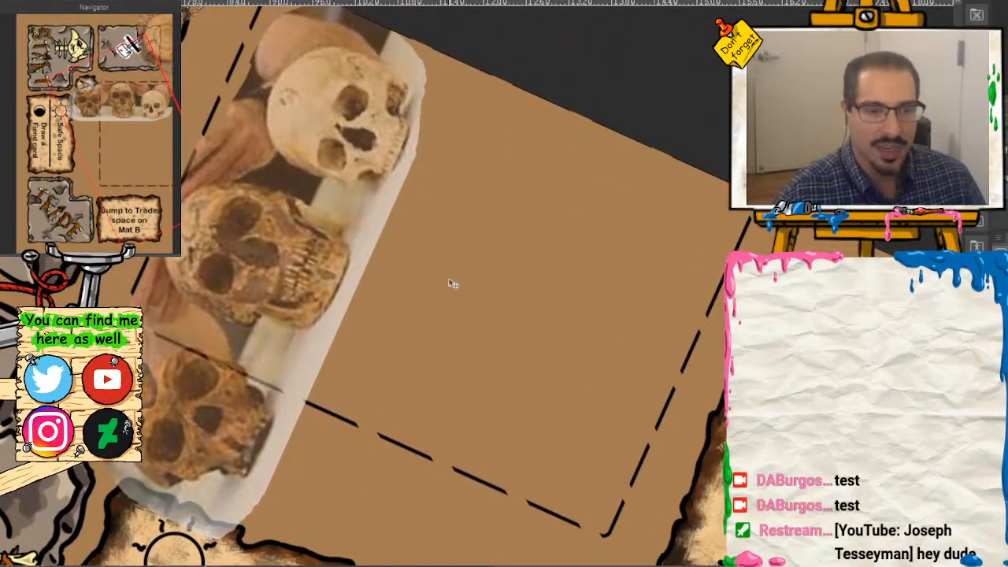
scroll(496, 276, "down", 2)
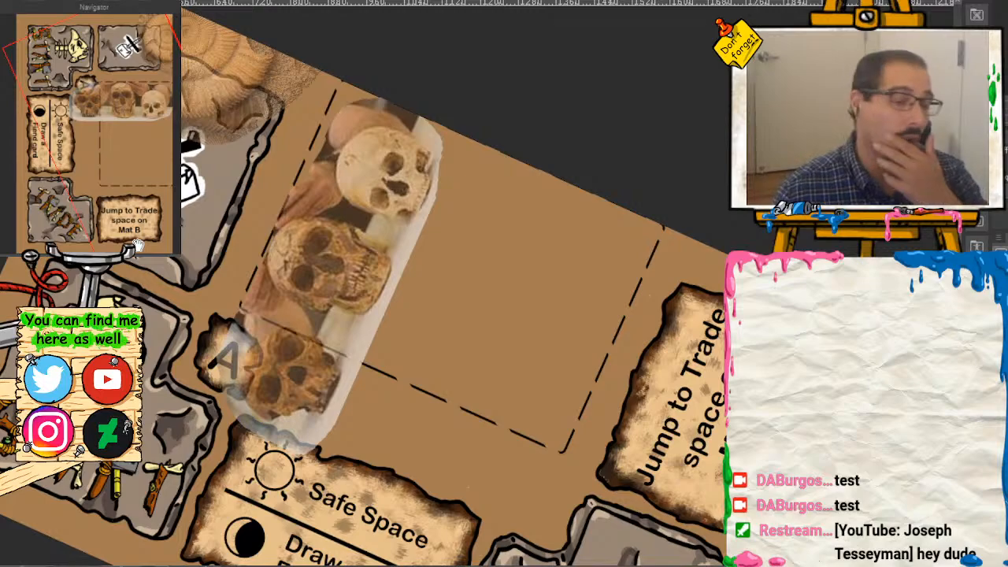
scroll(504, 284, "up", 1)
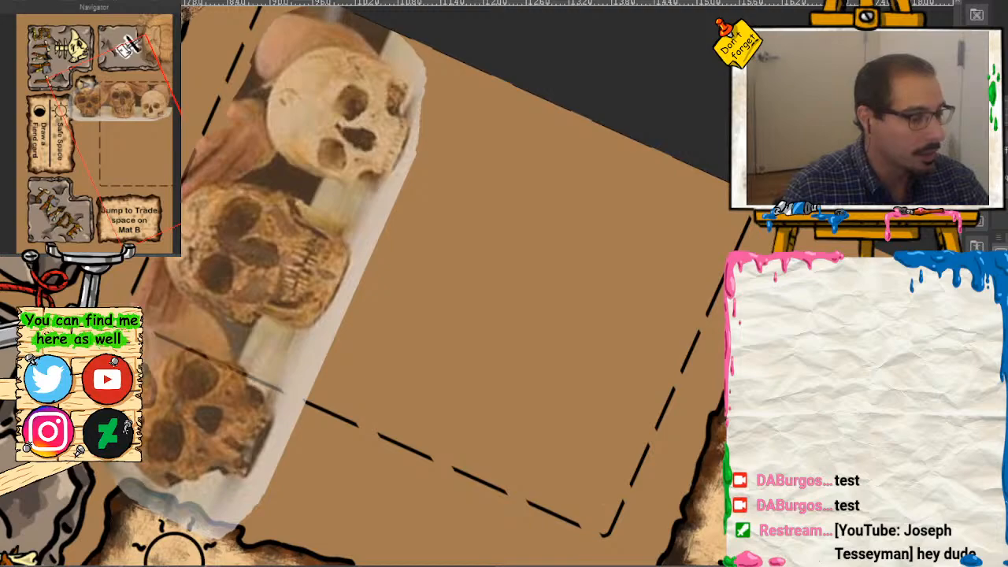
scroll(510, 263, "up", 2)
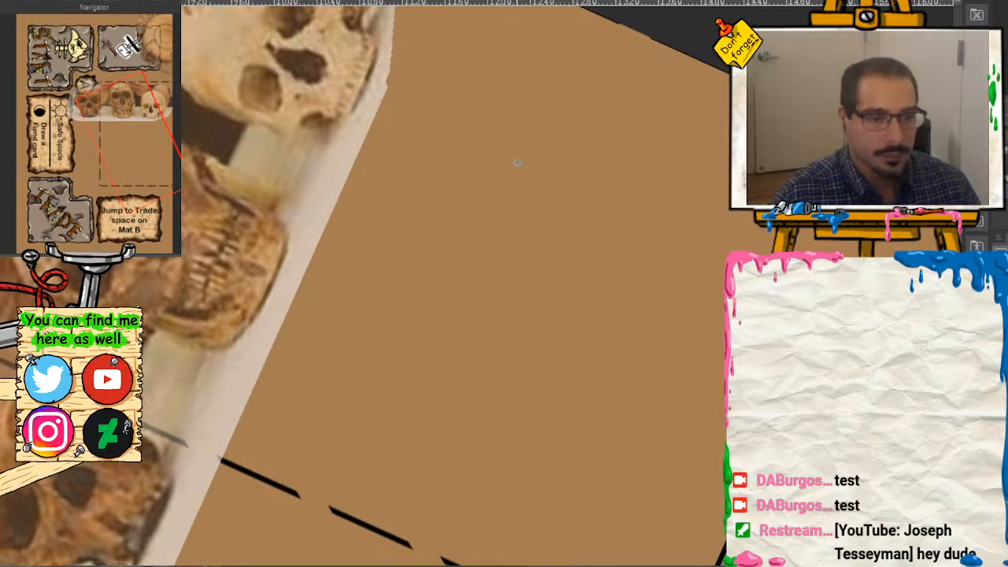
left_click_drag(515, 159, 464, 196)
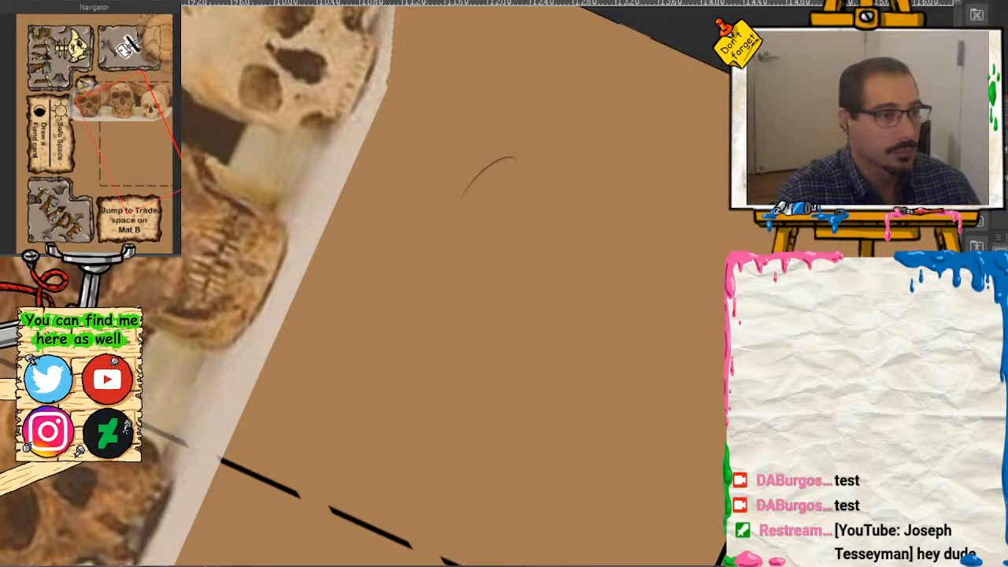
key("ctrl+z")
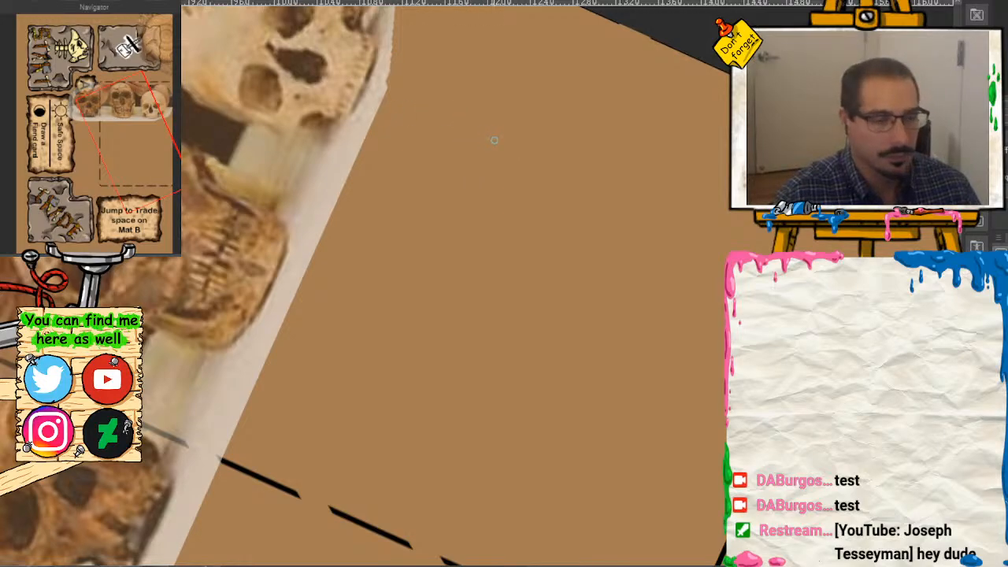
Step: Draw the skull's rounded cranium and cheekbone outline in the empty dashed area beside the skull photos, with a thicker line along its left side
mouse_move(490, 140)
left_mouse_down()
mouse_move(433, 185)
mouse_move(420, 225)
mouse_move(438, 279)
left_mouse_up()
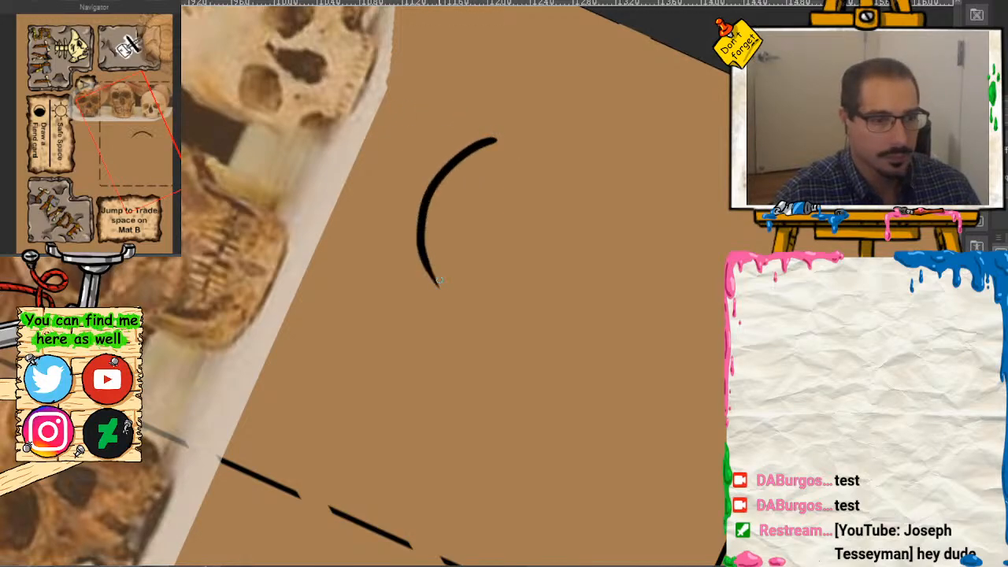
mouse_move(488, 142)
left_mouse_down()
mouse_move(535, 139)
mouse_move(568, 155)
mouse_move(595, 193)
mouse_move(607, 268)
left_mouse_up()
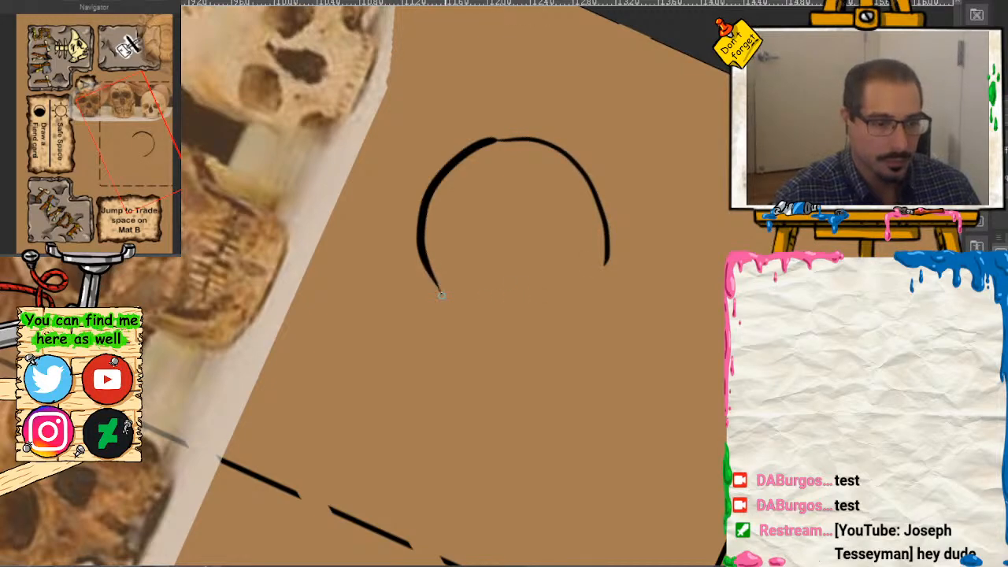
mouse_move(441, 289)
left_mouse_down()
mouse_move(454, 331)
mouse_move(478, 332)
left_mouse_up()
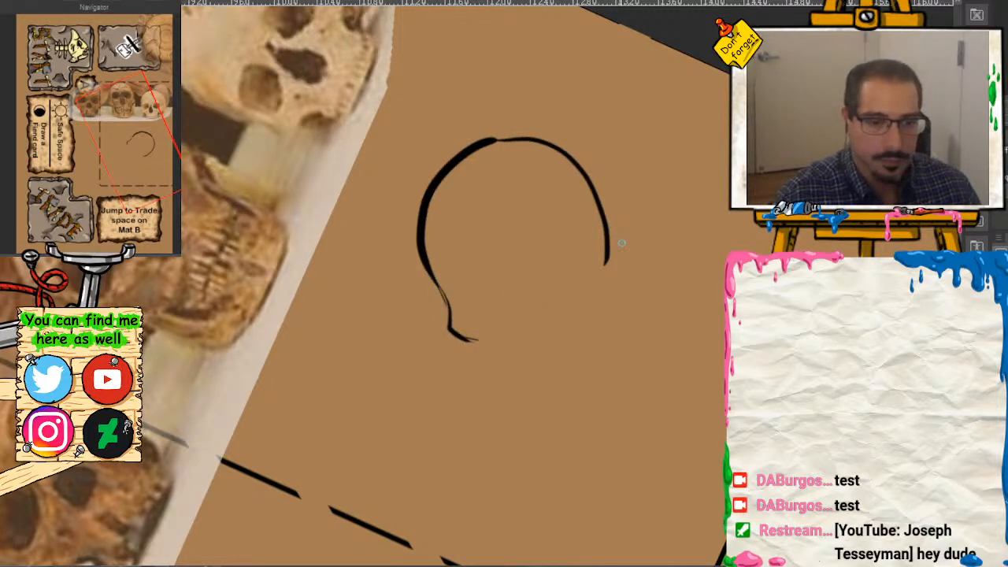
mouse_move(608, 252)
left_mouse_down()
mouse_move(612, 297)
mouse_move(589, 337)
mouse_move(608, 260)
mouse_move(614, 319)
mouse_move(592, 331)
left_mouse_up()
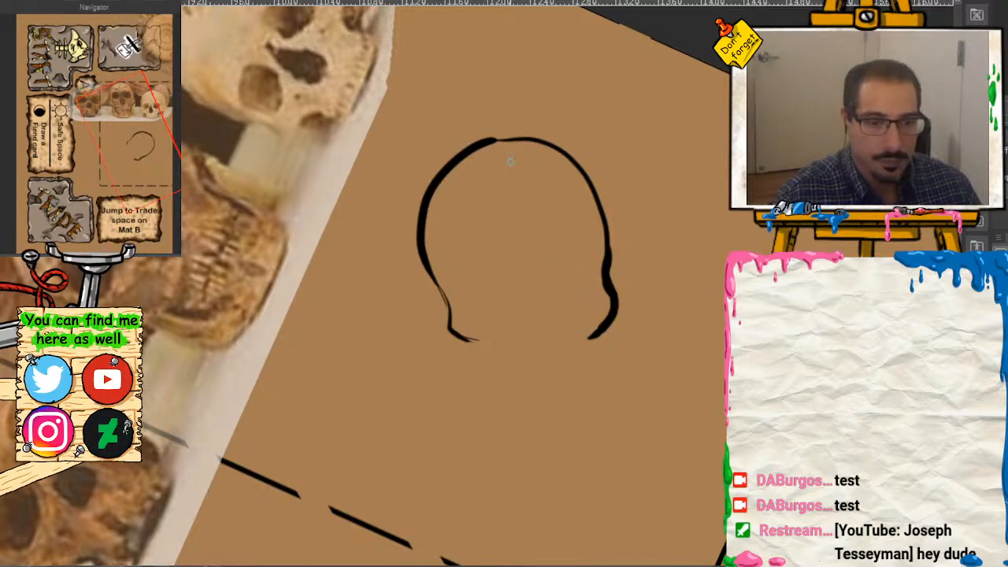
mouse_move(497, 140)
left_mouse_down()
mouse_move(445, 163)
mouse_move(417, 226)
mouse_move(429, 276)
mouse_move(461, 336)
mouse_move(475, 341)
left_mouse_up()
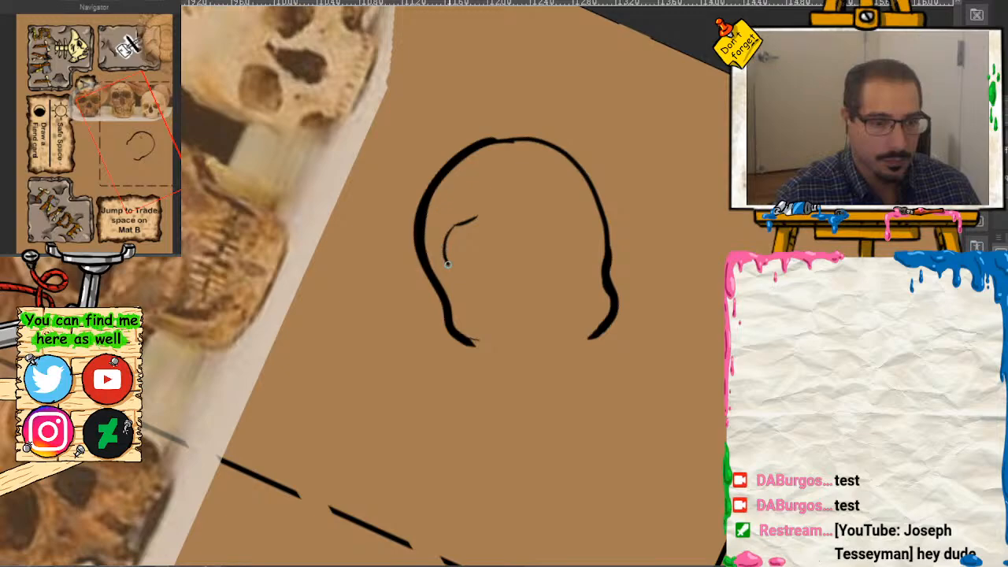
Step: Draw two large eye sockets and an angular nose cavity inside the skull outline, with a small notch joining them at the nose bridge
mouse_move(447, 264)
left_mouse_down()
mouse_move(477, 284)
mouse_move(490, 276)
mouse_move(510, 237)
mouse_move(510, 290)
mouse_move(542, 280)
left_mouse_up()
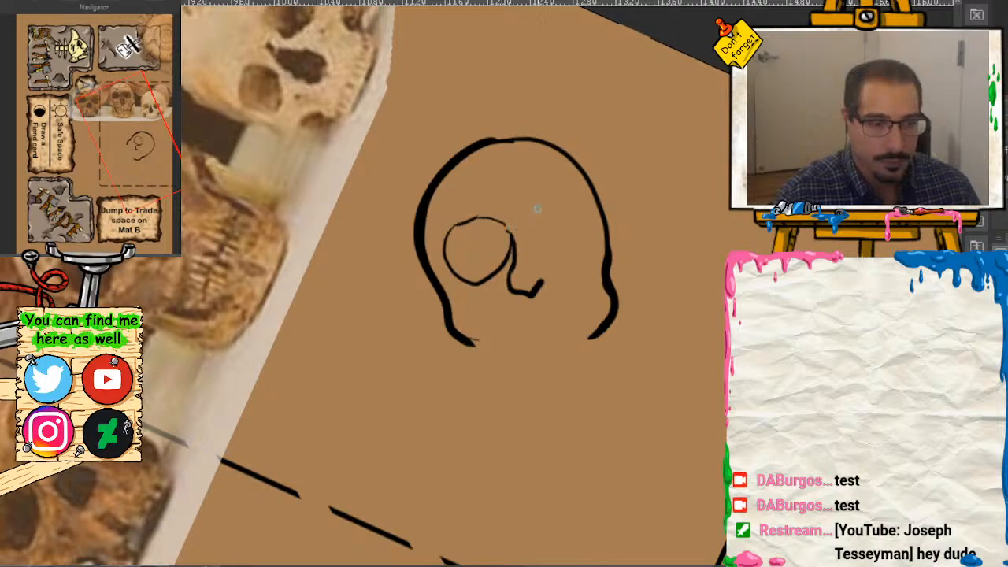
mouse_move(526, 211)
left_mouse_down()
mouse_move(567, 196)
mouse_move(591, 223)
mouse_move(582, 245)
mouse_move(533, 249)
mouse_move(543, 291)
left_mouse_up()
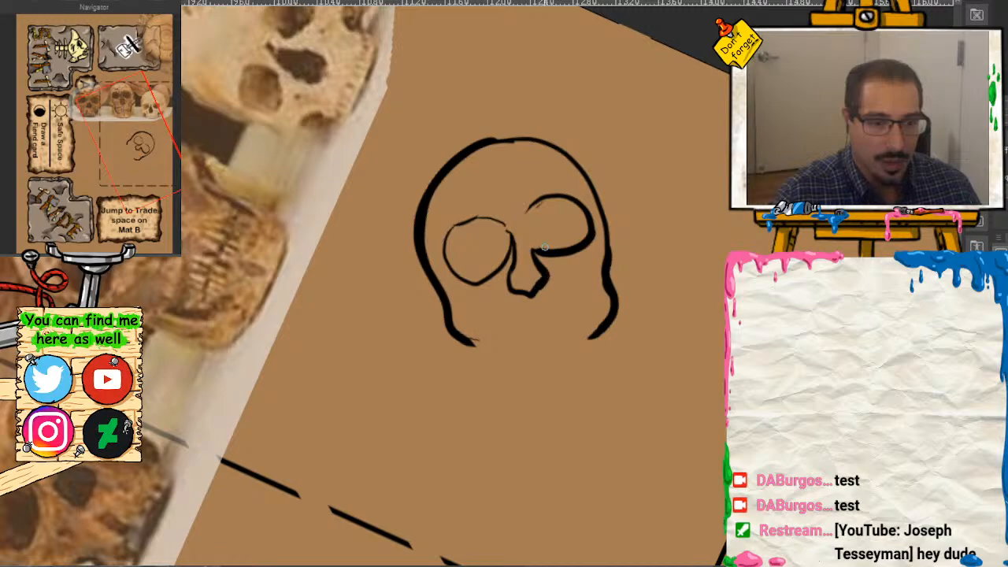
mouse_move(545, 196)
left_mouse_down()
mouse_move(510, 236)
mouse_move(496, 223)
mouse_move(456, 221)
mouse_move(453, 270)
left_mouse_up()
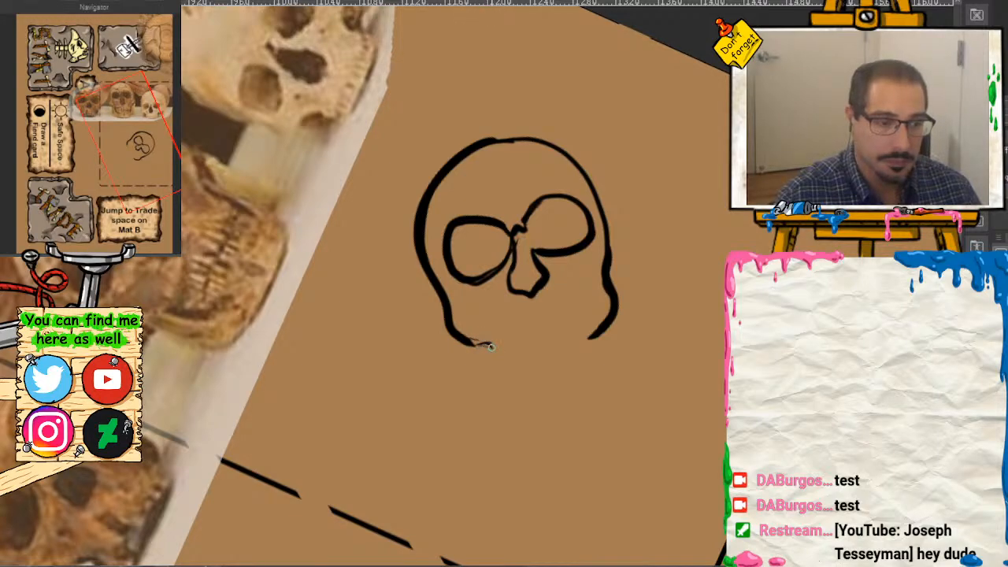
Step: Draw the upper jaw's left teeth and the two pointed front teeth below the nose, leaving a gap between the front pair
left_click_drag(489, 346, 491, 356)
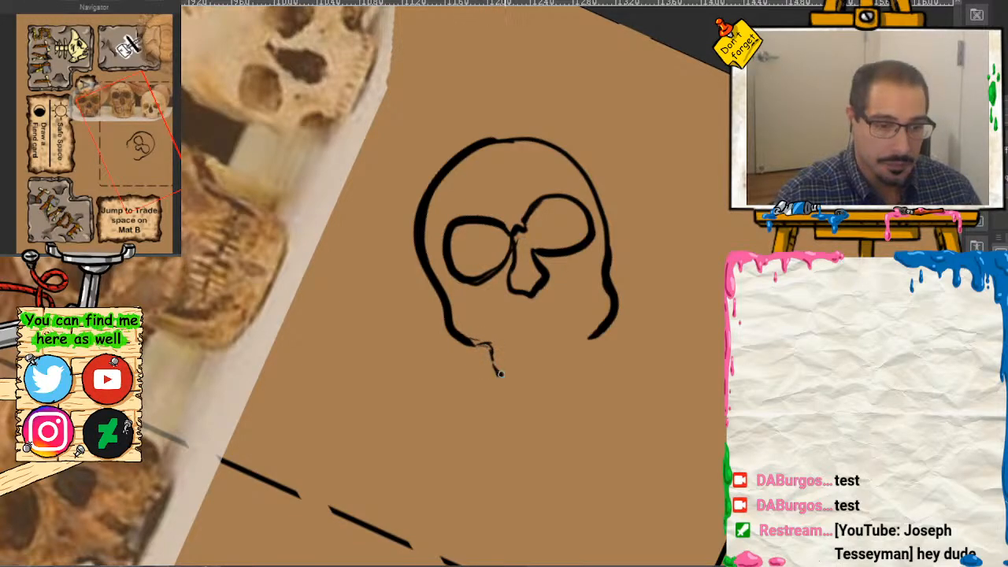
mouse_move(537, 348)
left_mouse_down()
mouse_move(539, 368)
mouse_move(515, 369)
left_mouse_up()
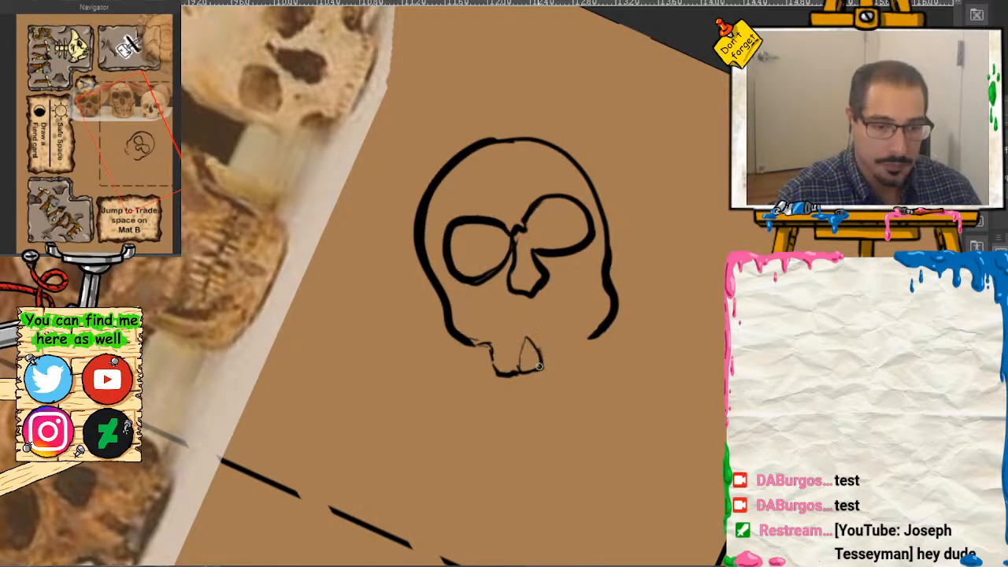
key("ctrl+plus")
left_click(138, 151)
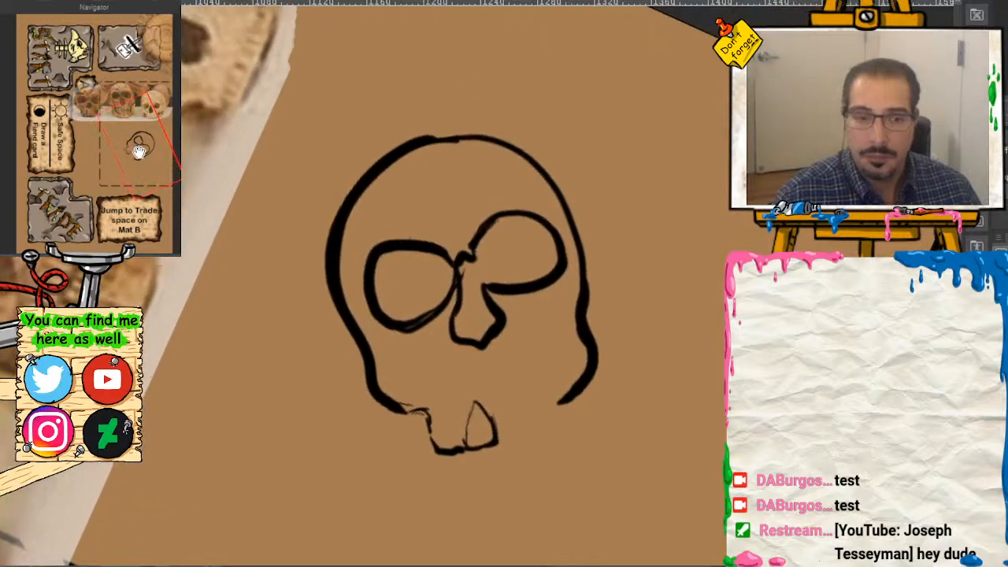
left_click_drag(138, 151, 144, 153)
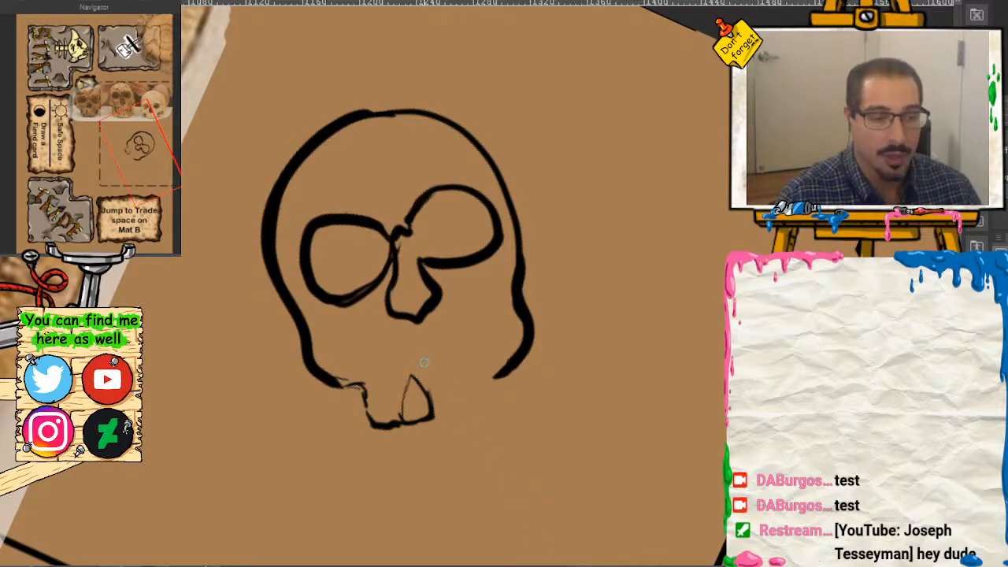
key("ctrl+plus")
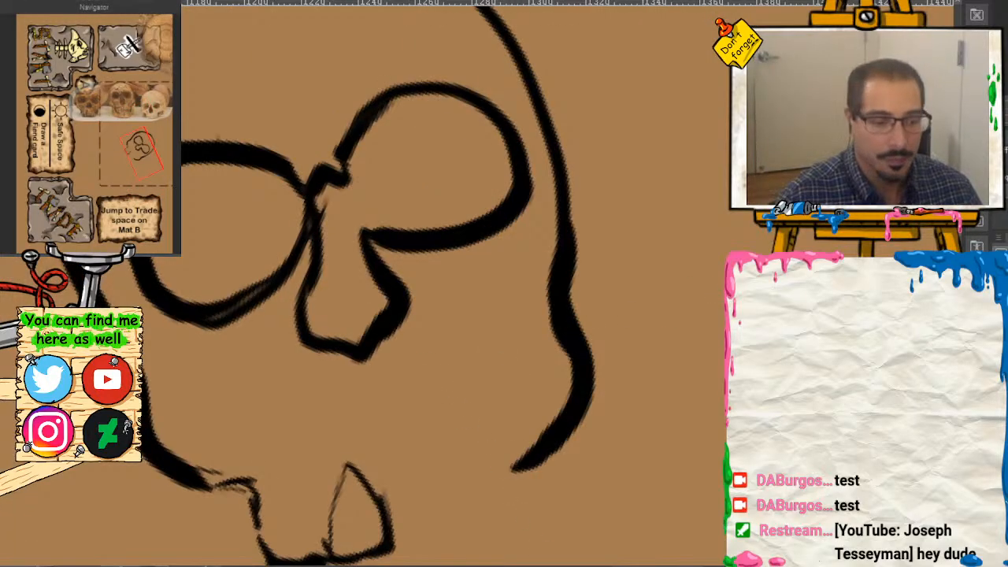
left_click_drag(140, 143, 132, 142)
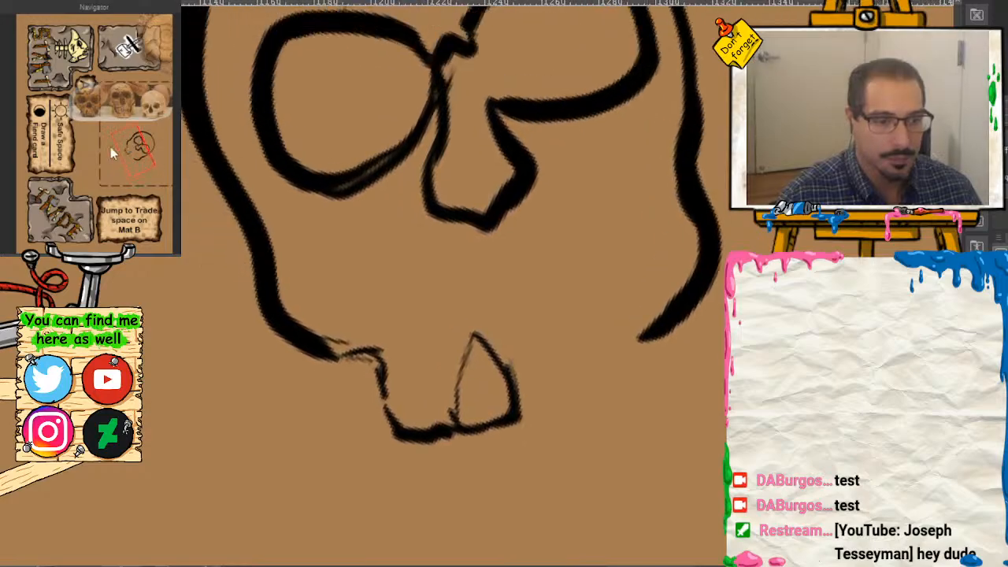
mouse_move(467, 335)
left_mouse_down()
mouse_move(457, 413)
mouse_move(469, 336)
mouse_move(511, 401)
left_mouse_up()
mouse_move(516, 347)
left_mouse_down()
mouse_move(510, 370)
mouse_move(523, 328)
mouse_move(548, 330)
mouse_move(584, 388)
left_mouse_up()
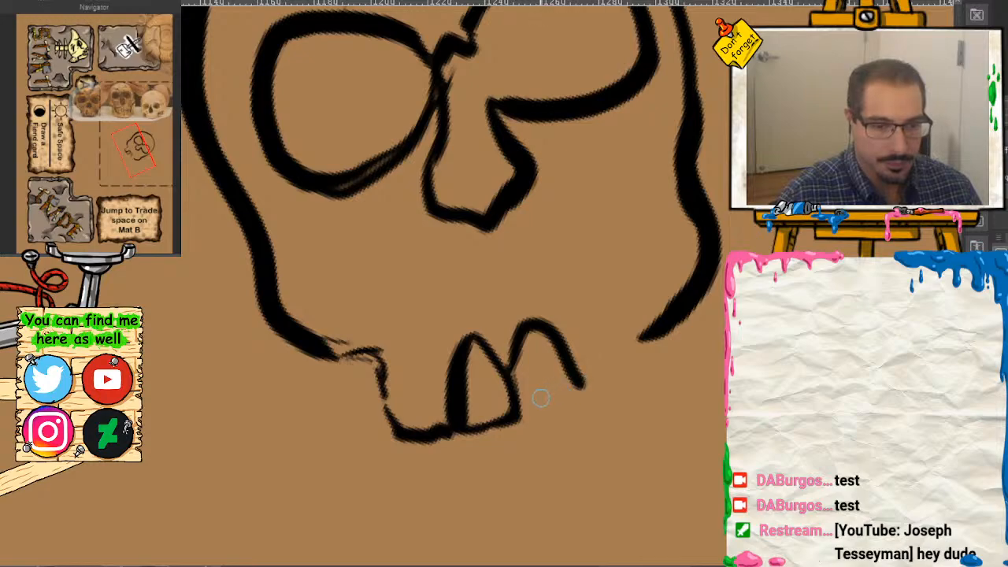
mouse_move(512, 375)
left_mouse_down()
mouse_move(531, 394)
mouse_move(588, 392)
left_mouse_up()
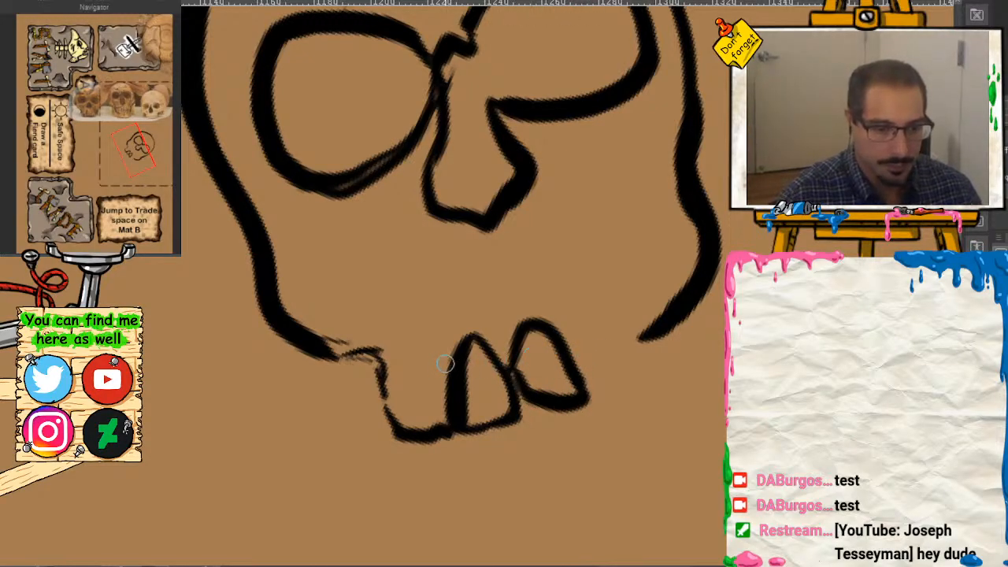
mouse_move(445, 362)
left_mouse_down()
mouse_move(421, 354)
mouse_move(419, 431)
mouse_move(442, 356)
mouse_move(397, 366)
mouse_move(387, 401)
mouse_move(421, 433)
left_mouse_up()
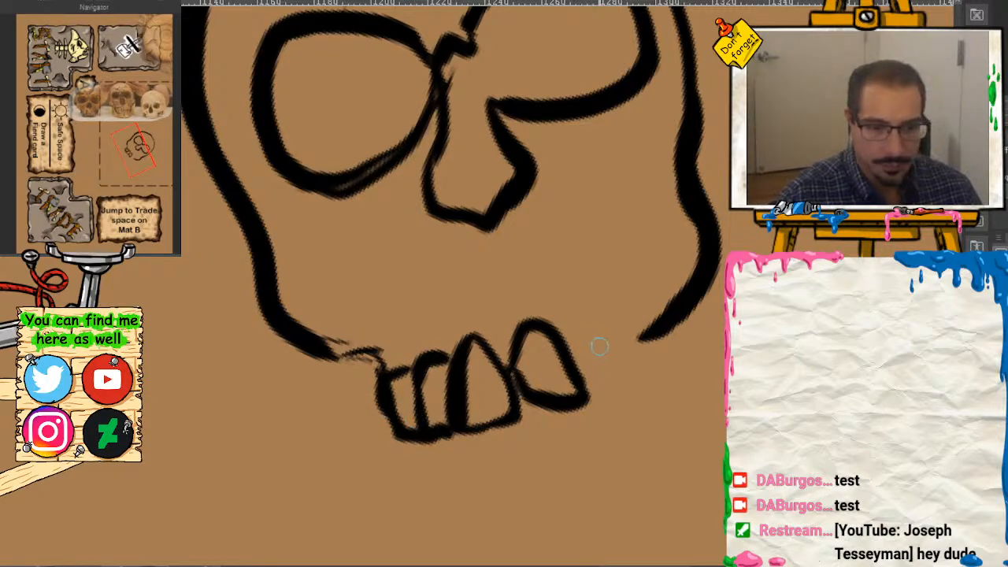
Step: Draw the remaining upper teeth up to the right cheekbone and join the left cheek line to the tooth row
mouse_move(562, 342)
left_mouse_down()
mouse_move(591, 320)
mouse_move(621, 383)
mouse_move(655, 366)
left_mouse_up()
mouse_move(598, 323)
left_mouse_down()
mouse_move(645, 322)
mouse_move(658, 360)
mouse_move(630, 379)
mouse_move(661, 369)
mouse_move(633, 339)
mouse_move(646, 347)
mouse_move(681, 318)
mouse_move(657, 317)
mouse_move(677, 351)
mouse_move(655, 304)
mouse_move(682, 354)
left_mouse_up()
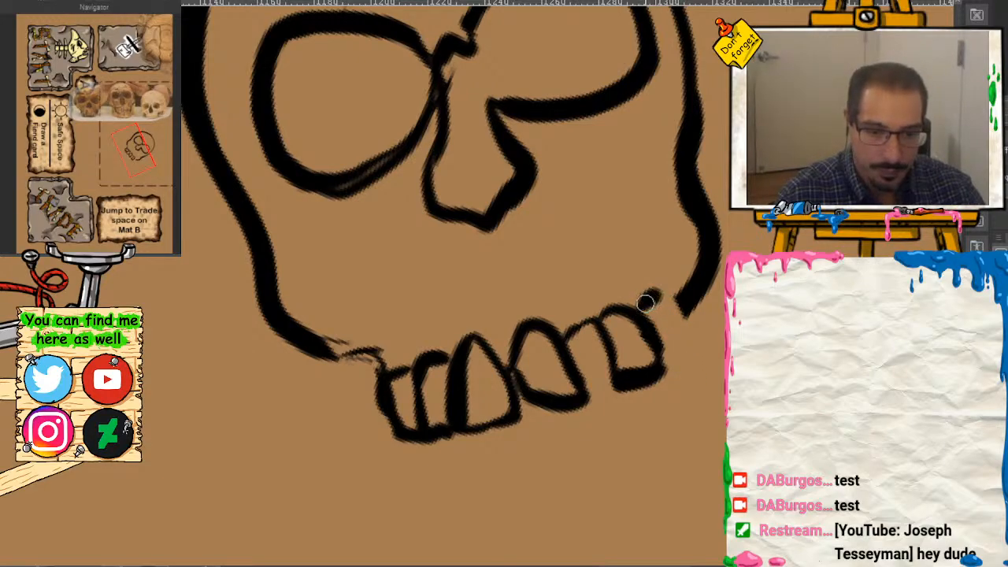
mouse_move(645, 301)
left_mouse_down()
mouse_move(679, 307)
mouse_move(692, 346)
mouse_move(675, 359)
mouse_move(674, 344)
left_mouse_up()
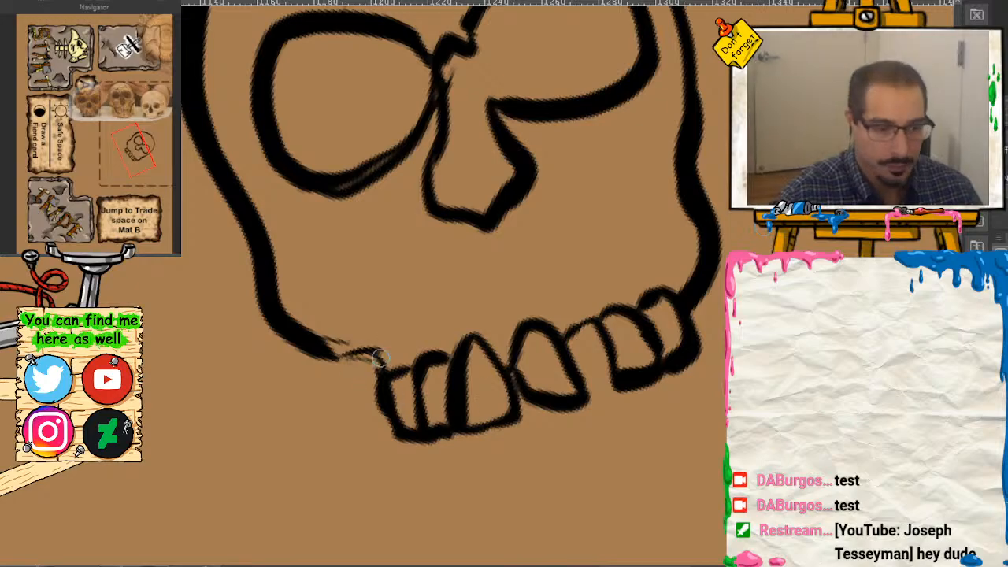
left_click_drag(378, 356, 327, 349)
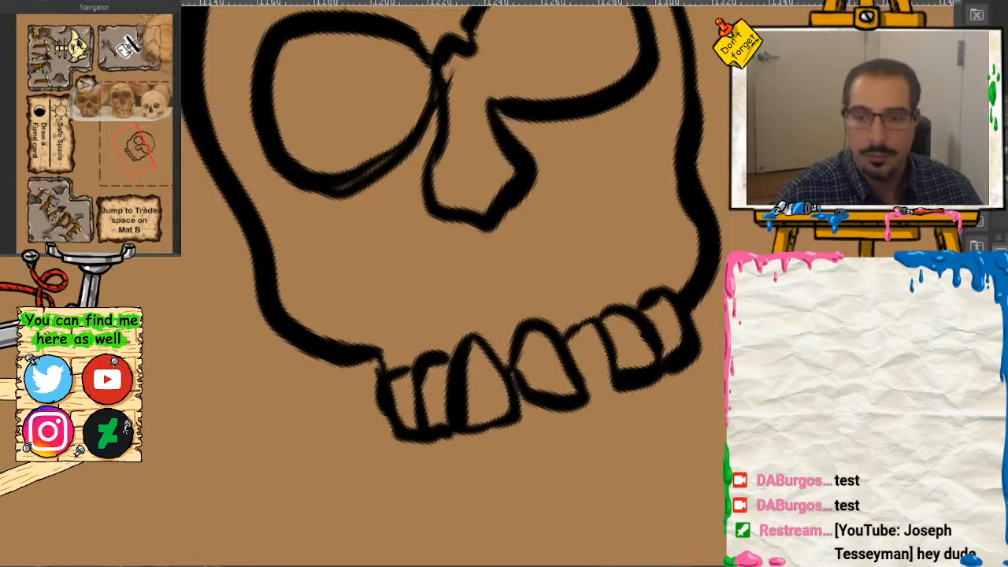
Step: Draw an angular lower jaw hanging from both cheekbones, with a forked crack in the middle of the chin
left_click_drag(120, 130, 116, 125)
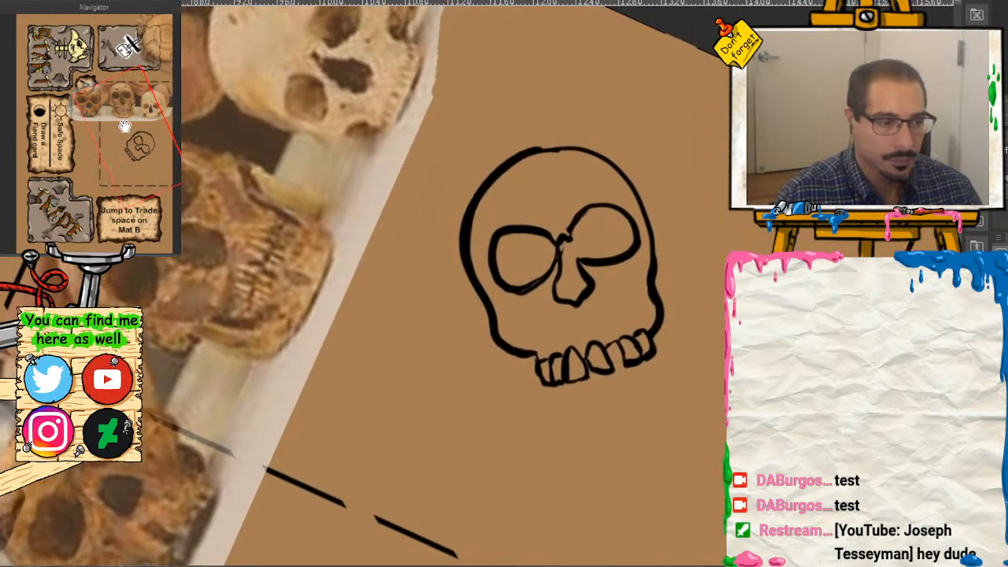
mouse_move(517, 359)
left_mouse_down()
mouse_move(524, 405)
mouse_move(544, 430)
left_mouse_up()
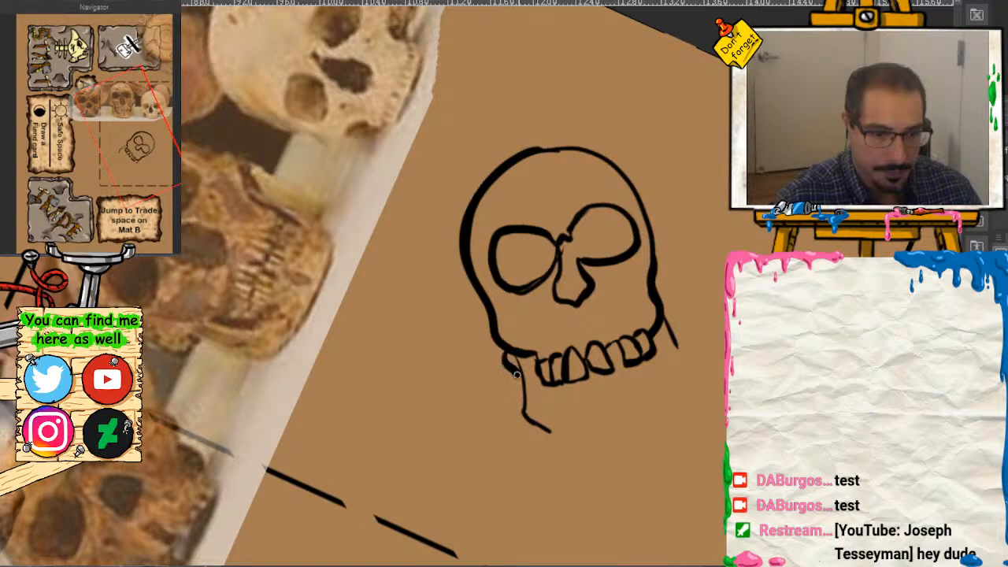
mouse_move(517, 375)
left_mouse_down()
mouse_move(523, 419)
mouse_move(560, 437)
mouse_move(613, 436)
left_mouse_up()
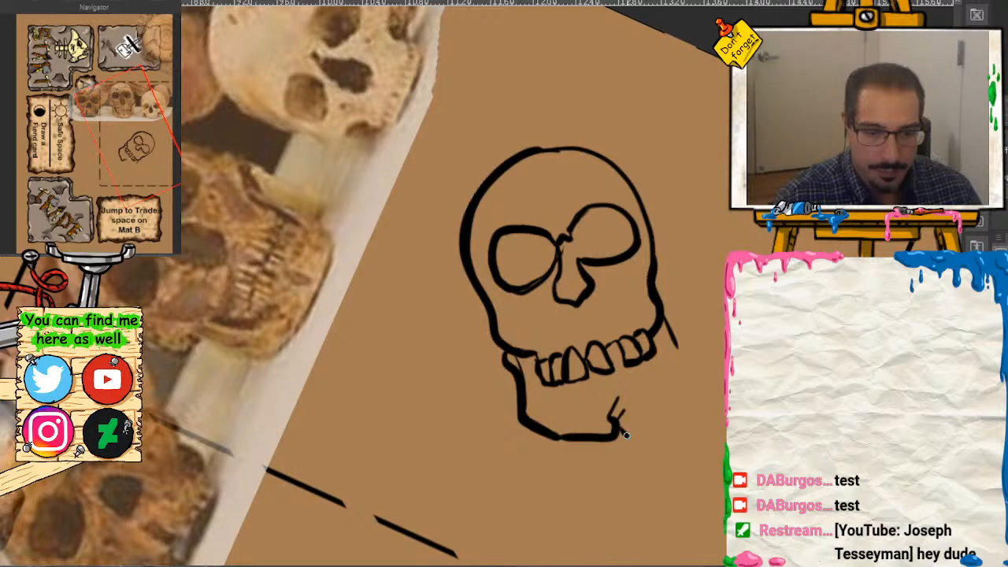
left_click_drag(623, 432, 690, 400)
left_click_drag(673, 332, 691, 390)
Step: Erase the left side of the cranium outline beside the eye socket and redraw it with a more angular temple
scroll(669, 275, "up", 2)
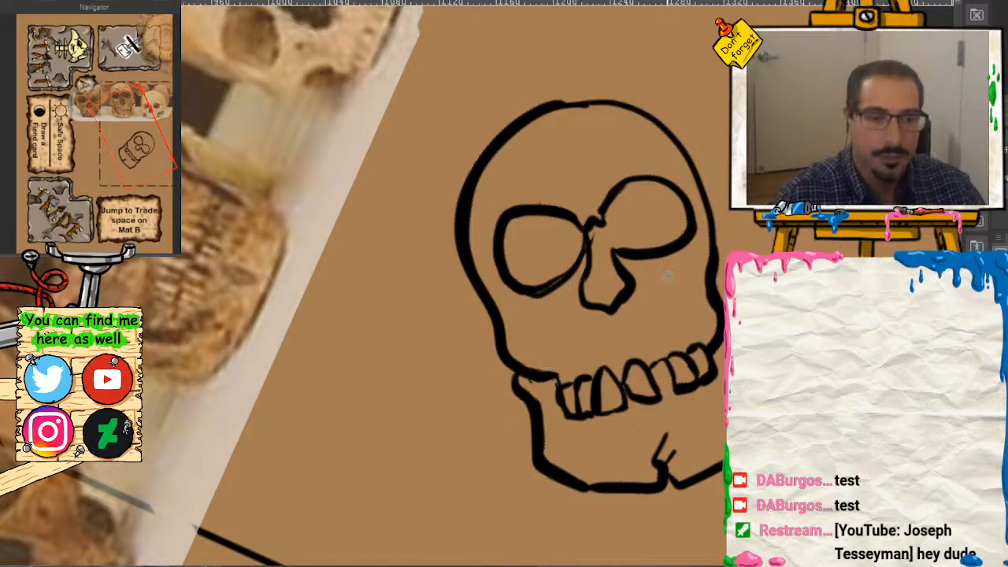
left_click_drag(569, 137, 684, 176)
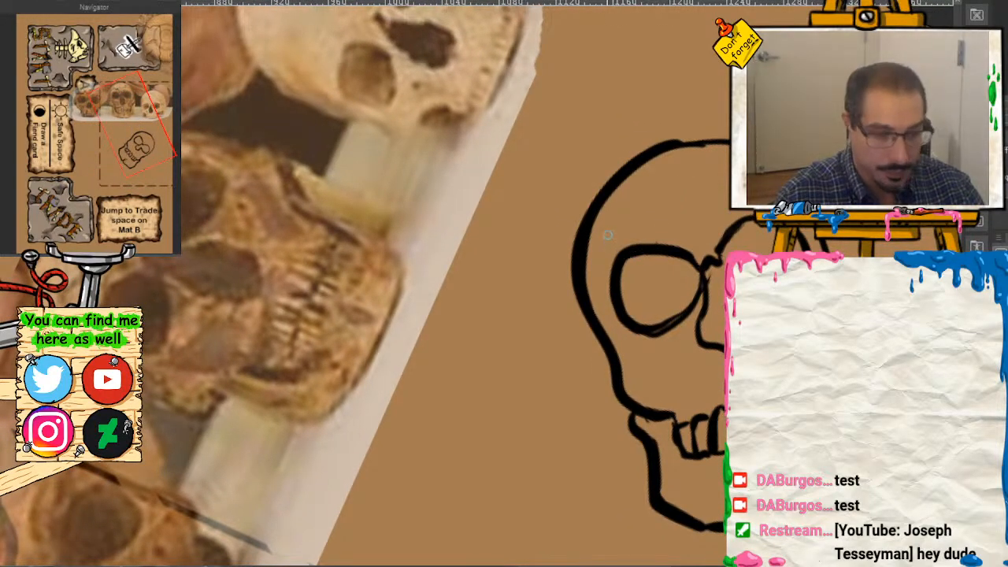
mouse_move(595, 215)
left_mouse_down()
mouse_move(592, 244)
mouse_move(576, 254)
mouse_move(581, 268)
mouse_move(595, 227)
left_mouse_up()
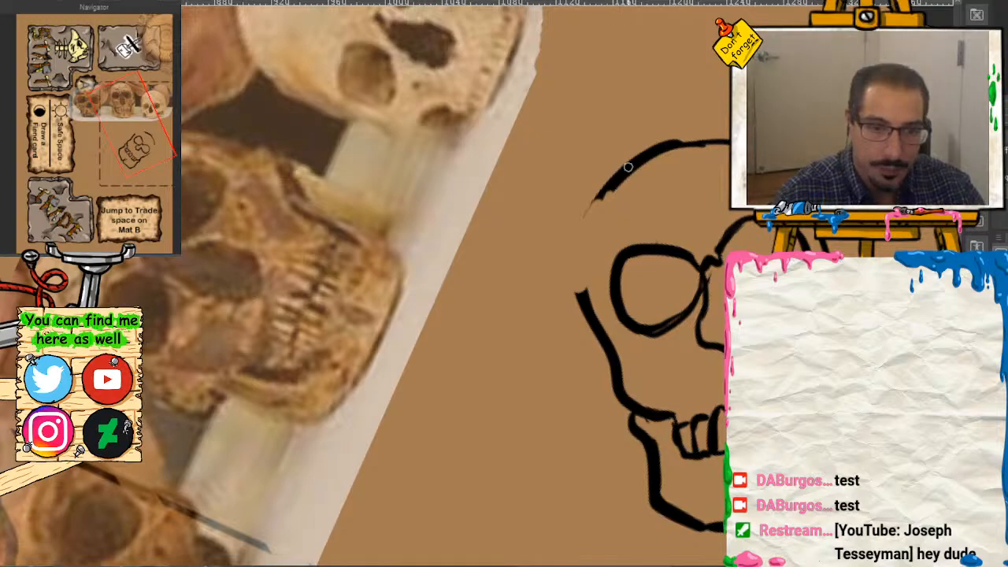
mouse_move(607, 189)
left_mouse_down()
mouse_move(576, 233)
mouse_move(570, 266)
mouse_move(596, 307)
left_mouse_up()
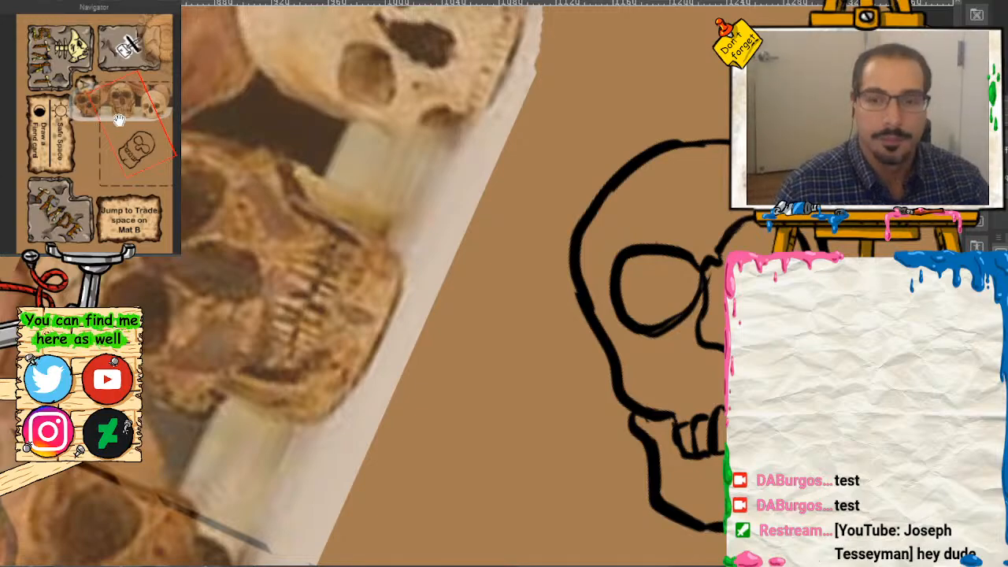
Step: Thicken the cranium outline across the top and left temple, and add two short brow creases above the nose bridge
left_click(152, 134)
left_click_drag(152, 134, 132, 138)
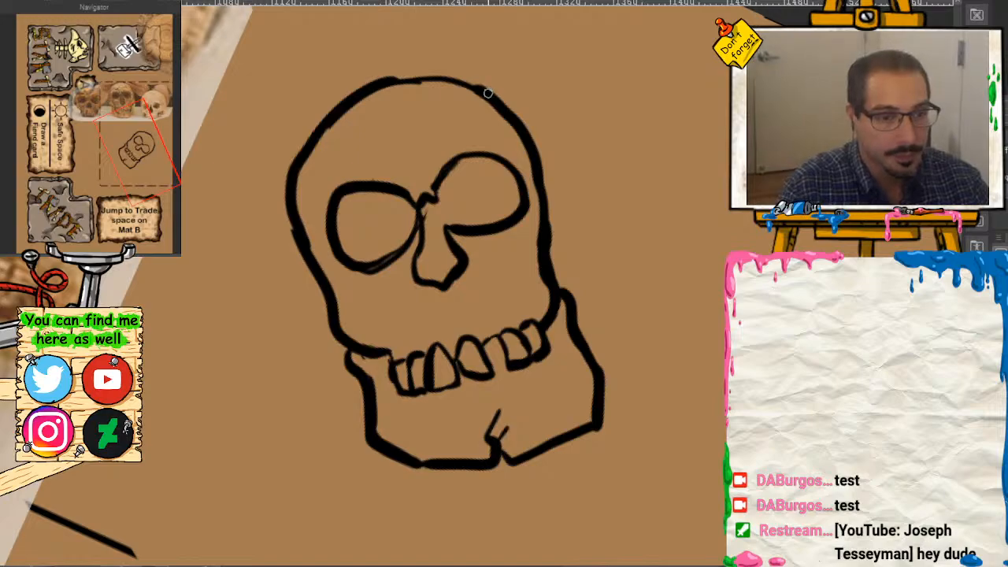
mouse_move(483, 91)
left_mouse_down()
mouse_move(394, 77)
mouse_move(336, 109)
mouse_move(292, 170)
mouse_move(287, 218)
mouse_move(301, 242)
left_mouse_up()
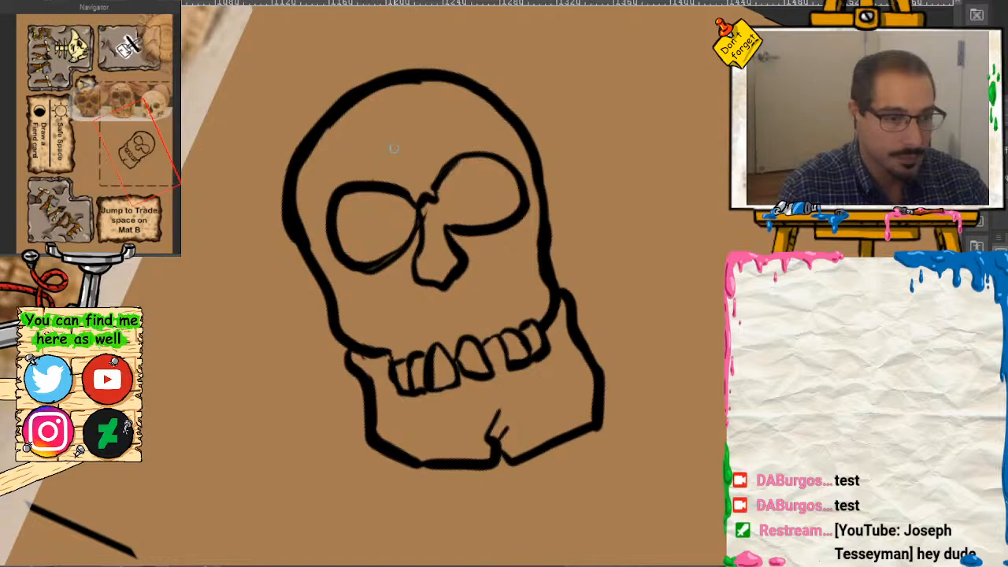
mouse_move(394, 148)
left_mouse_down()
mouse_move(400, 175)
mouse_move(426, 164)
mouse_move(433, 171)
left_mouse_up()
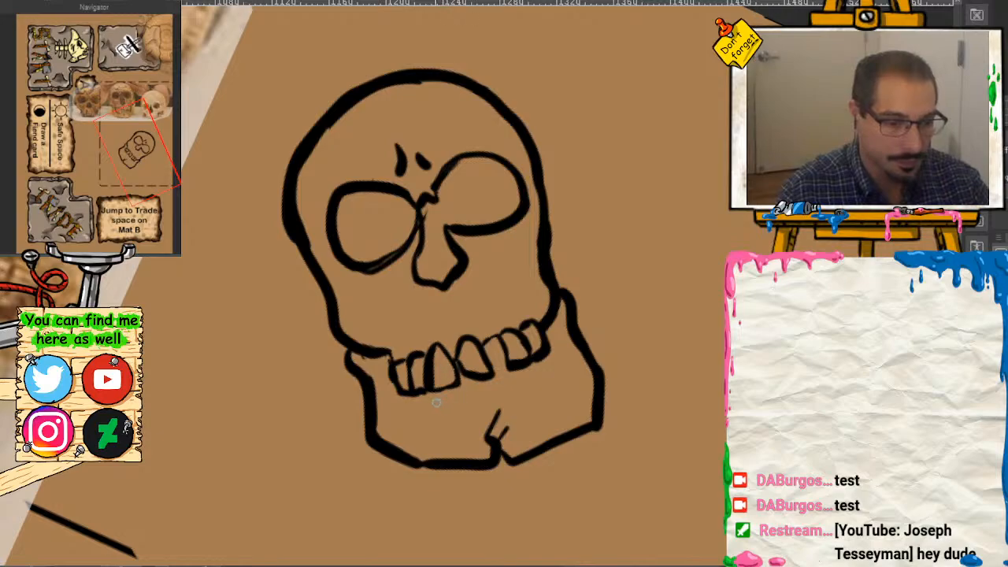
Step: Draw the row of lower teeth beneath the upper ones and fill the gaps right of the front teeth with black
mouse_move(477, 376)
left_mouse_down()
mouse_move(456, 383)
mouse_move(501, 373)
mouse_move(492, 379)
mouse_move(496, 367)
mouse_move(500, 393)
left_mouse_up()
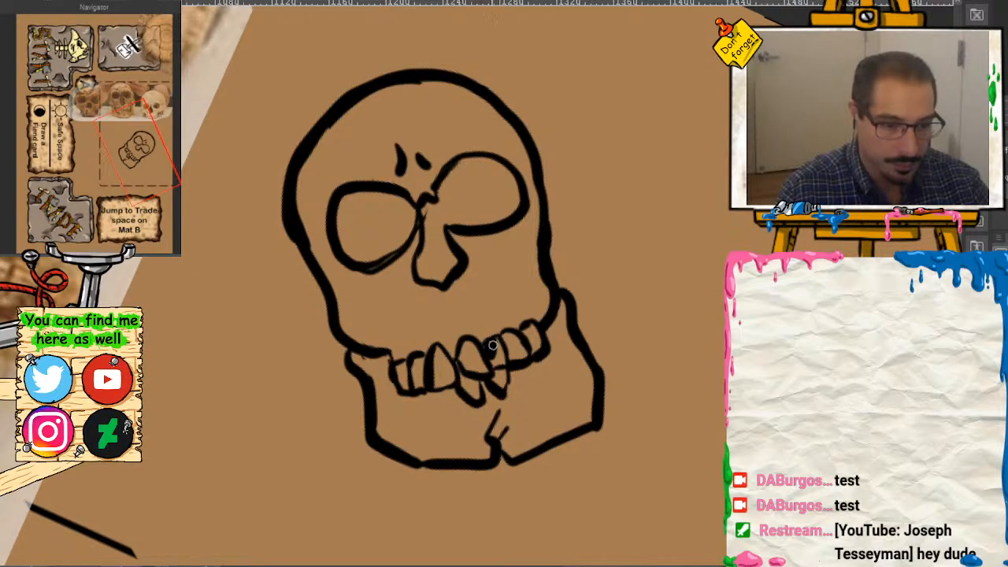
mouse_move(492, 345)
left_mouse_down()
mouse_move(501, 356)
mouse_move(487, 370)
left_mouse_up()
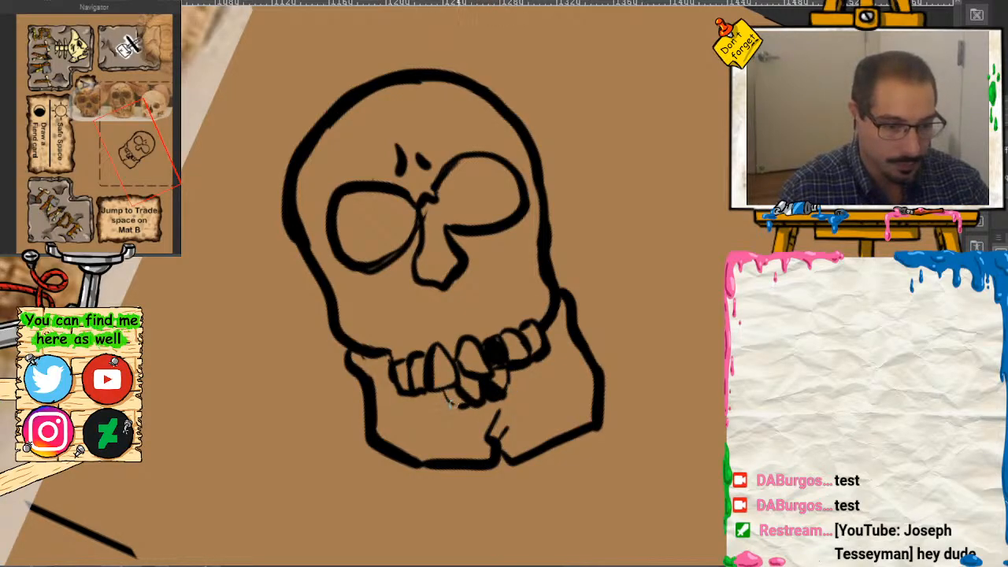
mouse_move(425, 396)
left_mouse_down()
mouse_move(441, 403)
mouse_move(423, 400)
left_mouse_up()
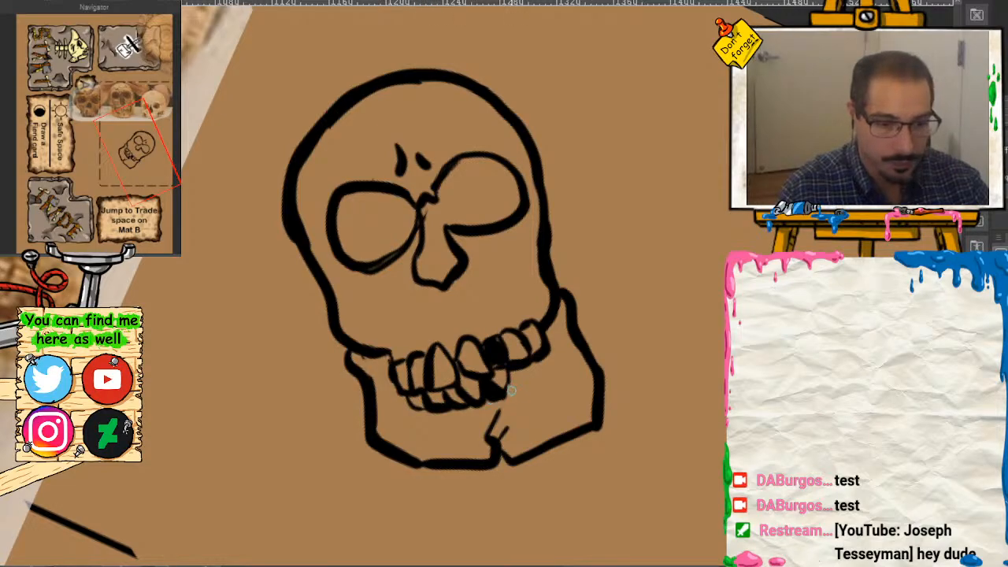
mouse_move(517, 391)
left_mouse_down()
mouse_move(530, 364)
mouse_move(529, 391)
left_mouse_up()
left_click_drag(545, 354, 542, 387)
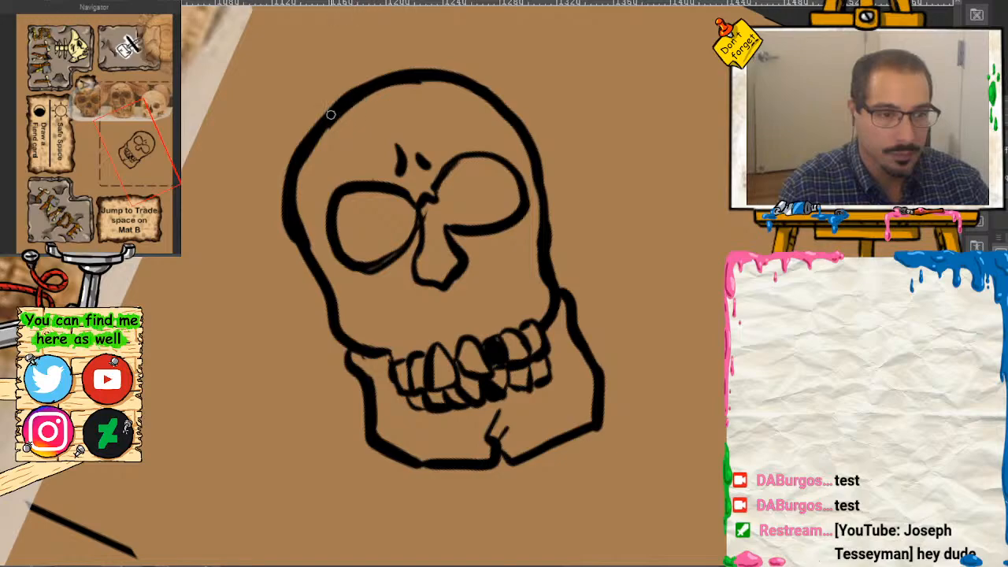
Step: Break a jagged notch into the cranium's upper-left edge, thin the surrounding skull outline, and shade the notch's inner edge black
mouse_move(337, 123)
left_mouse_down()
mouse_move(359, 160)
mouse_move(347, 162)
mouse_move(362, 163)
left_mouse_up()
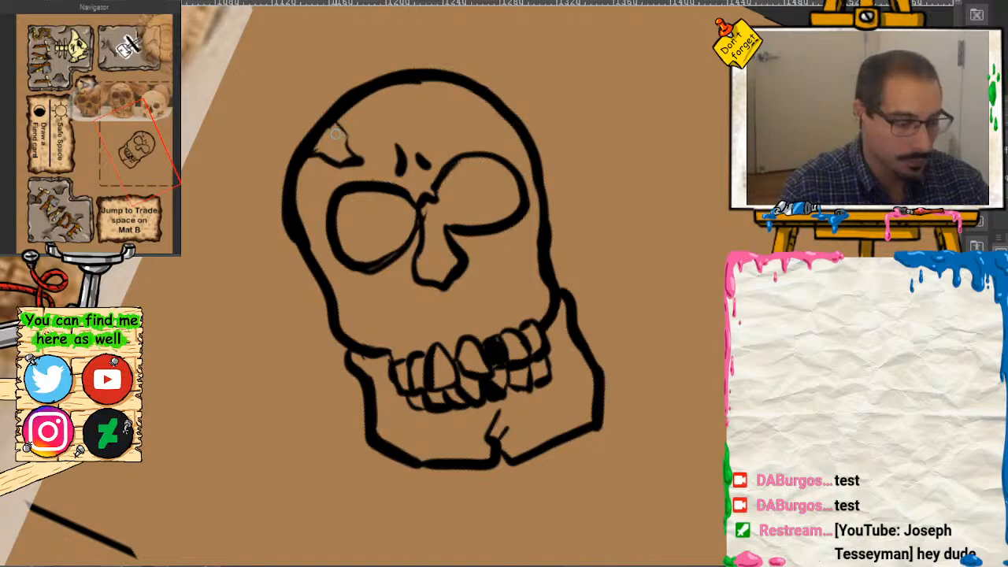
left_click_drag(329, 126, 321, 142)
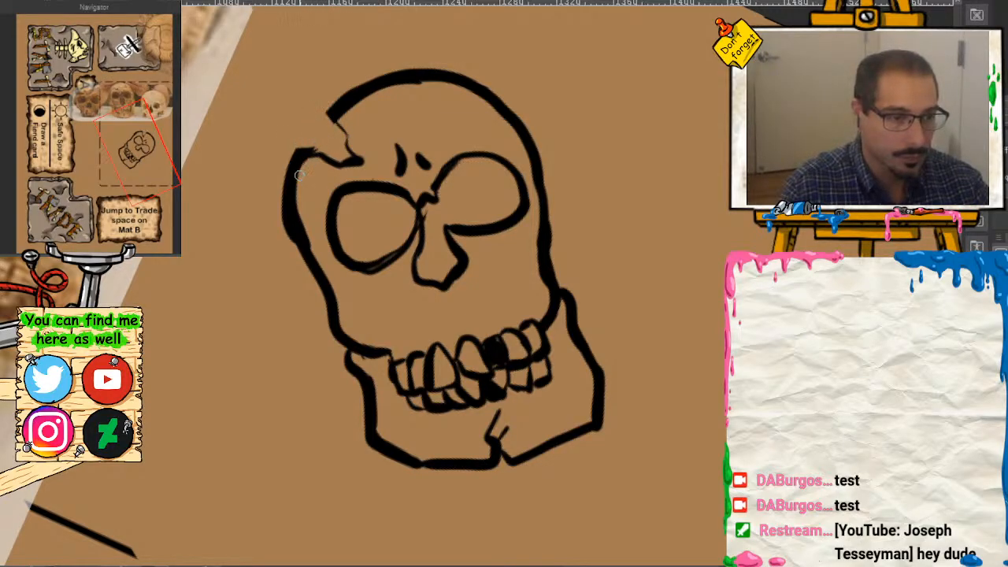
mouse_move(300, 175)
left_mouse_down()
mouse_move(297, 211)
mouse_move(320, 256)
left_mouse_up()
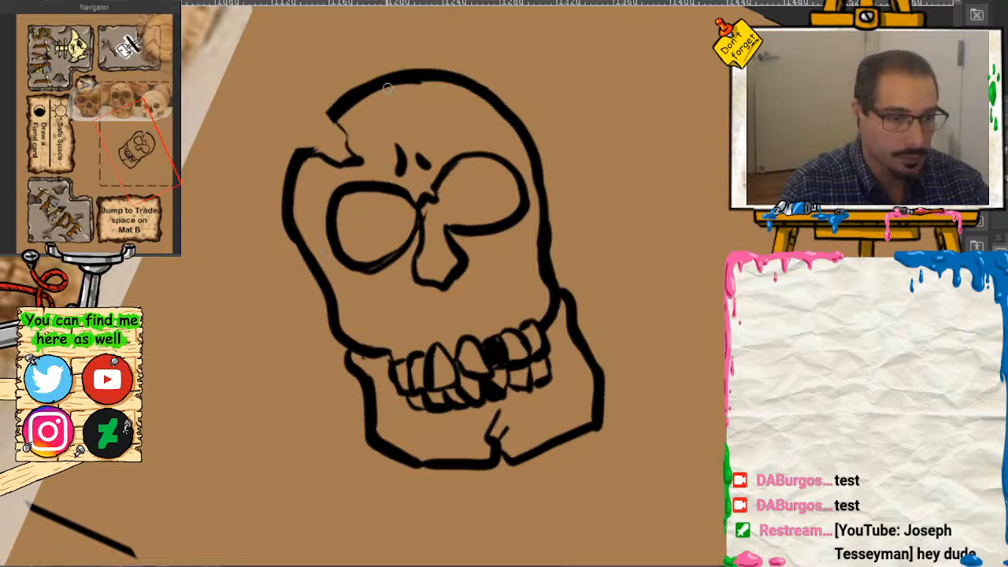
mouse_move(361, 104)
left_mouse_down()
mouse_move(434, 84)
mouse_move(386, 89)
mouse_move(345, 115)
left_mouse_up()
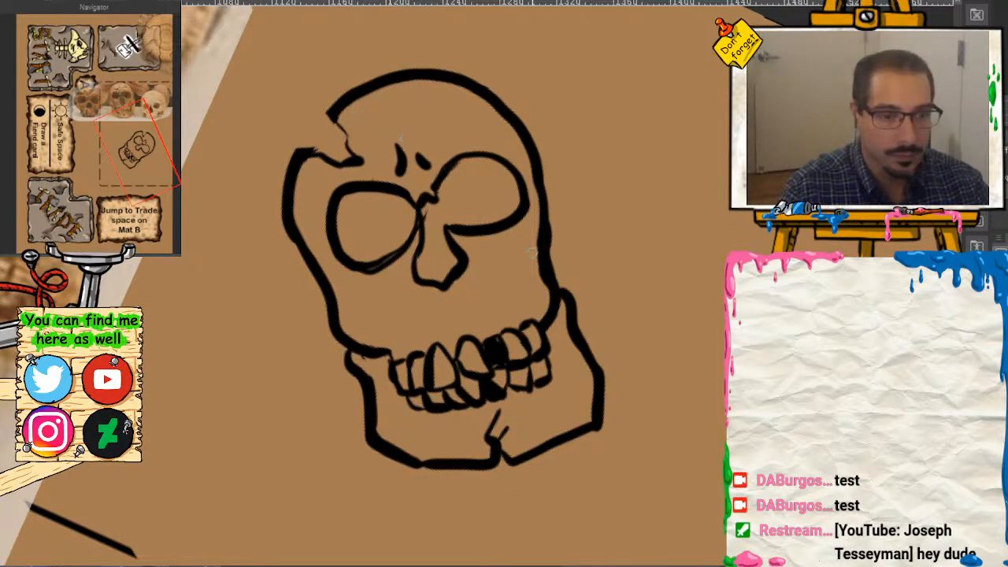
left_click_drag(533, 183, 540, 277)
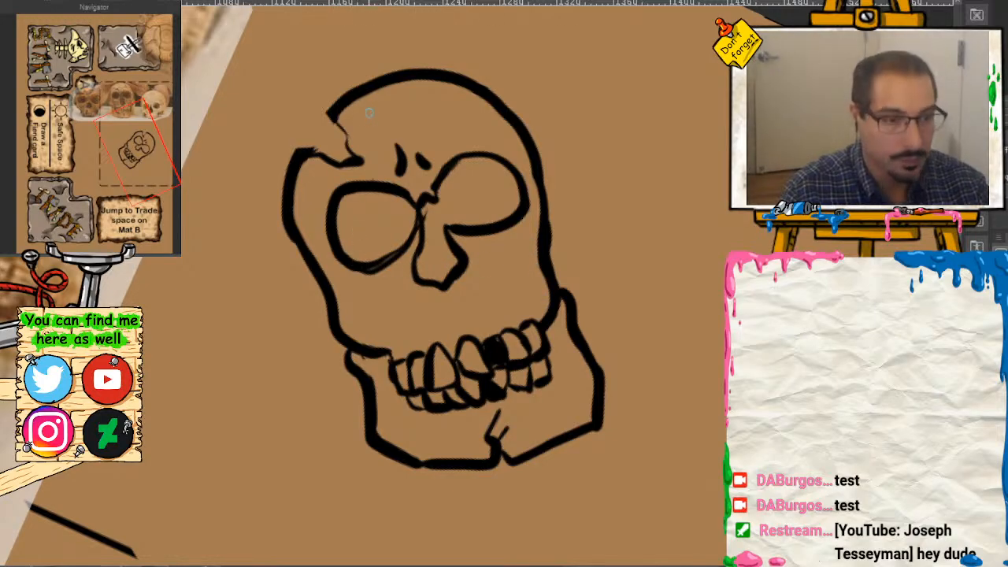
mouse_move(331, 117)
left_mouse_down()
mouse_move(326, 144)
mouse_move(334, 120)
mouse_move(359, 162)
mouse_move(334, 139)
mouse_move(335, 161)
mouse_move(365, 170)
left_mouse_up()
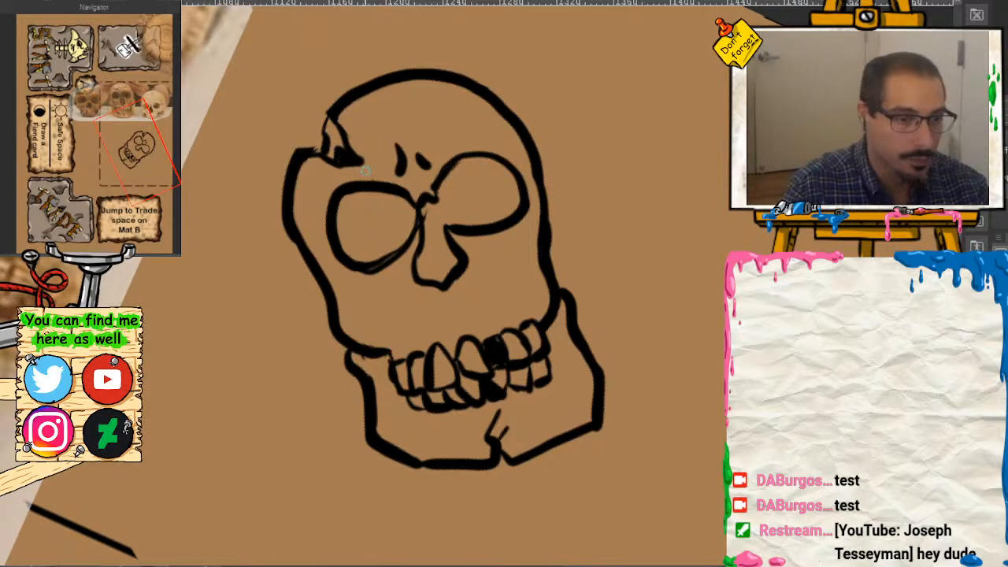
Step: Draw a jagged break from the skull's crown through the right eye socket to the cheek, and erase the cranium outline outside it
left_click(122, 140)
mouse_move(122, 140)
left_mouse_down()
mouse_move(120, 104)
mouse_move(133, 154)
mouse_move(90, 145)
left_mouse_up()
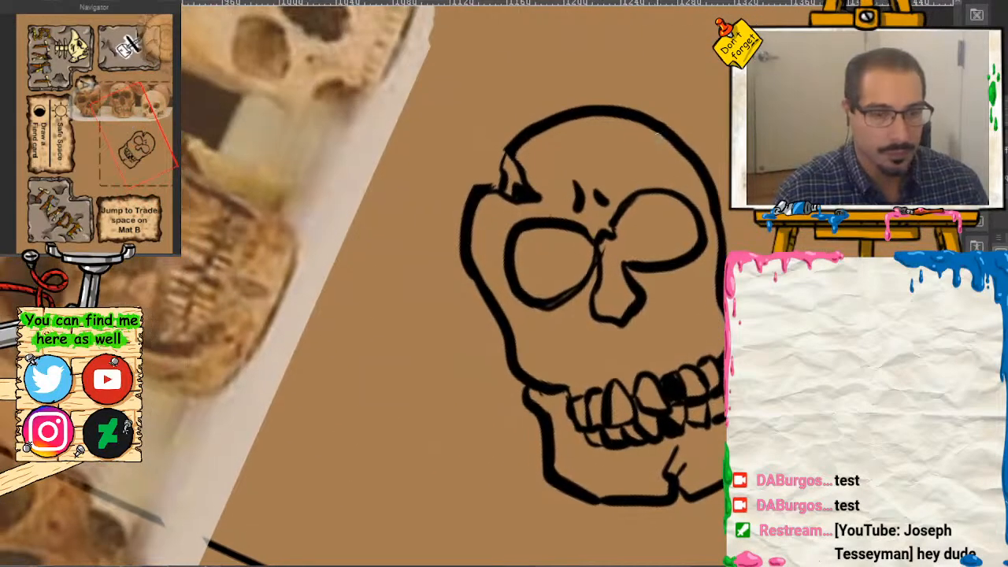
mouse_move(598, 87)
left_mouse_down()
mouse_move(607, 143)
mouse_move(635, 173)
mouse_move(616, 160)
mouse_move(686, 198)
mouse_move(682, 259)
mouse_move(718, 302)
left_mouse_up()
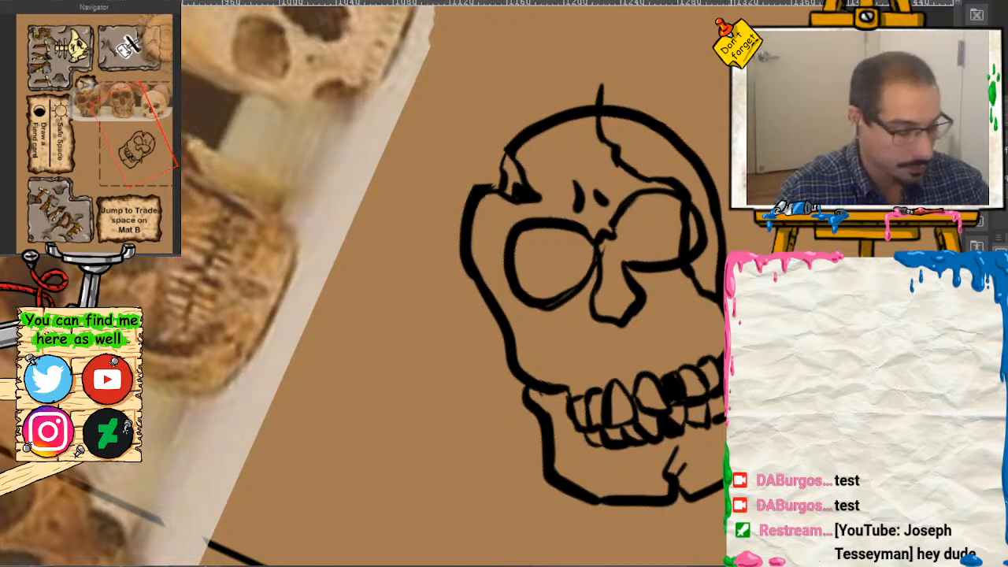
mouse_move(642, 118)
left_mouse_down()
mouse_move(618, 93)
mouse_move(606, 121)
mouse_move(655, 123)
mouse_move(681, 157)
mouse_move(719, 281)
mouse_move(722, 203)
mouse_move(698, 158)
mouse_move(661, 128)
left_mouse_up()
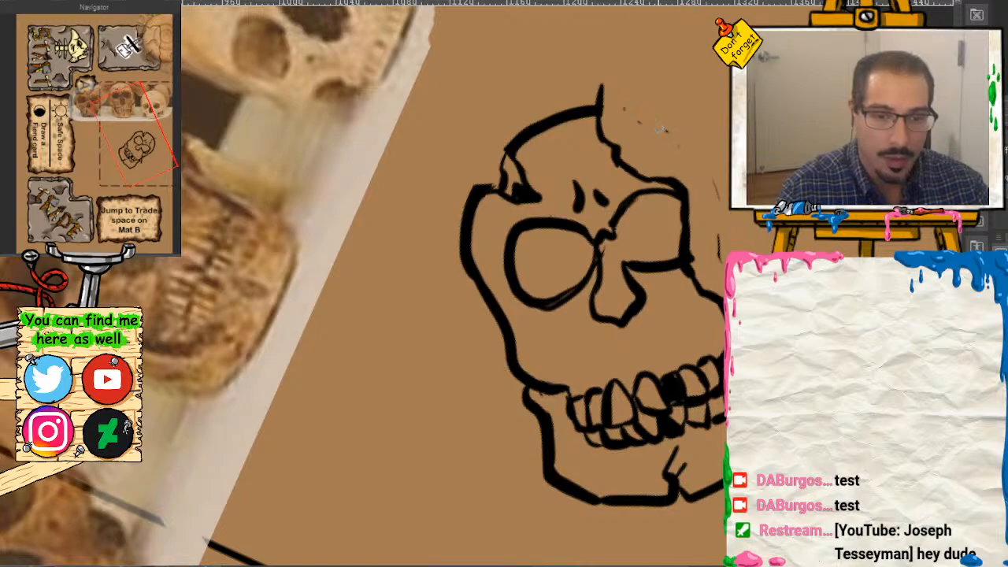
left_click_drag(701, 187, 721, 275)
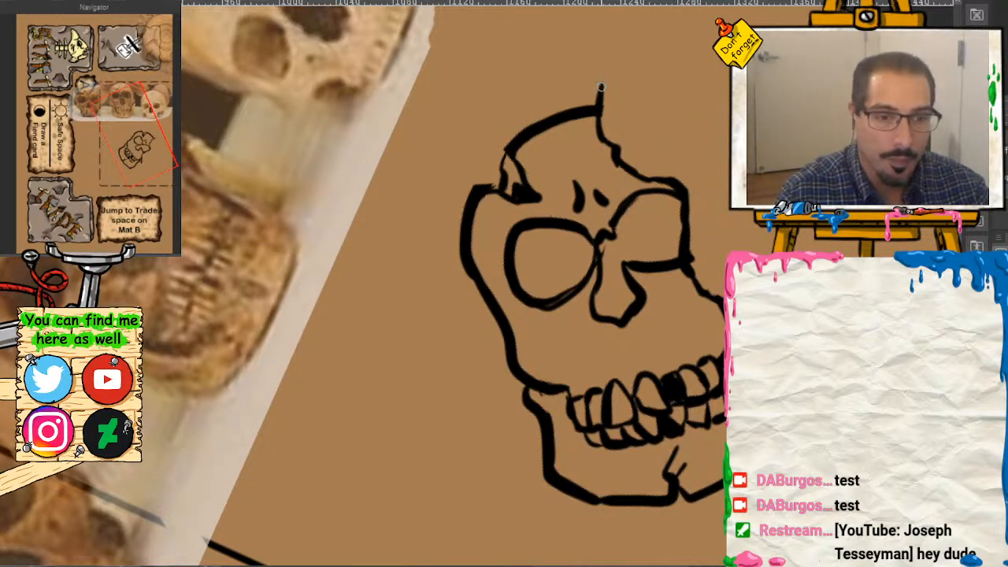
mouse_move(600, 87)
left_mouse_down()
mouse_move(604, 144)
mouse_move(626, 171)
mouse_move(675, 180)
mouse_move(685, 261)
mouse_move(714, 302)
left_mouse_up()
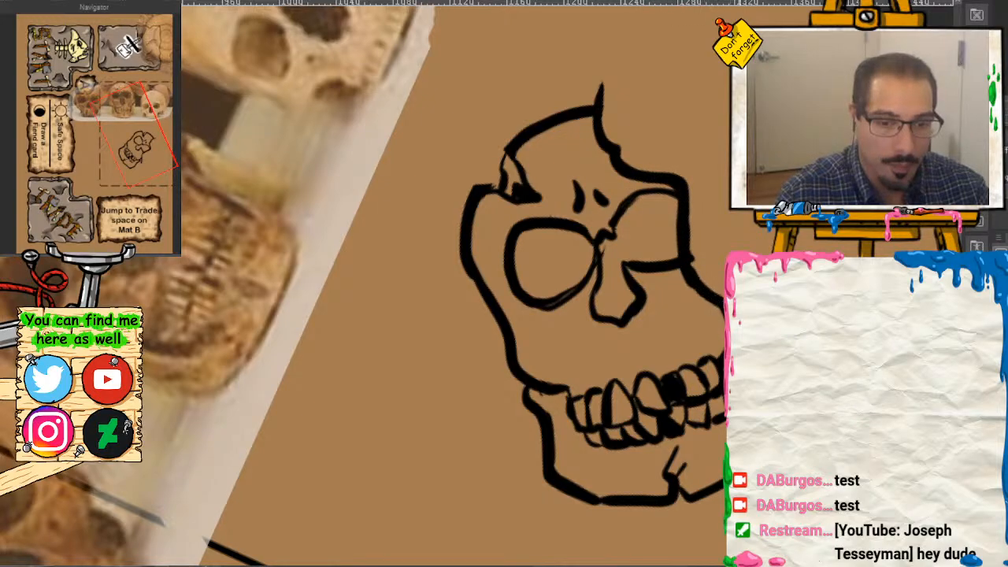
Step: Clean up the left eye socket's outline, hatch both eye sockets with curved strokes, and shade the nose cavity's lower part black
mouse_move(596, 256)
left_mouse_down()
mouse_move(568, 293)
mouse_move(535, 296)
left_mouse_up()
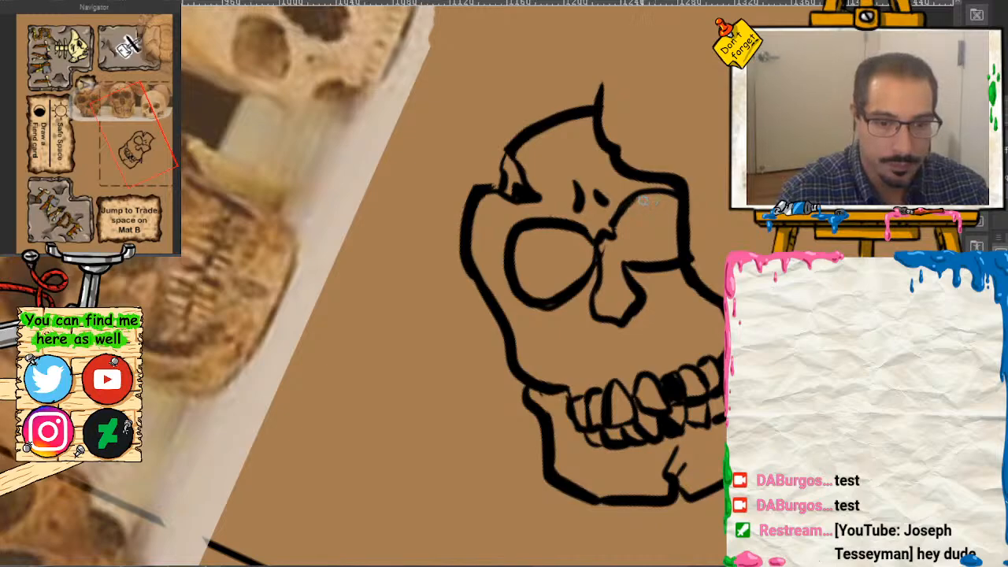
mouse_move(634, 201)
left_mouse_down()
mouse_move(670, 257)
mouse_move(652, 260)
left_mouse_up()
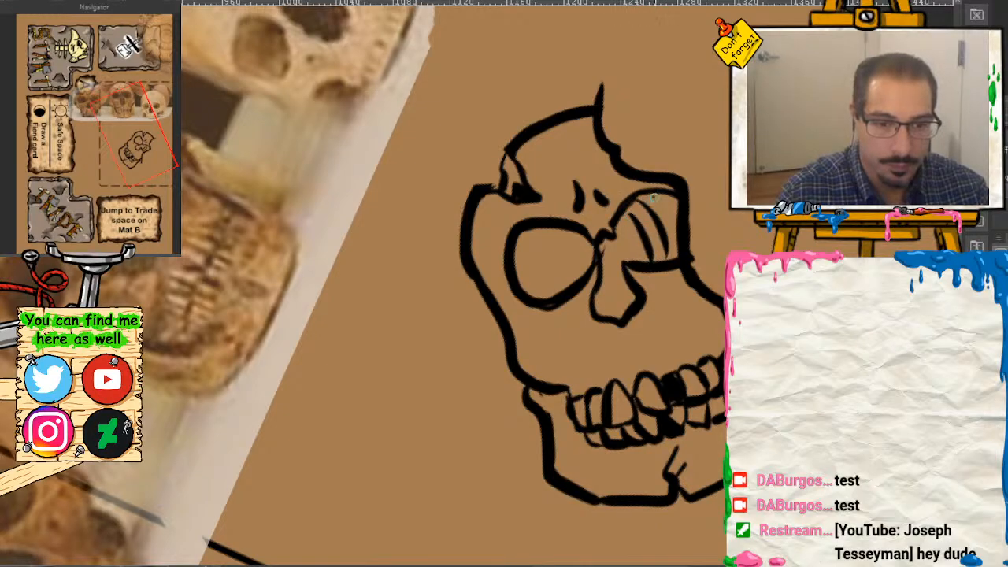
mouse_move(653, 198)
left_mouse_down()
mouse_move(664, 202)
mouse_move(676, 209)
mouse_move(678, 265)
left_mouse_up()
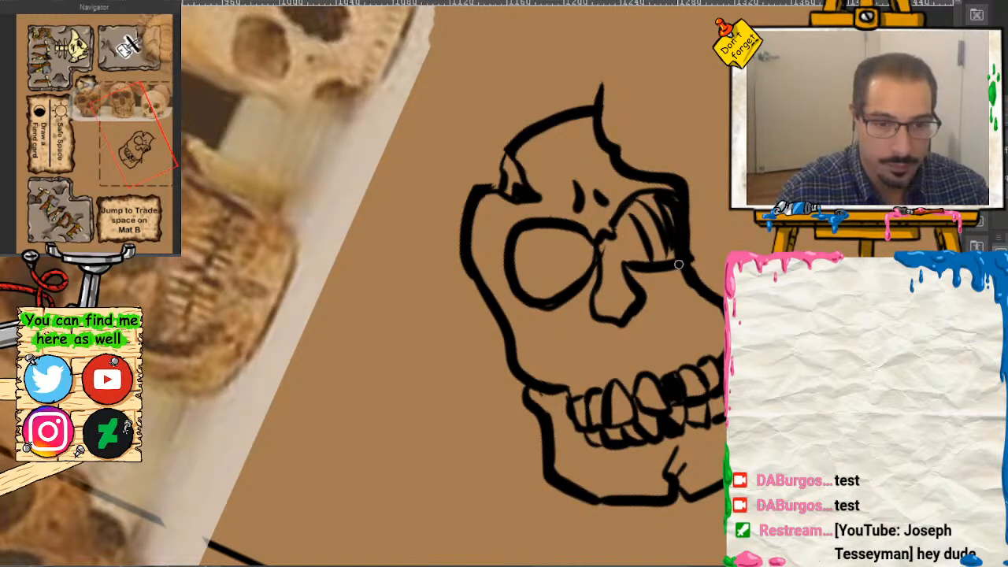
mouse_move(623, 292)
left_mouse_down()
mouse_move(597, 291)
mouse_move(616, 308)
left_mouse_up()
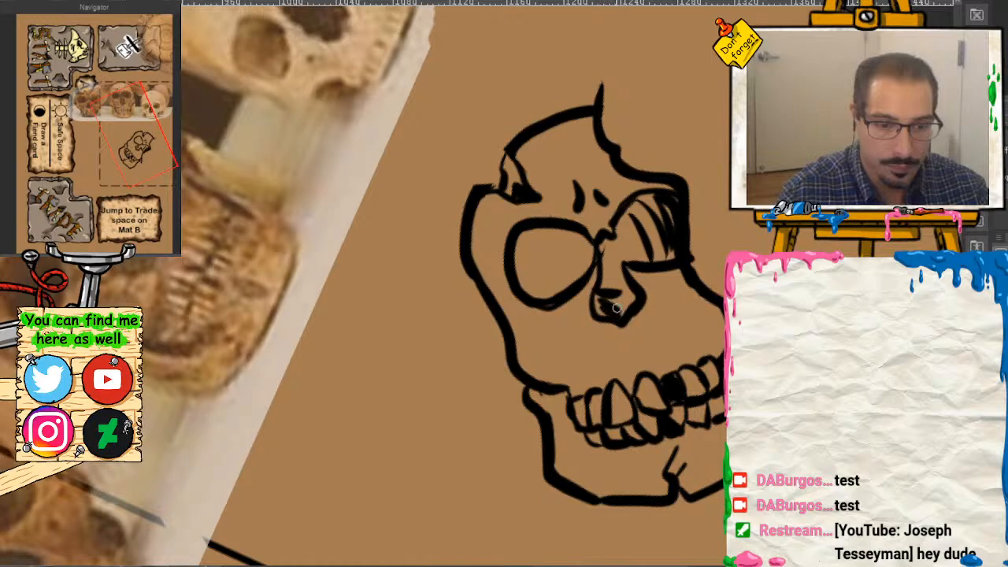
mouse_move(599, 252)
left_mouse_down()
mouse_move(593, 301)
mouse_move(625, 306)
mouse_move(628, 290)
left_mouse_up()
left_click_drag(549, 226, 544, 299)
mouse_move(523, 233)
left_mouse_down()
mouse_move(526, 298)
mouse_move(555, 295)
left_mouse_up()
left_click_drag(560, 235, 569, 275)
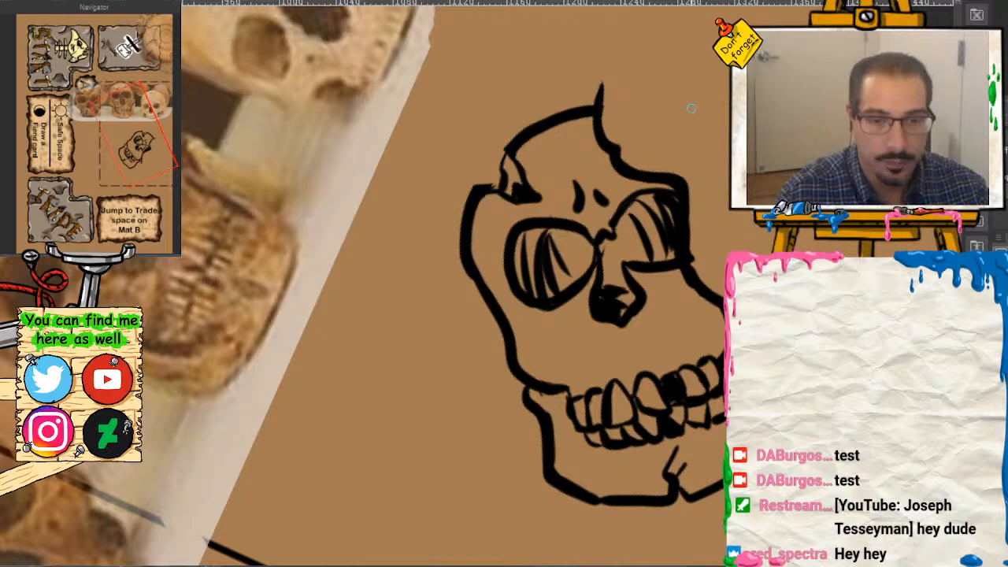
Step: Draw short curved accent lines around the skull's broken cranium and jaw, and hide the skull reference photos
mouse_move(669, 94)
left_mouse_down()
mouse_move(696, 113)
mouse_move(716, 161)
left_mouse_up()
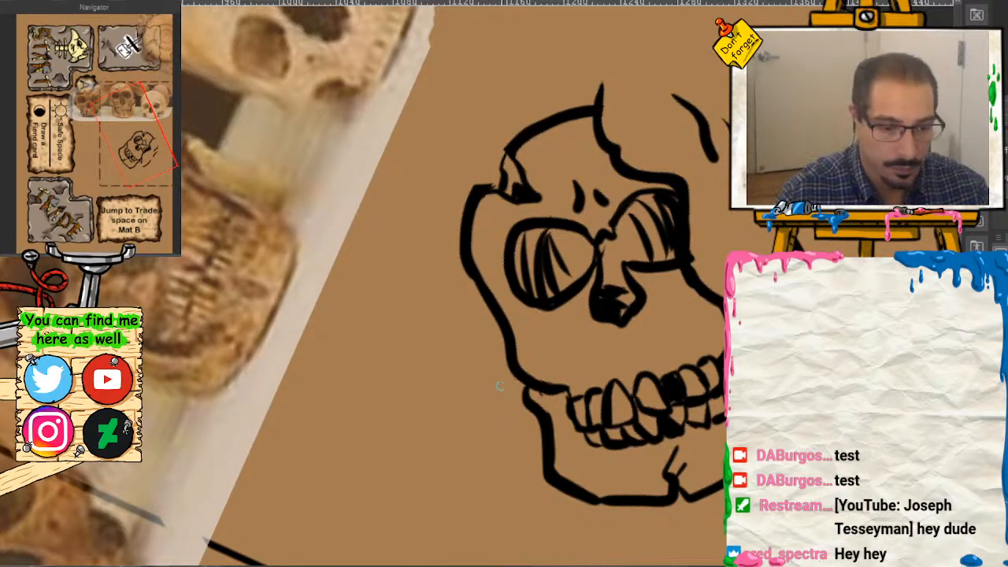
mouse_move(503, 385)
left_mouse_down()
mouse_move(534, 517)
mouse_move(572, 543)
left_mouse_up()
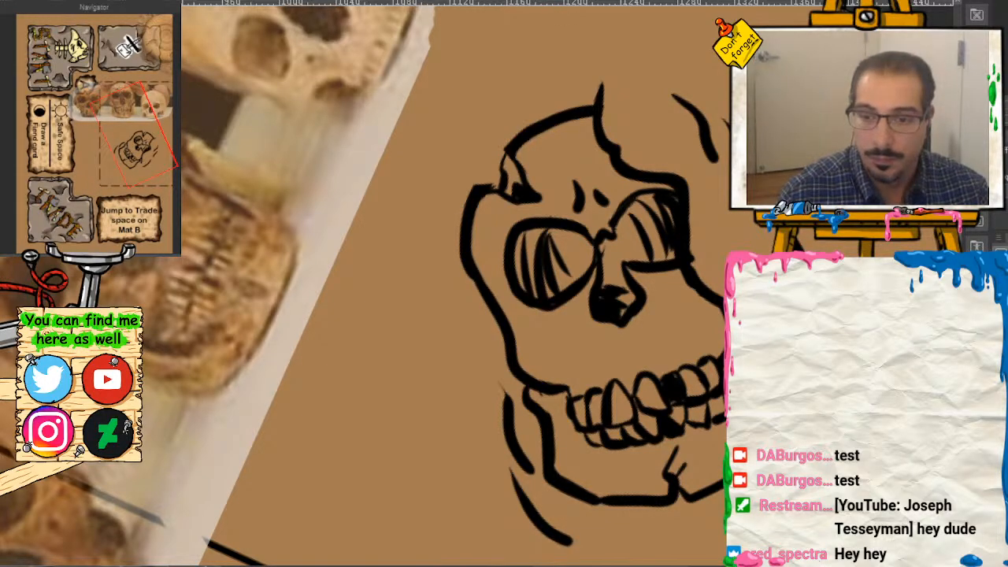
key("ctrl+at")
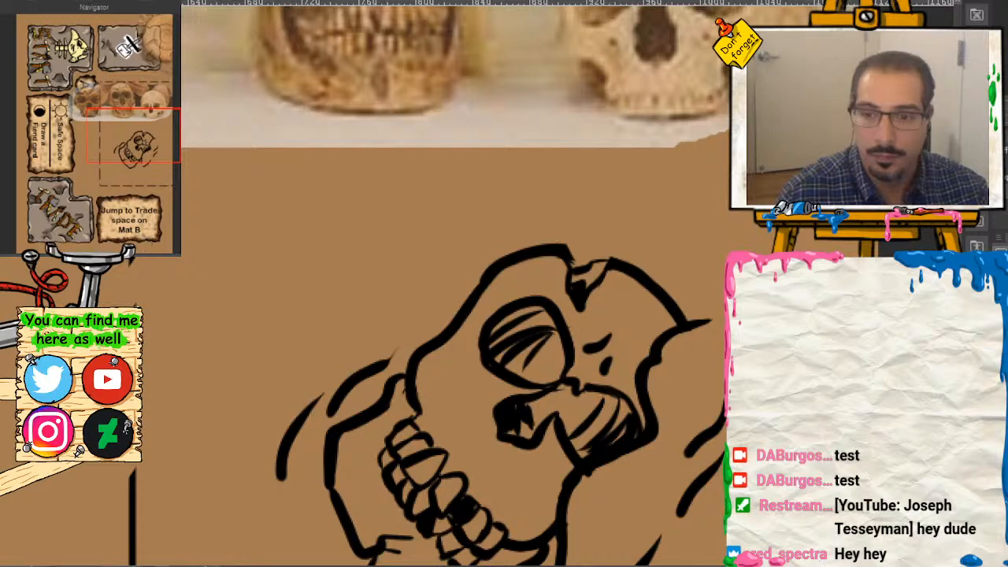
scroll(128, 45, "down", 4)
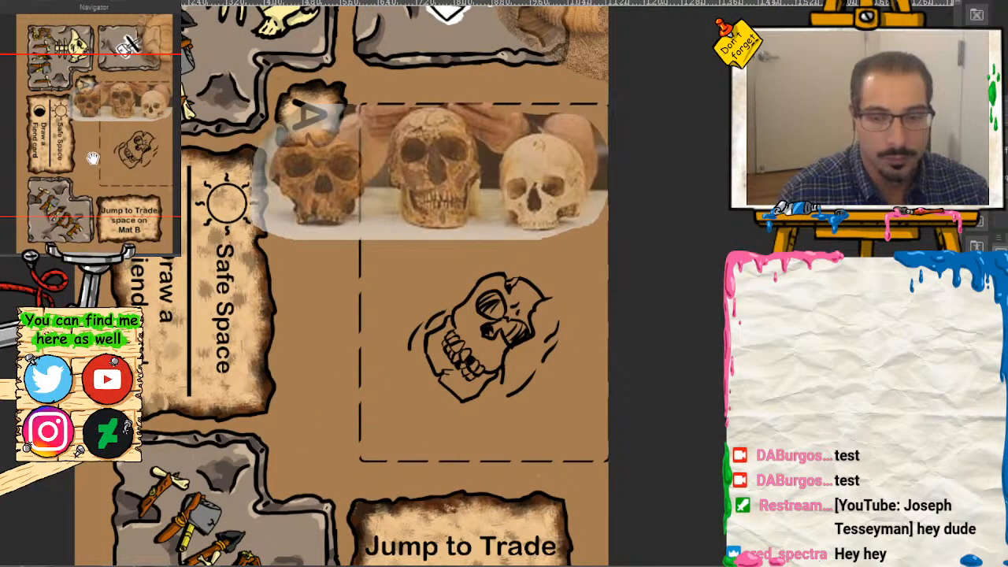
scroll(475, 288, "up", 2)
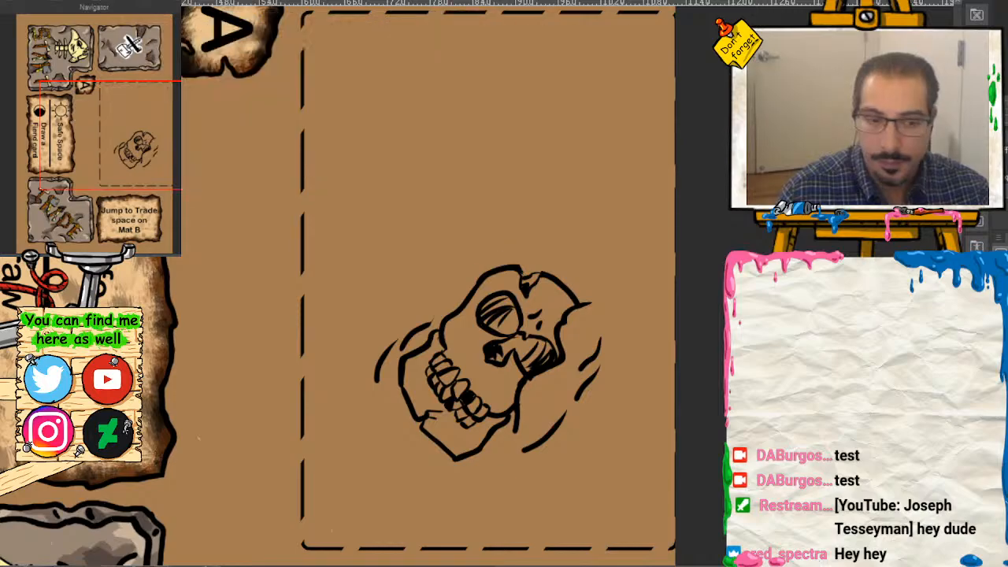
Step: Draw two long curved lines for a bone shaft crossing the dashed frame between the Safe Space card and the skull
left_click_drag(127, 146, 88, 140)
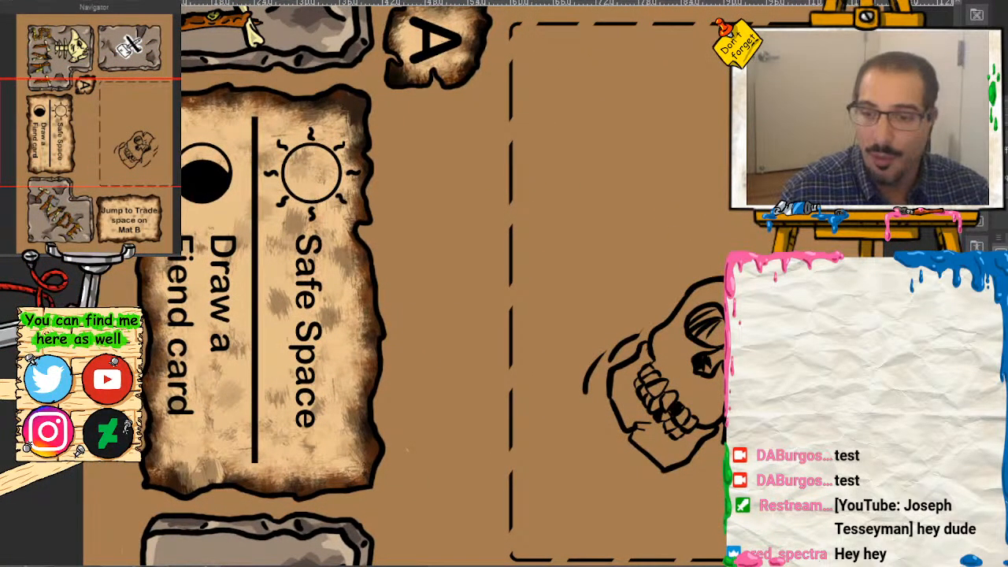
left_click_drag(407, 450, 472, 354)
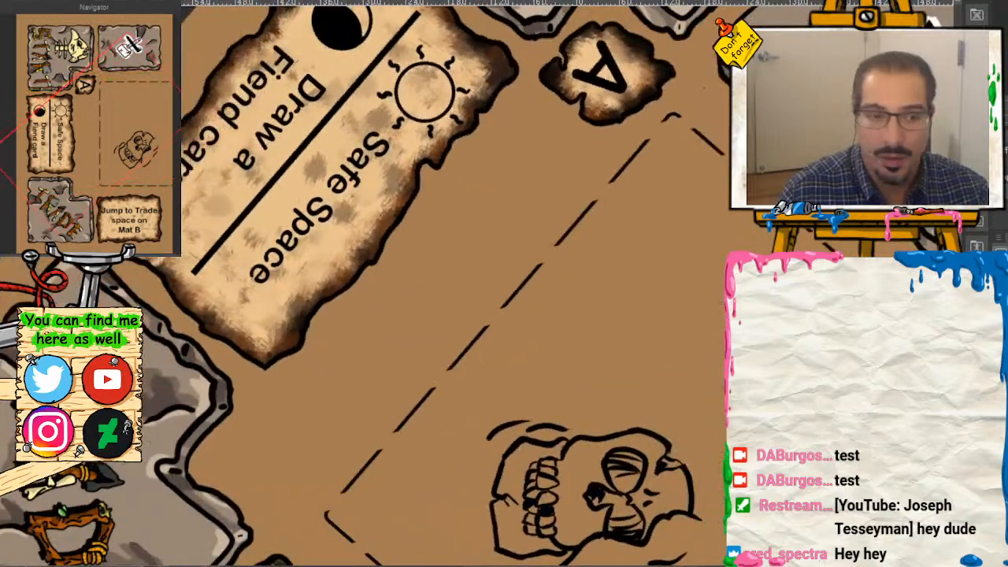
left_click_drag(570, 167, 619, 289)
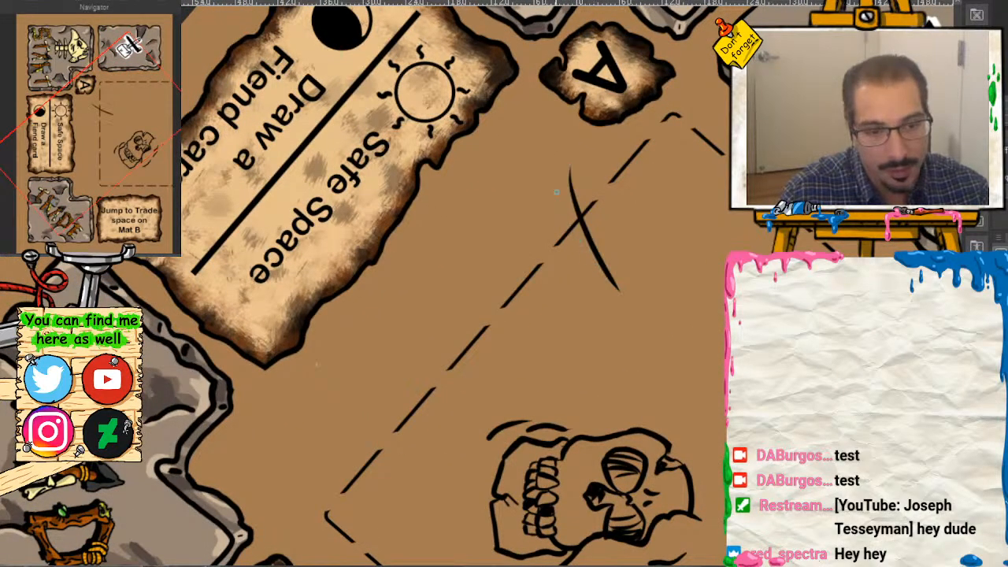
mouse_move(533, 172)
left_mouse_down()
mouse_move(578, 268)
mouse_move(600, 348)
left_mouse_up()
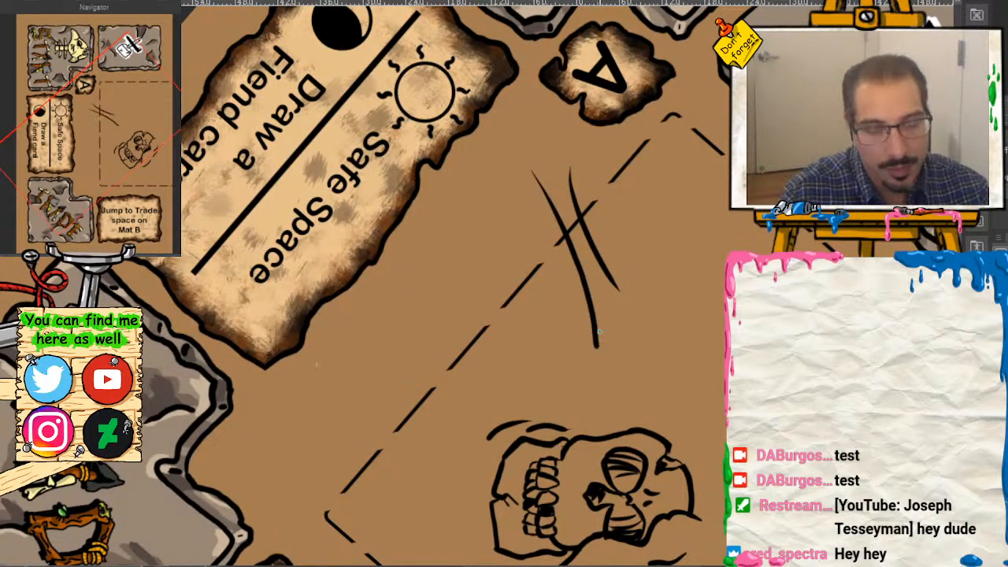
Step: Close both ends of the bone shaft with rounded two-lobed knobs, thickening the shaft lines where they join
key("ctrl+plus")
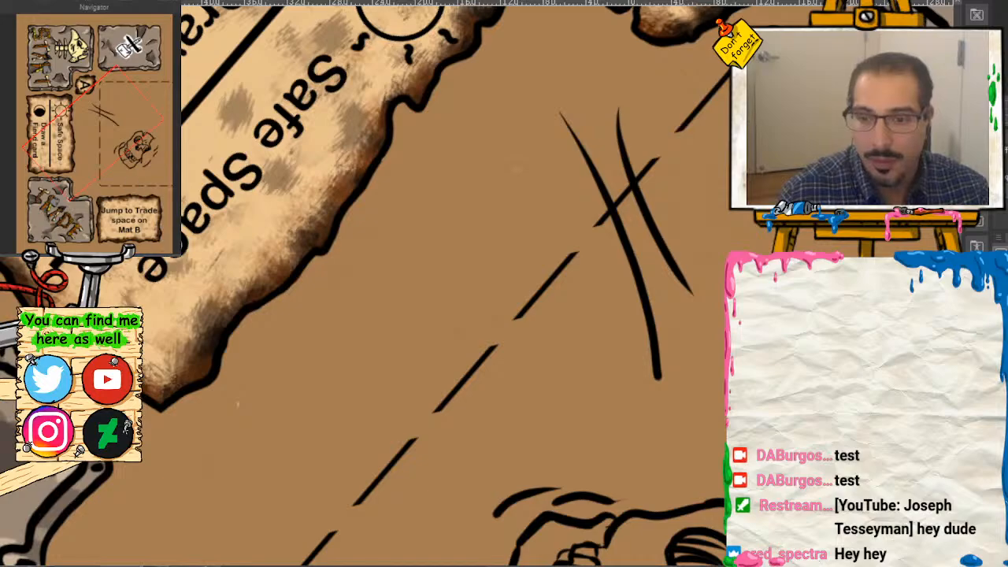
key("ctrl+plus")
key("ctrl+plus")
left_click(93, 128)
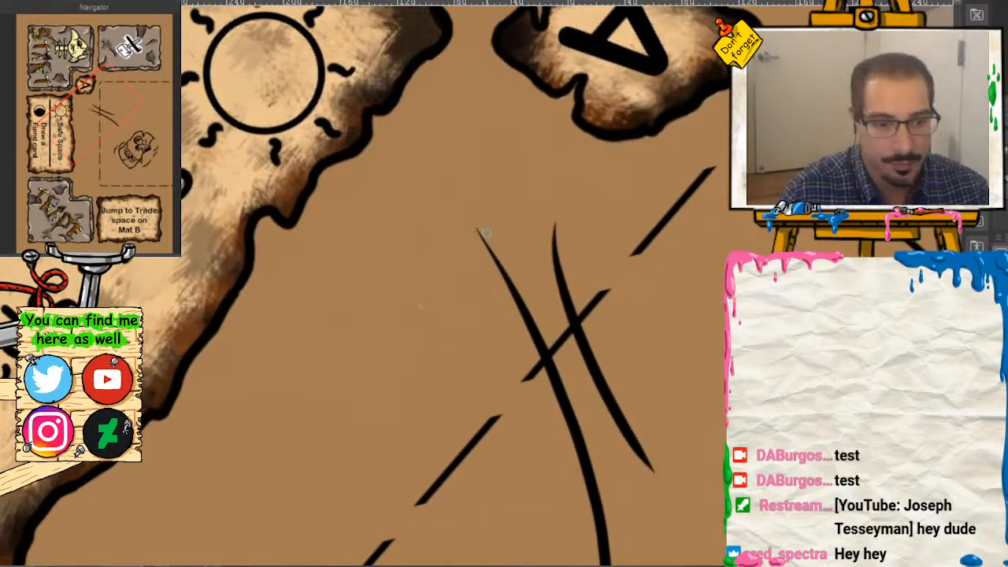
mouse_move(497, 265)
left_mouse_down()
mouse_move(421, 211)
mouse_move(445, 162)
mouse_move(468, 157)
mouse_move(506, 183)
mouse_move(548, 187)
mouse_move(564, 217)
mouse_move(560, 299)
left_mouse_up()
mouse_move(559, 227)
left_mouse_down()
mouse_move(557, 278)
mouse_move(581, 348)
left_mouse_up()
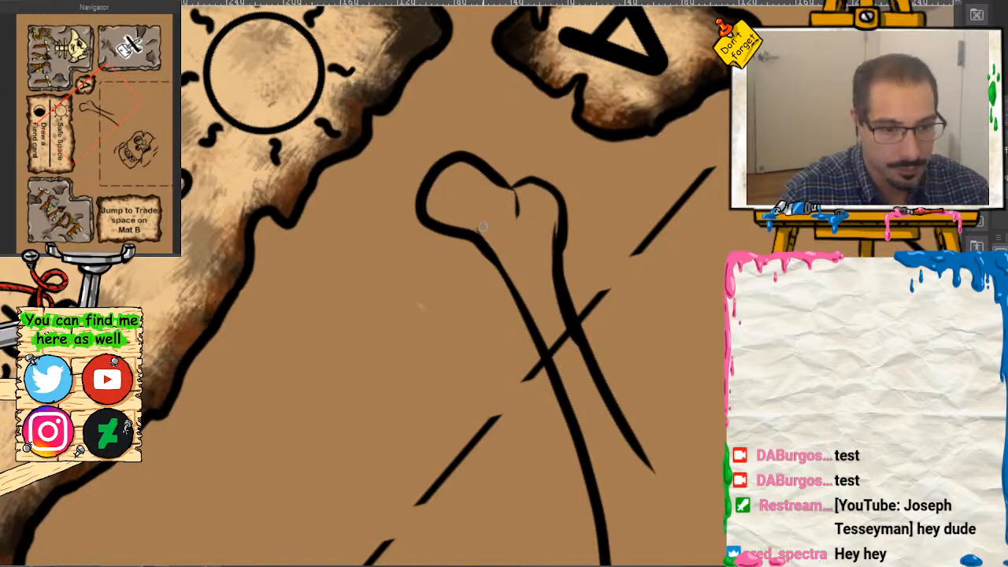
mouse_move(476, 223)
left_mouse_down()
mouse_move(539, 340)
mouse_move(561, 418)
mouse_move(635, 169)
mouse_move(600, 189)
left_mouse_up()
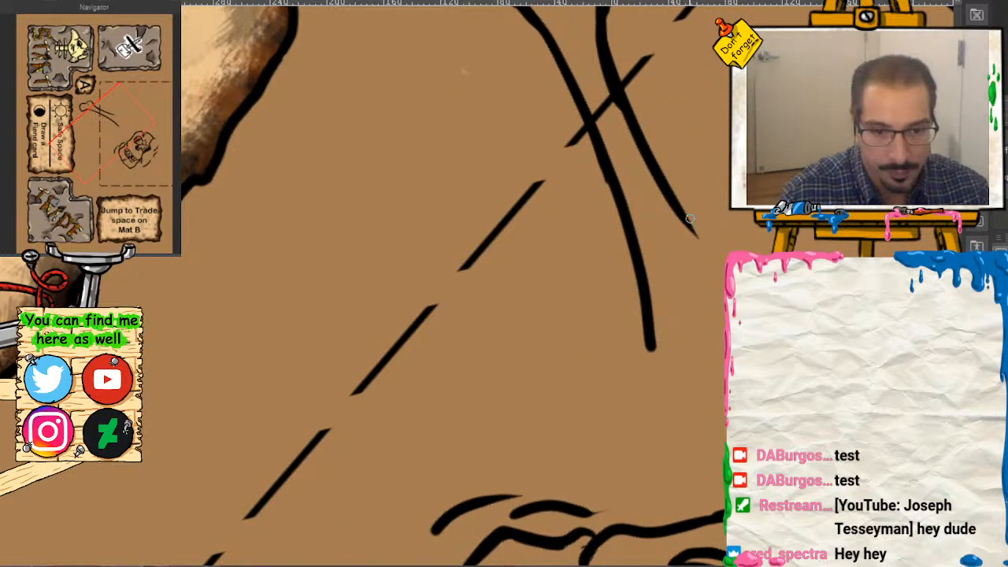
mouse_move(650, 347)
left_mouse_down()
mouse_move(650, 379)
mouse_move(676, 409)
mouse_move(703, 394)
mouse_move(727, 418)
left_mouse_up()
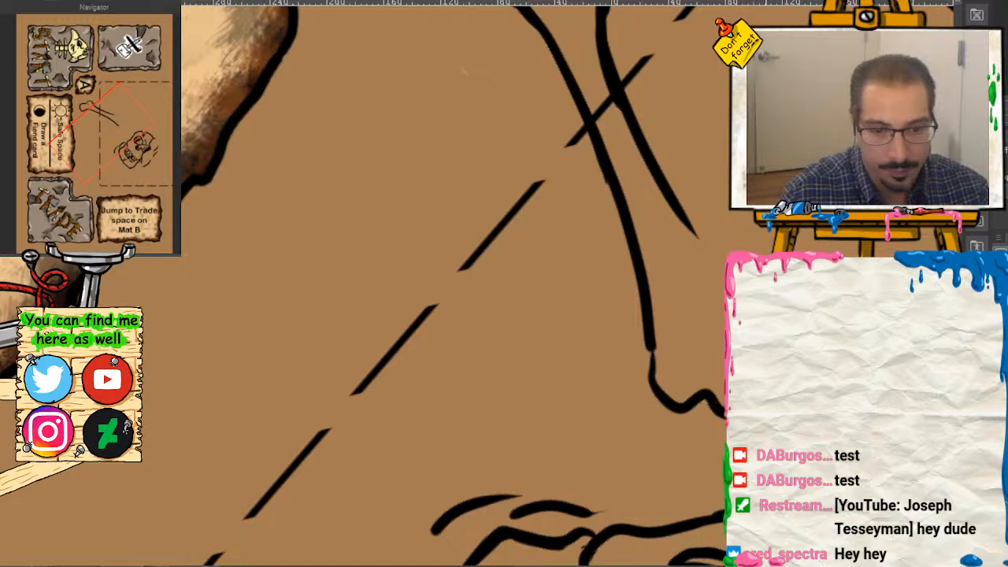
left_click_drag(720, 313, 686, 221)
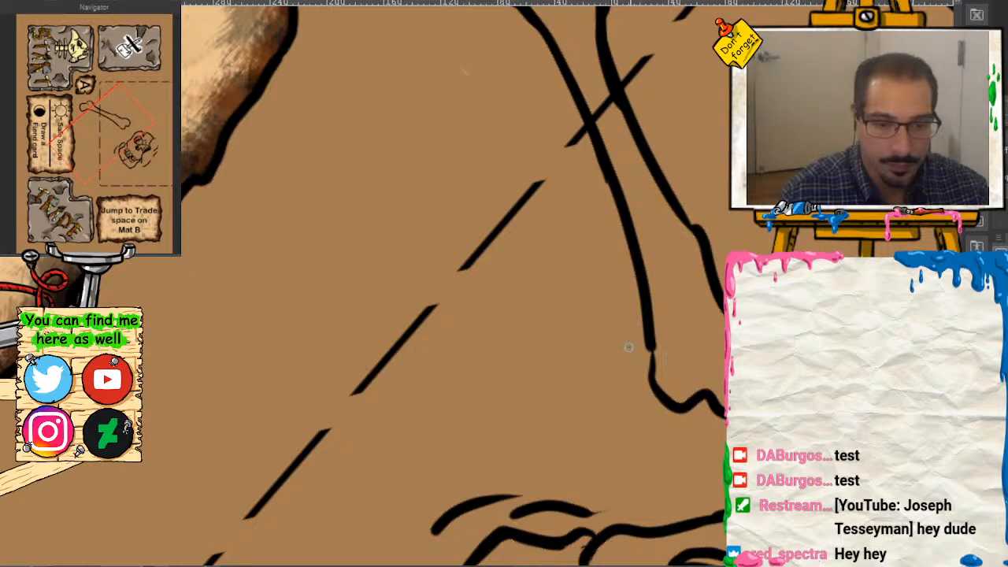
Step: Draw wavy ground edges across the bone's shaft and lower knob with accent lines beside them, and erase the shaft section between them
mouse_move(630, 346)
left_mouse_down()
mouse_move(689, 321)
mouse_move(721, 288)
left_mouse_up()
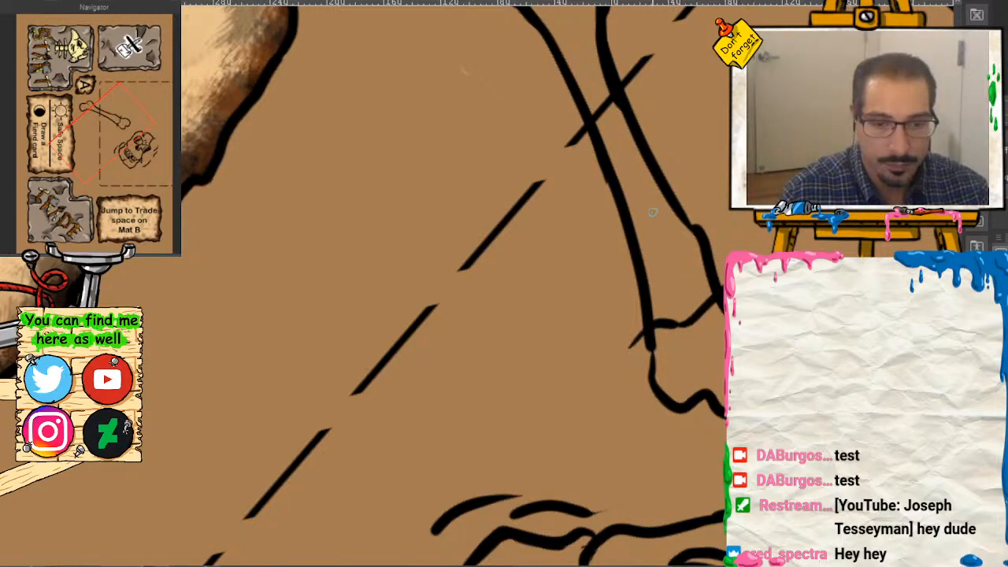
mouse_move(612, 184)
left_mouse_down()
mouse_move(581, 250)
mouse_move(590, 318)
left_mouse_up()
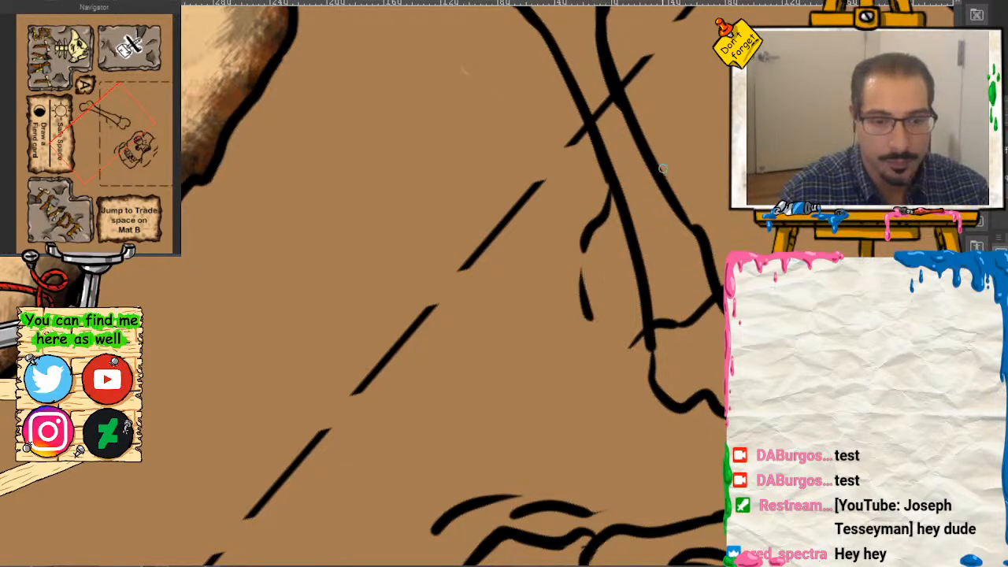
left_click_drag(611, 190, 647, 155)
mouse_move(664, 164)
left_mouse_down()
mouse_move(710, 154)
mouse_move(629, 160)
mouse_move(577, 272)
left_mouse_up()
mouse_move(564, 270)
left_mouse_down()
mouse_move(572, 335)
mouse_move(587, 360)
left_mouse_up()
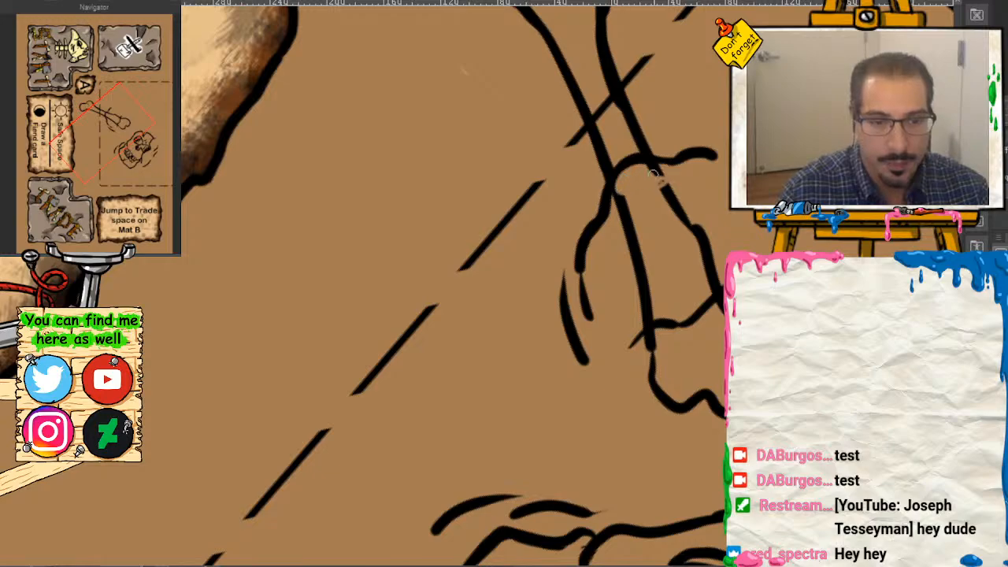
mouse_move(653, 170)
left_mouse_down()
mouse_move(617, 203)
mouse_move(624, 264)
mouse_move(658, 195)
mouse_move(640, 289)
mouse_move(652, 281)
mouse_move(651, 264)
mouse_move(647, 321)
left_mouse_up()
mouse_move(708, 284)
left_mouse_down()
mouse_move(710, 251)
mouse_move(692, 222)
mouse_move(673, 223)
mouse_move(664, 180)
mouse_move(703, 259)
mouse_move(682, 290)
mouse_move(699, 255)
left_mouse_up()
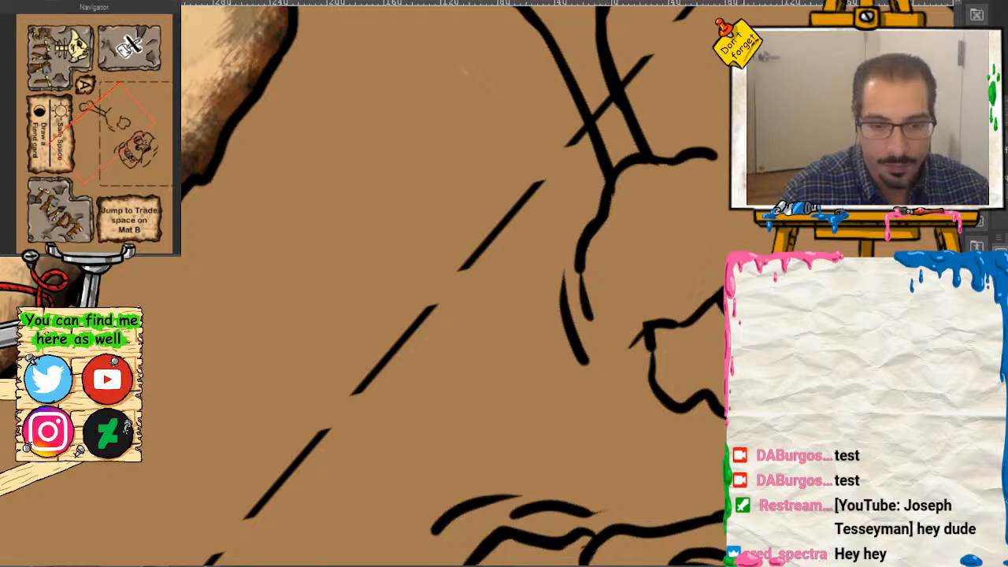
Step: Thicken the ground edge over the bone's lower knob and add a short tapered accent line on the mound covering the shaft
mouse_move(715, 290)
left_mouse_down()
mouse_move(705, 307)
mouse_move(630, 342)
mouse_move(650, 364)
left_mouse_up()
left_click_drag(676, 205, 690, 257)
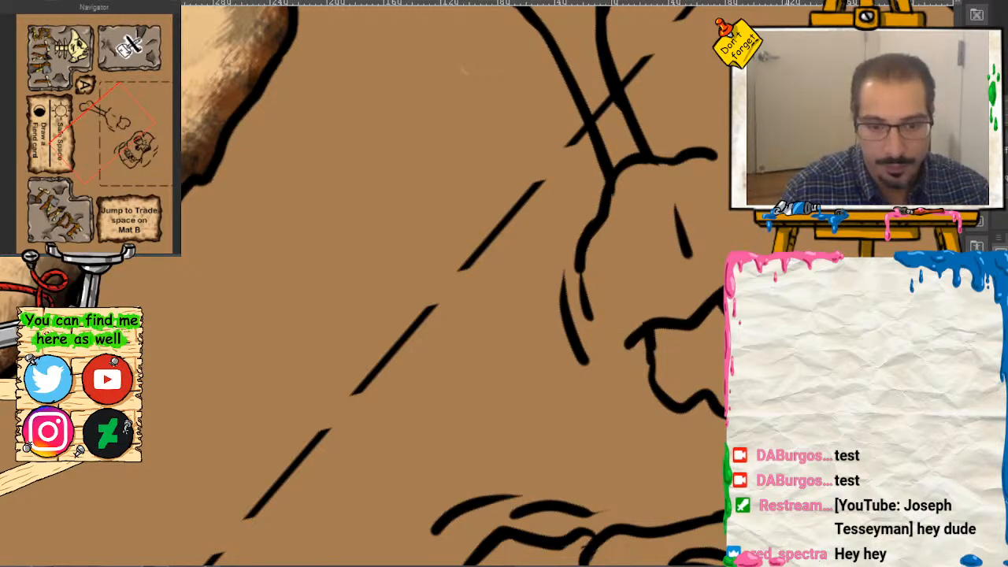
key("ctrl+at")
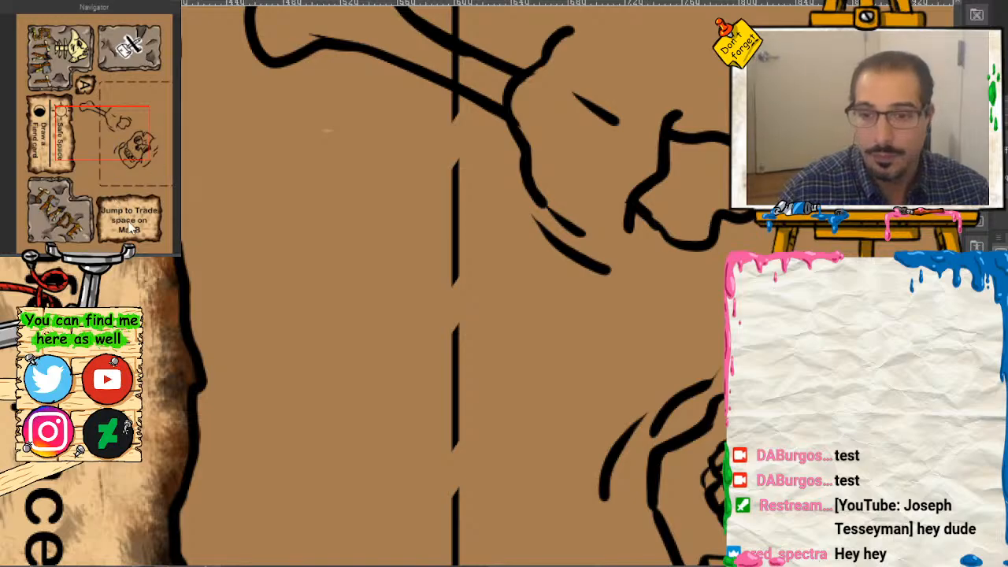
key("ctrl+minus")
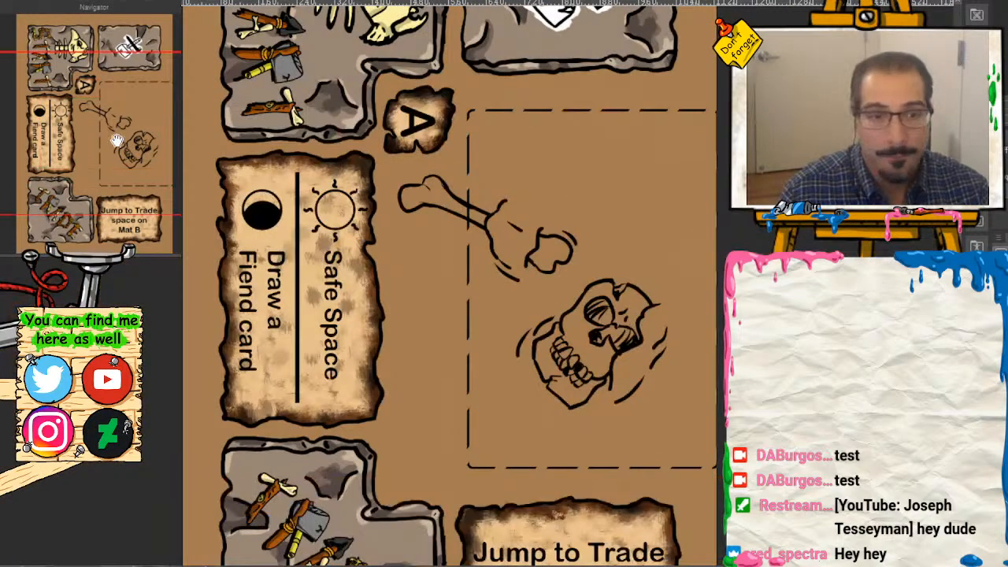
Step: Examine the stone tiles around the mat, comparing the Trade tile's rock with its black outlines hidden and shown
left_click(98, 126)
left_click(96, 87)
key("ctrl+plus")
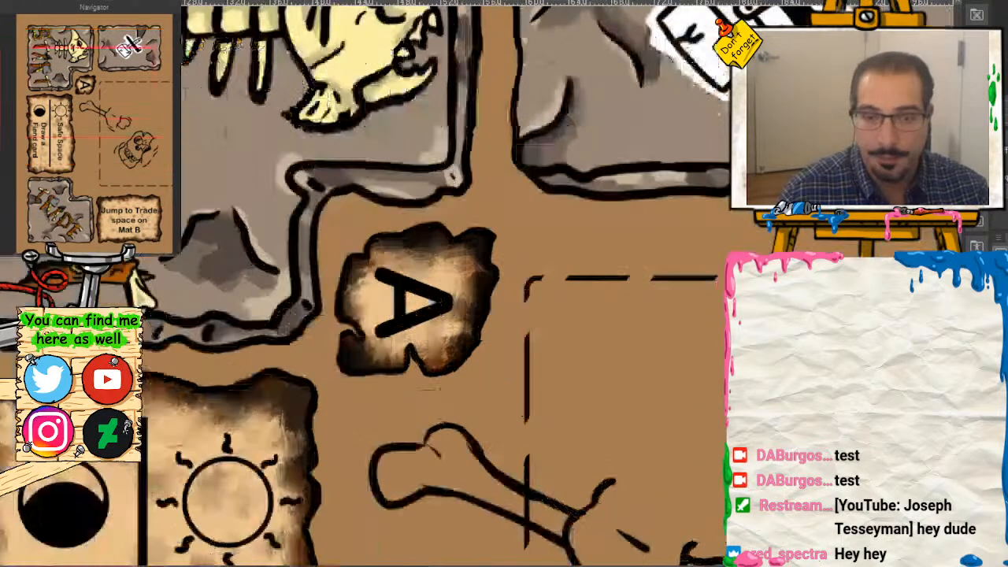
left_click_drag(95, 93, 111, 60)
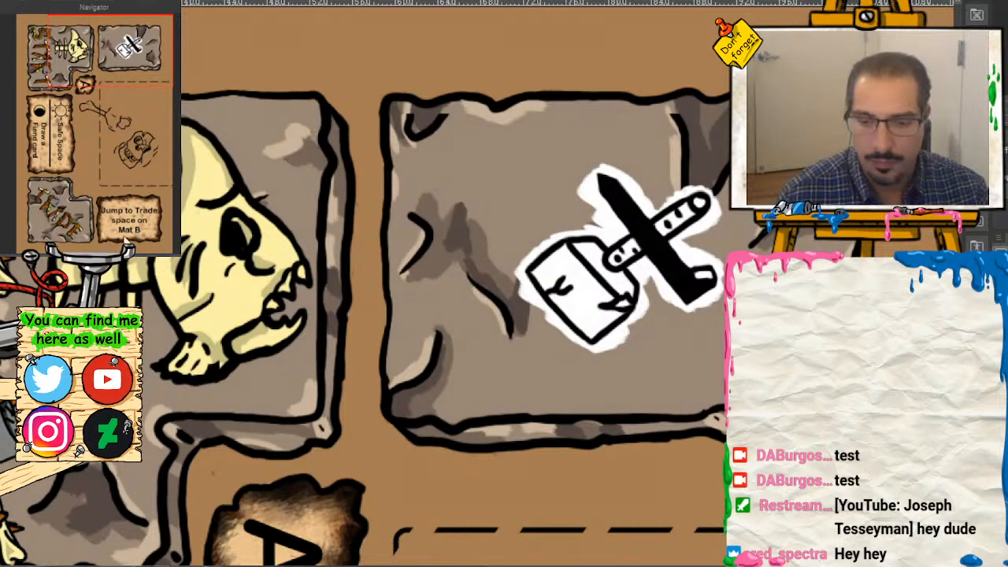
left_click_drag(126, 64, 138, 94)
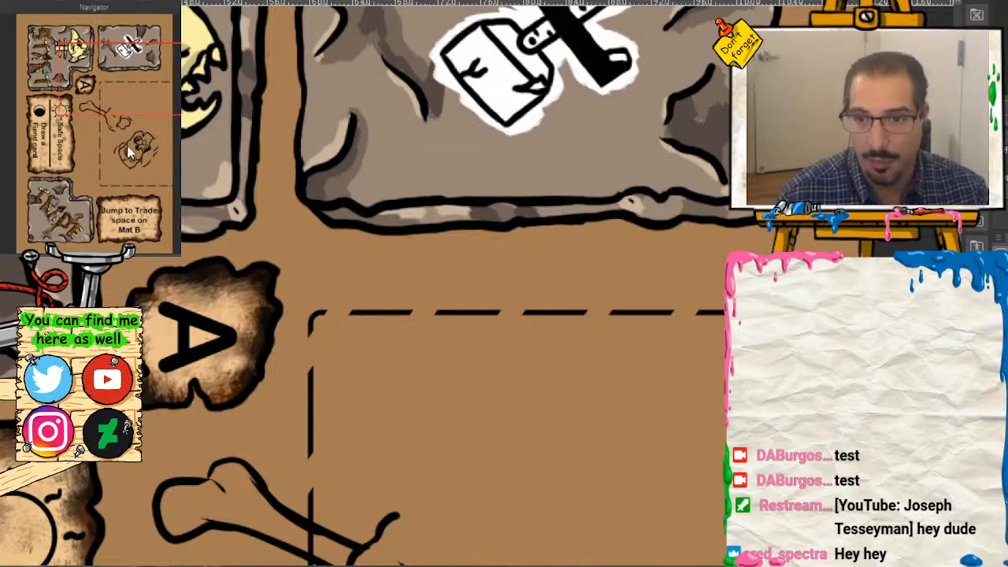
left_click_drag(149, 93, 82, 230)
left_click_drag(108, 194, 91, 215)
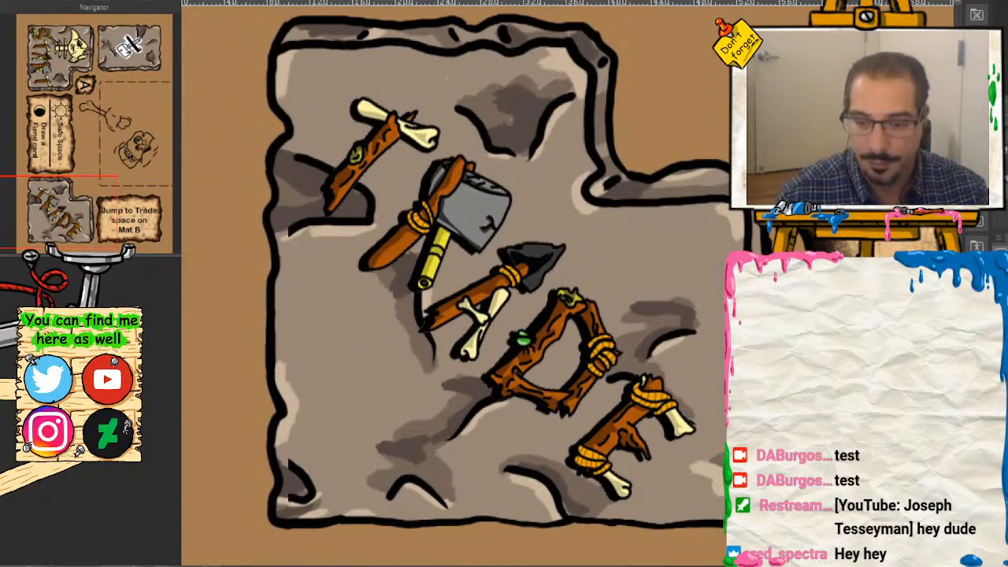
key("ctrl+z")
key("ctrl+y")
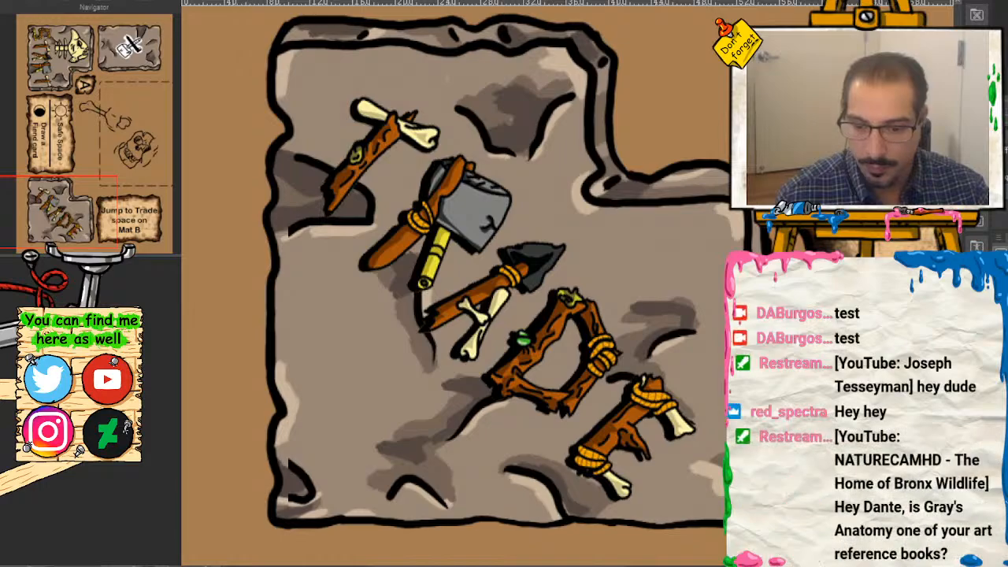
key("ctrl+z")
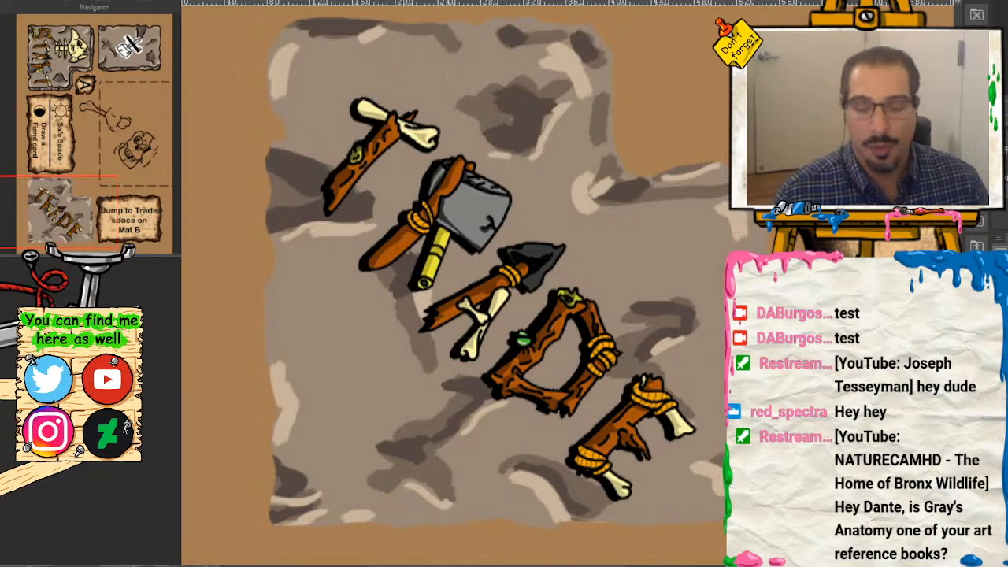
key("ctrl+y")
key("ctrl+z")
key("ctrl+y")
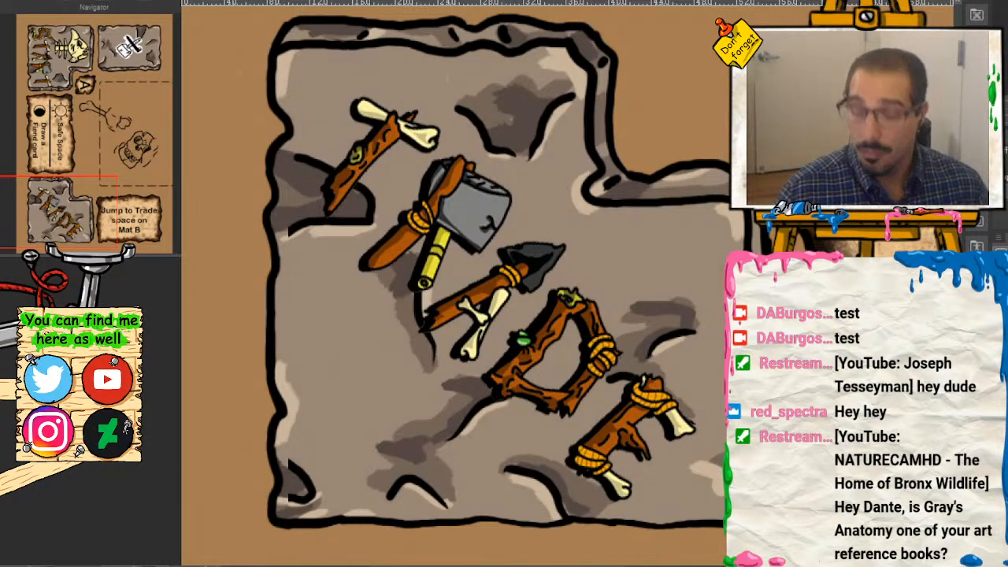
Step: View the Health Points card artwork and return to the Mat A document
scroll(137, 116, "down", 4)
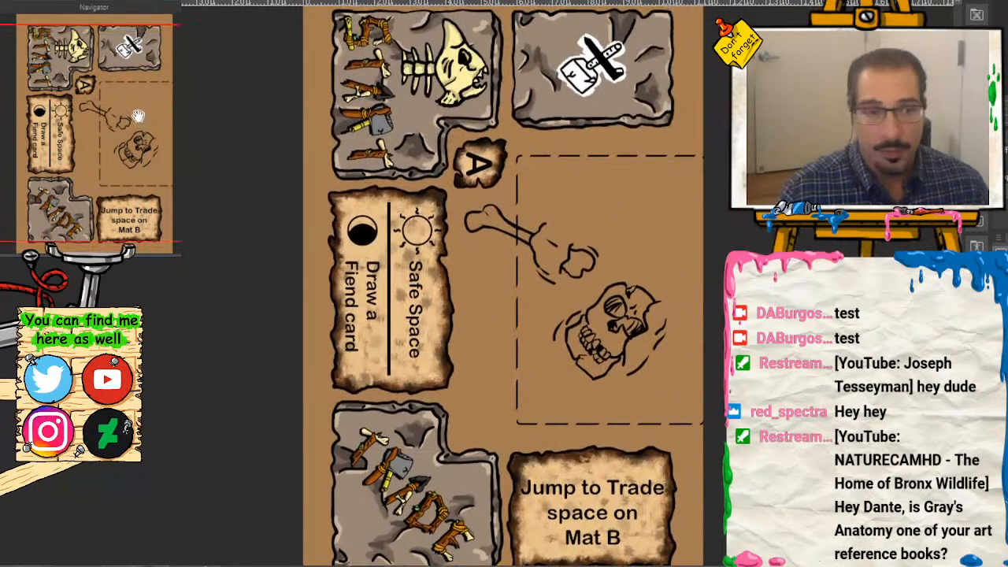
scroll(138, 116, "up", 1)
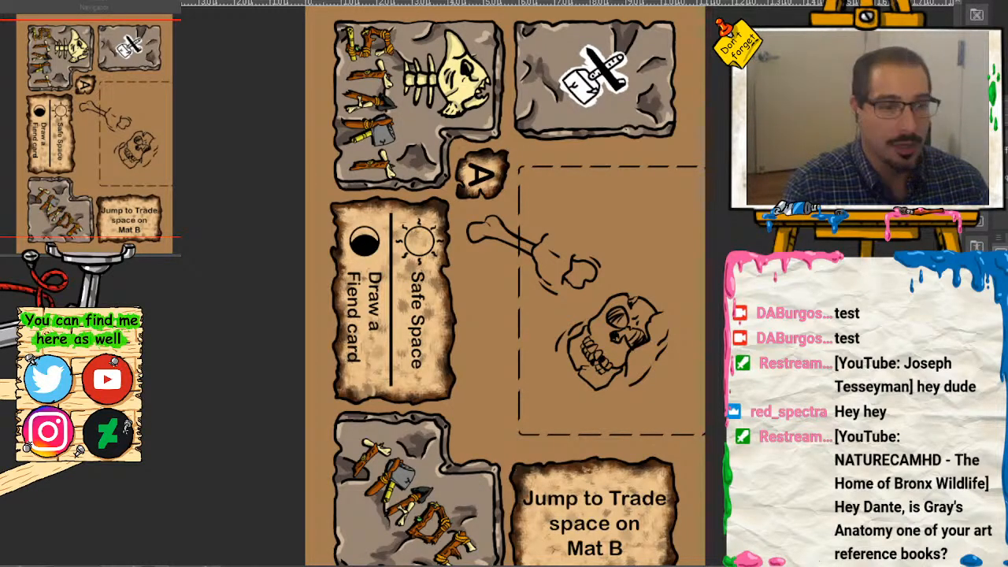
key("ctrl+Tab")
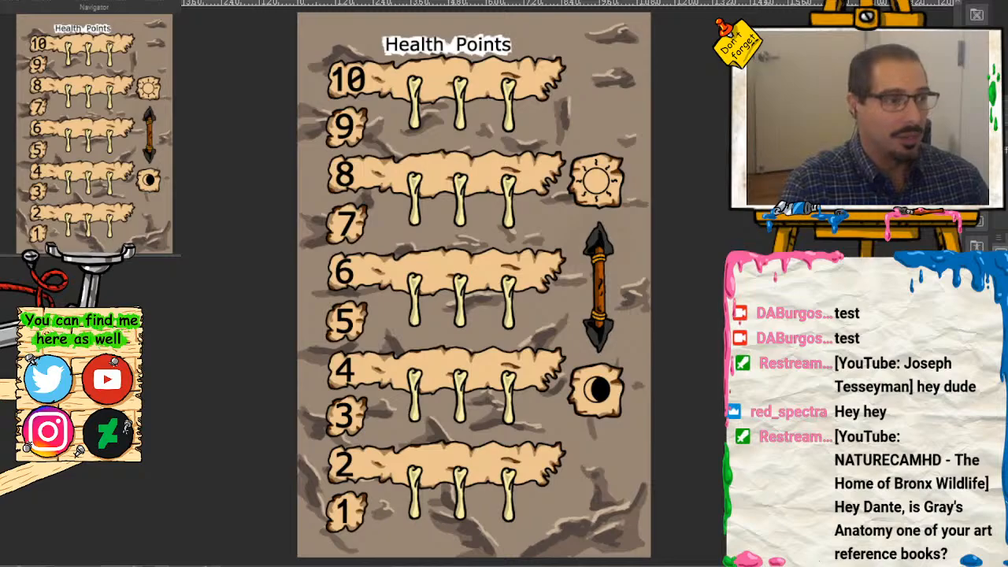
key("ctrl+Tab")
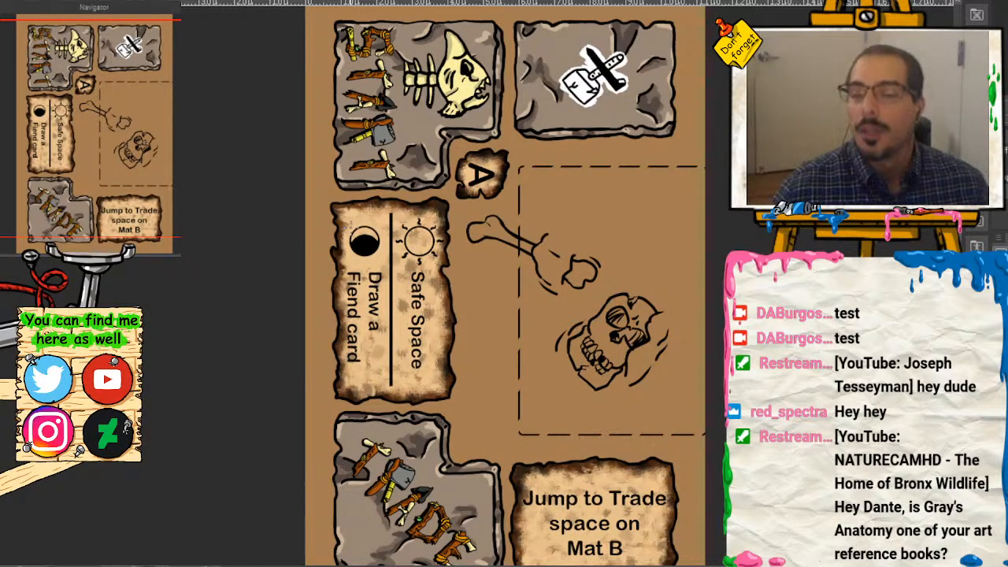
Step: Clean up the outline where the upper bone knob's two lobes meet and thicken the short crease line between them
scroll(122, 110, "up", 4)
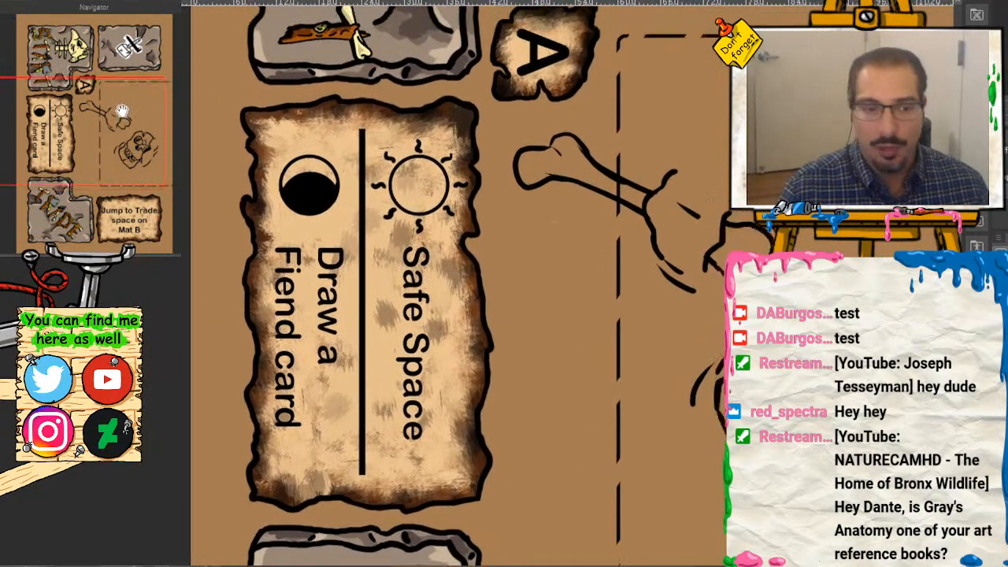
left_click_drag(122, 111, 126, 108)
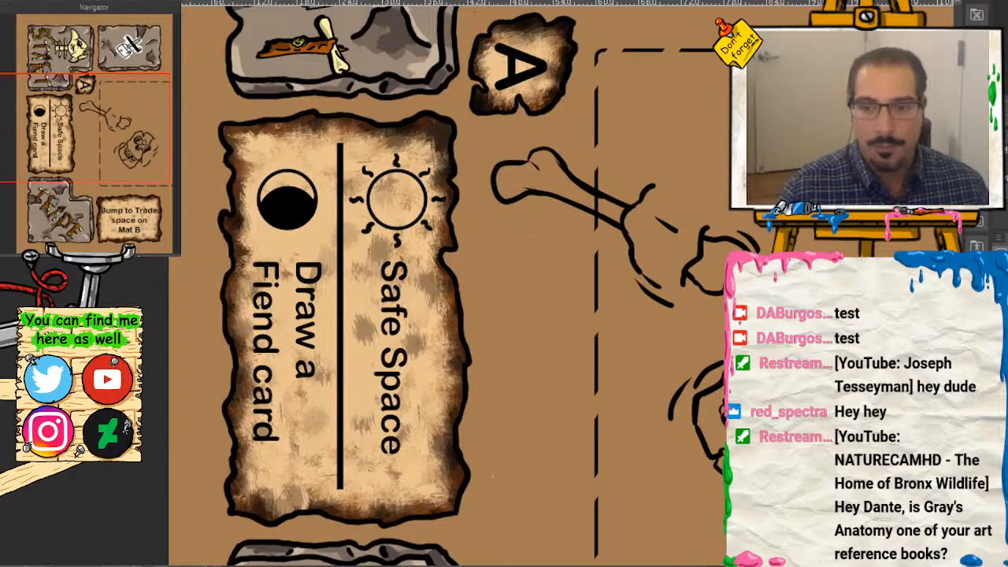
scroll(115, 162, "up", 4)
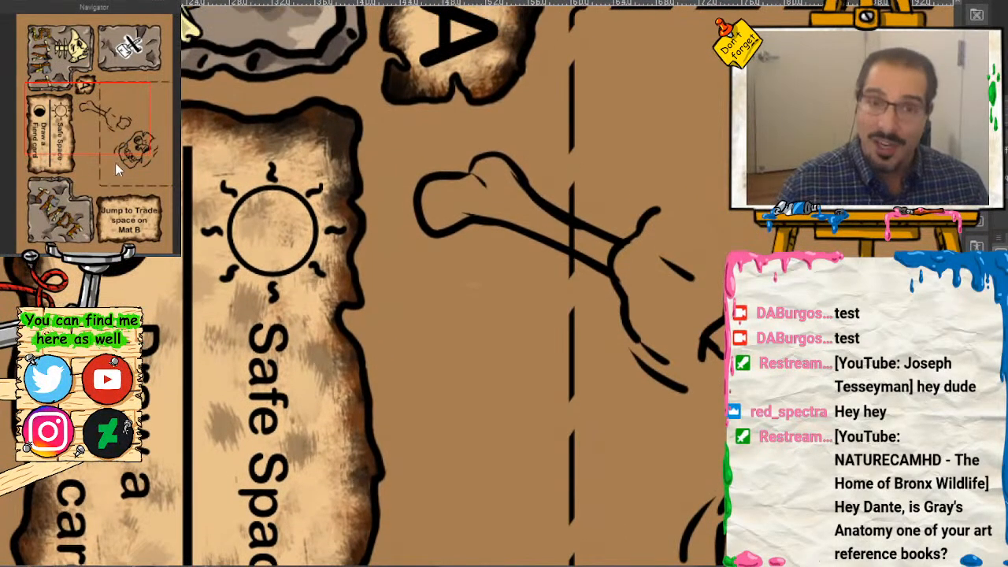
left_click_drag(552, 197, 398, 507)
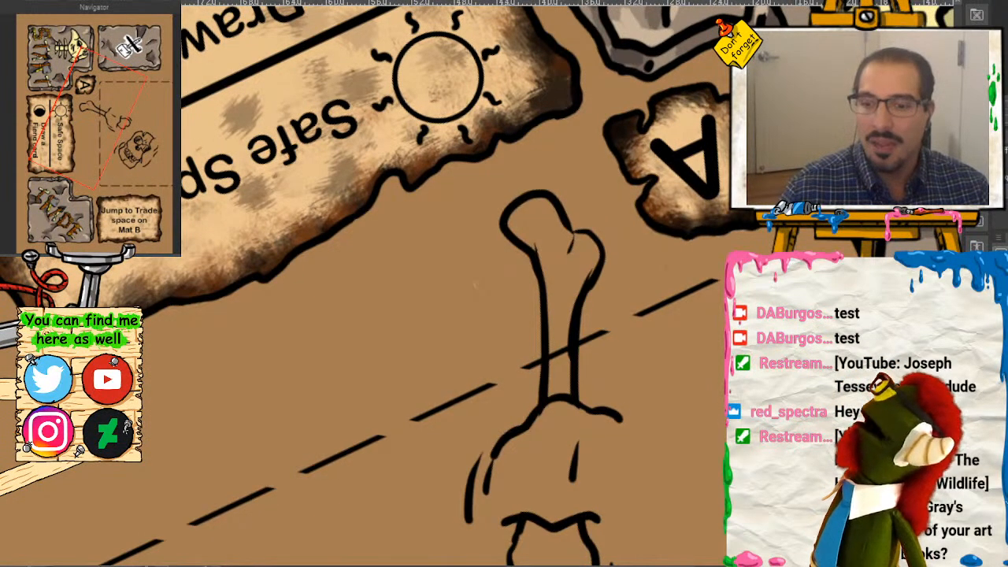
scroll(459, 311, "up", 2)
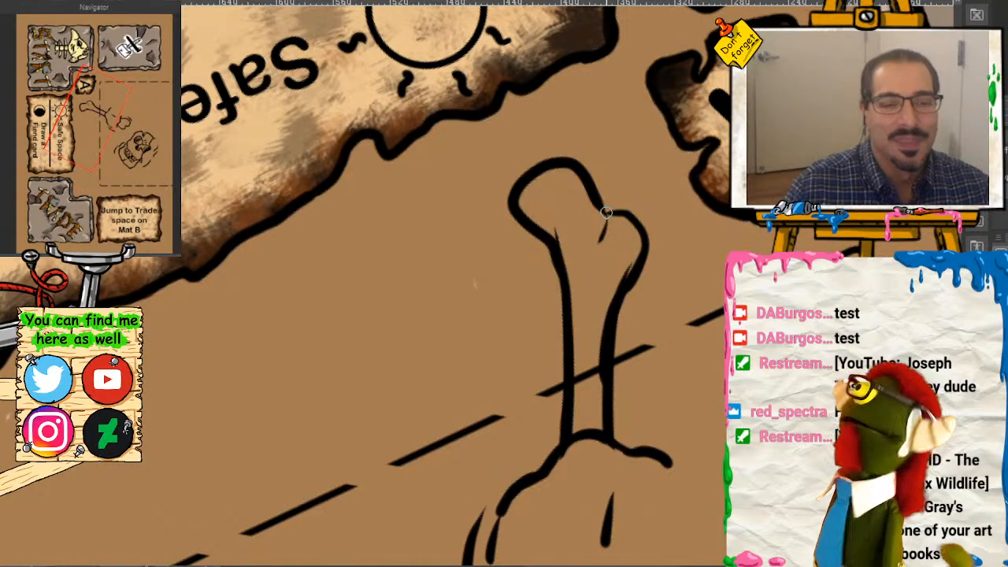
mouse_move(606, 211)
left_mouse_down()
mouse_move(622, 228)
mouse_move(616, 203)
mouse_move(619, 213)
left_mouse_up()
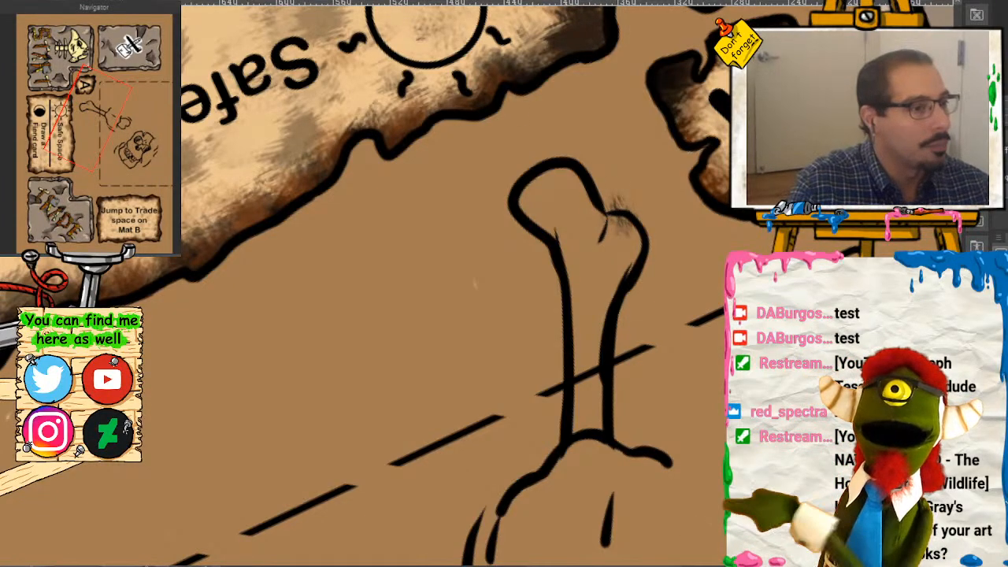
key("ctrl+z")
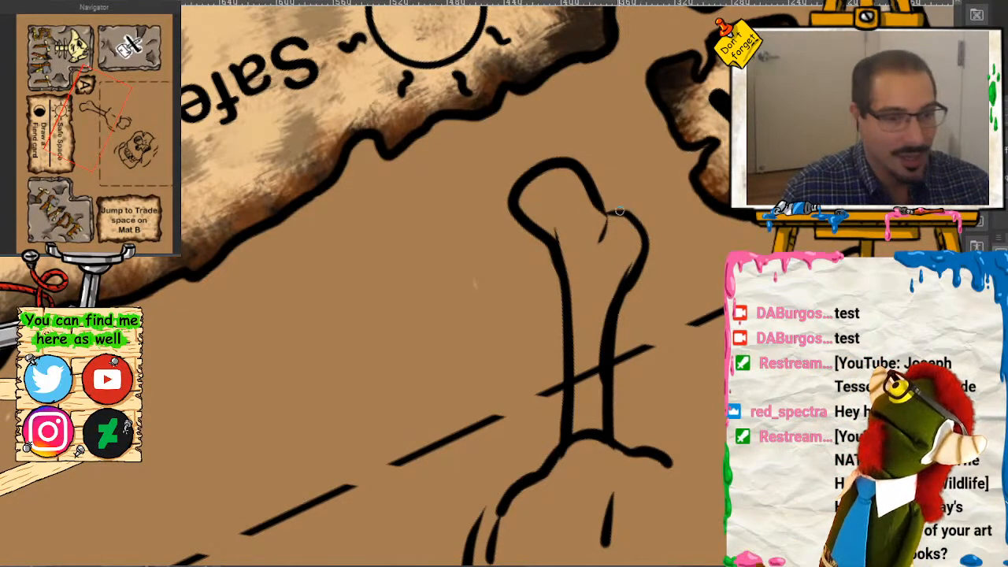
left_click_drag(608, 210, 625, 214)
mouse_move(646, 238)
left_mouse_down()
mouse_move(606, 334)
mouse_move(603, 421)
left_mouse_up()
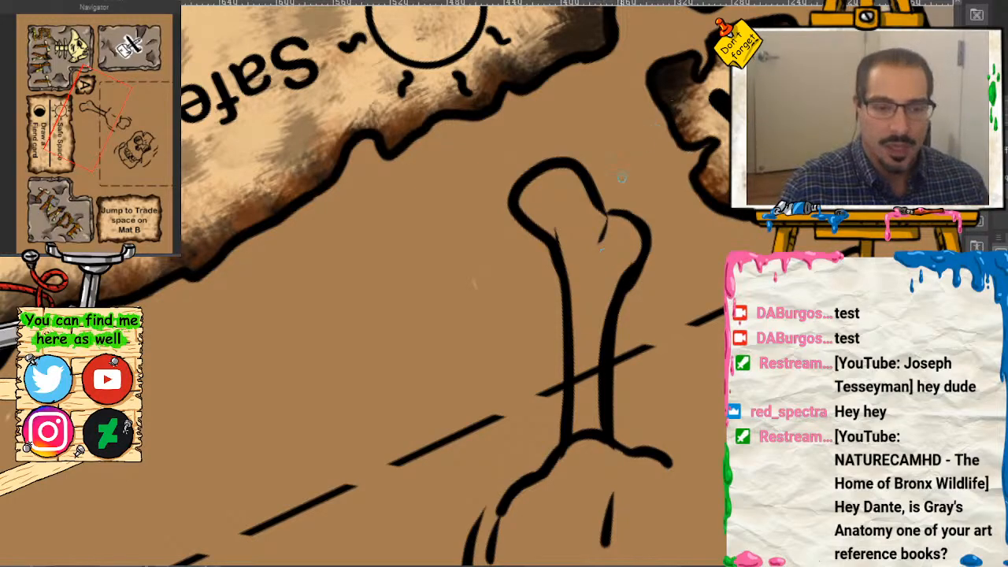
left_click_drag(605, 228, 602, 242)
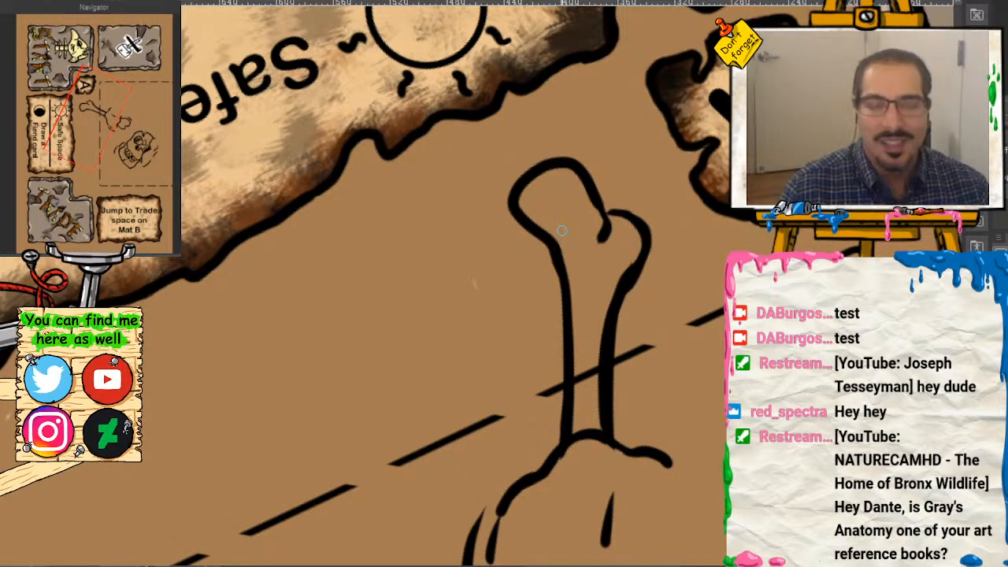
Step: Thin the overly thick shaft line on the bone's side facing the A tile, from the upper knob down toward the ground edge
scroll(474, 284, "down", 5)
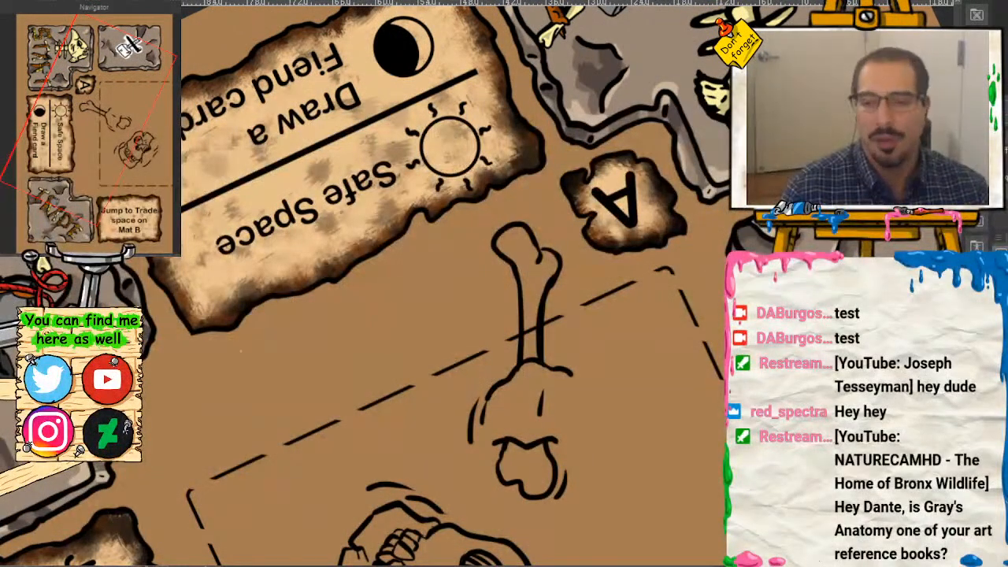
key("Home")
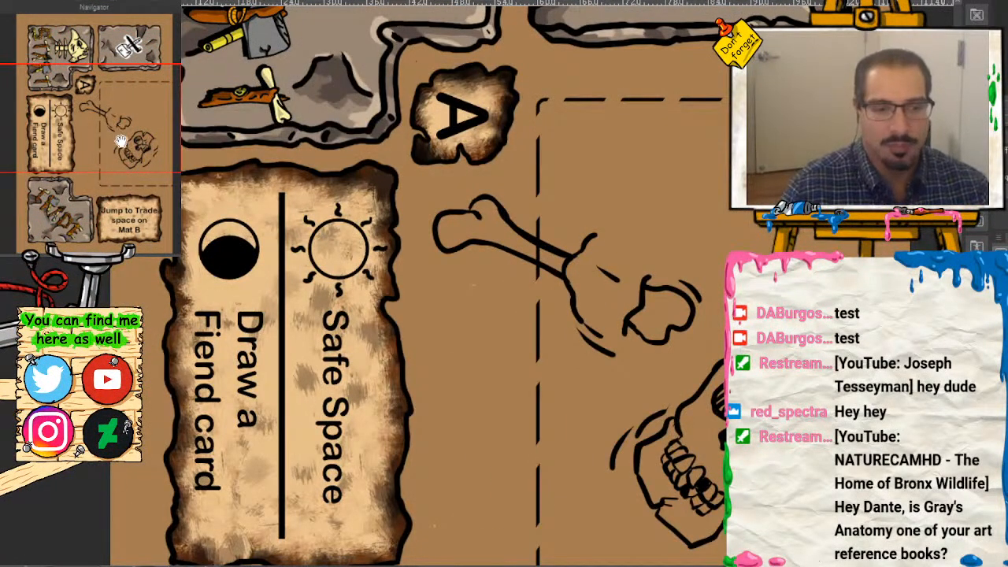
scroll(471, 281, "up", 5)
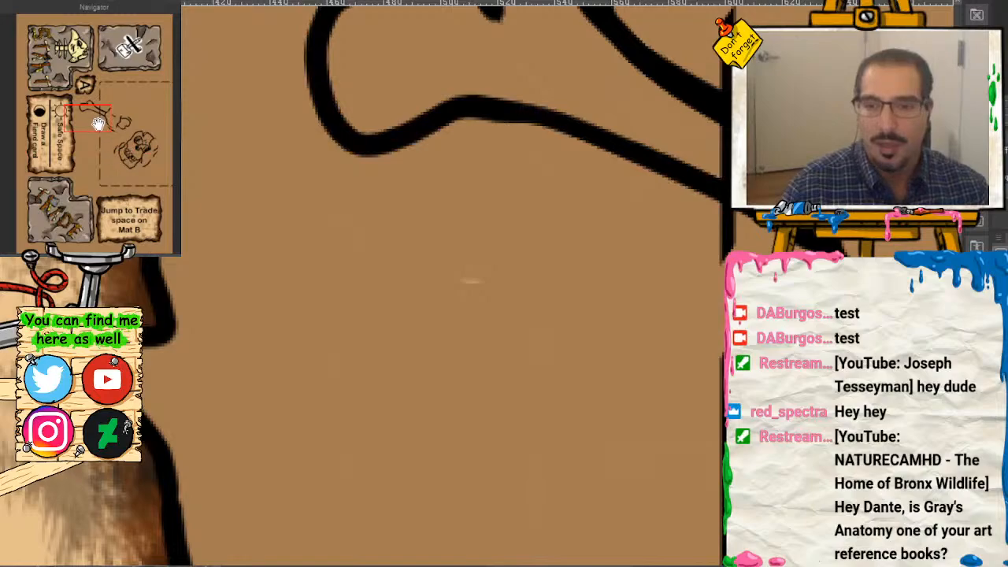
left_click_drag(97, 123, 105, 115)
key("asciicircum")
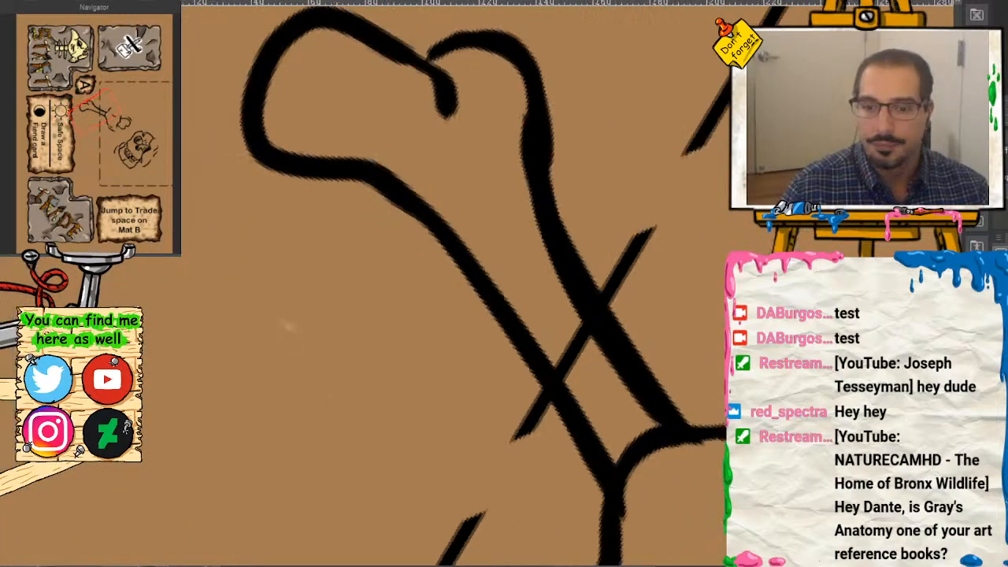
key("asciicircum")
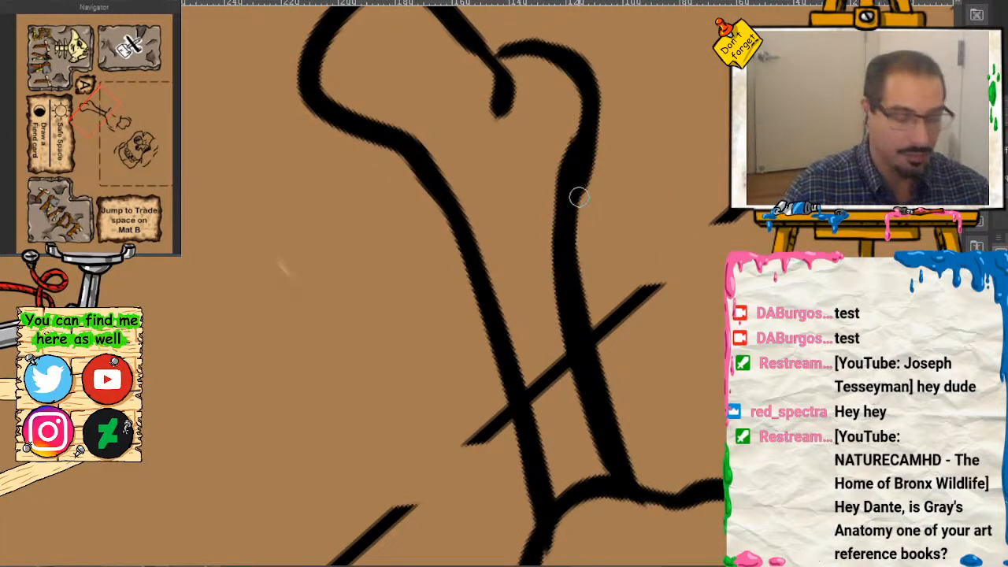
mouse_move(565, 130)
left_mouse_down()
mouse_move(557, 312)
mouse_move(598, 471)
mouse_move(592, 445)
left_mouse_up()
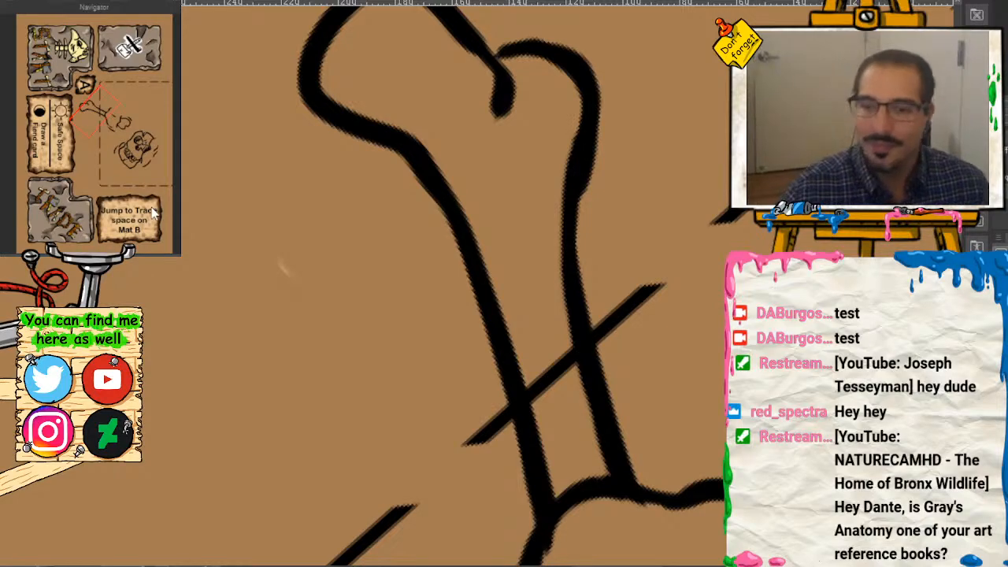
key("ctrl+minus")
key("ctrl+minus")
key("ctrl+minus")
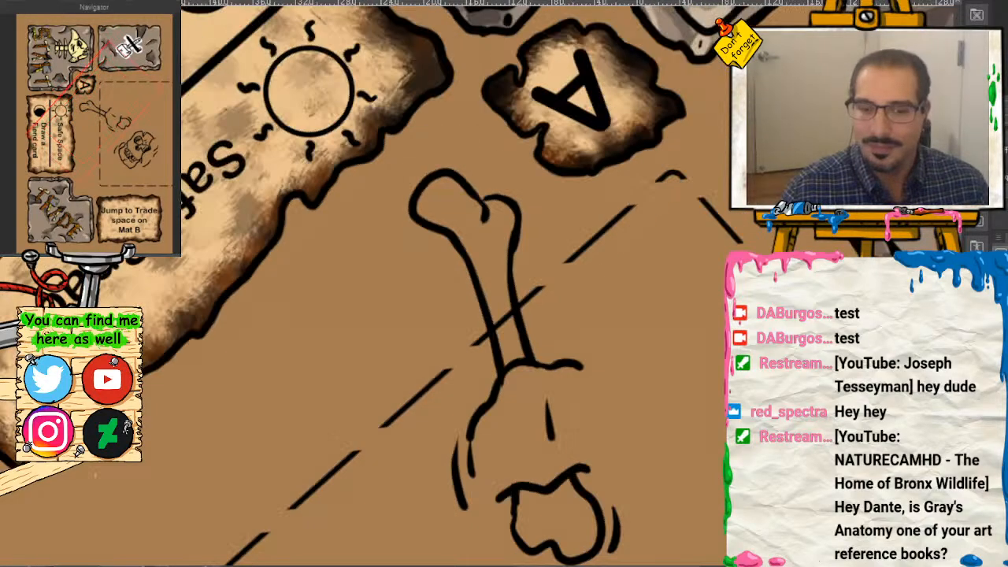
Step: Hide the mat's brown background and check the artwork against the jumbo card template's safe, trim and bleed guides
key("Escape")
mouse_move(129, 109)
left_mouse_down()
mouse_move(120, 144)
mouse_move(132, 148)
mouse_move(143, 89)
mouse_move(110, 53)
mouse_move(95, 87)
mouse_move(144, 89)
mouse_move(124, 152)
mouse_move(128, 192)
mouse_move(138, 142)
mouse_move(130, 169)
mouse_move(131, 159)
left_mouse_up()
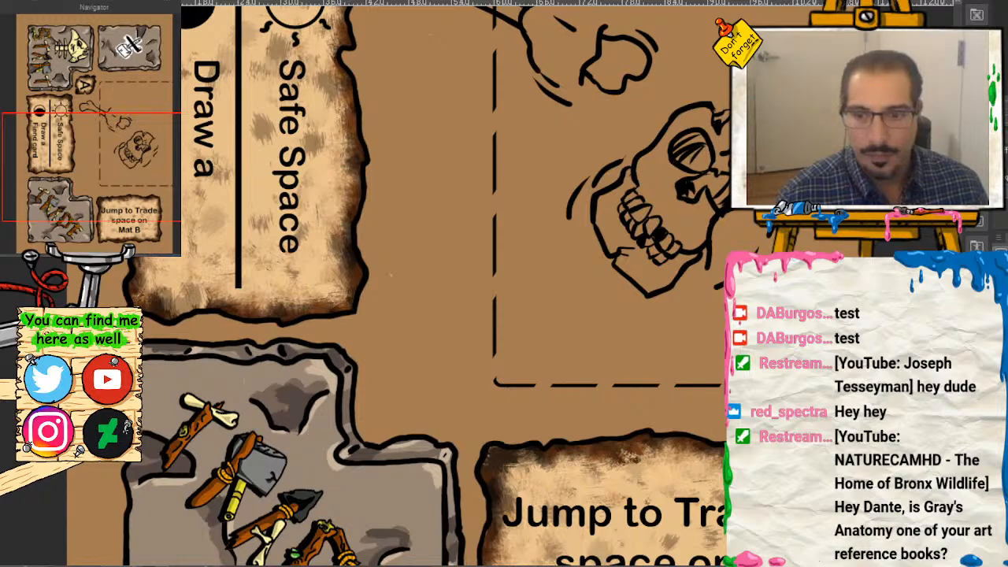
key("ctrl+minus")
key("ctrl+minus")
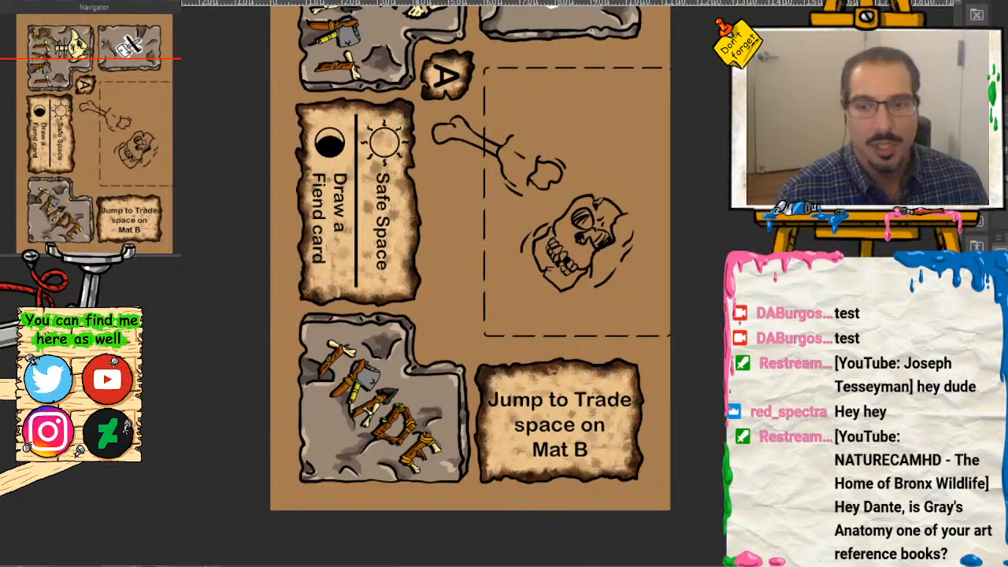
key("ctrl+minus")
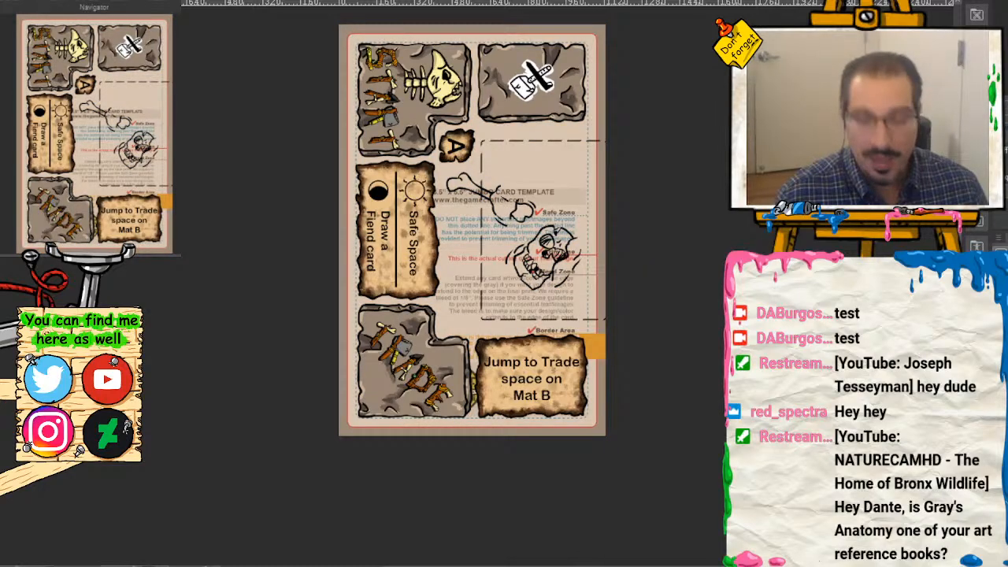
scroll(122, 161, "up", 3)
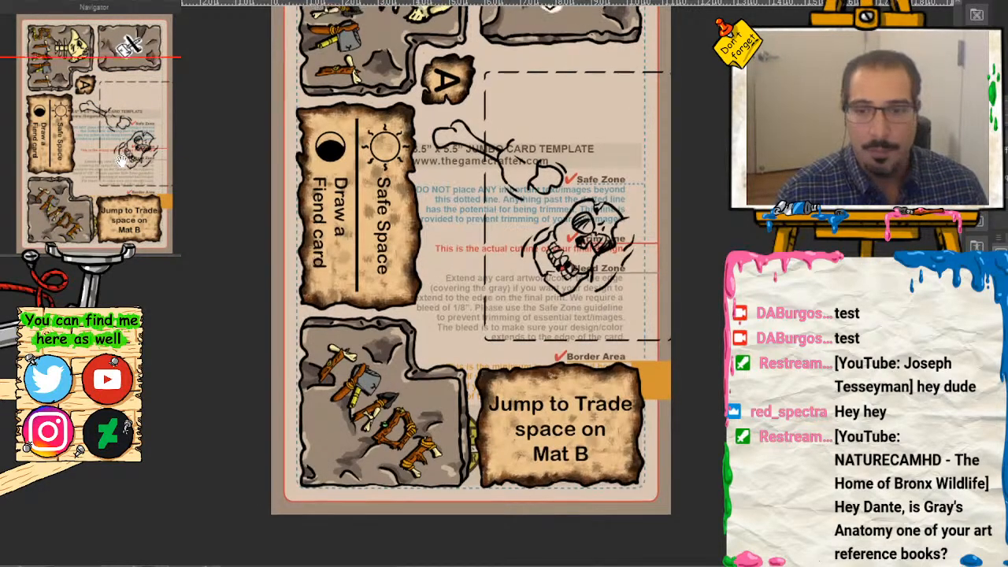
scroll(119, 132, "down", 1)
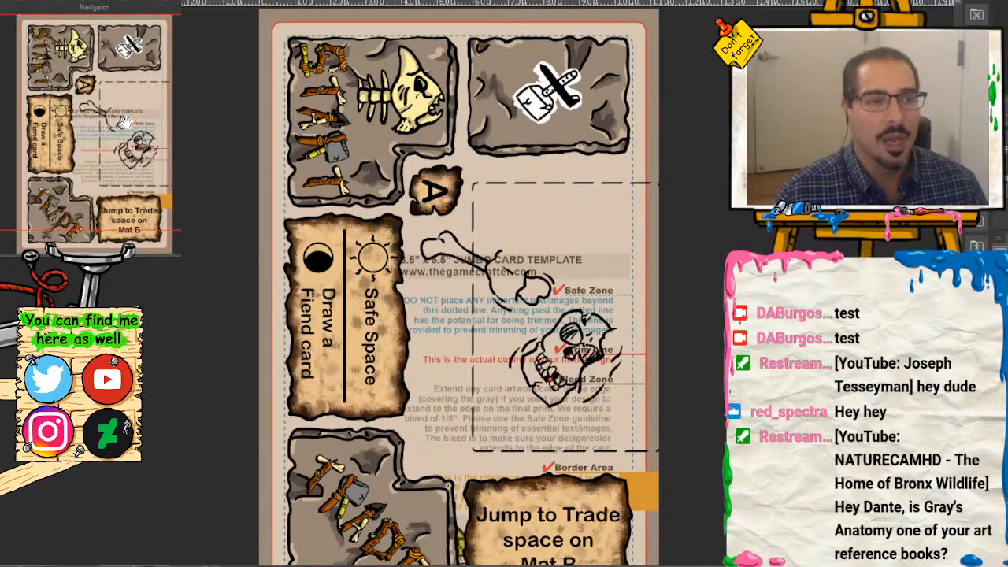
Step: Inspect the full mat against the jumbo card template's guides and restore the brown background
left_click_drag(124, 122, 119, 96)
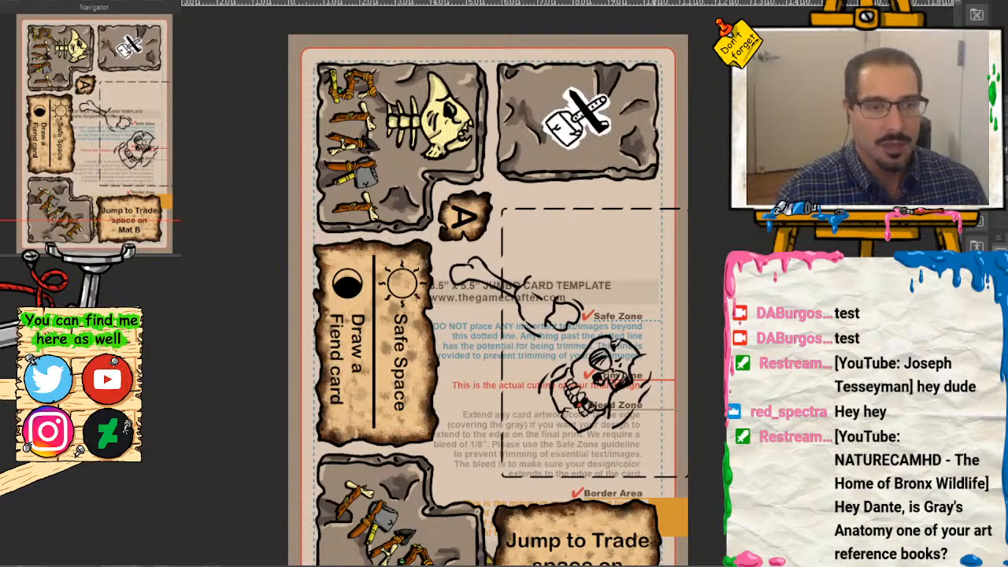
left_click(136, 260)
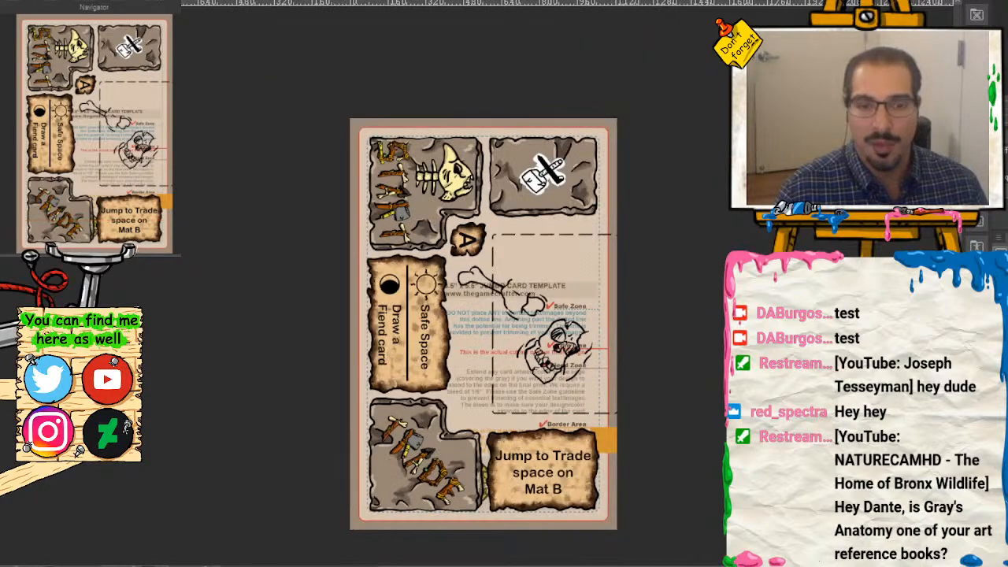
left_click(123, 159)
left_click_drag(122, 158, 126, 179)
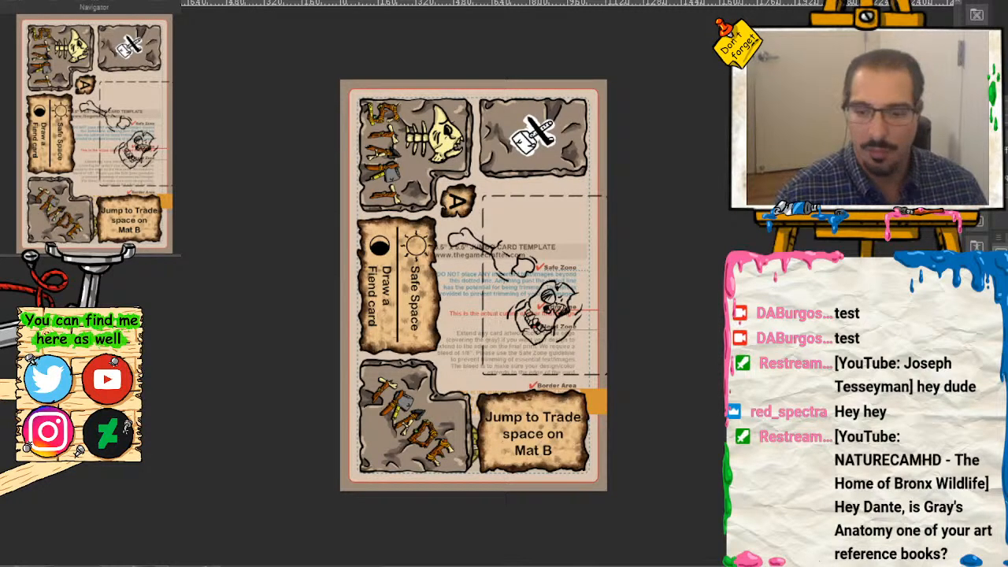
key("ctrl+z")
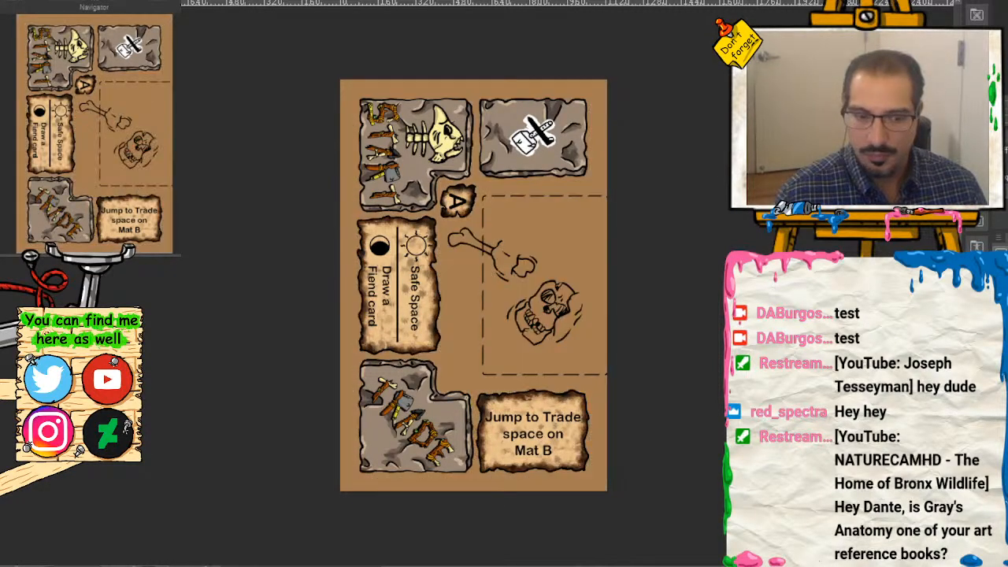
Step: Rough in blue guide lines for a skeletal hand's four fingers and knuckle arc between the Safe Space parchment and the TRADE stone's notch
key("ctrl+plus")
key("ctrl+plus")
key("ctrl+plus")
mouse_move(109, 134)
left_mouse_down()
mouse_move(107, 167)
mouse_move(109, 81)
mouse_move(99, 158)
mouse_move(129, 105)
mouse_move(118, 110)
mouse_move(147, 102)
mouse_move(104, 168)
mouse_move(85, 174)
left_mouse_up()
key("ctrl+plus")
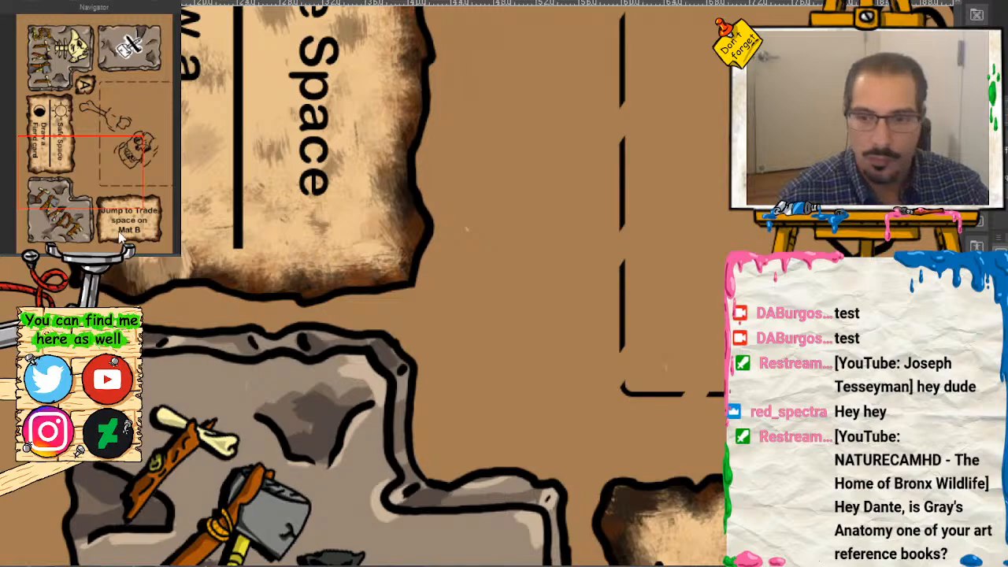
scroll(104, 175, "down", 3)
scroll(104, 175, "up", 3)
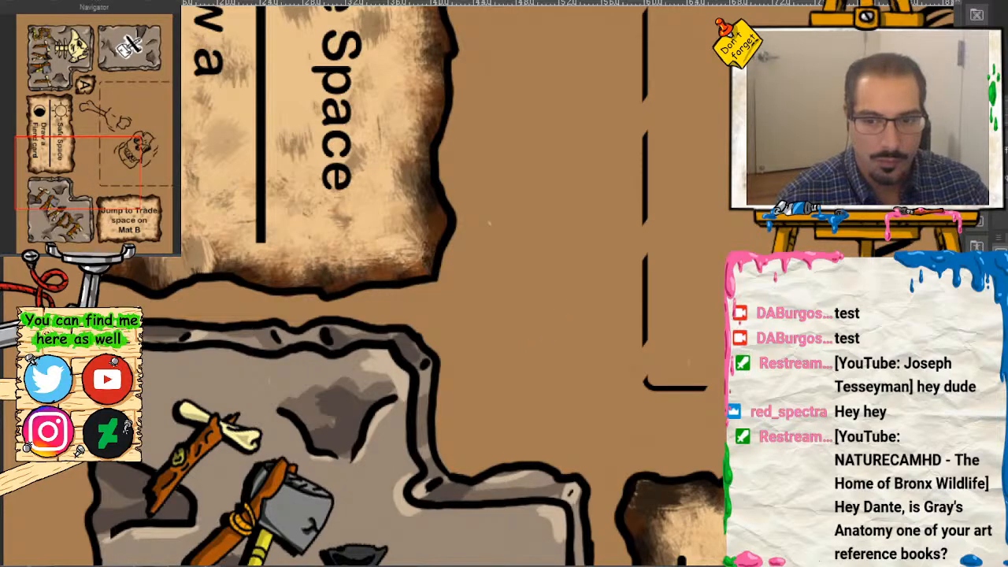
left_click_drag(489, 222, 516, 328)
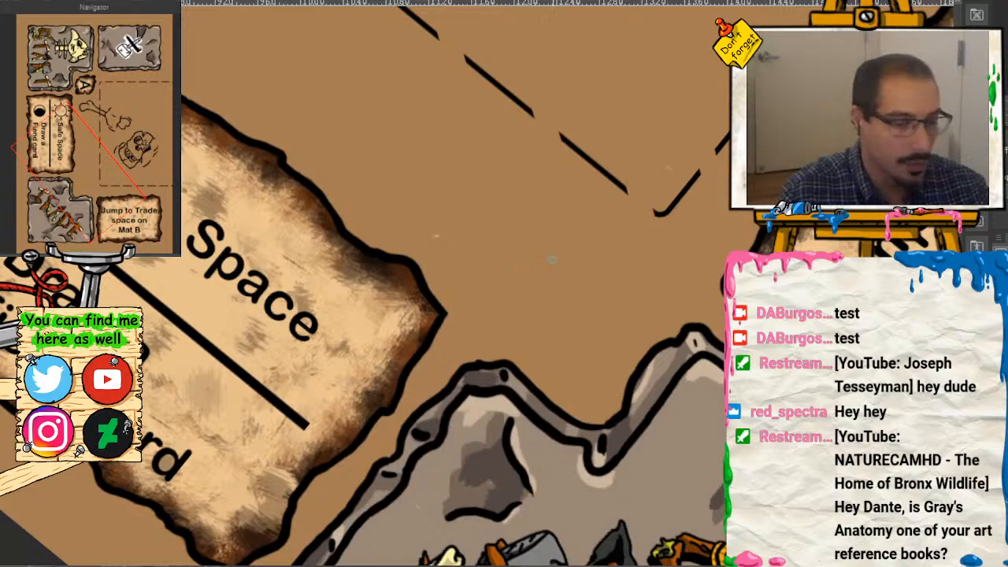
left_click_drag(564, 193, 581, 337)
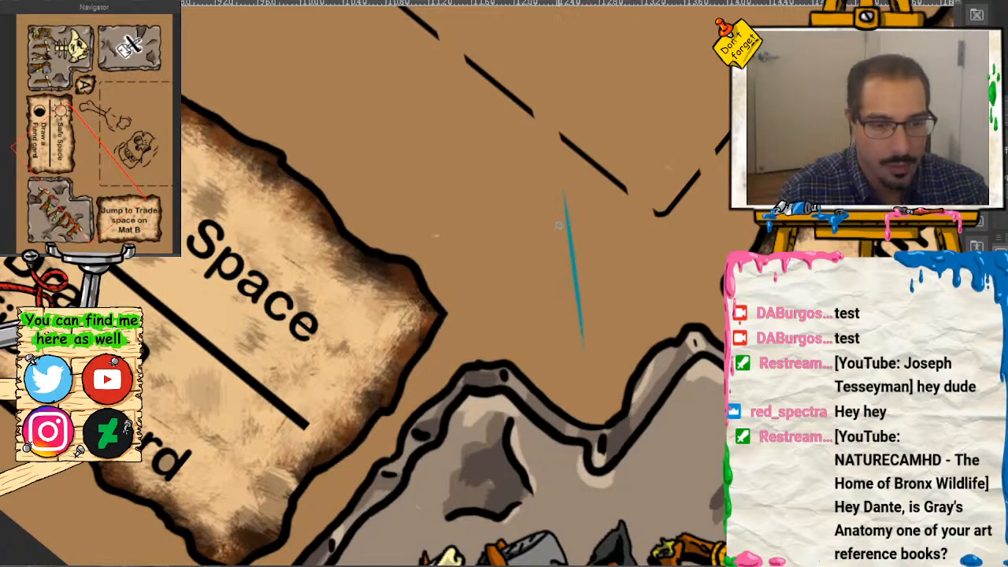
left_click_drag(555, 168, 583, 324)
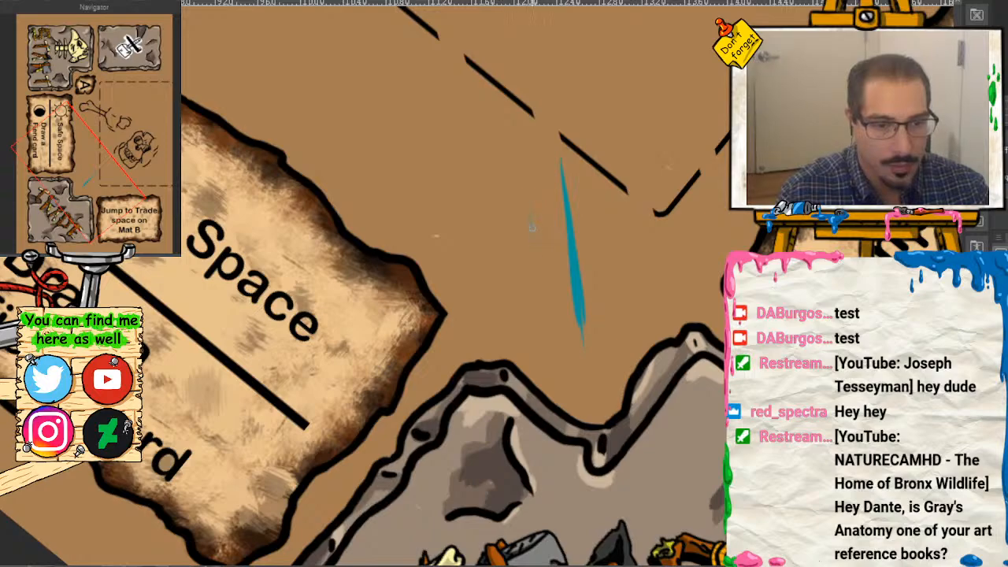
mouse_move(529, 204)
left_mouse_down()
mouse_move(539, 297)
mouse_move(634, 321)
left_mouse_up()
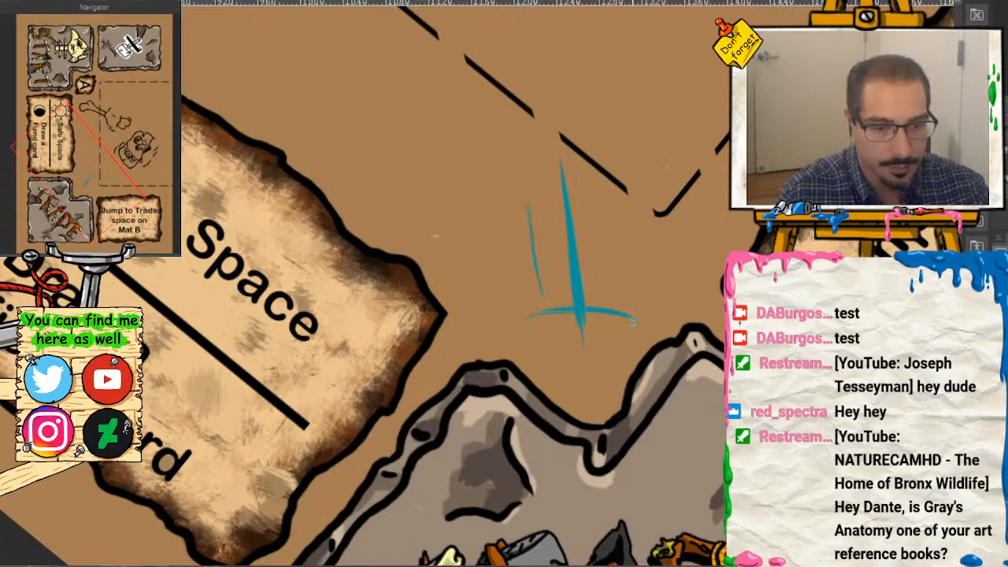
left_click_drag(605, 198, 609, 302)
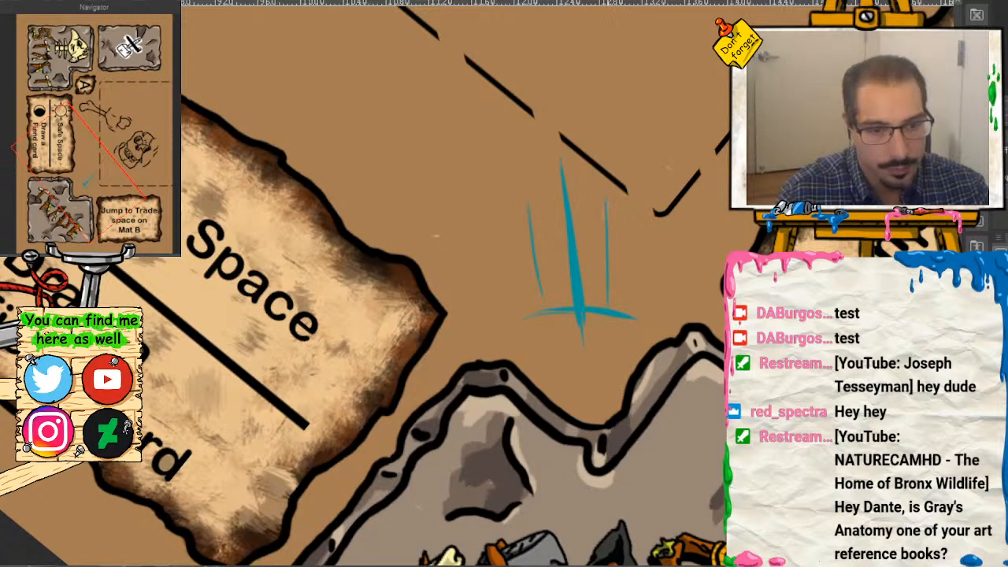
left_click_drag(610, 229, 611, 296)
left_click_drag(605, 192, 608, 299)
left_click_drag(649, 231, 634, 318)
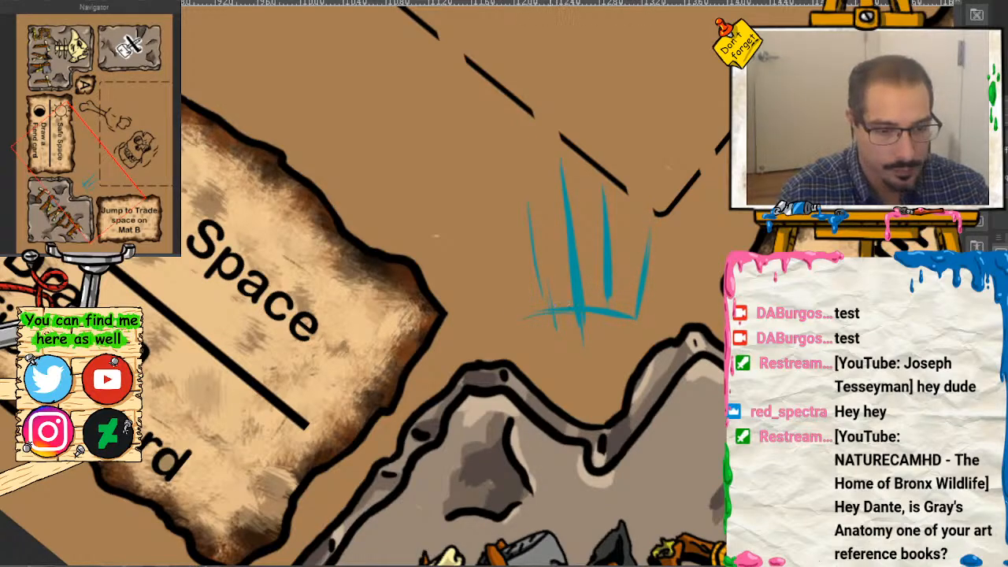
Step: Add knuckle circles at the finger bases and curved cross guides marking the finger joints on the blue hand sketch
left_click_drag(556, 316, 636, 326)
mouse_move(526, 255)
left_mouse_down()
mouse_move(566, 252)
mouse_move(634, 272)
left_mouse_up()
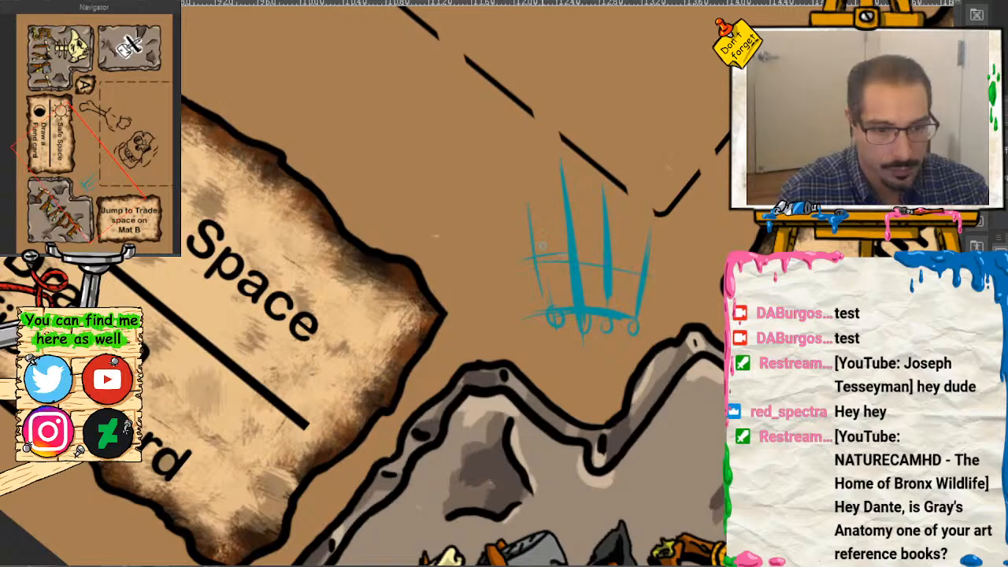
mouse_move(626, 232)
left_mouse_down()
mouse_move(581, 216)
mouse_move(507, 234)
left_mouse_up()
left_click_drag(542, 268, 605, 269)
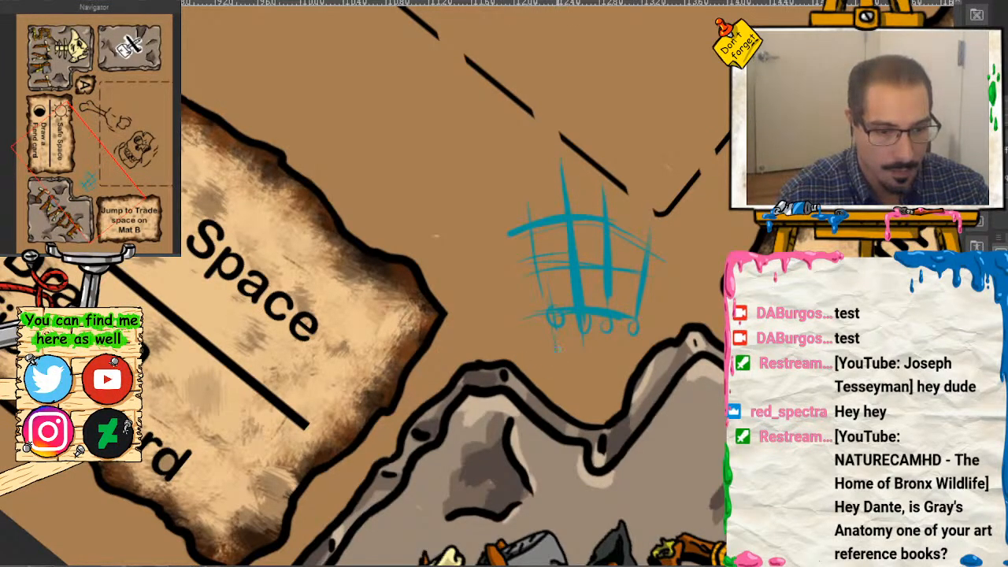
Step: Sketch the hand's palm bones, thumb segments and rounded wrist in blue, running down into the TRADE stone's notch
left_click_drag(607, 350, 608, 395)
left_click_drag(627, 335, 626, 399)
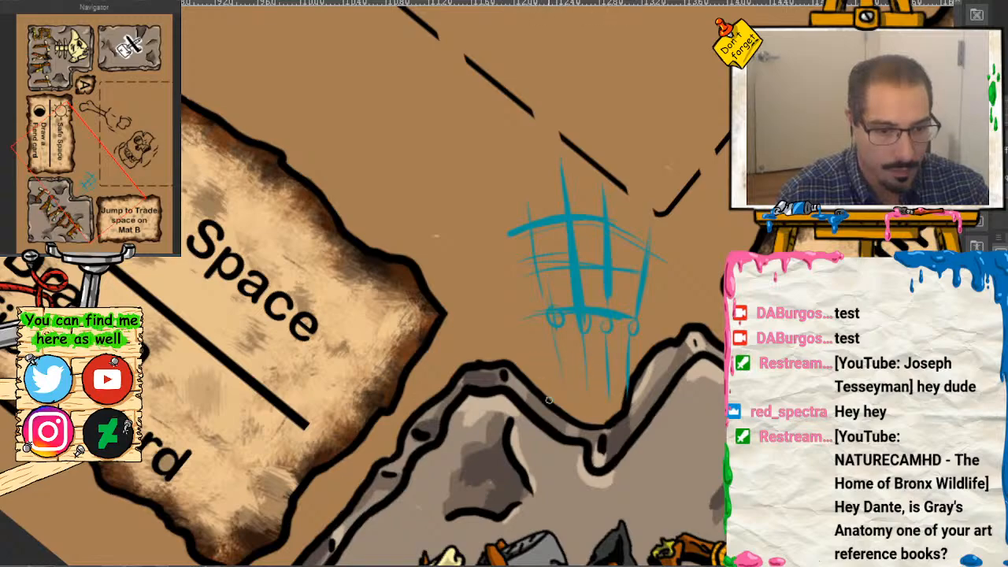
left_click_drag(554, 402, 501, 354)
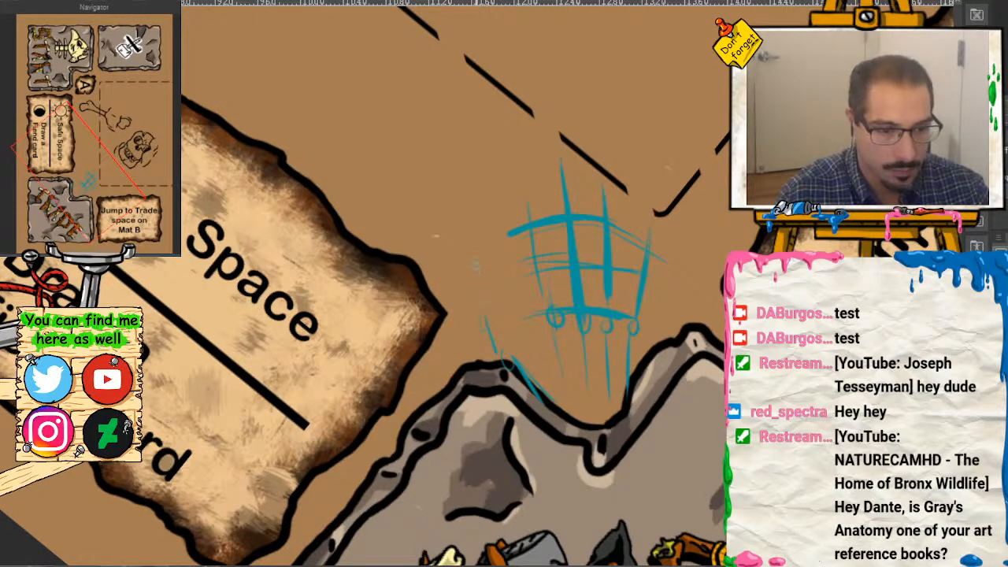
mouse_move(478, 318)
left_mouse_down()
mouse_move(478, 283)
mouse_move(478, 312)
left_mouse_up()
left_click_drag(520, 175, 540, 294)
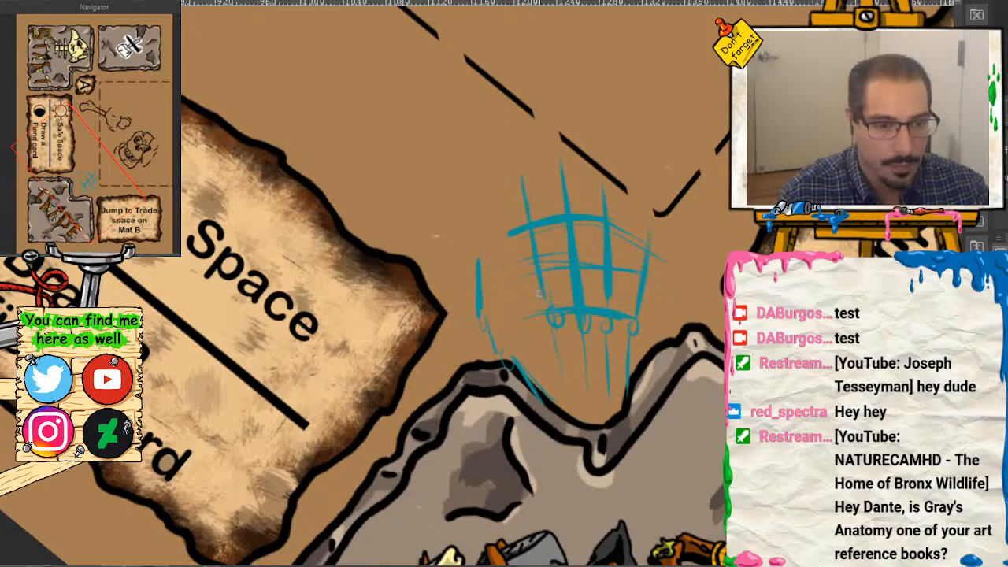
left_click_drag(562, 364, 566, 413)
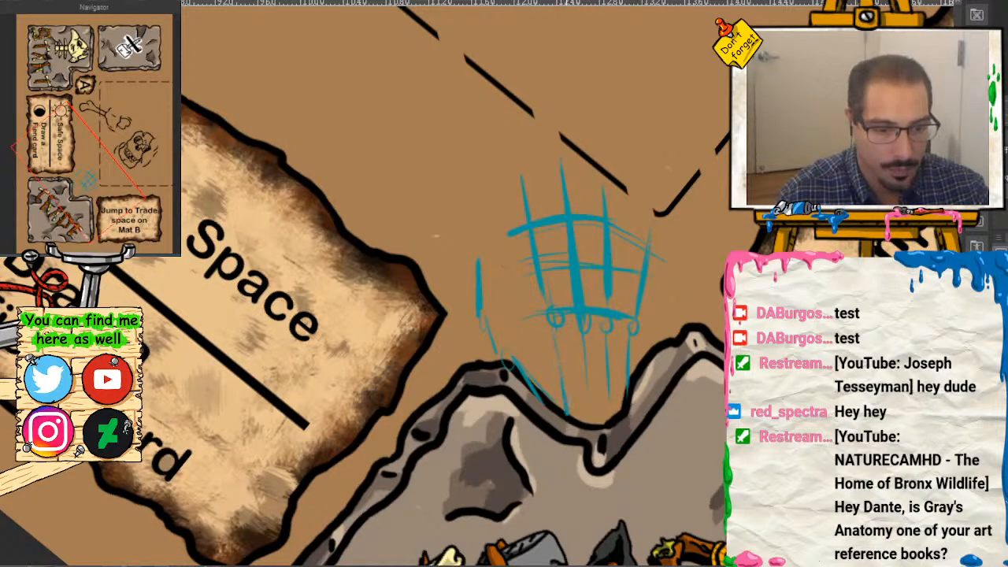
mouse_move(630, 376)
left_mouse_down()
mouse_move(634, 415)
mouse_move(599, 455)
left_mouse_up()
key("minus")
key("minus")
key("minus")
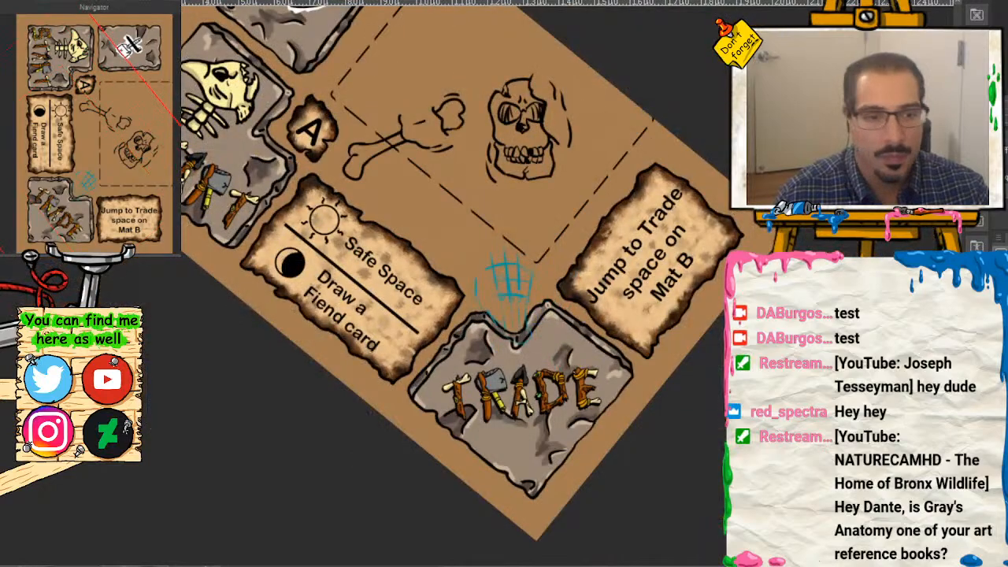
key("plus")
key("plus")
key("plus")
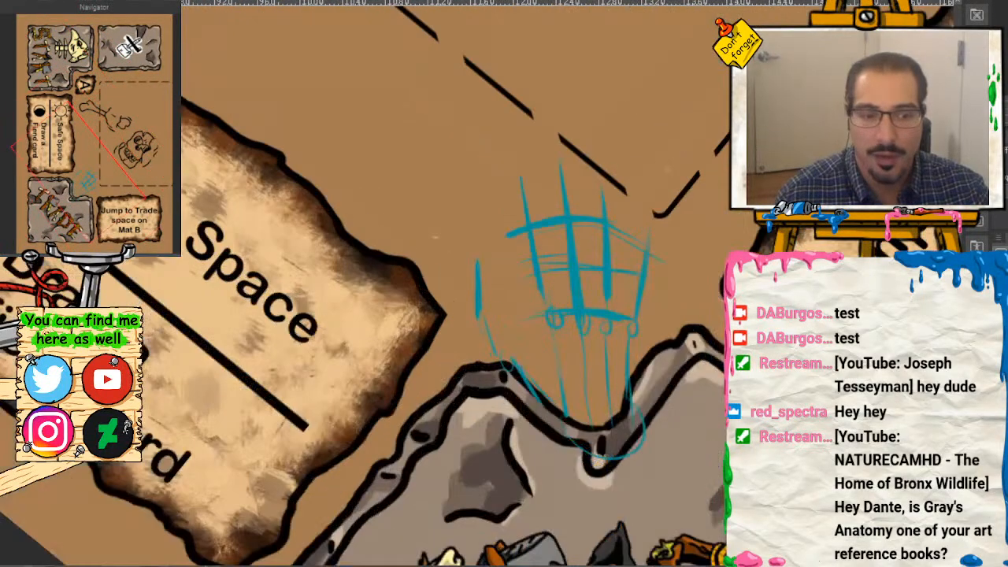
Step: Ink the four fingertip bones in black over the blue guides, down to the first joint arc
mouse_move(82, 199)
left_mouse_down()
mouse_move(95, 162)
mouse_move(88, 99)
mouse_move(117, 150)
mouse_move(94, 193)
mouse_move(63, 207)
left_mouse_up()
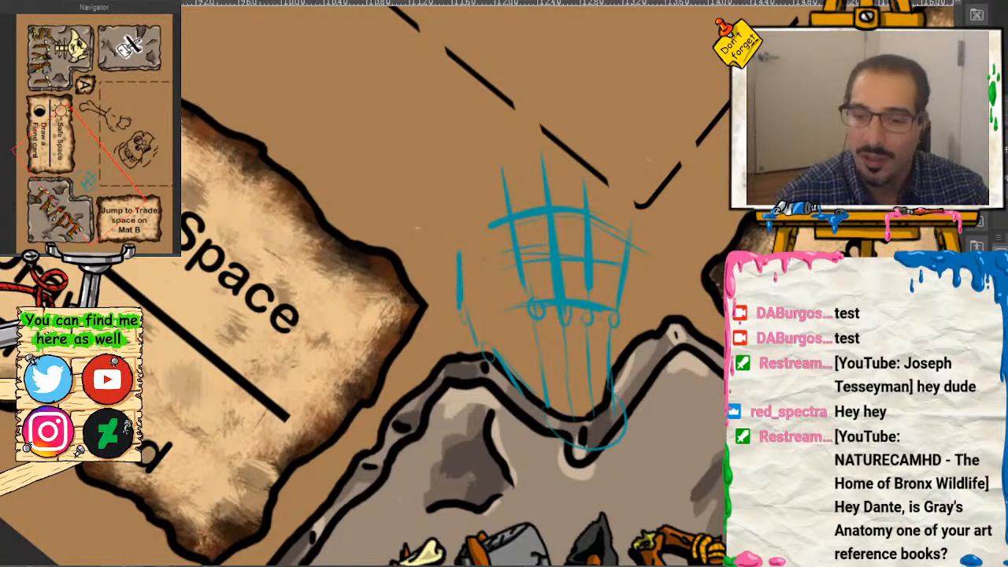
scroll(477, 284, "up", 2)
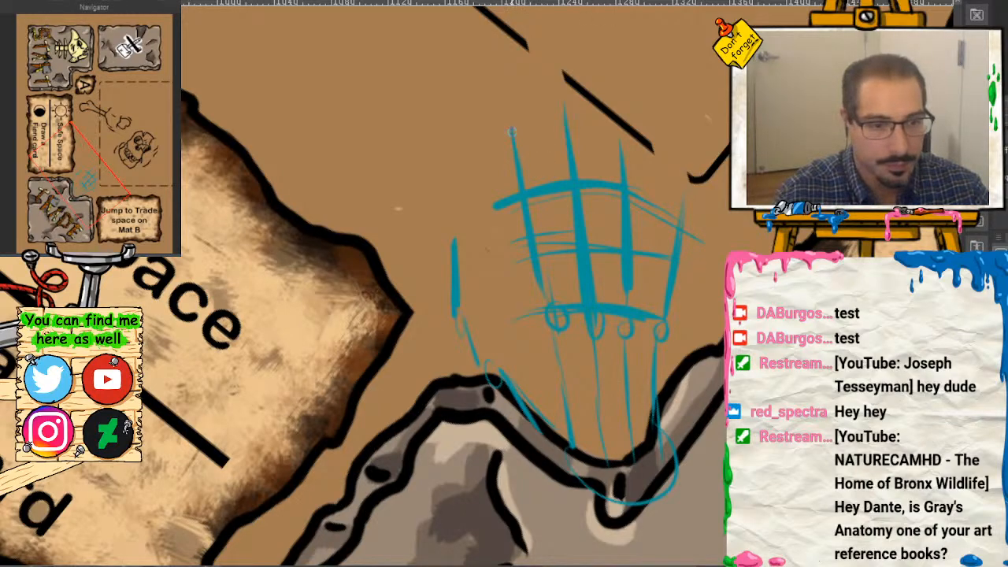
mouse_move(502, 137)
left_mouse_down()
mouse_move(520, 131)
mouse_move(510, 173)
left_mouse_up()
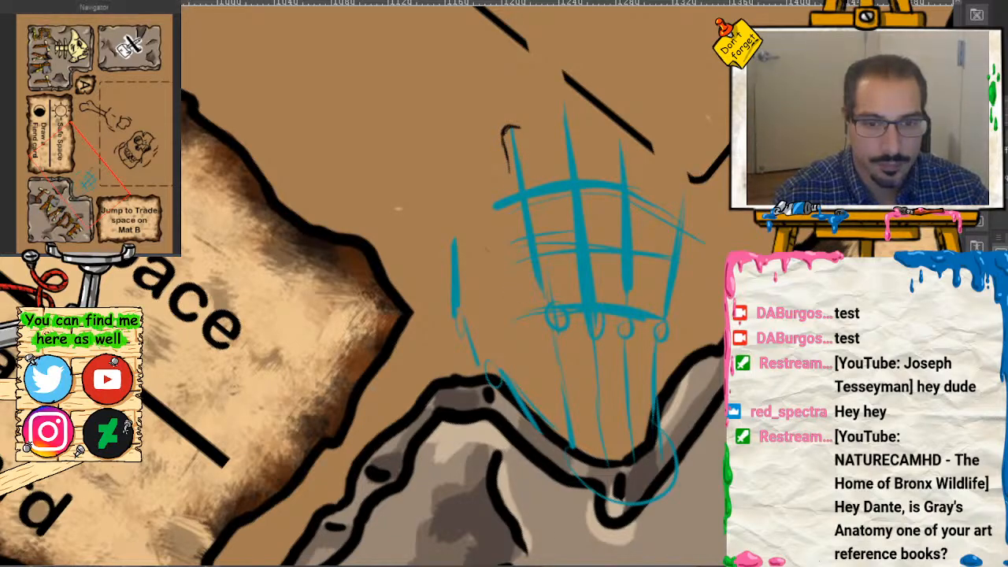
mouse_move(509, 171)
left_mouse_down()
mouse_move(504, 187)
mouse_move(535, 185)
left_mouse_up()
mouse_move(522, 128)
left_mouse_down()
mouse_move(539, 176)
mouse_move(514, 124)
mouse_move(501, 129)
mouse_move(506, 184)
mouse_move(540, 180)
left_mouse_up()
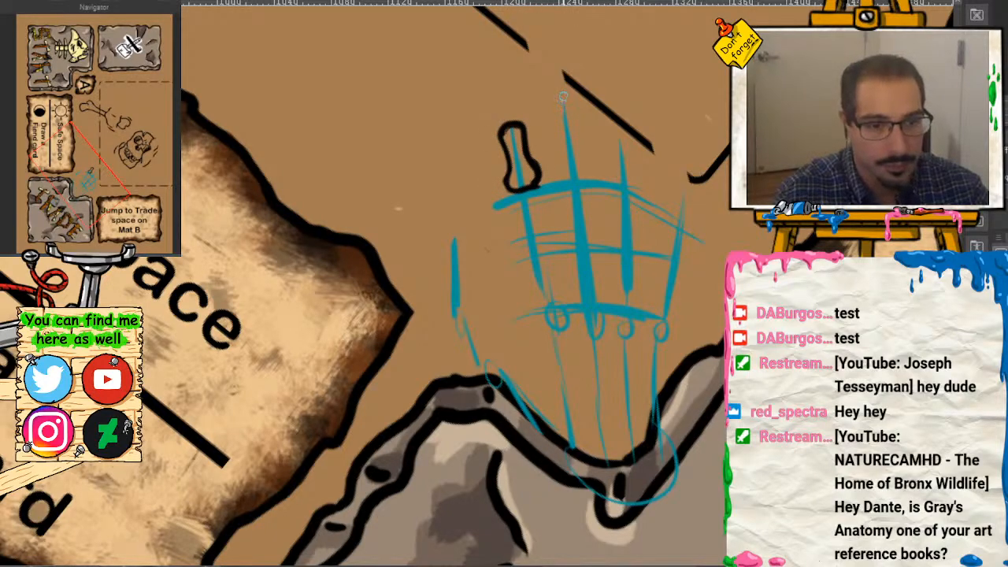
mouse_move(562, 95)
left_mouse_down()
mouse_move(553, 131)
mouse_move(564, 184)
mouse_move(584, 178)
mouse_move(583, 156)
mouse_move(574, 96)
mouse_move(556, 103)
mouse_move(557, 136)
mouse_move(589, 178)
mouse_move(642, 187)
mouse_move(625, 116)
mouse_move(612, 114)
mouse_move(609, 128)
mouse_move(610, 185)
mouse_move(612, 110)
mouse_move(642, 185)
mouse_move(622, 193)
mouse_move(609, 183)
left_mouse_up()
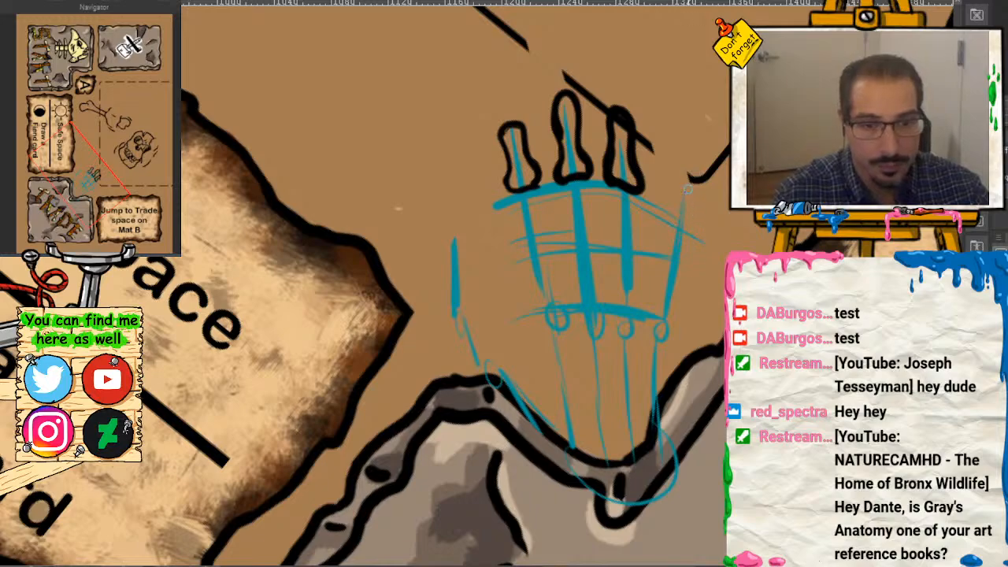
mouse_move(691, 177)
left_mouse_down()
mouse_move(679, 176)
mouse_move(667, 219)
mouse_move(688, 227)
mouse_move(684, 171)
mouse_move(673, 191)
mouse_move(690, 197)
mouse_move(687, 211)
left_mouse_up()
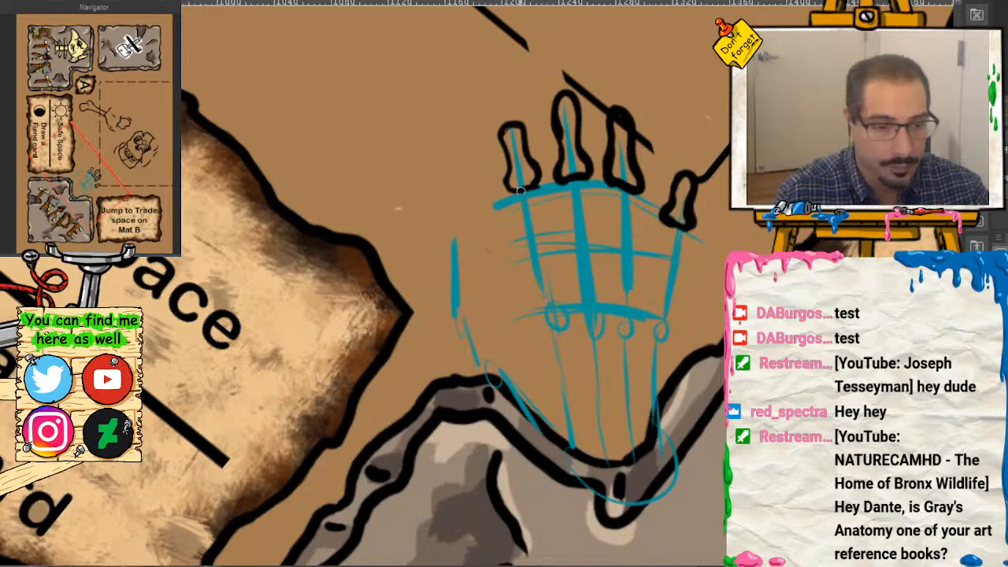
Step: Ink the middle bones of all four fingers in black, between the first and second joint arcs
left_click_drag(510, 185, 521, 246)
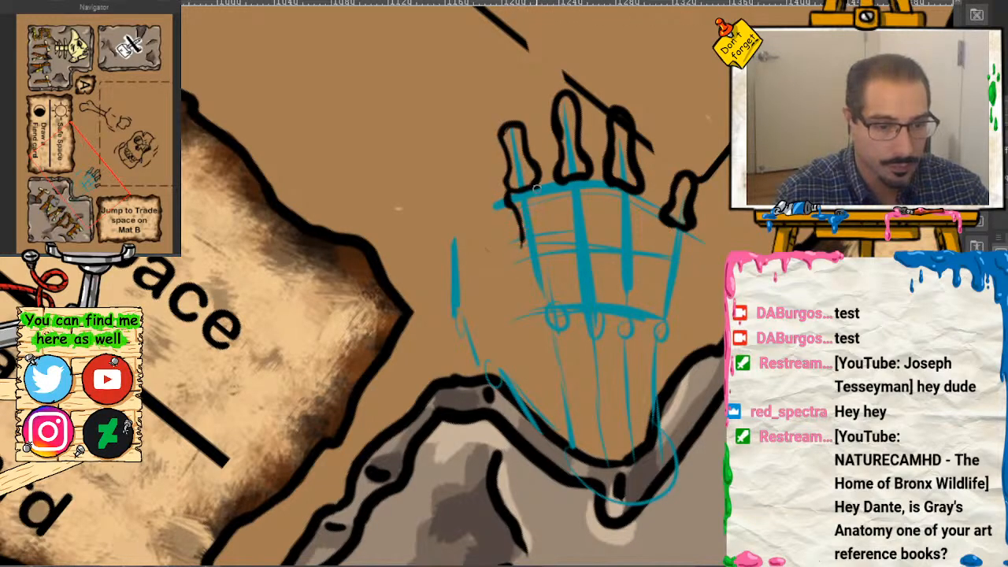
mouse_move(536, 187)
left_mouse_down()
mouse_move(540, 230)
mouse_move(552, 237)
mouse_move(550, 256)
mouse_move(521, 238)
mouse_move(551, 261)
left_mouse_up()
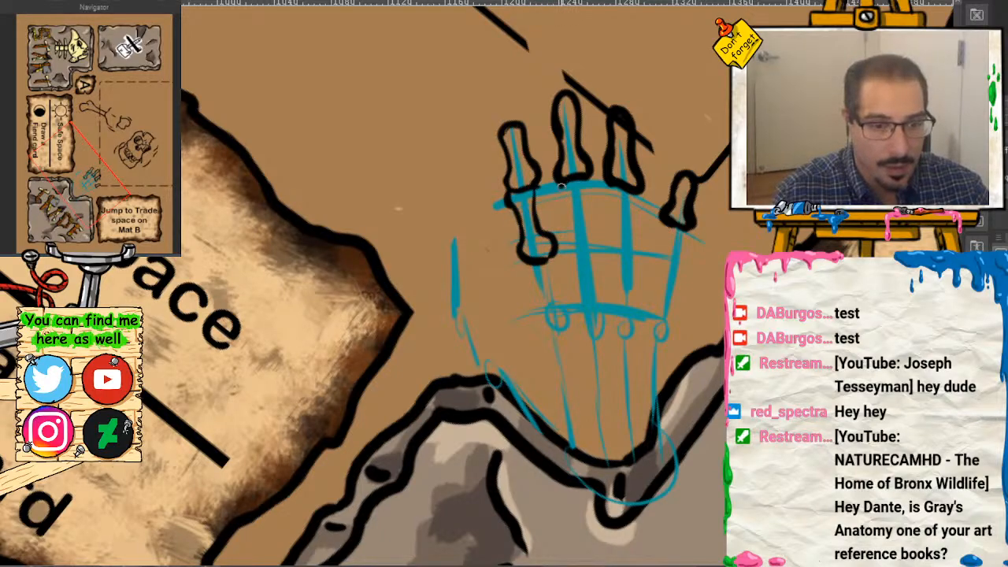
mouse_move(561, 186)
left_mouse_down()
mouse_move(572, 244)
mouse_move(589, 203)
mouse_move(590, 252)
left_mouse_up()
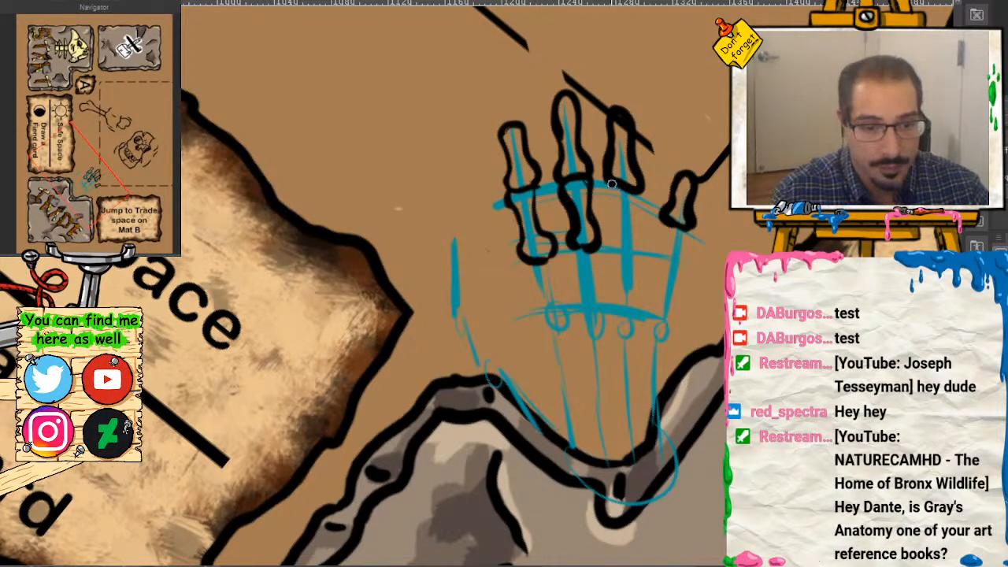
mouse_move(608, 181)
left_mouse_down()
mouse_move(613, 248)
mouse_move(638, 253)
left_mouse_up()
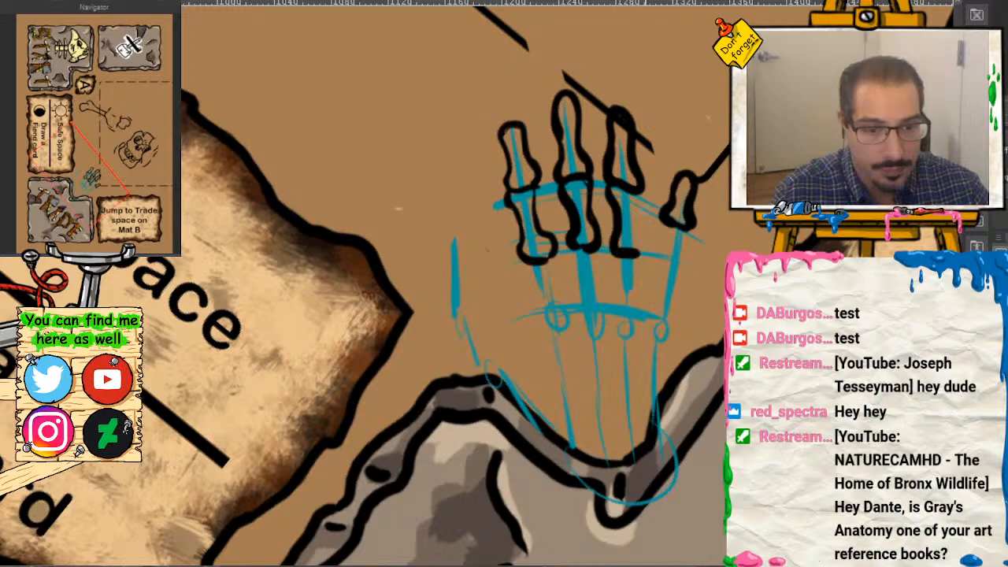
mouse_move(638, 193)
left_mouse_down()
mouse_move(646, 253)
mouse_move(663, 256)
mouse_move(659, 268)
mouse_move(688, 263)
mouse_move(671, 272)
mouse_move(666, 265)
left_mouse_up()
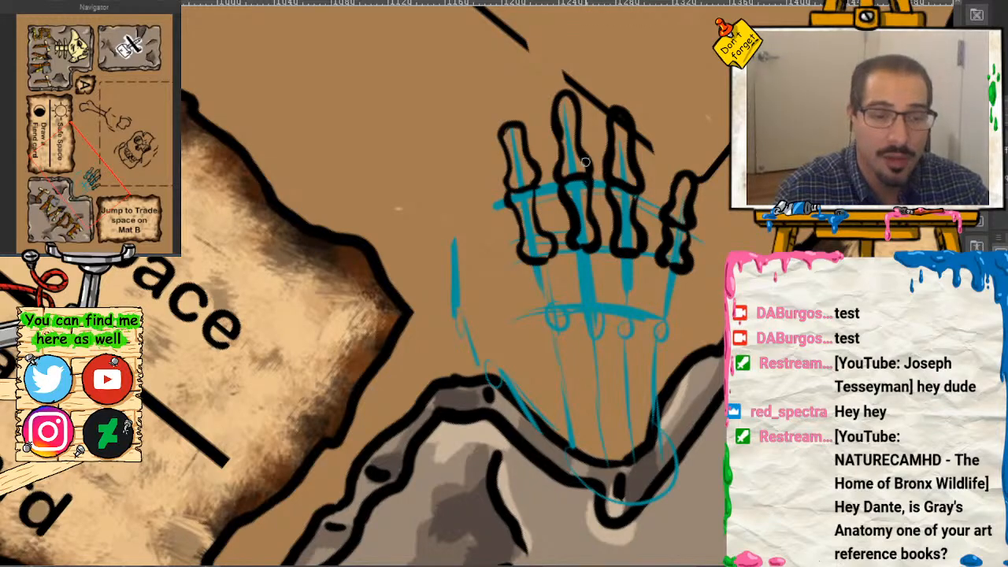
Step: Ink the base bone of the finger nearest the thumb in black, from the second joint arc down to its knuckle
mouse_move(533, 186)
left_mouse_down()
mouse_move(555, 242)
mouse_move(552, 256)
mouse_move(521, 270)
mouse_move(527, 264)
mouse_move(535, 309)
left_mouse_up()
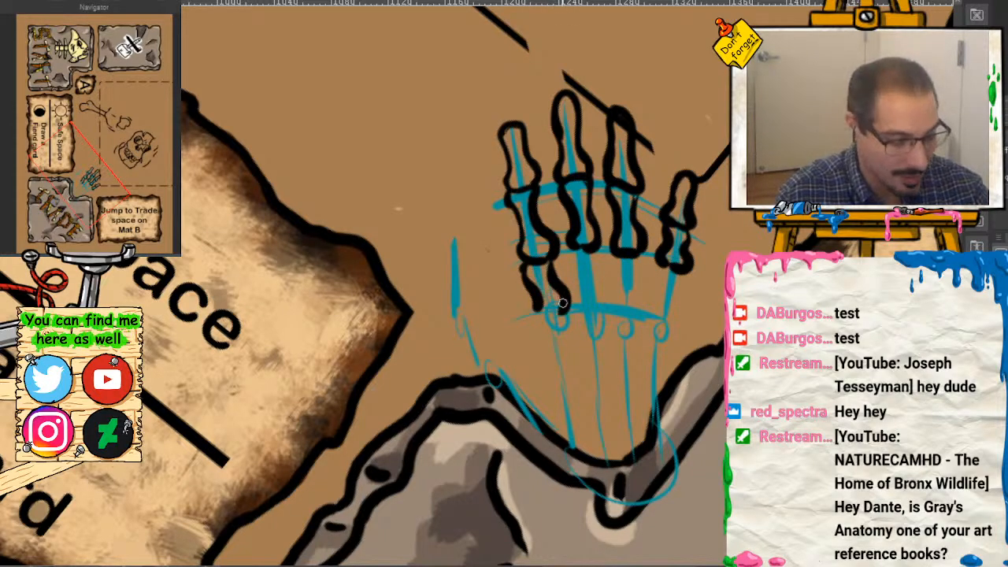
mouse_move(526, 284)
left_mouse_down()
mouse_move(558, 275)
mouse_move(545, 287)
mouse_move(562, 309)
left_mouse_up()
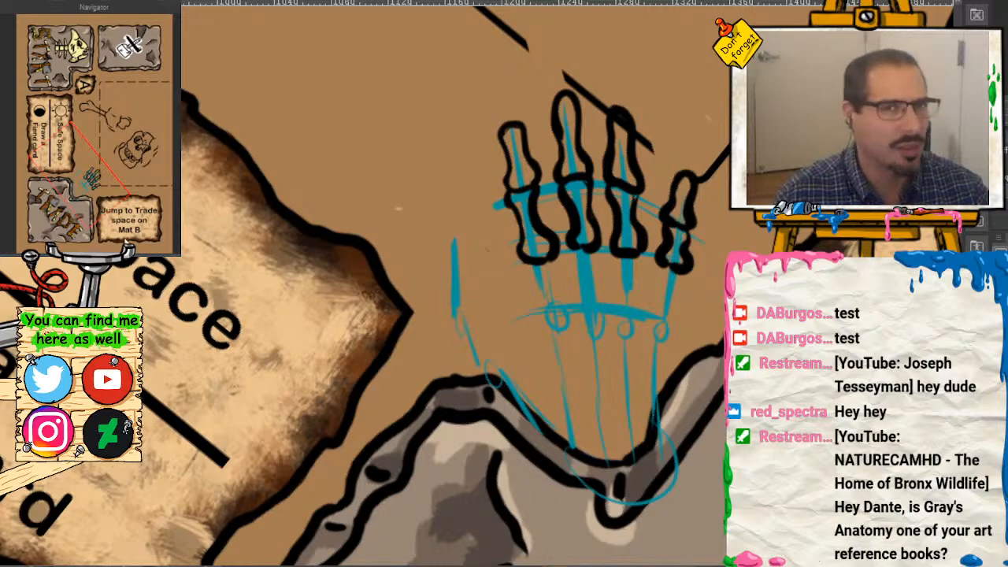
scroll(472, 291, "up", 3)
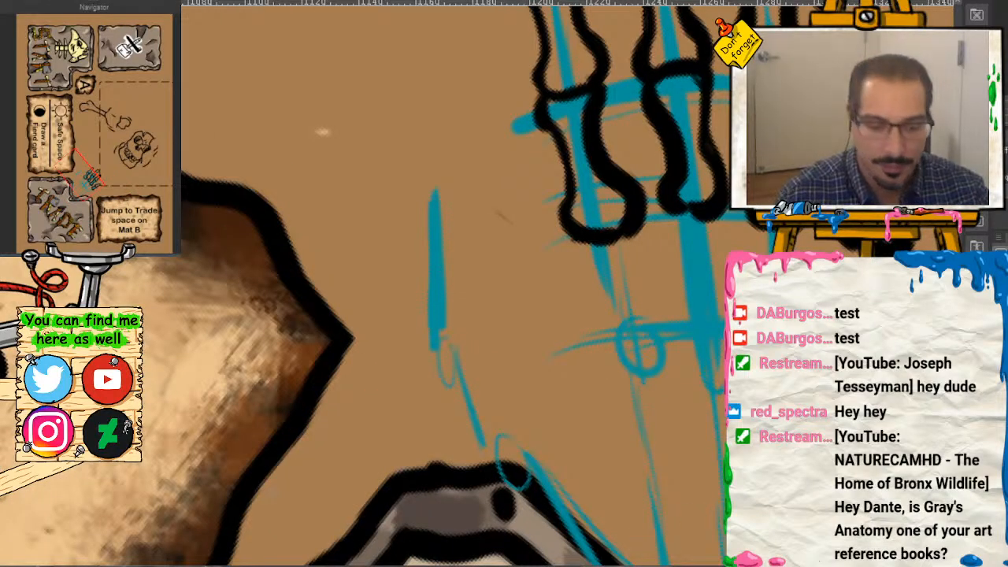
mouse_move(590, 230)
left_mouse_down()
mouse_move(349, 230)
mouse_move(334, 244)
mouse_move(340, 335)
mouse_move(367, 361)
left_mouse_up()
mouse_move(386, 233)
left_mouse_down()
mouse_move(388, 282)
mouse_move(414, 325)
mouse_move(416, 349)
mouse_move(374, 357)
left_mouse_up()
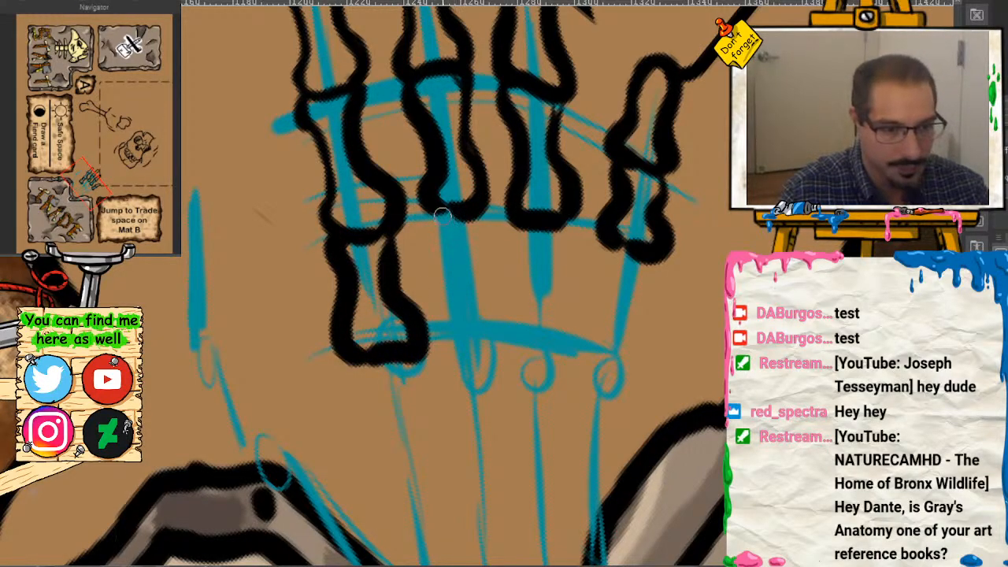
Step: Ink the base bones of the remaining three fingers in black, from the second joint arc down to their knuckles
left_click_drag(443, 215, 450, 346)
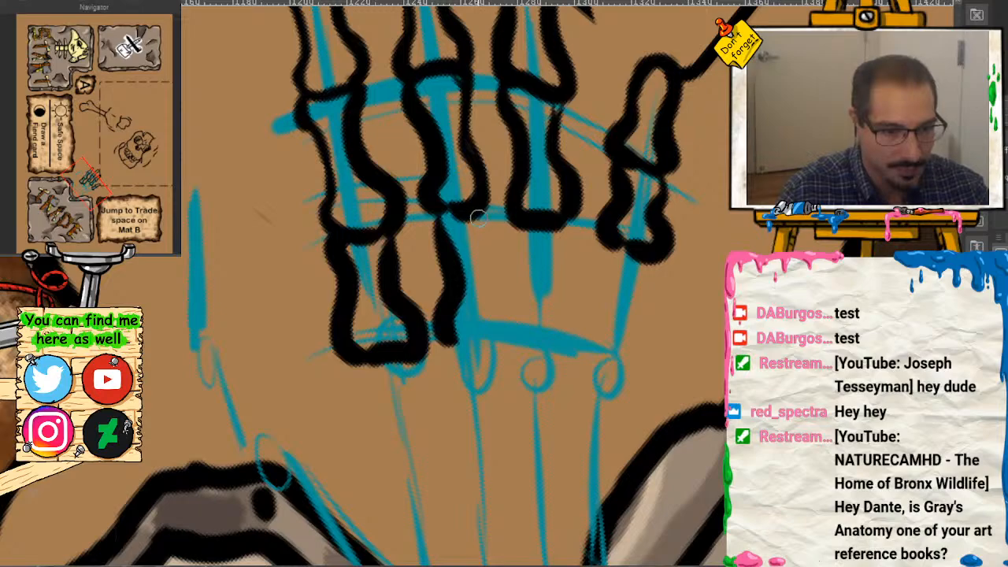
mouse_move(478, 218)
left_mouse_down()
mouse_move(497, 323)
mouse_move(484, 342)
mouse_move(461, 338)
left_mouse_up()
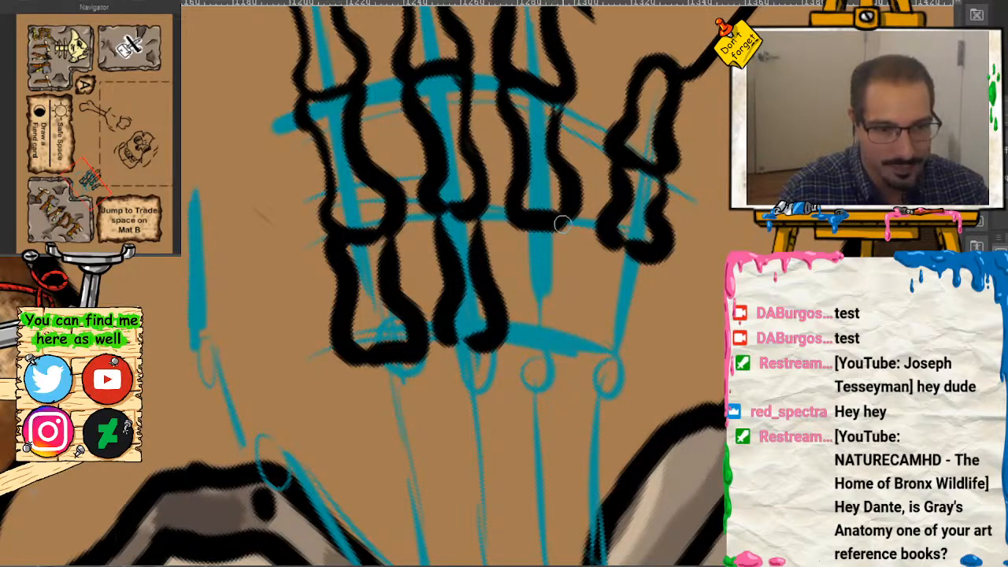
mouse_move(562, 223)
left_mouse_down()
mouse_move(558, 281)
mouse_move(565, 360)
left_mouse_up()
mouse_move(525, 227)
left_mouse_down()
mouse_move(515, 305)
mouse_move(536, 346)
left_mouse_up()
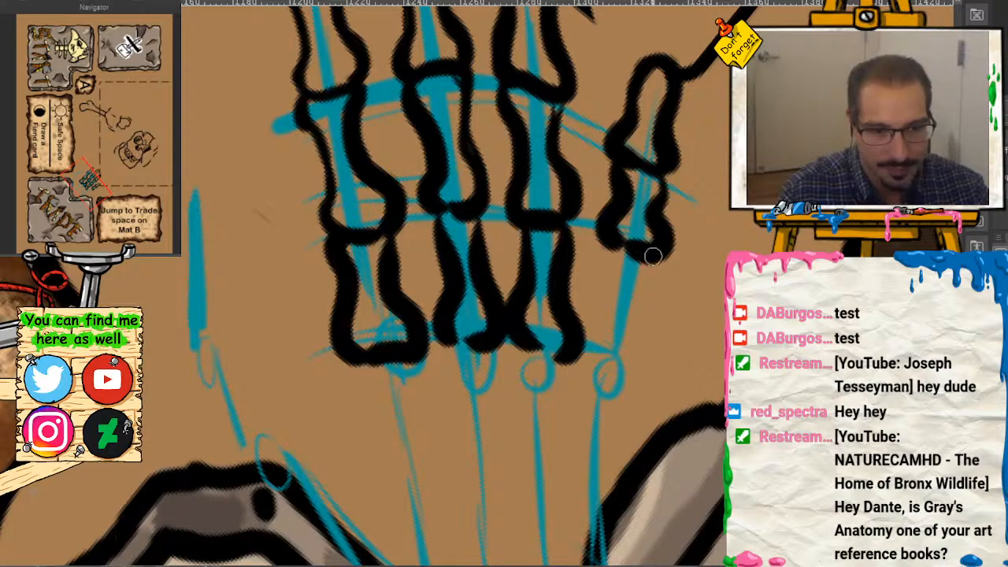
left_click_drag(653, 255, 626, 390)
mouse_move(614, 243)
left_mouse_down()
mouse_move(607, 299)
mouse_move(582, 354)
left_mouse_up()
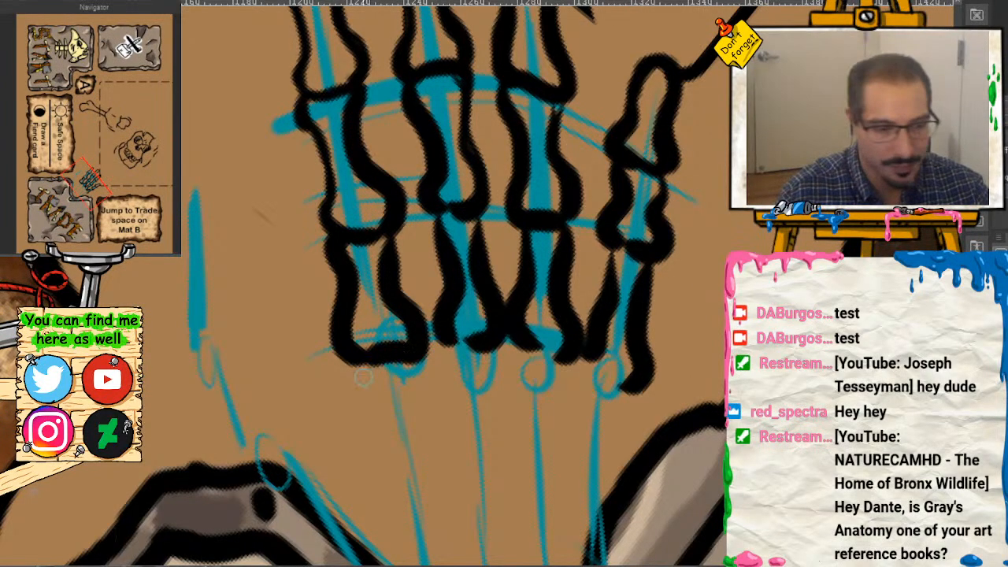
Step: Ink the palm bones of the two fingers nearest the thumb in black, from the knuckles down to the TRADE stone's edge
left_click_drag(85, 187, 81, 189)
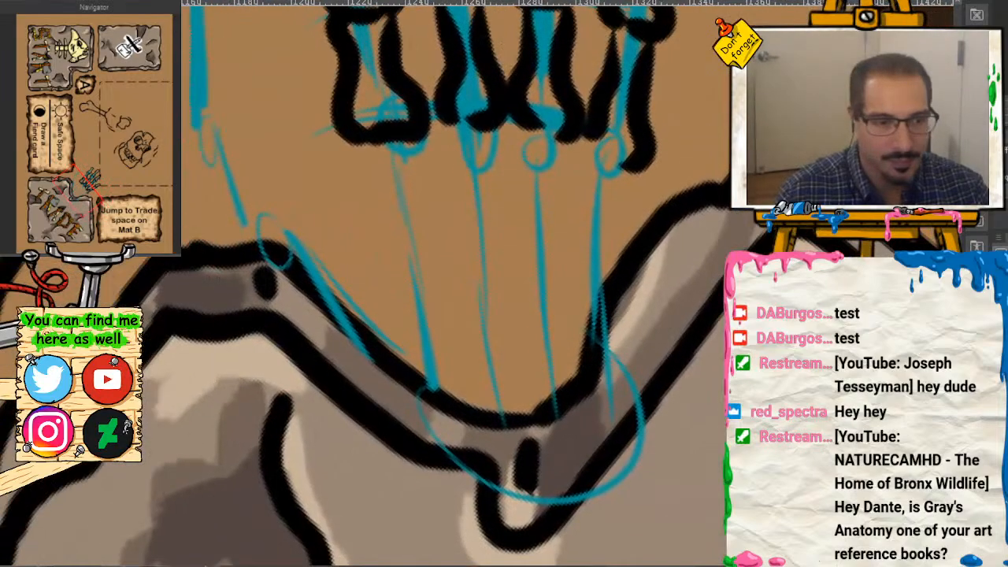
mouse_move(358, 141)
left_mouse_down()
mouse_move(356, 203)
mouse_move(387, 345)
left_mouse_up()
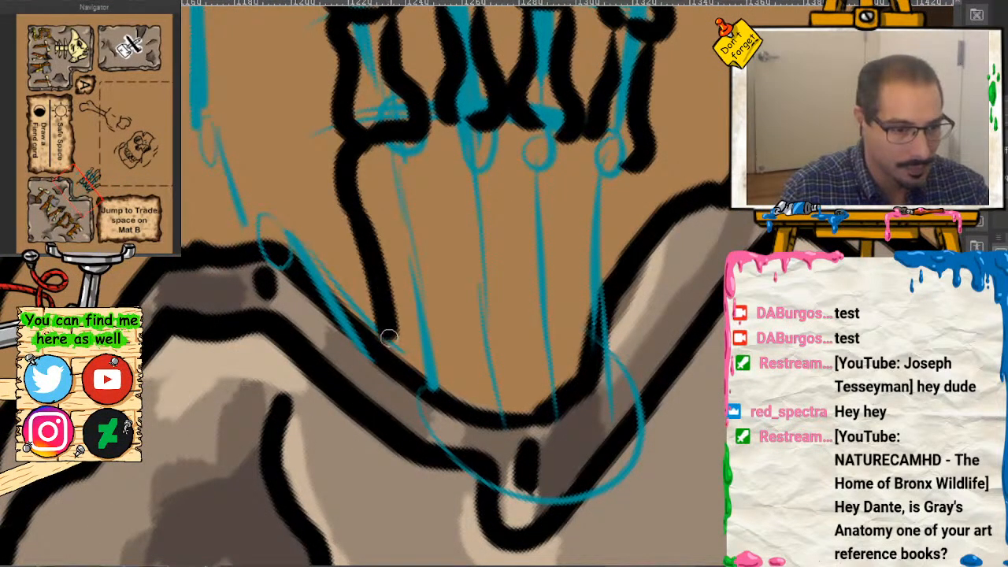
mouse_move(411, 132)
left_mouse_down()
mouse_move(425, 174)
mouse_move(405, 334)
left_mouse_up()
left_click_drag(422, 228, 431, 380)
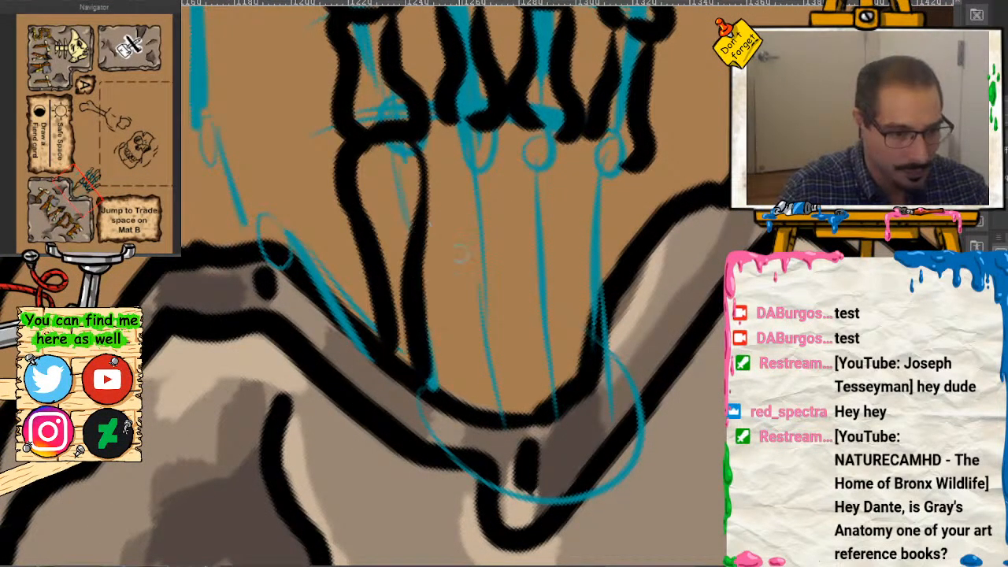
mouse_move(459, 127)
left_mouse_down()
mouse_move(450, 195)
mouse_move(445, 170)
mouse_move(477, 390)
left_mouse_up()
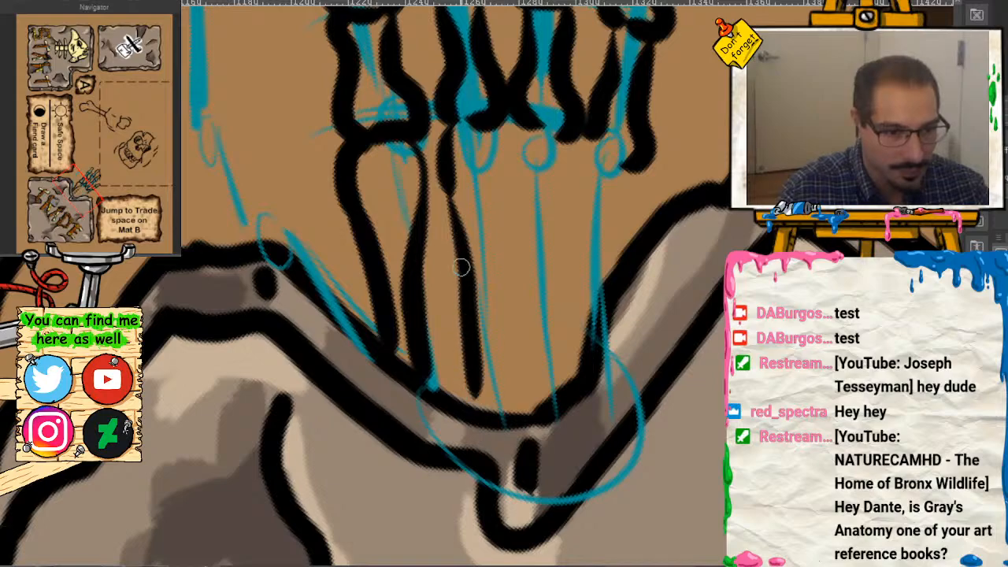
mouse_move(458, 232)
left_mouse_down()
mouse_move(437, 136)
mouse_move(479, 115)
mouse_move(504, 206)
mouse_move(508, 411)
left_mouse_up()
Step: Ink the palm bones of the two outer fingers in black and thicken the side line of the second palm bone
mouse_move(534, 137)
left_mouse_down()
mouse_move(563, 170)
mouse_move(560, 269)
mouse_move(573, 381)
left_mouse_up()
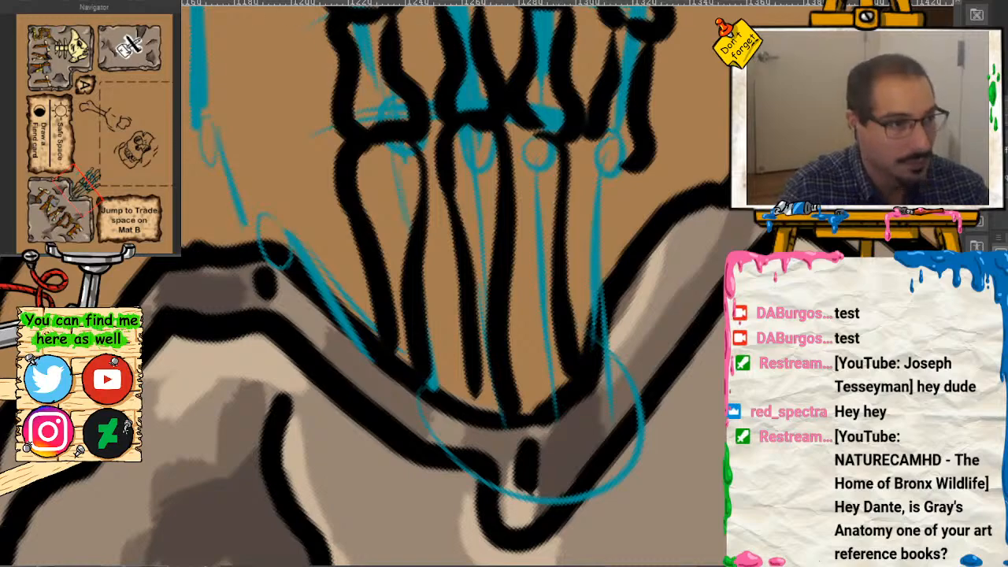
key("ctrl+z")
mouse_move(563, 137)
left_mouse_down()
mouse_move(529, 139)
mouse_move(535, 338)
mouse_move(551, 405)
left_mouse_up()
mouse_move(526, 197)
left_mouse_down()
mouse_move(522, 169)
mouse_move(563, 136)
mouse_move(583, 213)
mouse_move(586, 384)
left_mouse_up()
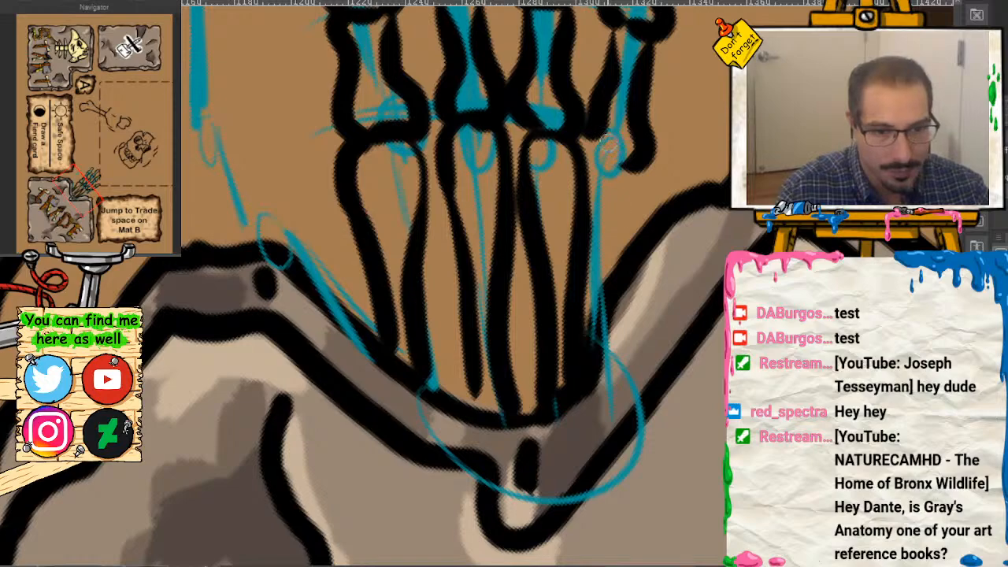
mouse_move(606, 145)
left_mouse_down()
mouse_move(590, 178)
mouse_move(602, 155)
mouse_move(629, 167)
mouse_move(634, 256)
left_mouse_up()
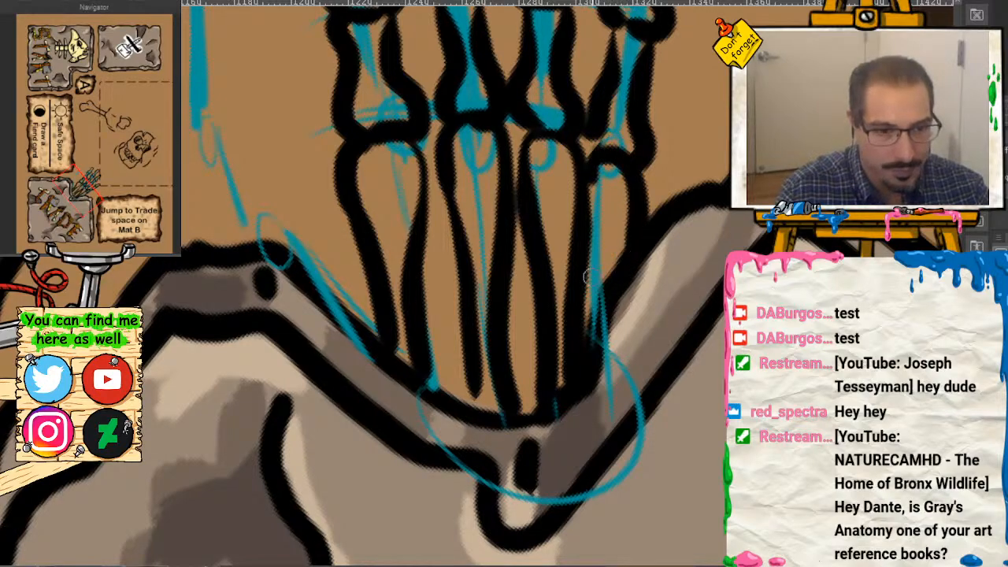
left_click_drag(445, 176, 473, 423)
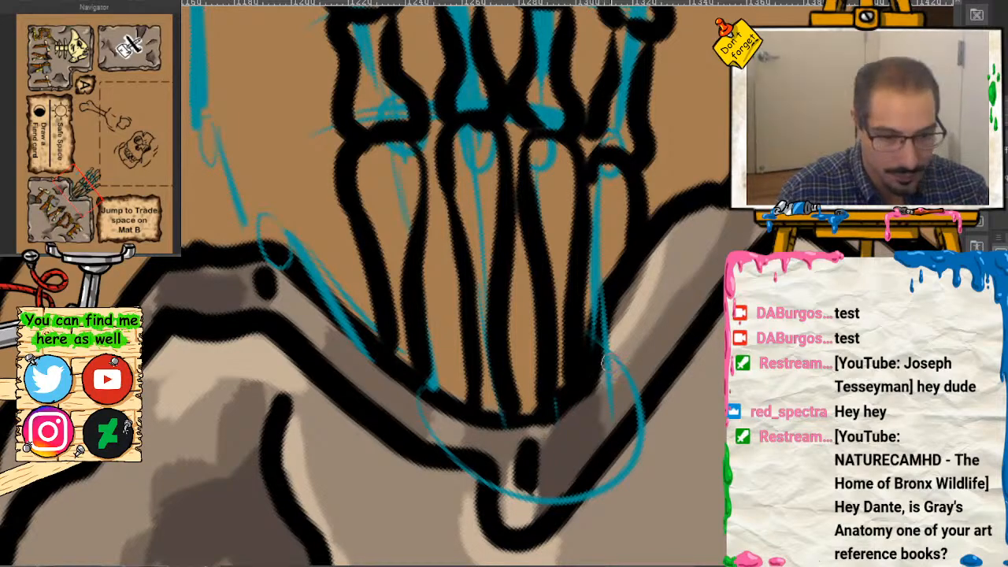
Step: Ink the thumb's segments in black down to the TRADE stone's edge and hide the blue guide sketch
left_click(71, 173)
left_click_drag(71, 173, 71, 171)
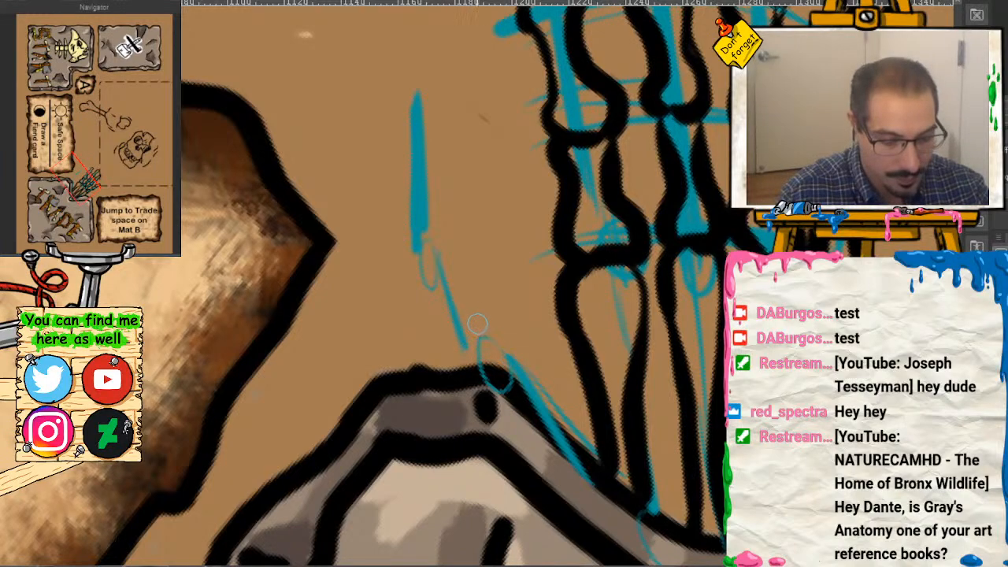
mouse_move(473, 362)
left_mouse_down()
mouse_move(486, 339)
mouse_move(505, 341)
mouse_move(540, 398)
left_mouse_up()
mouse_move(518, 350)
left_mouse_down()
mouse_move(449, 343)
mouse_move(396, 284)
mouse_move(396, 254)
mouse_move(419, 231)
mouse_move(454, 241)
mouse_move(479, 341)
left_mouse_up()
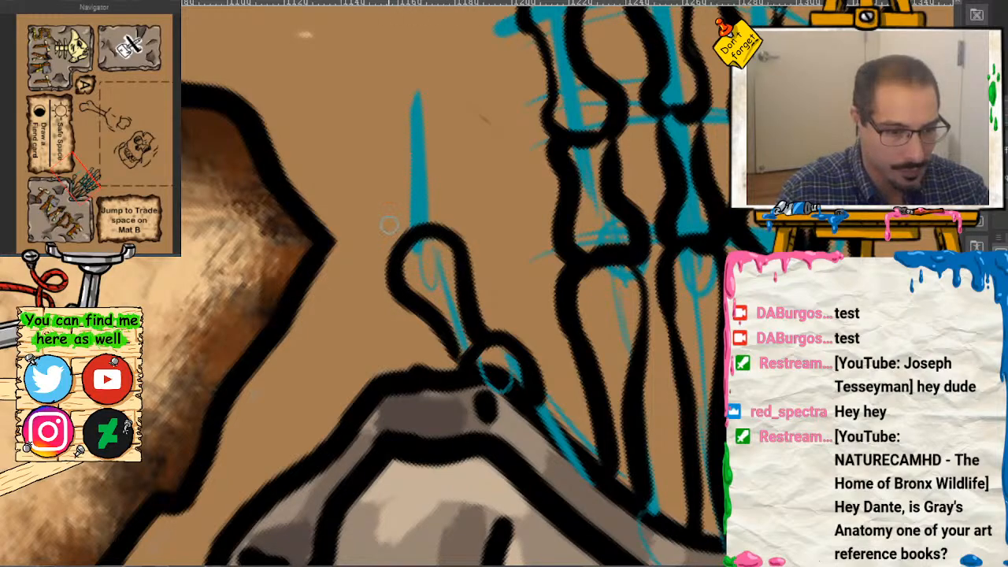
mouse_move(394, 249)
left_mouse_down()
mouse_move(379, 213)
mouse_move(400, 82)
mouse_move(418, 64)
mouse_move(434, 70)
mouse_move(444, 173)
mouse_move(461, 214)
left_mouse_up()
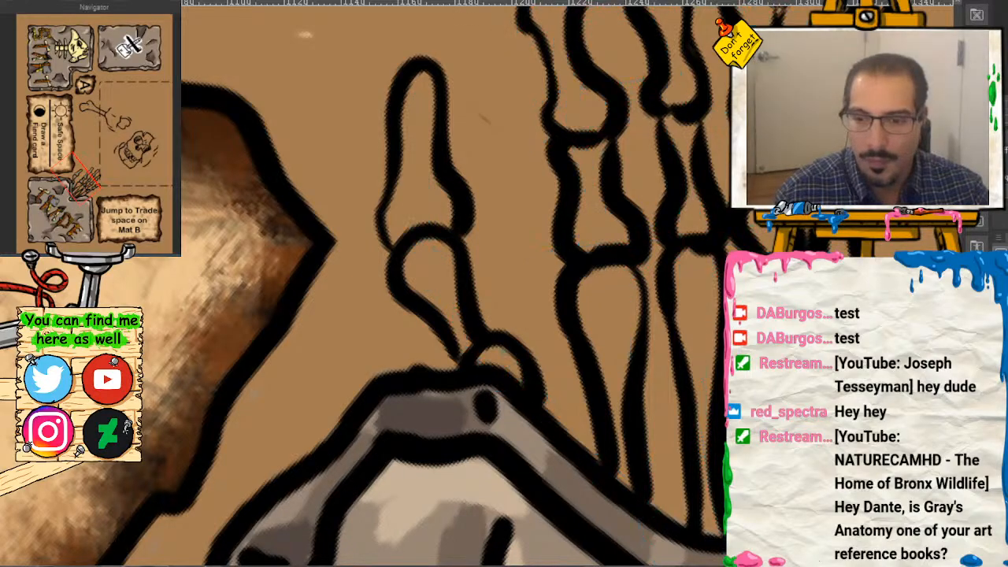
Step: Begin a small black bone below the stone with the cleaver icon, inking one curve of its knobbed end above the dashed line
scroll(453, 283, "down", 4)
scroll(453, 283, "down", 2)
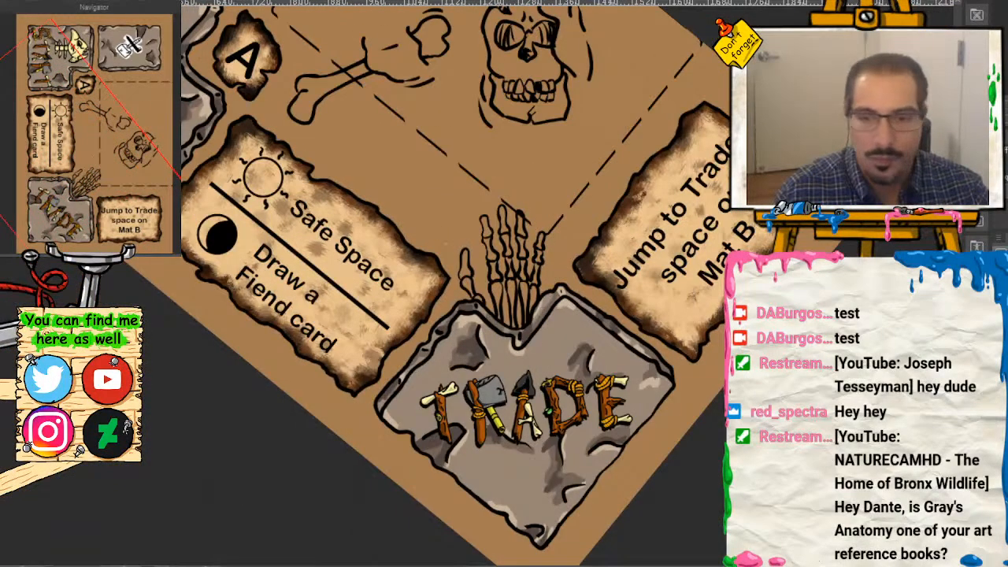
left_click_drag(130, 46, 167, 85)
scroll(544, 264, "up", 5)
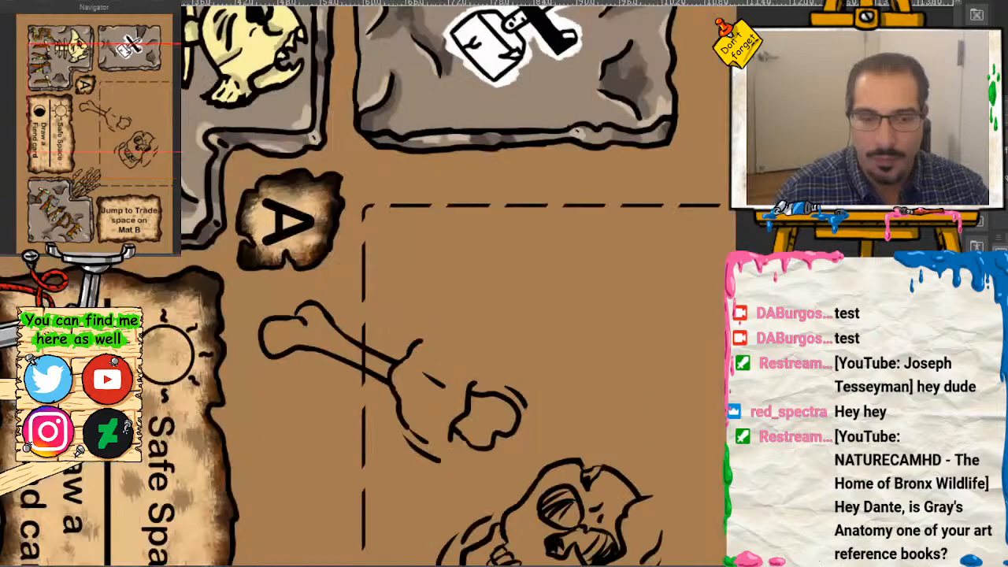
left_click_drag(126, 116, 135, 102)
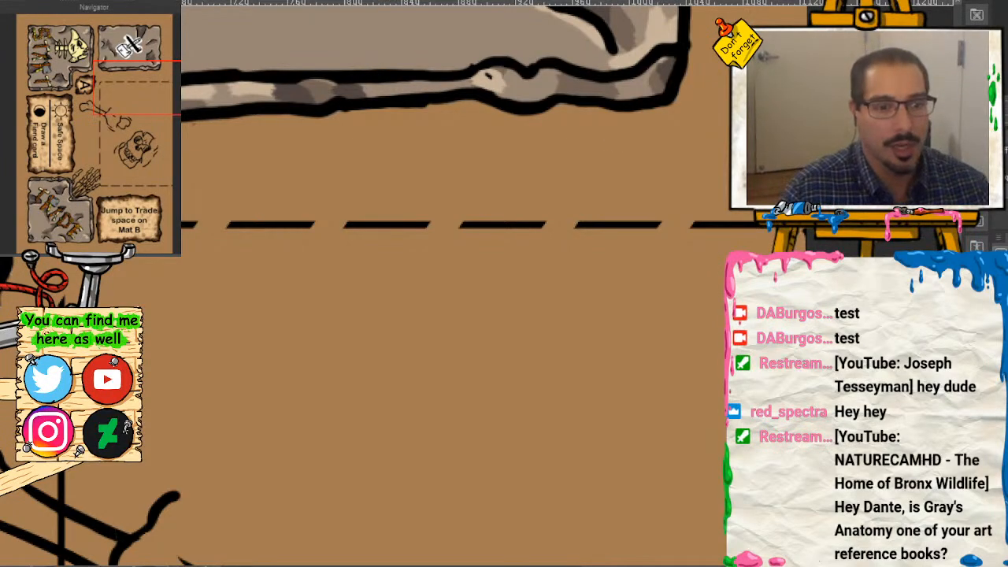
mouse_move(567, 192)
left_mouse_down()
mouse_move(561, 251)
mouse_move(526, 356)
left_mouse_up()
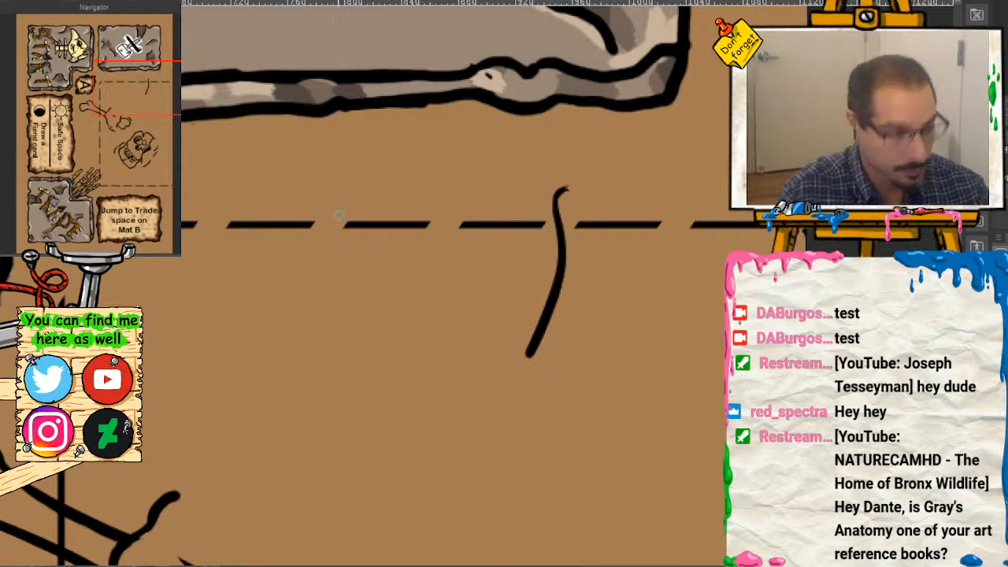
key("ctrl+z")
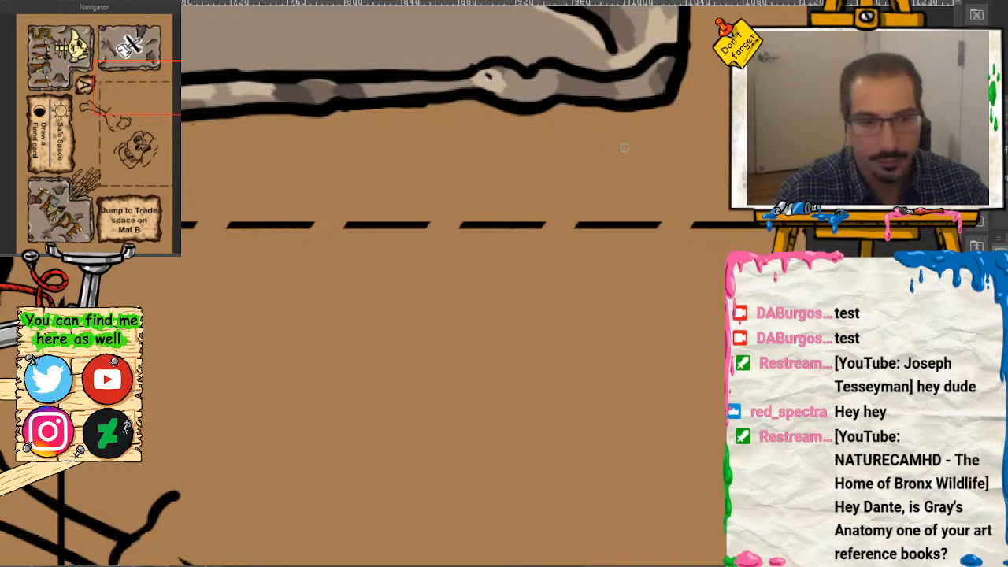
mouse_move(625, 151)
left_mouse_down()
mouse_move(600, 145)
mouse_move(593, 176)
left_mouse_up()
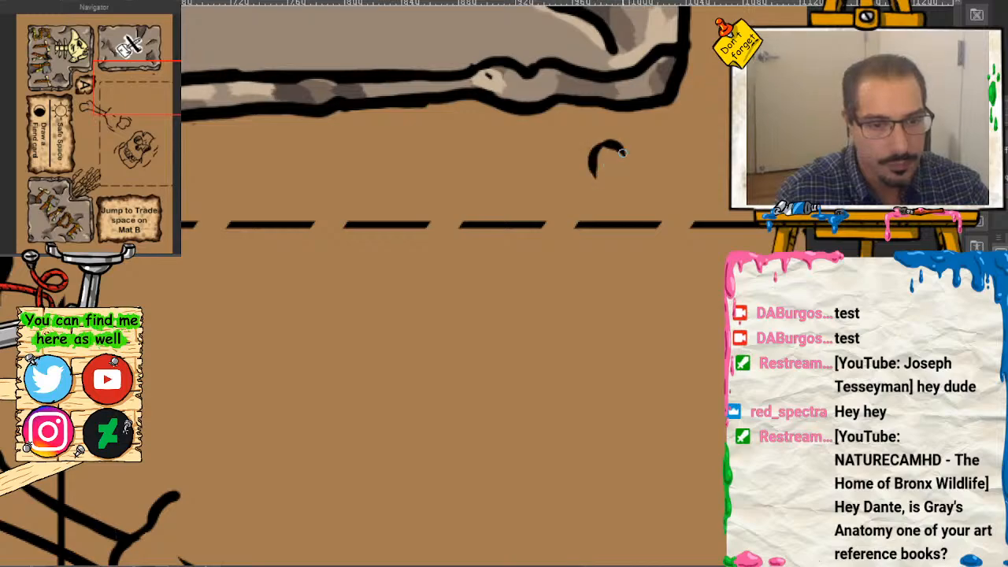
mouse_move(650, 155)
left_mouse_down()
mouse_move(648, 197)
mouse_move(567, 348)
left_mouse_up()
mouse_move(593, 172)
left_mouse_down()
mouse_move(554, 311)
mouse_move(507, 383)
mouse_move(549, 431)
mouse_move(576, 420)
mouse_move(588, 387)
mouse_move(570, 339)
left_mouse_up()
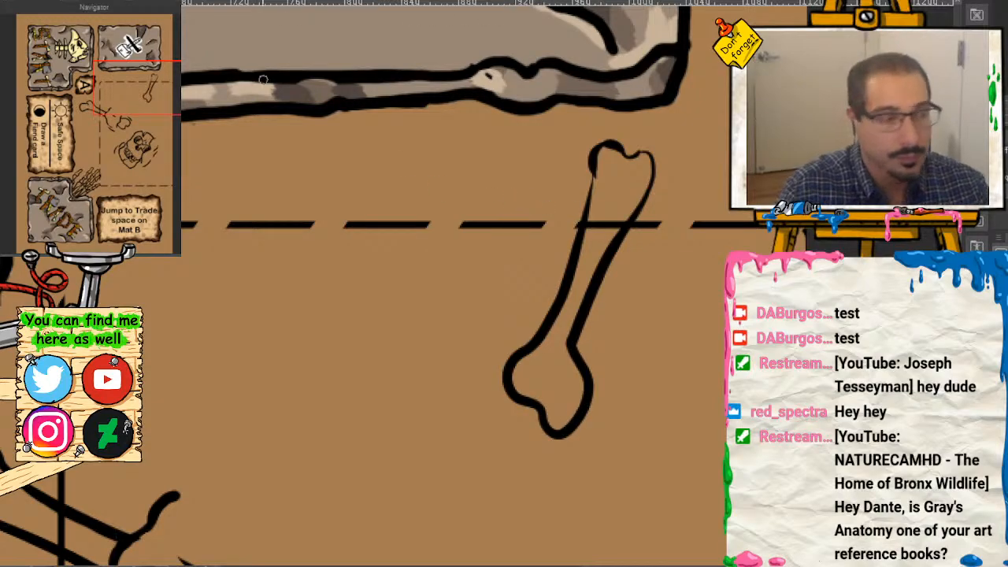
key("ctrl+z")
key("ctrl+z")
key("ctrl+z")
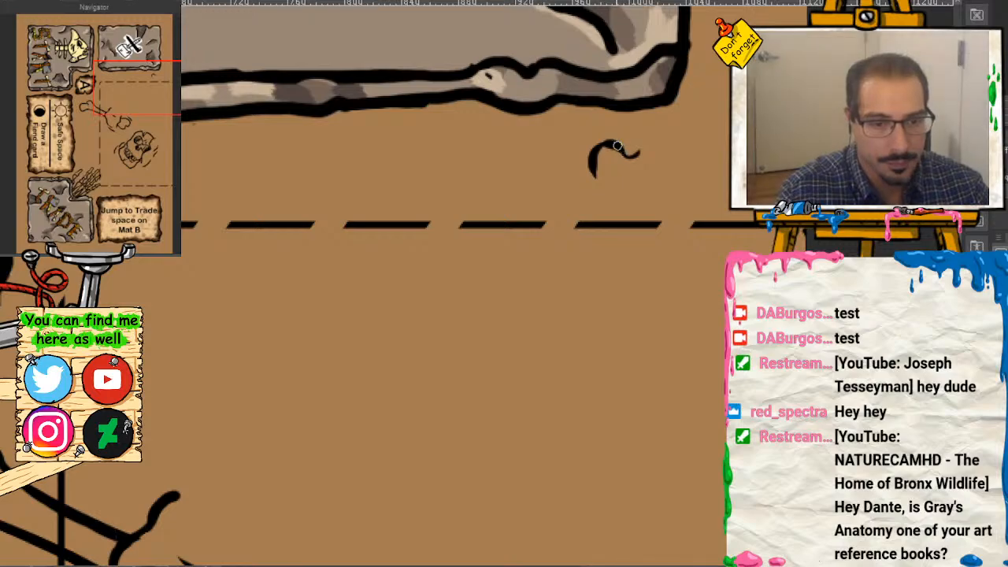
Step: Ink the rest of the small bone's knob, its shaft crossing the dashed line, and the ground line with a short mound arc below it
mouse_move(629, 167)
left_mouse_down()
mouse_move(639, 154)
mouse_move(667, 162)
mouse_move(619, 226)
mouse_move(587, 343)
left_mouse_up()
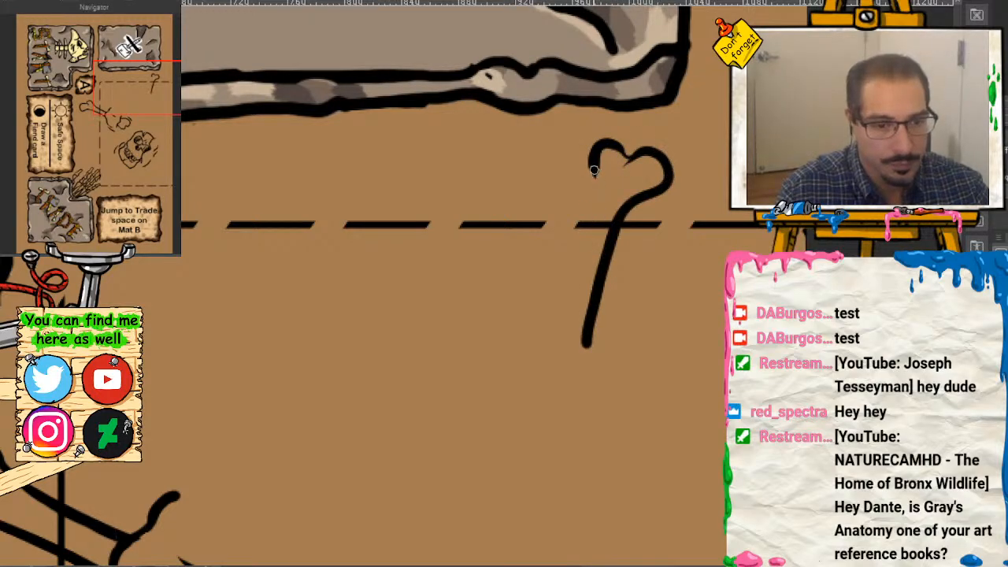
mouse_move(594, 170)
left_mouse_down()
mouse_move(570, 310)
mouse_move(551, 347)
mouse_move(599, 346)
mouse_move(627, 360)
left_mouse_up()
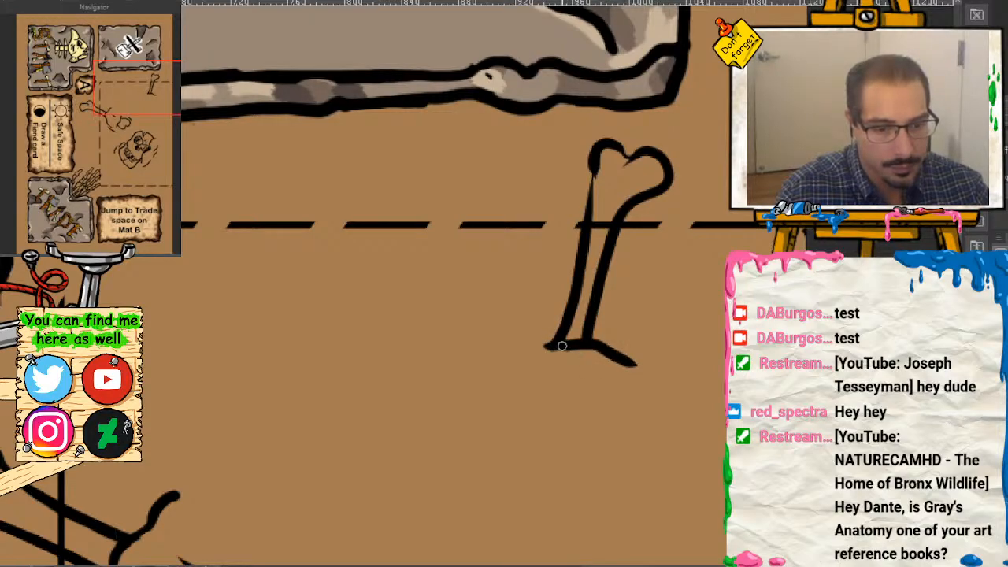
mouse_move(561, 346)
left_mouse_down()
mouse_move(517, 348)
mouse_move(562, 406)
left_mouse_up()
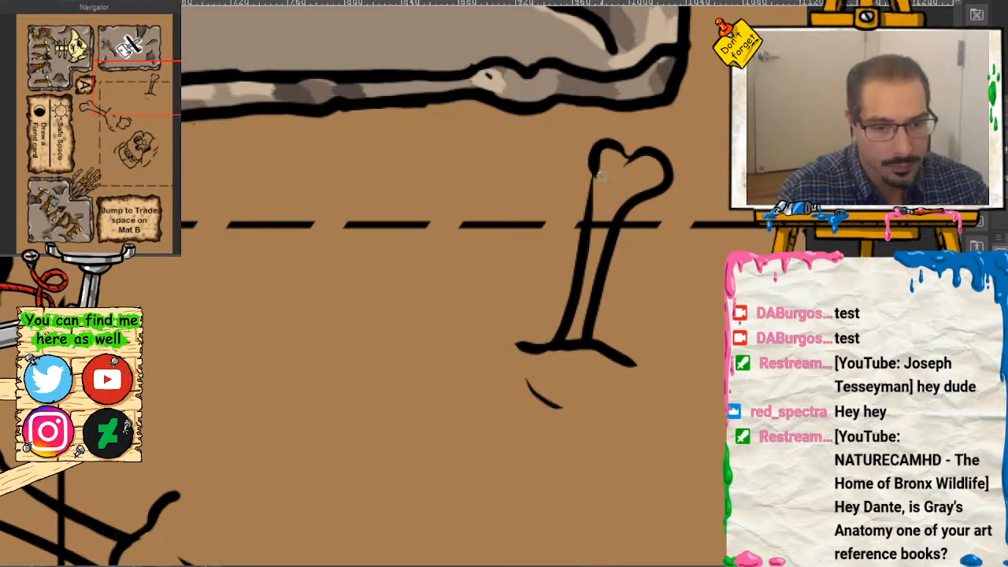
Step: Thicken the line beneath the small bone's knob and add two short curved accent marks on the knob's outer side
left_click_drag(594, 162, 593, 200)
left_click_drag(685, 152, 682, 195)
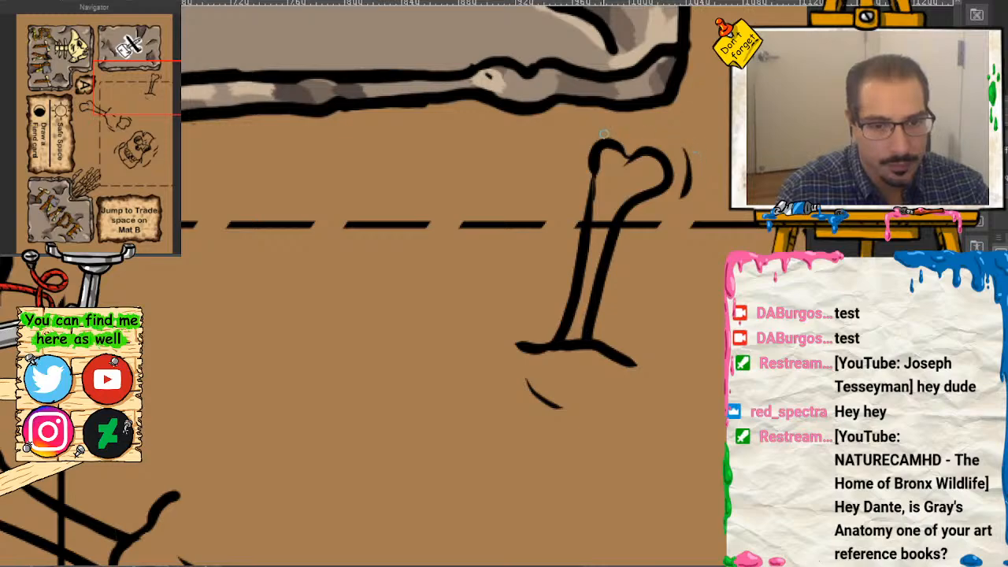
left_click_drag(581, 132, 565, 184)
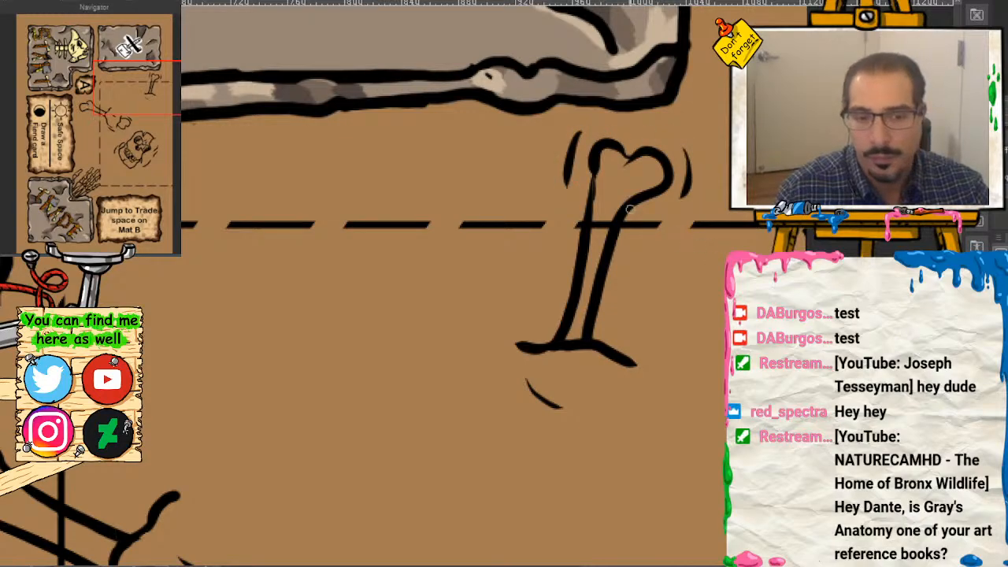
key("ctrl+z")
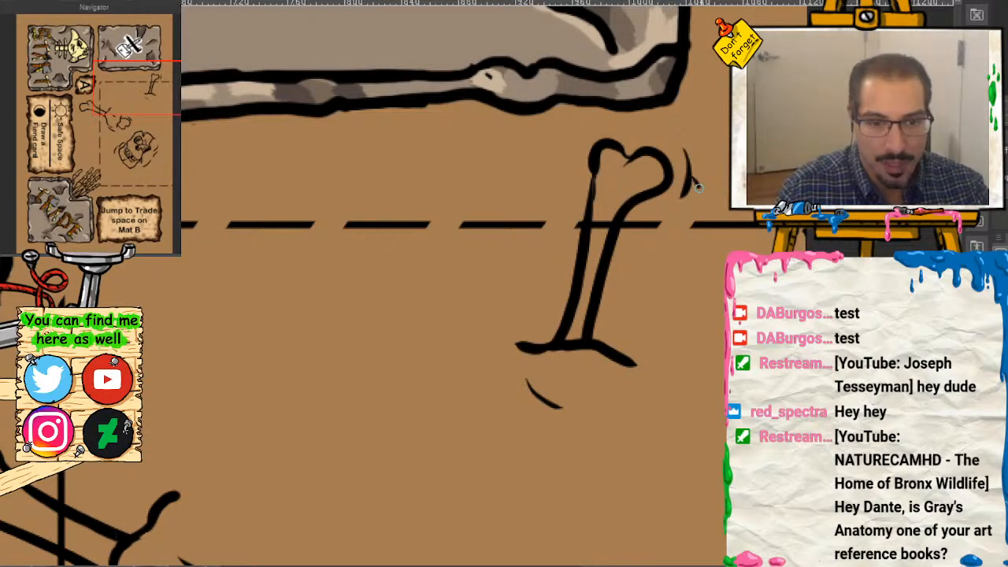
left_click_drag(697, 187, 699, 203)
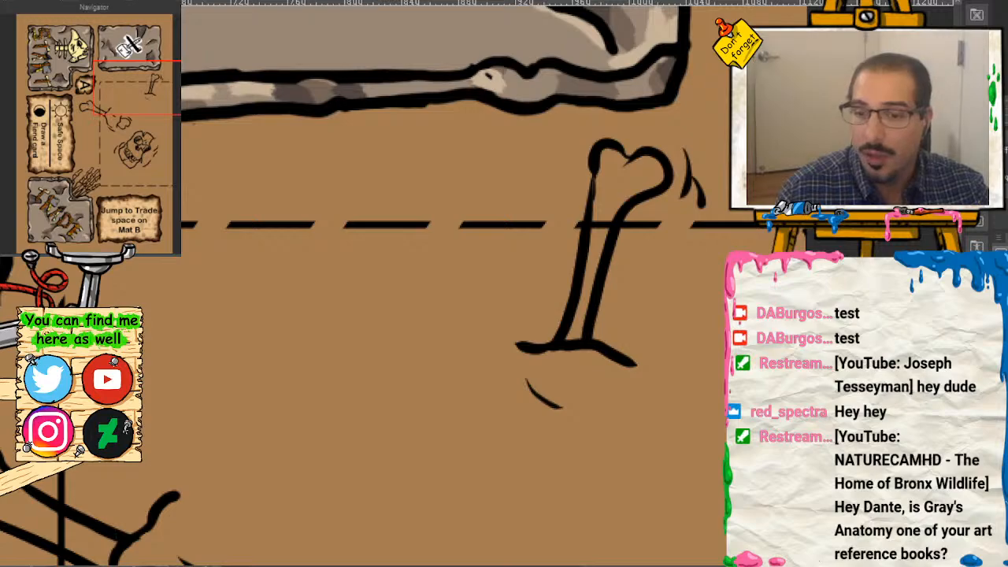
Step: Examine the whole mat to check how the new bone, long bone, skull and skeletal hand fit around the stones and scrolls
key("ctrl+minus")
key("ctrl+minus")
key("ctrl+minus")
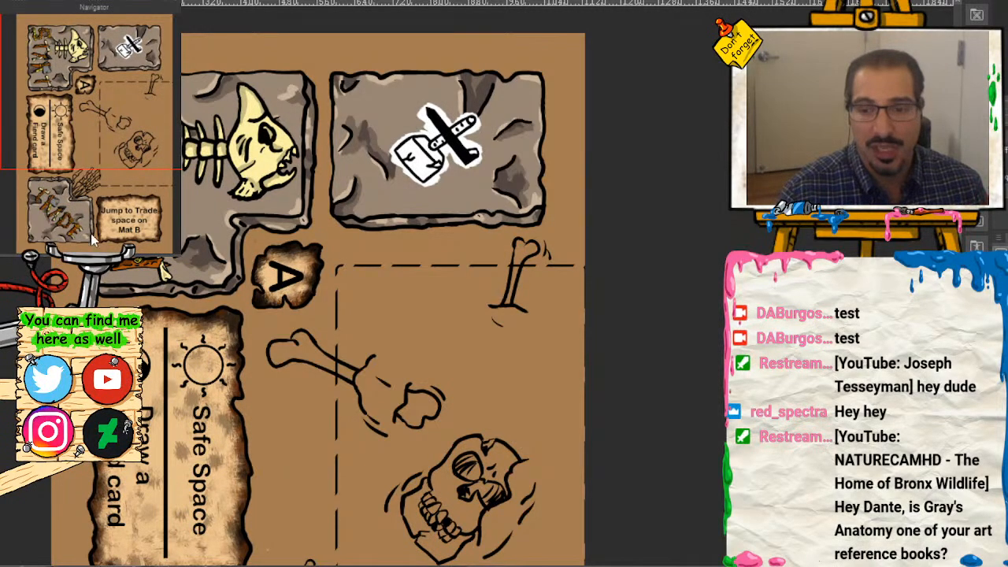
left_click(152, 254)
left_click_drag(148, 101, 78, 68)
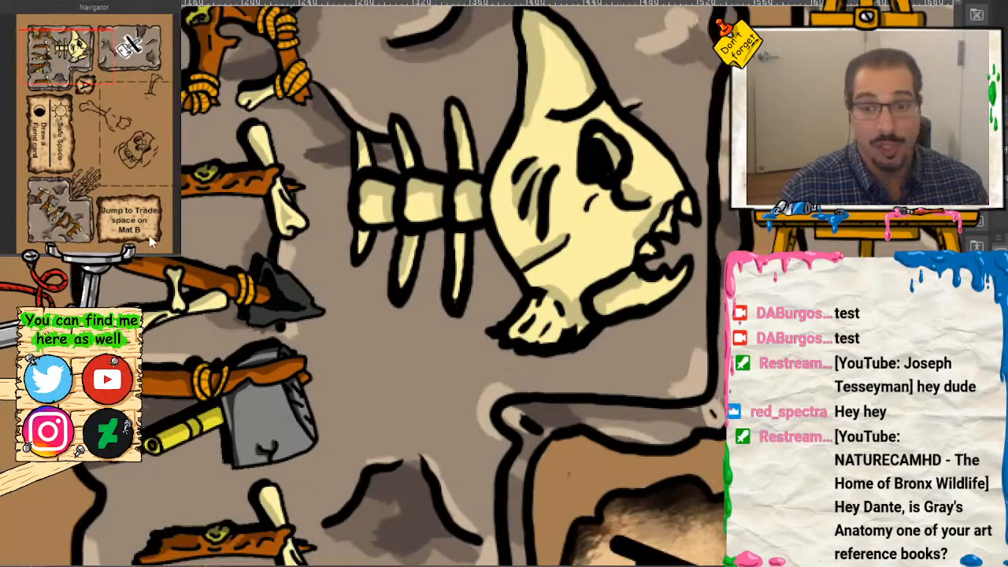
scroll(132, 224, "down", 3)
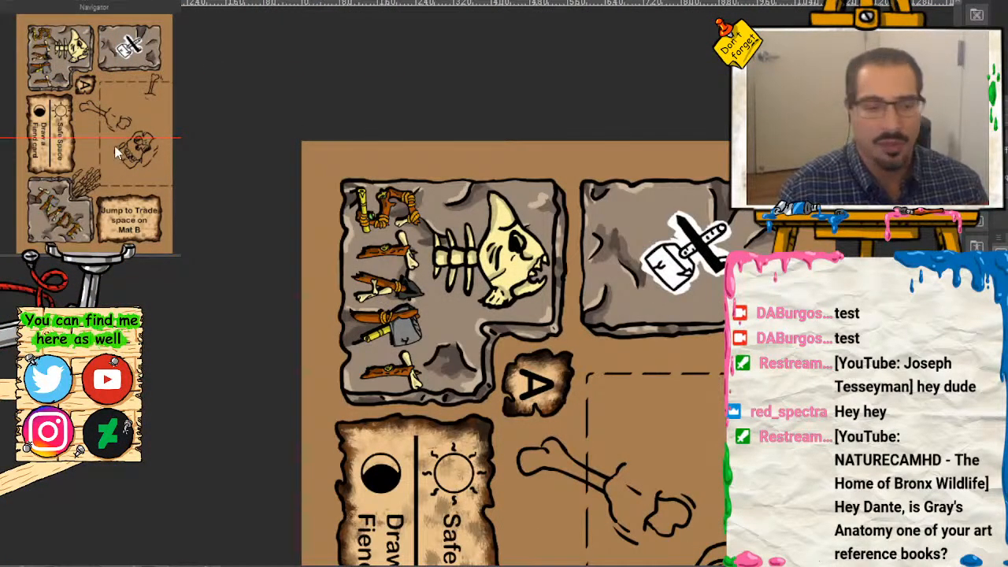
scroll(115, 145, "up", 3)
scroll(118, 186, "down", 4)
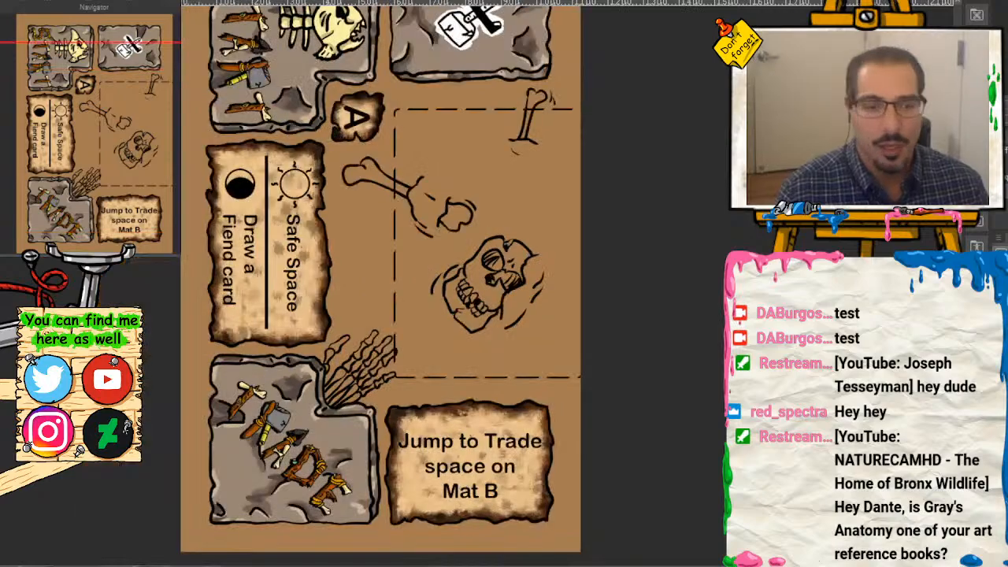
scroll(141, 225, "up", 3)
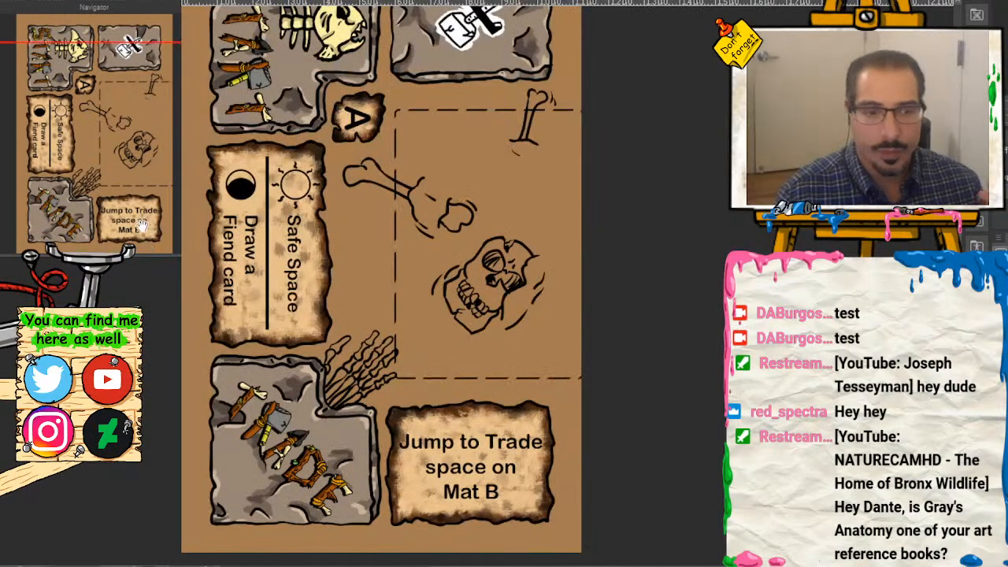
Step: Examine the START and cleaver stones and the fossil line art around them to check how the background bones read
scroll(118, 110, "up", 3)
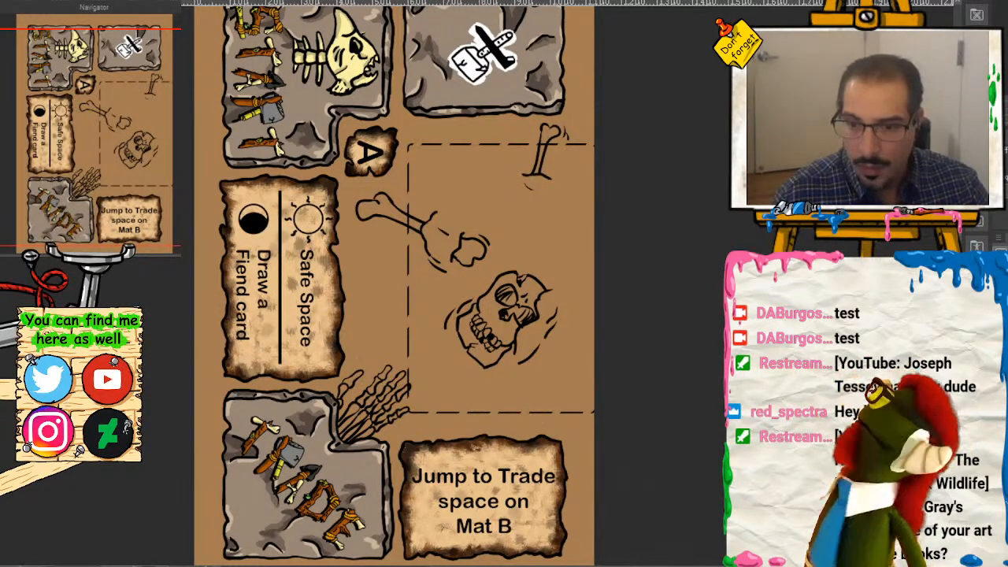
scroll(132, 134, "up", 3)
left_click_drag(132, 134, 133, 85)
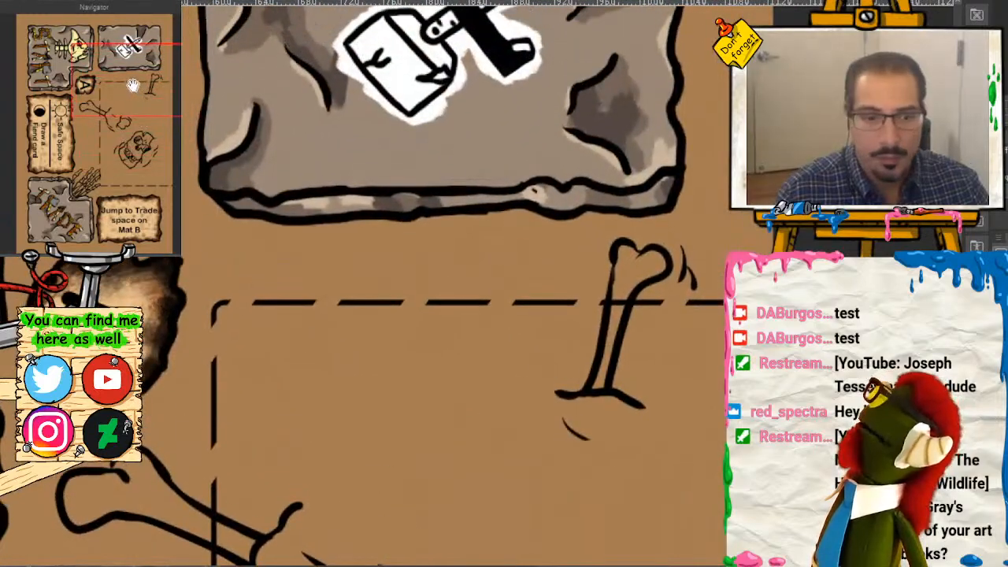
scroll(123, 222, "up", 1)
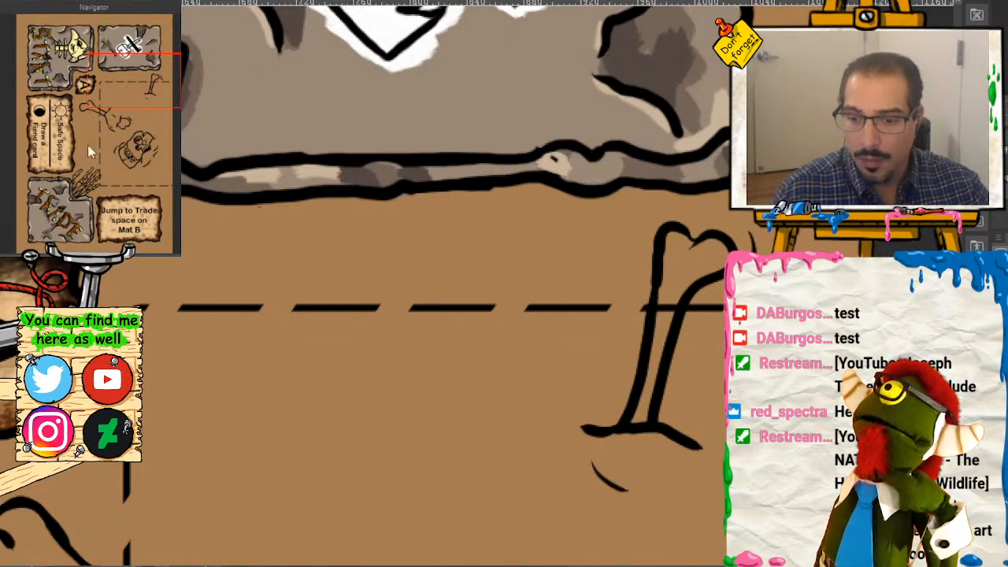
mouse_move(87, 144)
left_mouse_down()
mouse_move(118, 92)
mouse_move(100, 72)
left_mouse_up()
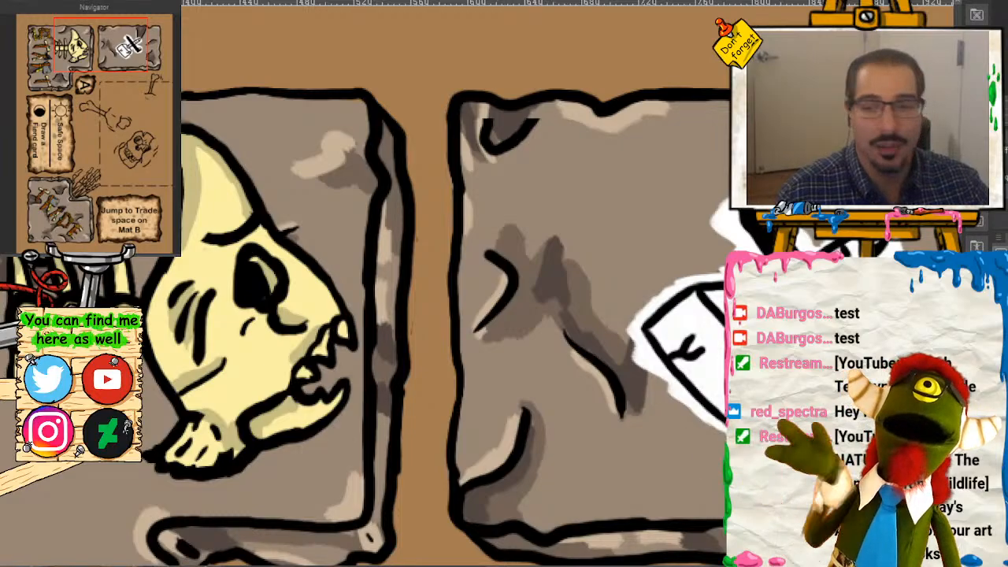
scroll(130, 130, "down", 5)
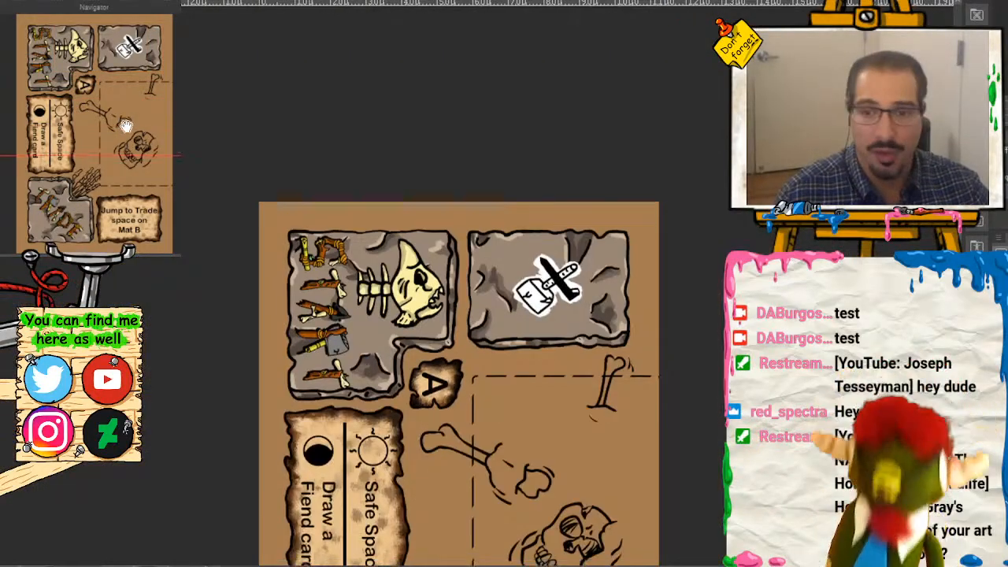
left_click_drag(131, 129, 127, 192)
scroll(472, 287, "up", 3)
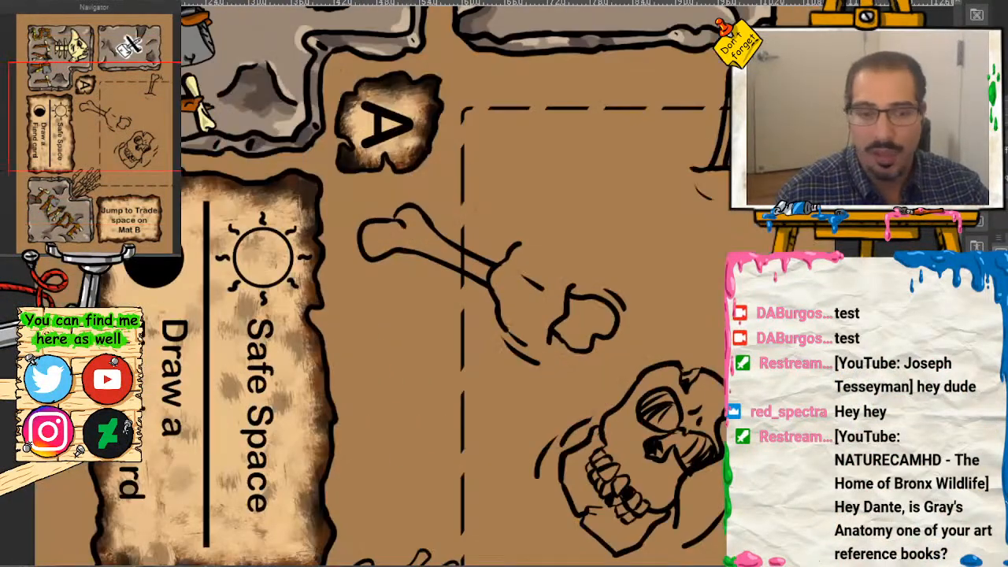
Step: Paint the small upright bone below the cleaver stone pale yellow, filling its knob and shaft inside the outline
left_click_drag(112, 133, 128, 46)
scroll(126, 78, "up", 3)
left_click_drag(120, 118, 108, 114)
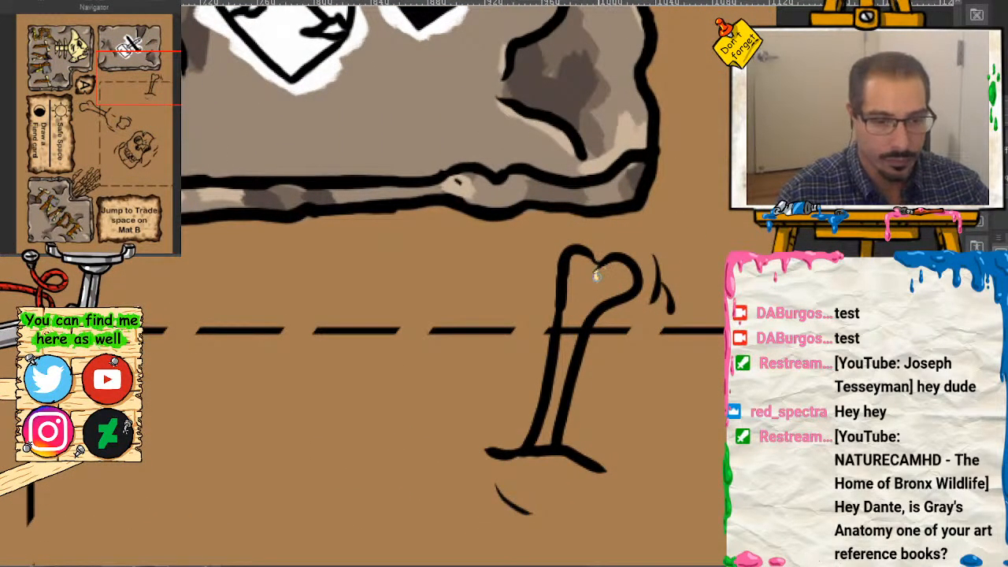
mouse_move(596, 273)
left_mouse_down()
mouse_move(570, 270)
mouse_move(576, 299)
left_mouse_up()
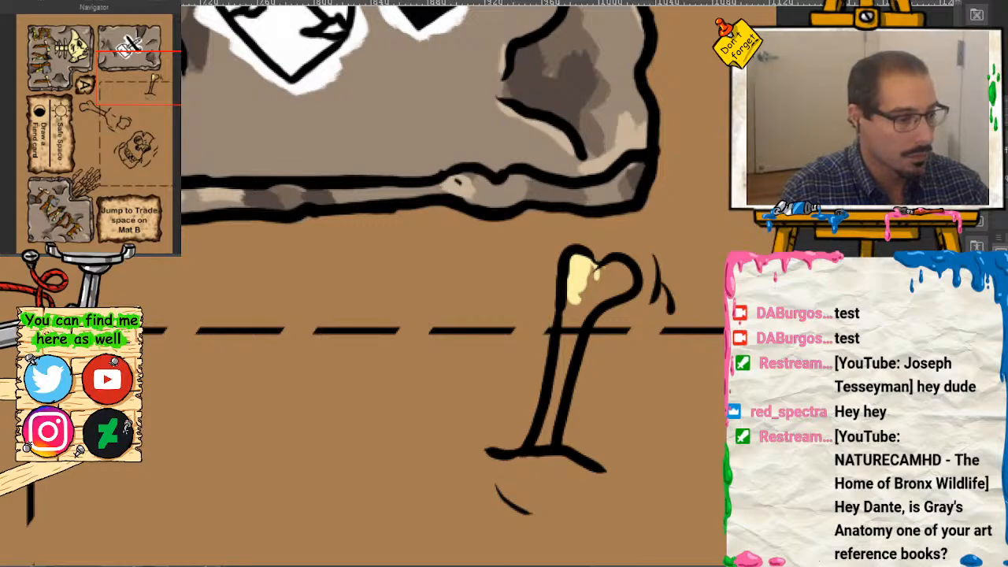
scroll(461, 279, "up", 2)
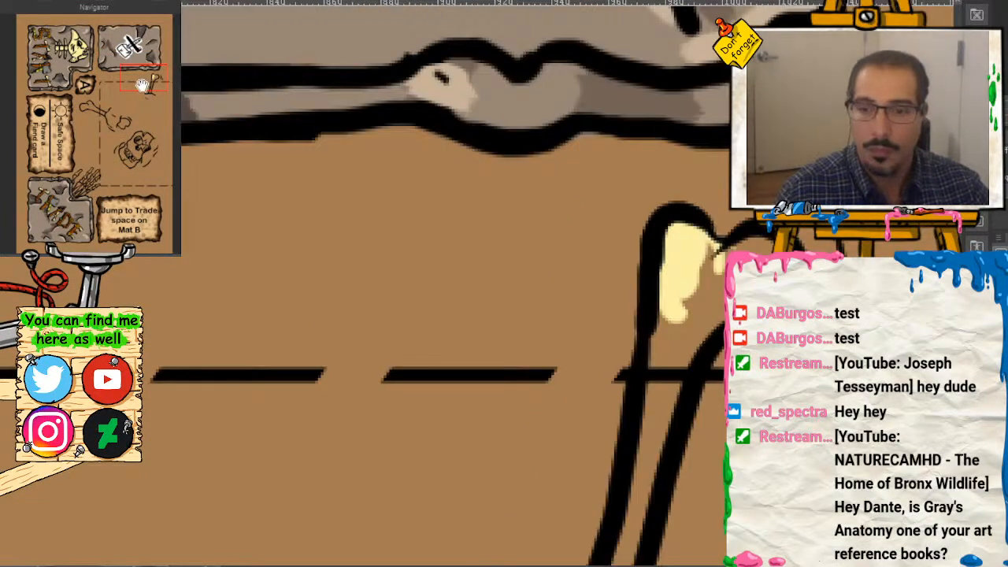
left_click_drag(141, 85, 148, 94)
mouse_move(561, 85)
left_mouse_down()
mouse_move(637, 95)
mouse_move(606, 89)
mouse_move(644, 126)
mouse_move(647, 116)
mouse_move(599, 153)
mouse_move(547, 237)
mouse_move(514, 384)
mouse_move(499, 406)
mouse_move(482, 399)
mouse_move(525, 198)
mouse_move(513, 266)
mouse_move(531, 193)
mouse_move(601, 138)
left_mouse_up()
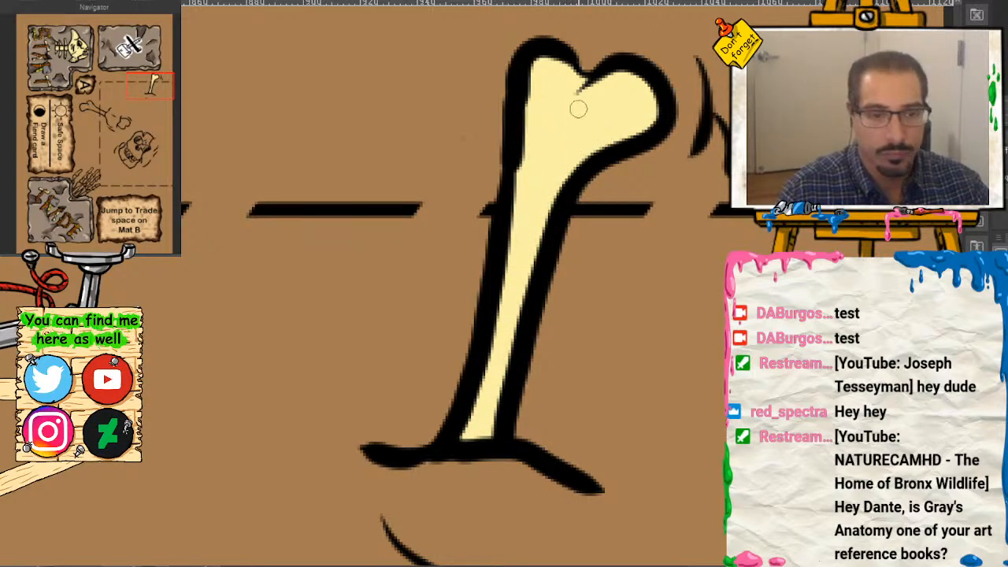
mouse_move(579, 74)
left_mouse_down()
mouse_move(547, 142)
mouse_move(584, 73)
mouse_move(618, 141)
mouse_move(562, 180)
mouse_move(529, 281)
mouse_move(543, 218)
mouse_move(500, 417)
mouse_move(528, 252)
mouse_move(570, 159)
mouse_move(628, 126)
left_mouse_up()
Step: Fill the long bone's knobbed end and shaft with pale yellow, as far as the ground line that buries it
left_click_drag(152, 85, 109, 117)
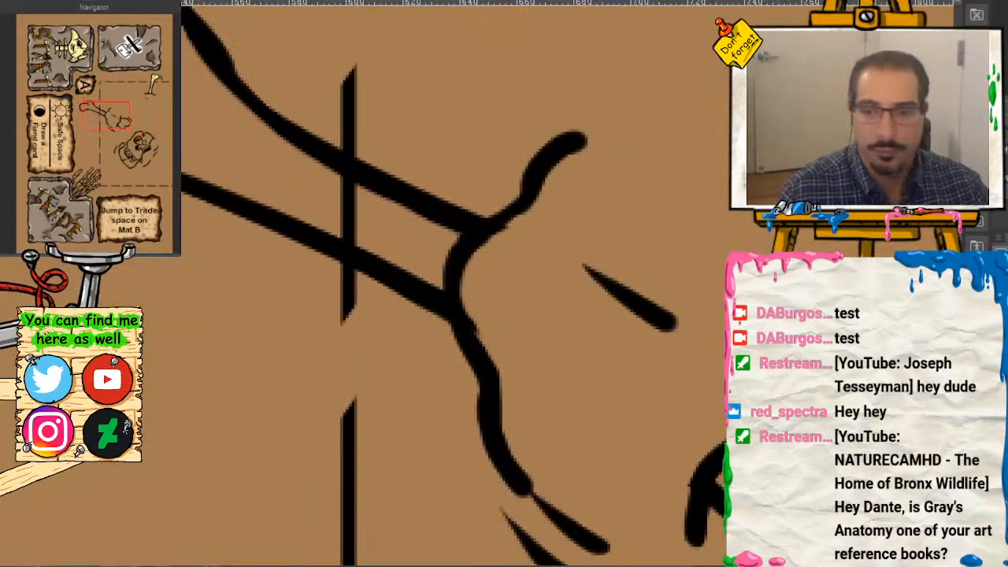
key("ctrl+minus")
mouse_move(296, 165)
left_mouse_down()
mouse_move(216, 186)
mouse_move(212, 212)
mouse_move(228, 241)
mouse_move(289, 172)
mouse_move(281, 162)
mouse_move(303, 148)
left_mouse_up()
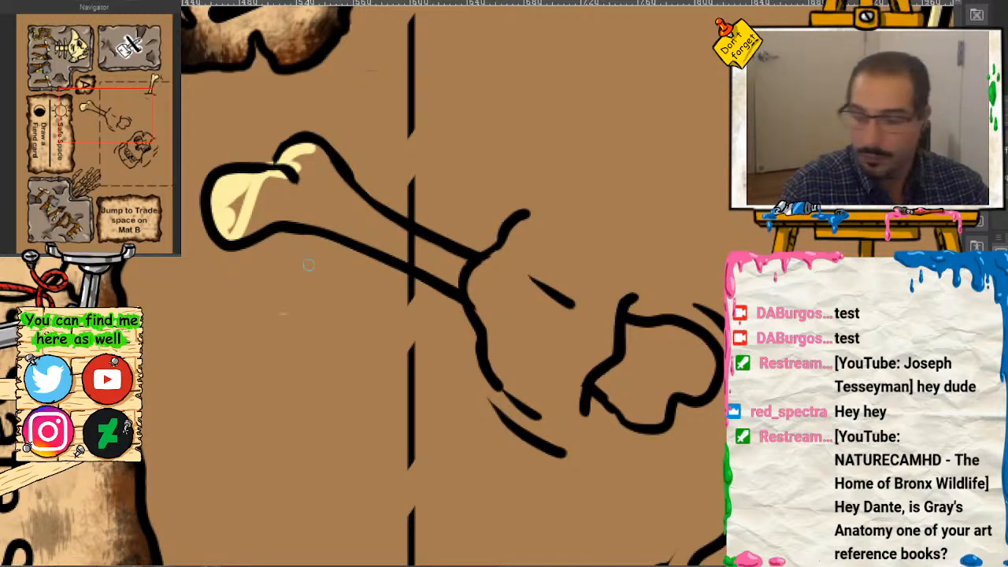
mouse_move(308, 167)
left_mouse_down()
mouse_move(360, 208)
mouse_move(453, 253)
mouse_move(449, 283)
mouse_move(344, 227)
mouse_move(300, 216)
mouse_move(229, 235)
mouse_move(230, 217)
mouse_move(277, 209)
mouse_move(310, 162)
mouse_move(315, 204)
mouse_move(339, 221)
mouse_move(368, 214)
mouse_move(426, 257)
left_mouse_up()
Step: Shade the long bone in grayish beige around the knob's notch, across the knobbed end and where the shaft enters the ground
mouse_move(339, 196)
left_mouse_down()
mouse_move(285, 161)
mouse_move(291, 185)
left_mouse_up()
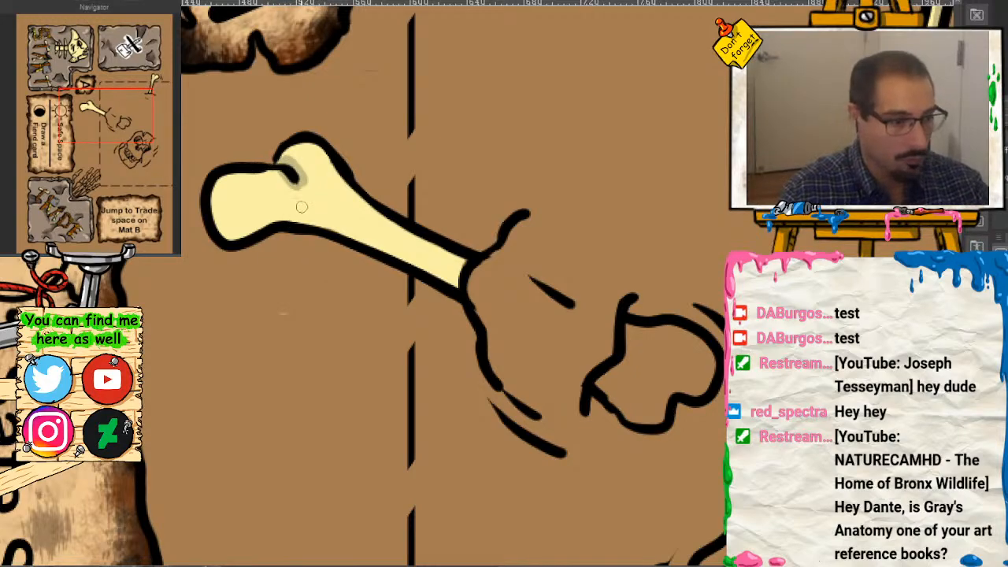
mouse_move(290, 173)
left_mouse_down()
mouse_move(282, 175)
mouse_move(309, 196)
left_mouse_up()
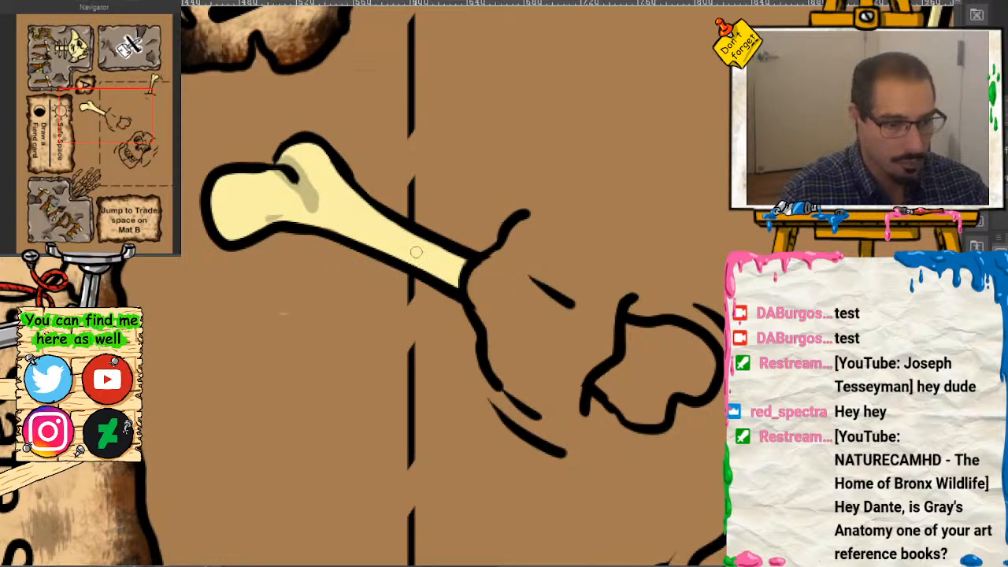
left_click_drag(437, 254, 444, 260)
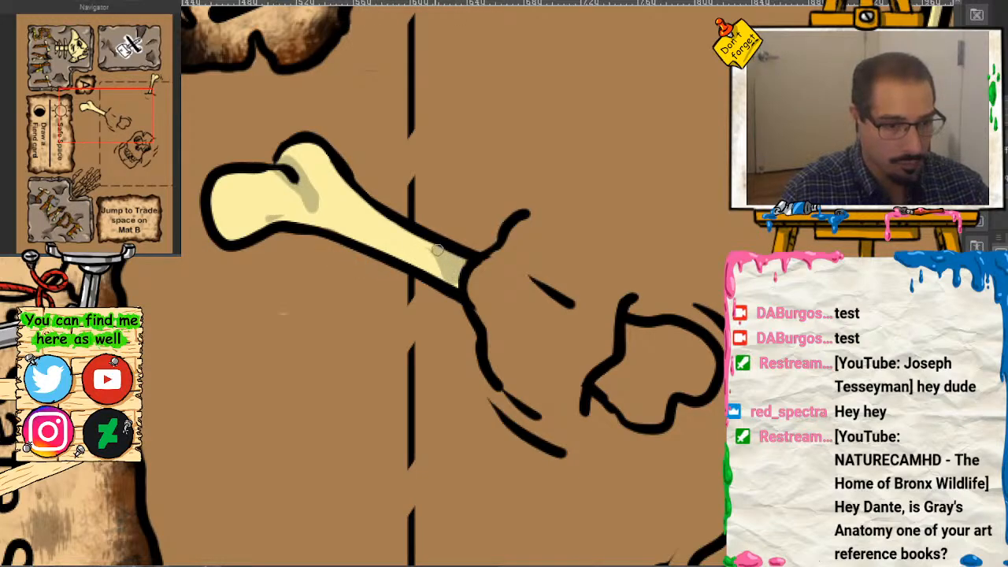
mouse_move(274, 217)
left_mouse_down()
mouse_move(237, 211)
mouse_move(227, 193)
mouse_move(254, 219)
left_mouse_up()
left_click_drag(340, 170, 351, 211)
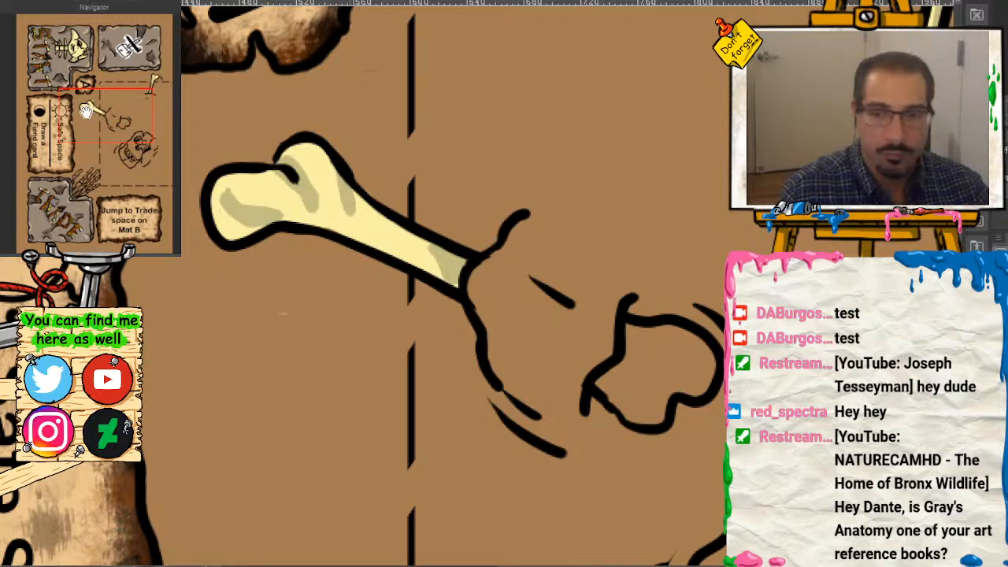
Step: Paint the long bone's exposed far knob pale yellow and shade its ground-side edge and centre in grayish beige
left_click_drag(88, 113, 114, 118)
mouse_move(558, 289)
left_mouse_down()
mouse_move(595, 300)
mouse_move(617, 320)
mouse_move(535, 315)
mouse_move(510, 349)
mouse_move(535, 381)
mouse_move(568, 378)
mouse_move(578, 356)
mouse_move(614, 353)
mouse_move(618, 327)
mouse_move(609, 347)
mouse_move(607, 330)
mouse_move(560, 317)
mouse_move(534, 363)
left_mouse_up()
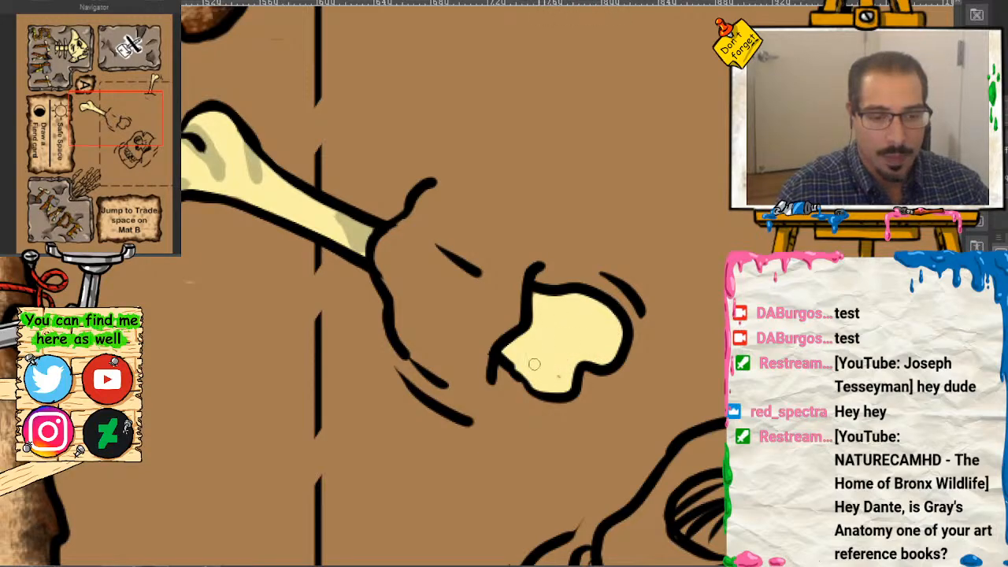
mouse_move(534, 309)
left_mouse_down()
mouse_move(557, 300)
mouse_move(510, 347)
left_mouse_up()
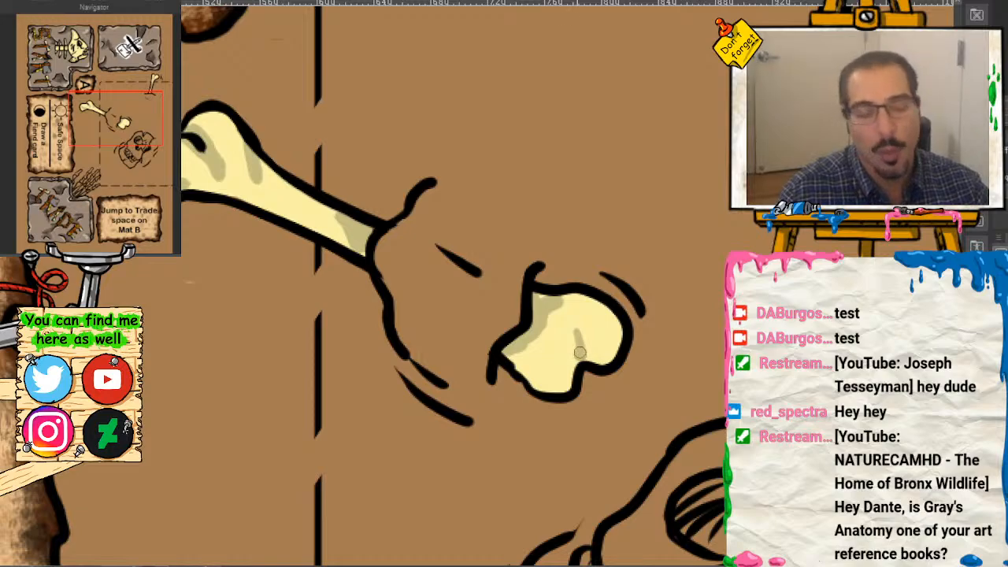
mouse_move(580, 353)
left_mouse_down()
mouse_move(554, 309)
mouse_move(534, 306)
mouse_move(550, 308)
mouse_move(542, 354)
mouse_move(530, 344)
mouse_move(558, 373)
mouse_move(527, 341)
mouse_move(539, 292)
mouse_move(535, 361)
mouse_move(534, 334)
mouse_move(551, 377)
left_mouse_up()
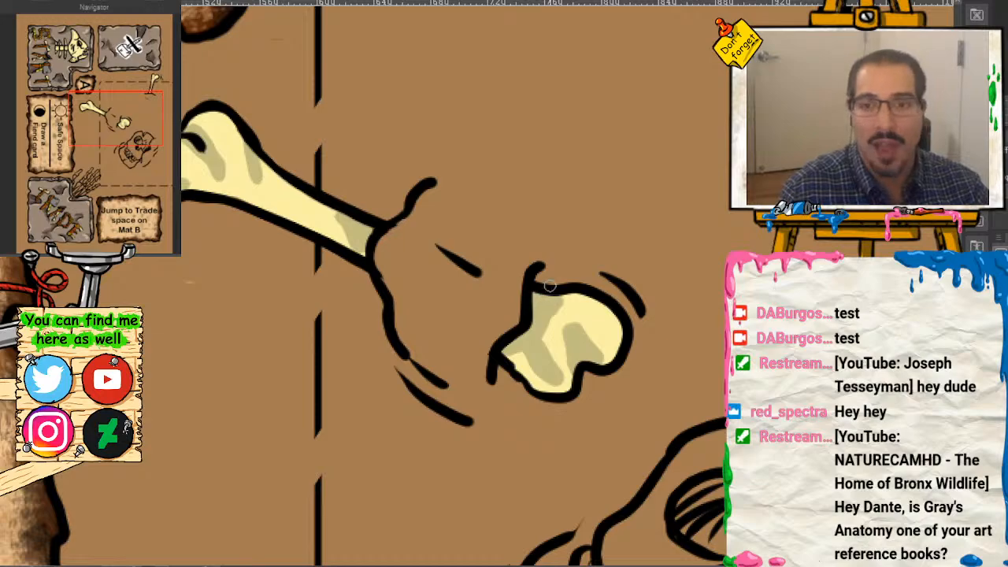
Step: Fill the skull's cranium, face, teeth and jaw with pale yellow inside the black outline
left_click_drag(94, 118, 105, 152)
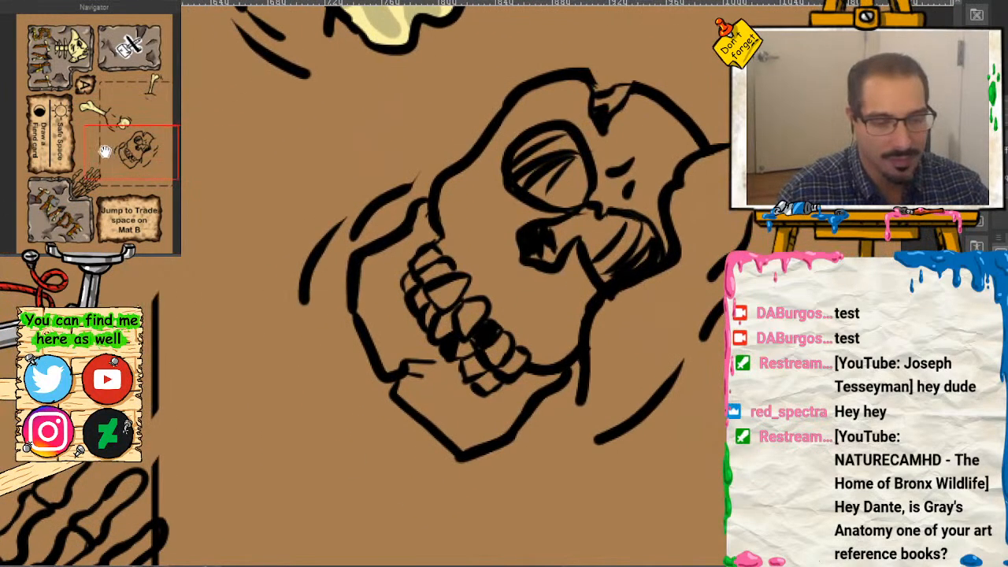
mouse_move(616, 96)
left_mouse_down()
mouse_move(603, 110)
mouse_move(633, 88)
mouse_move(697, 146)
mouse_move(666, 188)
mouse_move(658, 251)
mouse_move(639, 177)
left_mouse_up()
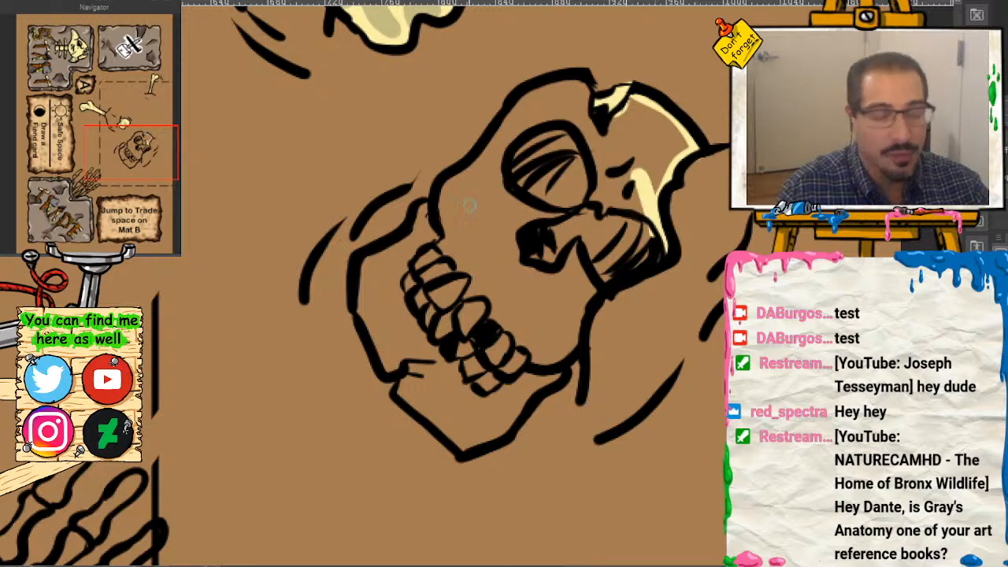
mouse_move(586, 110)
left_mouse_down()
mouse_move(538, 91)
mouse_move(513, 106)
mouse_move(444, 196)
mouse_move(436, 226)
mouse_move(447, 210)
mouse_move(424, 210)
mouse_move(398, 248)
mouse_move(361, 269)
mouse_move(383, 360)
mouse_move(430, 358)
mouse_move(420, 384)
mouse_move(406, 386)
mouse_move(476, 430)
left_mouse_up()
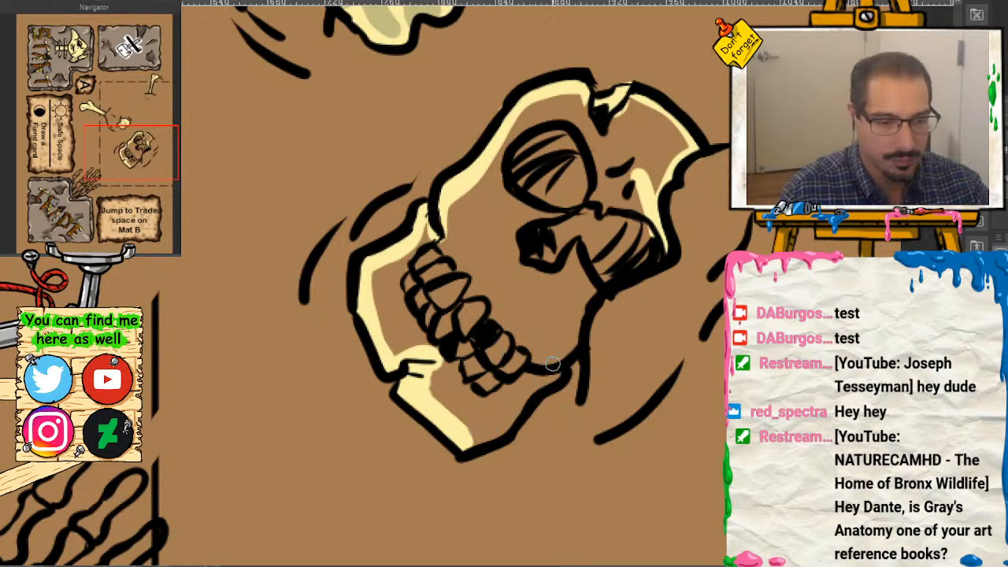
mouse_move(552, 364)
left_mouse_down()
mouse_move(469, 443)
mouse_move(517, 400)
mouse_move(453, 408)
mouse_move(474, 286)
mouse_move(438, 263)
mouse_move(413, 263)
mouse_move(391, 288)
mouse_move(383, 264)
mouse_move(392, 306)
mouse_move(411, 325)
mouse_move(414, 363)
mouse_move(437, 321)
mouse_move(448, 223)
mouse_move(536, 122)
mouse_move(523, 113)
mouse_move(587, 96)
mouse_move(554, 98)
mouse_move(624, 129)
mouse_move(618, 116)
mouse_move(648, 111)
mouse_move(668, 121)
mouse_move(675, 143)
mouse_move(652, 176)
mouse_move(647, 249)
mouse_move(656, 253)
mouse_move(575, 315)
mouse_move(568, 346)
mouse_move(518, 286)
mouse_move(550, 271)
mouse_move(578, 282)
mouse_move(601, 258)
mouse_move(663, 166)
mouse_move(661, 119)
mouse_move(583, 183)
mouse_move(551, 183)
mouse_move(527, 142)
mouse_move(517, 184)
mouse_move(550, 183)
mouse_move(553, 205)
mouse_move(584, 206)
mouse_move(602, 288)
mouse_move(538, 267)
left_mouse_up()
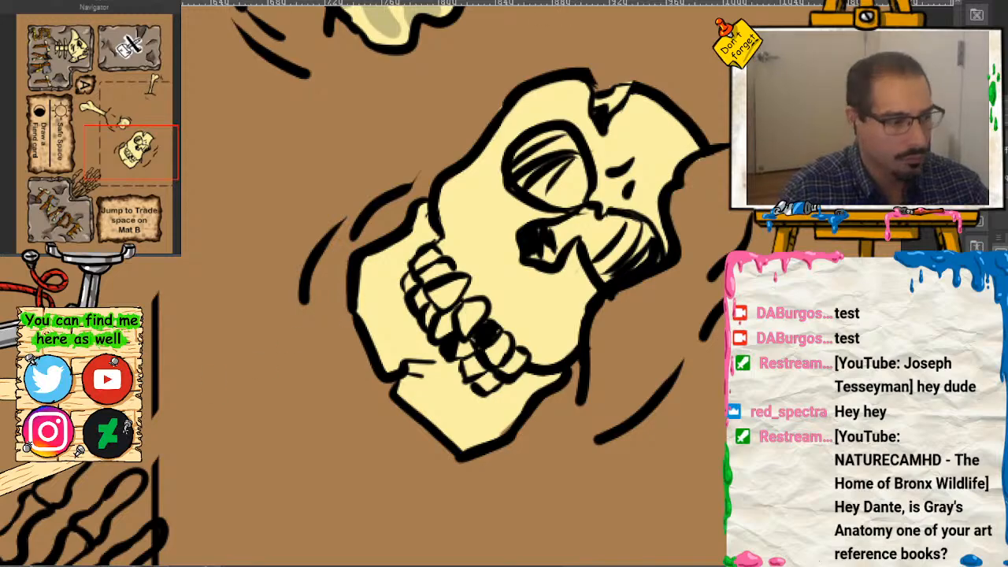
Step: Shade both of the skull's eye sockets, the nasal area and the crack in the cranium with grayish beige
mouse_move(588, 197)
left_mouse_down()
mouse_move(569, 168)
mouse_move(537, 158)
mouse_move(517, 173)
mouse_move(533, 198)
mouse_move(557, 193)
left_mouse_up()
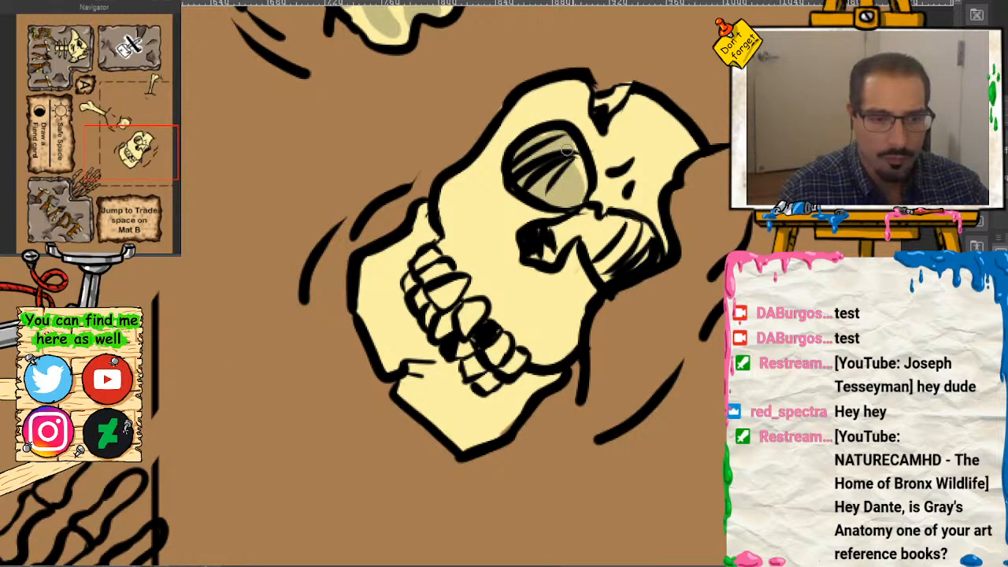
mouse_move(567, 150)
left_mouse_down()
mouse_move(578, 178)
mouse_move(557, 245)
mouse_move(537, 253)
mouse_move(588, 214)
mouse_move(608, 270)
mouse_move(598, 256)
mouse_move(618, 238)
mouse_move(610, 225)
mouse_move(635, 221)
mouse_move(601, 274)
left_mouse_up()
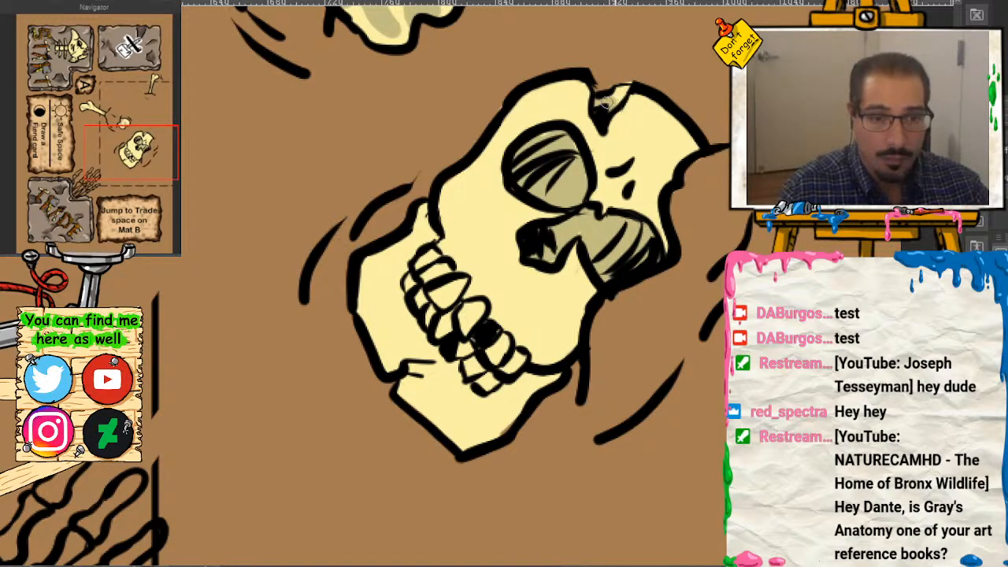
left_click_drag(604, 100, 613, 106)
Step: Add grayish beige shadows to the skull's teeth, cheekbones, jaw and forehead edge
left_click_drag(460, 340, 457, 337)
mouse_move(437, 282)
left_mouse_down()
mouse_move(416, 277)
mouse_move(433, 316)
mouse_move(482, 368)
mouse_move(500, 364)
left_mouse_up()
mouse_move(458, 183)
left_mouse_down()
mouse_move(466, 229)
mouse_move(470, 179)
mouse_move(461, 202)
left_mouse_up()
mouse_move(380, 269)
left_mouse_down()
mouse_move(395, 350)
mouse_move(441, 370)
mouse_move(415, 372)
mouse_move(471, 433)
left_mouse_up()
left_click_drag(579, 265, 584, 315)
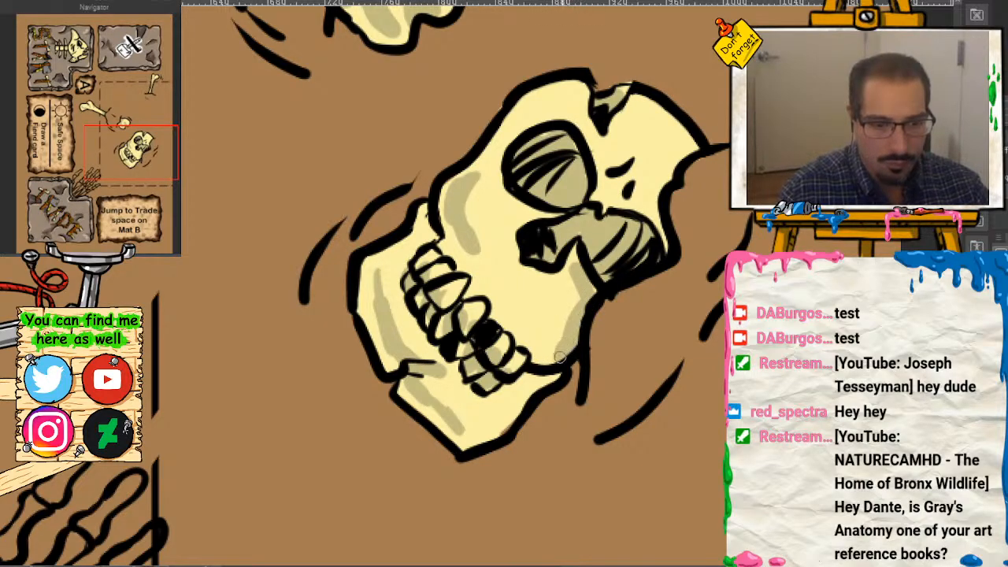
left_click_drag(541, 382, 496, 417)
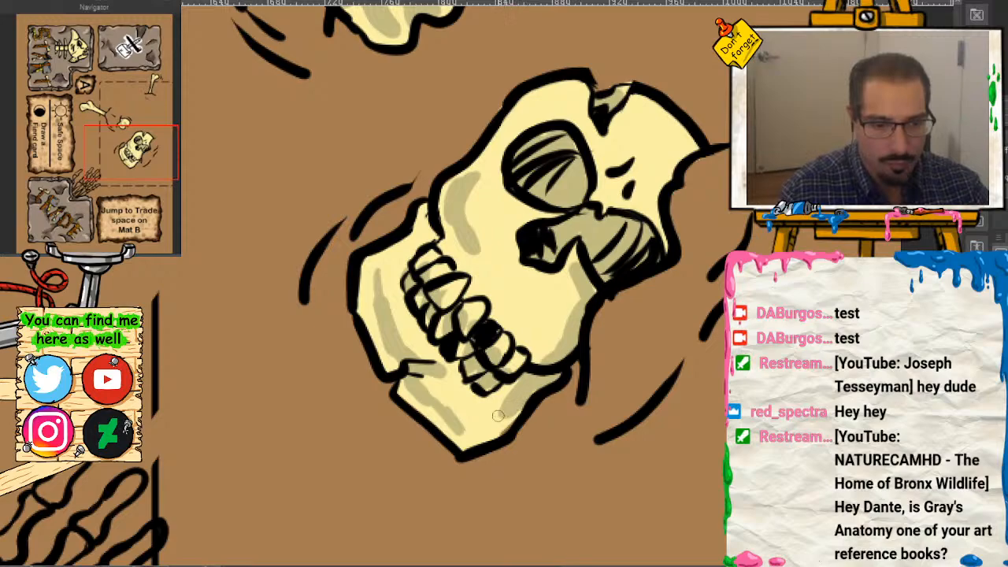
left_click_drag(429, 205, 425, 228)
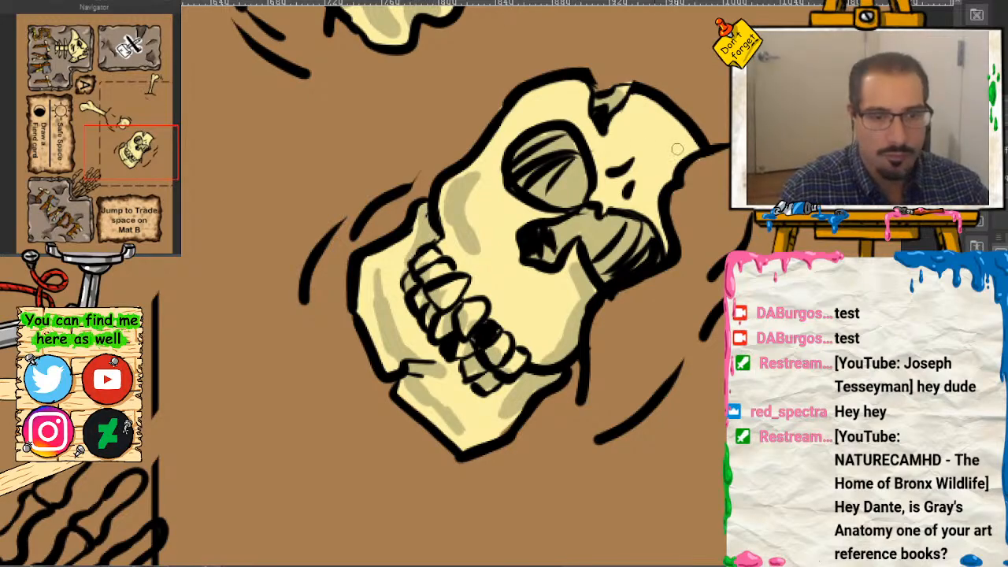
mouse_move(687, 140)
left_mouse_down()
mouse_move(663, 191)
mouse_move(658, 242)
mouse_move(678, 138)
mouse_move(656, 111)
mouse_move(648, 115)
left_mouse_up()
Step: Fill the skeletal hand's thumb, finger and palm bones with pale yellow inside the black outlines
key("ctrl+minus")
key("ctrl+minus")
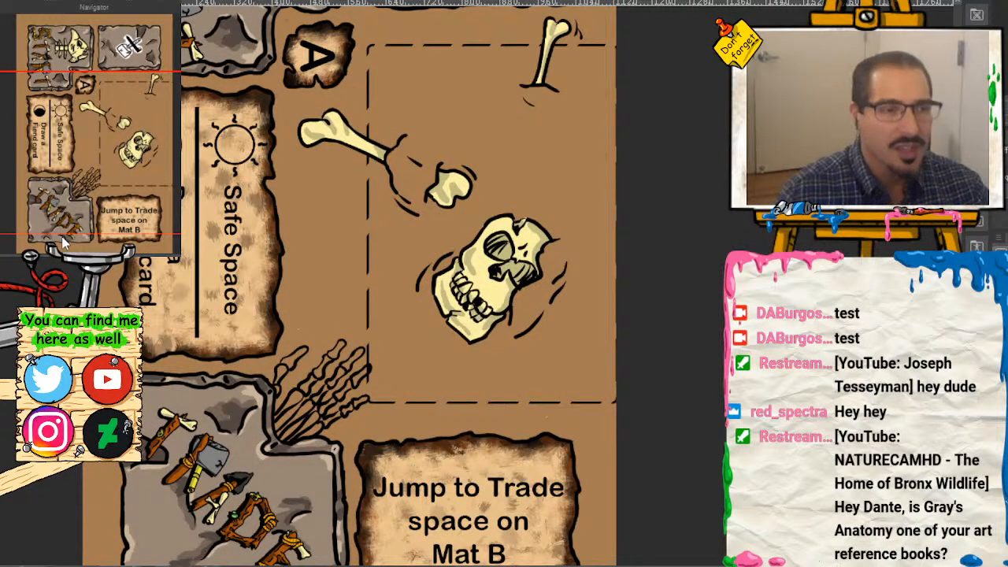
left_click_drag(107, 157, 84, 191)
scroll(474, 284, "up", 4)
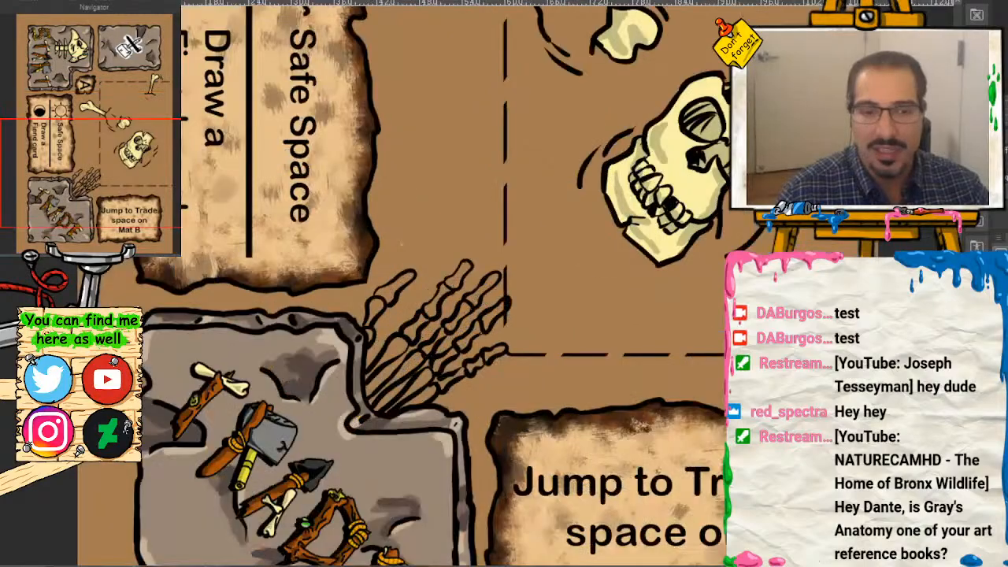
left_click_drag(88, 136, 92, 184)
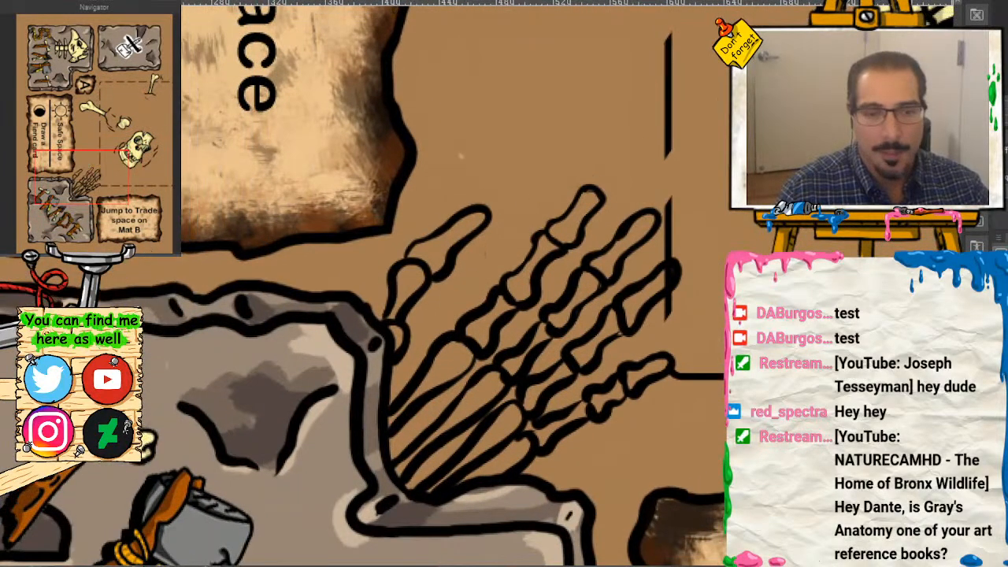
scroll(93, 184, "up", 3)
scroll(93, 183, "down", 2)
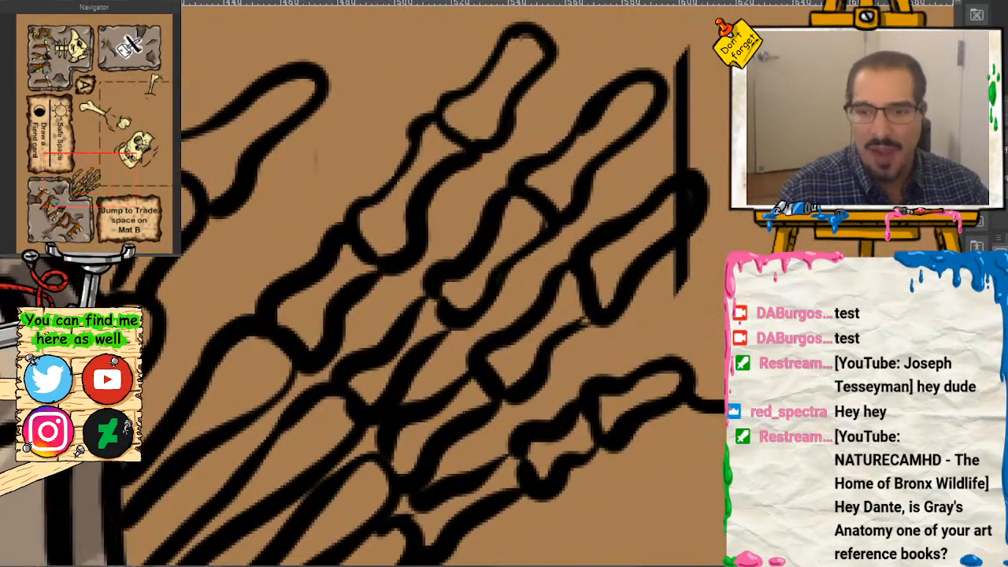
scroll(443, 295, "down", 2)
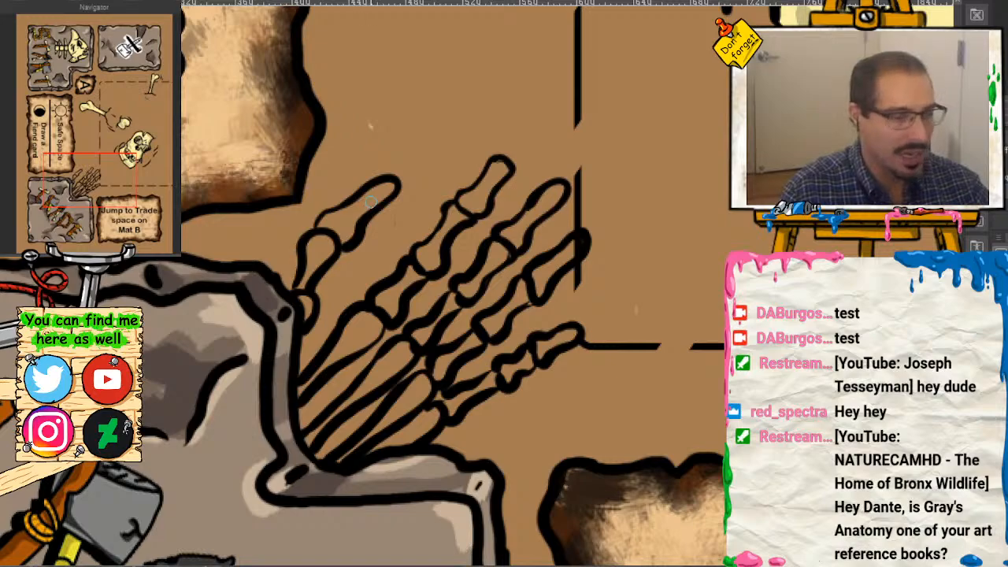
mouse_move(370, 202)
left_mouse_down()
mouse_move(346, 206)
mouse_move(382, 191)
mouse_move(319, 236)
mouse_move(307, 303)
mouse_move(327, 254)
mouse_move(383, 189)
left_mouse_up()
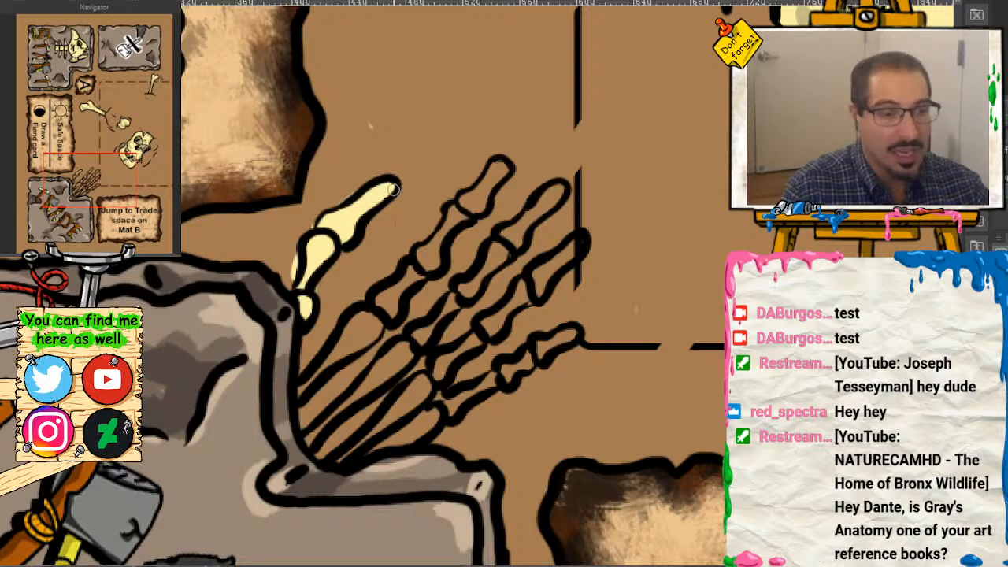
mouse_move(505, 182)
left_mouse_down()
mouse_move(478, 207)
mouse_move(446, 222)
mouse_move(433, 252)
mouse_move(426, 245)
mouse_move(423, 274)
mouse_move(385, 300)
mouse_move(393, 306)
mouse_move(299, 395)
mouse_move(349, 346)
mouse_move(383, 331)
mouse_move(387, 321)
mouse_move(370, 318)
mouse_move(392, 307)
left_mouse_up()
mouse_move(537, 209)
left_mouse_down()
mouse_move(553, 187)
mouse_move(498, 240)
mouse_move(513, 243)
mouse_move(498, 266)
mouse_move(398, 340)
mouse_move(309, 442)
mouse_move(410, 330)
left_mouse_up()
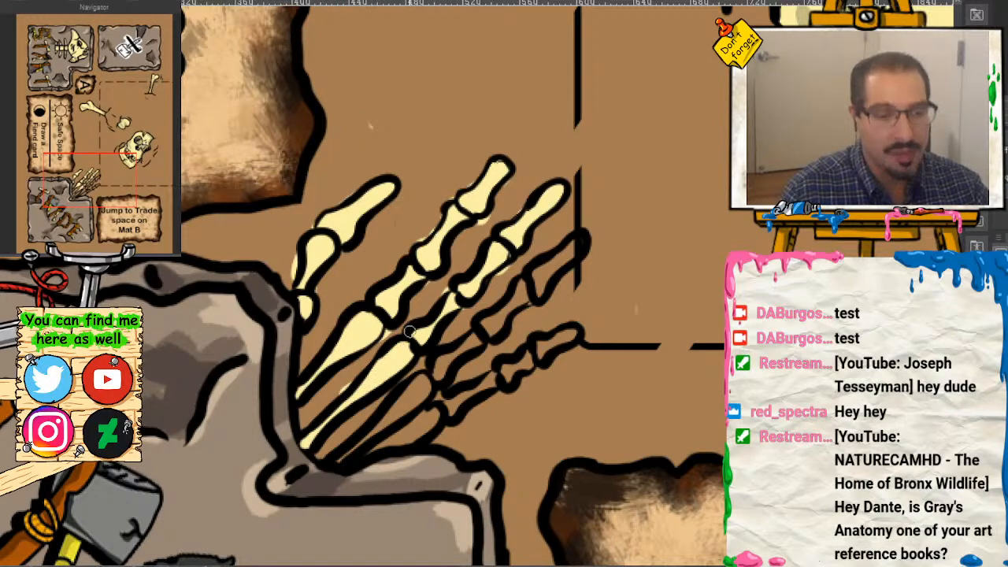
mouse_move(577, 242)
left_mouse_down()
mouse_move(574, 252)
mouse_move(564, 240)
mouse_move(568, 254)
mouse_move(446, 360)
mouse_move(434, 383)
left_mouse_up()
mouse_move(541, 339)
left_mouse_down()
mouse_move(536, 346)
mouse_move(561, 337)
mouse_move(376, 451)
mouse_move(420, 431)
mouse_move(406, 390)
mouse_move(379, 433)
mouse_move(343, 460)
mouse_move(396, 427)
mouse_move(367, 442)
left_mouse_up()
Step: Shade the skeletal hand's thumb, finger joints and palm bones with grayish beige
scroll(349, 268, "up", 5)
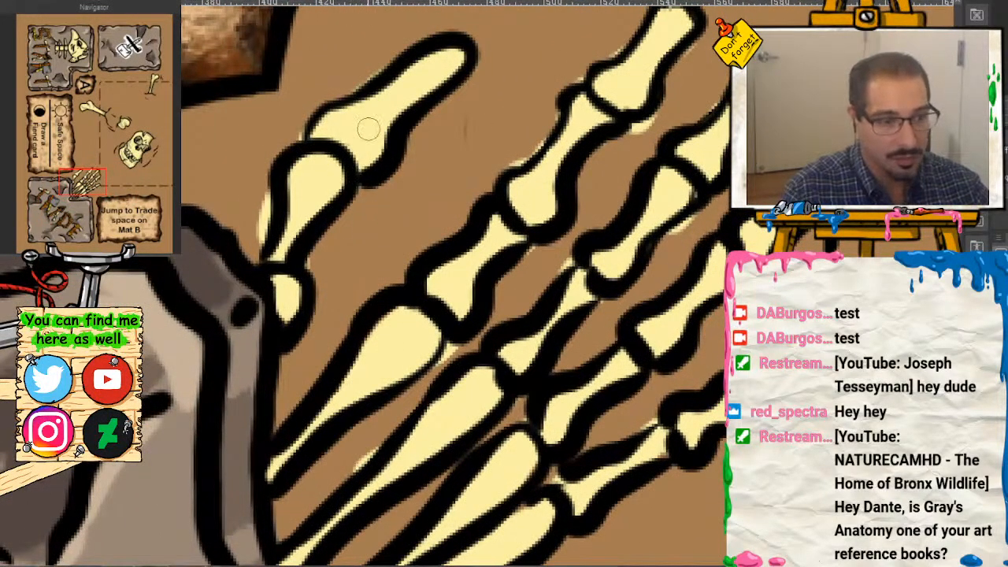
mouse_move(367, 129)
left_mouse_down()
mouse_move(356, 118)
mouse_move(347, 156)
left_mouse_up()
mouse_move(313, 205)
left_mouse_down()
mouse_move(293, 276)
mouse_move(296, 306)
left_mouse_up()
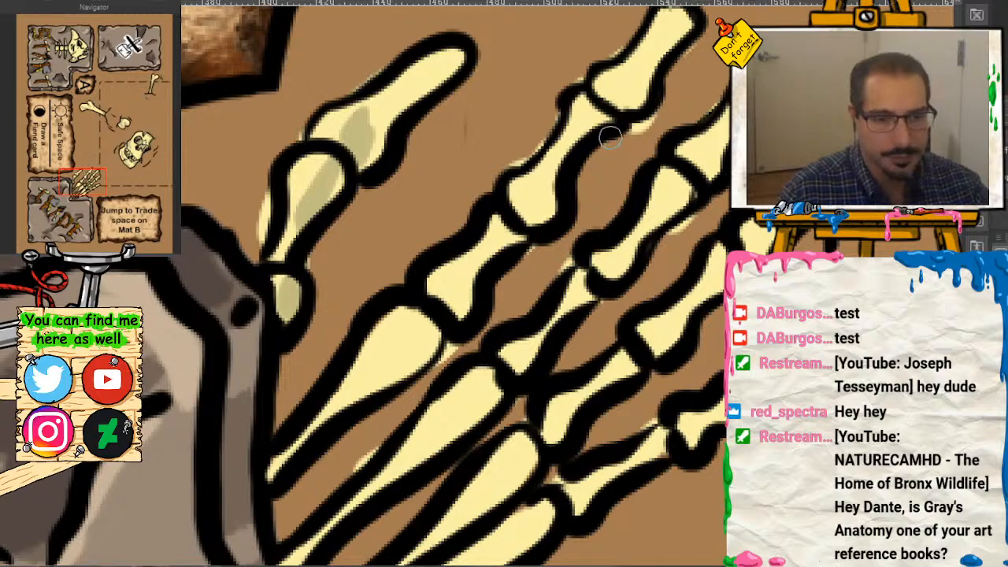
left_click_drag(524, 183, 533, 221)
mouse_move(466, 262)
left_mouse_down()
mouse_move(423, 356)
mouse_move(329, 443)
left_mouse_up()
left_click_drag(386, 378, 306, 457)
left_click_drag(469, 366, 329, 531)
left_click_drag(598, 272, 619, 260)
left_click_drag(705, 125, 677, 170)
left_click_drag(648, 72, 618, 108)
left_click_drag(376, 126, 363, 167)
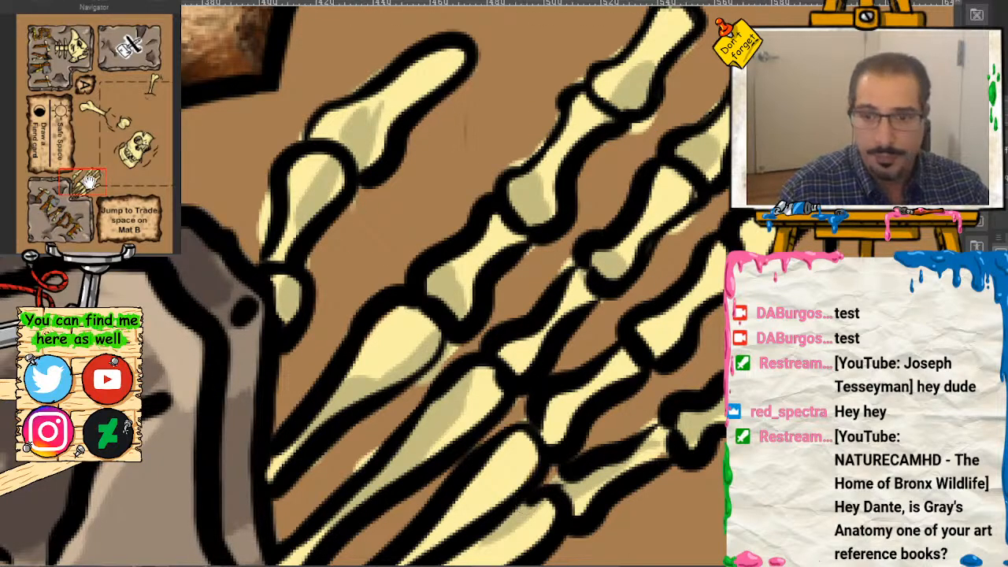
Step: Erase the pale yellow that spills outside the outlines of the hand's thumb and fingers
left_click_drag(89, 181, 91, 190)
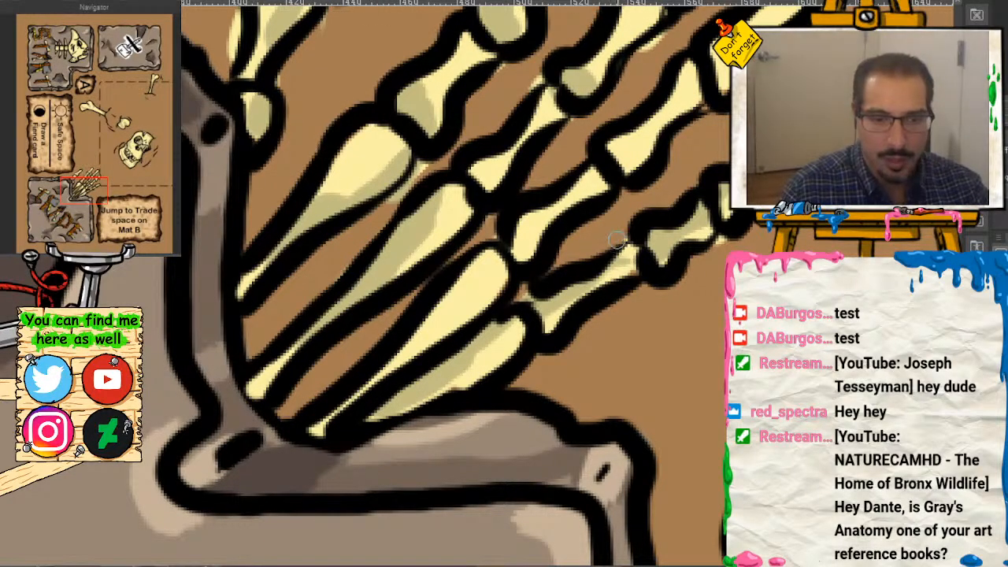
left_click_drag(92, 188, 82, 169)
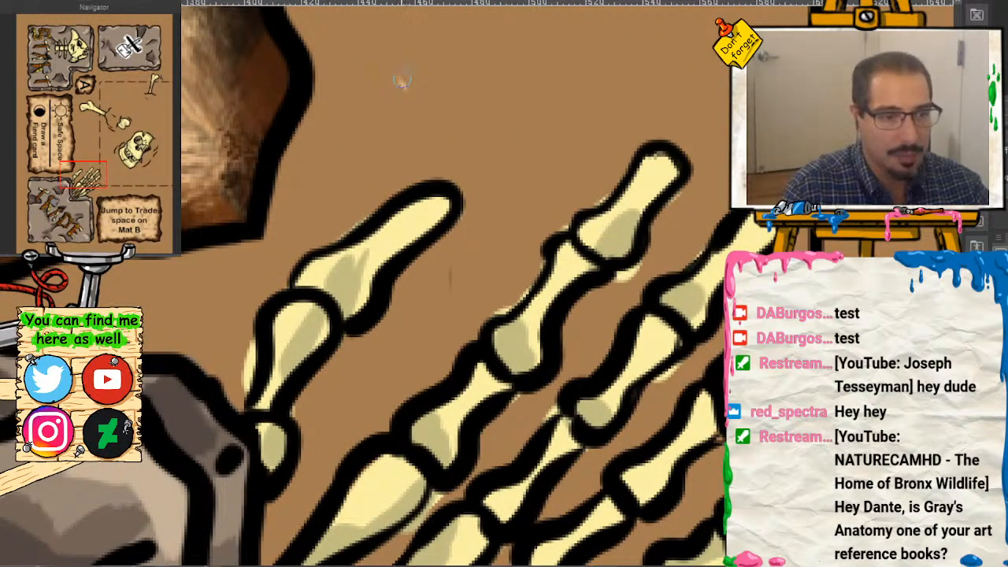
left_click_drag(249, 326, 241, 408)
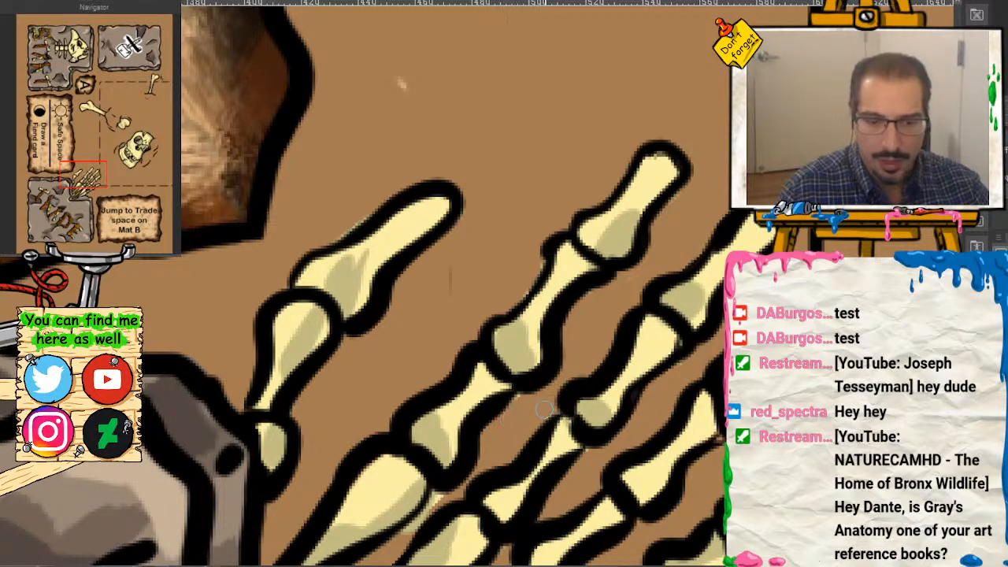
left_click_drag(150, 161, 150, 86)
scroll(112, 160, "down", 5)
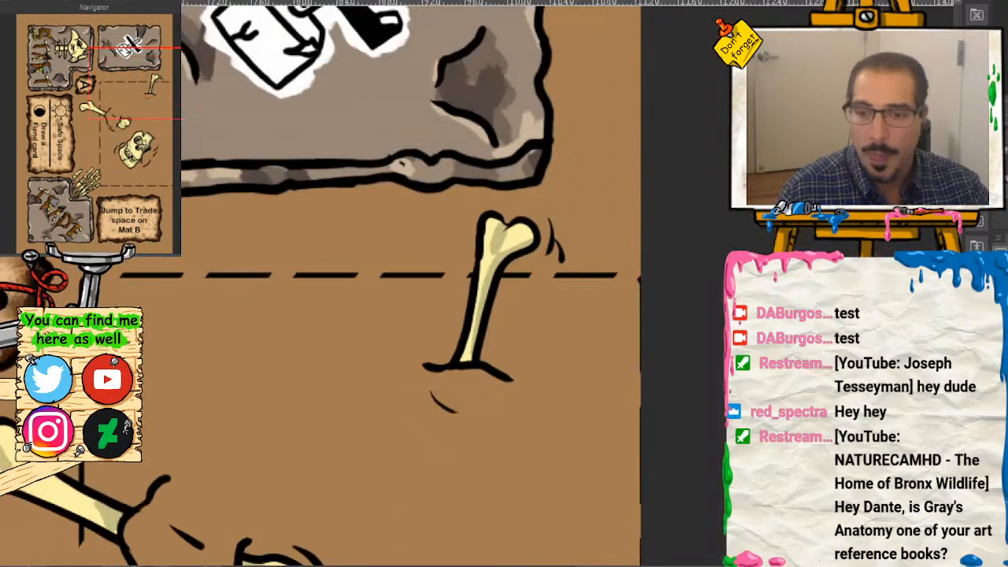
left_click_drag(113, 160, 118, 173)
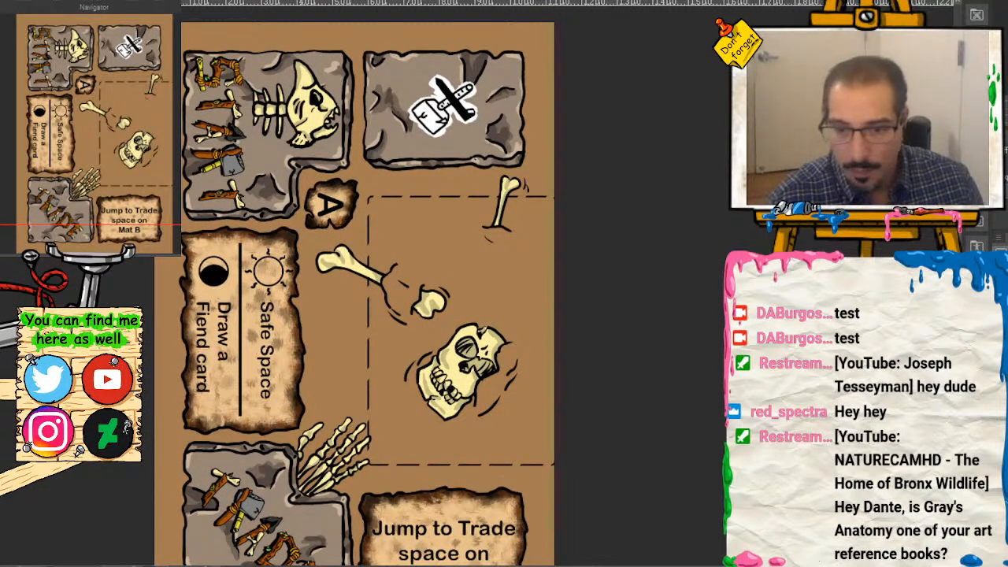
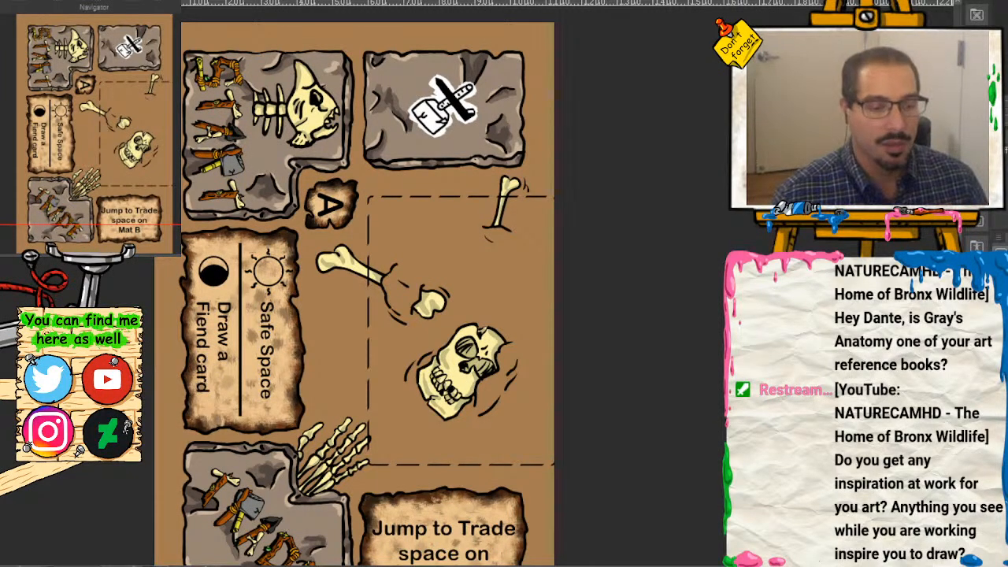
Step: Touch up the skeletal hand's fingertip where it crosses the dashed border line
key("ctrl+plus")
key("ctrl+plus")
key("ctrl+plus")
key("ctrl+plus")
key("ctrl+plus")
key("ctrl+plus")
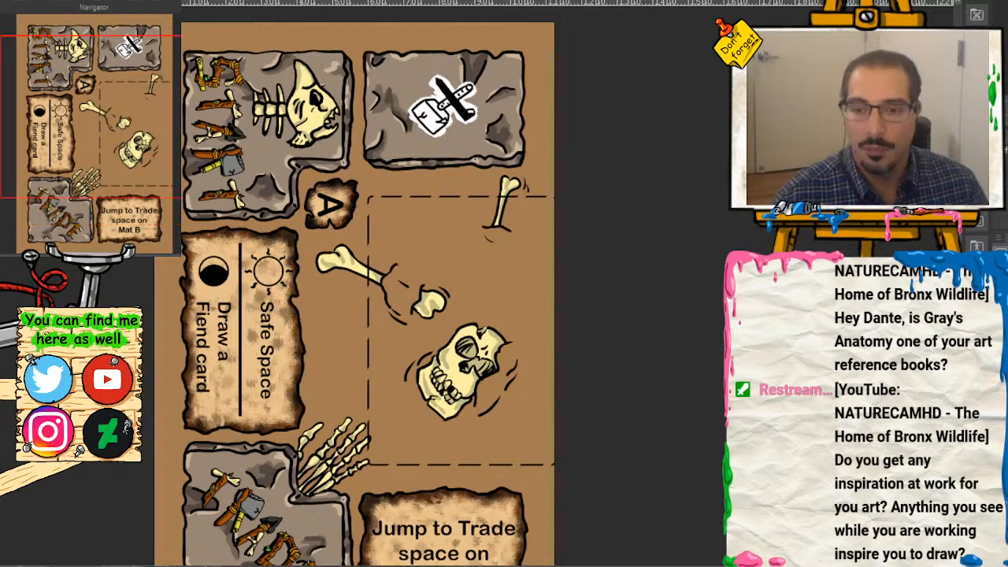
left_click_drag(137, 111, 93, 168)
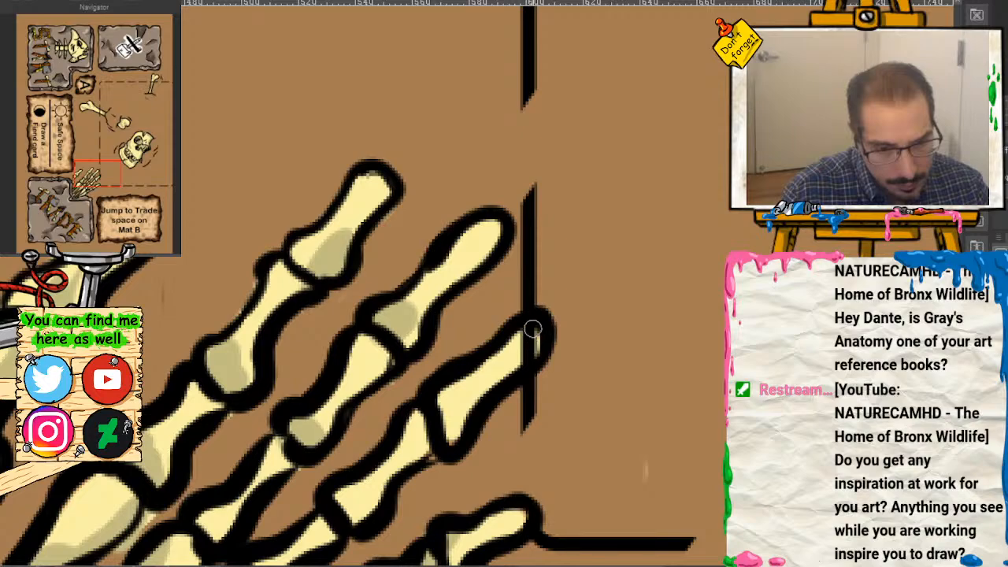
left_click_drag(533, 329, 538, 336)
Step: Review the whole of Mat A and compare its background with the Mat B and Roll again mats
key("ctrl+minus")
key("ctrl+minus")
key("ctrl+minus")
key("ctrl+minus")
key("ctrl+minus")
key("ctrl+minus")
key("ctrl+minus")
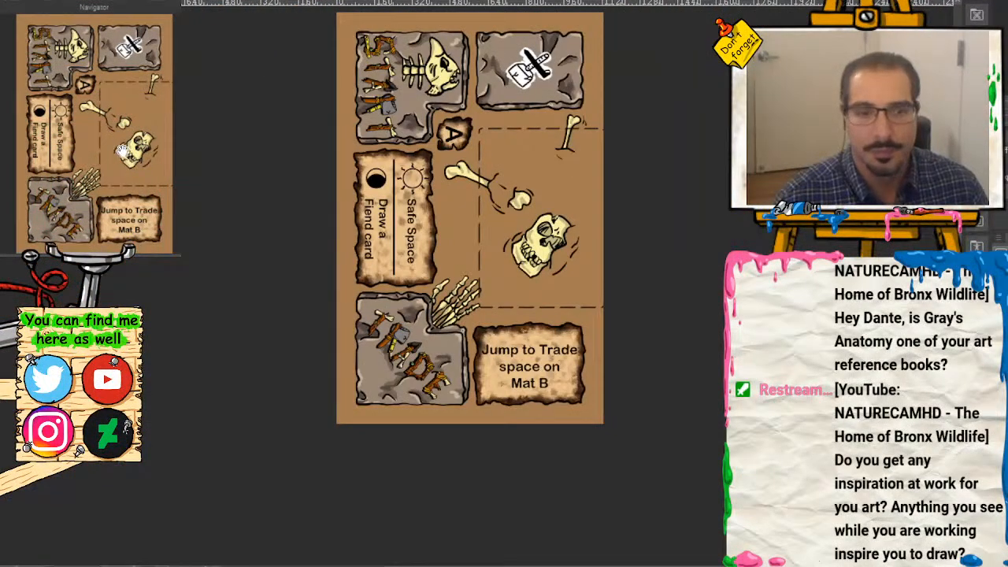
left_click_drag(123, 152, 124, 137)
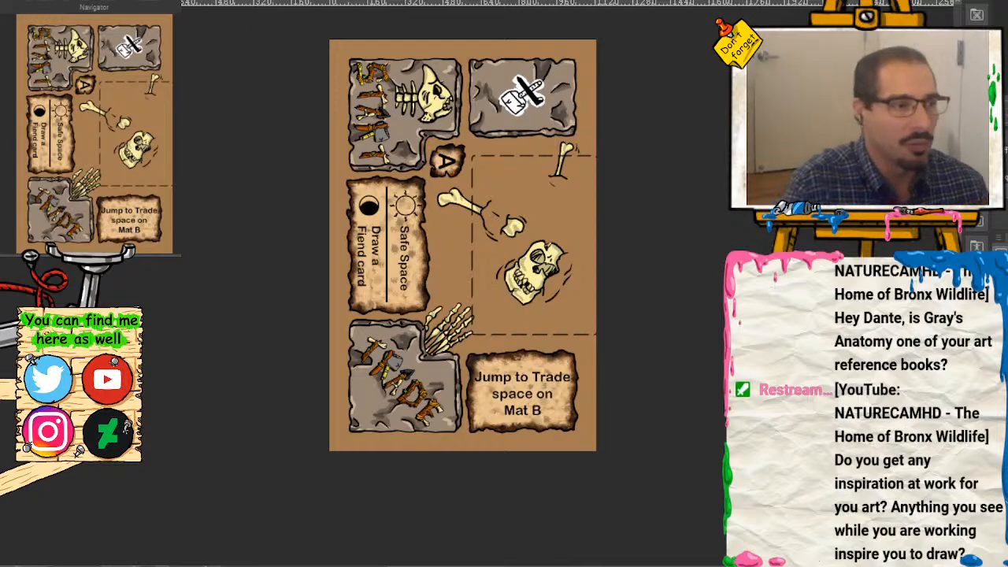
key("ctrl+Tab")
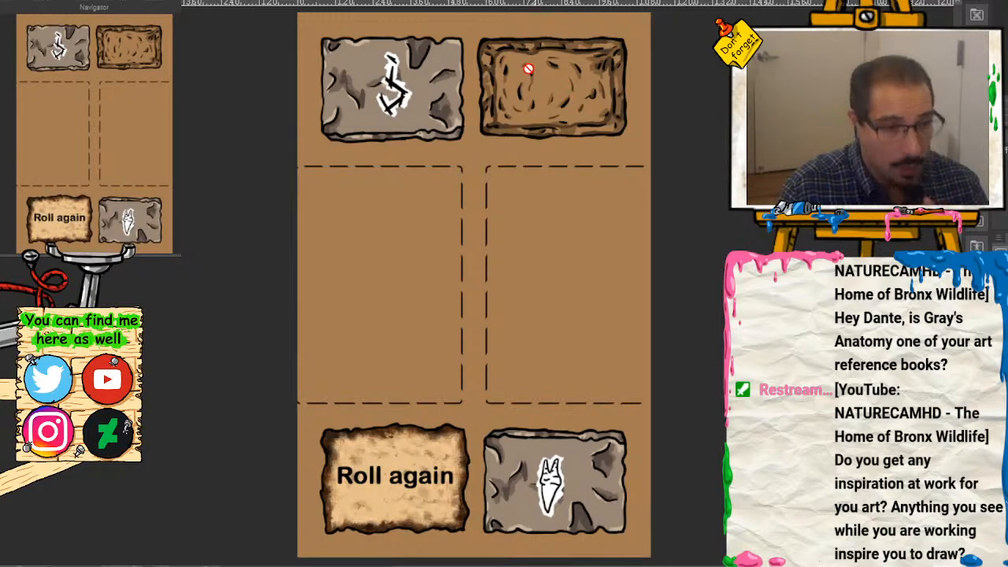
key("ctrl+Tab")
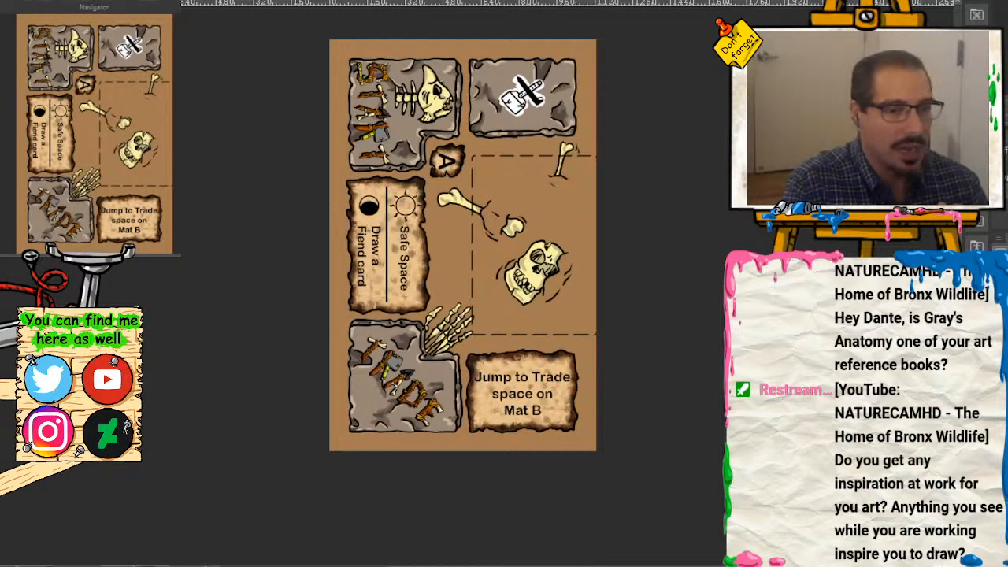
key("ctrl+Tab")
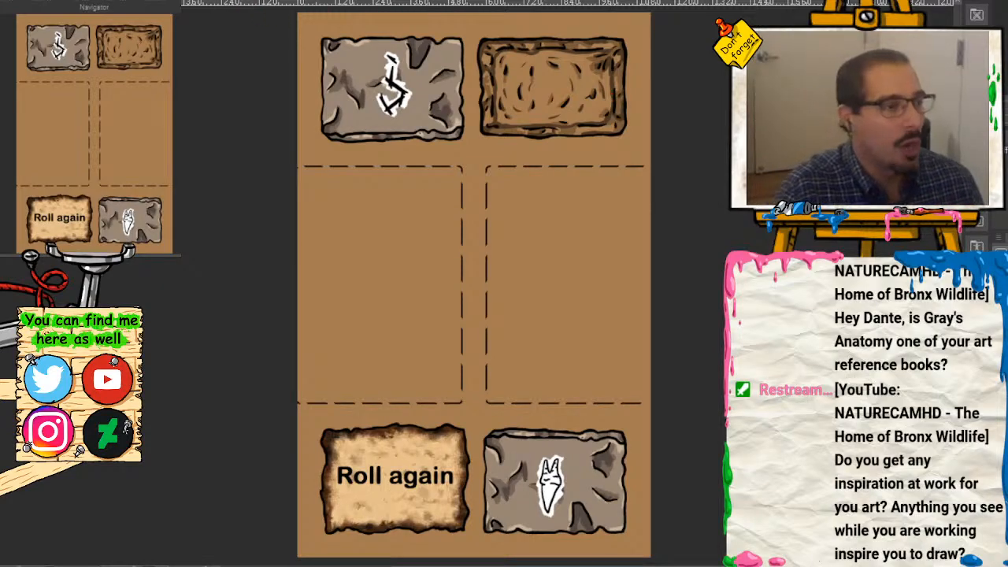
key("ctrl+Tab")
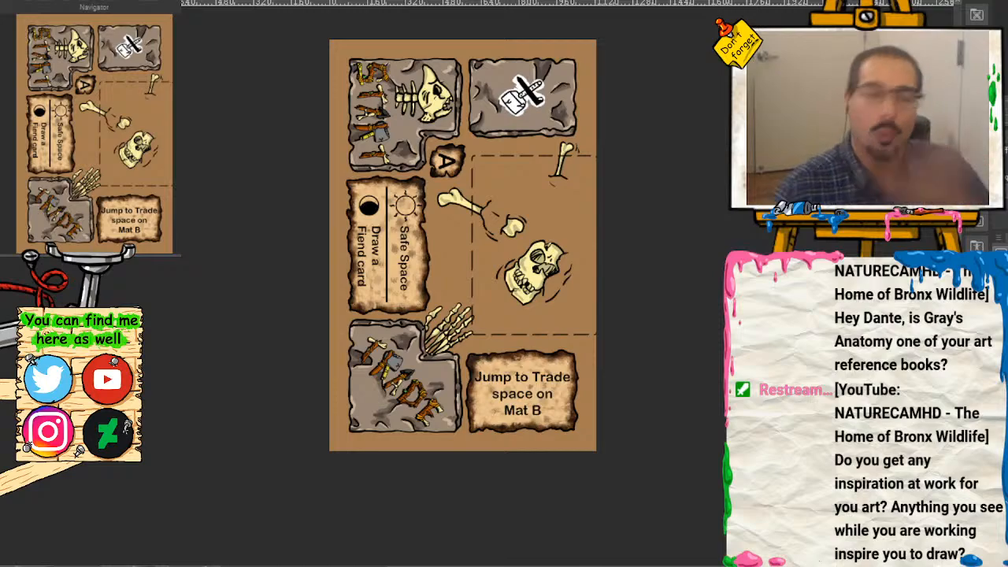
key("ctrl+Tab")
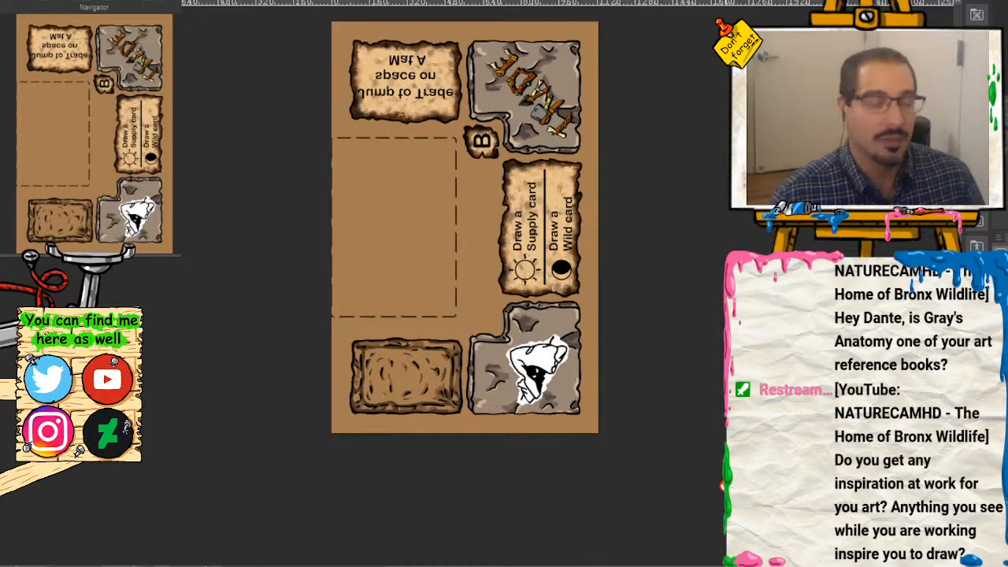
key("ctrl+Tab")
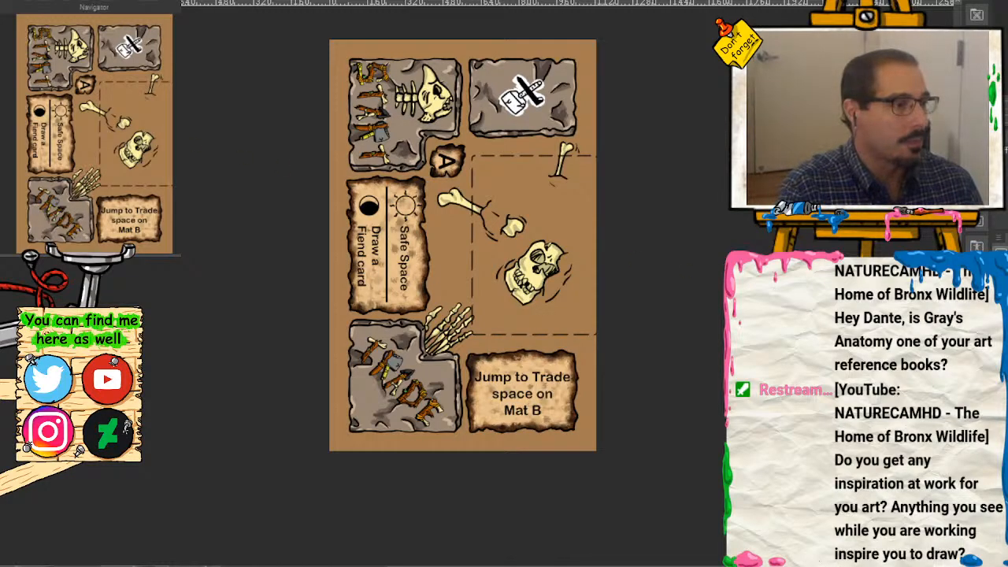
key("ctrl+Tab")
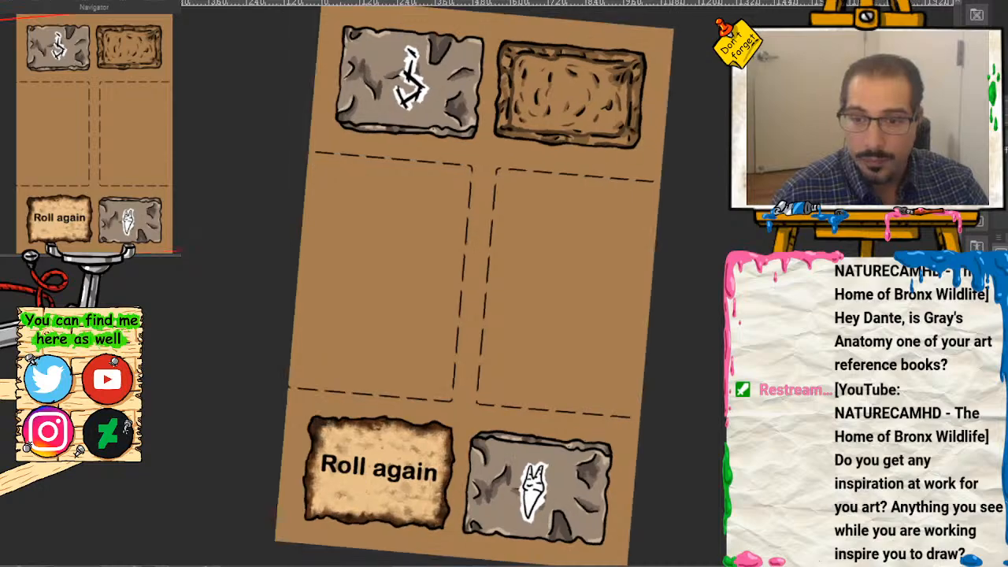
key("ctrl+Tab")
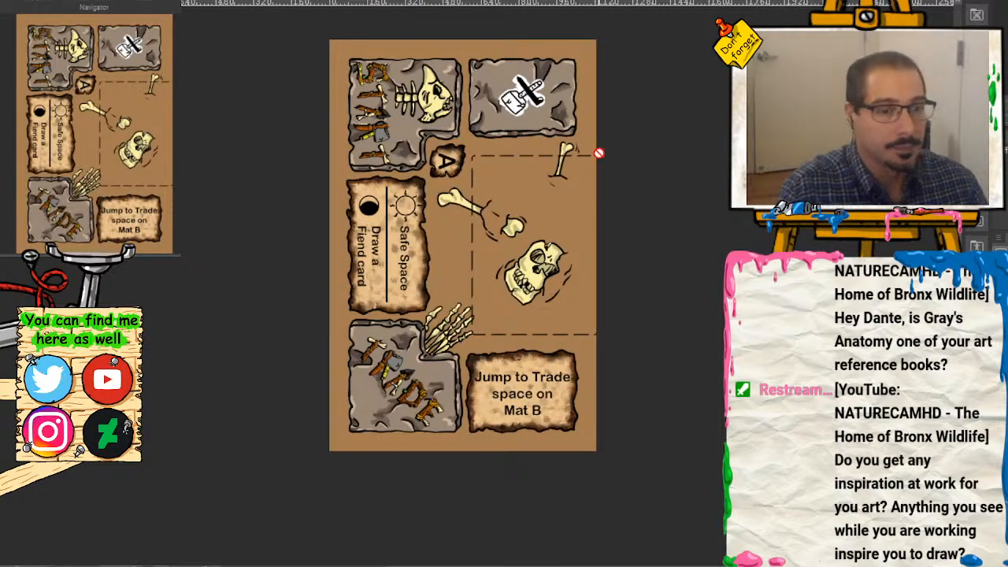
Step: Bring up the fossil reference photos of the dinosaur skeleton, ammonite and skulls at full opacity over Mat A
key("ctrl+v")
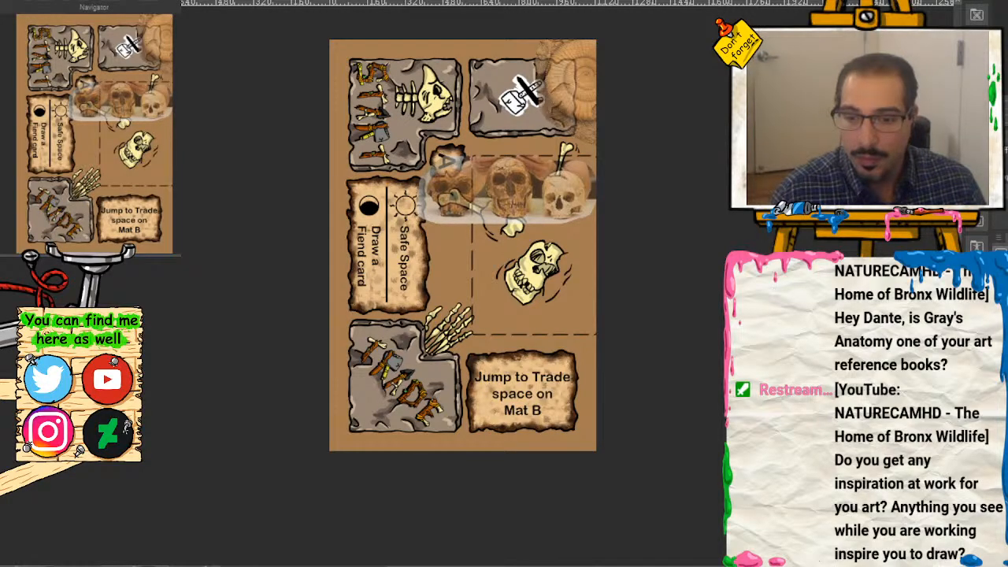
left_click(1005, 249)
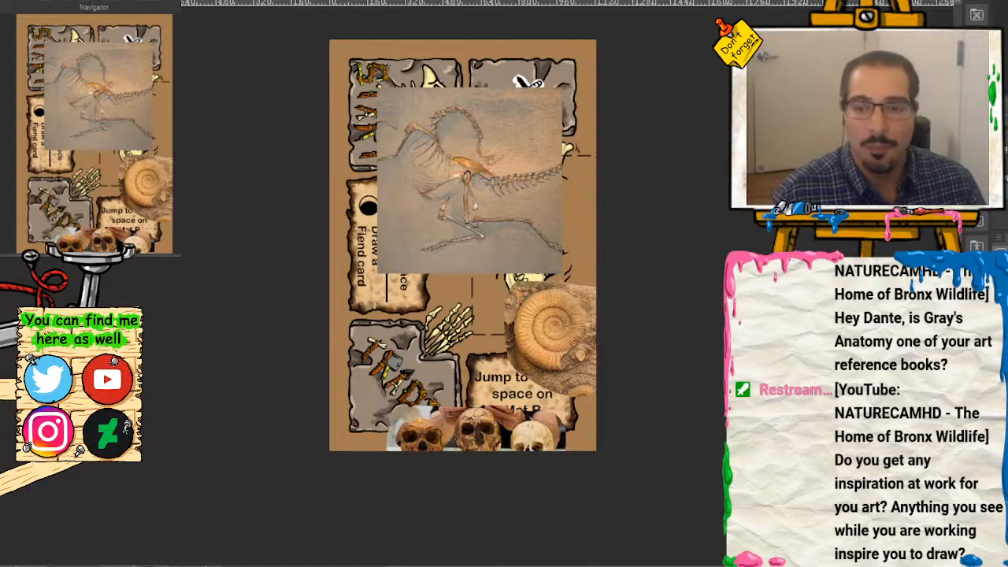
left_click(124, 263)
left_click(123, 263)
left_click_drag(112, 146, 112, 96)
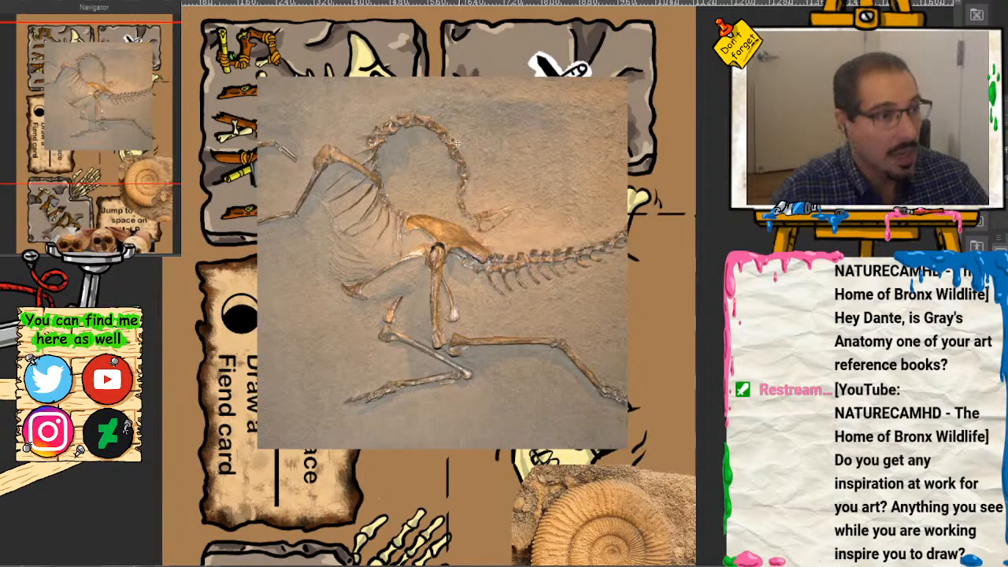
Step: Paste the fossil reference photos into the Roll again mat as a translucent overlay
left_click(193, 1)
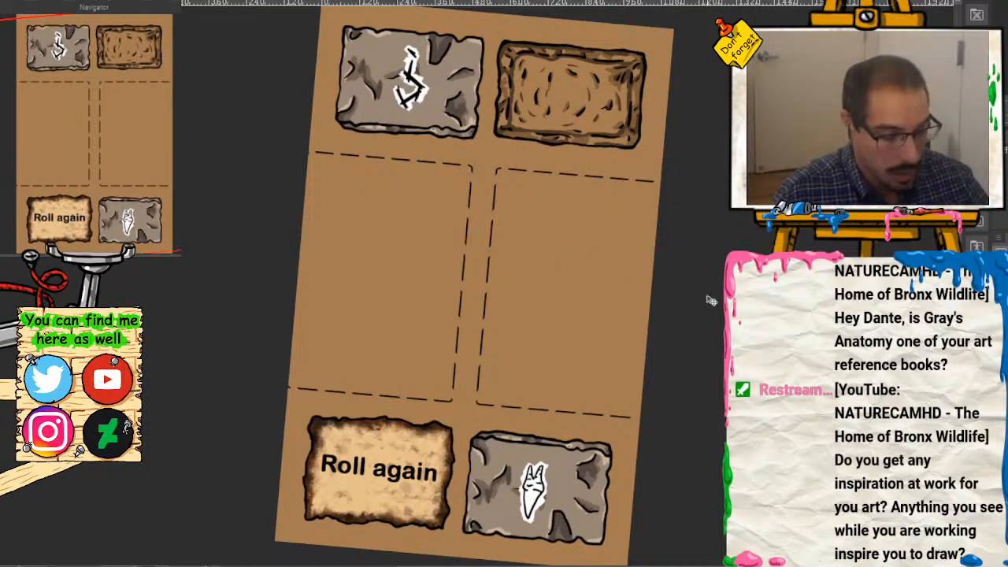
key("minus")
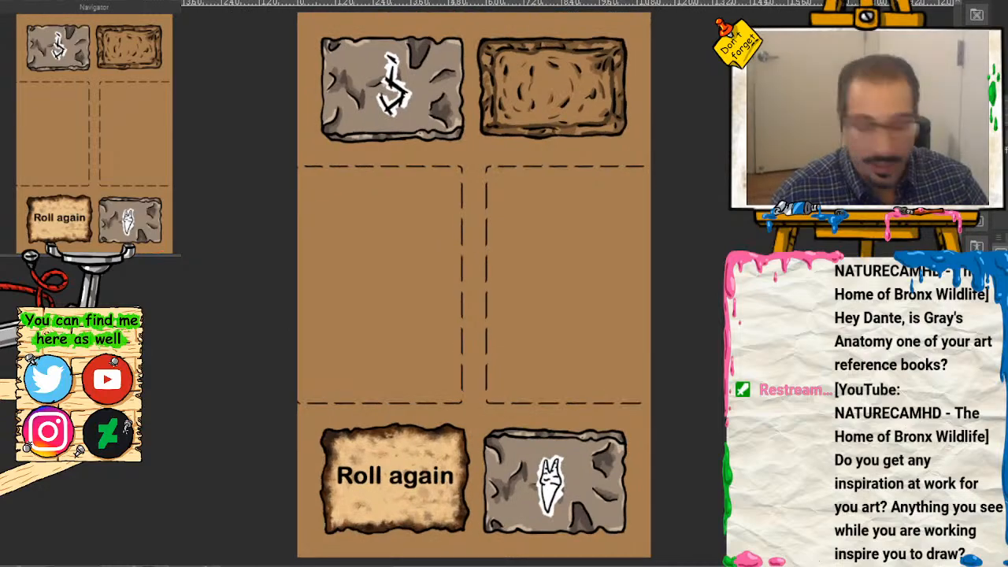
key("ctrl+v")
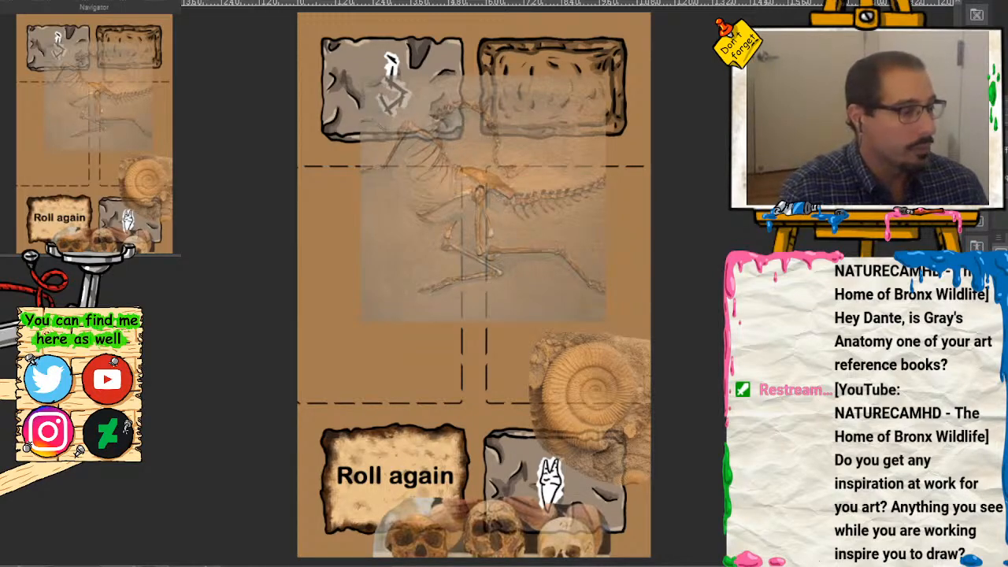
Step: Enlarge the fossil reference photos and move them so the dinosaur skeleton spans the two dashed card spaces
key("ctrl+t")
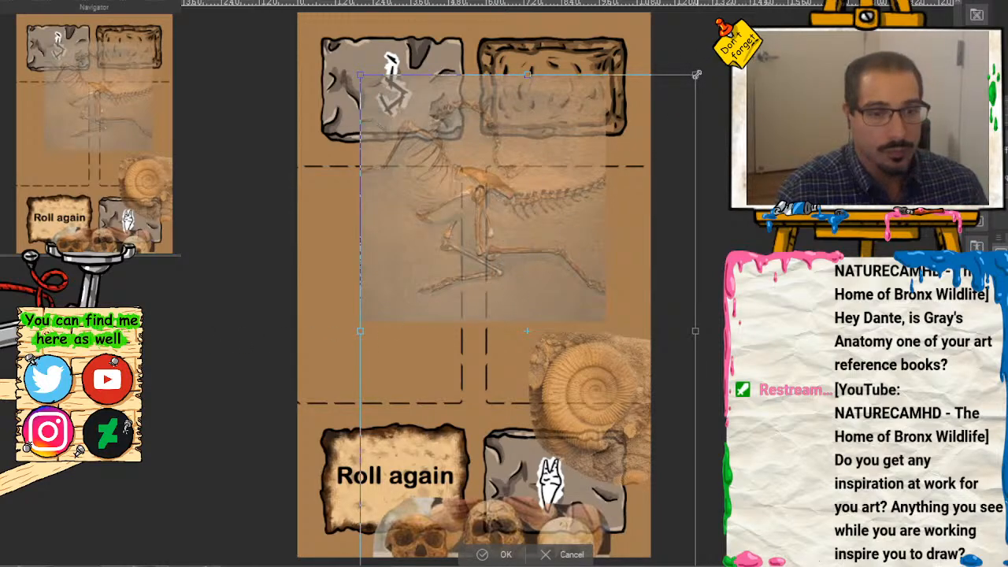
left_click_drag(698, 74, 696, 53)
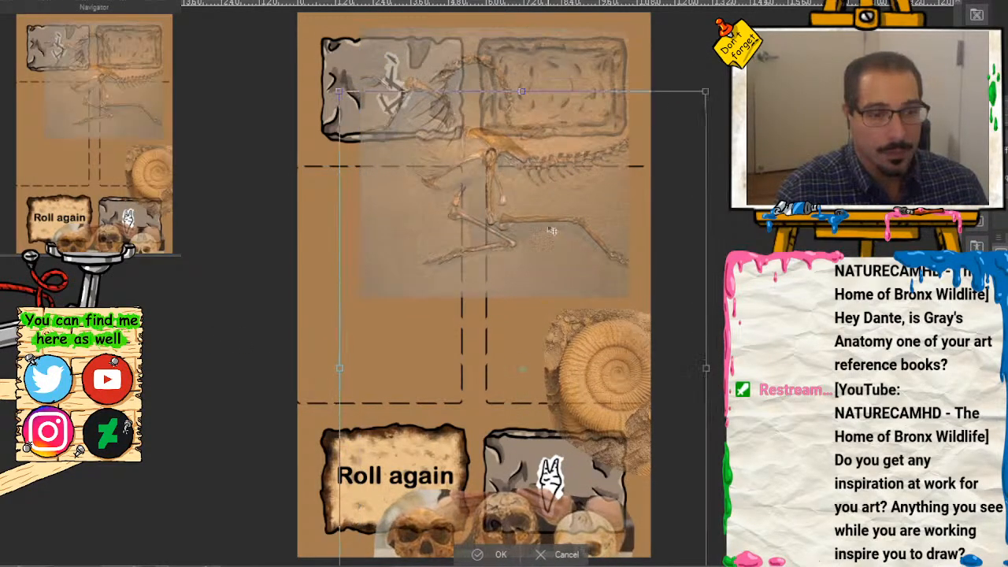
left_click_drag(573, 168, 548, 282)
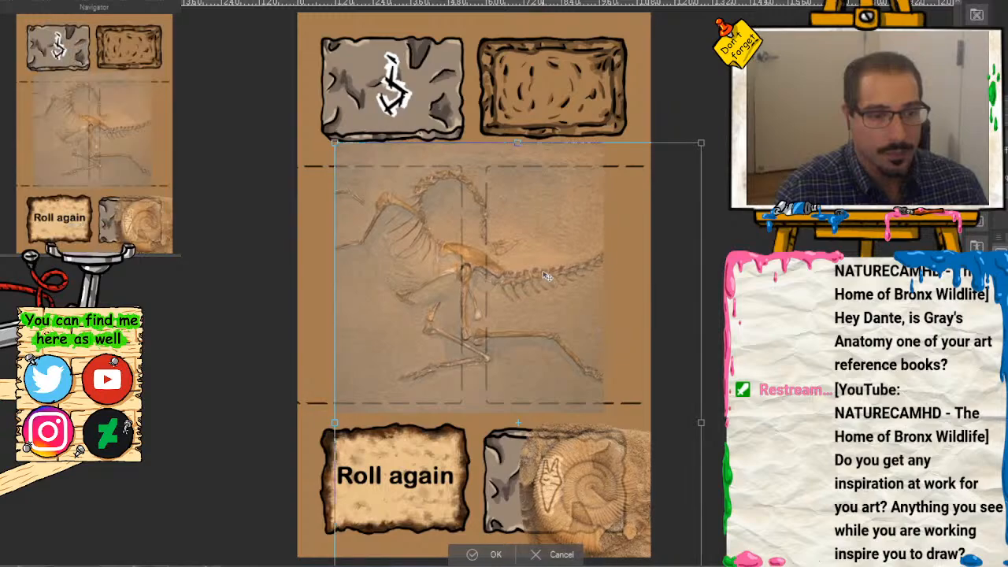
left_click_drag(702, 143, 705, 137)
left_click_drag(556, 284, 551, 291)
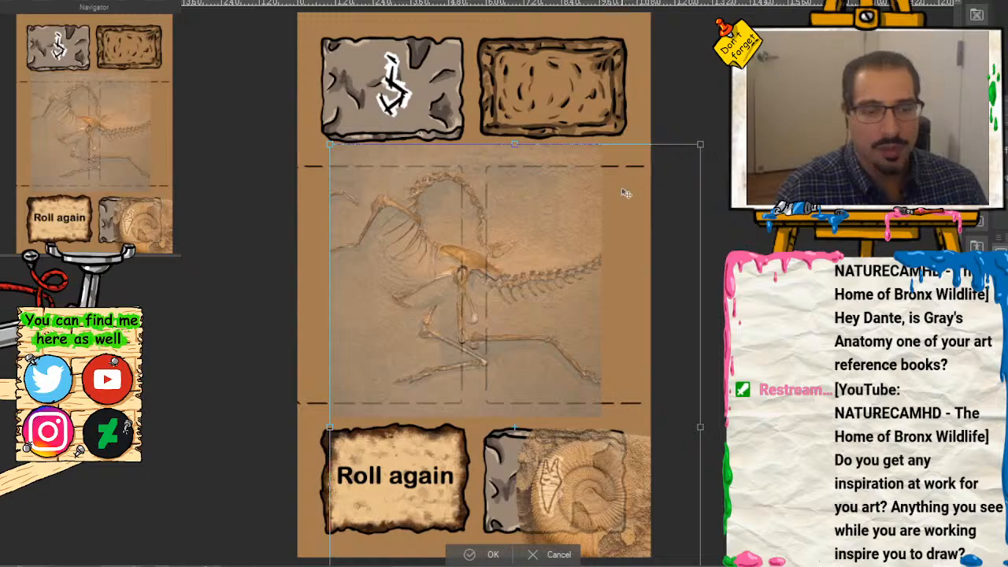
left_click_drag(707, 144, 718, 135)
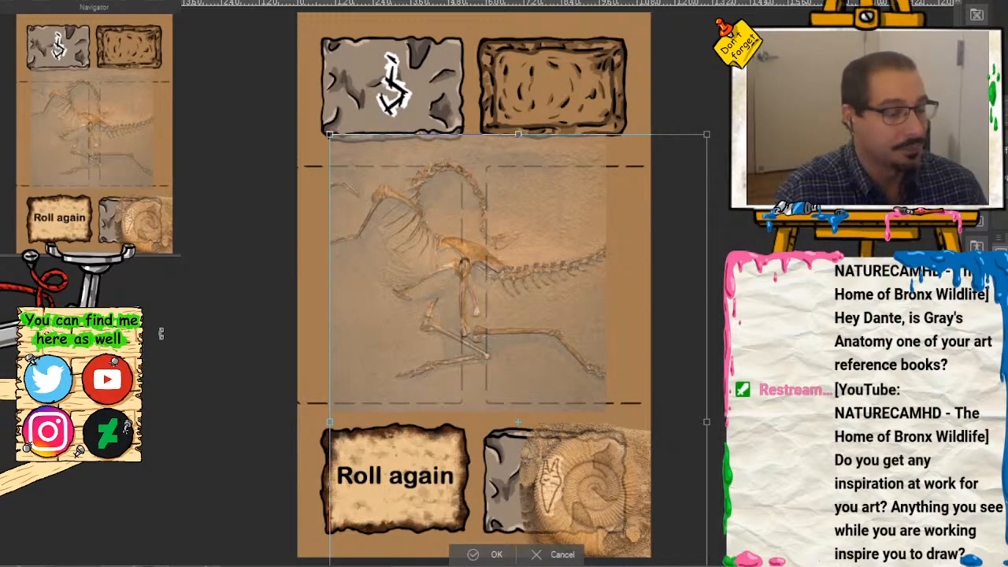
Step: Rotate the reference photos slightly clockwise, recentre the skeleton over the dashed card spaces and apply the transformation
left_click_drag(726, 119, 731, 140)
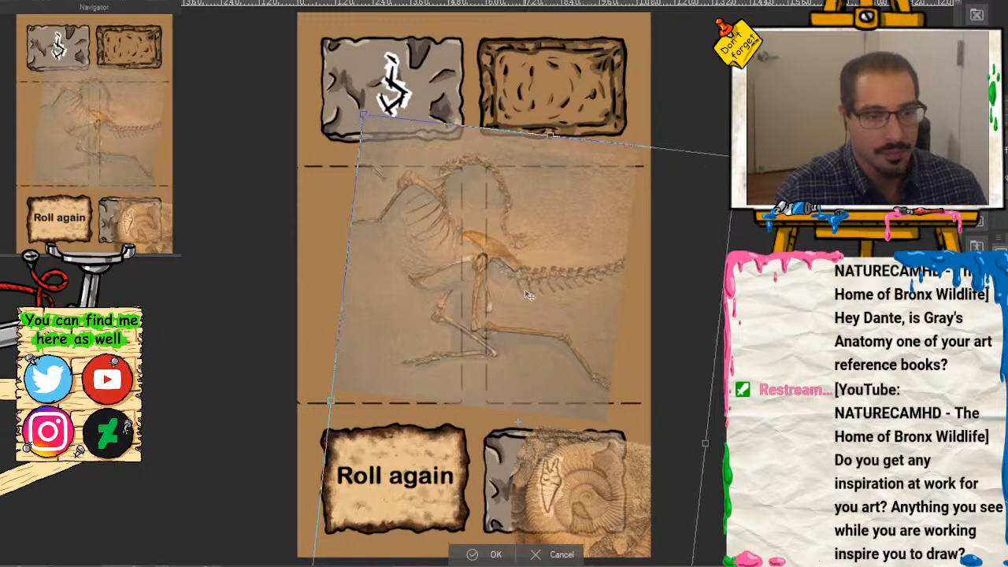
left_click_drag(525, 304, 510, 320)
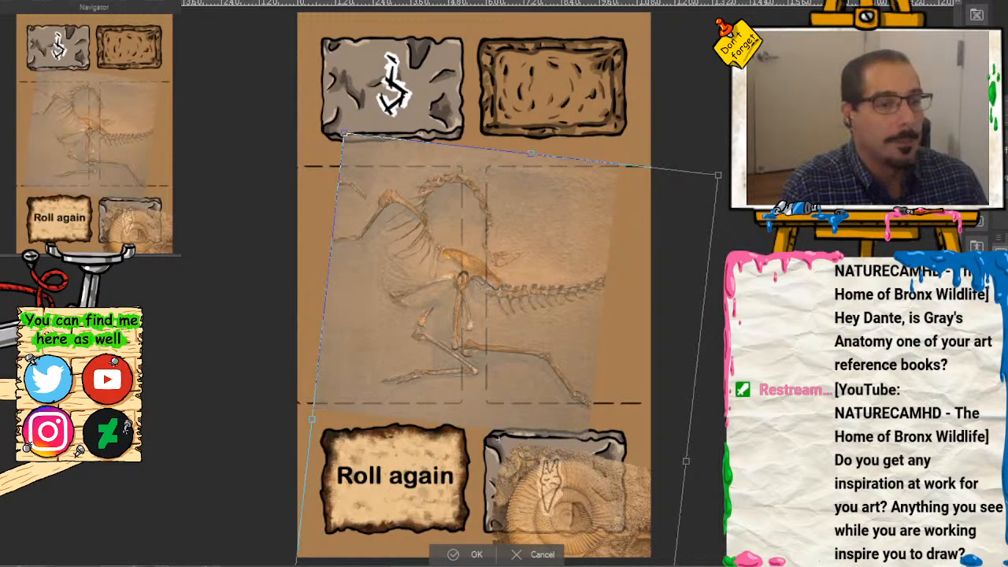
left_click(472, 555)
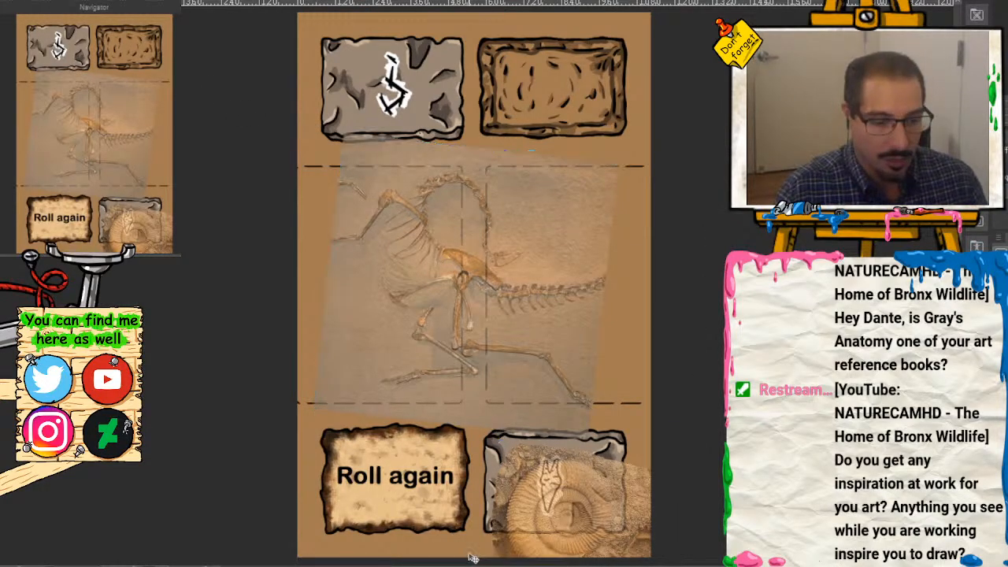
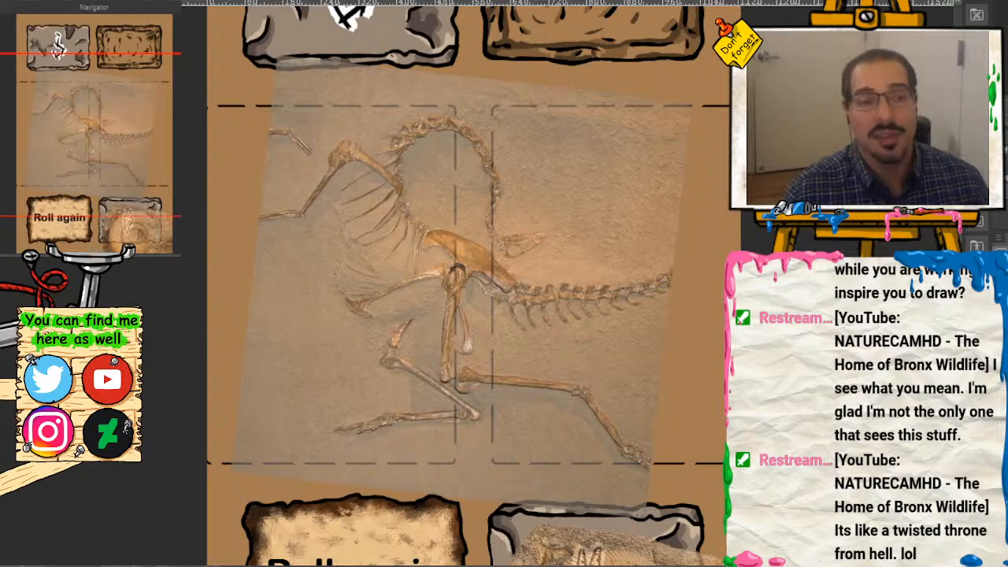
Step: Examine the dinosaur skeleton's pelvis and hip joint up close in the reference photo
scroll(474, 288, "up", 3)
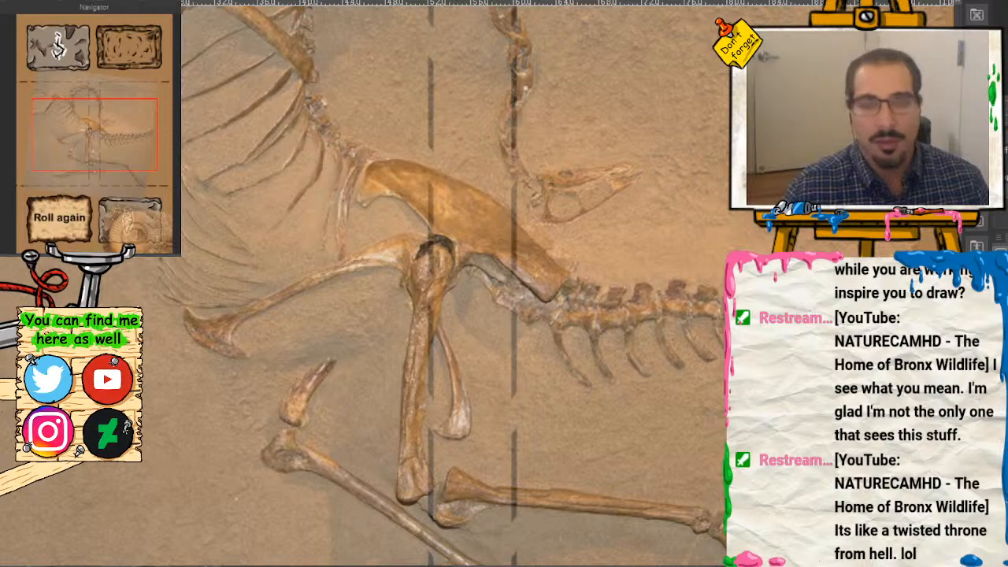
key("ctrl+plus")
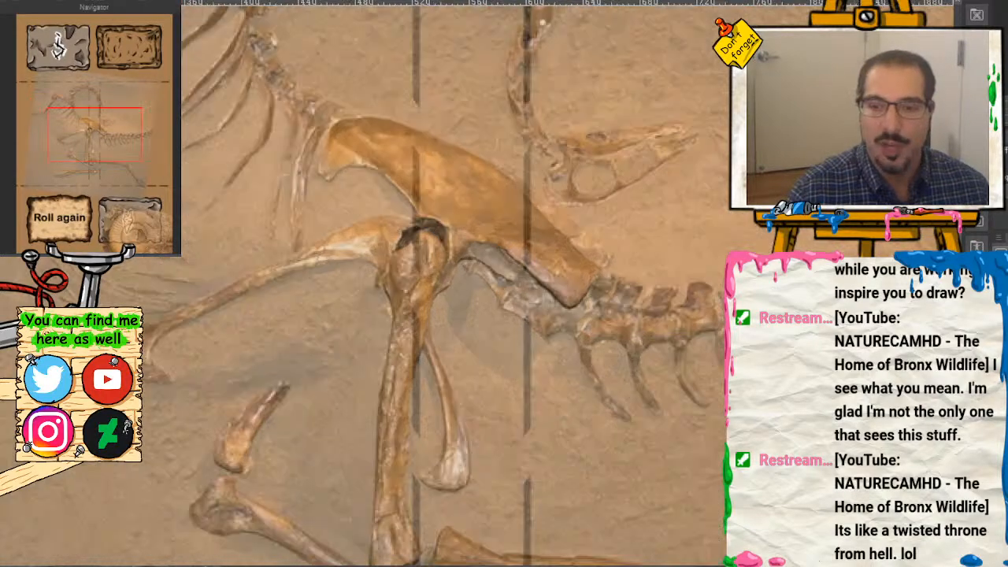
key("ctrl+plus")
key("ctrl+plus")
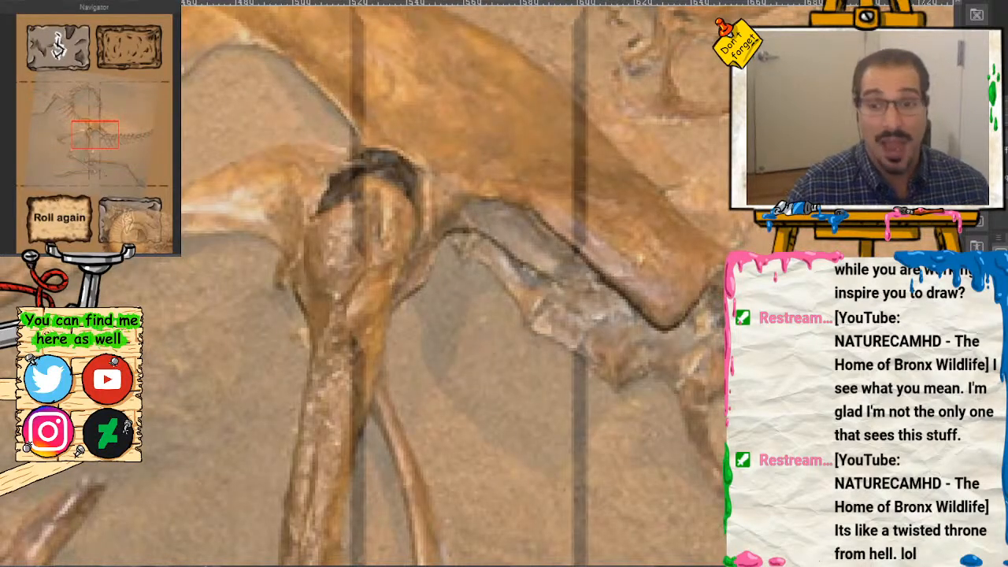
key("ctrl+minus")
key("ctrl+minus")
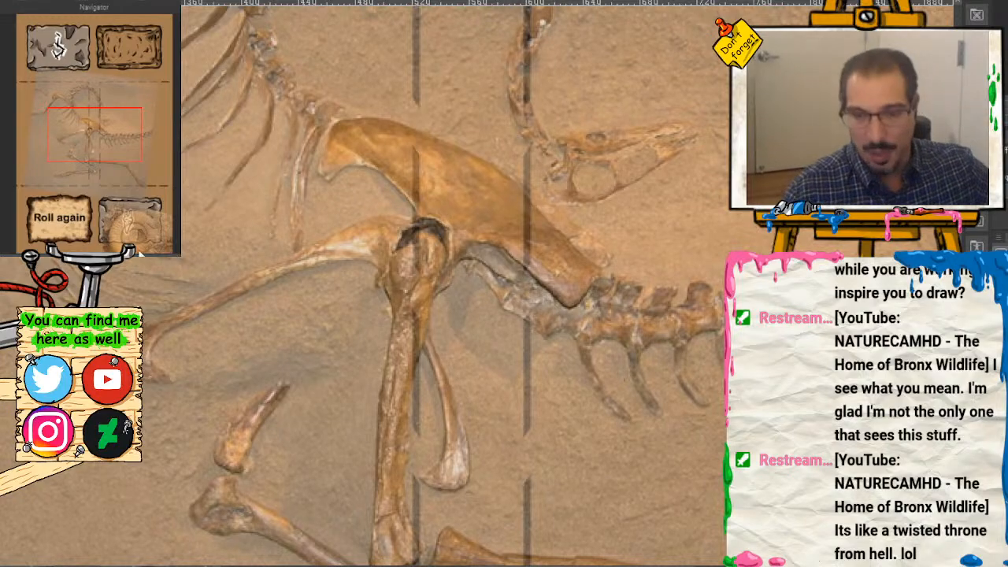
mouse_move(126, 152)
left_mouse_down()
mouse_move(124, 131)
mouse_move(123, 152)
left_mouse_up()
key("ctrl+plus")
key("ctrl+plus")
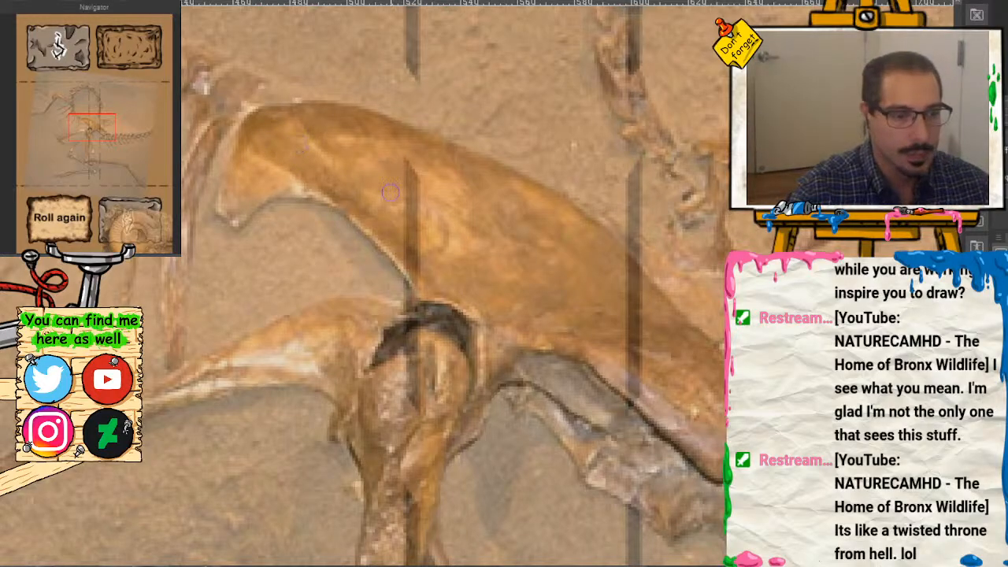
Step: Outline the upper end of the vertical thigh bone in thick black, around its rounded head and the outer shoulder
mouse_move(96, 132)
left_mouse_down()
mouse_move(90, 160)
mouse_move(119, 181)
mouse_move(97, 139)
left_mouse_up()
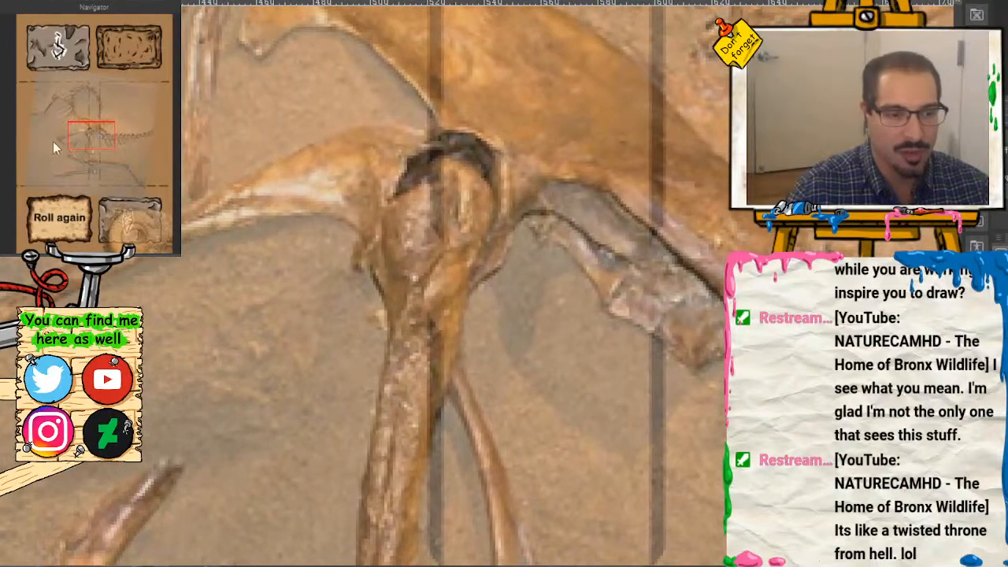
mouse_move(431, 174)
left_mouse_down()
mouse_move(489, 179)
mouse_move(443, 302)
left_mouse_up()
mouse_move(436, 160)
left_mouse_down()
mouse_move(434, 228)
mouse_move(428, 201)
mouse_move(365, 224)
mouse_move(387, 353)
left_mouse_up()
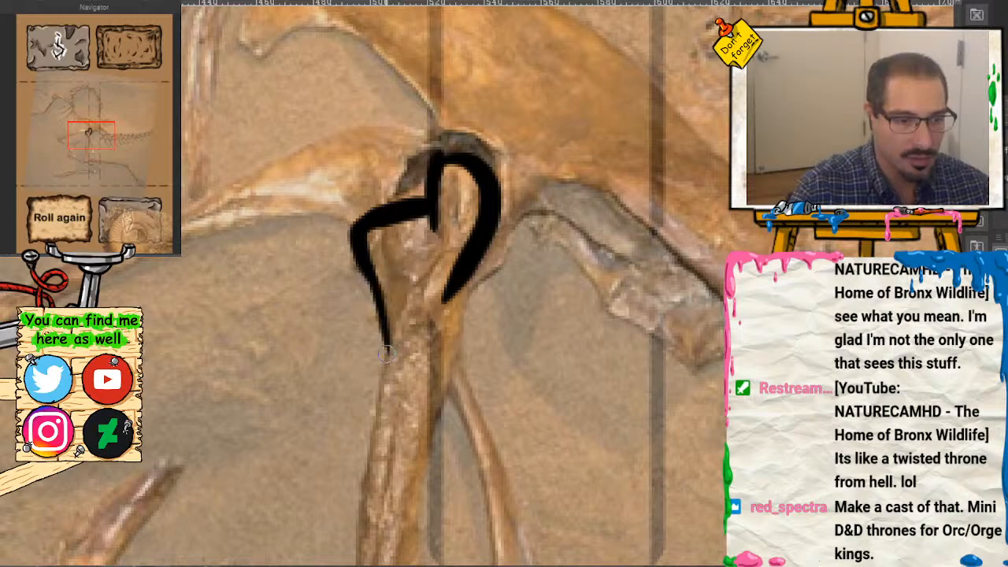
Step: Continue the black outline along both sides of the thigh bone's shaft and around its lower end
left_click_drag(91, 131, 93, 154)
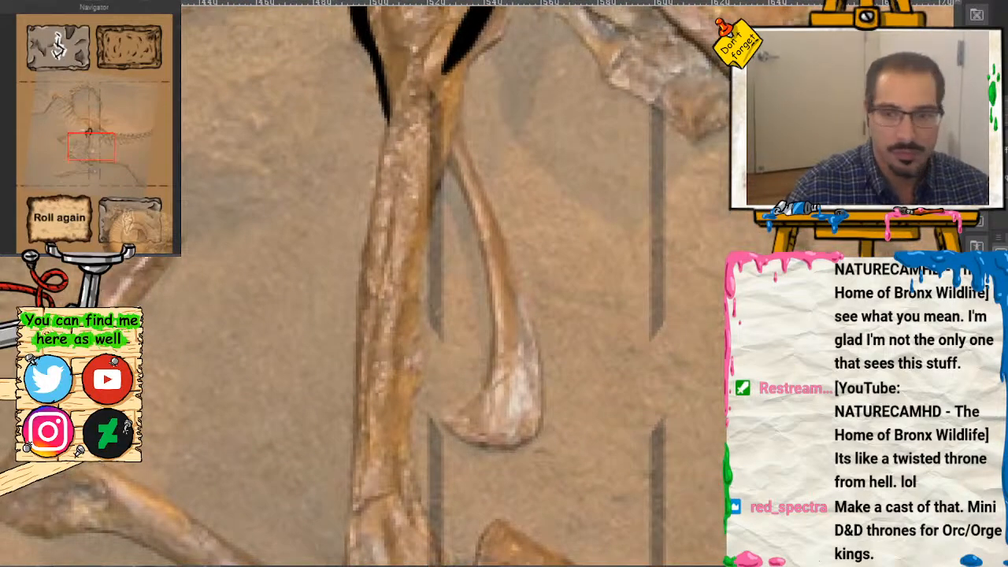
scroll(471, 189, "down", 2)
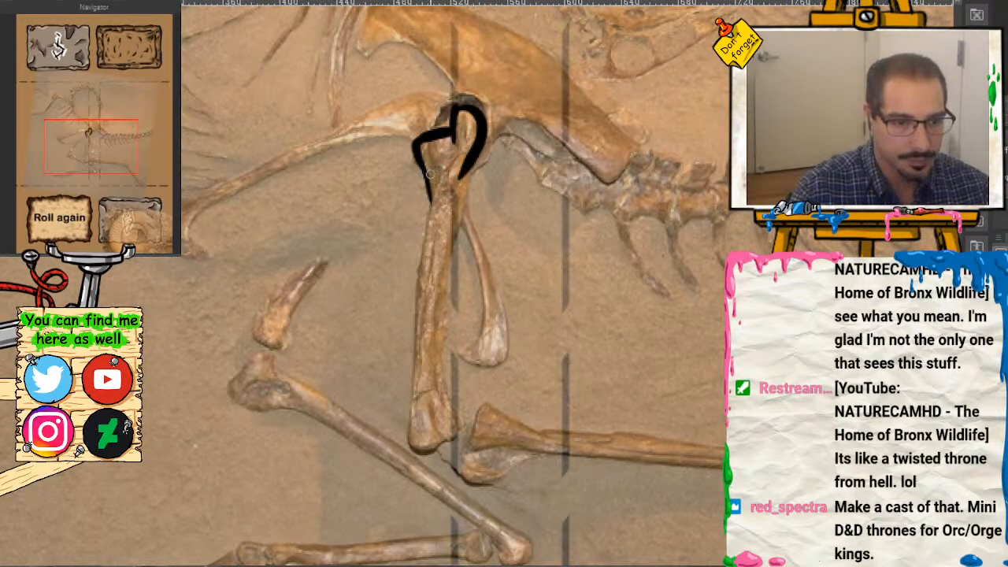
mouse_move(430, 175)
left_mouse_down()
mouse_move(403, 416)
mouse_move(407, 455)
mouse_move(443, 438)
left_mouse_up()
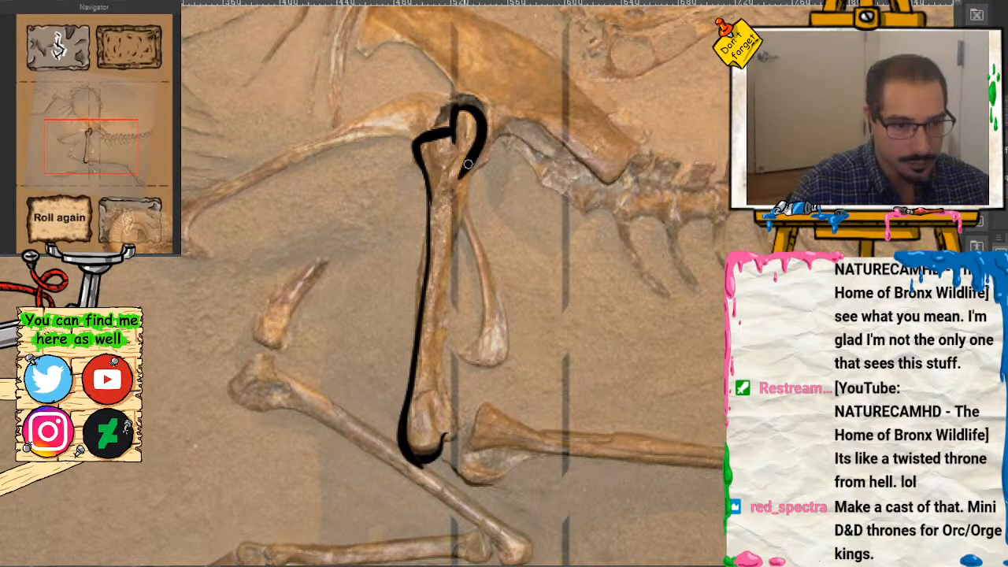
mouse_move(468, 164)
left_mouse_down()
mouse_move(454, 200)
mouse_move(441, 373)
left_mouse_up()
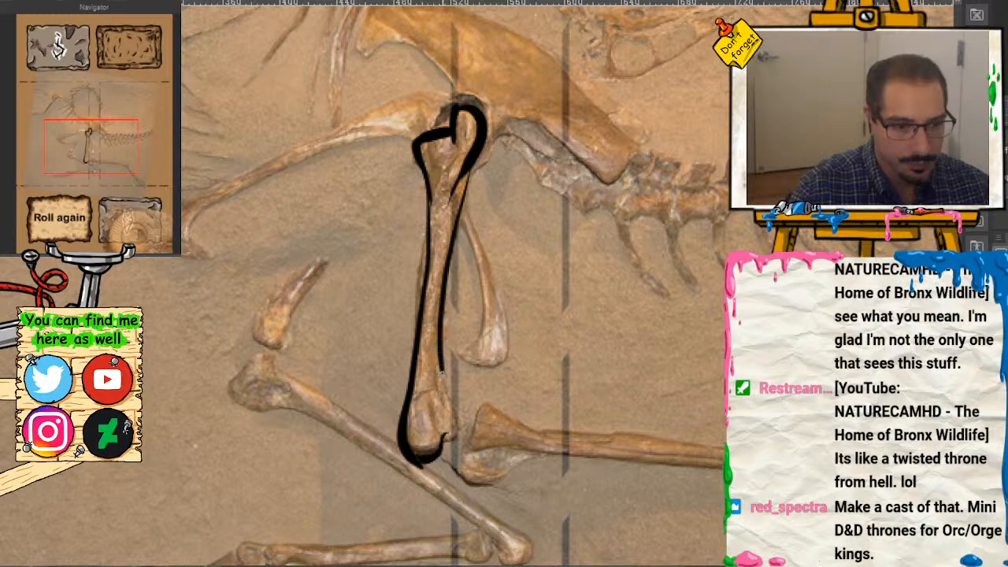
mouse_move(431, 337)
left_mouse_down()
mouse_move(461, 419)
mouse_move(434, 459)
left_mouse_up()
Step: Thicken the black outline around the thigh bone's lower joint, from the shaft flare to the base
key("plus")
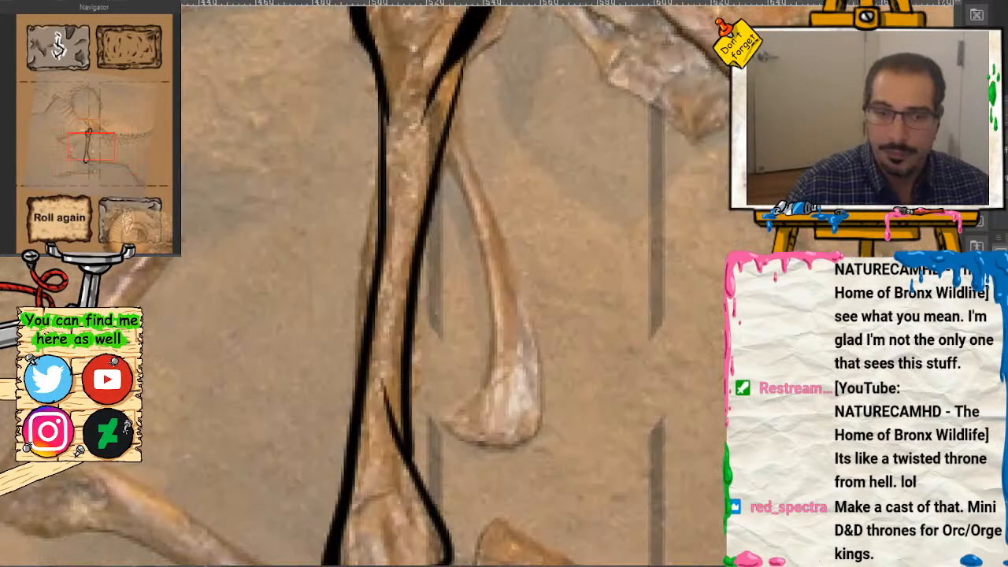
left_click_drag(96, 147, 89, 156)
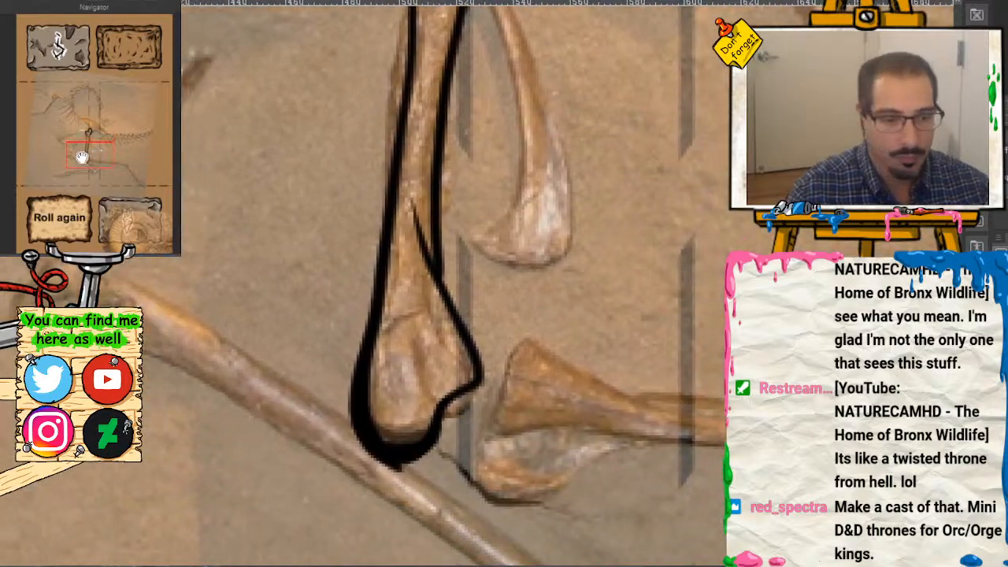
mouse_move(412, 214)
left_mouse_down()
mouse_move(431, 285)
mouse_move(418, 247)
mouse_move(467, 357)
mouse_move(467, 384)
mouse_move(428, 446)
mouse_move(373, 423)
left_mouse_up()
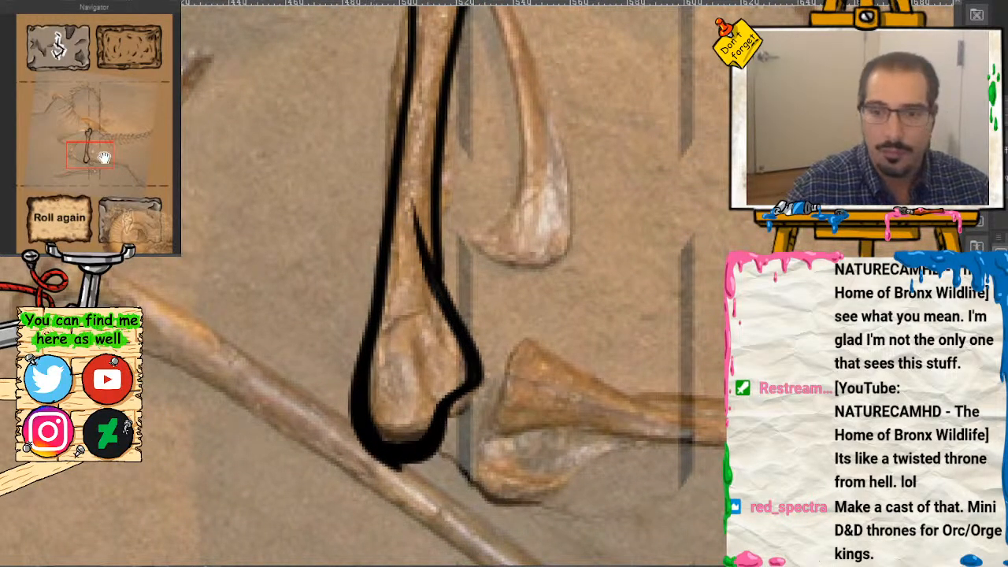
mouse_move(102, 155)
left_mouse_down()
mouse_move(108, 130)
mouse_move(78, 139)
mouse_move(95, 151)
mouse_move(87, 128)
mouse_move(97, 169)
mouse_move(98, 141)
left_mouse_up()
key("ctrl+minus")
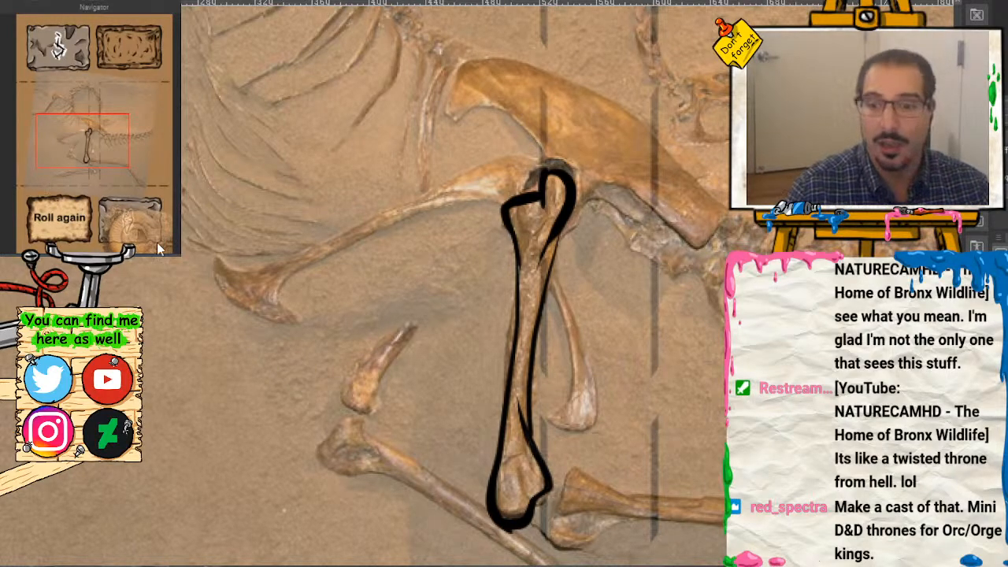
Step: Ink a thick wavy line across the broken upper end of the short bone and a small curved dash above it
scroll(81, 131, "up", 2)
left_click_drag(84, 139, 79, 158)
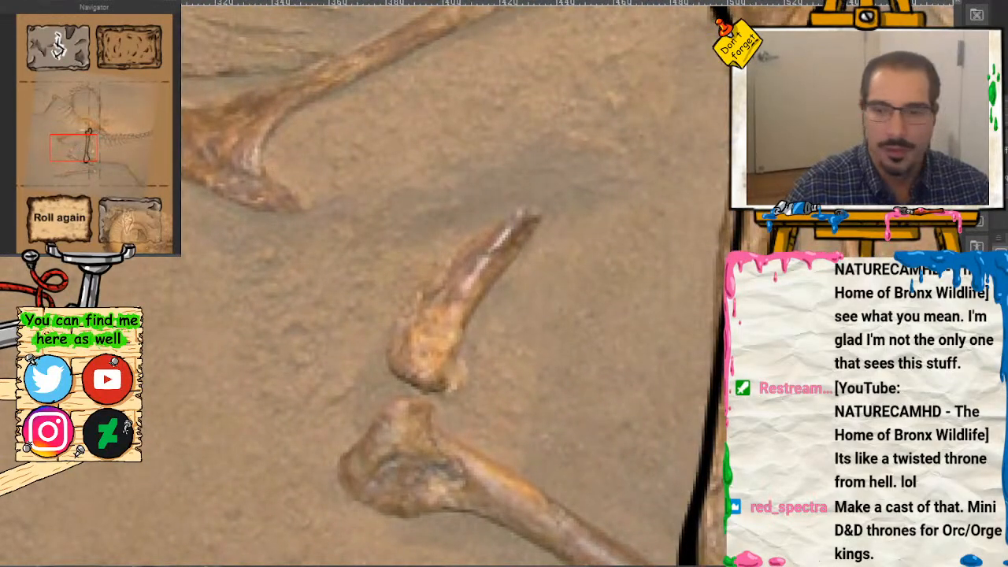
scroll(79, 153, "up", 2)
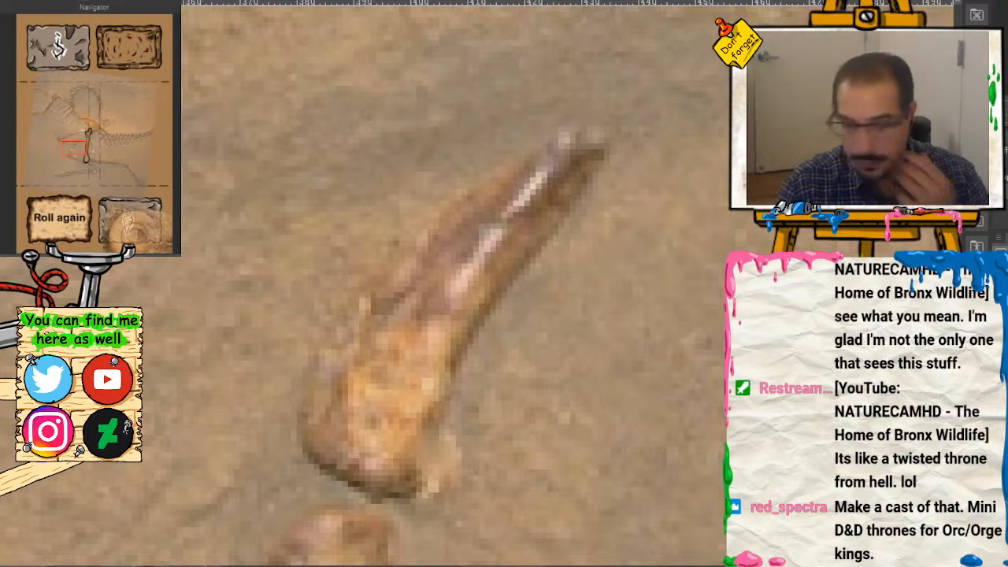
scroll(110, 183, "down", 2)
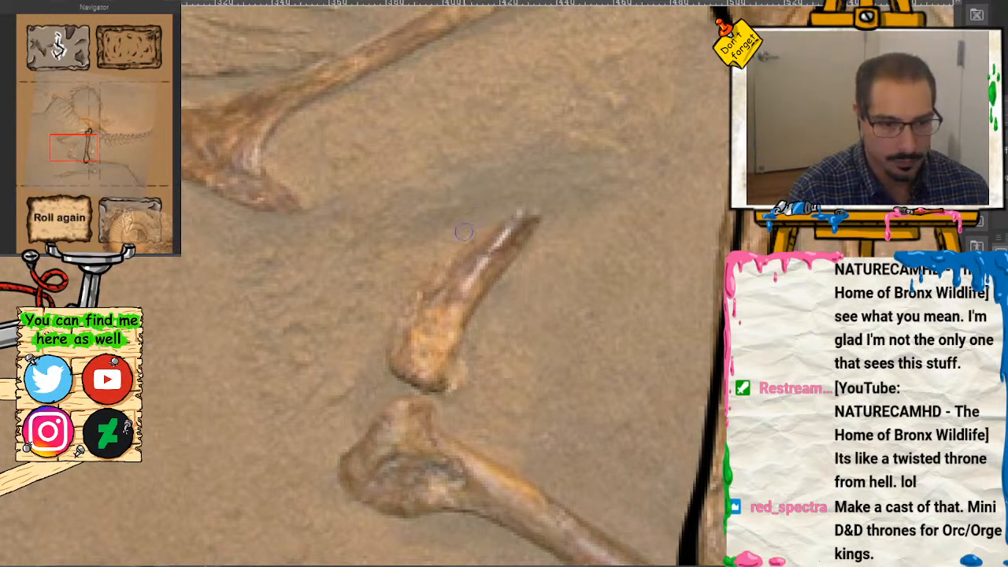
left_click_drag(452, 231, 586, 211)
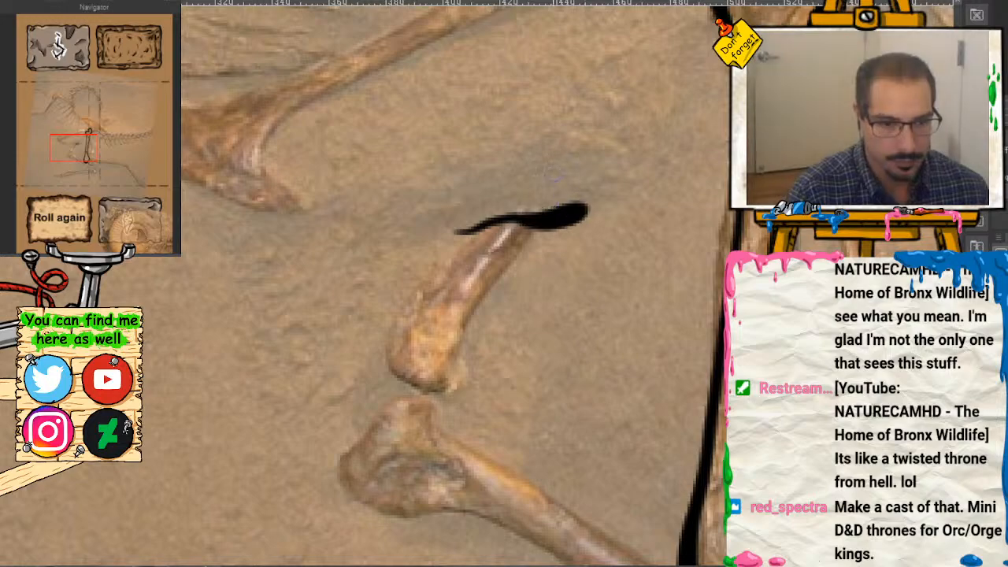
left_click_drag(554, 145, 483, 157)
left_click_drag(564, 215, 457, 227)
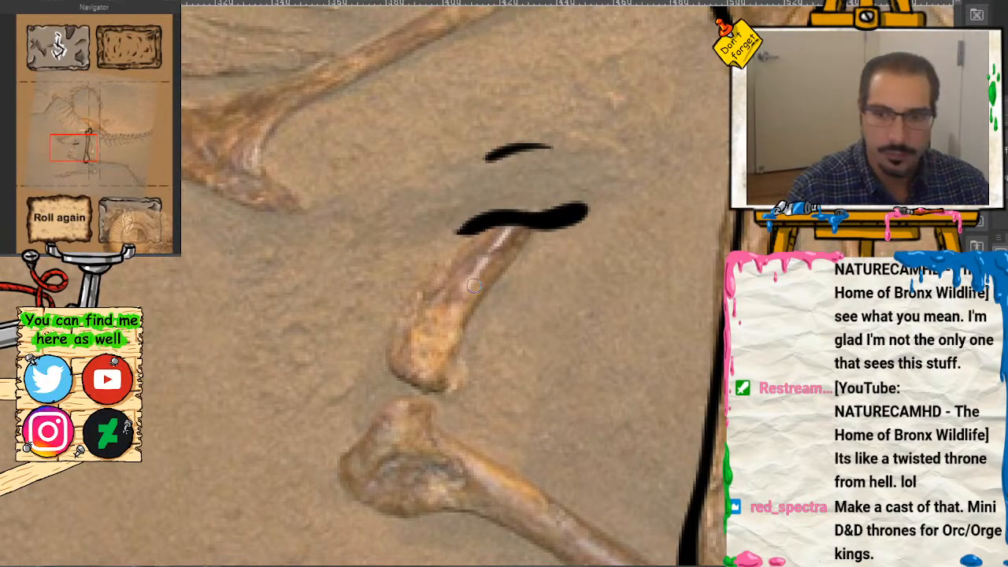
scroll(473, 285, "down", 5)
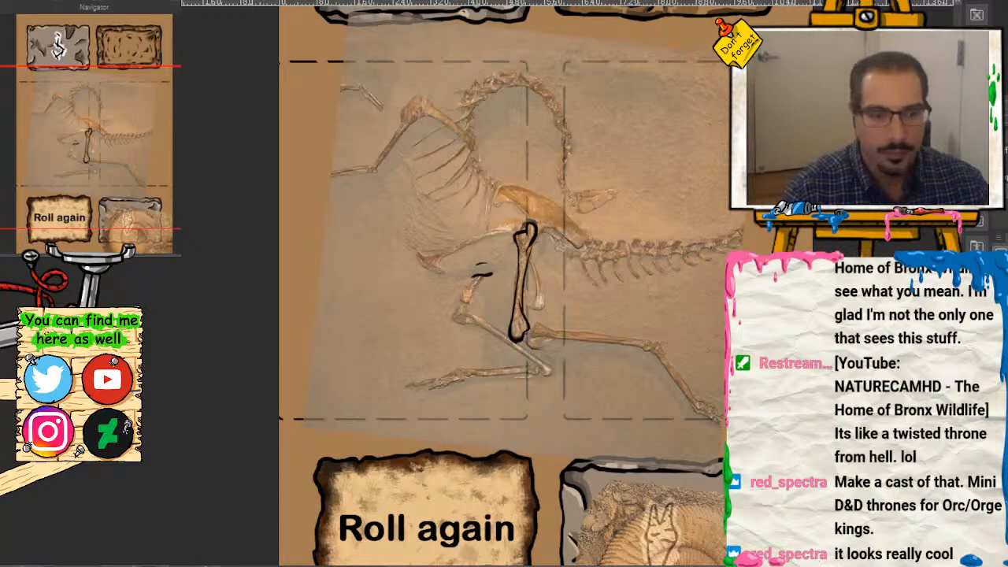
mouse_move(410, 296)
left_mouse_down()
mouse_move(432, 363)
mouse_move(448, 367)
left_mouse_up()
mouse_move(441, 330)
left_mouse_down()
mouse_move(452, 372)
mouse_move(486, 393)
left_mouse_up()
key("ctrl+z")
key("ctrl+z")
key("ctrl+z")
key("ctrl+z")
key("ctrl+z")
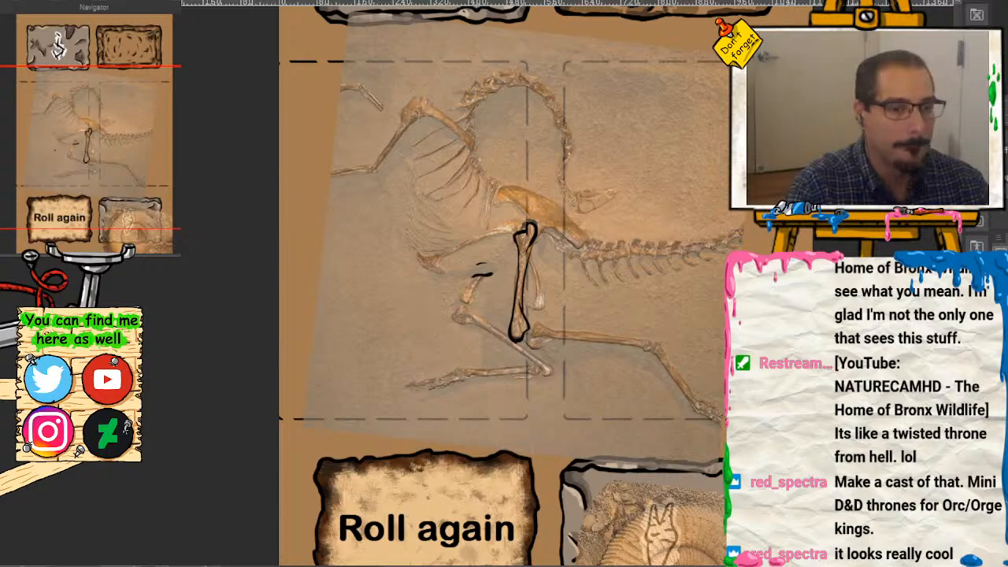
Step: Outline both sides and the rounded lower end of the short broken bone in black
scroll(476, 283, "up", 5)
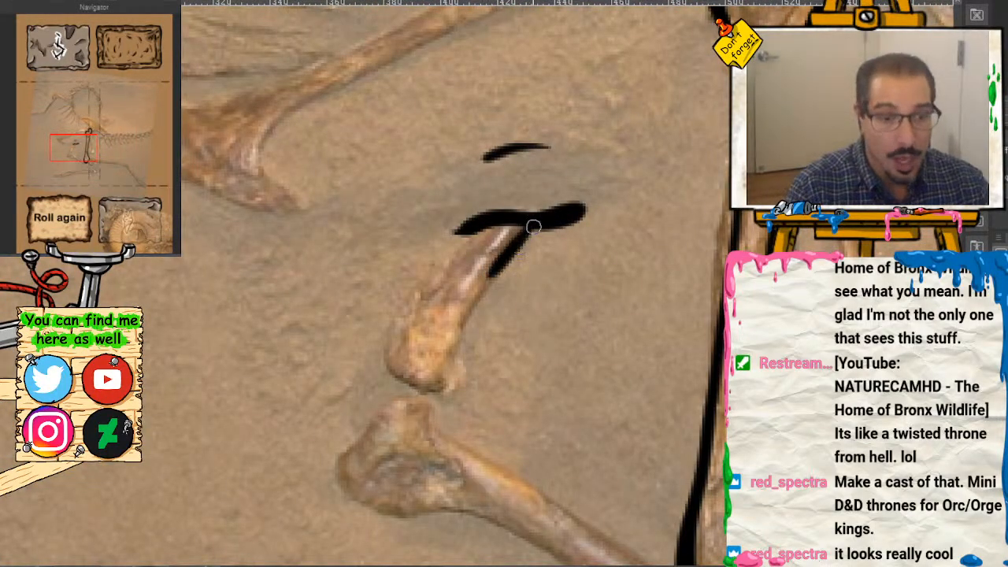
mouse_move(533, 225)
left_mouse_down()
mouse_move(487, 279)
mouse_move(452, 378)
left_mouse_up()
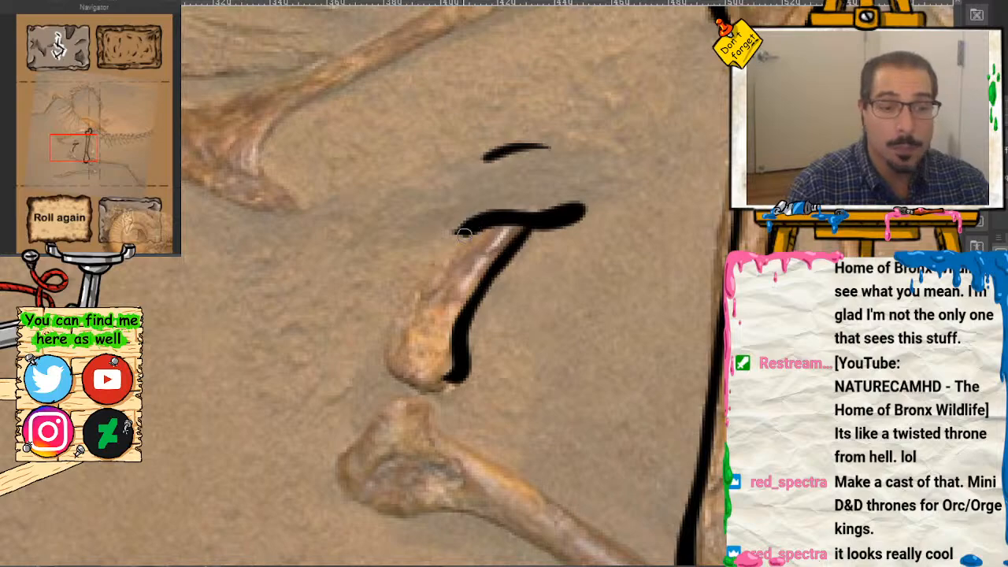
mouse_move(469, 230)
left_mouse_down()
mouse_move(389, 316)
mouse_move(377, 352)
mouse_move(390, 378)
mouse_move(415, 384)
mouse_move(463, 352)
left_mouse_up()
Step: Outline the knobbed upper end of the long diagonal shin bone below the short bone, undoing the overlong shaft stroke
left_click_drag(71, 165, 88, 162)
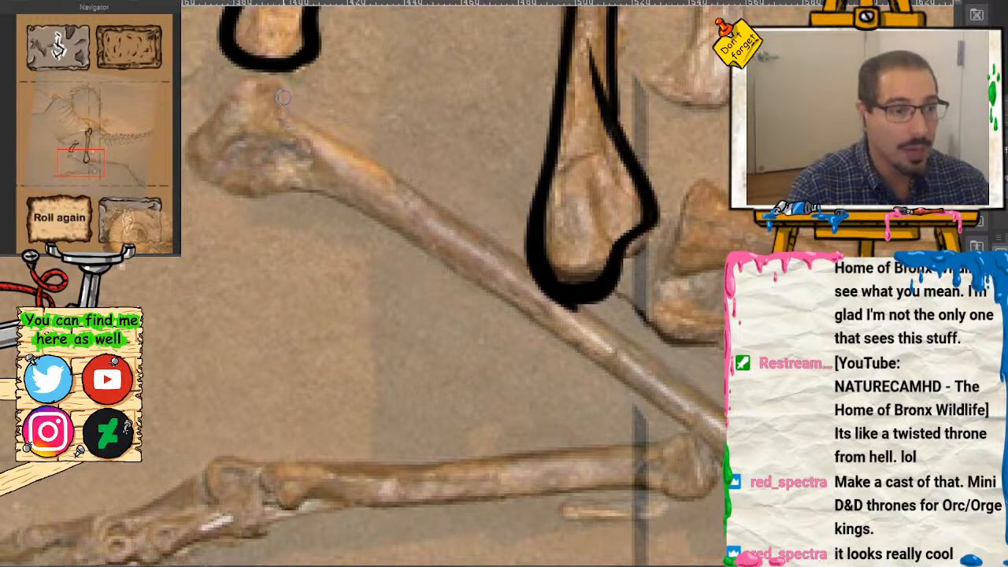
mouse_move(282, 98)
left_mouse_down()
mouse_move(296, 144)
mouse_move(284, 100)
mouse_move(251, 82)
mouse_move(197, 136)
mouse_move(189, 173)
mouse_move(264, 190)
left_mouse_up()
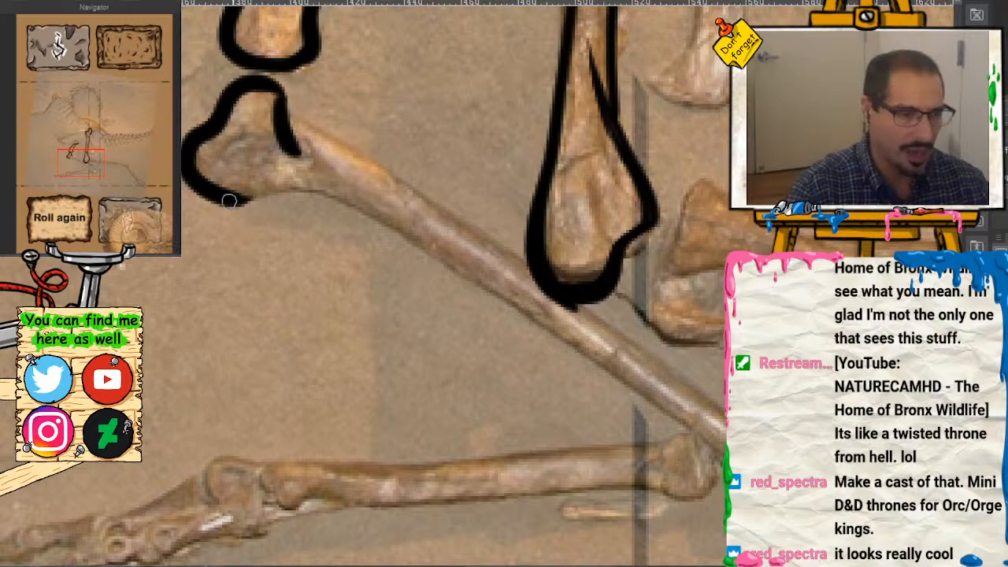
mouse_move(228, 199)
left_mouse_down()
mouse_move(321, 210)
mouse_move(388, 242)
mouse_move(722, 479)
left_mouse_up()
key("ctrl+z")
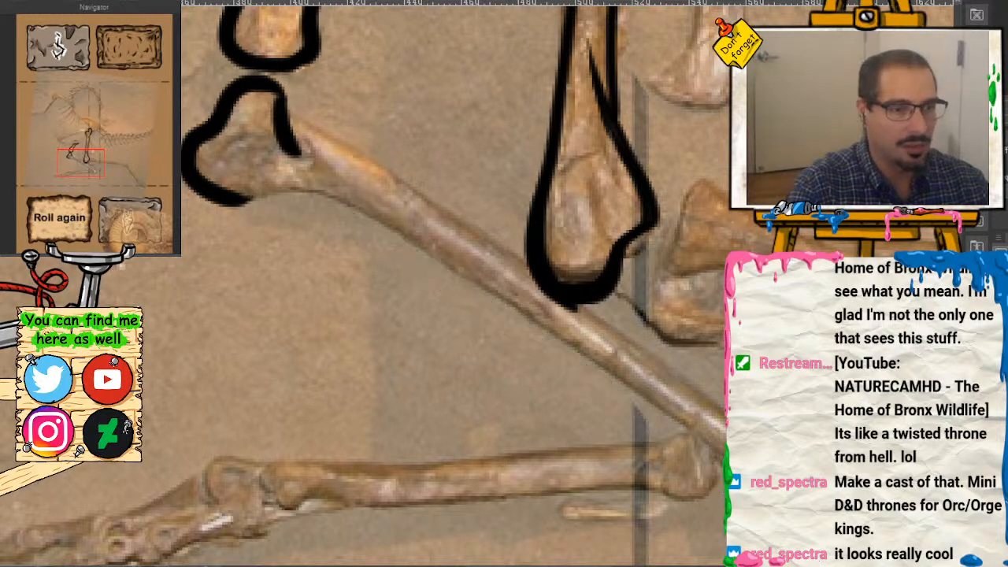
Step: Rotate the canvas until the shin bone stands upright and trace its edge behind the thigh bone down around the lower end
key("r")
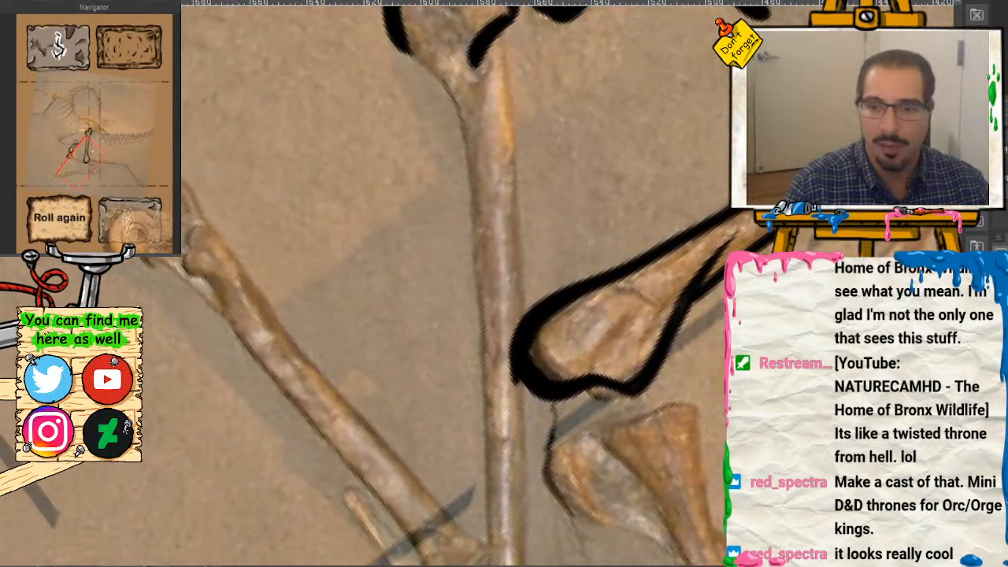
key("r")
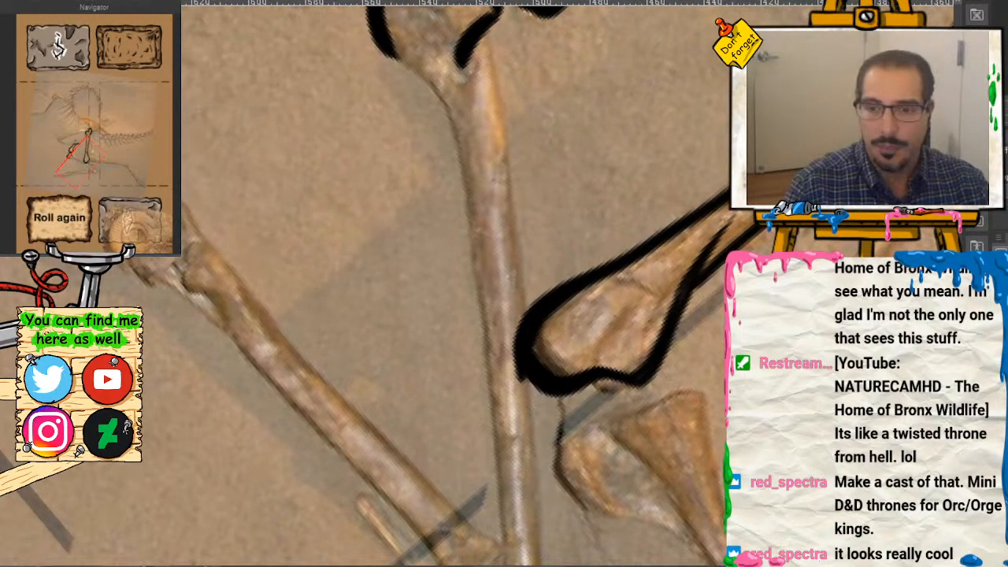
key("ctrl+minus")
left_click_drag(480, 156, 497, 307)
mouse_move(491, 252)
left_mouse_down()
mouse_move(481, 157)
mouse_move(494, 280)
left_mouse_up()
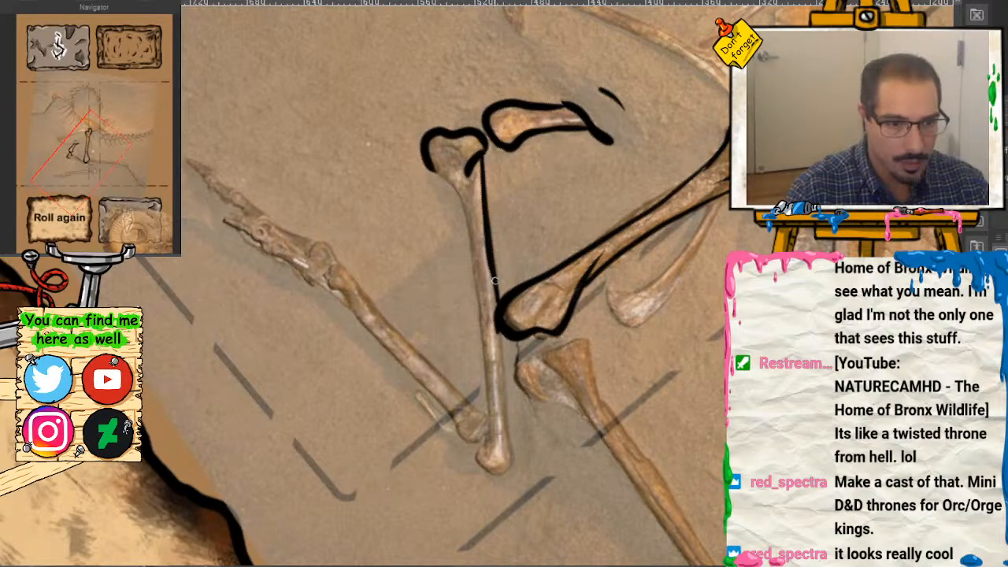
mouse_move(504, 334)
left_mouse_down()
mouse_move(511, 462)
mouse_move(475, 462)
left_mouse_up()
Step: Thicken the outline along the lower part of the shin bone's edge, from the thigh bone joint to its lower end
left_click(63, 233)
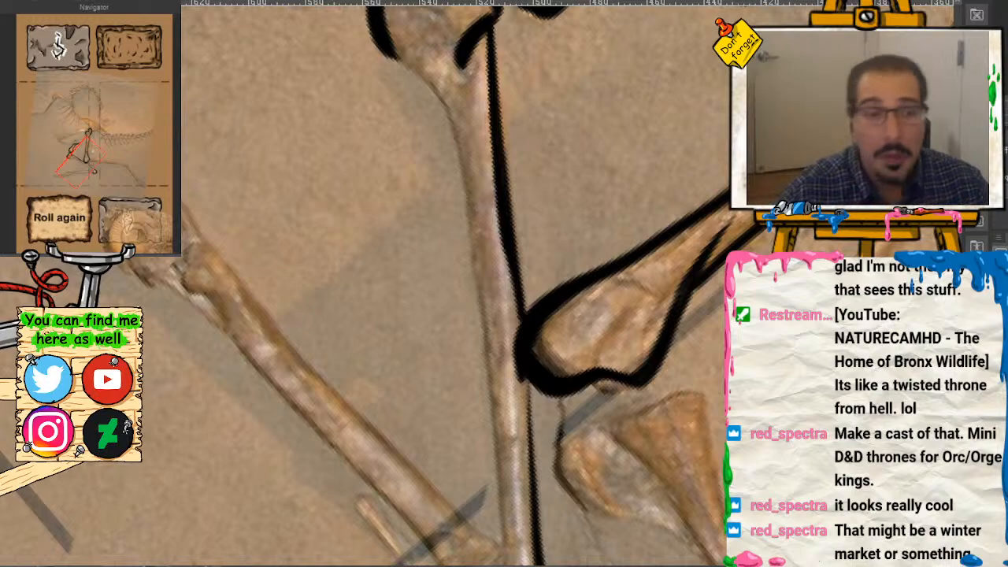
left_click(87, 188)
left_click_drag(93, 181, 96, 178)
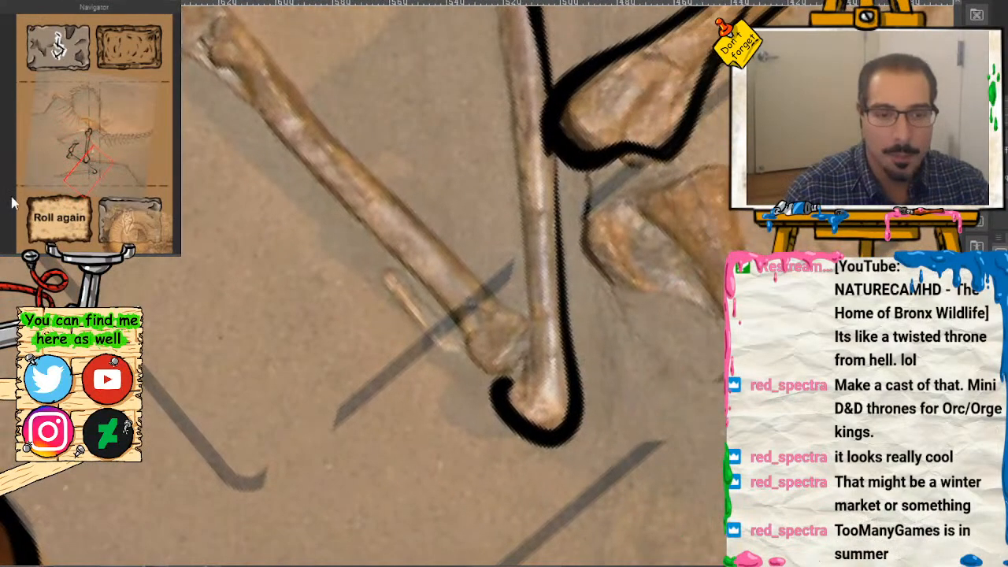
left_click_drag(554, 144, 573, 382)
Step: Trace the opposite edge of the shin bone from its knobbed upper end to the lower end, closing the outline
mouse_move(83, 161)
left_mouse_down()
mouse_move(81, 142)
mouse_move(69, 152)
mouse_move(78, 154)
left_mouse_up()
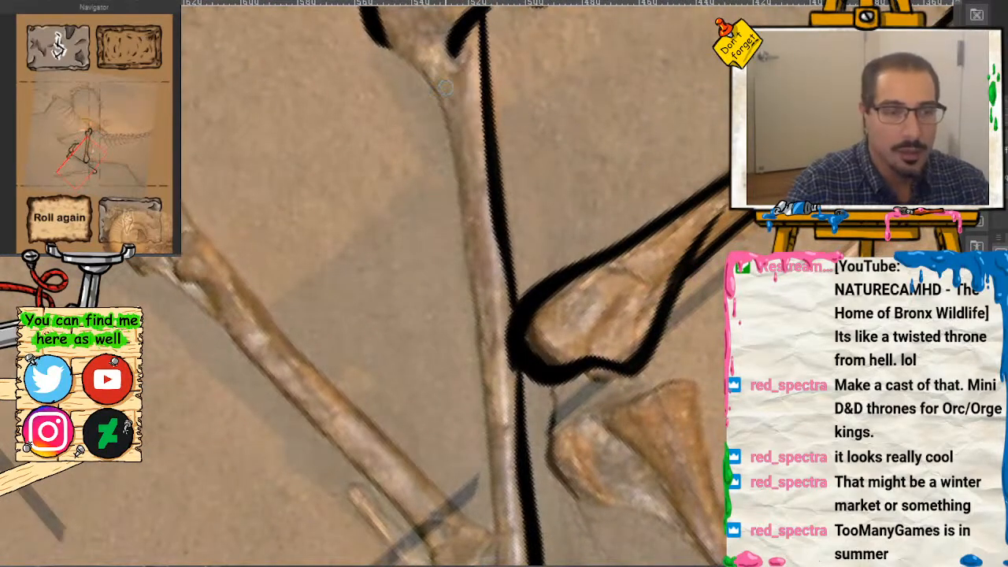
mouse_move(377, 35)
left_mouse_down()
mouse_move(421, 82)
mouse_move(461, 206)
mouse_move(483, 500)
left_mouse_up()
mouse_move(78, 167)
left_mouse_down()
mouse_move(74, 175)
mouse_move(74, 162)
left_mouse_up()
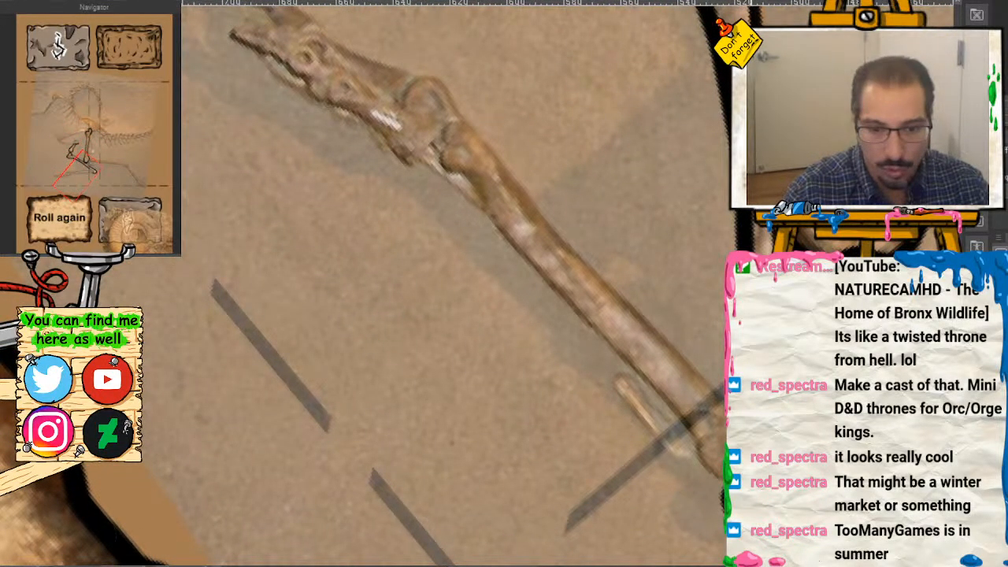
left_click_drag(721, 447, 723, 495)
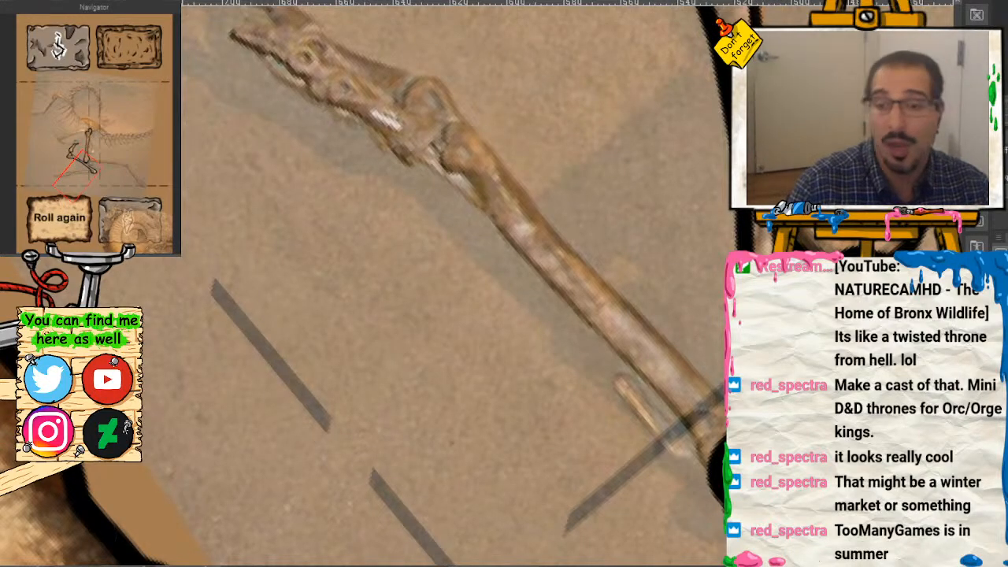
Step: Smooth the outline on the outer side of the shin bone's upper end where the knob meets the shaft
scroll(453, 283, "down", 3)
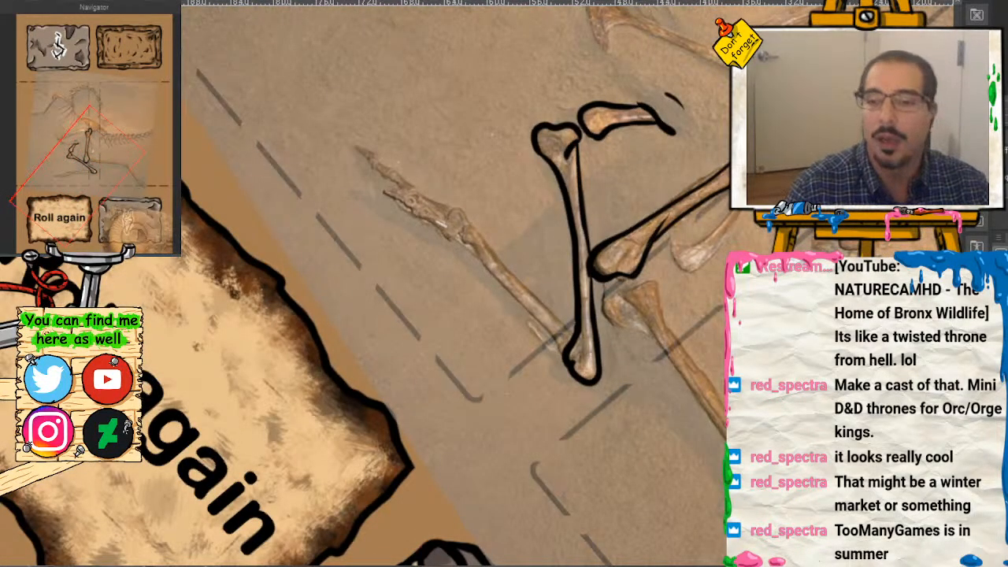
scroll(86, 189, "up", 5)
mouse_move(86, 189)
left_mouse_down()
mouse_move(94, 162)
mouse_move(79, 162)
left_mouse_up()
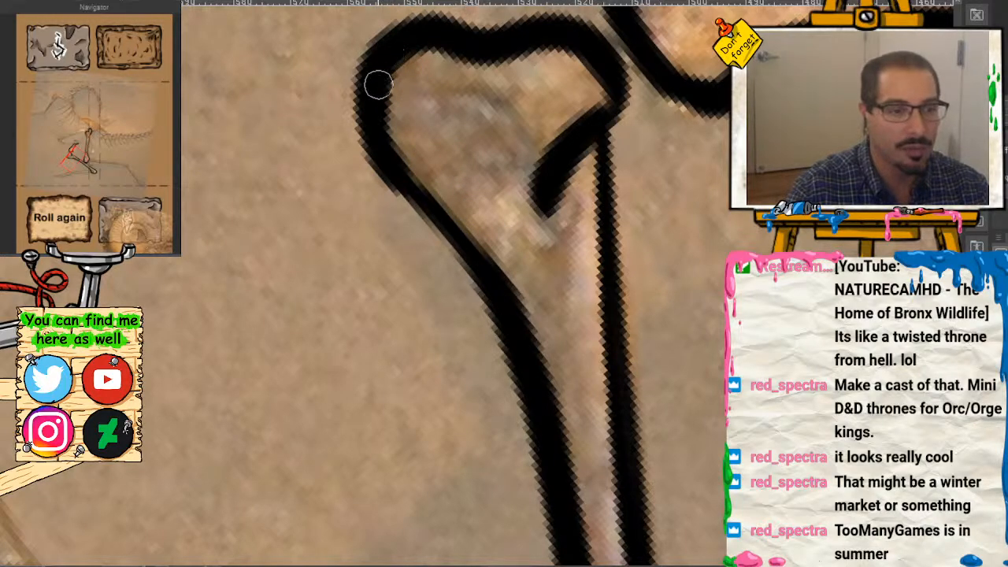
left_click_drag(393, 170, 494, 268)
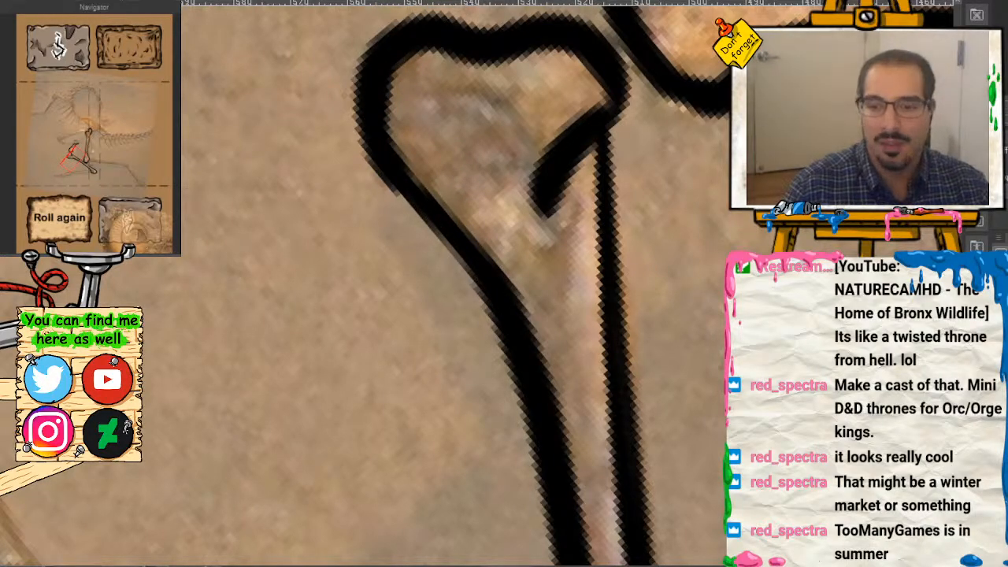
Step: Return the canvas to its upright orientation and review the outlined leg bones
key("ctrl+Left")
key("ctrl+minus")
key("ctrl+minus")
key("ctrl+minus")
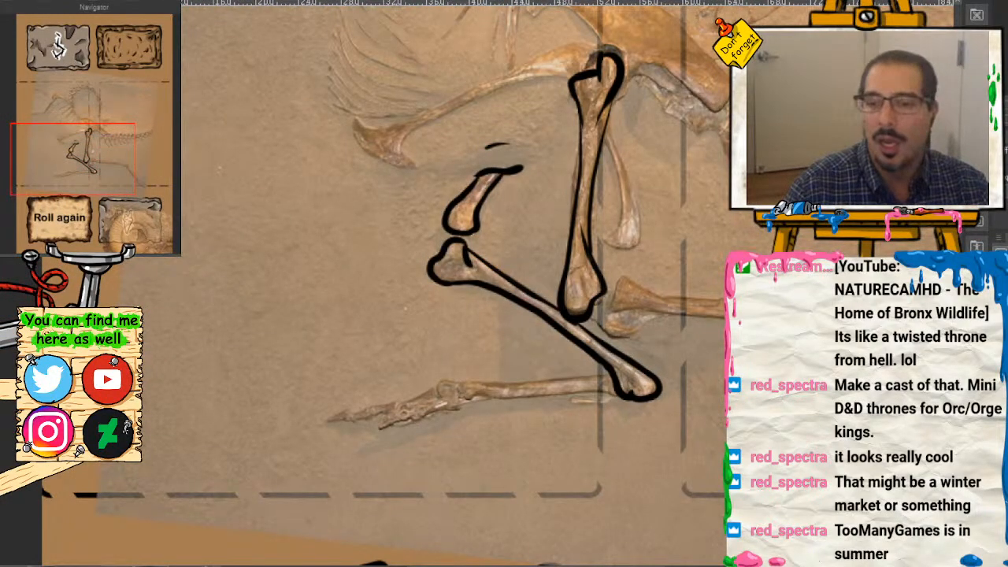
key("ctrl+plus")
key("ctrl+plus")
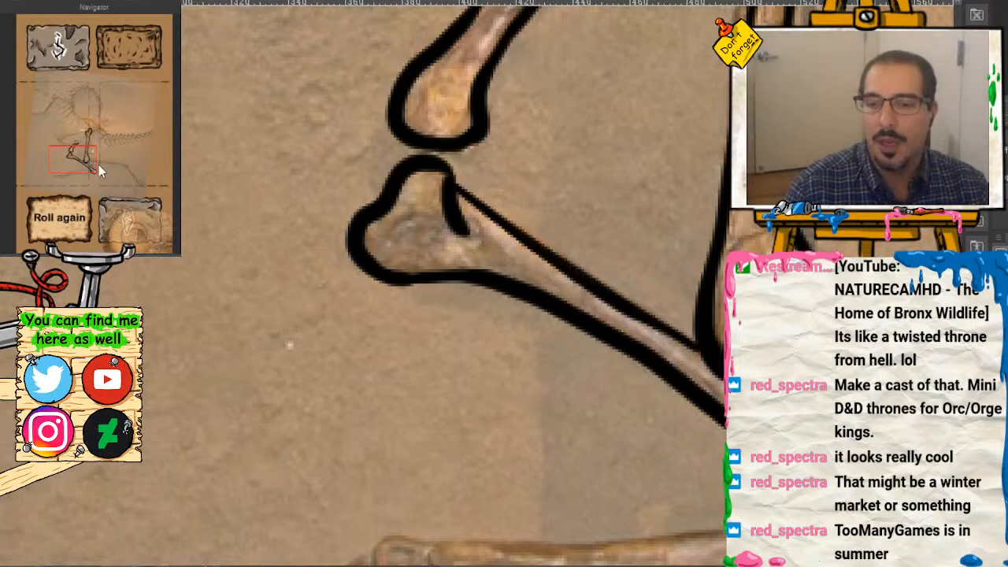
Step: Outline the long foot bone below the shin in black, with small rounded joint bones where it meets the toes
mouse_move(100, 169)
left_mouse_down()
mouse_move(81, 163)
mouse_move(86, 172)
left_mouse_up()
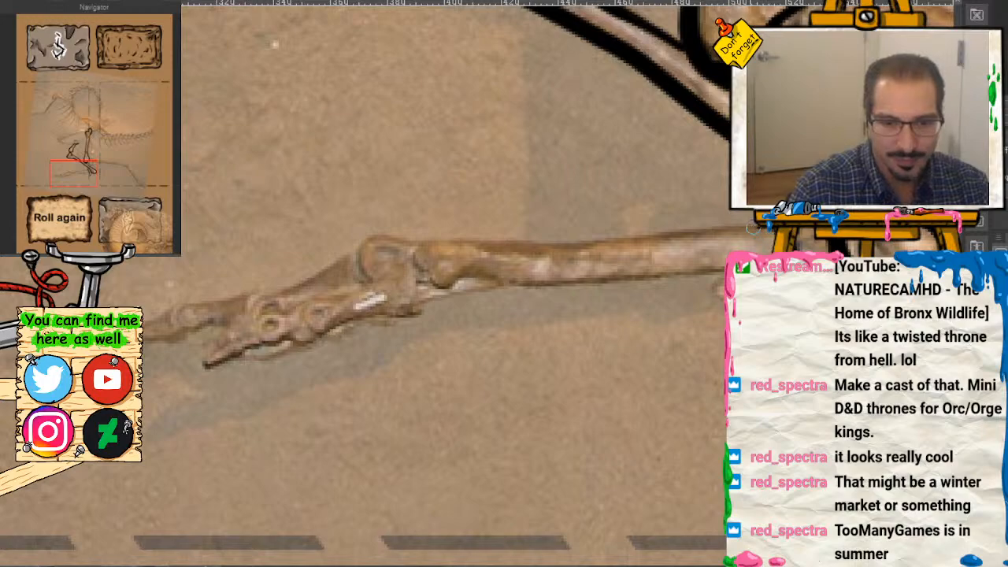
mouse_move(759, 230)
left_mouse_down()
mouse_move(433, 236)
mouse_move(405, 255)
mouse_move(404, 239)
mouse_move(371, 236)
mouse_move(356, 264)
mouse_move(381, 271)
mouse_move(368, 274)
mouse_move(400, 251)
mouse_move(440, 281)
mouse_move(367, 276)
mouse_move(384, 315)
mouse_move(417, 310)
mouse_move(390, 275)
mouse_move(449, 319)
mouse_move(426, 307)
mouse_move(477, 278)
mouse_move(569, 290)
mouse_move(723, 268)
left_mouse_up()
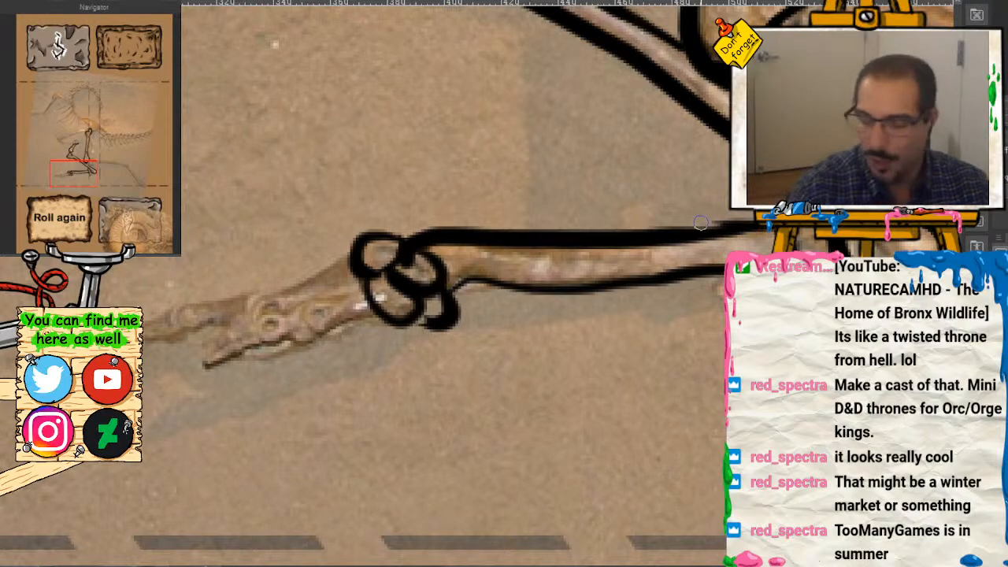
mouse_move(441, 303)
left_mouse_down()
mouse_move(429, 328)
mouse_move(471, 278)
mouse_move(450, 297)
left_mouse_up()
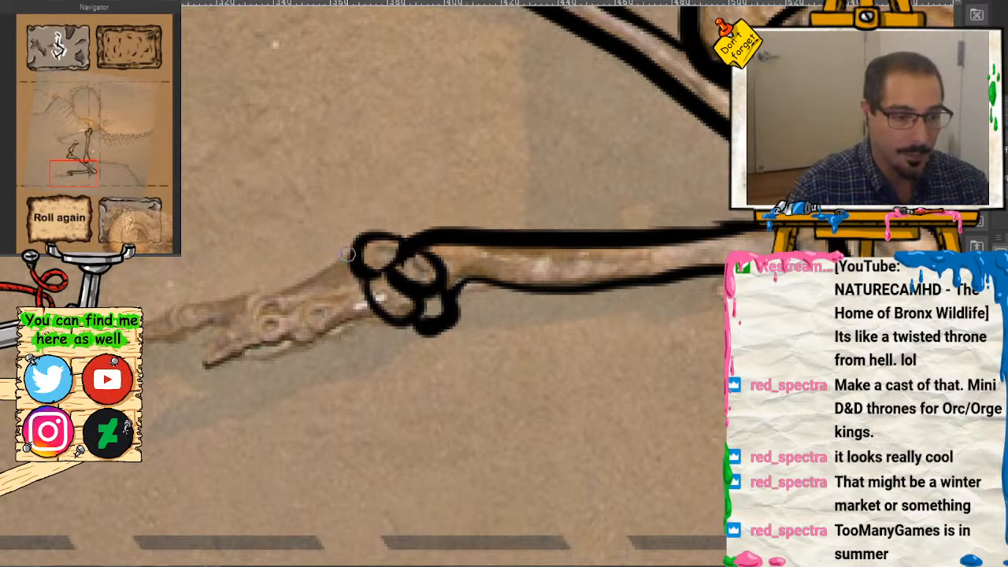
Step: Trace the toe bones of this foot as separate segments, ending the lower toe in a downward-curved claw
left_click_drag(347, 253, 307, 272)
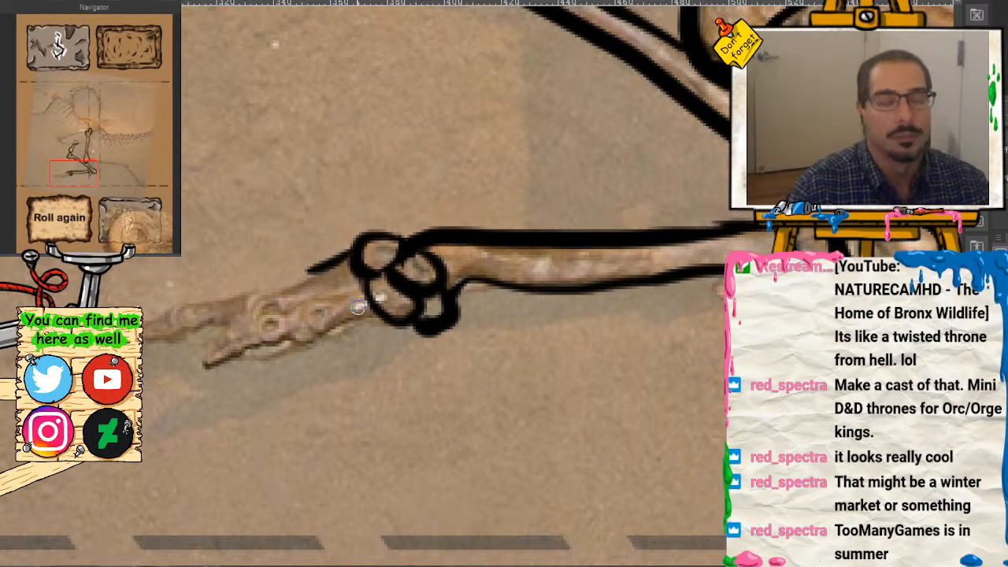
mouse_move(360, 292)
left_mouse_down()
mouse_move(286, 308)
mouse_move(304, 347)
mouse_move(331, 339)
mouse_move(380, 316)
mouse_move(254, 324)
mouse_move(221, 339)
mouse_move(196, 381)
mouse_move(203, 428)
mouse_move(214, 430)
mouse_move(231, 407)
mouse_move(231, 387)
mouse_move(217, 445)
mouse_move(237, 432)
left_mouse_up()
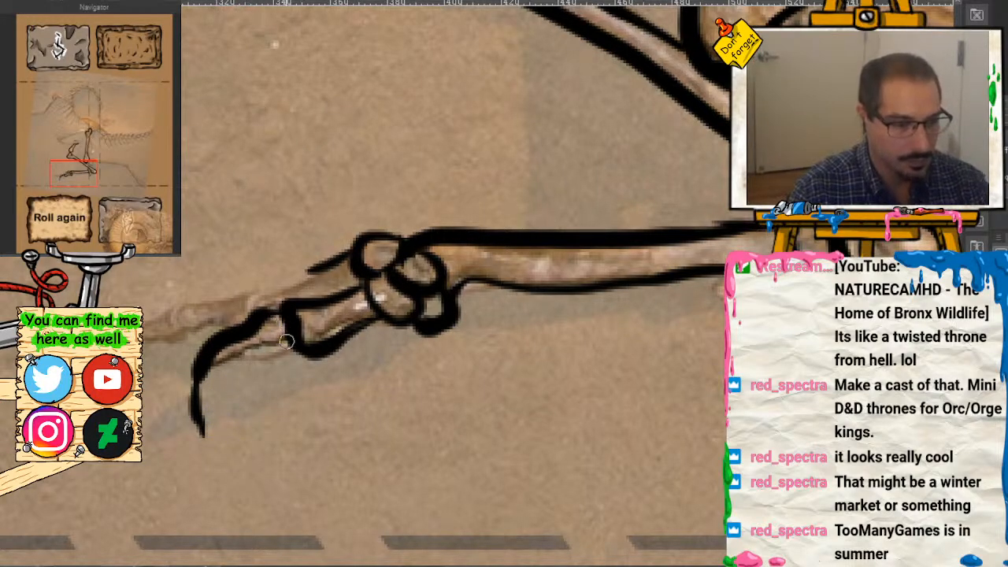
mouse_move(290, 350)
left_mouse_down()
mouse_move(241, 363)
mouse_move(233, 399)
mouse_move(203, 438)
left_mouse_up()
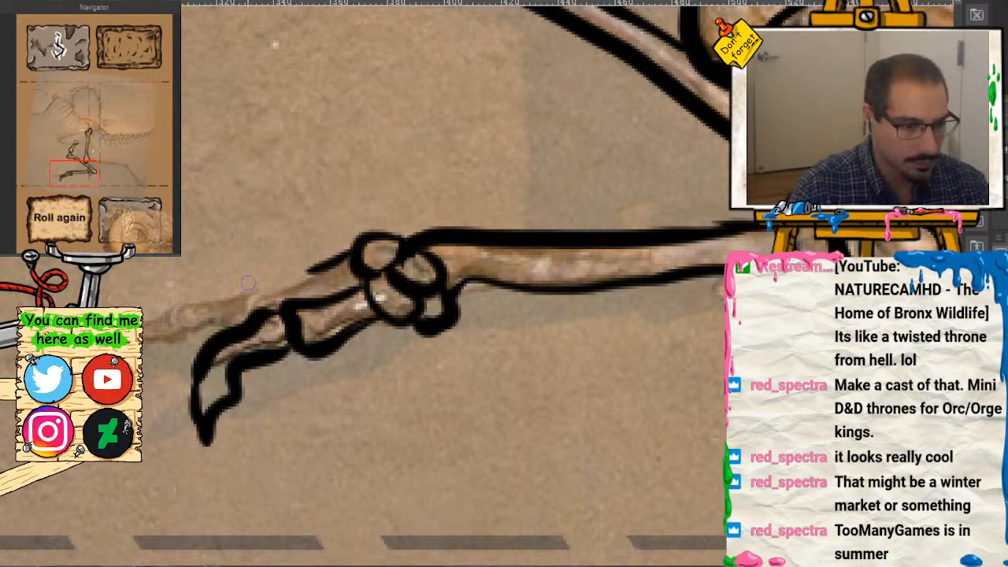
mouse_move(319, 266)
left_mouse_down()
mouse_move(243, 286)
mouse_move(236, 314)
mouse_move(231, 290)
mouse_move(152, 302)
mouse_move(154, 332)
mouse_move(167, 341)
mouse_move(220, 339)
mouse_move(167, 330)
left_mouse_up()
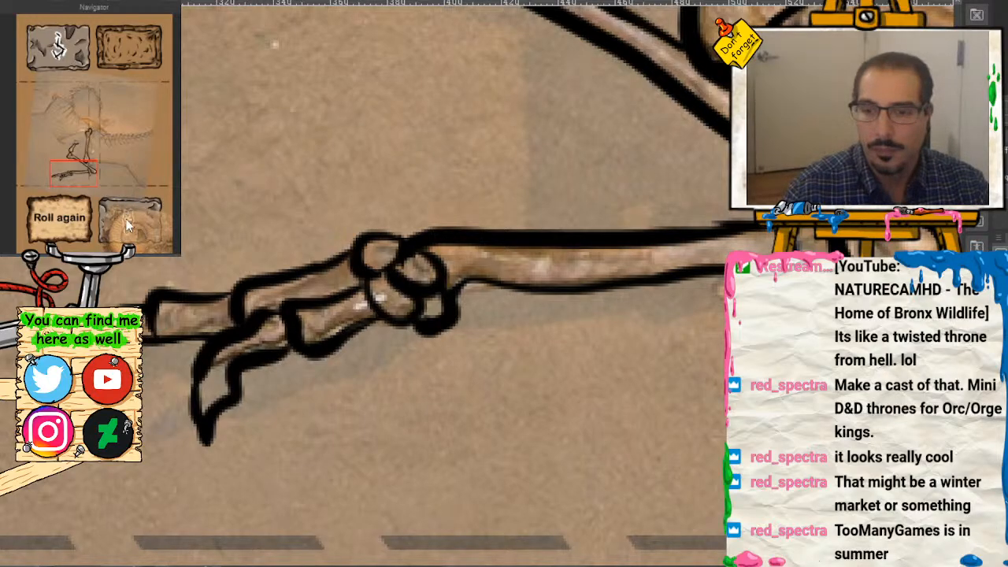
Step: Outline the second leg's shin bone from its knobbed upper end along both shaft edges to a curved line across the shaft
left_click_drag(79, 175, 97, 157)
scroll(129, 171, "up", 2)
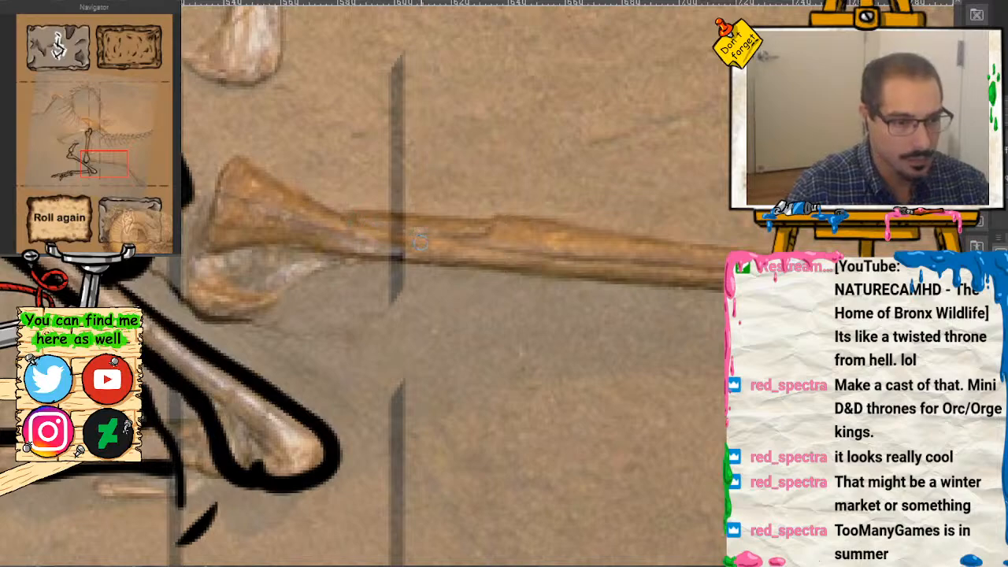
mouse_move(420, 240)
left_mouse_down()
mouse_move(350, 229)
mouse_move(271, 176)
mouse_move(302, 210)
mouse_move(272, 171)
mouse_move(243, 159)
mouse_move(207, 238)
mouse_move(245, 238)
mouse_move(202, 238)
mouse_move(187, 273)
mouse_move(194, 300)
mouse_move(219, 318)
mouse_move(271, 307)
mouse_move(341, 266)
mouse_move(374, 262)
left_mouse_up()
mouse_move(301, 209)
left_mouse_down()
mouse_move(580, 238)
mouse_move(558, 337)
mouse_move(589, 195)
left_mouse_up()
mouse_move(347, 271)
left_mouse_down()
mouse_move(407, 269)
mouse_move(571, 296)
left_mouse_up()
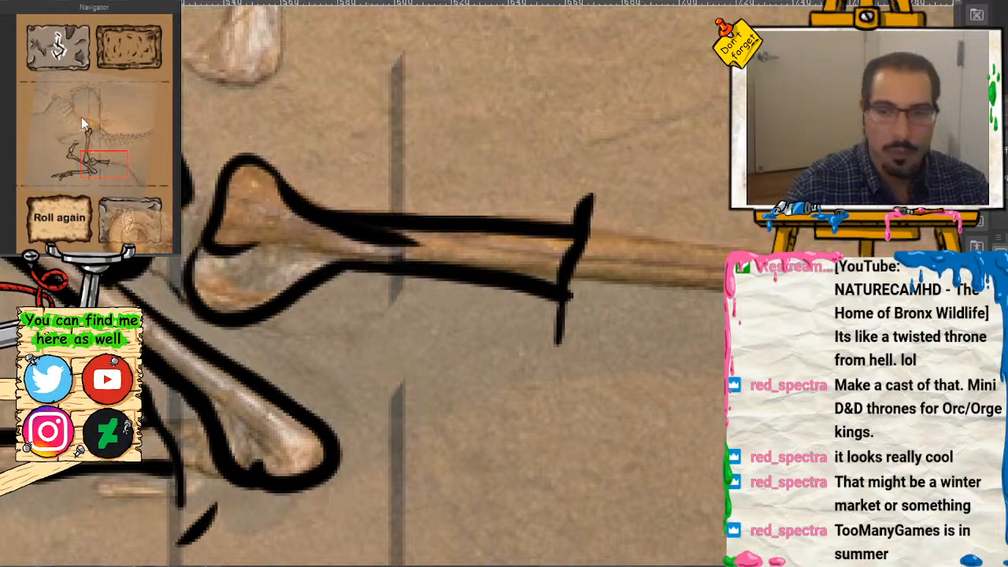
Step: Draw a second curved line across the shaft with a loose wavy stroke above the gap, and thicken the first crossing line
left_click(117, 168)
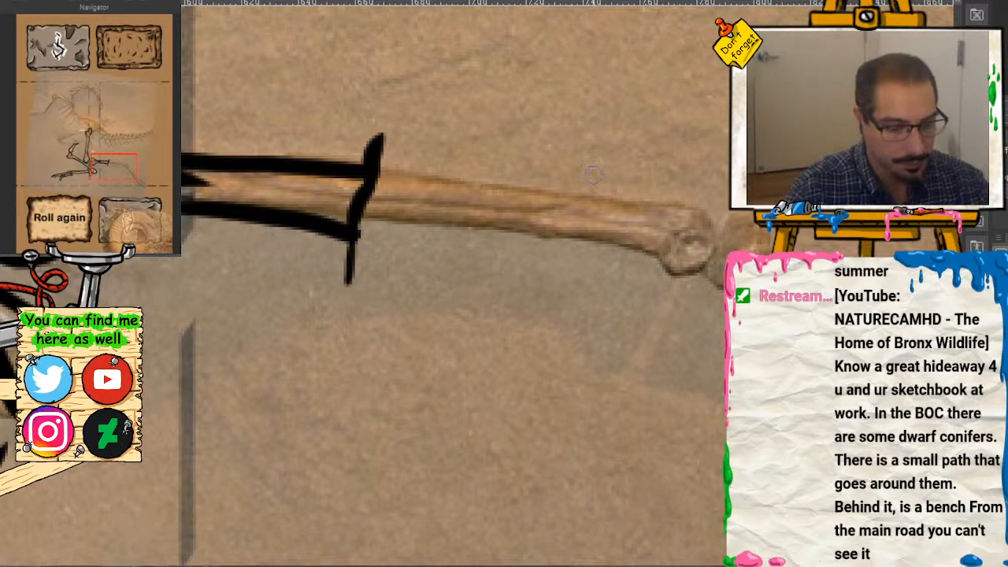
mouse_move(540, 164)
left_mouse_down()
mouse_move(529, 203)
mouse_move(561, 295)
left_mouse_up()
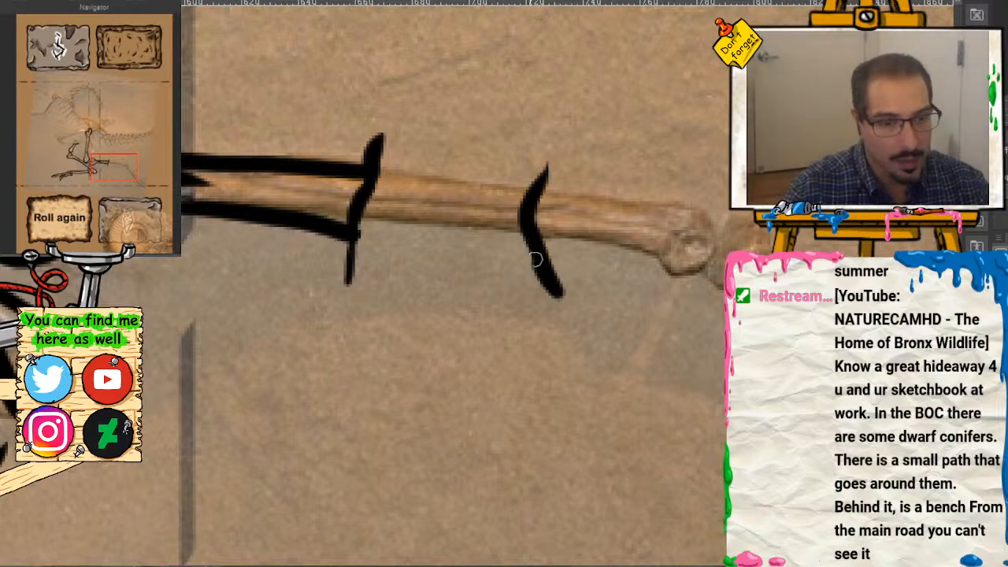
left_click_drag(535, 261, 538, 162)
left_click_drag(425, 120, 571, 141)
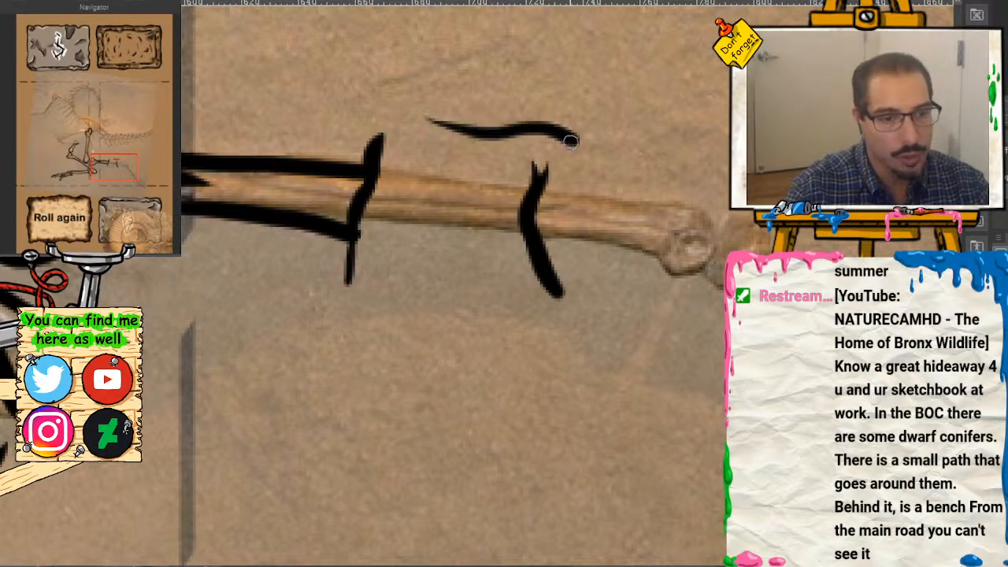
left_click_drag(542, 175, 539, 161)
mouse_move(377, 143)
left_mouse_down()
mouse_move(351, 219)
mouse_move(351, 282)
left_mouse_up()
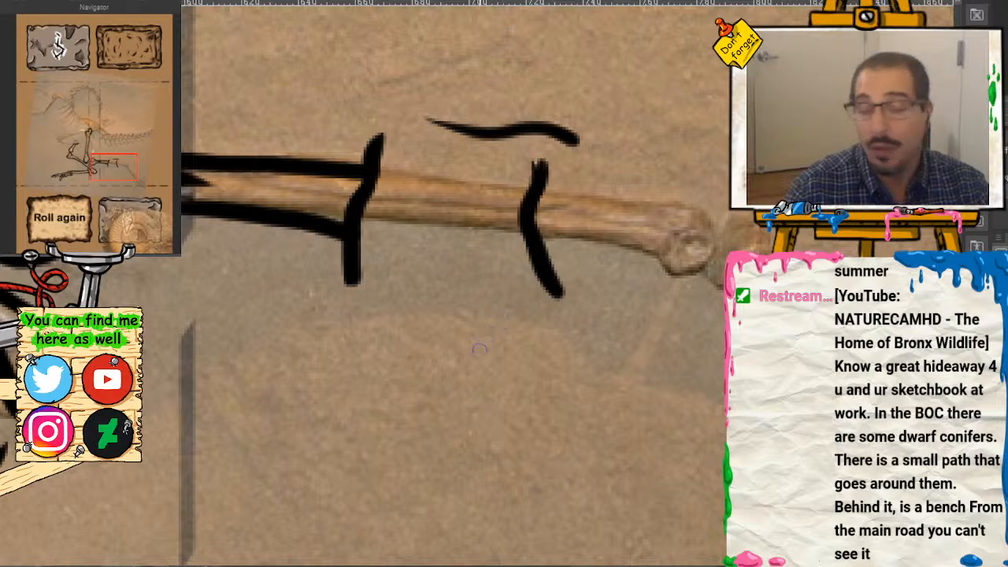
Step: Add a short slanted stroke below the shaft gap and outline the shin bone's lower section around its rounded end
left_click_drag(480, 354, 560, 332)
mouse_move(537, 195)
left_mouse_down()
mouse_move(698, 206)
mouse_move(712, 242)
mouse_move(703, 269)
mouse_move(677, 274)
mouse_move(622, 243)
mouse_move(527, 235)
left_mouse_up()
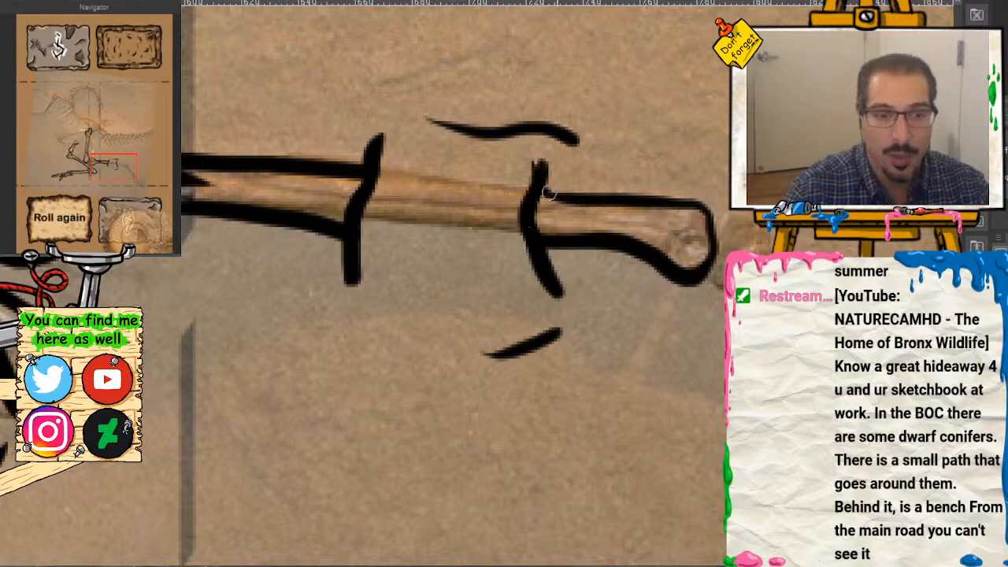
Step: Outline the second leg's long foot bone, from its rounded upper end along both edges to the joint at the toes
left_click_drag(114, 169, 137, 179)
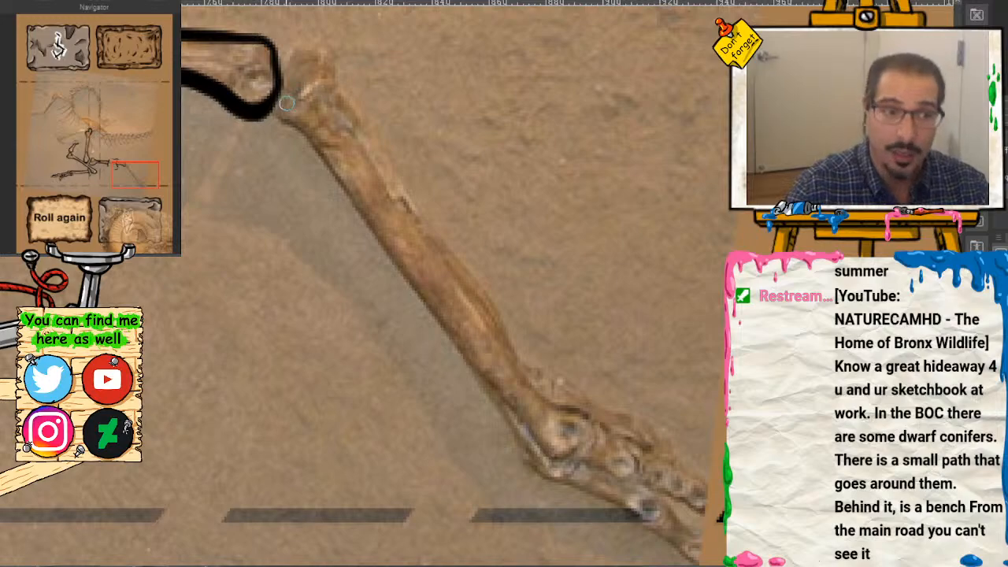
mouse_move(276, 62)
left_mouse_down()
mouse_move(325, 50)
mouse_move(344, 83)
mouse_move(357, 144)
left_mouse_up()
mouse_move(278, 104)
left_mouse_down()
mouse_move(285, 132)
mouse_move(361, 178)
left_mouse_up()
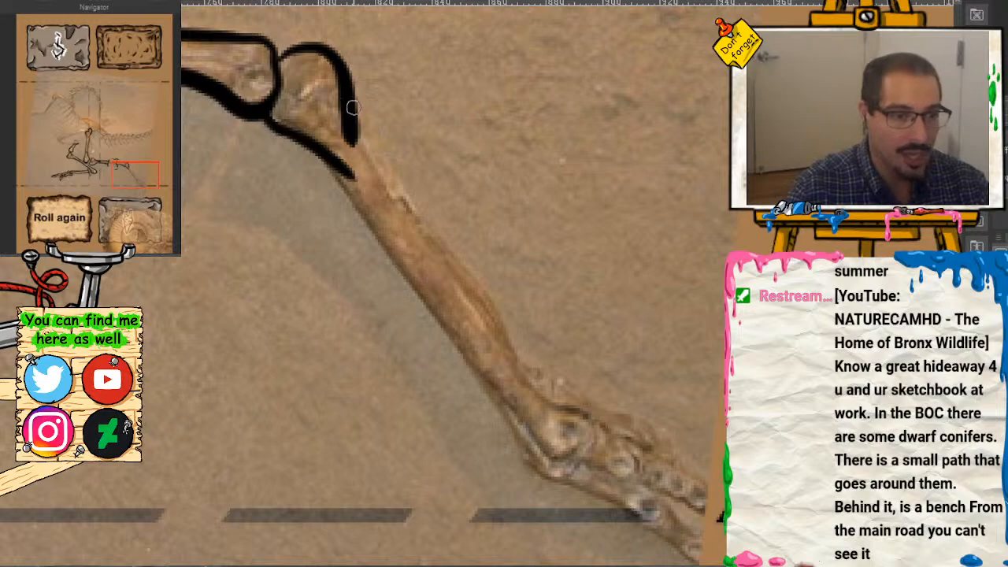
mouse_move(352, 108)
left_mouse_down()
mouse_move(450, 291)
mouse_move(568, 425)
left_mouse_up()
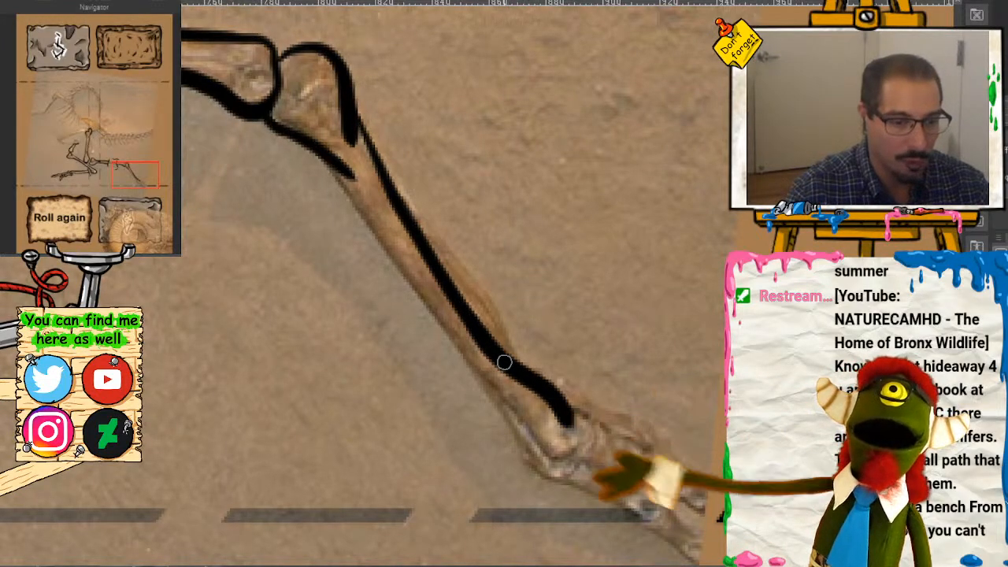
key("ctrl+z")
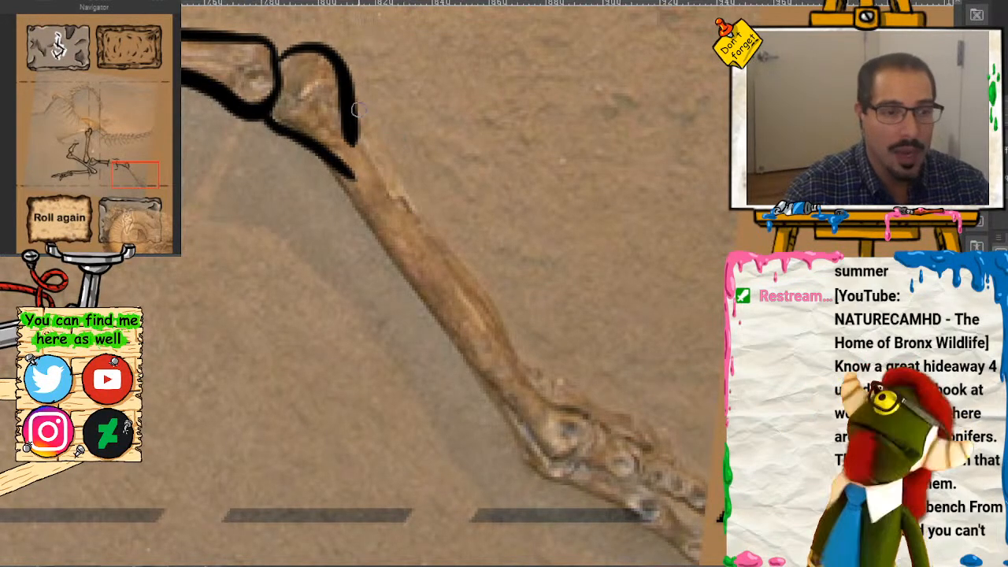
mouse_move(356, 111)
left_mouse_down()
mouse_move(479, 311)
mouse_move(536, 382)
mouse_move(588, 417)
mouse_move(581, 450)
left_mouse_up()
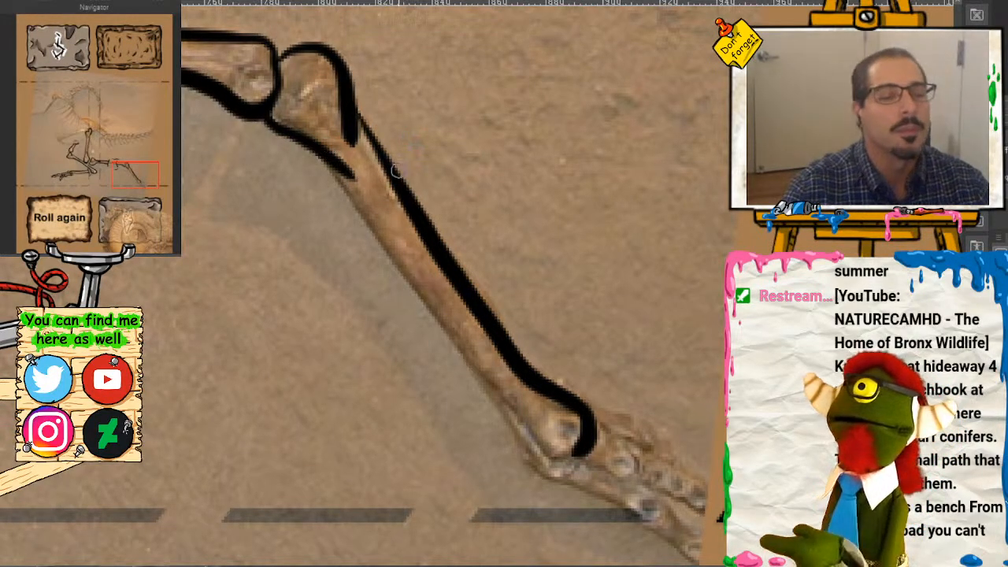
mouse_move(316, 150)
left_mouse_down()
mouse_move(525, 461)
mouse_move(552, 472)
mouse_move(568, 466)
mouse_move(577, 449)
mouse_move(548, 430)
mouse_move(565, 446)
mouse_move(546, 433)
mouse_move(562, 437)
mouse_move(558, 463)
left_mouse_up()
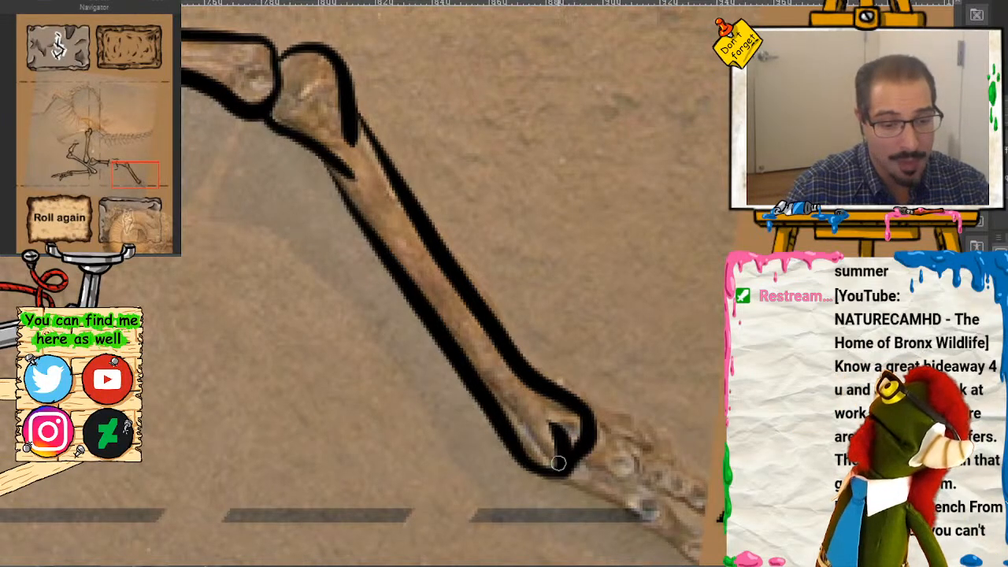
Step: Draw a cluster of small rounded joint bones at the lower end of the second leg's long foot bone
left_click_drag(137, 183, 148, 186)
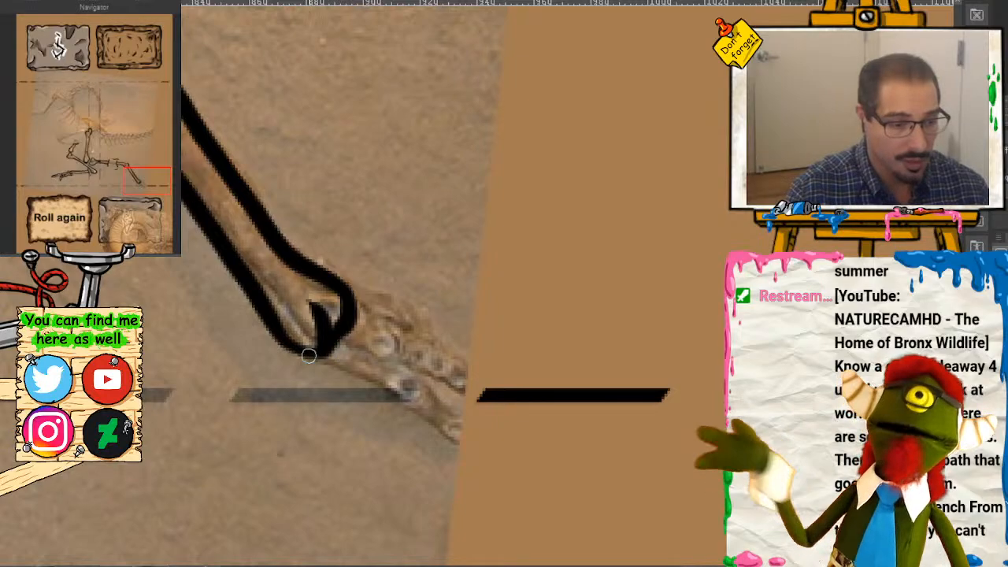
mouse_move(310, 349)
left_mouse_down()
mouse_move(333, 378)
mouse_move(322, 382)
mouse_move(358, 360)
mouse_move(315, 371)
left_mouse_up()
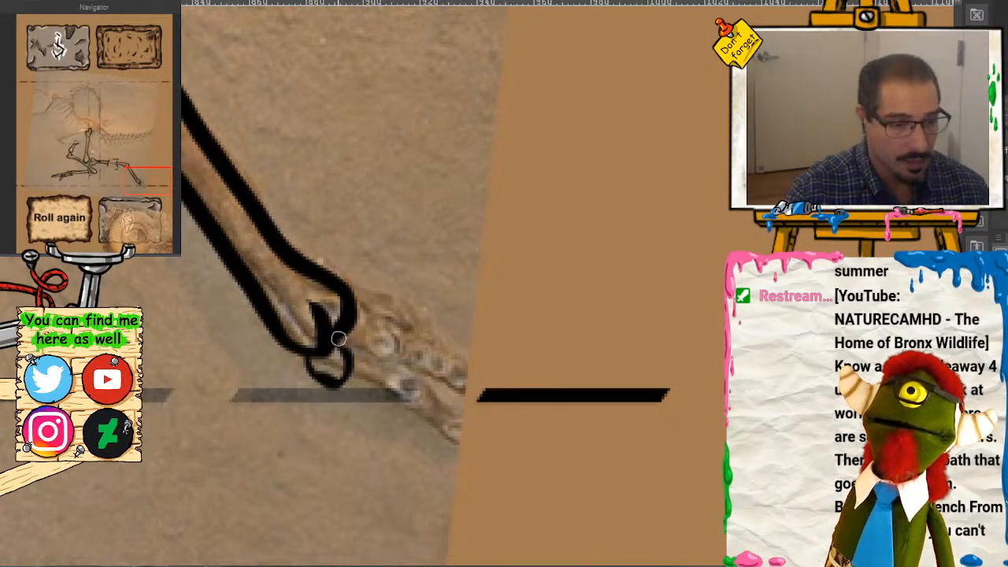
mouse_move(339, 338)
left_mouse_down()
mouse_move(335, 378)
mouse_move(347, 338)
left_mouse_up()
mouse_move(352, 378)
left_mouse_down()
mouse_move(382, 368)
mouse_move(374, 354)
mouse_move(347, 351)
mouse_move(383, 367)
mouse_move(366, 385)
left_mouse_up()
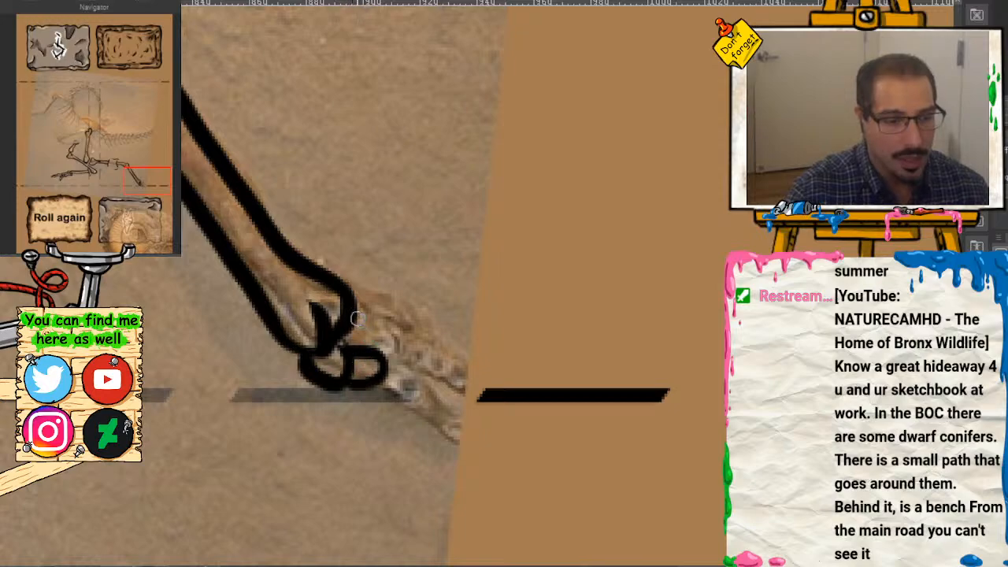
mouse_move(357, 320)
left_mouse_down()
mouse_move(381, 349)
mouse_move(376, 325)
mouse_move(353, 318)
mouse_move(344, 338)
mouse_move(365, 304)
mouse_move(347, 291)
mouse_move(385, 299)
mouse_move(379, 333)
left_mouse_up()
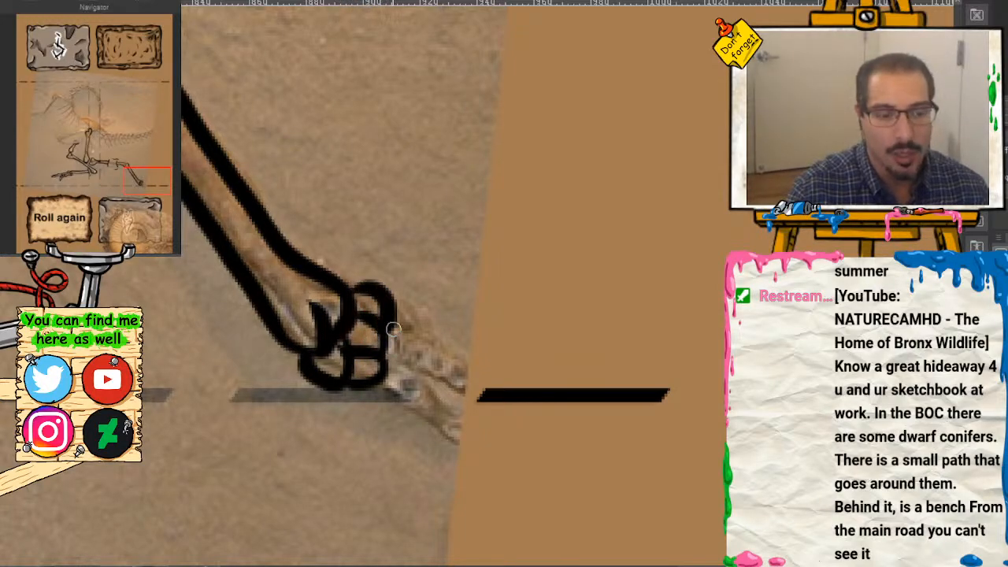
Step: Outline three toe bones fanning out from the joint cluster, extending them past the edge of the photo
left_click_drag(142, 183, 152, 189)
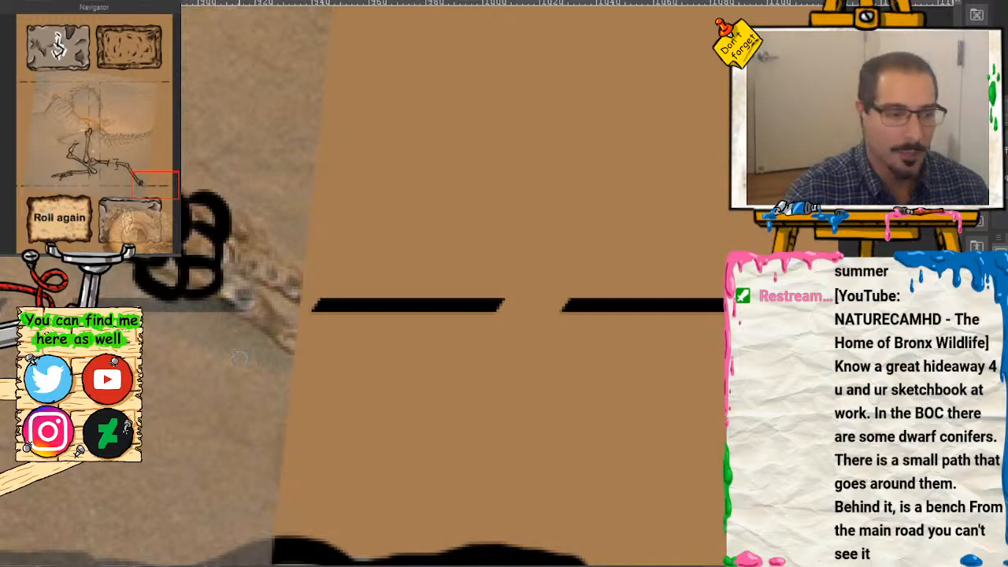
mouse_move(199, 293)
left_mouse_down()
mouse_move(274, 380)
mouse_move(311, 389)
left_mouse_up()
mouse_move(224, 278)
left_mouse_down()
mouse_move(327, 347)
mouse_move(326, 374)
mouse_move(284, 390)
mouse_move(232, 321)
mouse_move(218, 293)
mouse_move(248, 292)
mouse_move(219, 265)
mouse_move(263, 297)
left_mouse_up()
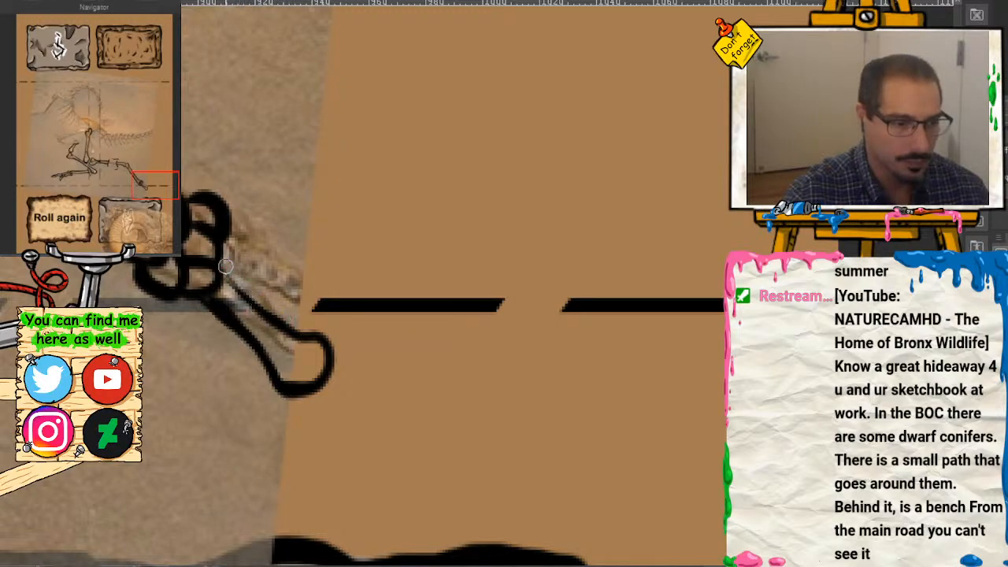
mouse_move(221, 261)
left_mouse_down()
mouse_move(341, 325)
mouse_move(358, 309)
mouse_move(361, 282)
mouse_move(239, 246)
mouse_move(260, 218)
mouse_move(296, 220)
mouse_move(317, 230)
mouse_move(311, 258)
left_mouse_up()
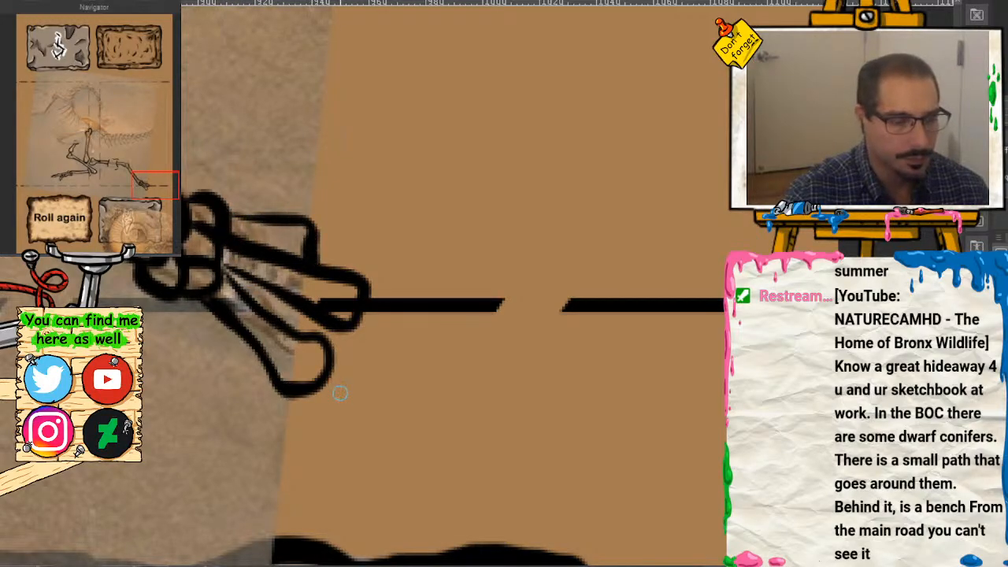
Step: Draw an upward-curved pointed claw at the end of each of the three toes and refine the lowest claw's outline
mouse_move(299, 391)
left_mouse_down()
mouse_move(340, 432)
mouse_move(388, 430)
left_mouse_up()
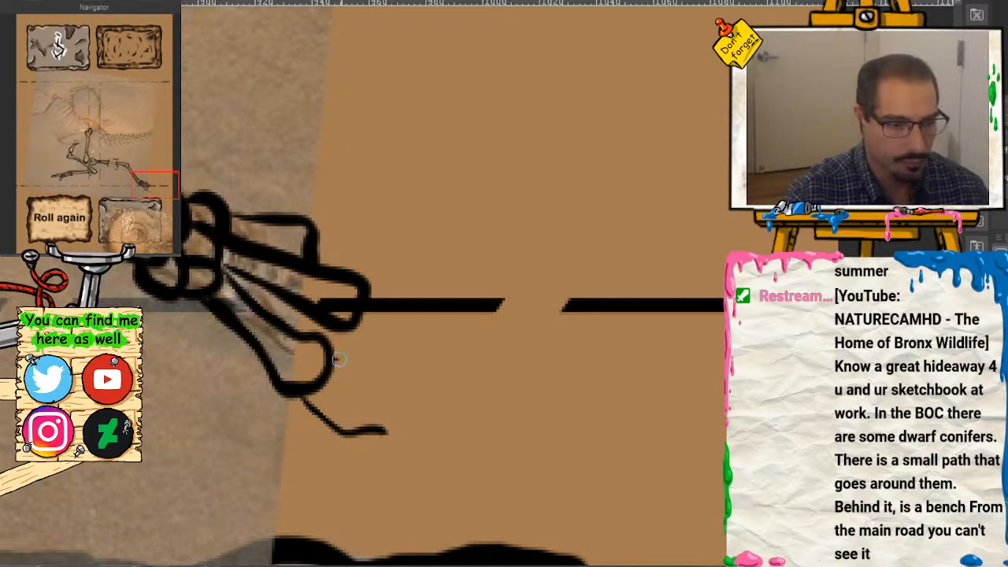
mouse_move(340, 359)
left_mouse_down()
mouse_move(376, 400)
mouse_move(406, 399)
mouse_move(387, 432)
mouse_move(398, 399)
left_mouse_up()
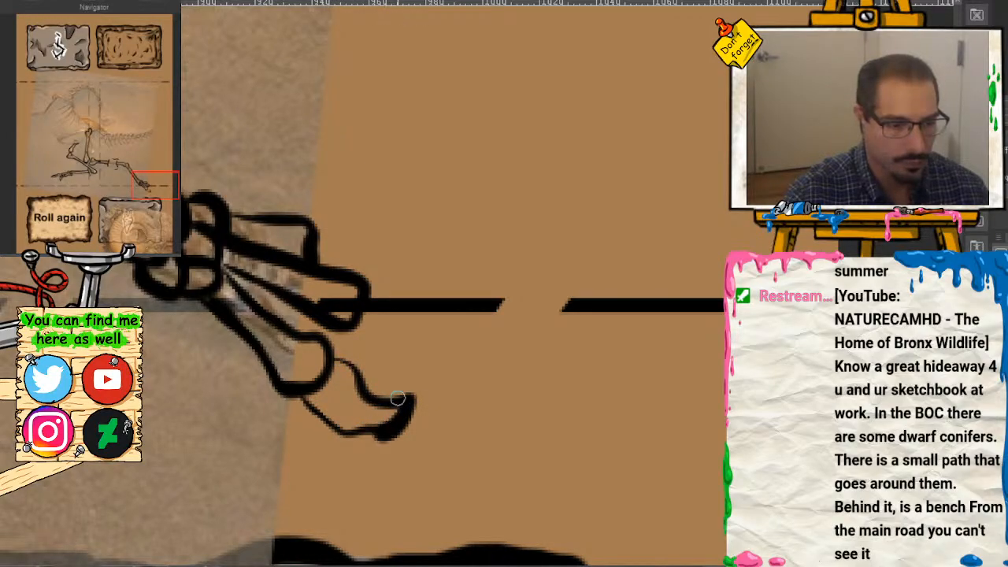
mouse_move(337, 360)
left_mouse_down()
mouse_move(369, 394)
mouse_move(411, 403)
mouse_move(408, 417)
mouse_move(358, 436)
mouse_move(333, 427)
mouse_move(304, 395)
left_mouse_up()
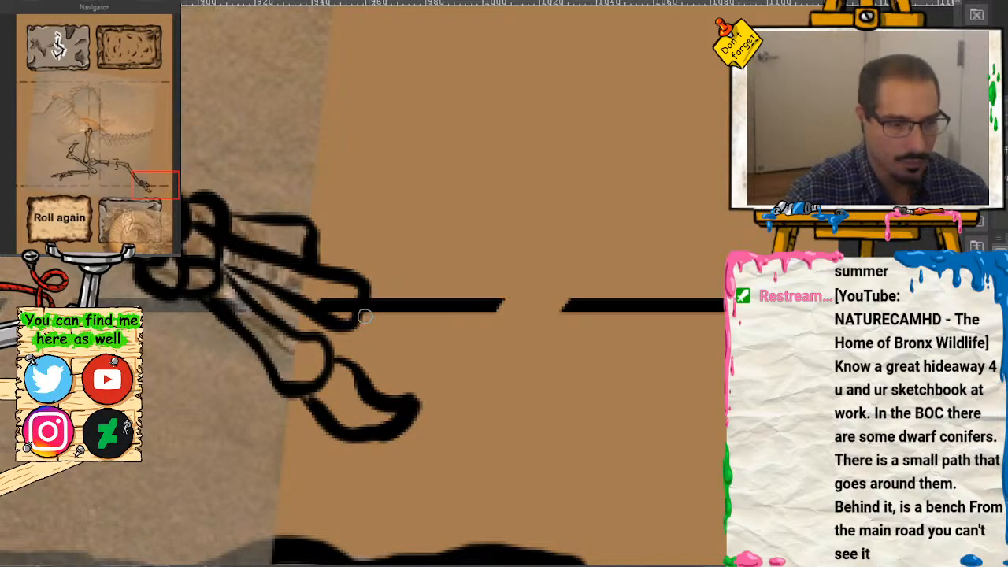
mouse_move(365, 317)
left_mouse_down()
mouse_move(394, 346)
mouse_move(425, 348)
mouse_move(466, 311)
left_mouse_up()
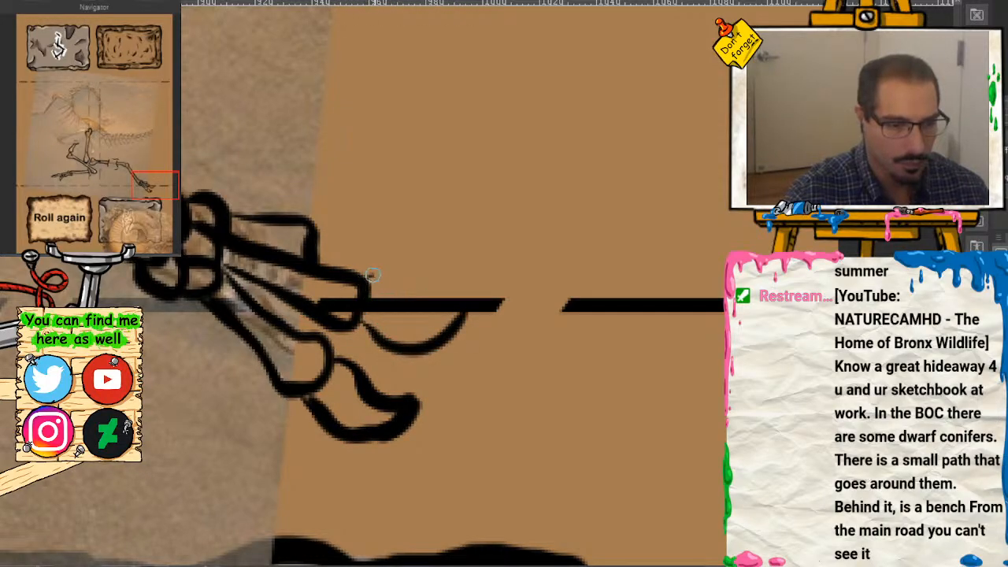
mouse_move(373, 274)
left_mouse_down()
mouse_move(432, 284)
mouse_move(446, 269)
mouse_move(461, 292)
mouse_move(461, 324)
mouse_move(450, 274)
mouse_move(354, 277)
left_mouse_up()
mouse_move(311, 227)
left_mouse_down()
mouse_move(376, 207)
mouse_move(378, 266)
mouse_move(383, 218)
mouse_move(372, 210)
mouse_move(308, 220)
left_mouse_up()
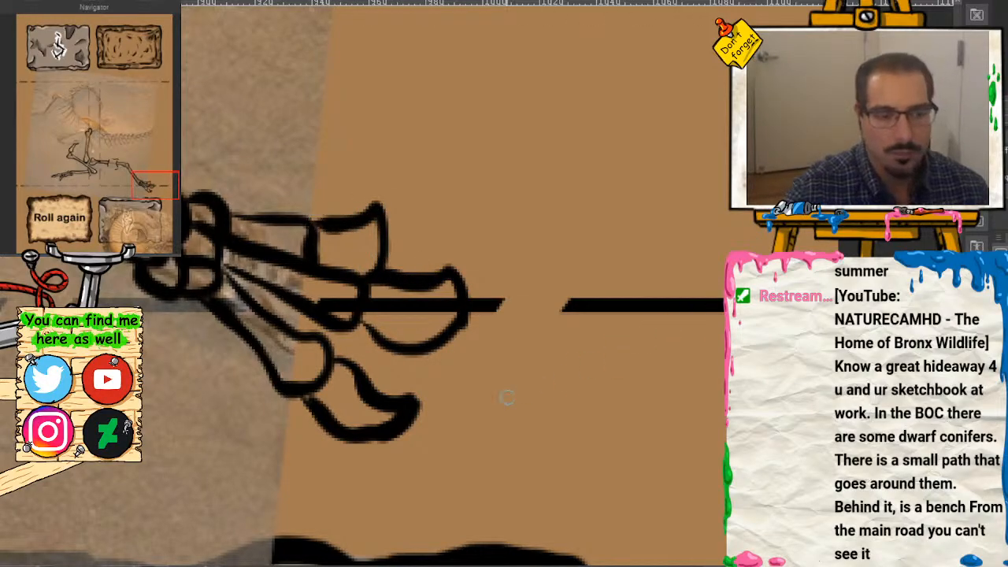
mouse_move(361, 381)
left_mouse_down()
mouse_move(394, 401)
mouse_move(421, 402)
left_mouse_up()
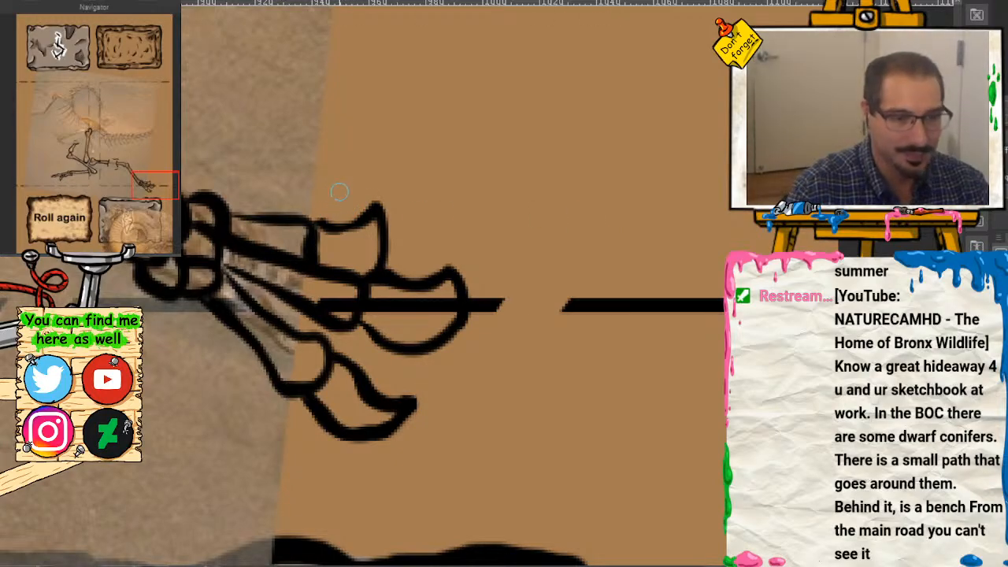
Step: Review the outlined leg bones against the whole skeleton and bring the pelvis area into close view
left_click_drag(161, 192, 115, 206)
scroll(159, 192, "down", 3)
scroll(123, 159, "down", 3)
left_click_drag(122, 159, 121, 124)
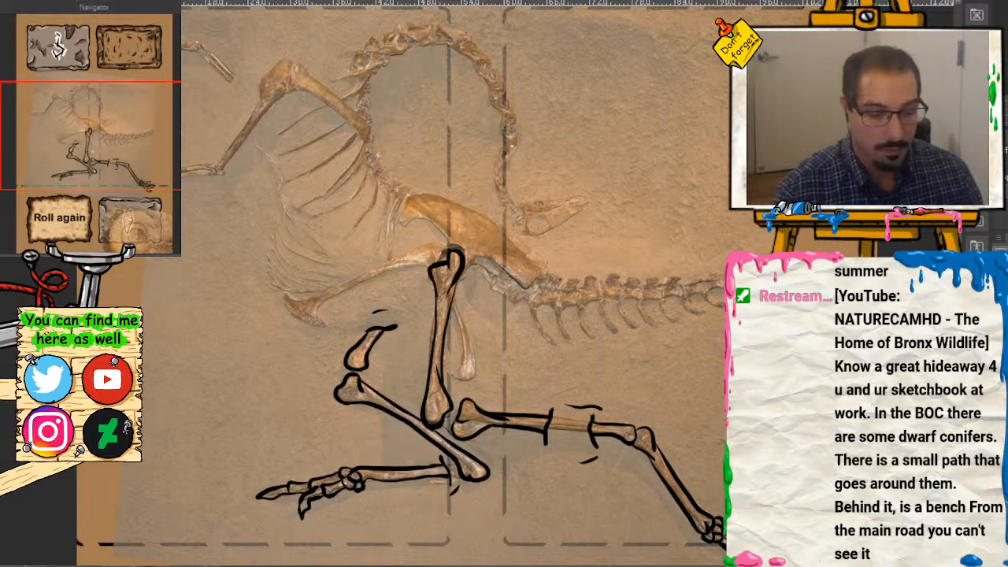
scroll(456, 90, "up", 3)
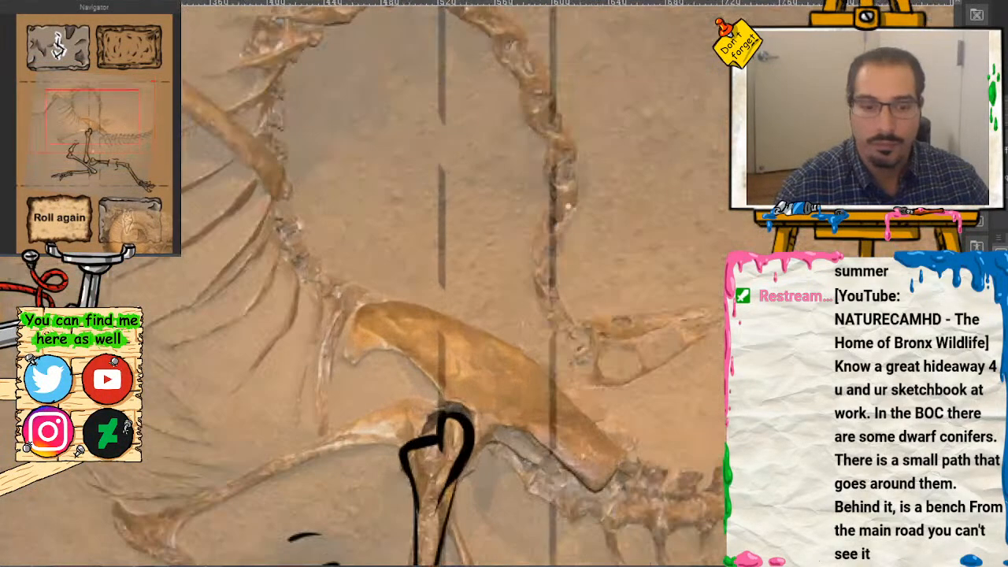
Step: Outline the pelvis bone's curved underside around the hip joint, with a curved socket accent and its blunt rear end
key("ctrl+plus")
left_click_drag(91, 124, 97, 129)
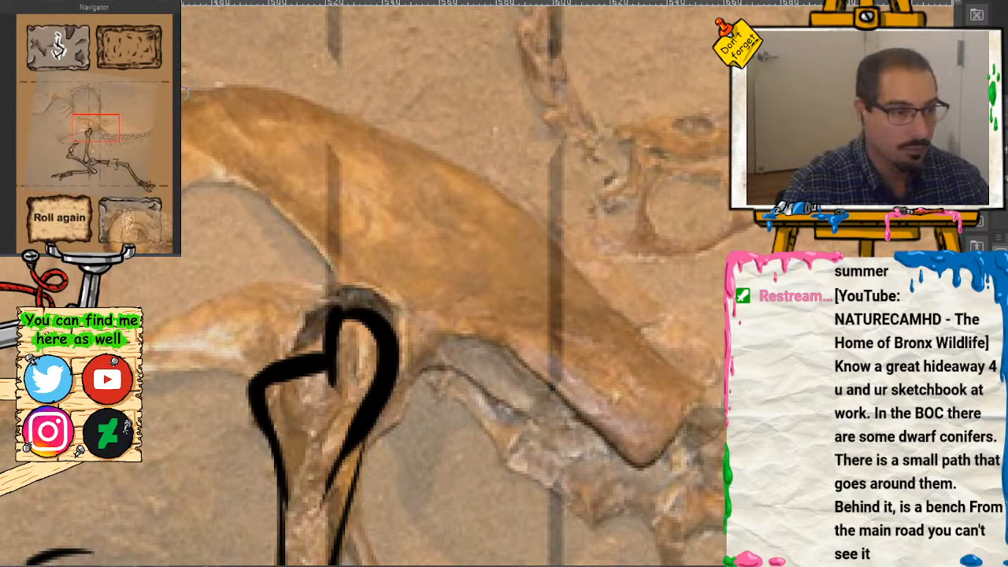
mouse_move(183, 179)
left_mouse_down()
mouse_move(287, 203)
mouse_move(315, 253)
mouse_move(278, 195)
mouse_move(214, 176)
mouse_move(184, 189)
left_mouse_up()
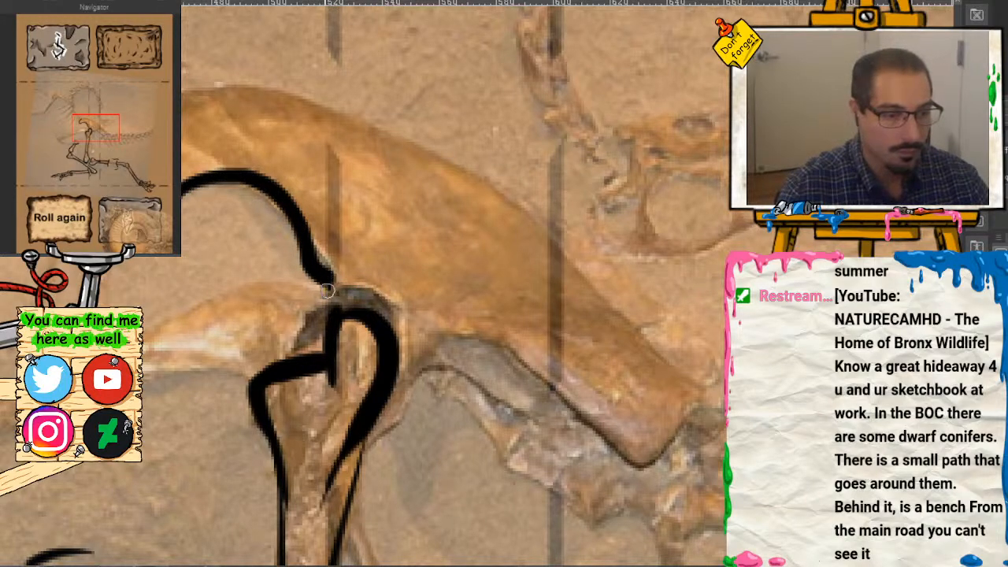
left_click_drag(327, 291, 324, 319)
mouse_move(348, 258)
left_mouse_down()
mouse_move(394, 268)
mouse_move(434, 336)
left_mouse_up()
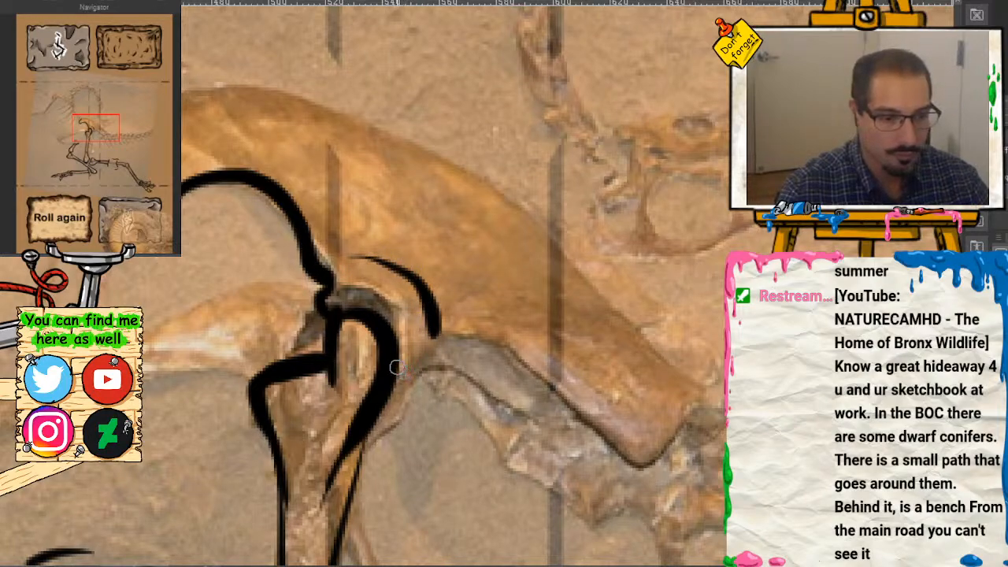
mouse_move(396, 368)
left_mouse_down()
mouse_move(458, 379)
mouse_move(517, 409)
mouse_move(604, 470)
left_mouse_up()
mouse_move(534, 366)
left_mouse_down()
mouse_move(601, 464)
mouse_move(713, 375)
left_mouse_up()
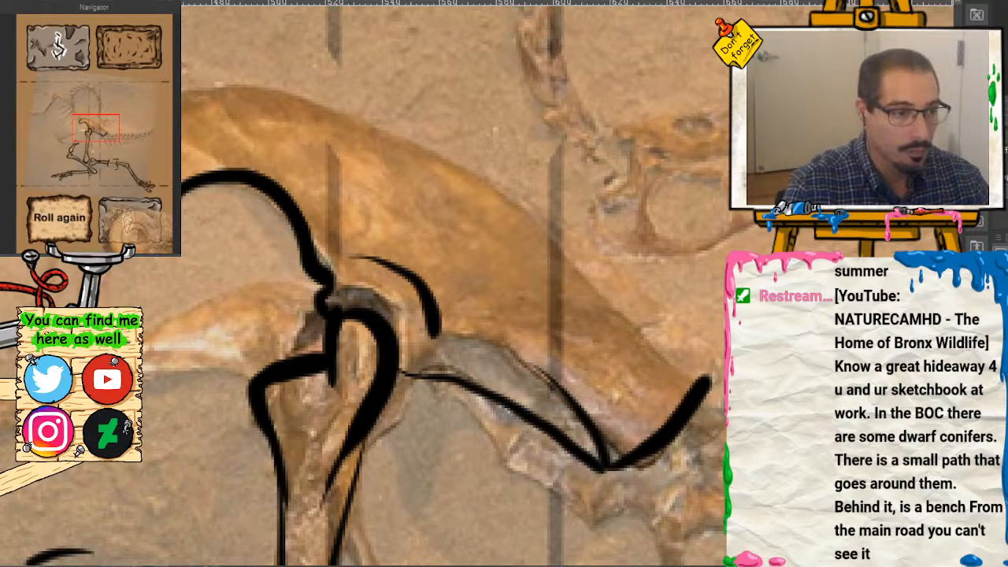
Step: Outline the pelvis bone's long upper edge as one curve from its rear corner to its front tip
mouse_move(182, 94)
left_mouse_down()
mouse_move(447, 148)
mouse_move(613, 260)
mouse_move(708, 381)
left_mouse_up()
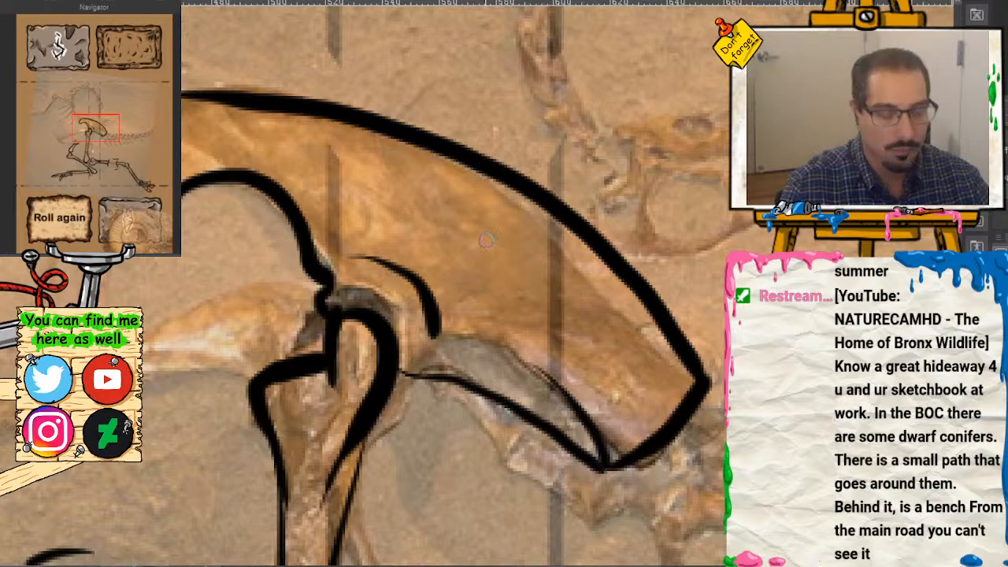
key("ctrl+z")
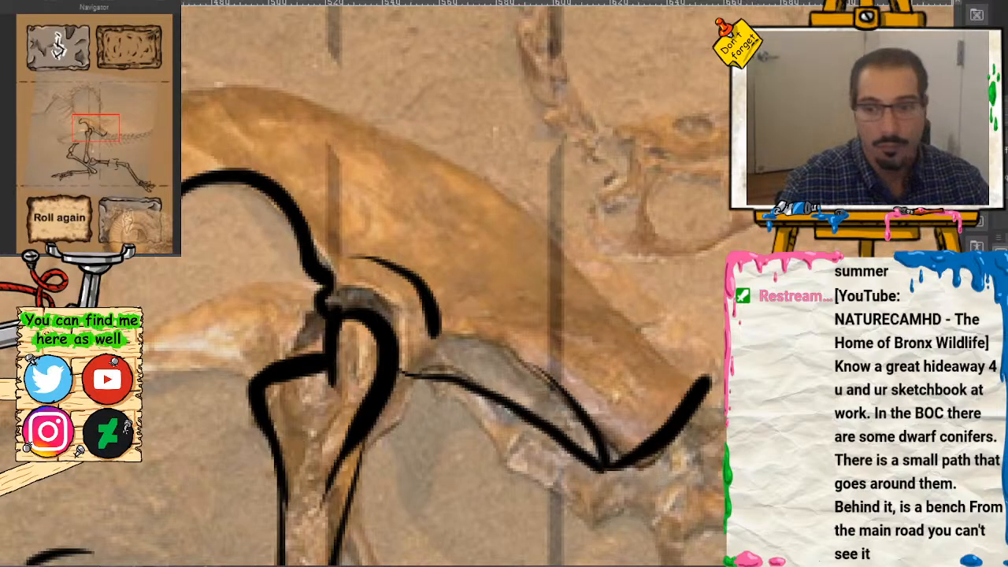
left_click_drag(591, 480, 1000, 228)
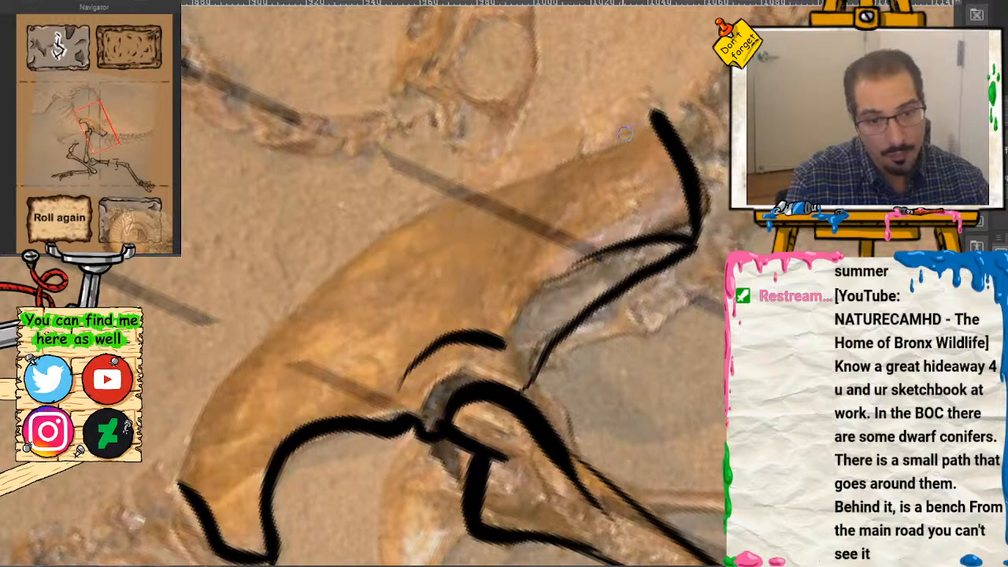
left_click_drag(625, 133, 584, 148)
mouse_move(653, 115)
left_mouse_down()
mouse_move(503, 179)
mouse_move(380, 245)
mouse_move(278, 324)
mouse_move(233, 374)
mouse_move(175, 482)
left_mouse_up()
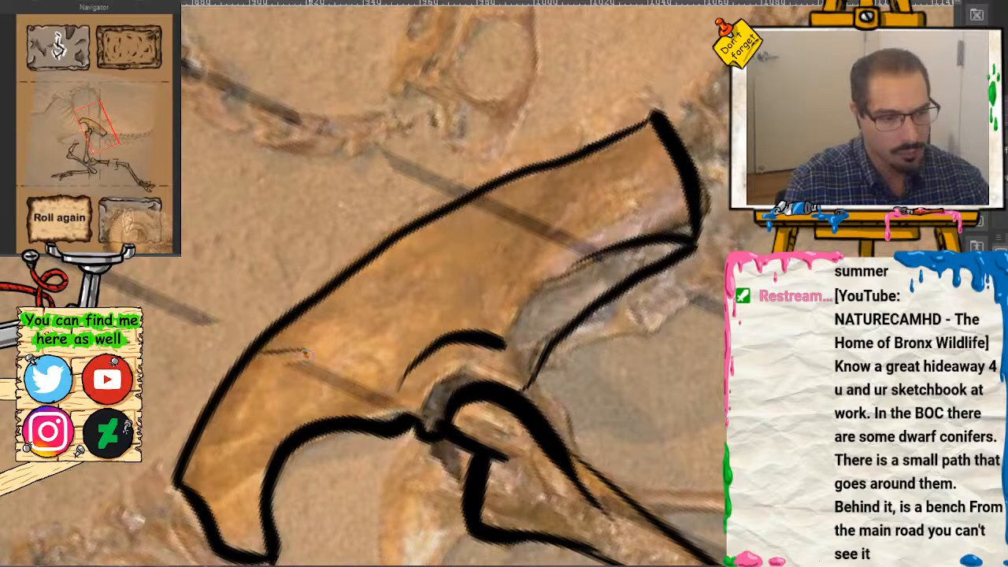
Step: Draw a branching crack on the pelvis bone and thicken its upper edge and rear underside lines
mouse_move(307, 357)
left_mouse_down()
mouse_move(351, 340)
mouse_move(316, 366)
mouse_move(294, 351)
mouse_move(263, 354)
mouse_move(350, 357)
mouse_move(355, 390)
mouse_move(308, 363)
mouse_move(327, 385)
left_mouse_up()
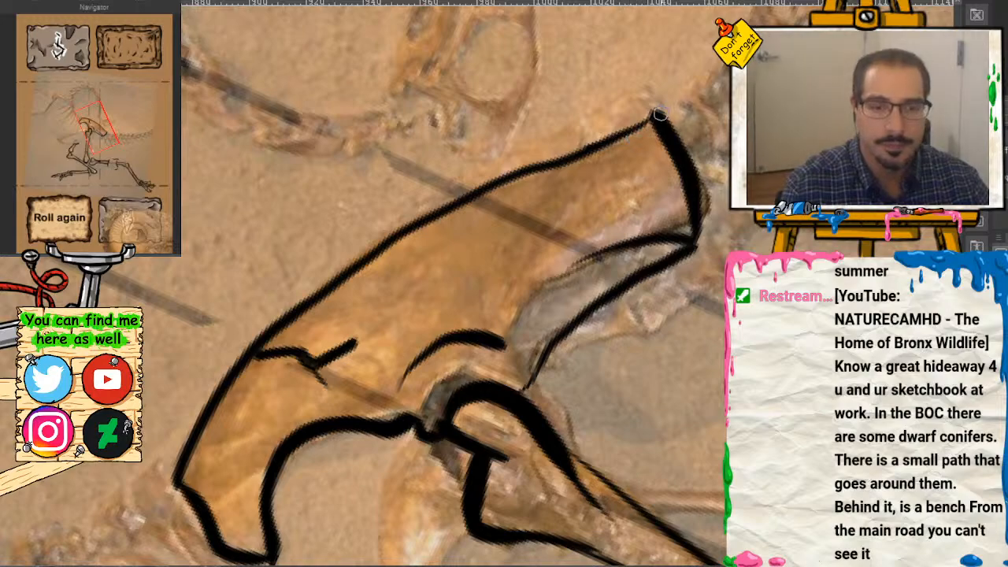
left_click_drag(660, 115, 475, 192)
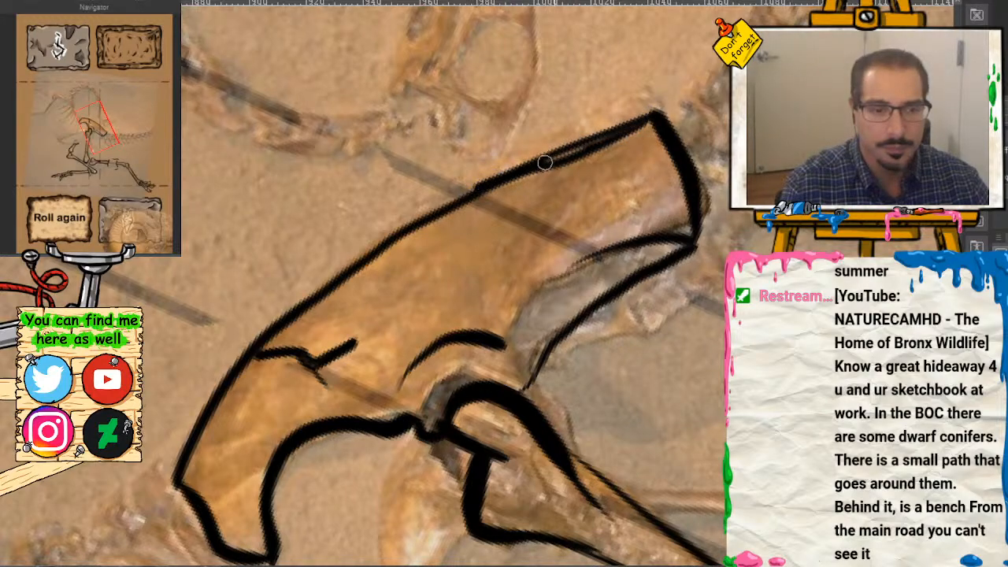
mouse_move(655, 119)
left_mouse_down()
mouse_move(492, 178)
mouse_move(392, 246)
left_mouse_up()
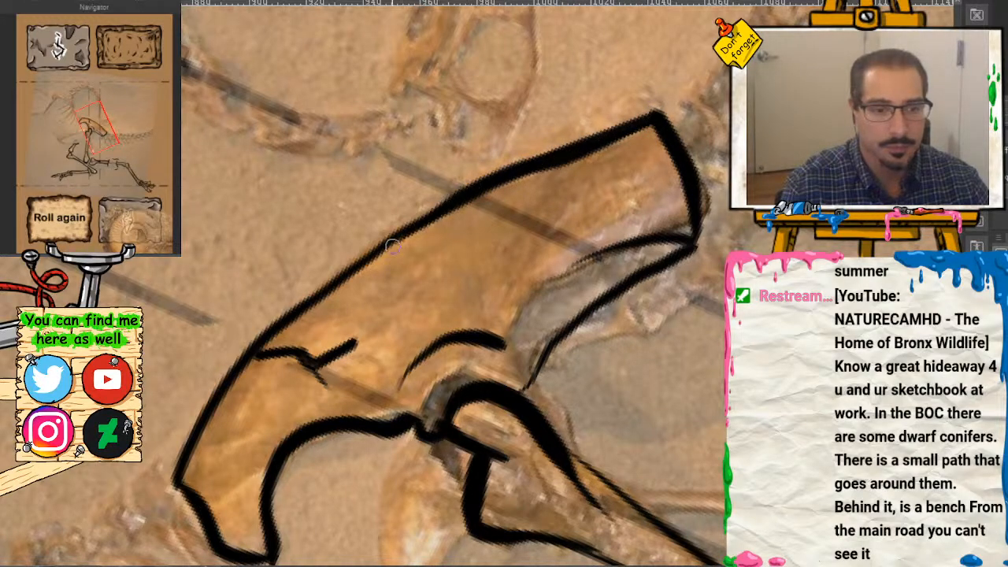
mouse_move(687, 185)
left_mouse_down()
mouse_move(692, 241)
mouse_move(630, 242)
mouse_move(551, 268)
left_mouse_up()
mouse_move(689, 245)
left_mouse_down()
mouse_move(553, 332)
mouse_move(510, 381)
left_mouse_up()
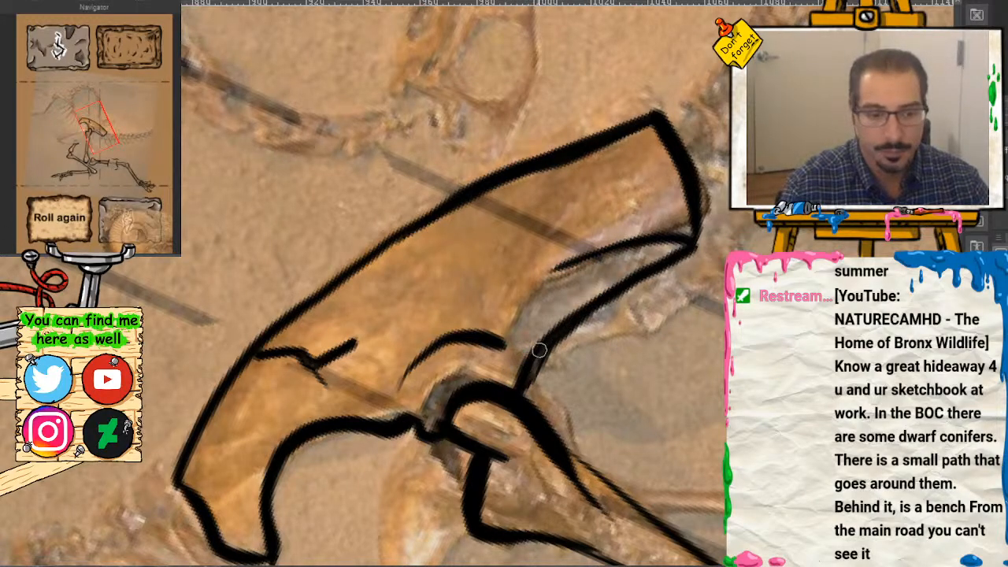
left_click_drag(562, 333, 524, 381)
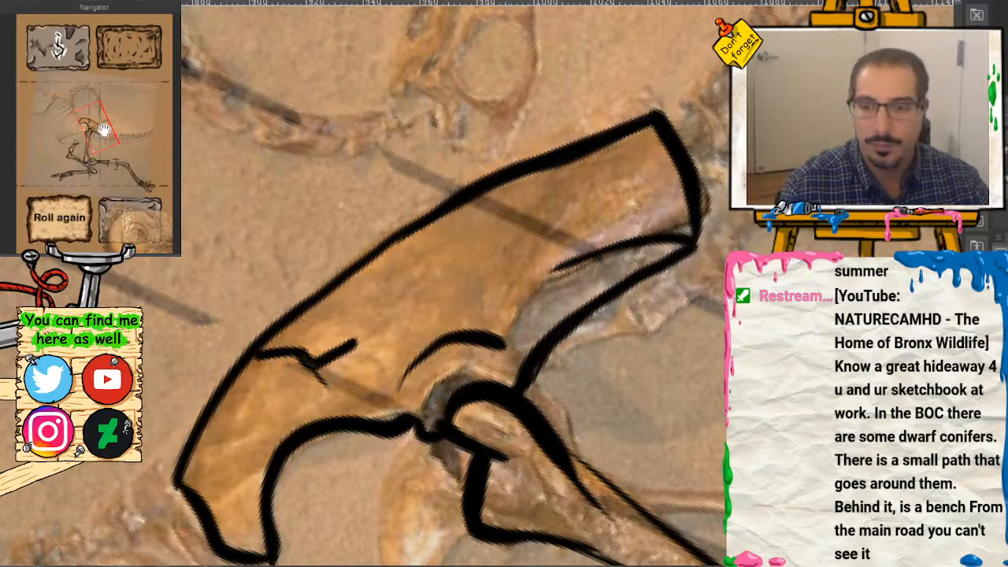
Step: Thicken the thigh bone's rear outline just below the hip joint
mouse_move(102, 129)
left_mouse_down()
mouse_move(86, 134)
mouse_move(86, 151)
mouse_move(97, 134)
left_mouse_up()
key("ctrl+at")
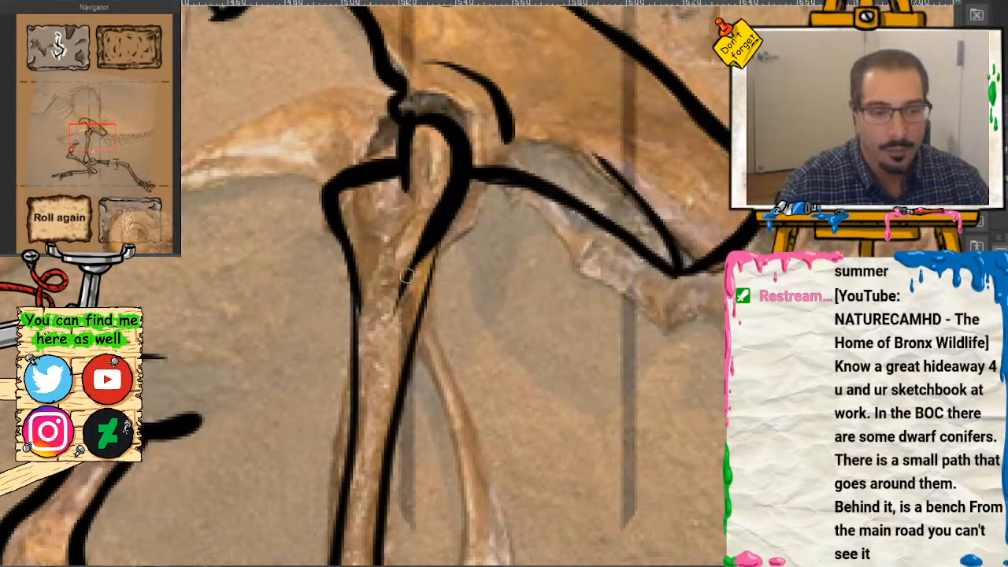
left_click_drag(440, 235, 419, 329)
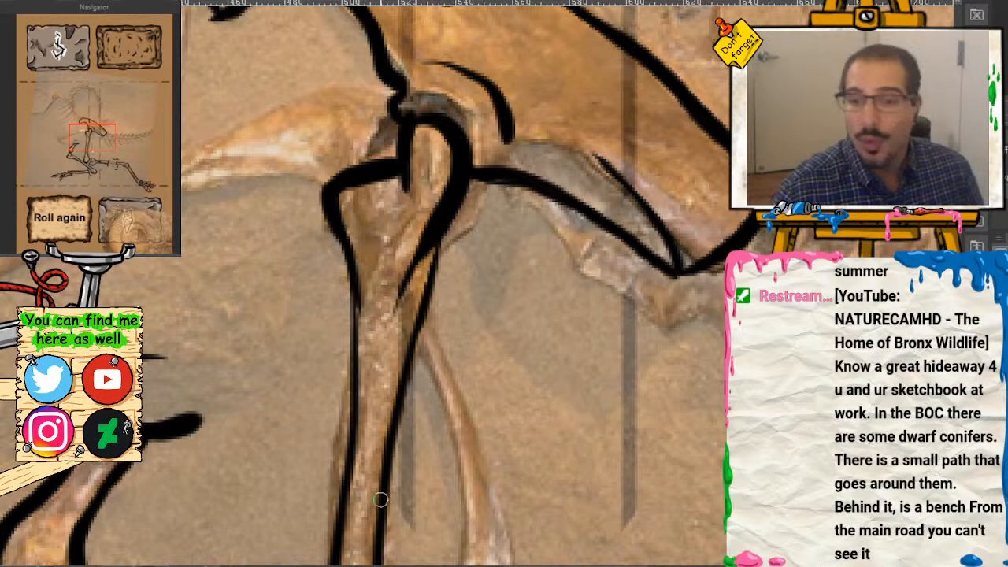
Step: Outline the long shoulder bone above the ribs, from its rounded, notched front end back to the spine
left_click_drag(93, 131, 105, 109)
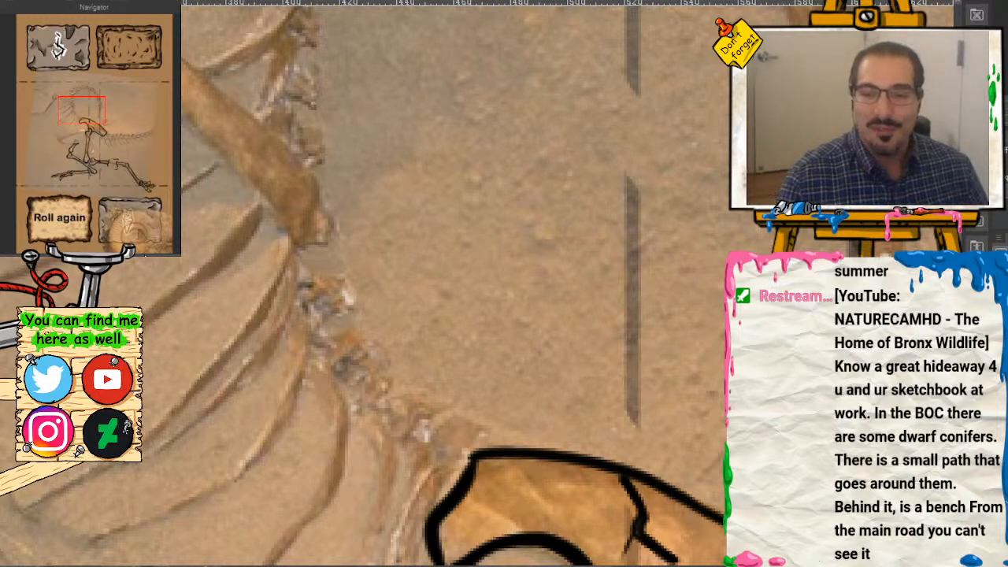
key("ctrl+minus")
key("ctrl+minus")
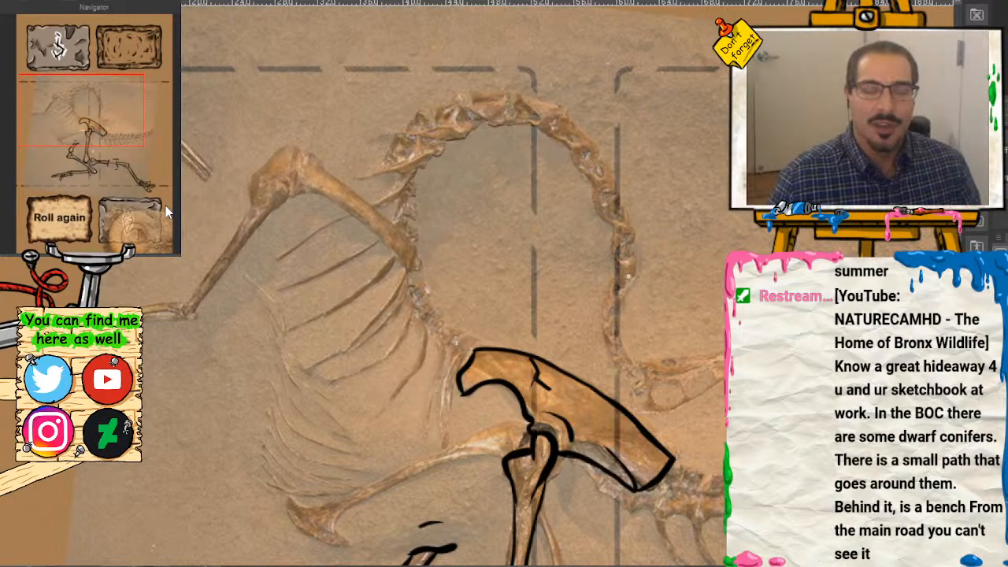
left_click_drag(92, 112, 116, 100)
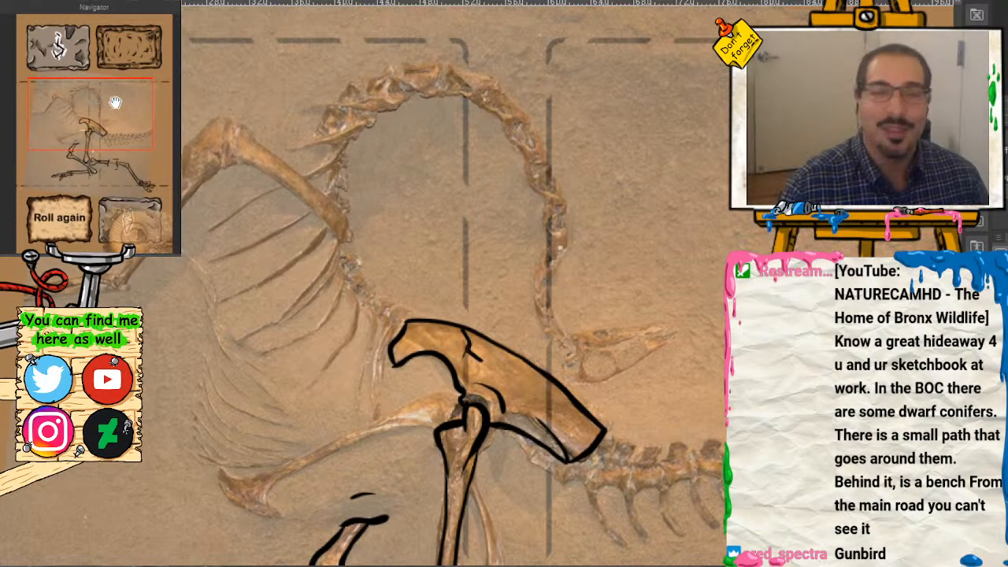
left_click_drag(115, 103, 105, 99)
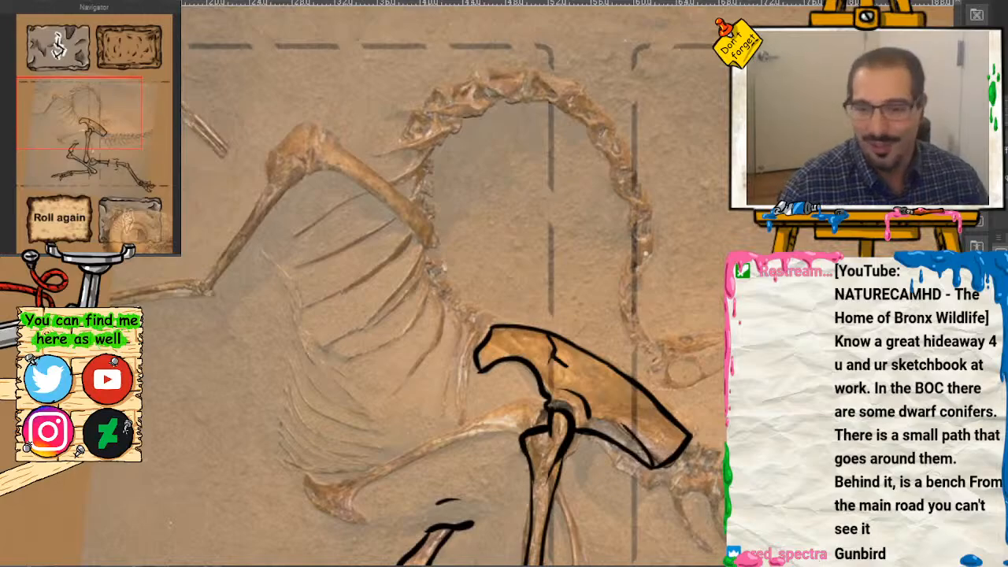
scroll(105, 99, "up", 3)
scroll(55, 102, "up", 3)
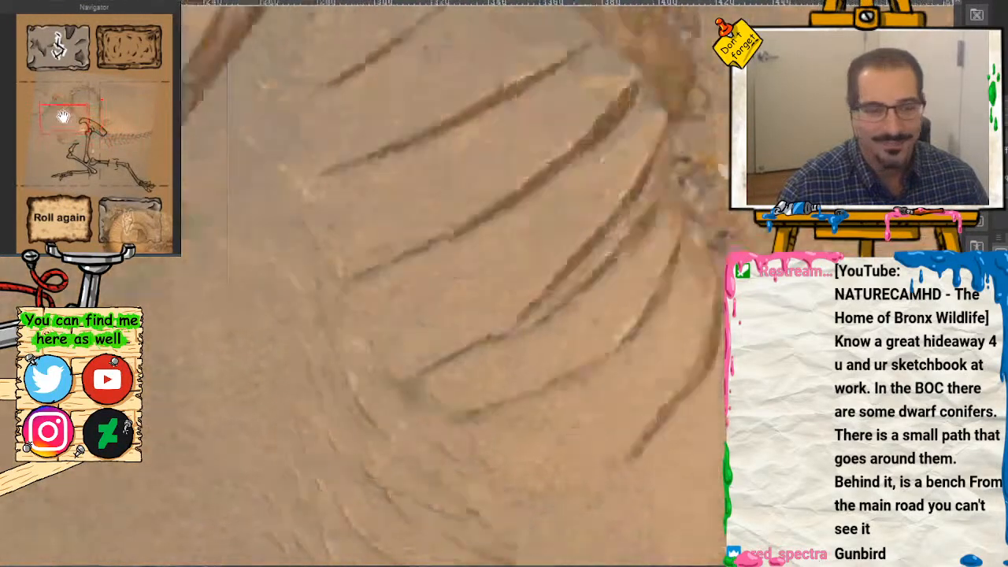
left_click_drag(55, 102, 73, 100)
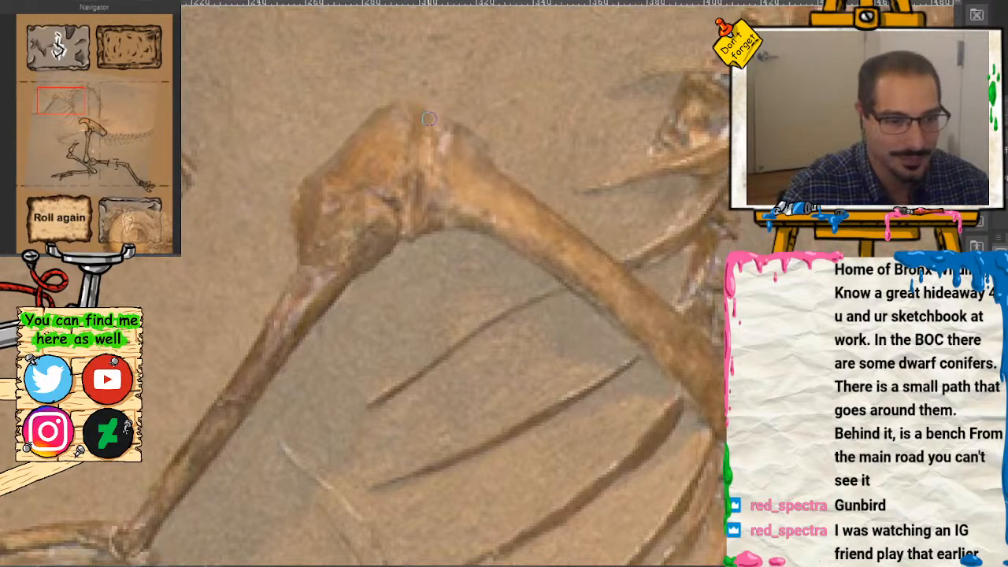
mouse_move(435, 107)
left_mouse_down()
mouse_move(386, 106)
mouse_move(353, 121)
mouse_move(323, 163)
mouse_move(384, 181)
mouse_move(412, 232)
mouse_move(473, 135)
mouse_move(672, 306)
mouse_move(723, 377)
left_mouse_up()
mouse_move(412, 231)
left_mouse_down()
mouse_move(446, 225)
mouse_move(522, 253)
mouse_move(598, 311)
mouse_move(716, 435)
left_mouse_up()
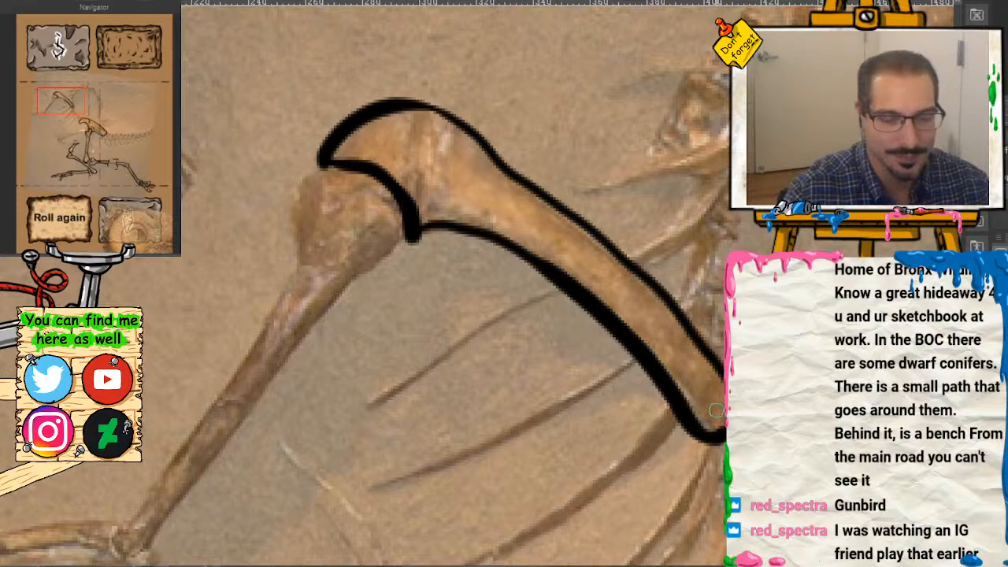
Step: Outline the rounded joint bone beneath the shoulder bone's notched end and add a curved accent inside it
left_click_drag(76, 95, 68, 95)
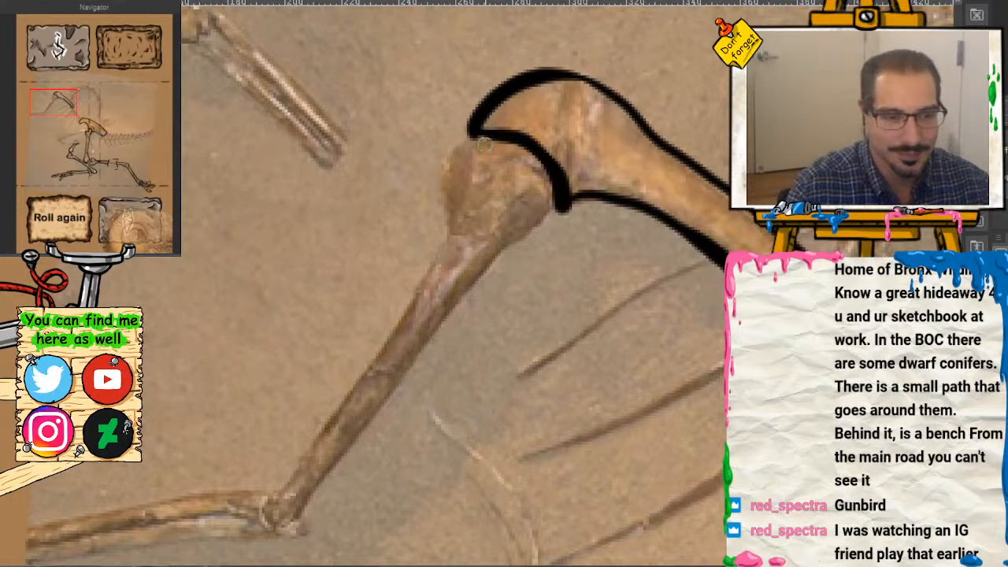
mouse_move(475, 138)
left_mouse_down()
mouse_move(443, 168)
mouse_move(497, 152)
mouse_move(507, 140)
mouse_move(561, 209)
mouse_move(534, 238)
mouse_move(455, 267)
left_mouse_up()
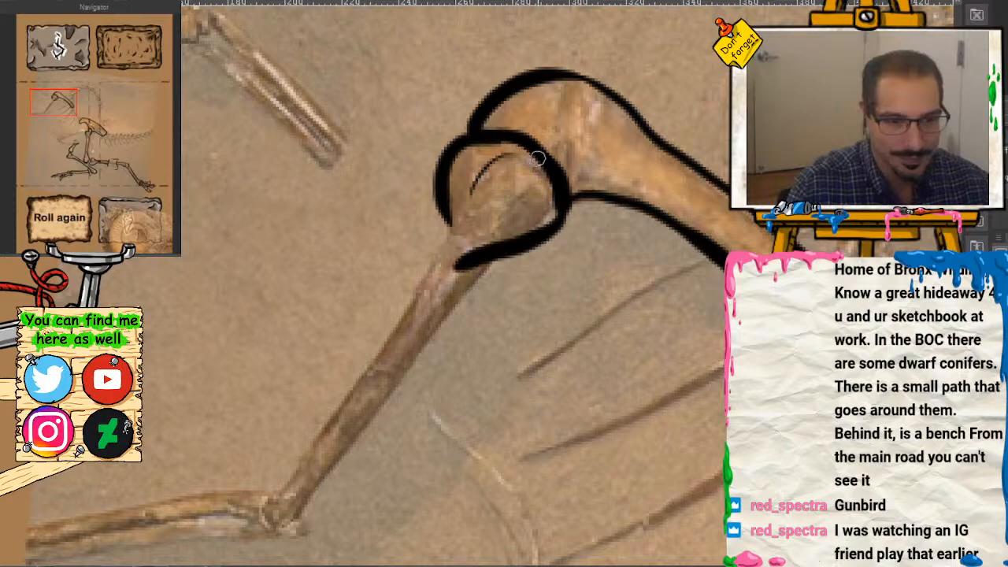
mouse_move(539, 154)
left_mouse_down()
mouse_move(470, 195)
mouse_move(473, 182)
left_mouse_up()
Step: Outline the slender arm bone running from the rounded shoulder joint down to the elbow and thicken its front edge
left_click_drag(64, 102, 58, 105)
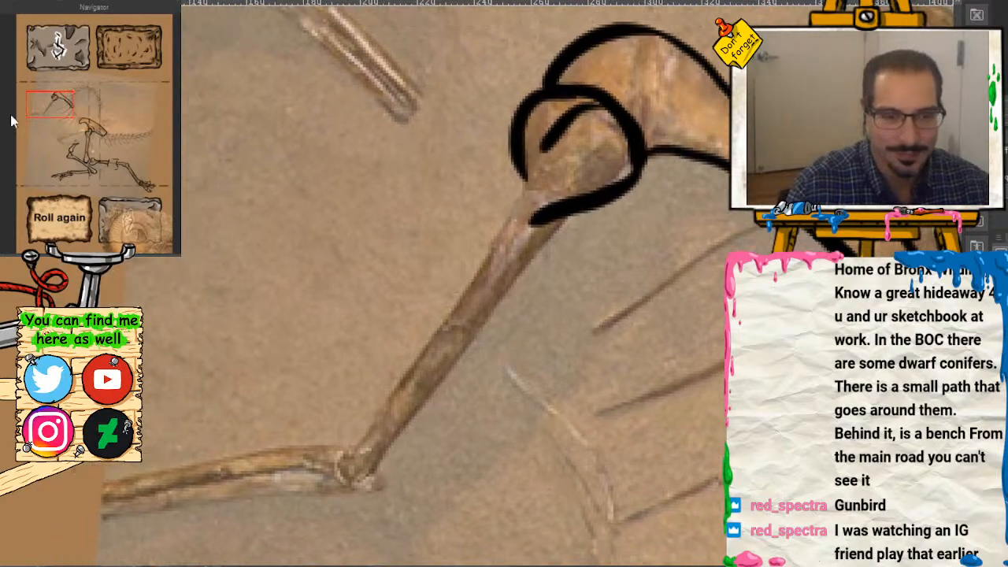
left_click_drag(543, 234, 369, 474)
mouse_move(521, 160)
left_mouse_down()
mouse_move(490, 233)
mouse_move(340, 460)
mouse_move(369, 475)
left_mouse_up()
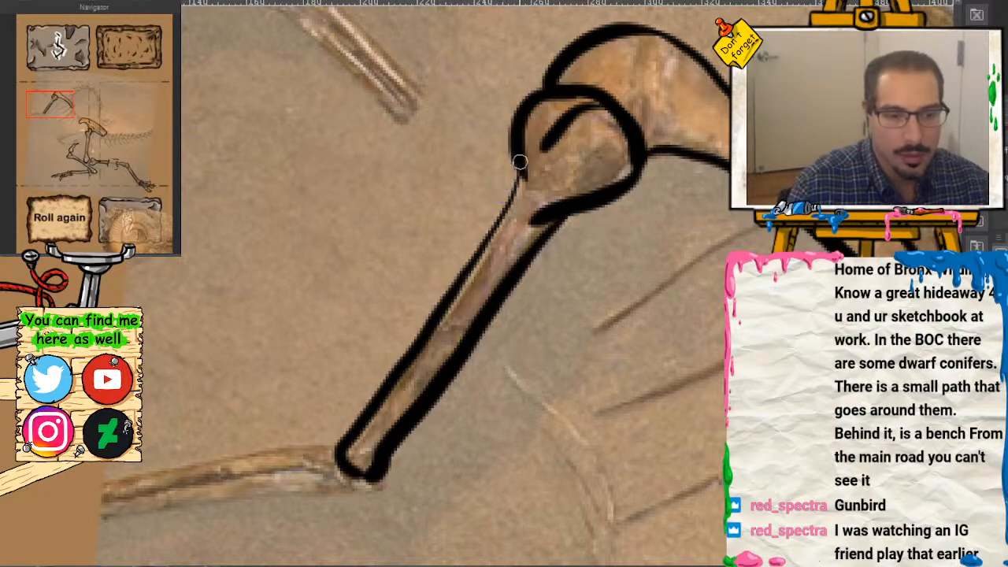
mouse_move(520, 162)
left_mouse_down()
mouse_move(452, 291)
mouse_move(383, 369)
left_mouse_up()
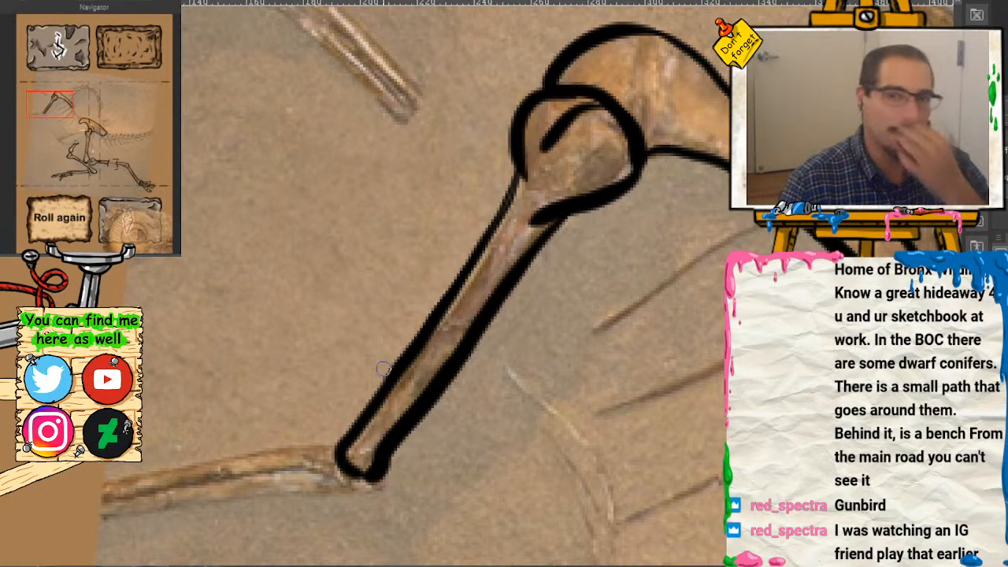
Step: Draw an oval outline around the skull's eye socket with dark shading strokes hanging inside its upper rim
mouse_move(48, 102)
left_mouse_down()
mouse_move(45, 89)
mouse_move(99, 99)
mouse_move(106, 126)
left_mouse_up()
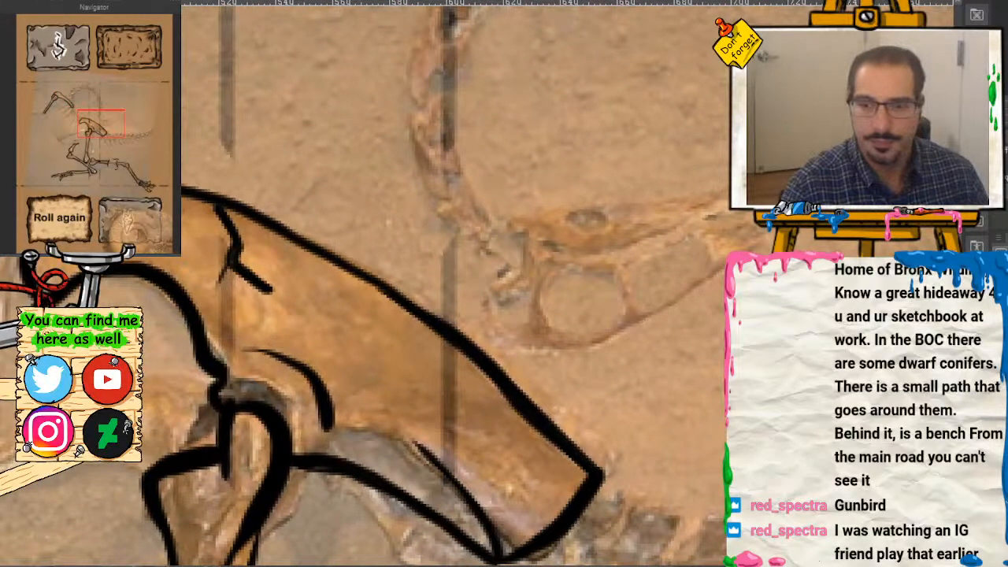
scroll(105, 133, "up", 8)
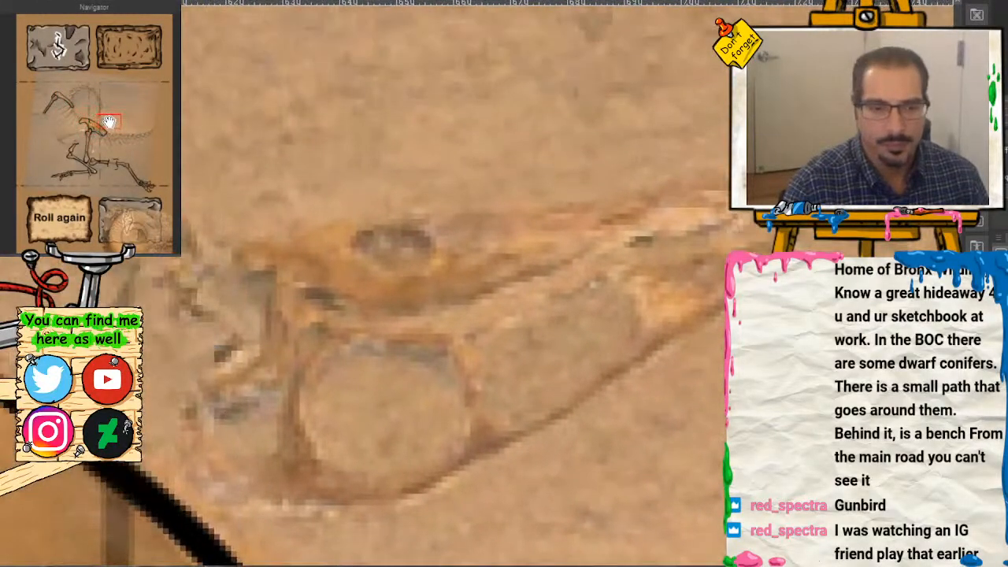
scroll(108, 122, "down", 1)
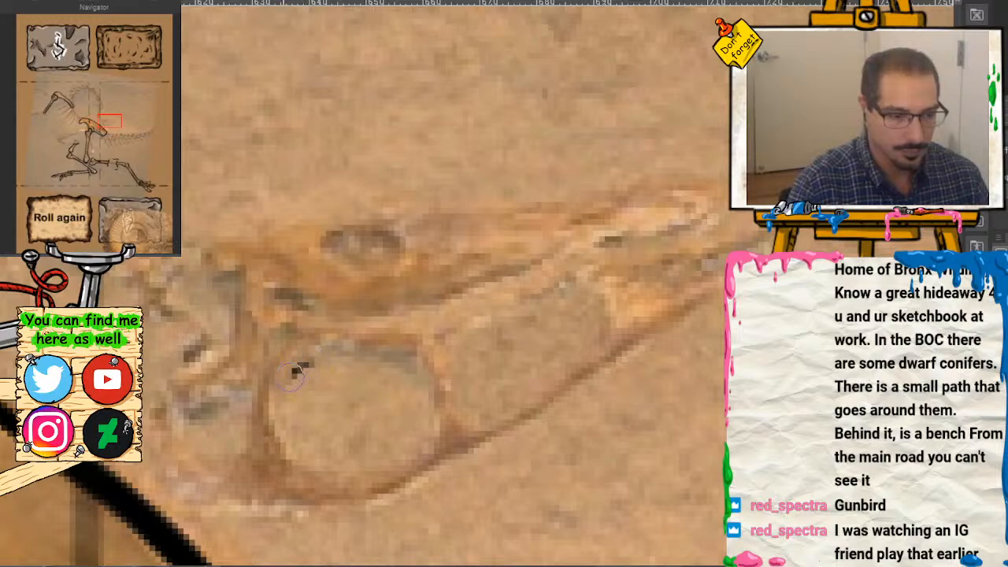
mouse_move(296, 370)
left_mouse_down()
mouse_move(274, 397)
mouse_move(303, 455)
mouse_move(397, 463)
mouse_move(424, 394)
mouse_move(339, 347)
mouse_move(285, 376)
mouse_move(307, 425)
left_mouse_up()
left_click_drag(338, 362, 342, 421)
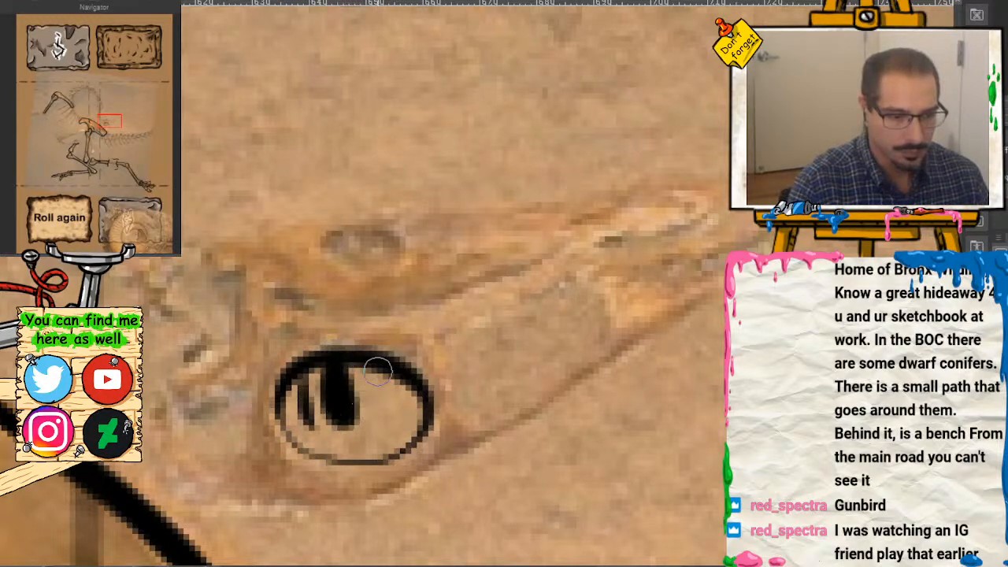
Step: Thicken the rear and lower rim of the skull's eye socket outline
scroll(377, 372, "down", 3)
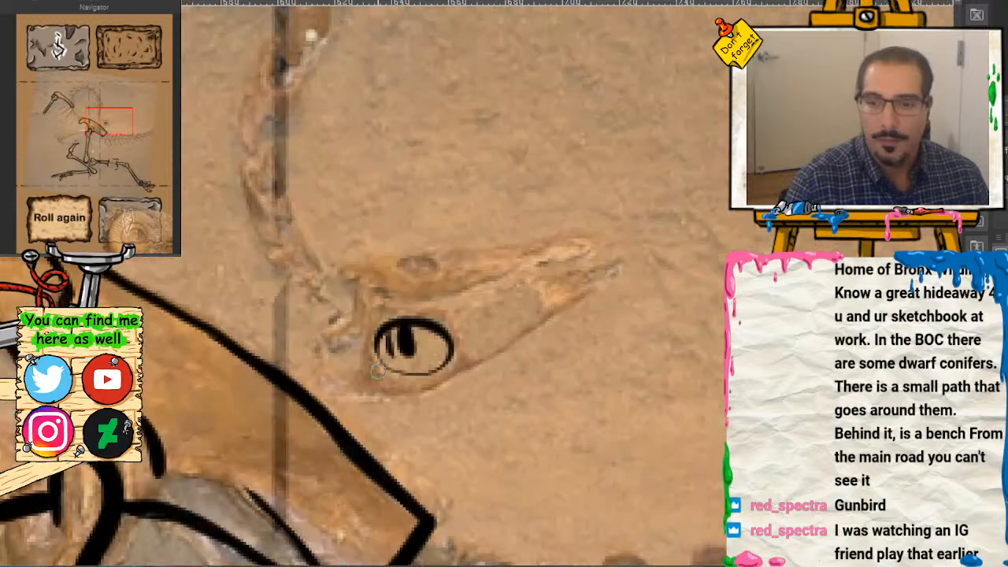
scroll(377, 371, "down", 3)
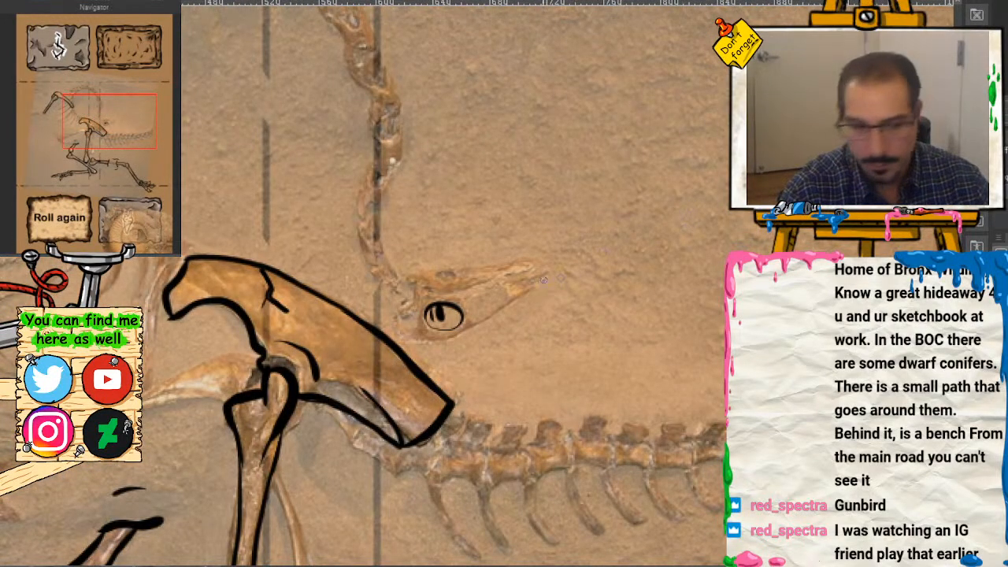
mouse_move(463, 316)
left_mouse_down()
mouse_move(450, 334)
mouse_move(424, 332)
mouse_move(419, 309)
mouse_move(429, 305)
mouse_move(430, 331)
left_mouse_up()
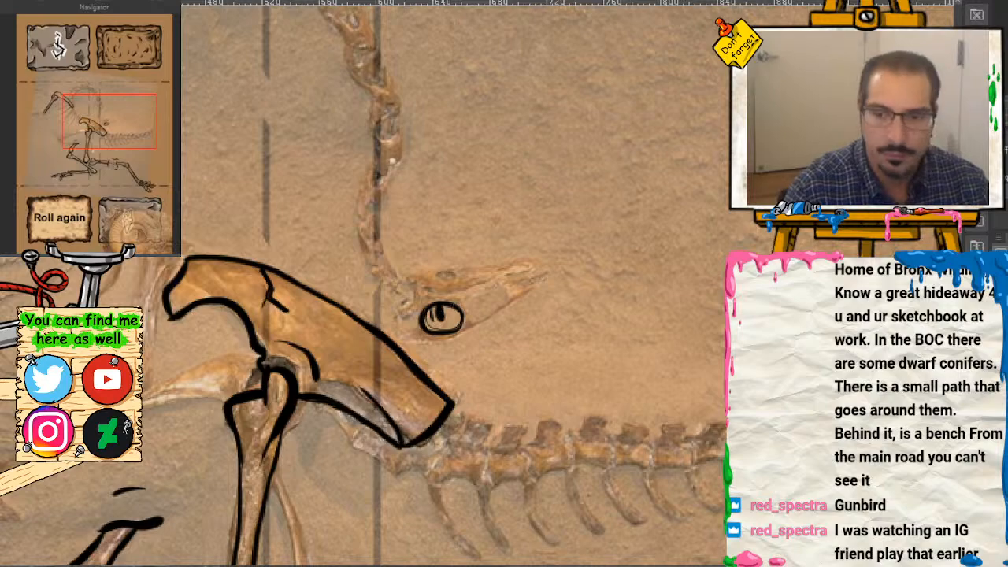
scroll(438, 318, "up", 5)
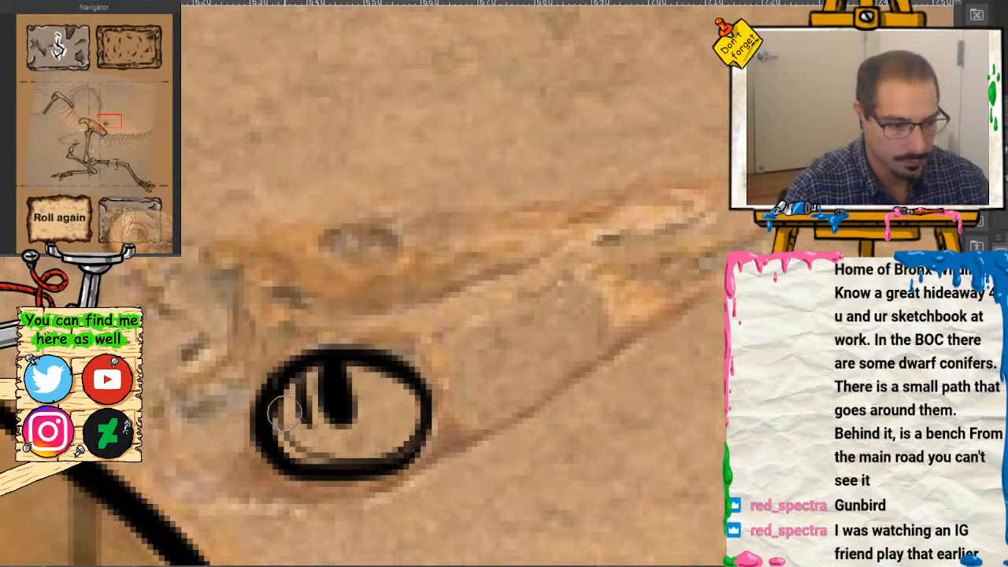
Step: Refine the shading strokes inside the eye socket and outline the skull's rear and lower edge up to the snout tip
mouse_move(311, 437)
left_mouse_down()
mouse_move(315, 410)
mouse_move(340, 430)
mouse_move(360, 393)
mouse_move(340, 381)
mouse_move(292, 381)
mouse_move(309, 421)
left_mouse_up()
mouse_move(334, 369)
left_mouse_down()
mouse_move(341, 411)
mouse_move(343, 403)
left_mouse_up()
mouse_move(225, 287)
left_mouse_down()
mouse_move(206, 364)
mouse_move(209, 356)
mouse_move(161, 407)
mouse_move(178, 467)
mouse_move(205, 489)
mouse_move(301, 510)
mouse_move(403, 508)
mouse_move(452, 488)
mouse_move(725, 312)
left_mouse_up()
key("ctrl+minus")
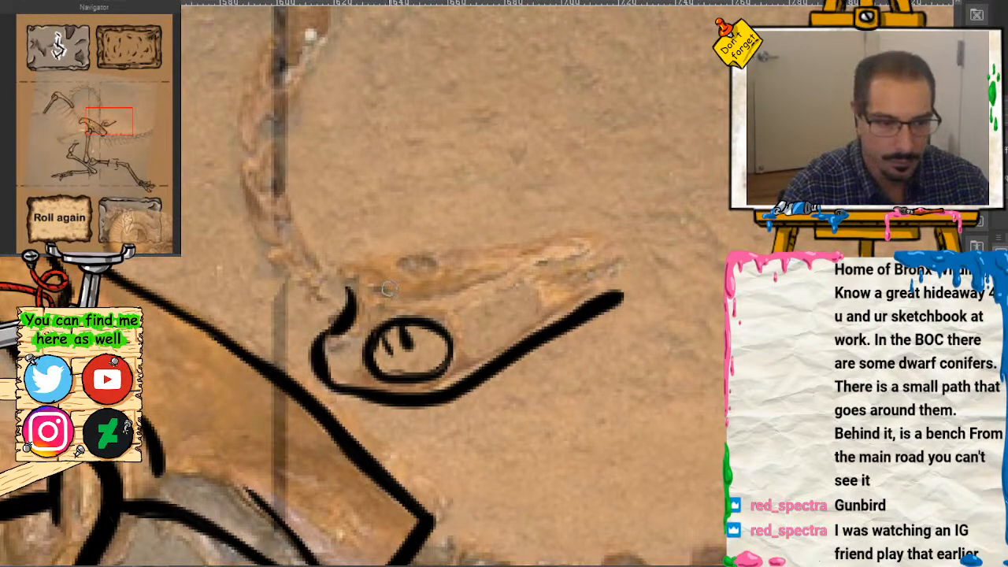
Step: Outline the skull's upper edge and blunt snout with a dark nostril, and add the narrow bone strip along its top
mouse_move(346, 291)
left_mouse_down()
mouse_move(470, 290)
mouse_move(589, 251)
mouse_move(577, 260)
mouse_move(609, 239)
mouse_move(627, 249)
mouse_move(623, 284)
mouse_move(603, 263)
mouse_move(597, 278)
mouse_move(601, 263)
mouse_move(536, 262)
left_mouse_up()
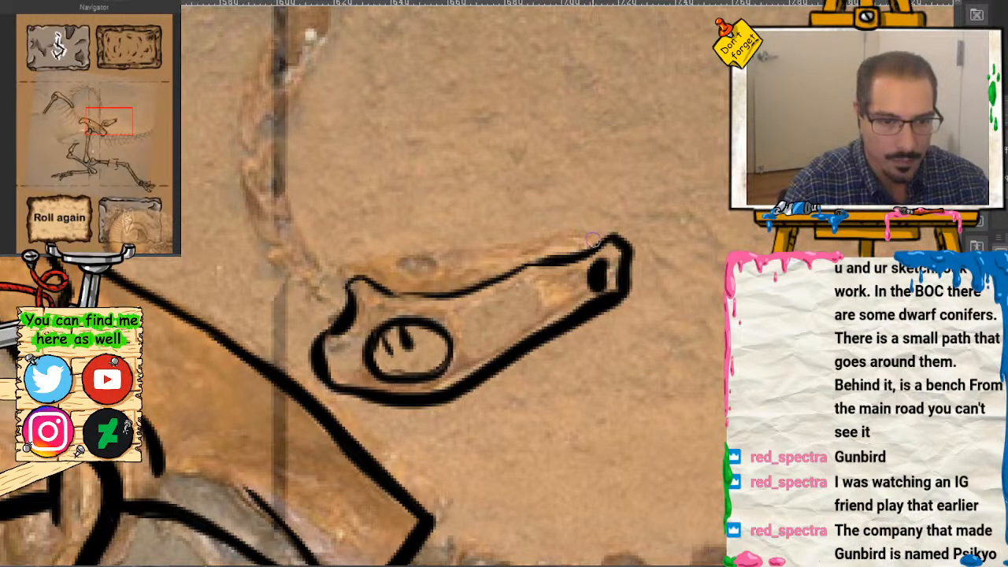
mouse_move(608, 239)
left_mouse_down()
mouse_move(554, 229)
mouse_move(460, 250)
mouse_move(367, 246)
mouse_move(345, 256)
mouse_move(354, 280)
mouse_move(347, 270)
mouse_move(343, 322)
mouse_move(355, 274)
mouse_move(452, 294)
mouse_move(572, 248)
left_mouse_up()
mouse_move(384, 289)
left_mouse_down()
mouse_move(346, 280)
mouse_move(353, 290)
left_mouse_up()
key("ctrl+minus")
key("ctrl+minus")
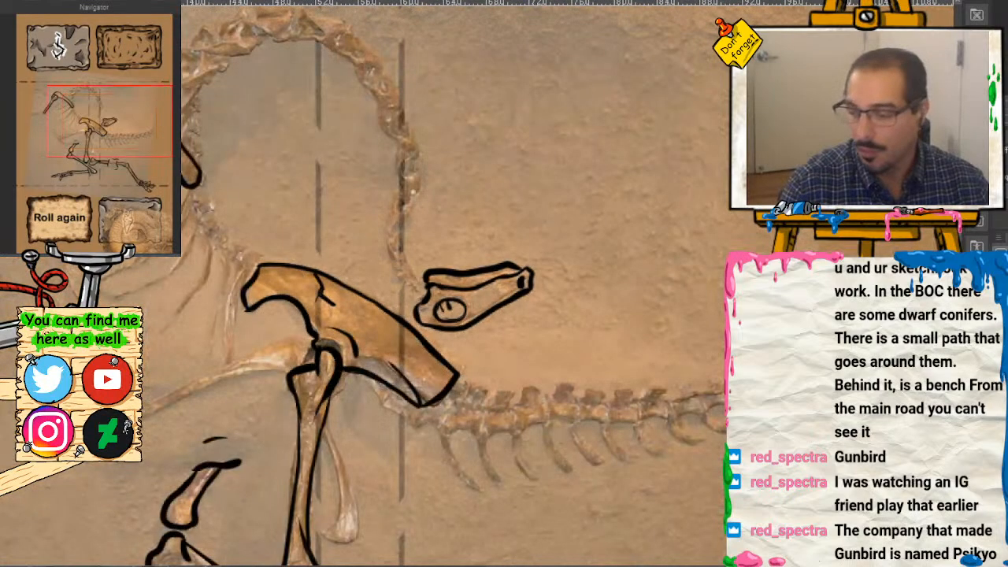
left_click_drag(105, 123, 86, 130)
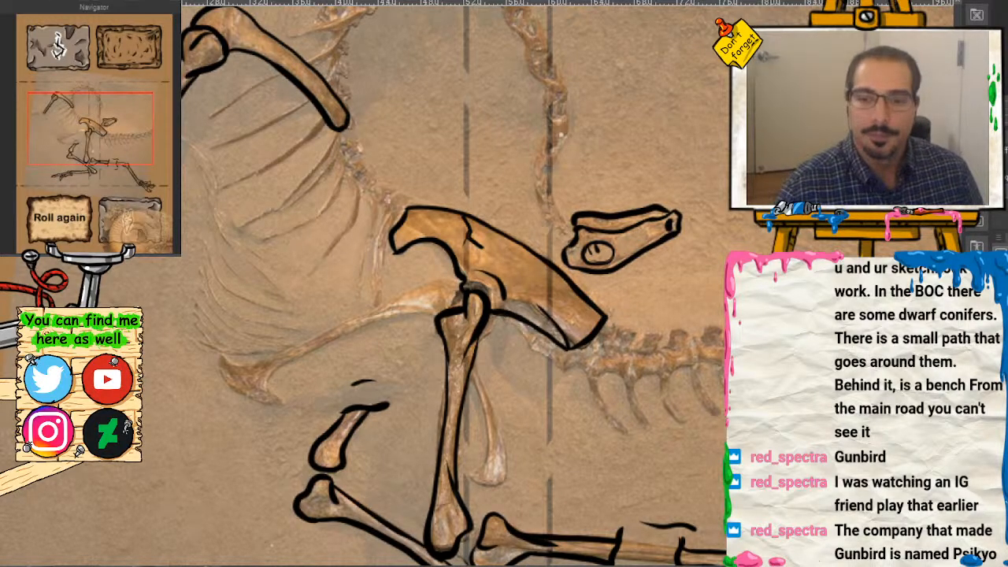
scroll(462, 294, "down", 2)
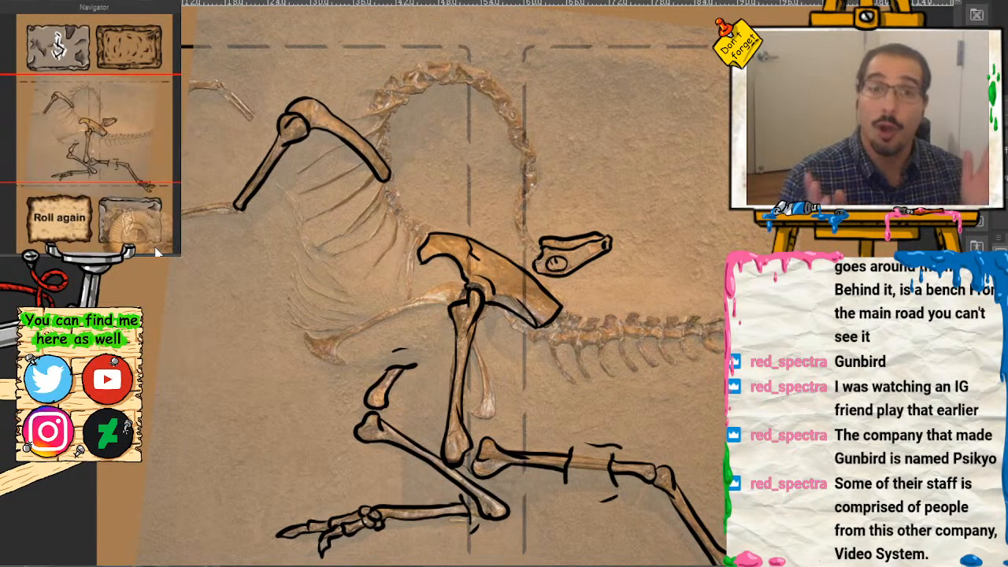
scroll(157, 183, "up", 1)
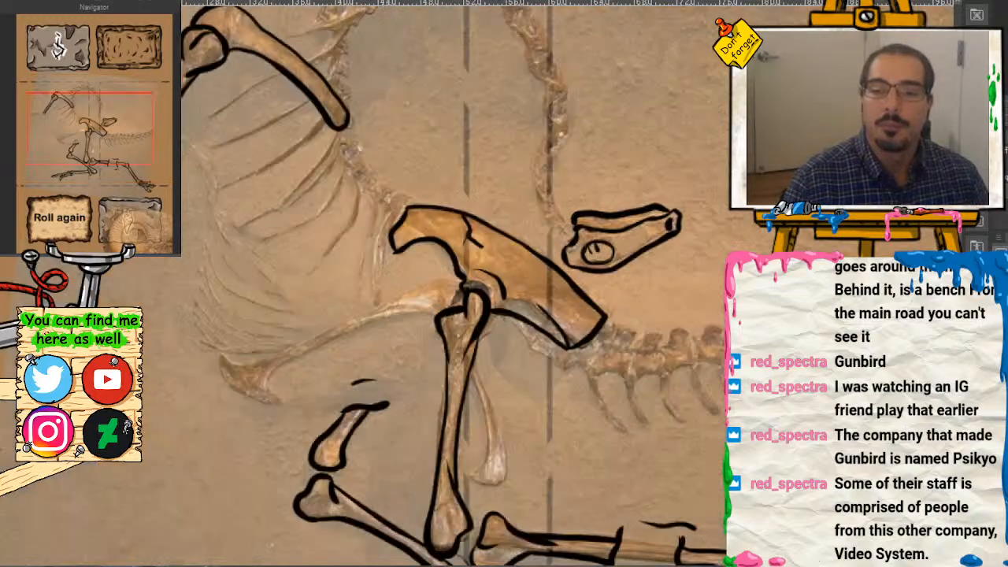
mouse_move(136, 148)
left_mouse_down()
mouse_move(146, 119)
mouse_move(132, 134)
left_mouse_up()
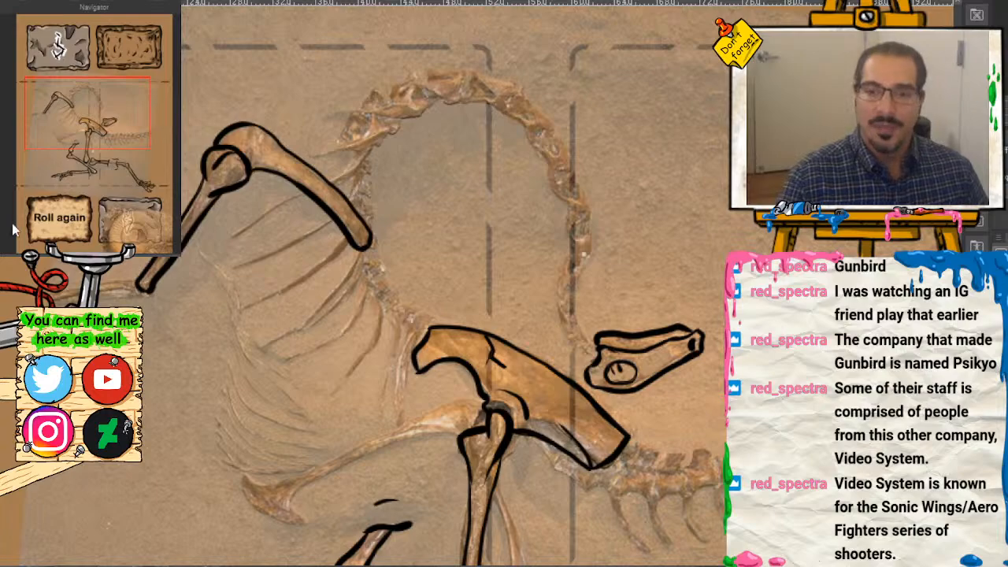
mouse_move(71, 115)
left_mouse_down()
mouse_move(69, 148)
mouse_move(73, 109)
left_mouse_up()
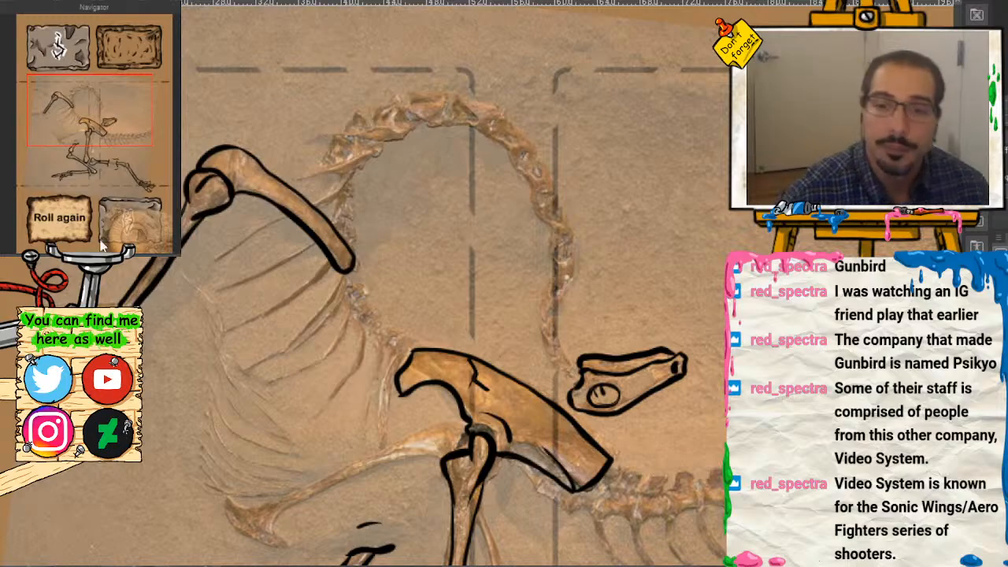
left_click_drag(119, 115, 115, 110)
Step: Outline the short pointed rib above the shoulder blade with a rounded end at the spine, and thicken its upper edge
scroll(115, 111, "up", 4)
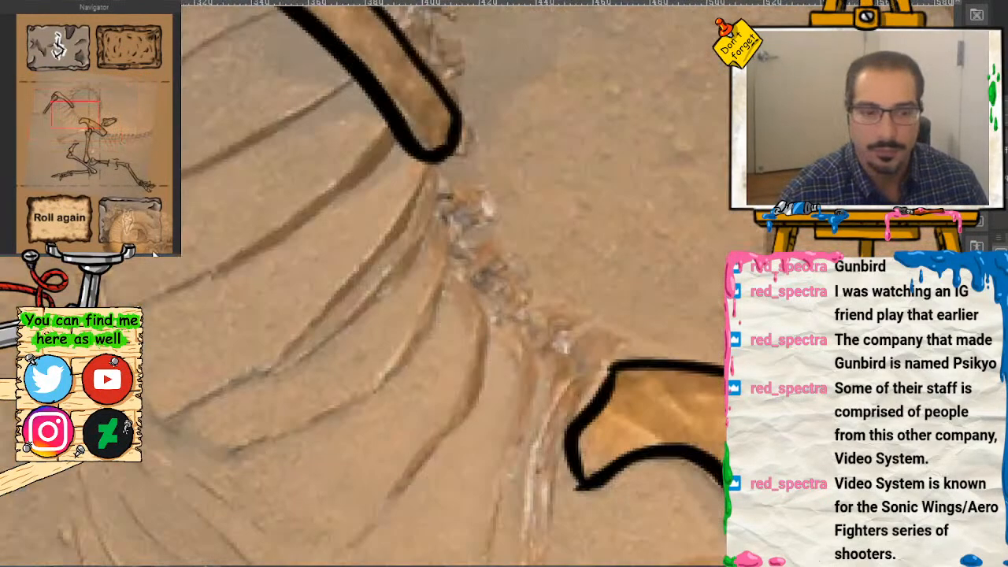
mouse_move(76, 123)
left_mouse_down()
mouse_move(85, 118)
mouse_move(65, 103)
mouse_move(87, 110)
mouse_move(73, 126)
mouse_move(71, 112)
left_mouse_up()
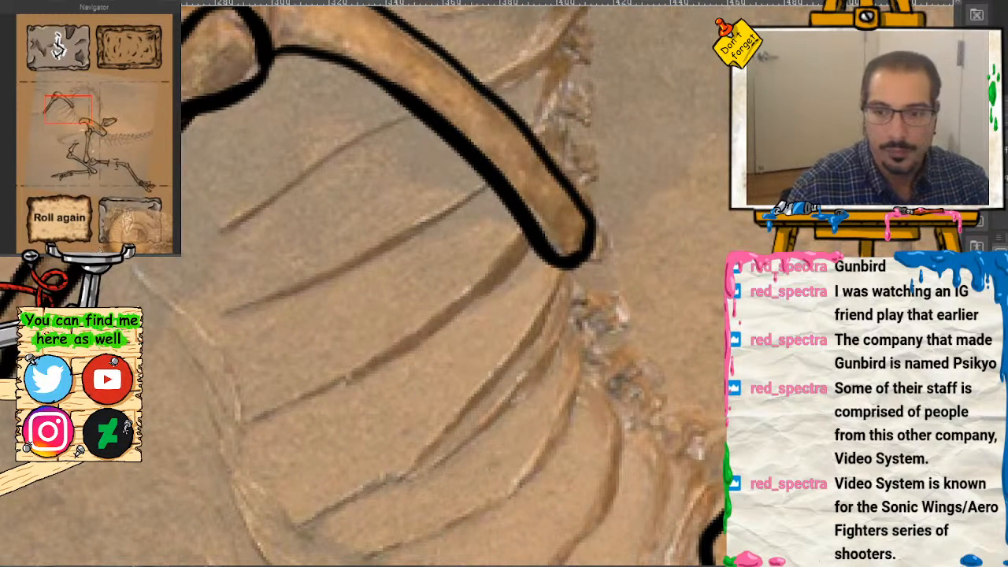
key("ctrl+minus")
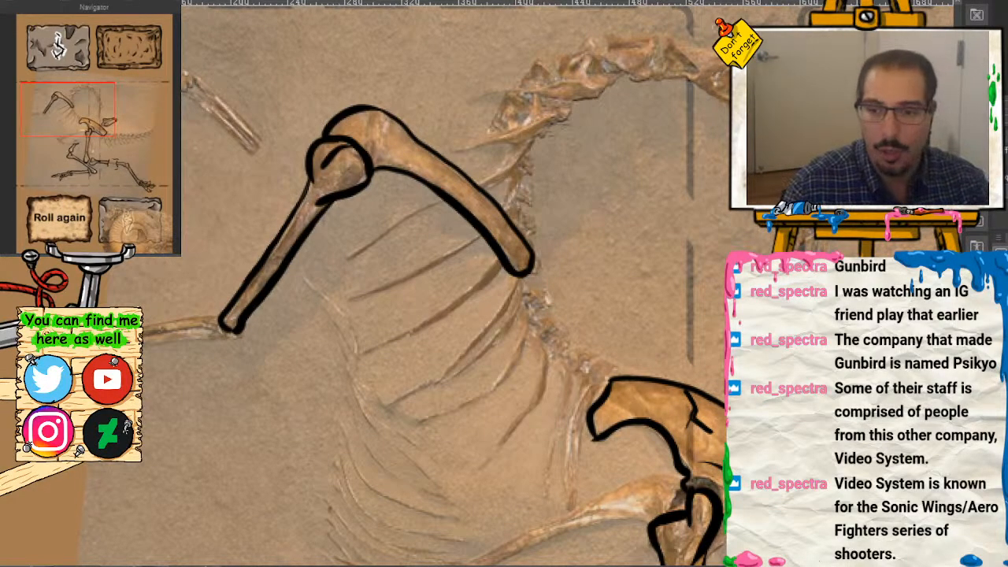
key("ctrl+plus")
left_click_drag(472, 141, 417, 320)
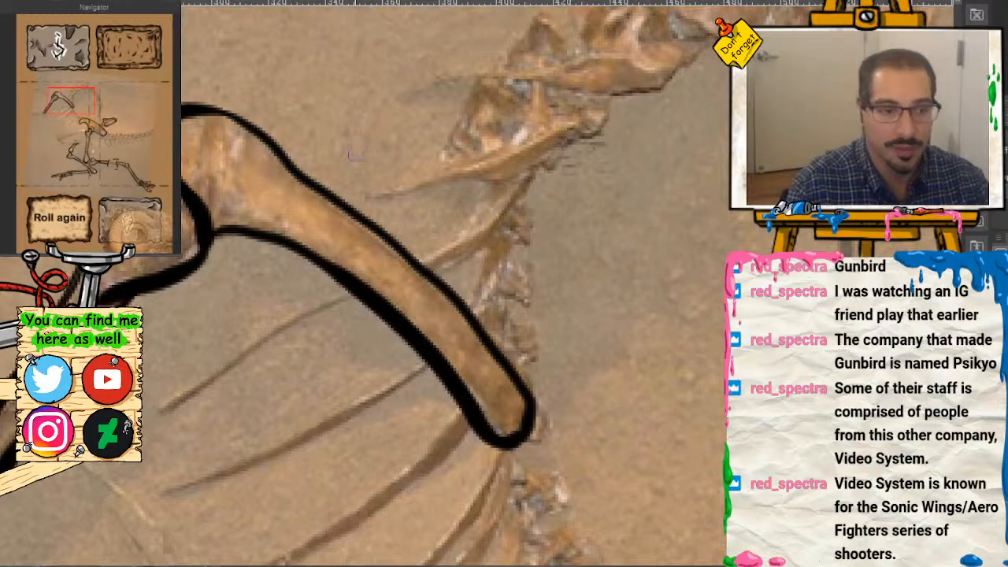
mouse_move(363, 187)
left_mouse_down()
mouse_move(454, 165)
mouse_move(540, 118)
mouse_move(577, 114)
mouse_move(553, 143)
mouse_move(506, 165)
mouse_move(375, 187)
left_mouse_up()
key("ctrl+z")
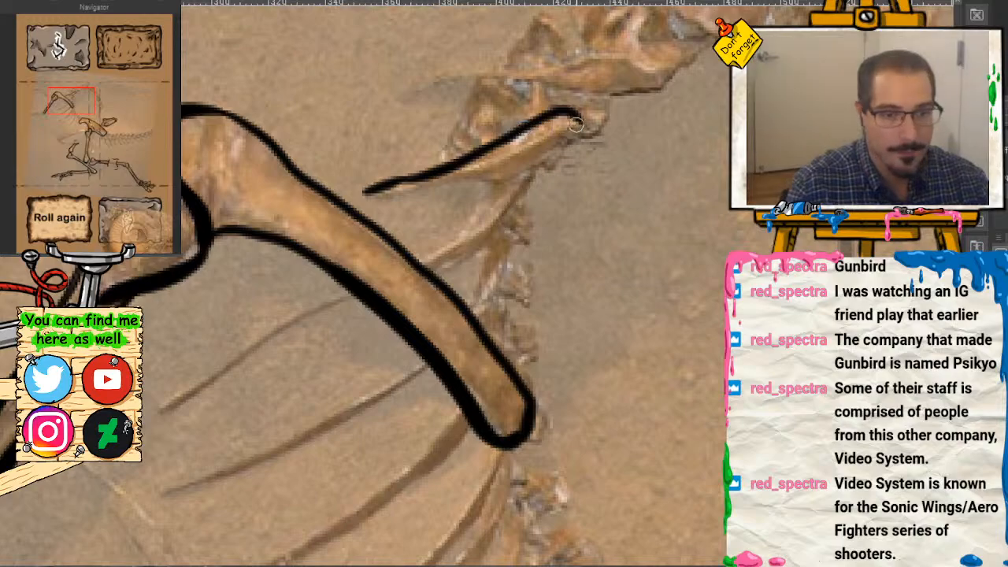
mouse_move(573, 115)
left_mouse_down()
mouse_move(580, 140)
mouse_move(542, 166)
mouse_move(430, 190)
mouse_move(432, 172)
mouse_move(367, 194)
mouse_move(531, 177)
mouse_move(579, 139)
mouse_move(578, 122)
mouse_move(555, 117)
left_mouse_up()
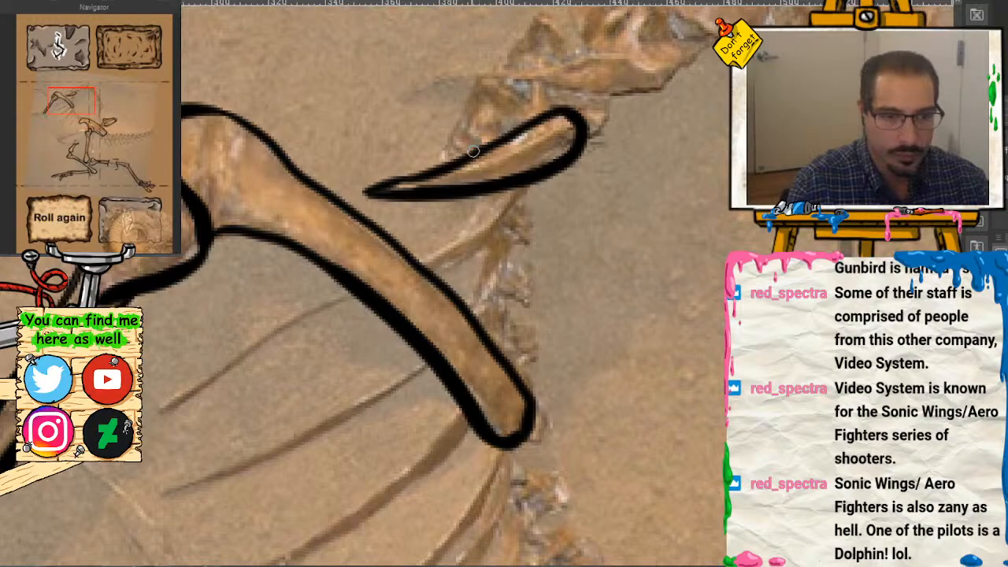
mouse_move(473, 150)
left_mouse_down()
mouse_move(405, 181)
mouse_move(449, 142)
mouse_move(516, 127)
left_mouse_up()
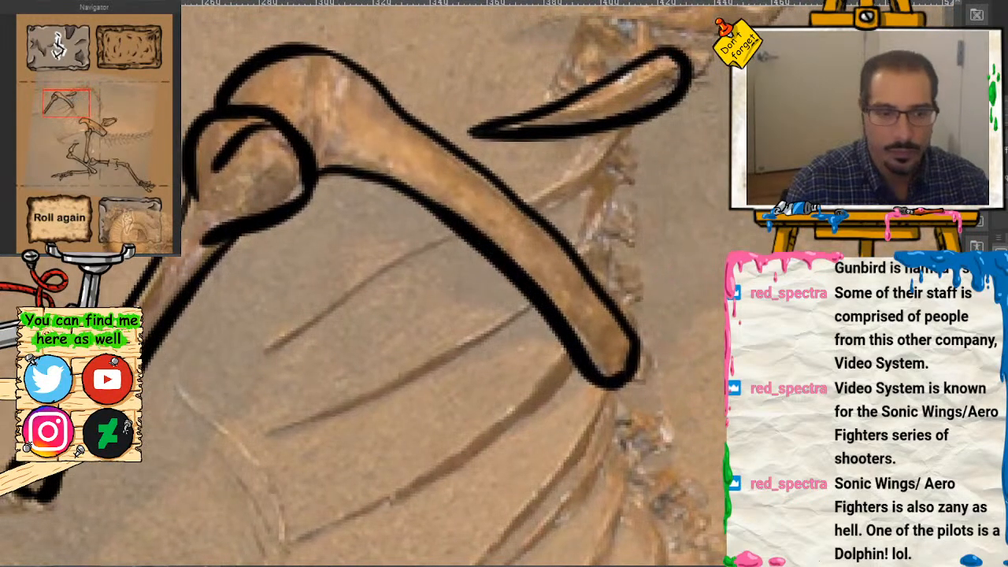
Step: Outline the two long ribs that pass behind the shoulder blade, drawing their parts on both sides of it
mouse_move(622, 134)
left_mouse_down()
mouse_move(547, 203)
mouse_move(611, 150)
mouse_move(598, 136)
mouse_move(510, 193)
left_mouse_up()
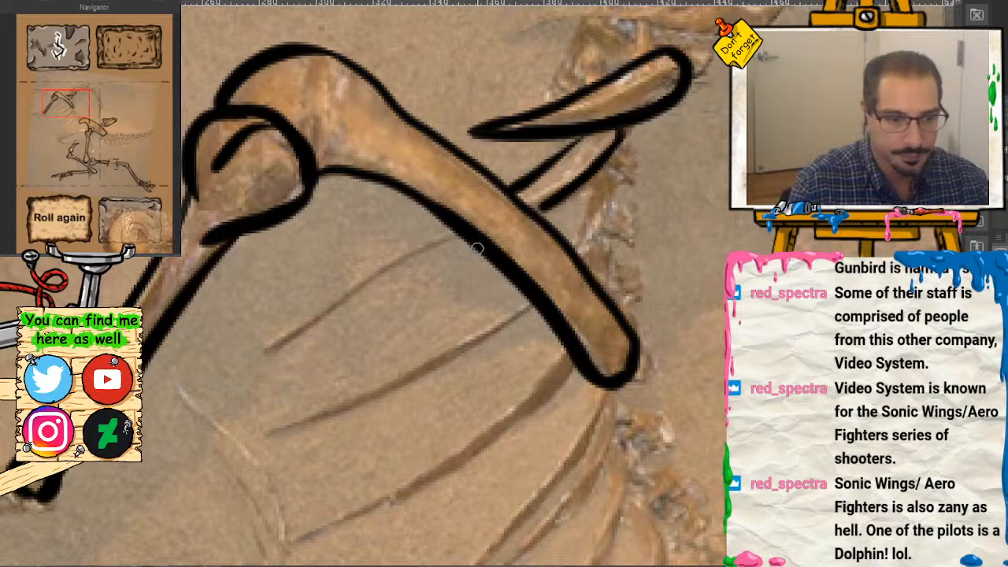
mouse_move(477, 249)
left_mouse_down()
mouse_move(325, 332)
mouse_move(281, 344)
mouse_move(288, 328)
mouse_move(455, 226)
left_mouse_up()
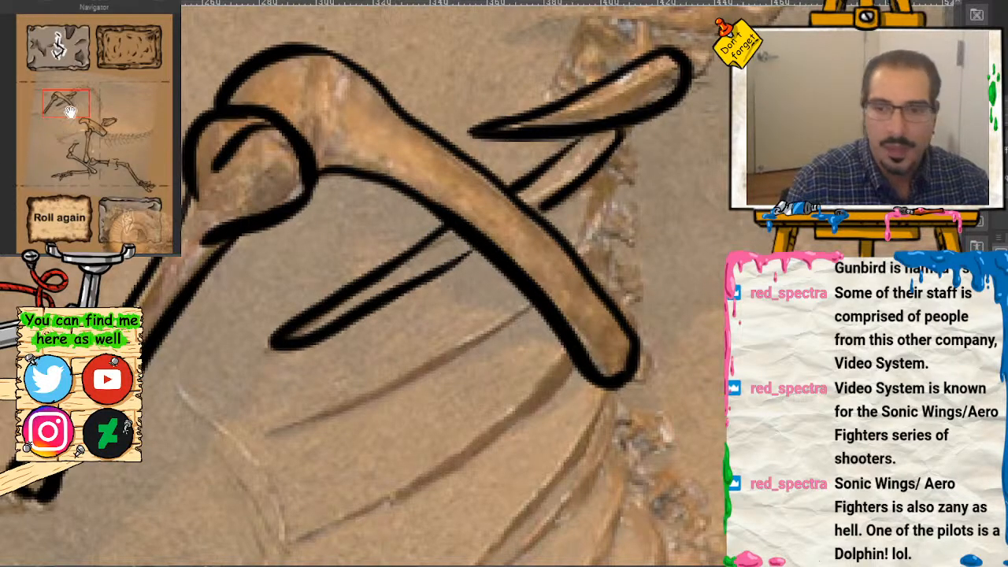
left_click_drag(71, 112, 67, 119)
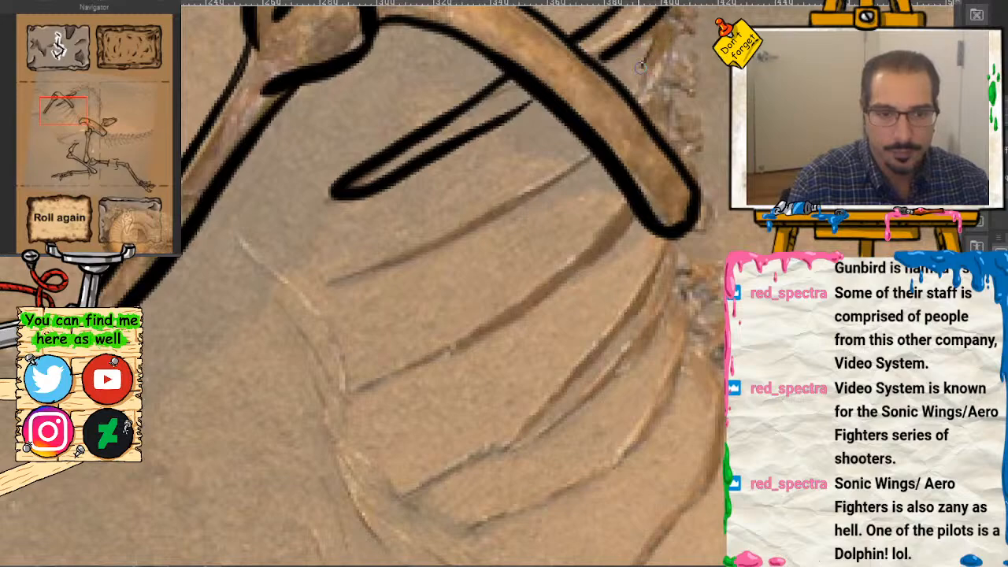
mouse_move(641, 68)
left_mouse_down()
mouse_move(659, 33)
mouse_move(672, 33)
mouse_move(655, 103)
mouse_move(634, 124)
left_mouse_up()
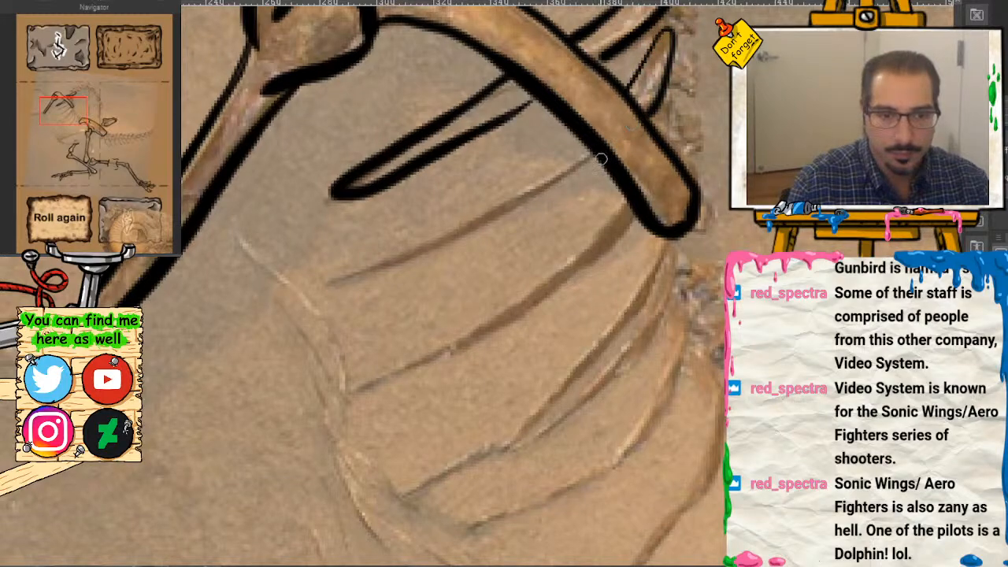
mouse_move(601, 159)
left_mouse_down()
mouse_move(561, 190)
mouse_move(409, 265)
mouse_move(337, 284)
mouse_move(340, 269)
mouse_move(584, 138)
left_mouse_up()
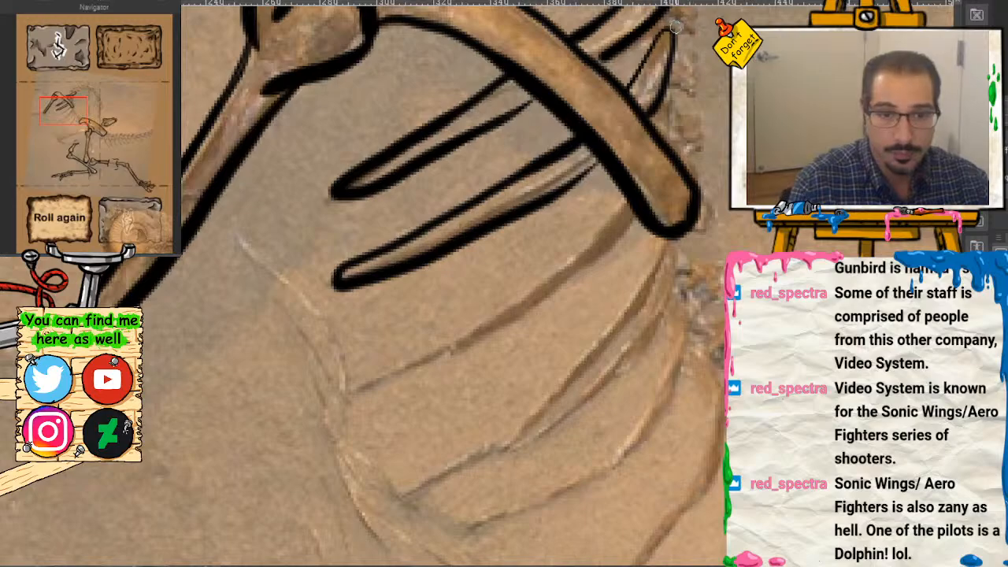
left_click_drag(675, 26, 619, 98)
Step: Outline the short rib emerging from under the shoulder blade's lower tip, ending it with a blunt, widened end
mouse_move(70, 108)
left_mouse_down()
mouse_move(76, 98)
mouse_move(75, 110)
left_mouse_up()
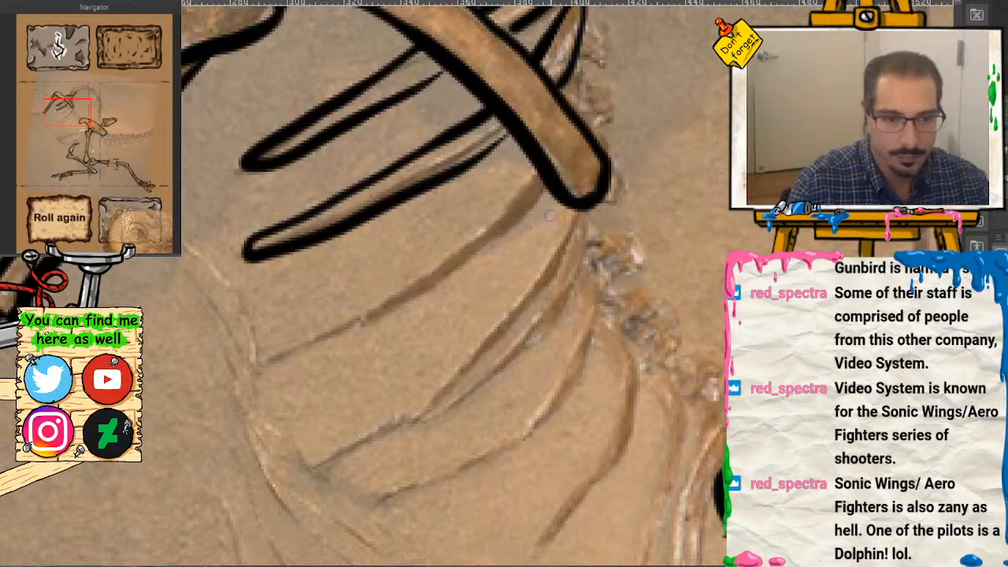
mouse_move(536, 167)
left_mouse_down()
mouse_move(486, 234)
mouse_move(416, 286)
mouse_move(431, 321)
mouse_move(545, 204)
mouse_move(431, 313)
left_mouse_up()
mouse_move(535, 156)
left_mouse_down()
mouse_move(494, 223)
mouse_move(429, 277)
mouse_move(417, 303)
left_mouse_up()
left_click_drag(554, 194, 429, 314)
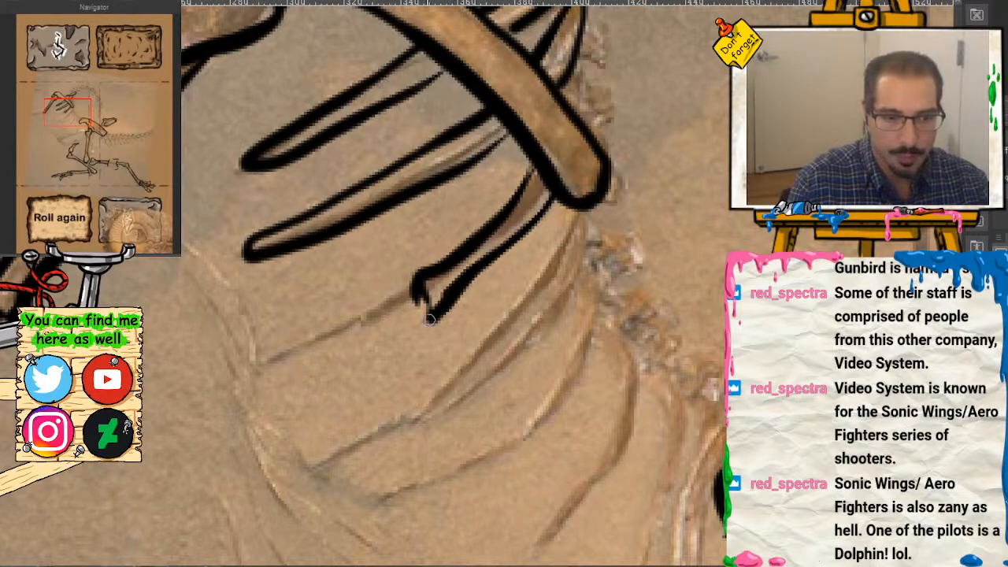
Step: Outline the slender rib hanging from the shoulder blade's tip and the curved rib between it and the pelvis
left_click_drag(131, 150, 83, 115)
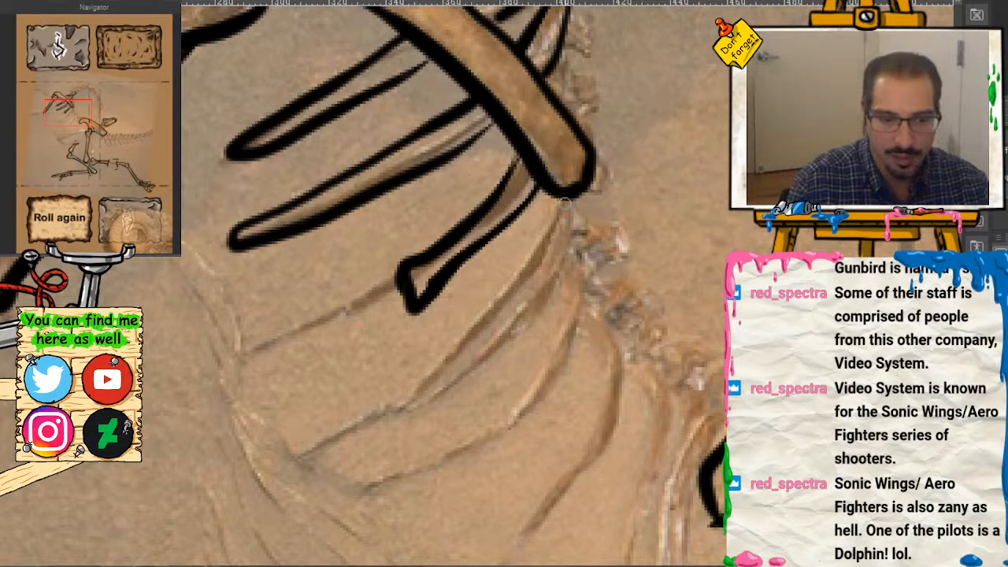
mouse_move(561, 200)
left_mouse_down()
mouse_move(513, 279)
mouse_move(415, 396)
left_mouse_up()
mouse_move(567, 202)
left_mouse_down()
mouse_move(571, 235)
mouse_move(558, 269)
mouse_move(463, 379)
mouse_move(439, 398)
mouse_move(416, 392)
left_mouse_up()
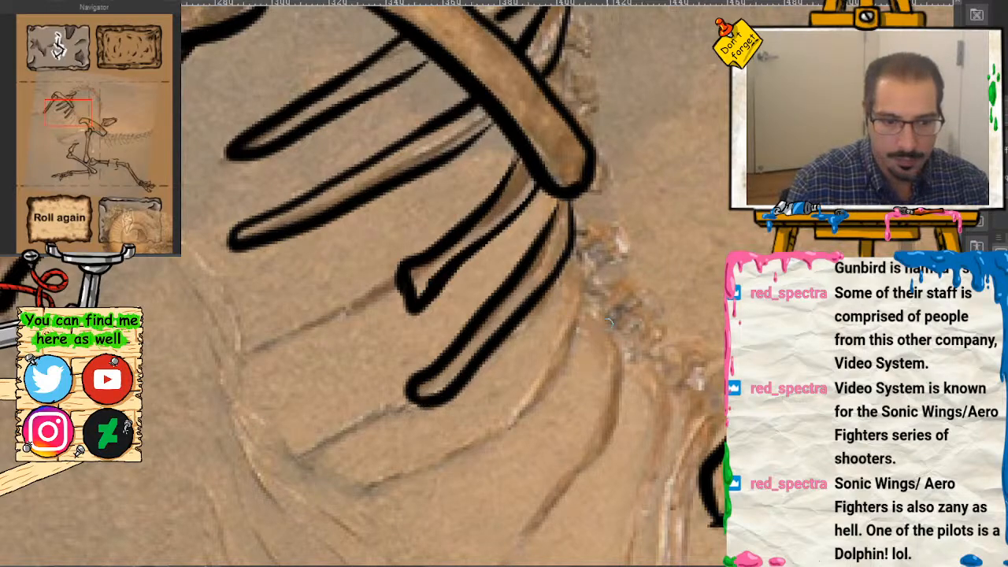
mouse_move(584, 311)
left_mouse_down()
mouse_move(621, 354)
mouse_move(531, 527)
left_mouse_up()
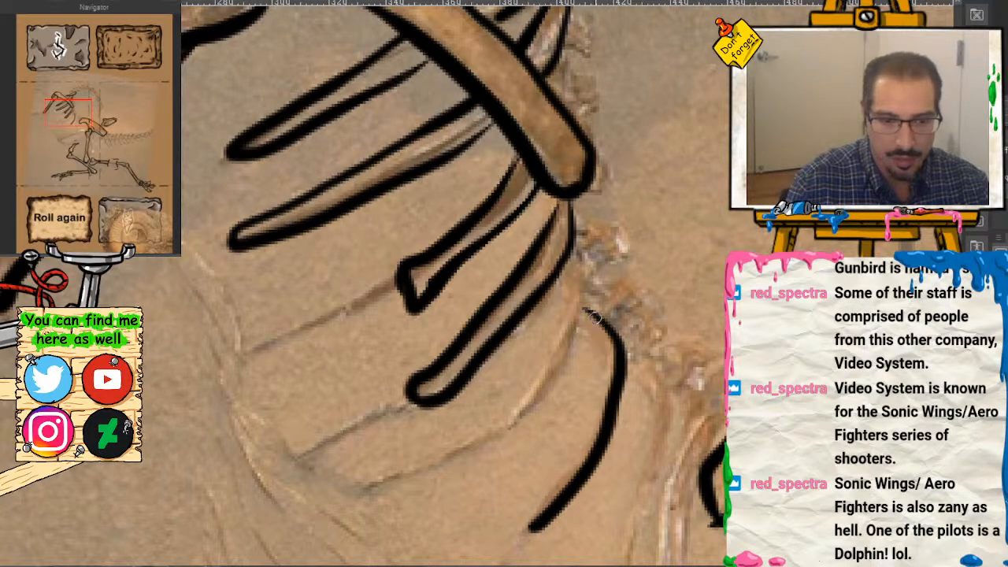
mouse_move(586, 313)
left_mouse_down()
mouse_move(593, 383)
mouse_move(526, 526)
left_mouse_up()
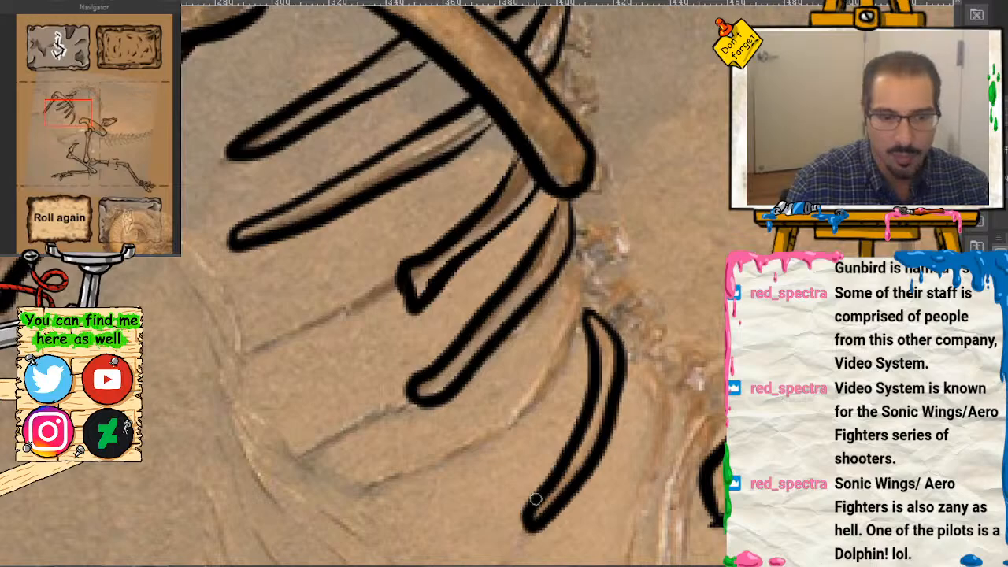
Step: Outline the chain of blocky back vertebrae from the pelvis's front end up to the shoulder blade's tip
mouse_move(79, 116)
left_mouse_down()
mouse_move(79, 103)
mouse_move(86, 125)
left_mouse_up()
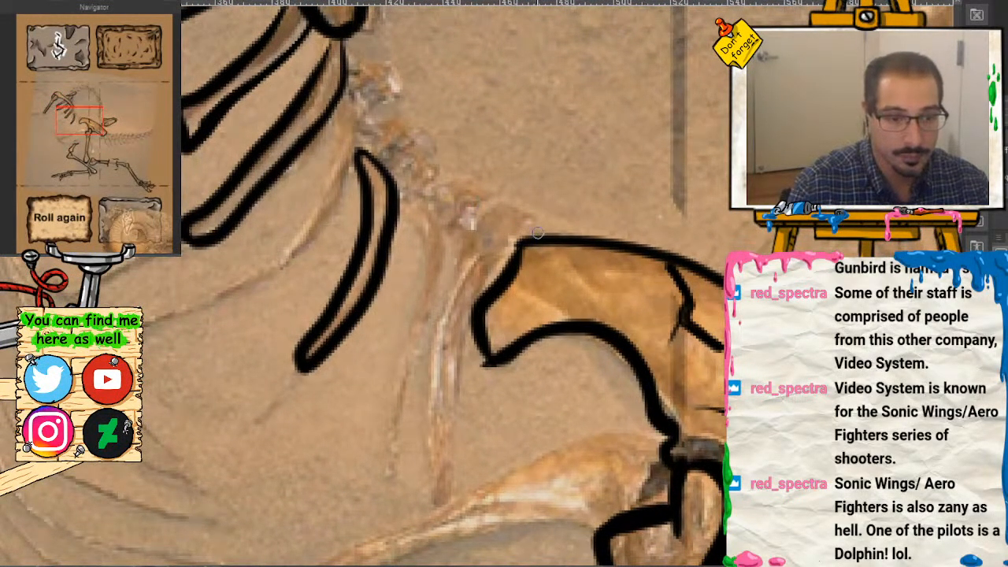
mouse_move(537, 233)
left_mouse_down()
mouse_move(513, 203)
mouse_move(462, 237)
mouse_move(462, 255)
mouse_move(494, 276)
left_mouse_up()
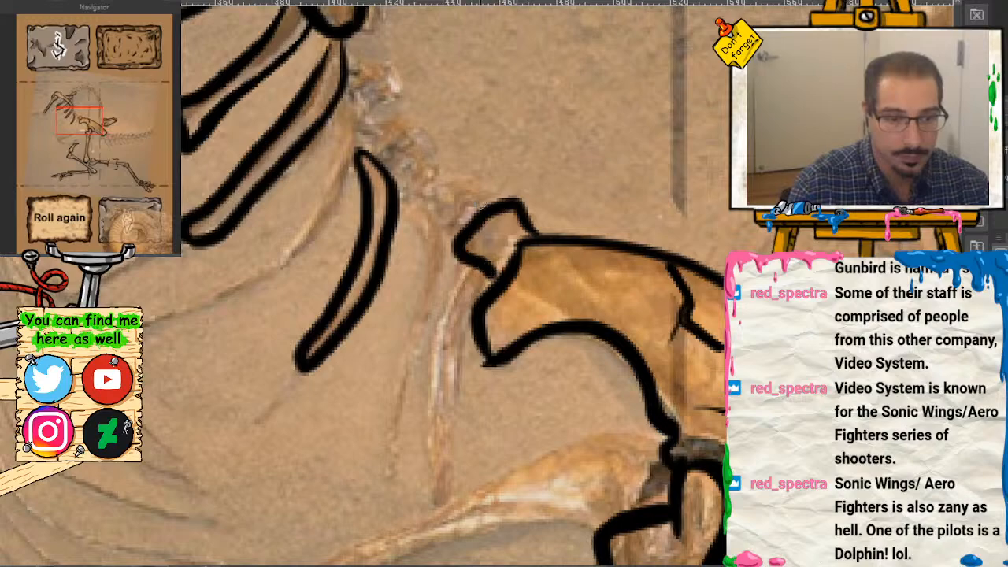
mouse_move(488, 206)
left_mouse_down()
mouse_move(449, 177)
mouse_move(421, 216)
mouse_move(457, 236)
left_mouse_up()
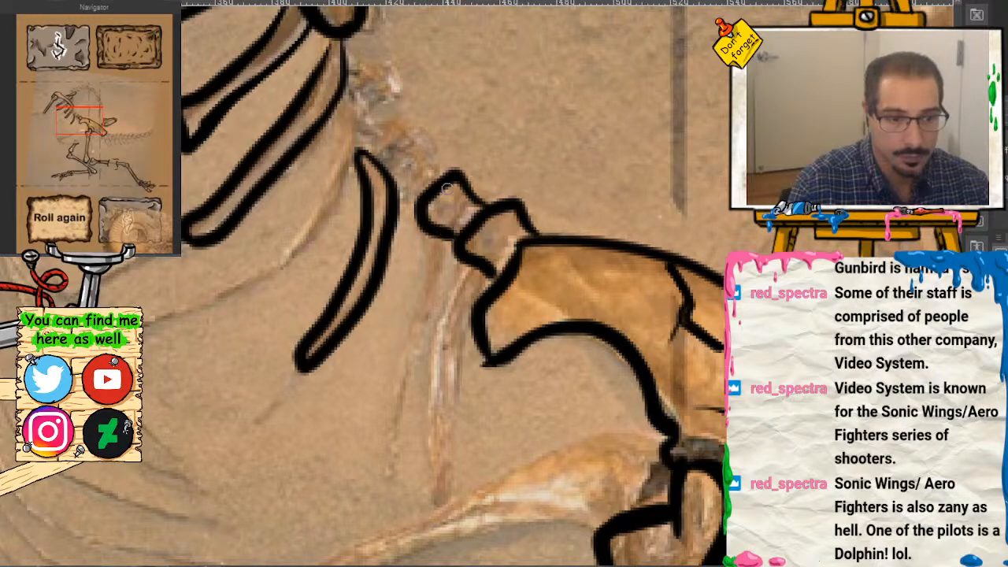
mouse_move(366, 155)
left_mouse_down()
mouse_move(360, 141)
mouse_move(392, 118)
mouse_move(430, 159)
mouse_move(436, 185)
mouse_move(417, 195)
left_mouse_up()
left_click_drag(96, 124, 93, 116)
mouse_move(423, 148)
left_mouse_down()
mouse_move(446, 171)
mouse_move(456, 228)
mouse_move(425, 268)
left_mouse_up()
left_click_drag(438, 198, 413, 211)
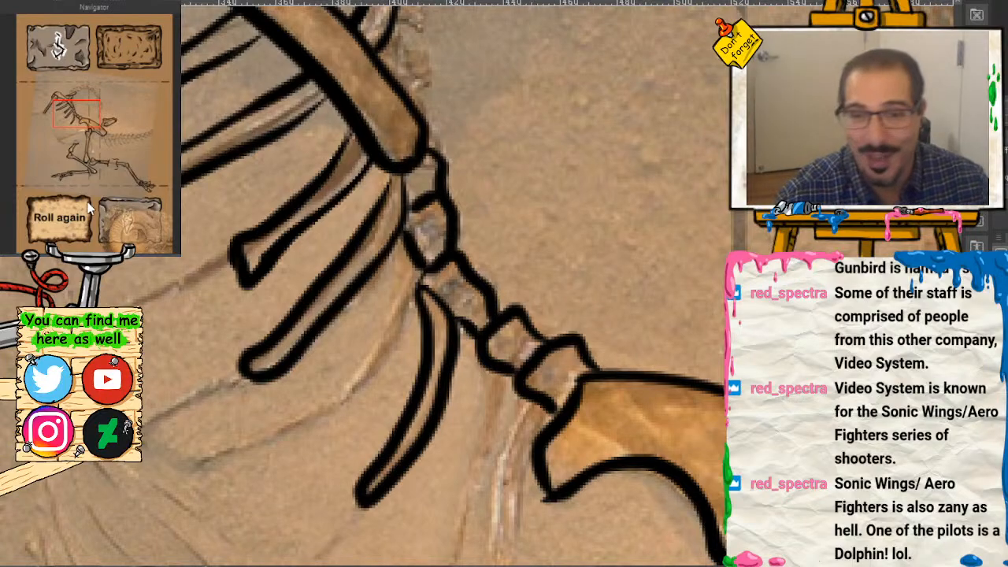
Step: Outline the vertebrae behind the shoulder blade, from below the short pointed rib down to the blade's tip
left_click_drag(102, 126, 92, 109)
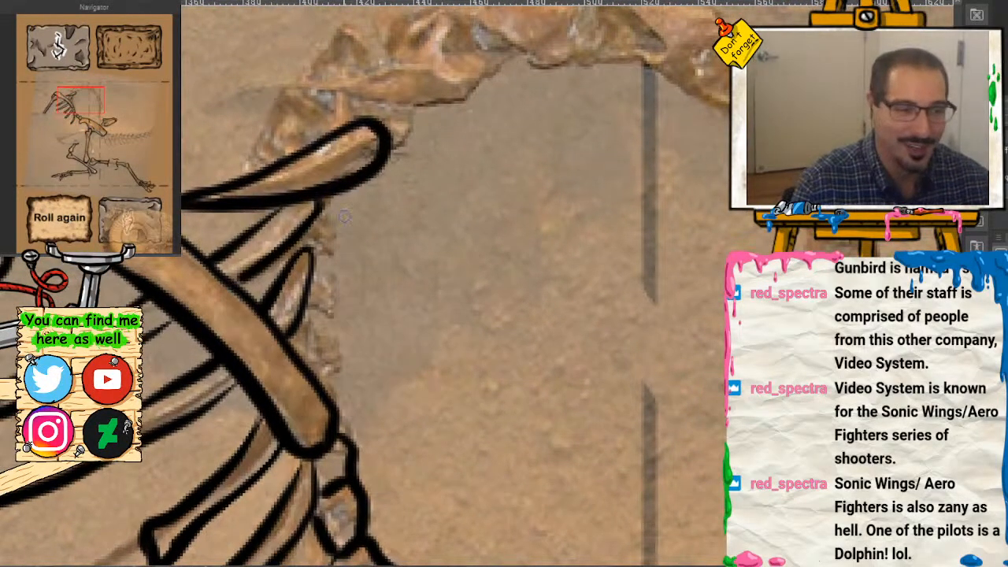
left_click_drag(331, 195, 335, 236)
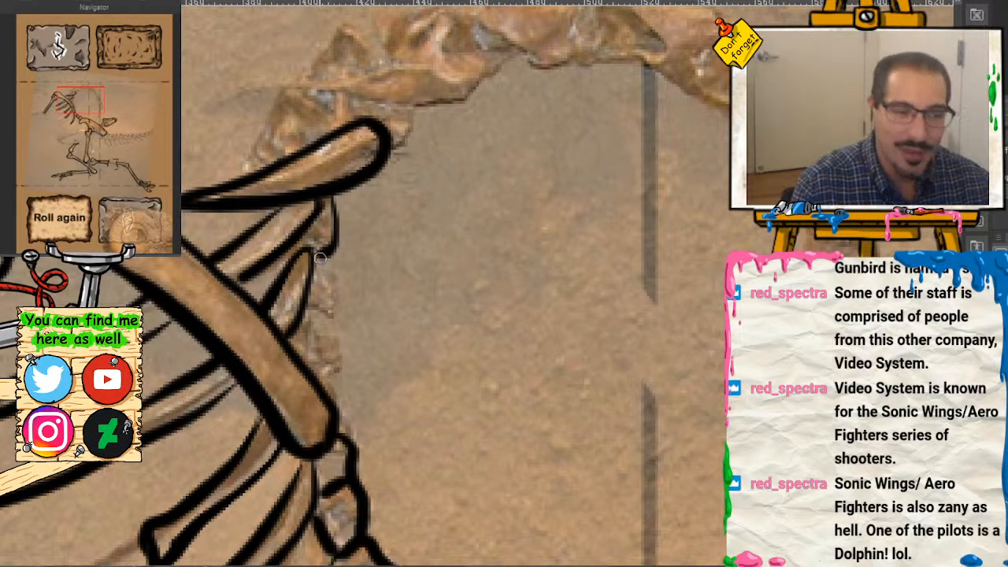
left_click_drag(334, 232, 332, 197)
mouse_move(317, 257)
left_mouse_down()
mouse_move(336, 321)
mouse_move(316, 323)
mouse_move(331, 328)
mouse_move(329, 364)
left_mouse_up()
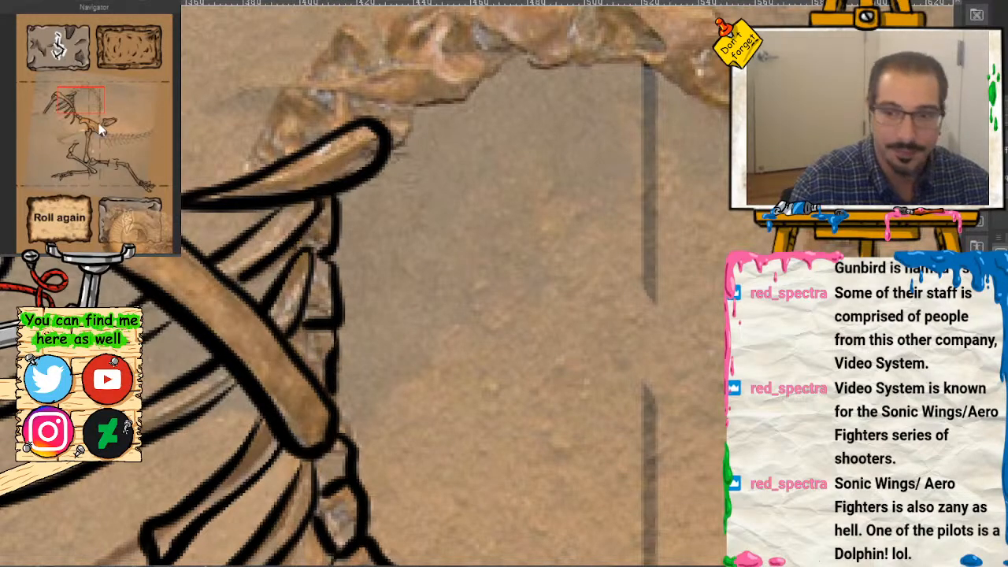
Step: Outline the three neck vertebrae rising from behind the short pointed rib toward the neck's arch
mouse_move(91, 101)
left_mouse_down()
mouse_move(102, 104)
mouse_move(89, 95)
mouse_move(86, 114)
left_mouse_up()
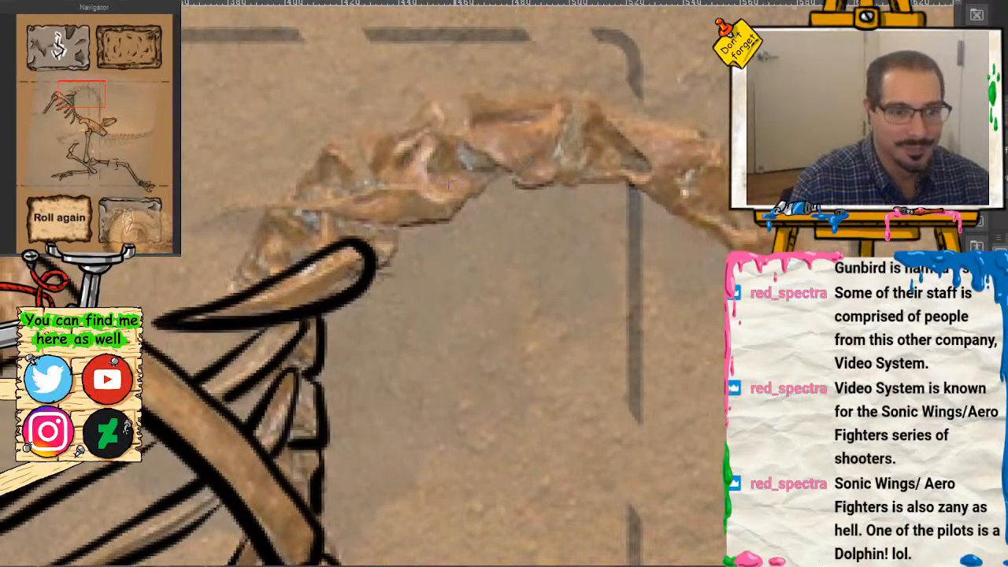
mouse_move(492, 174)
left_mouse_down()
mouse_move(459, 212)
mouse_move(387, 235)
left_mouse_up()
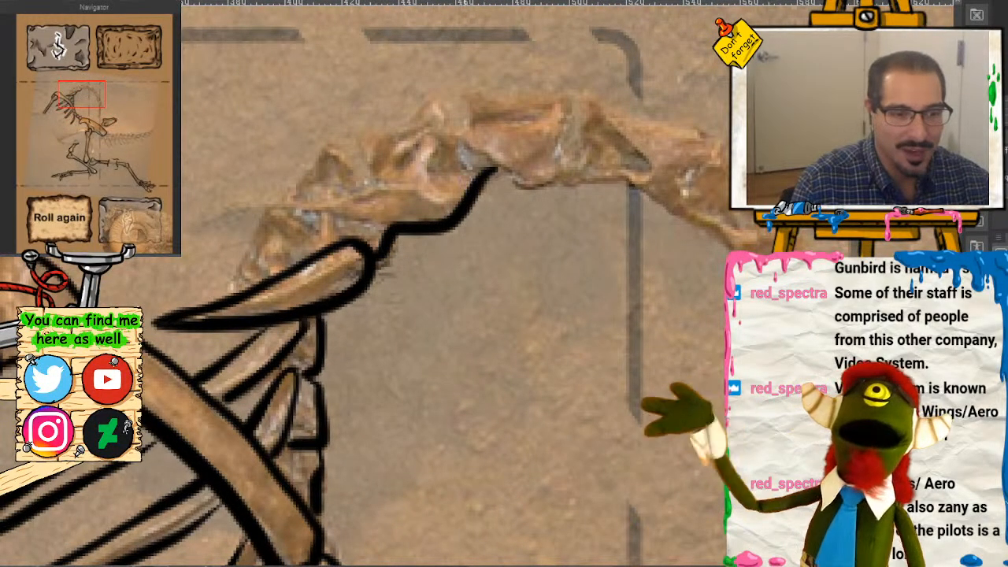
mouse_move(489, 170)
left_mouse_down()
mouse_move(433, 99)
mouse_move(364, 143)
mouse_move(371, 191)
mouse_move(336, 155)
mouse_move(306, 177)
mouse_move(282, 207)
mouse_move(323, 244)
mouse_move(286, 237)
mouse_move(260, 246)
mouse_move(246, 279)
left_mouse_up()
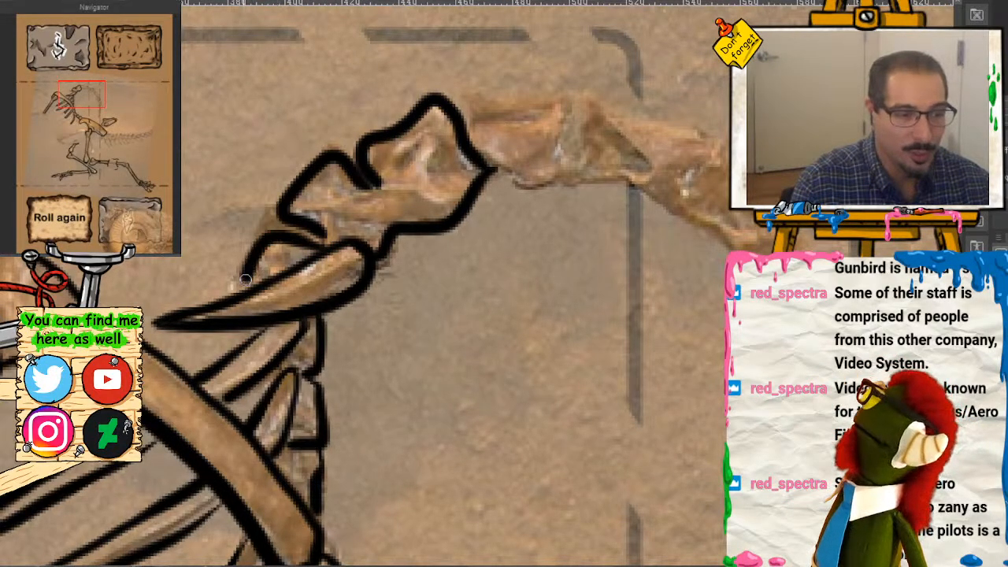
left_click_drag(369, 183, 397, 228)
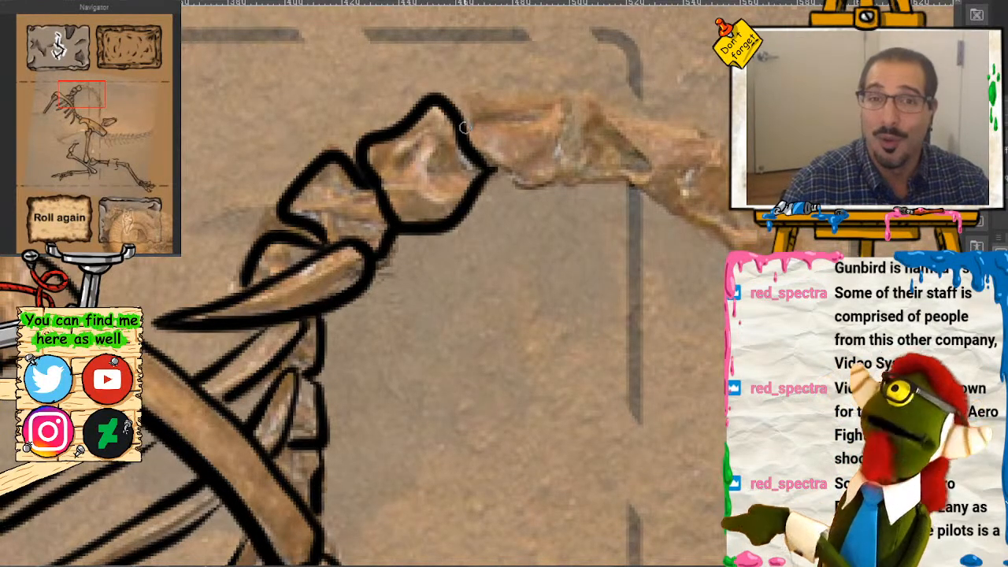
Step: Outline the next three vertebrae over the crest of the neck's arch
mouse_move(467, 127)
left_mouse_down()
mouse_move(478, 103)
mouse_move(545, 87)
mouse_move(573, 146)
mouse_move(539, 191)
mouse_move(489, 164)
mouse_move(471, 130)
left_mouse_up()
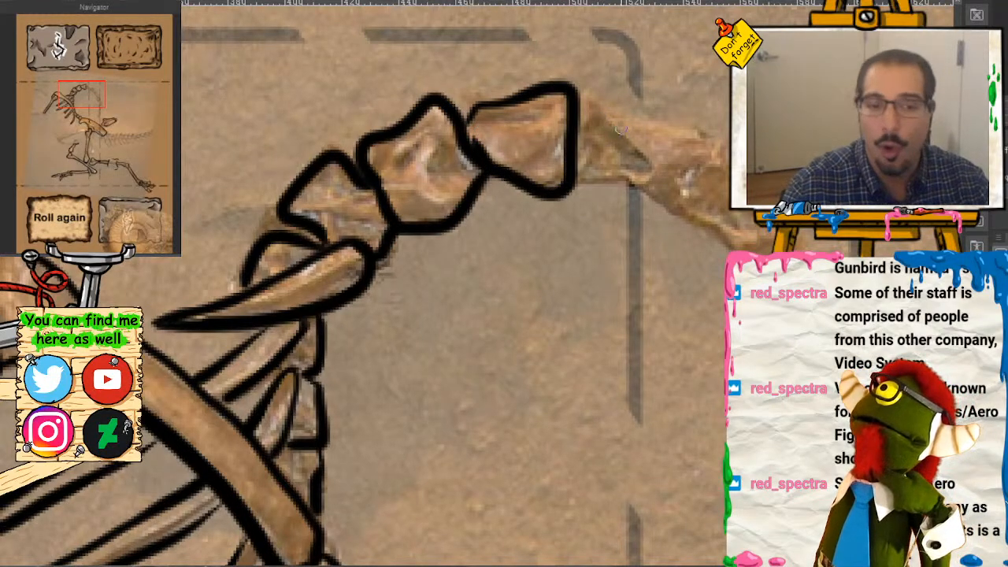
mouse_move(578, 100)
left_mouse_down()
mouse_move(704, 133)
mouse_move(681, 194)
mouse_move(664, 203)
mouse_move(633, 184)
mouse_move(581, 187)
left_mouse_up()
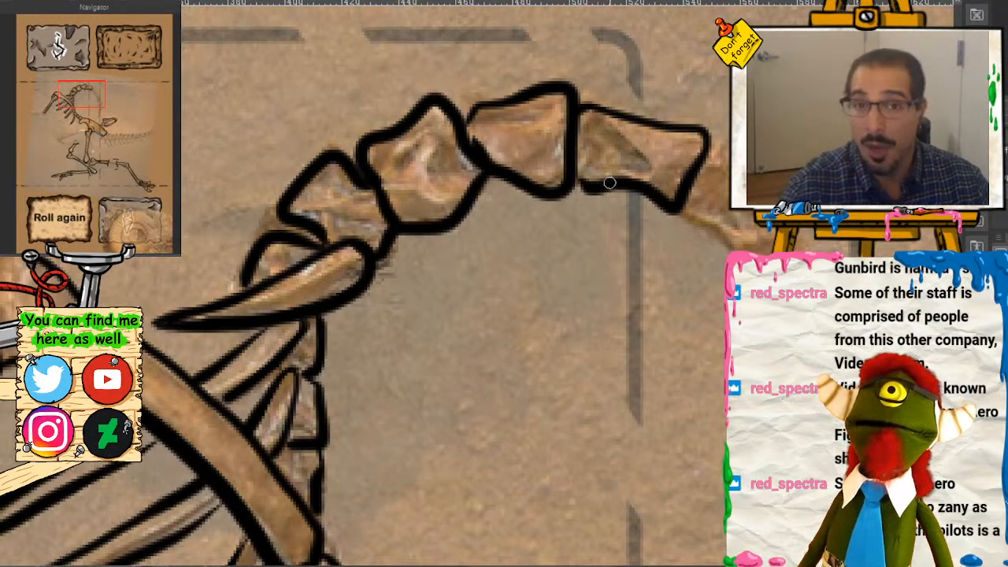
left_click_drag(706, 160, 728, 165)
mouse_move(768, 238)
left_mouse_down()
mouse_move(724, 256)
mouse_move(689, 223)
mouse_move(690, 175)
mouse_move(713, 152)
left_mouse_up()
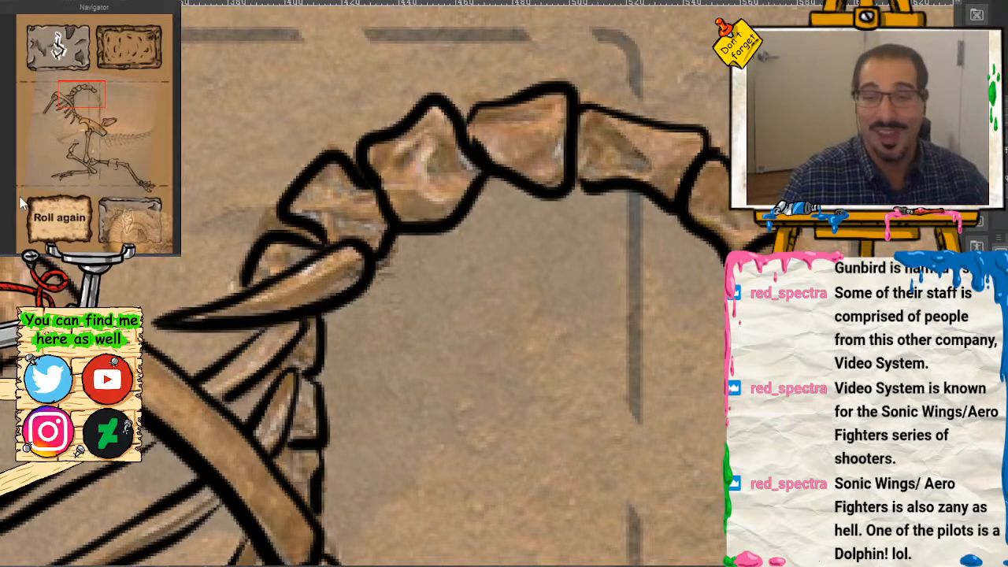
Step: Outline the next long neck vertebra where the arch turns downward toward the skull
mouse_move(88, 96)
left_mouse_down()
mouse_move(104, 105)
mouse_move(82, 105)
left_mouse_up()
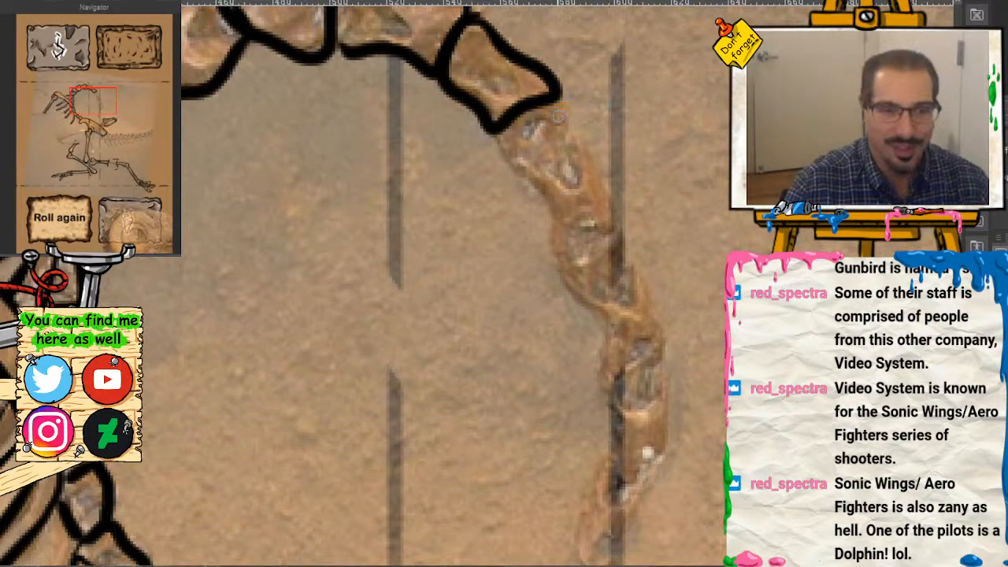
mouse_move(554, 94)
left_mouse_down()
mouse_move(592, 153)
mouse_move(611, 222)
left_mouse_up()
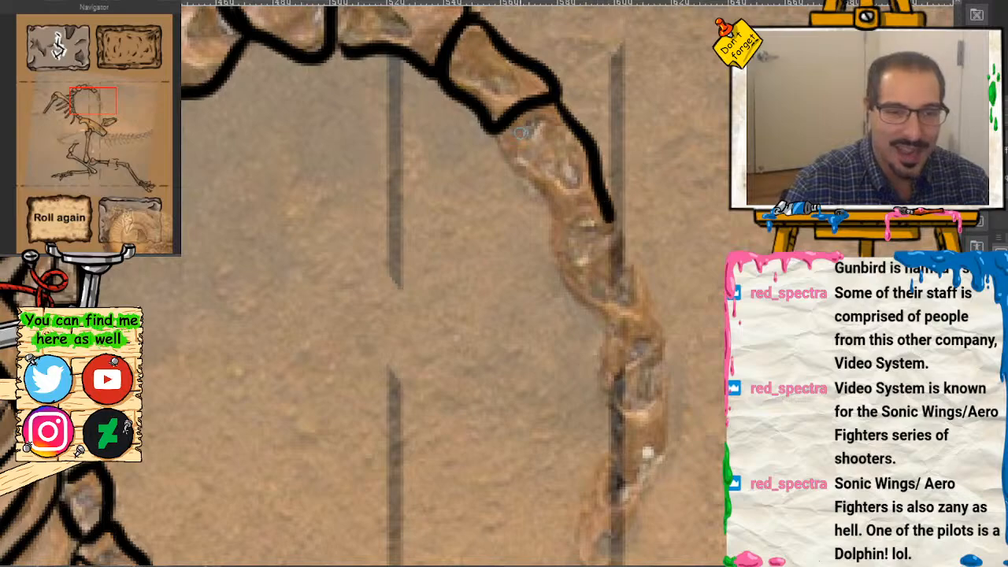
key("ctrl+z")
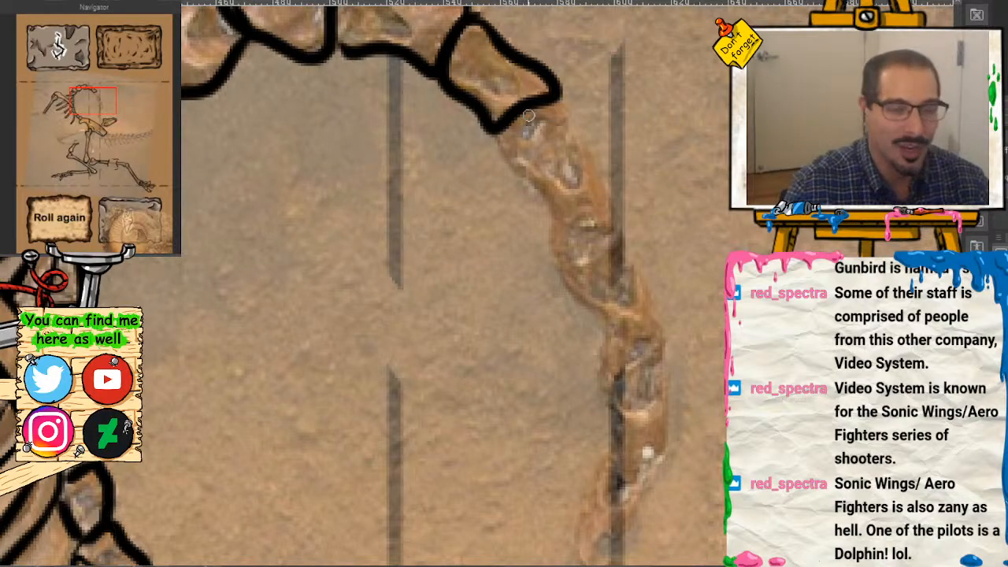
mouse_move(502, 126)
left_mouse_down()
mouse_move(507, 151)
mouse_move(563, 229)
mouse_move(598, 221)
mouse_move(611, 203)
mouse_move(544, 101)
left_mouse_up()
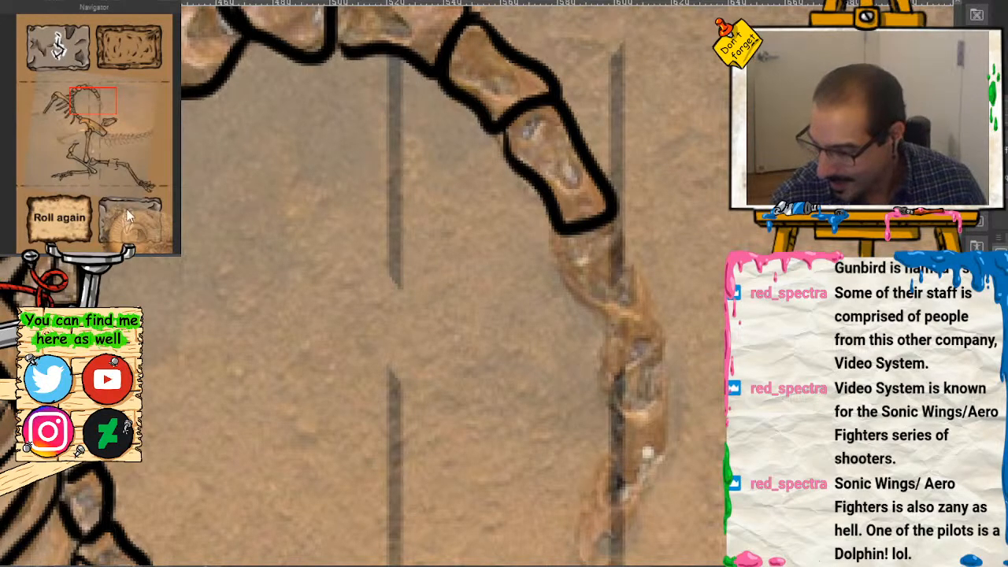
Step: Outline the neck vertebra above the gap, draw break lines across both ends of the gap, and add short accent strokes beside them
left_click_drag(107, 120, 104, 116)
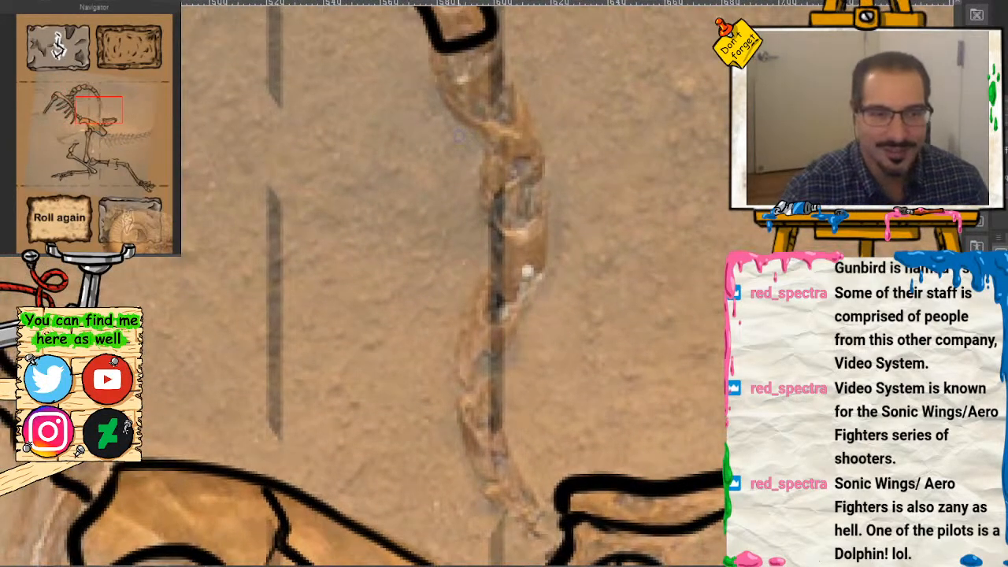
mouse_move(446, 61)
left_mouse_down()
mouse_move(455, 101)
mouse_move(419, 118)
mouse_move(572, 93)
left_mouse_up()
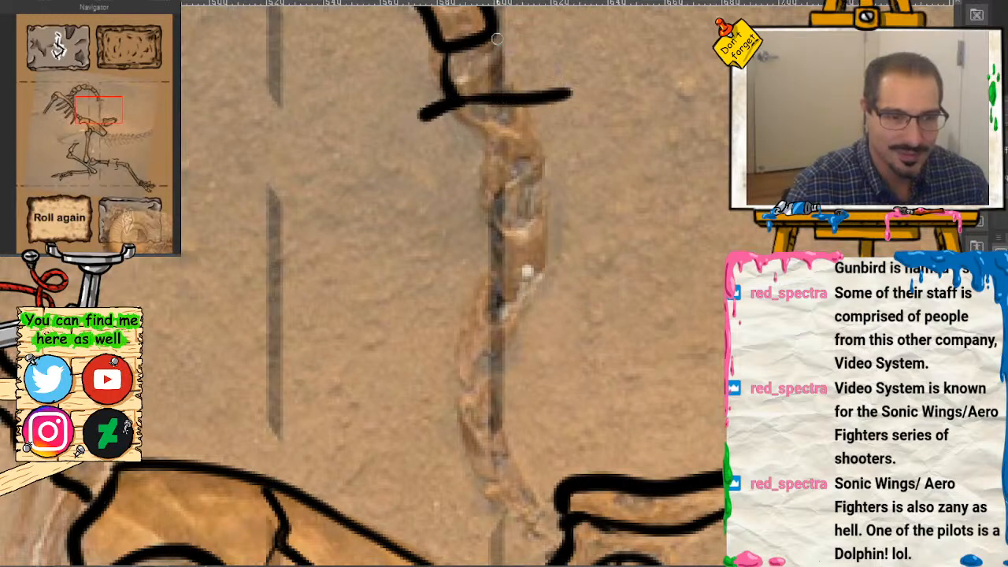
mouse_move(495, 40)
left_mouse_down()
mouse_move(522, 73)
mouse_move(522, 105)
left_mouse_up()
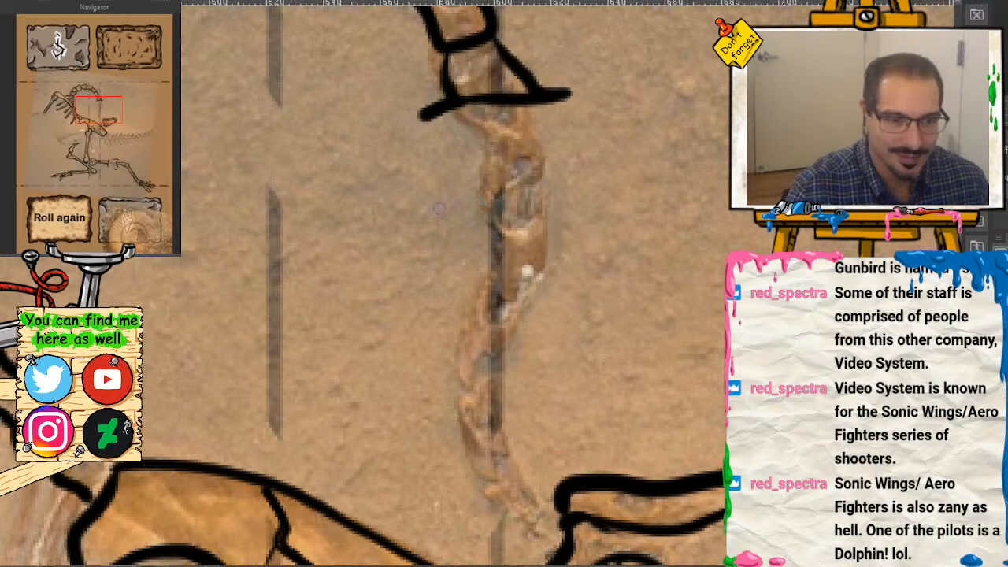
left_click_drag(439, 208, 537, 212)
left_click_drag(571, 210, 618, 170)
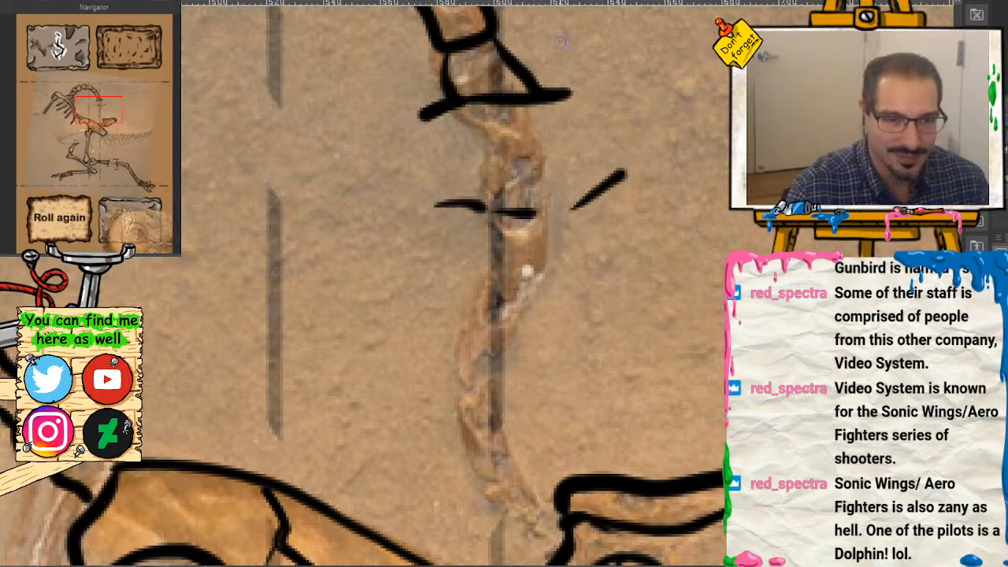
left_click_drag(570, 43, 597, 84)
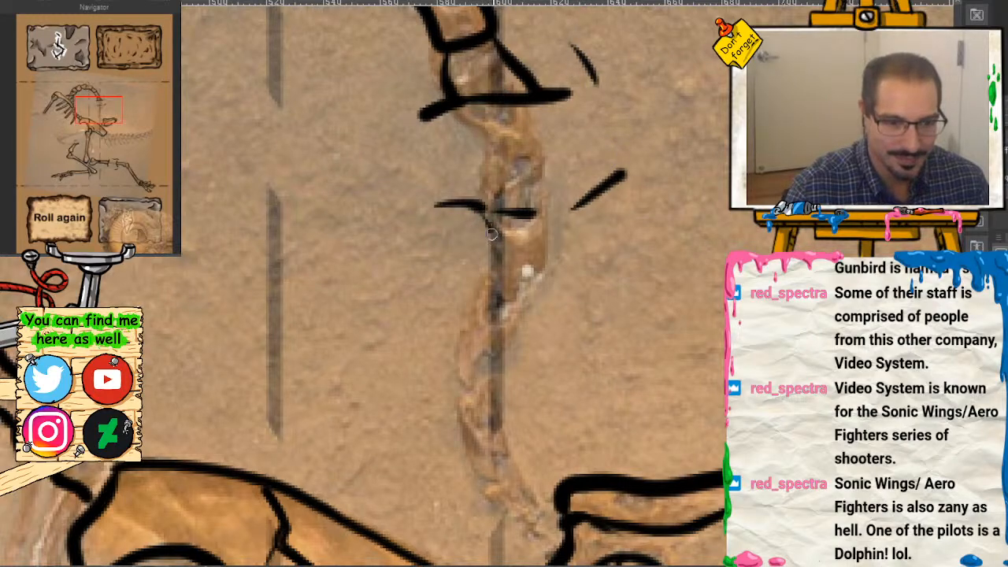
Step: Outline the remaining neck vertebrae from the lower break line down to the back of the skull
mouse_move(492, 234)
left_mouse_down()
mouse_move(487, 272)
mouse_move(504, 299)
left_mouse_up()
mouse_move(543, 218)
left_mouse_down()
mouse_move(495, 379)
mouse_move(456, 369)
mouse_move(475, 293)
mouse_move(521, 262)
mouse_move(476, 111)
left_mouse_up()
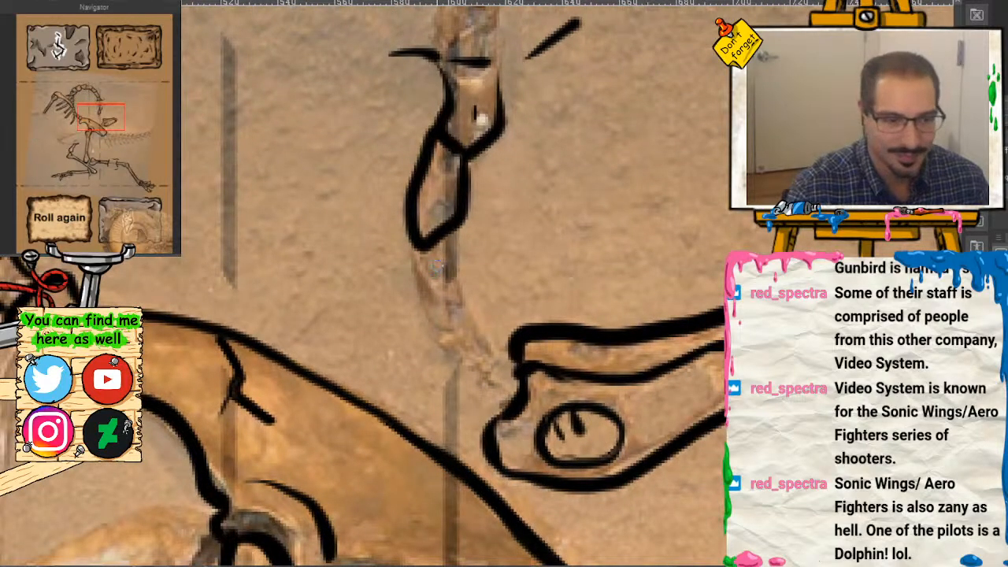
mouse_move(448, 235)
left_mouse_down()
mouse_move(464, 270)
mouse_move(453, 296)
mouse_move(416, 267)
mouse_move(414, 242)
mouse_move(419, 300)
mouse_move(438, 305)
mouse_move(453, 270)
left_mouse_up()
mouse_move(424, 309)
left_mouse_down()
mouse_move(449, 382)
mouse_move(485, 429)
left_mouse_up()
mouse_move(464, 293)
left_mouse_down()
mouse_move(477, 337)
mouse_move(512, 360)
left_mouse_up()
mouse_move(444, 373)
left_mouse_down()
mouse_move(479, 351)
mouse_move(463, 394)
left_mouse_up()
Step: Review the whole skeleton tracing and examine the untraced arm bones near the photo's edge
scroll(471, 278, "down", 5)
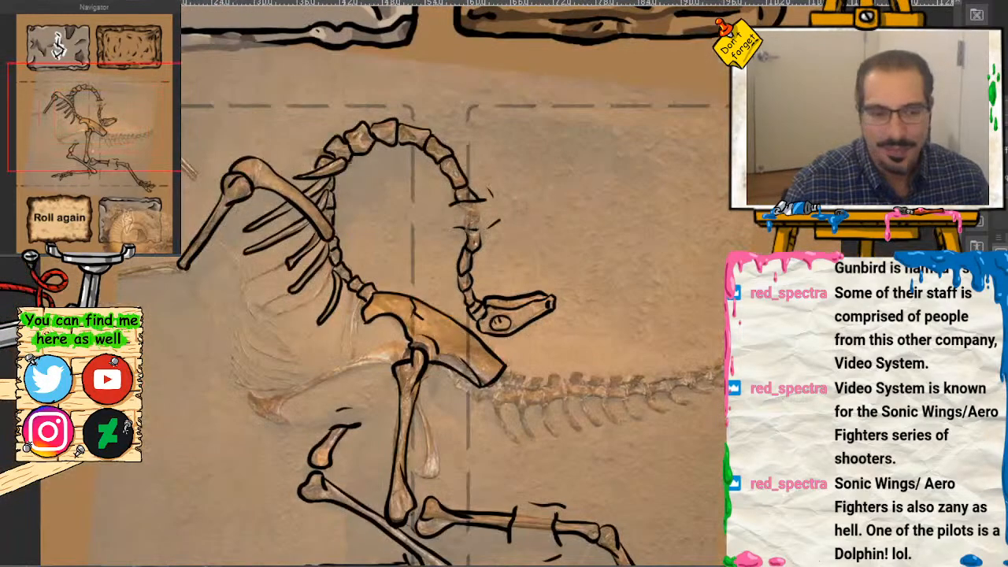
left_click_drag(103, 171, 100, 150)
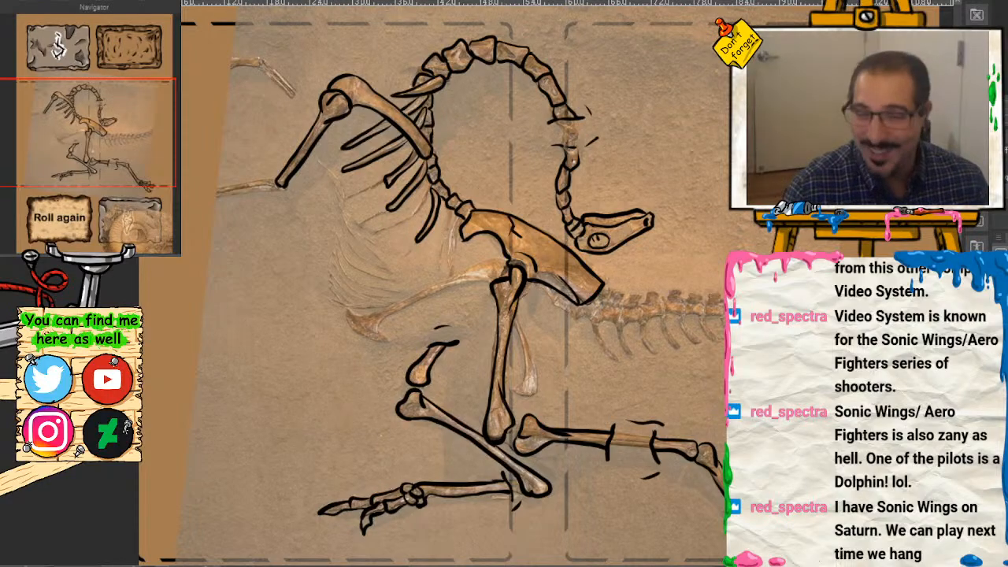
key("ctrl+plus")
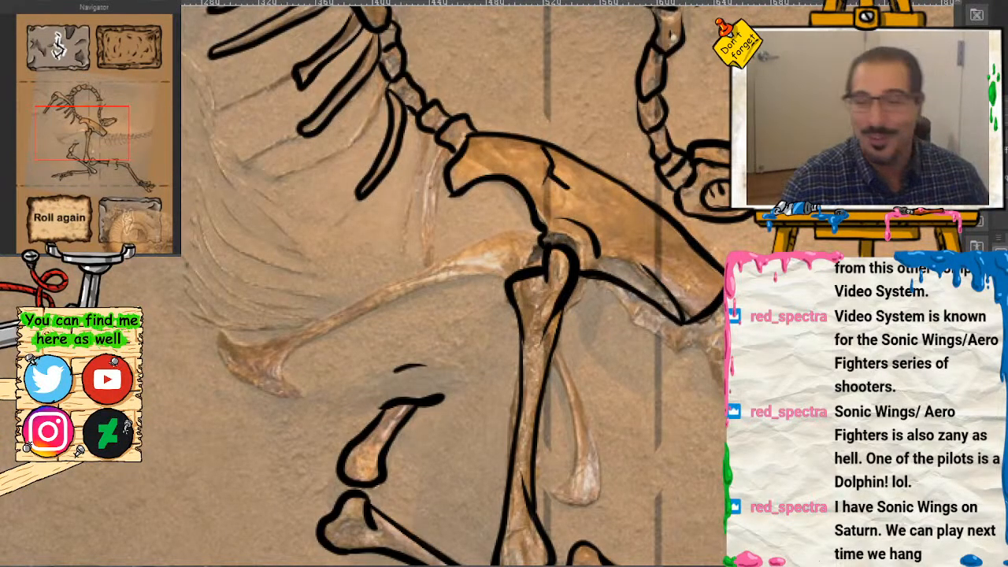
key("ctrl+plus")
left_click_drag(85, 135, 68, 117)
key("ctrl+minus")
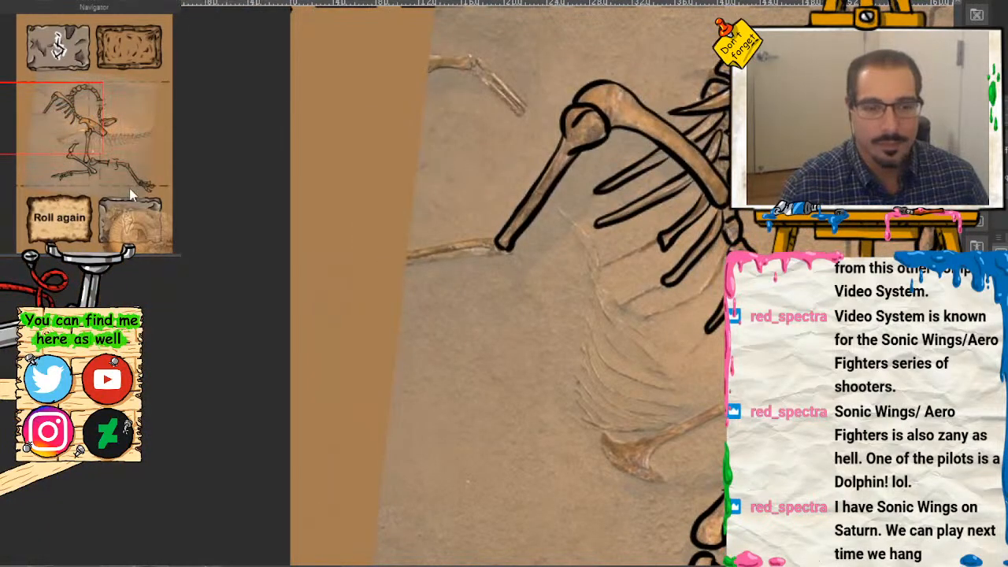
key("ctrl+minus")
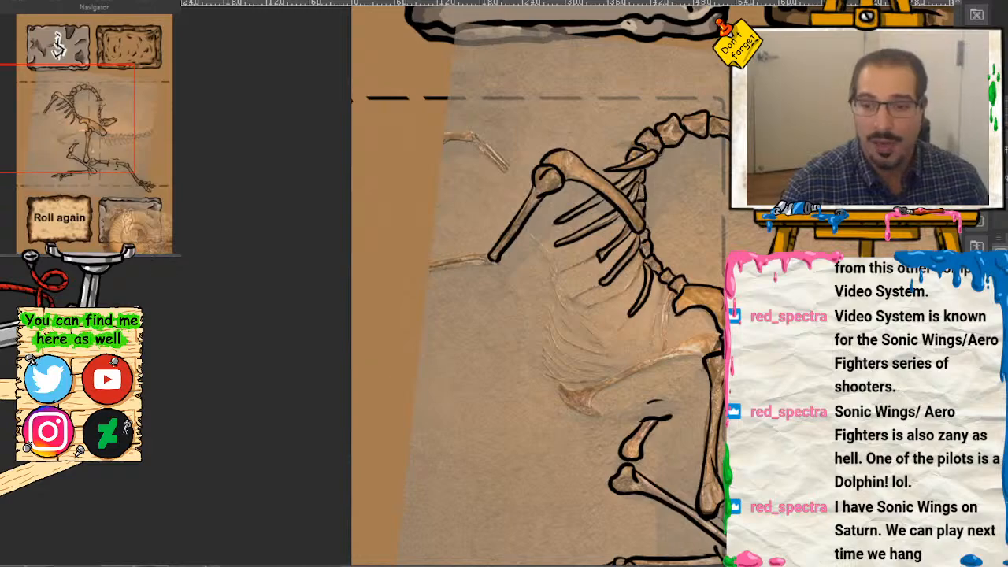
key("ctrl+plus")
left_click_drag(71, 118, 68, 116)
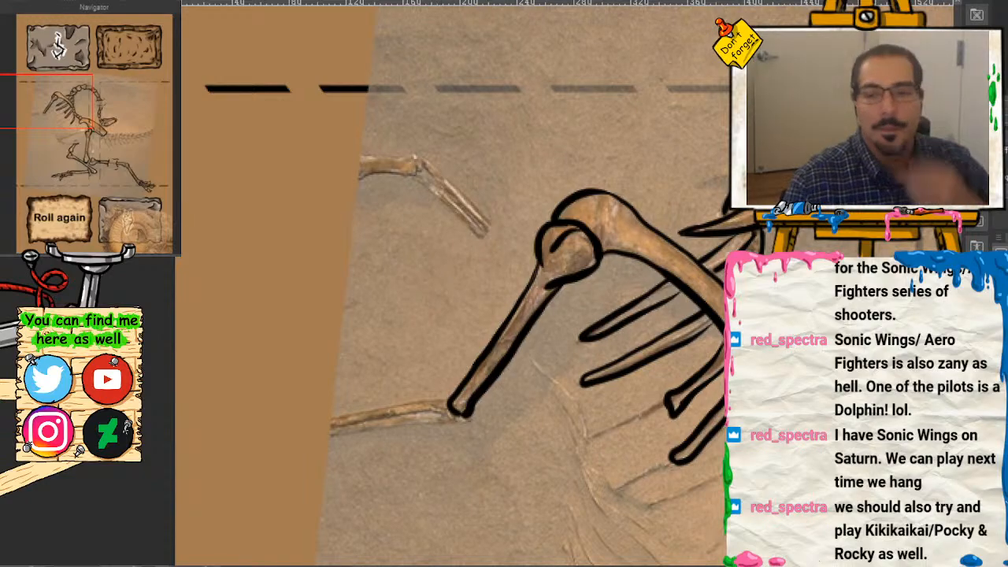
Step: Outline the two parallel forearm bones from the elbow joint, extending them past the photo's cut edge
scroll(68, 101, "up", 2)
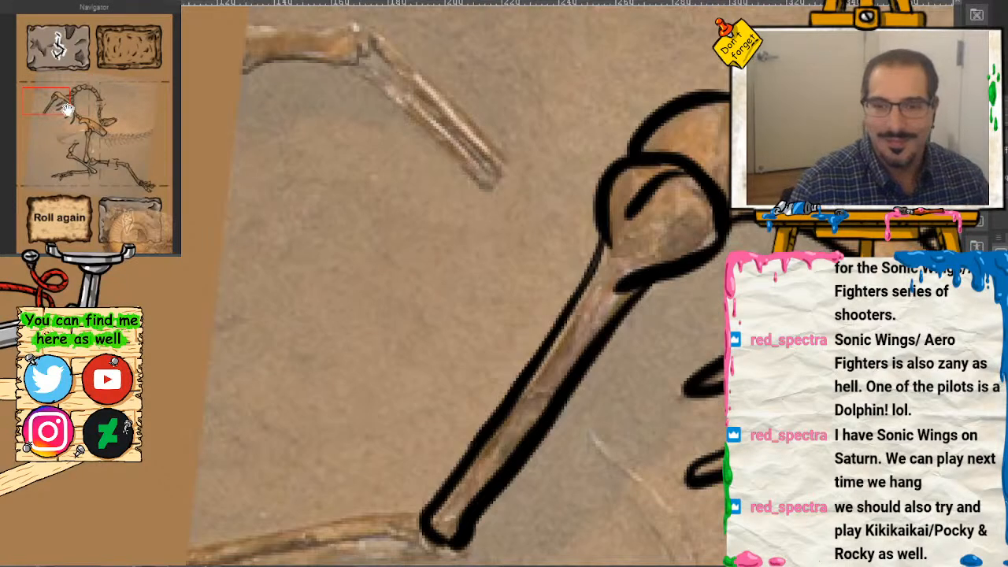
left_click_drag(68, 101, 37, 111)
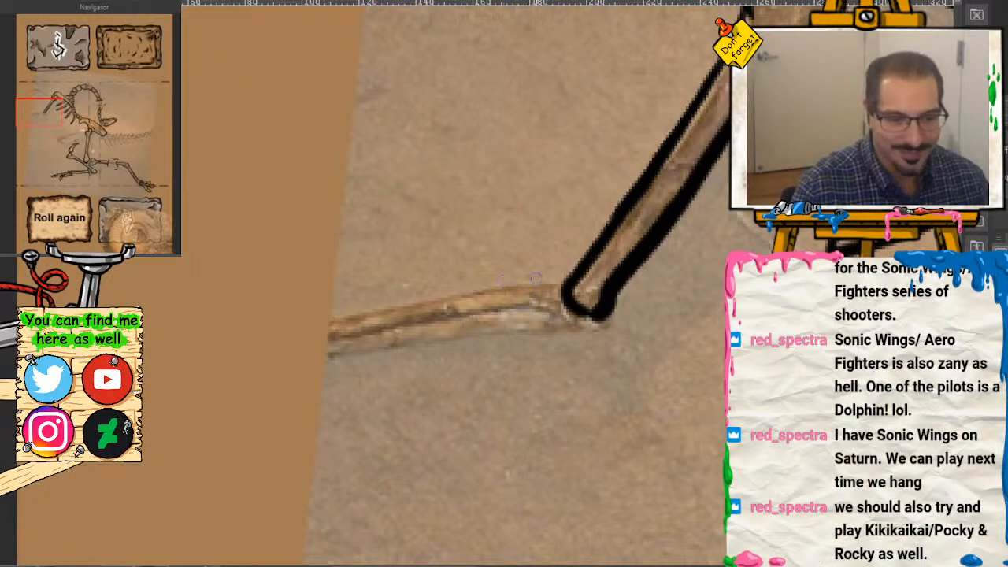
mouse_move(534, 278)
left_mouse_down()
mouse_move(557, 288)
mouse_move(550, 301)
mouse_move(283, 337)
mouse_move(308, 318)
mouse_move(548, 279)
left_mouse_up()
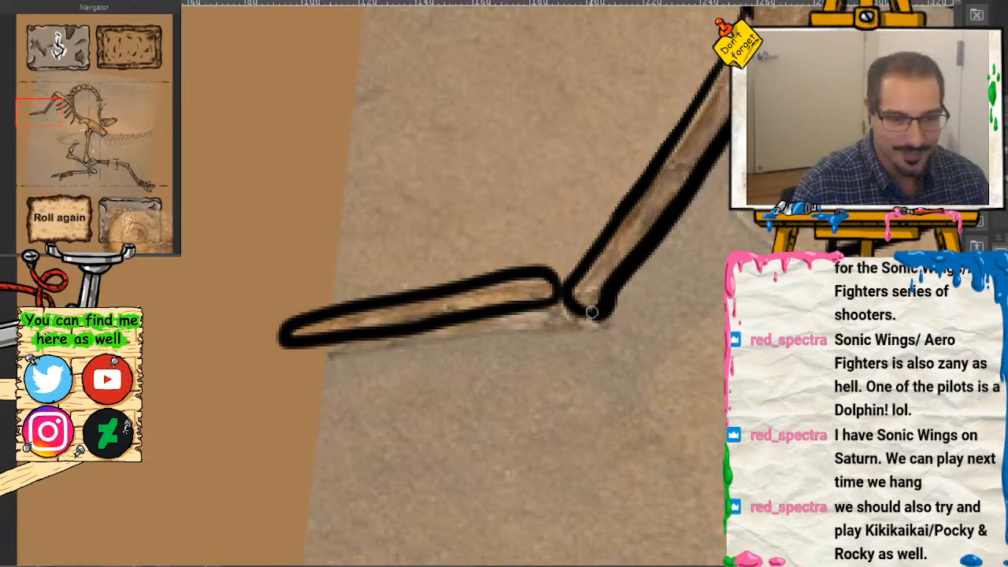
mouse_move(591, 313)
left_mouse_down()
mouse_move(545, 337)
mouse_move(343, 374)
mouse_move(284, 374)
mouse_move(273, 331)
left_mouse_up()
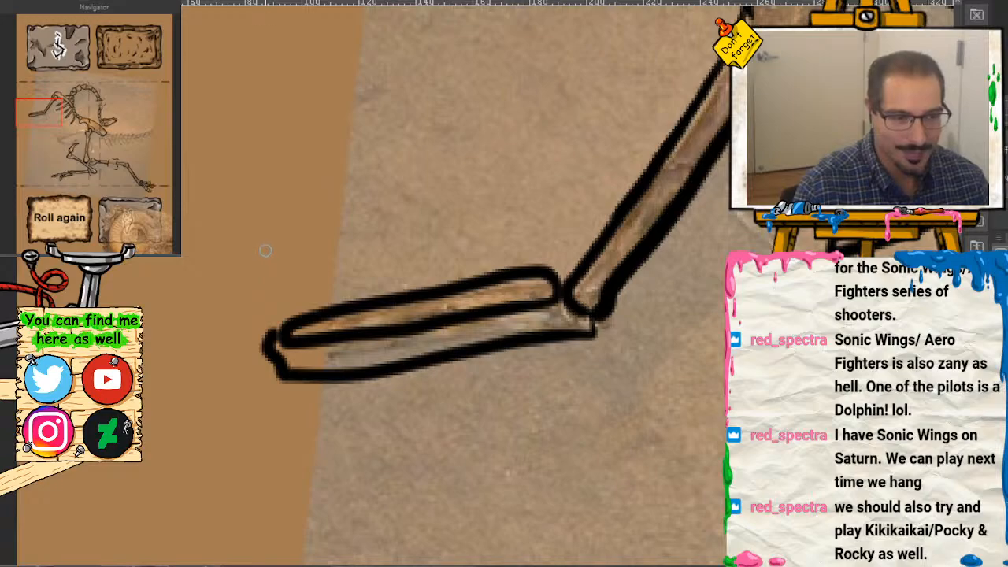
Step: Draw a curved stroke beyond the forearm's end and fill the space below it with small rounded wrist bones
mouse_move(266, 250)
left_mouse_down()
mouse_move(206, 284)
mouse_move(180, 324)
mouse_move(223, 268)
mouse_move(266, 243)
left_mouse_up()
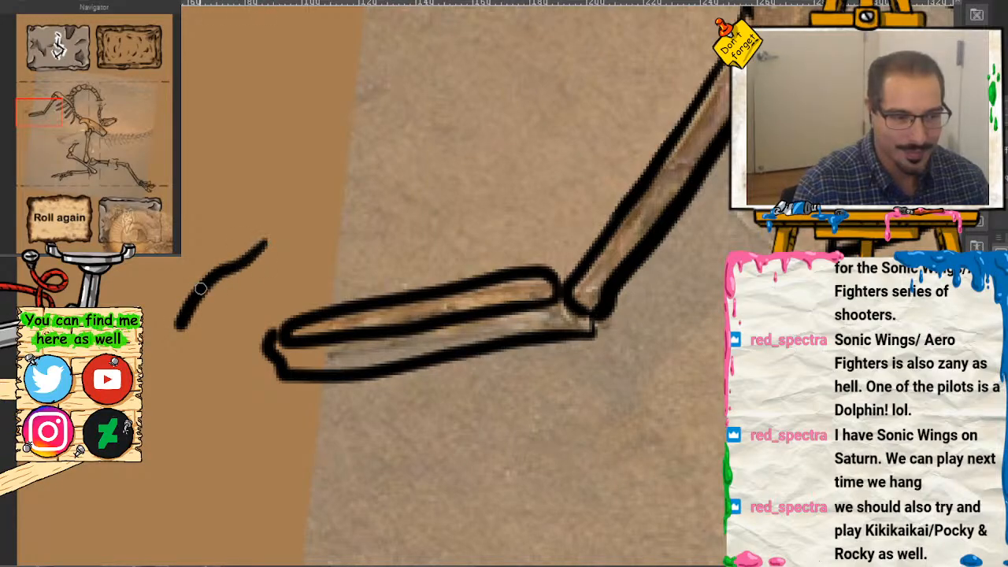
mouse_move(209, 289)
left_mouse_down()
mouse_move(235, 315)
mouse_move(264, 294)
mouse_move(246, 262)
left_mouse_up()
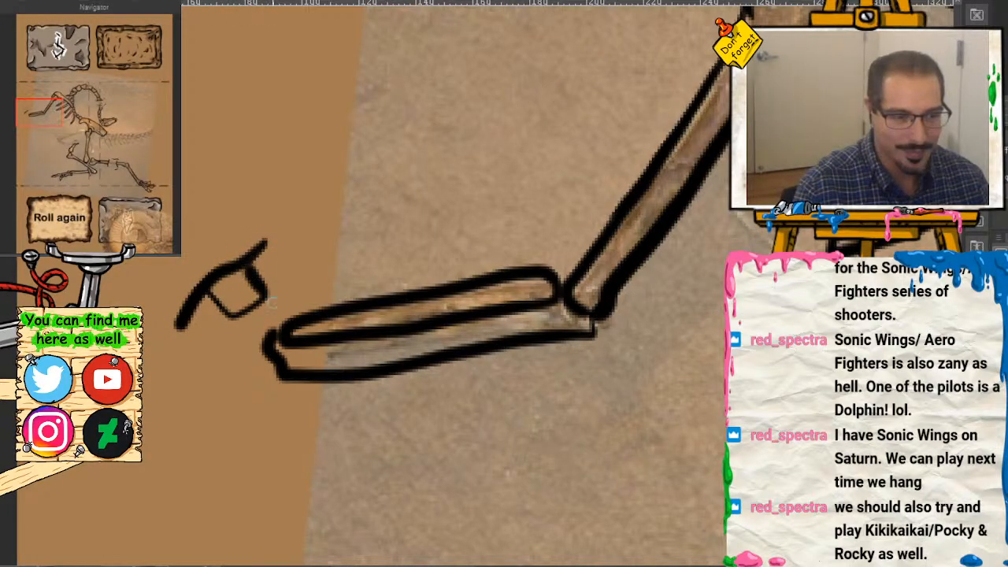
key("ctrl+z")
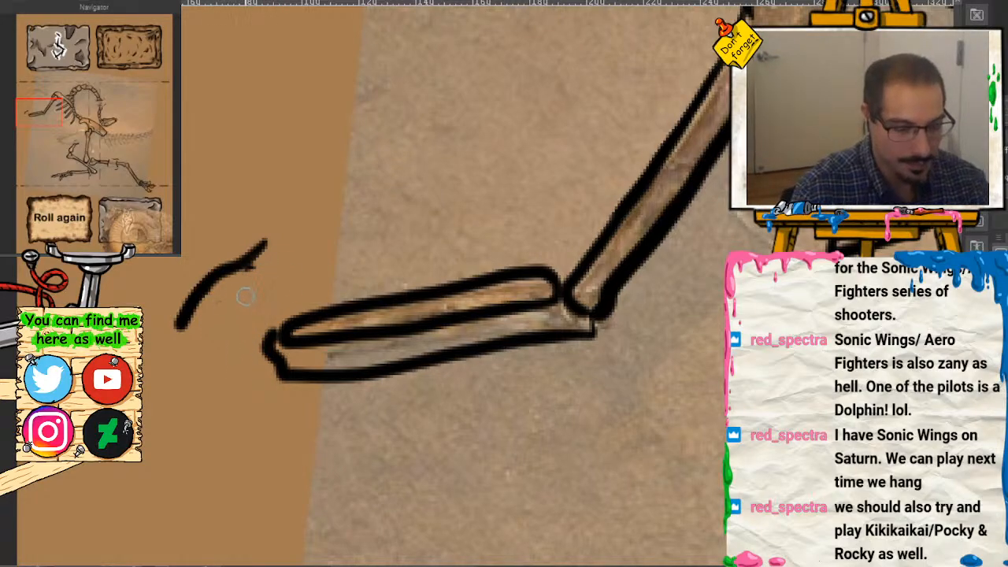
mouse_move(201, 293)
left_mouse_down()
mouse_move(213, 318)
mouse_move(206, 295)
mouse_move(253, 331)
left_mouse_up()
key("ctrl+z")
mouse_move(249, 258)
left_mouse_down()
mouse_move(285, 285)
mouse_move(276, 322)
mouse_move(249, 318)
left_mouse_up()
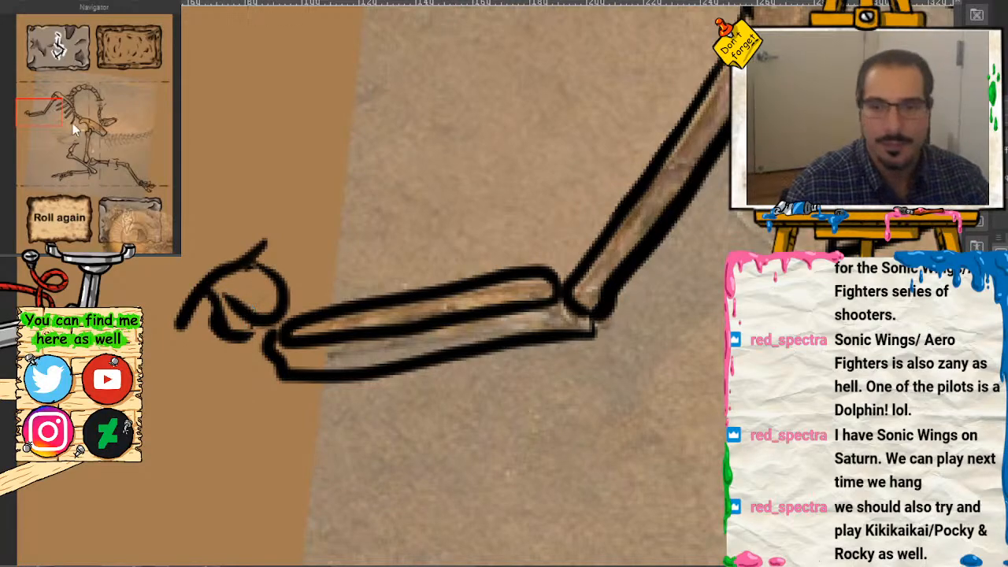
Step: Draw a curved break line with two slanting strokes below it in the blank area above the wrist bones
left_click_drag(39, 110, 32, 101)
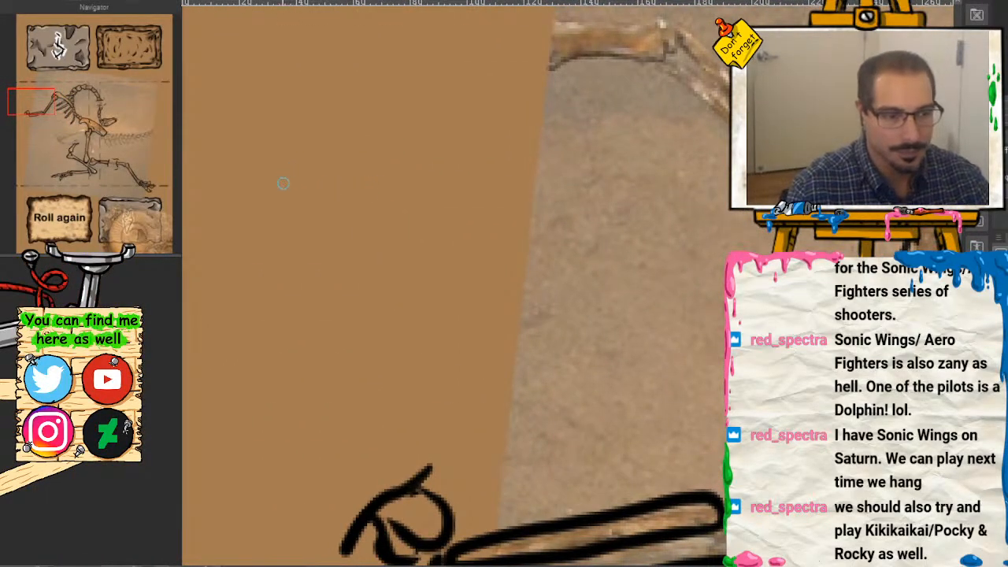
mouse_move(269, 199)
left_mouse_down()
mouse_move(334, 158)
mouse_move(396, 162)
mouse_move(258, 206)
left_mouse_up()
left_click_drag(404, 202, 422, 322)
left_click_drag(296, 248, 345, 390)
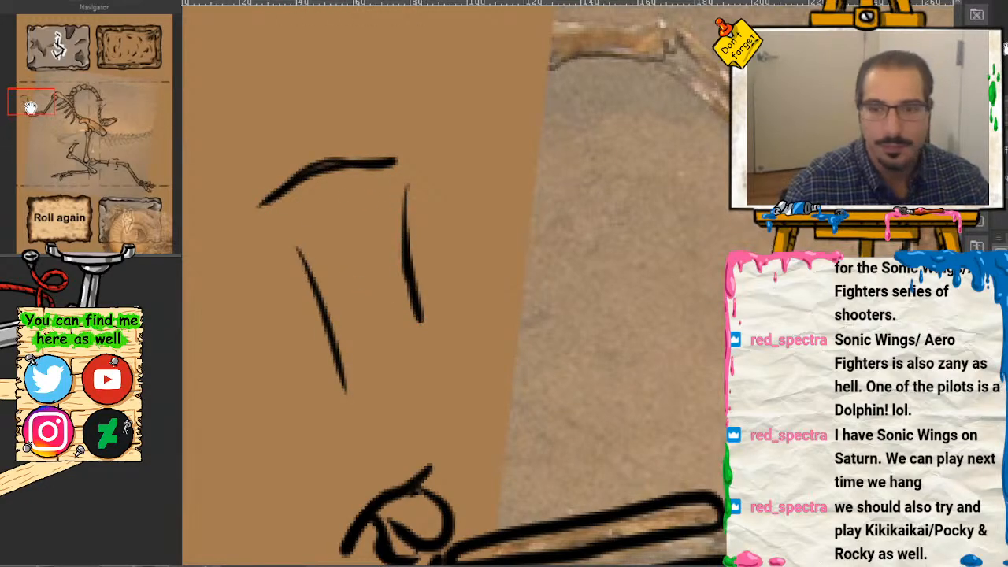
Step: Try a small cluster of short crack marks beside the longer slanting stroke
left_click_drag(30, 108, 29, 103)
left_click_drag(298, 404, 314, 466)
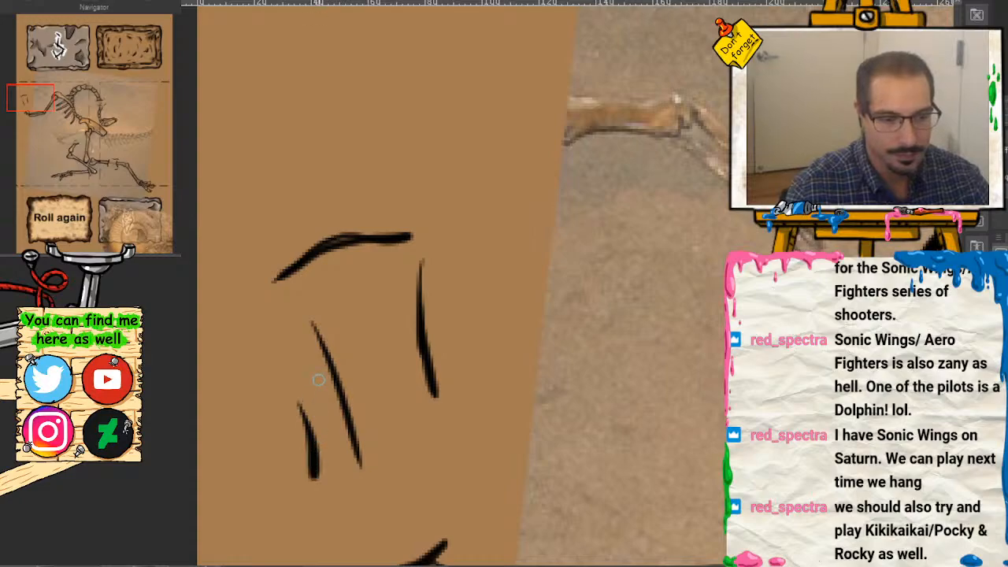
mouse_move(321, 376)
left_mouse_down()
mouse_move(309, 435)
mouse_move(320, 482)
left_mouse_up()
Step: Outline a finger above the curved break line: a squarish bone, a small rounded joint and a long claw tip
left_click_drag(38, 110, 39, 106)
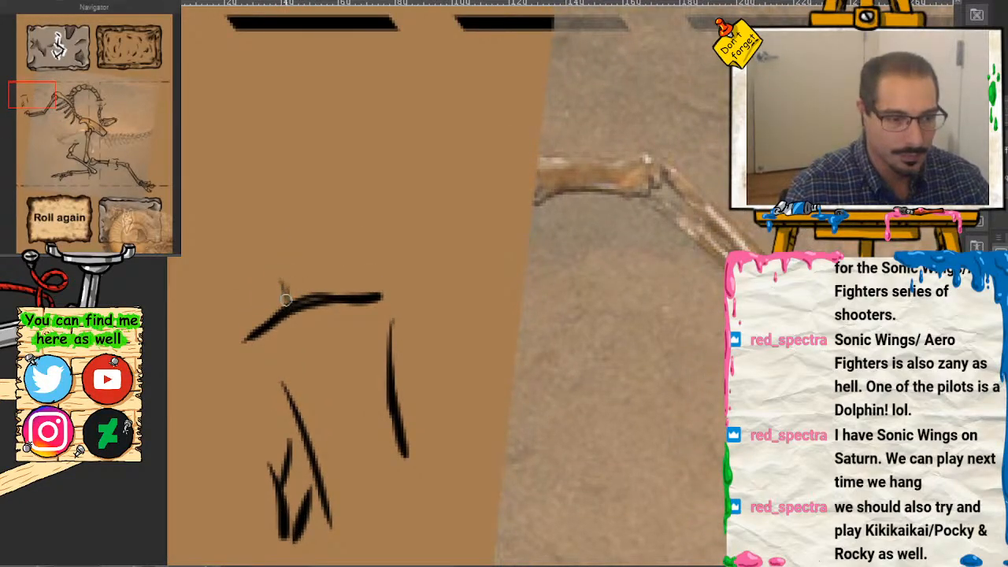
mouse_move(285, 299)
left_mouse_down()
mouse_move(275, 252)
mouse_move(290, 197)
left_mouse_up()
mouse_move(275, 252)
left_mouse_down()
mouse_move(276, 264)
mouse_move(299, 244)
mouse_move(344, 239)
mouse_move(335, 290)
left_mouse_up()
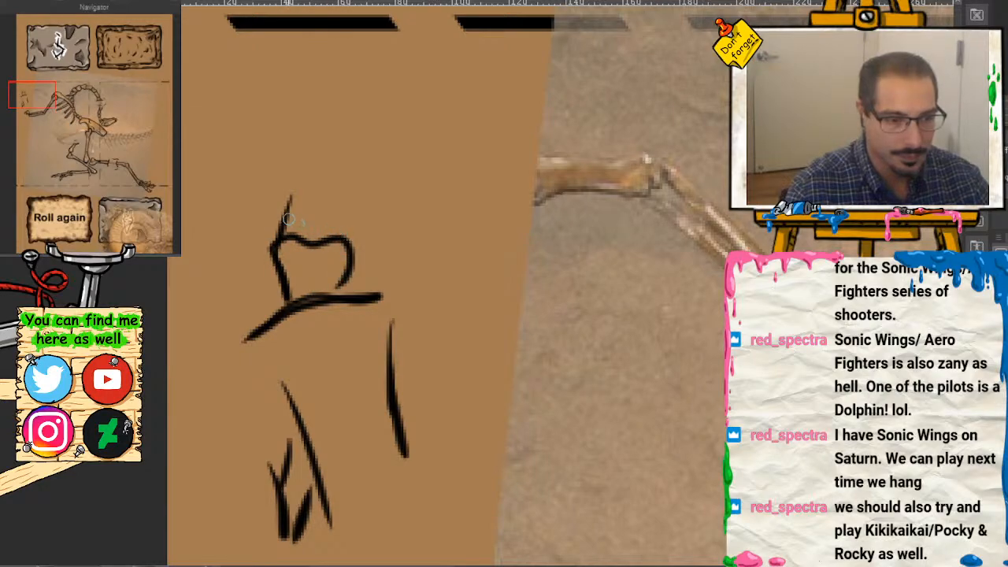
mouse_move(289, 218)
left_mouse_down()
mouse_move(362, 250)
mouse_move(351, 290)
left_mouse_up()
left_click_drag(283, 209, 409, 92)
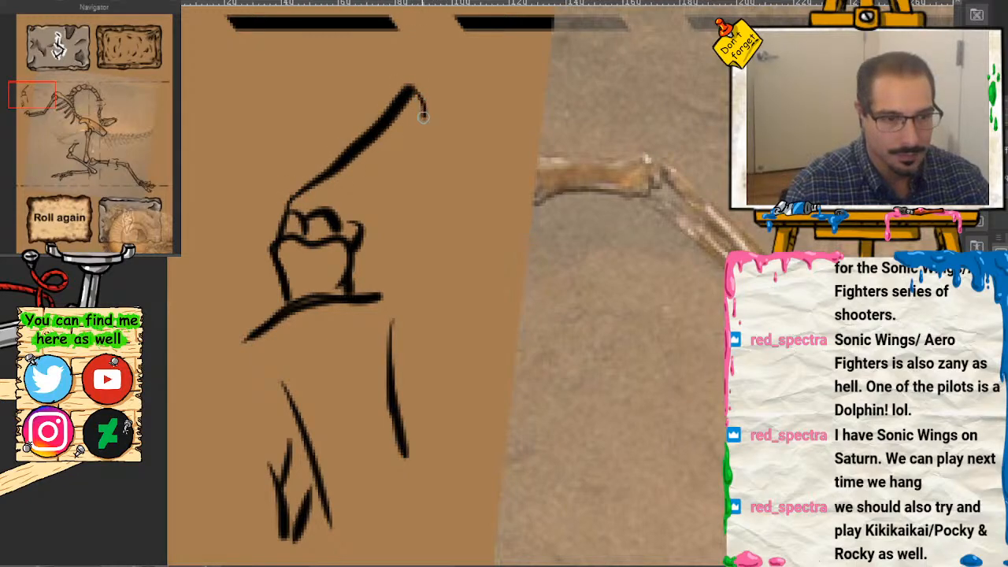
mouse_move(410, 154)
left_mouse_down()
mouse_move(356, 229)
mouse_move(367, 213)
mouse_move(367, 222)
left_mouse_up()
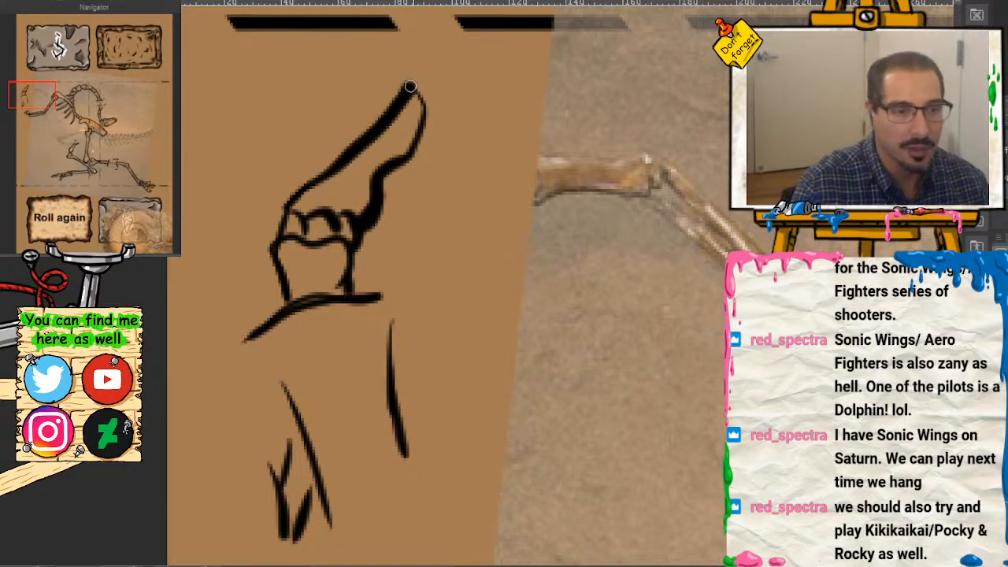
mouse_move(409, 86)
left_mouse_down()
mouse_move(417, 140)
mouse_move(378, 196)
left_mouse_up()
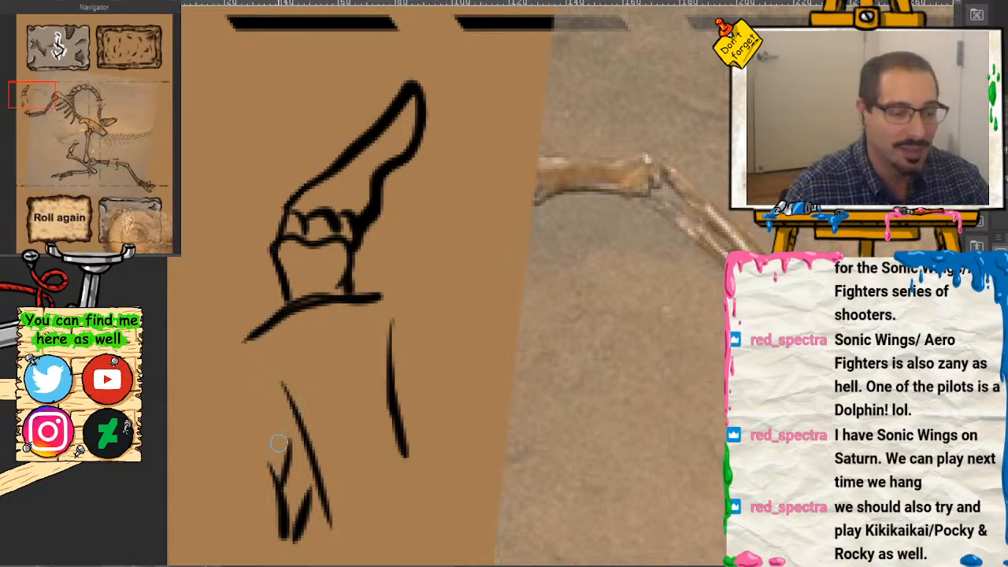
Step: Erase the cluster of short crack marks and shorten the slanting stroke nearest the photo's edge
mouse_move(279, 444)
left_mouse_down()
mouse_move(300, 519)
mouse_move(305, 473)
mouse_move(283, 512)
mouse_move(274, 455)
left_mouse_up()
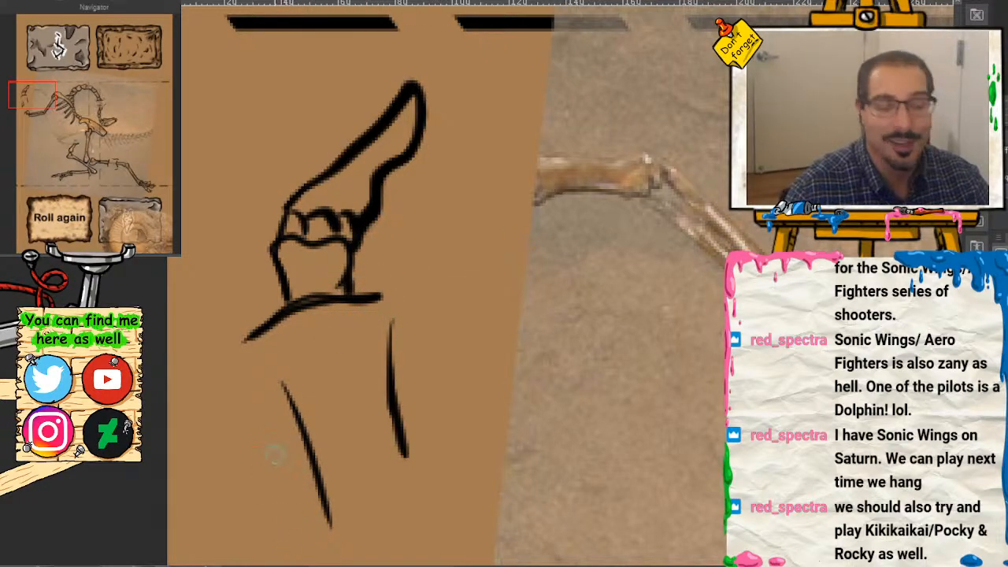
mouse_move(396, 324)
left_mouse_down()
mouse_move(387, 360)
mouse_move(419, 376)
left_mouse_up()
Step: Outline the long pelvic bone from the hip joint to its flared end, with a stepped break midway along its lower edge
scroll(484, 291, "down", 5)
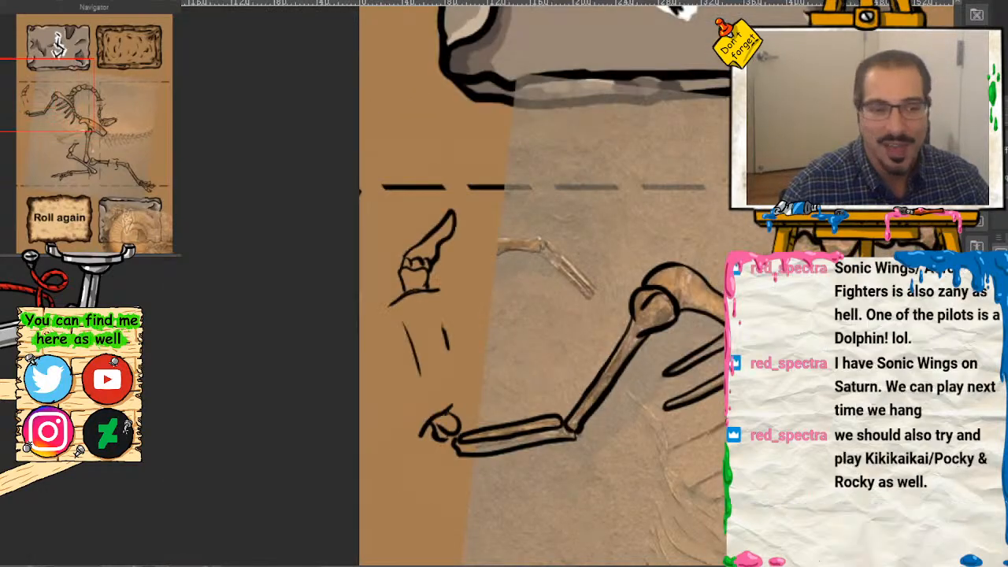
left_click_drag(86, 101, 157, 150)
scroll(157, 150, "up", 5)
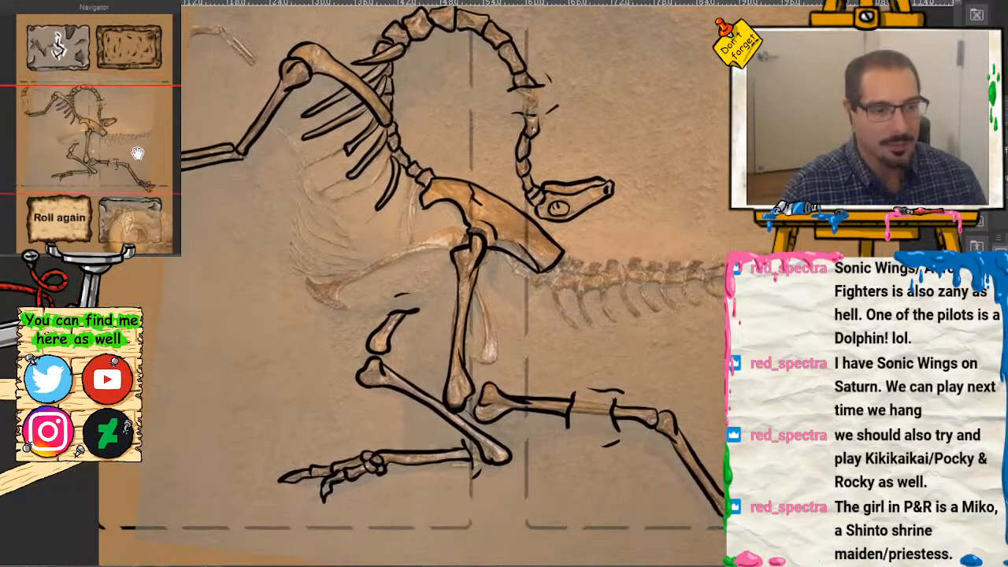
scroll(158, 150, "up", 2)
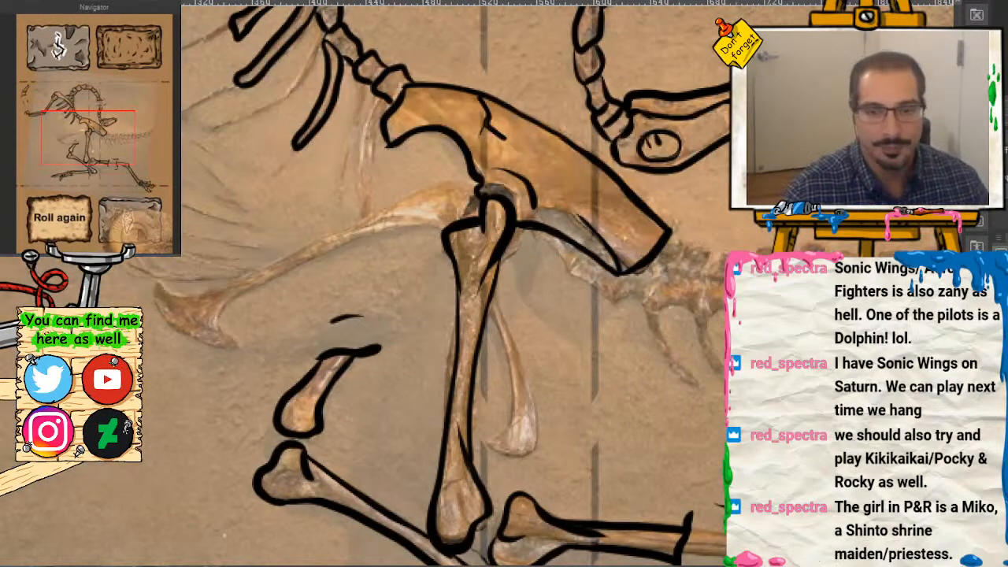
scroll(158, 150, "up", 2)
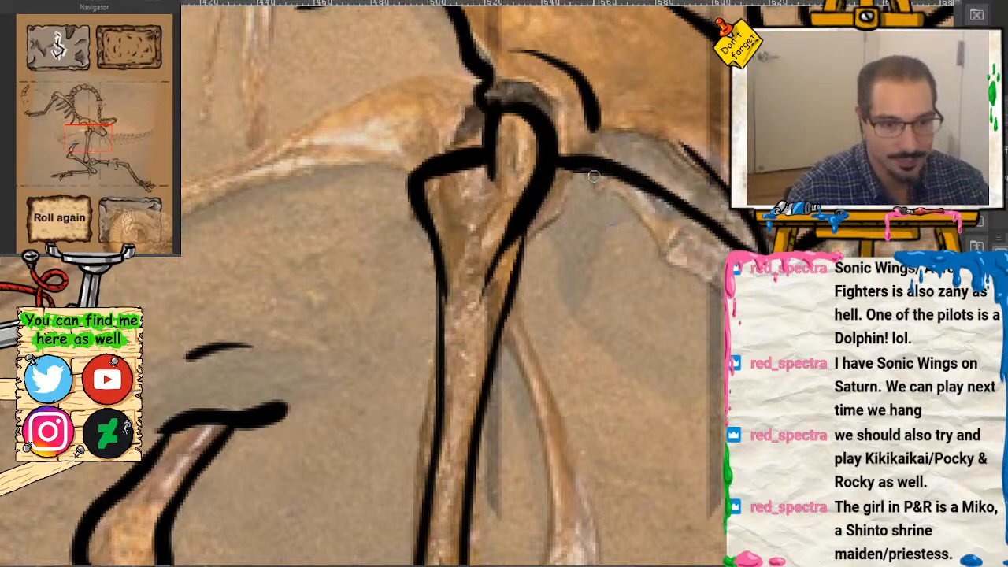
left_click_drag(99, 139, 84, 133)
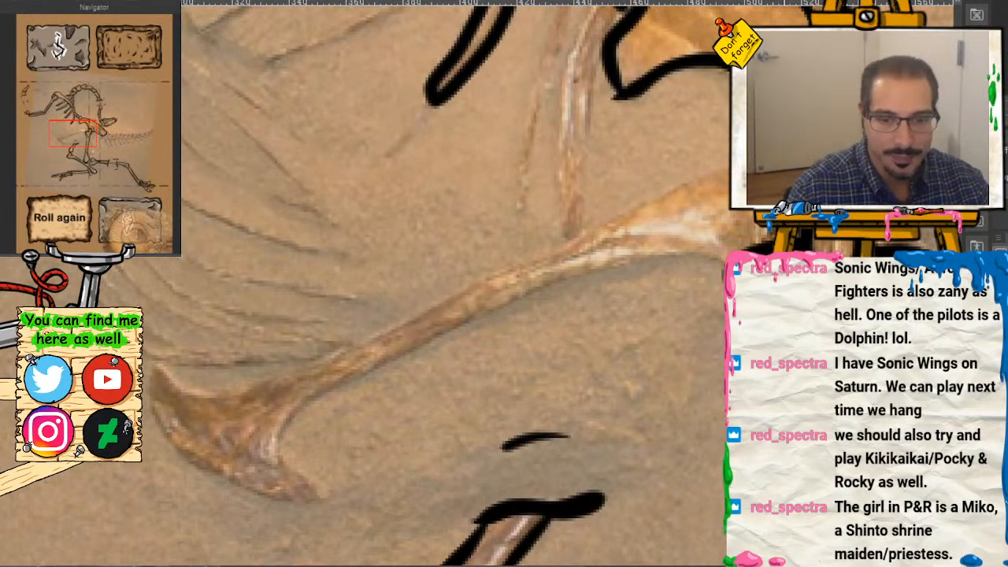
mouse_move(722, 173)
left_mouse_down()
mouse_move(289, 375)
mouse_move(176, 396)
mouse_move(179, 383)
mouse_move(159, 370)
mouse_move(197, 475)
mouse_move(258, 499)
left_mouse_up()
mouse_move(282, 416)
left_mouse_down()
mouse_move(318, 504)
mouse_move(243, 482)
left_mouse_up()
mouse_move(728, 250)
left_mouse_down()
mouse_move(523, 294)
mouse_move(459, 320)
mouse_move(423, 319)
mouse_move(398, 338)
mouse_move(393, 373)
mouse_move(307, 428)
left_mouse_up()
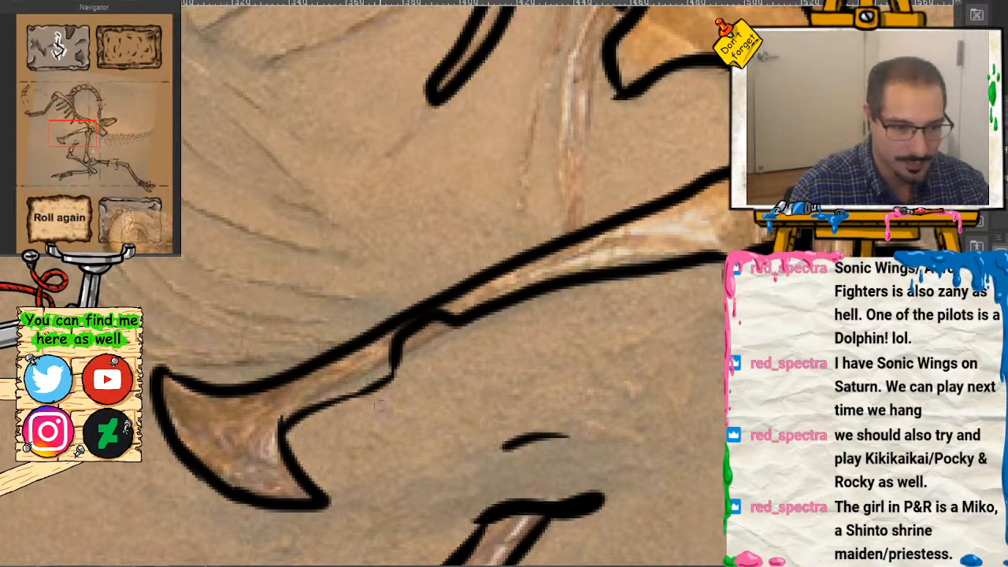
Step: Add two short break strokes below the long pelvic bone and thicken its lower edge near the flared end
left_click_drag(385, 405, 453, 378)
left_click_drag(489, 330, 480, 399)
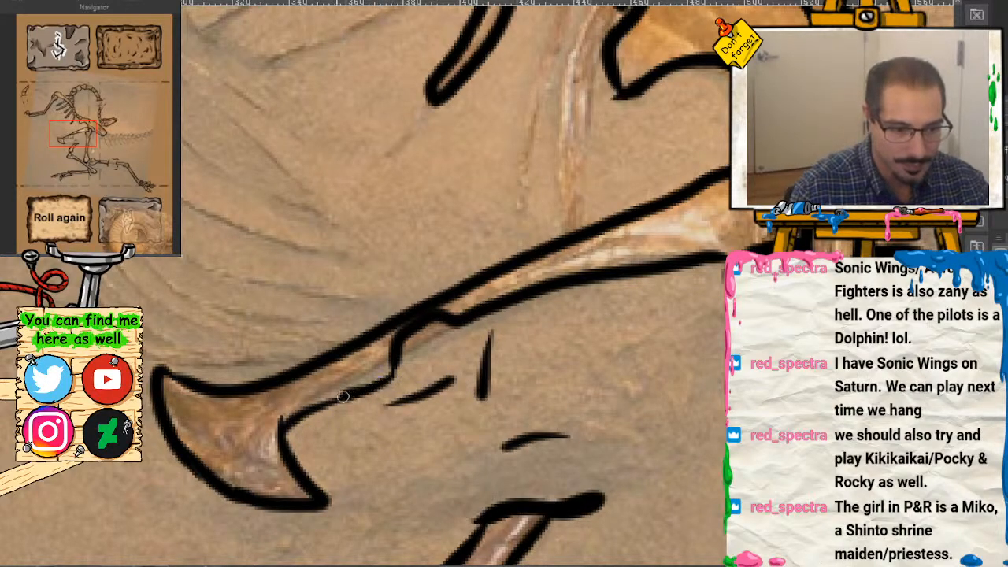
left_click_drag(343, 396, 285, 433)
Step: Outline the slender curved bone beside the upright thigh bone, closing it around its widened lower tip
left_click_drag(59, 152, 89, 148)
mouse_move(526, 90)
left_mouse_down()
mouse_move(608, 280)
mouse_move(586, 403)
left_mouse_up()
mouse_move(527, 146)
left_mouse_down()
mouse_move(559, 249)
mouse_move(562, 309)
mouse_move(554, 352)
mouse_move(517, 398)
mouse_move(551, 423)
mouse_move(578, 419)
mouse_move(604, 397)
mouse_move(614, 311)
mouse_move(600, 231)
mouse_move(536, 87)
mouse_move(607, 295)
left_mouse_up()
mouse_move(528, 151)
left_mouse_down()
mouse_move(552, 224)
mouse_move(552, 338)
left_mouse_up()
mouse_move(531, 102)
left_mouse_down()
mouse_move(591, 280)
mouse_move(589, 369)
mouse_move(570, 402)
left_mouse_up()
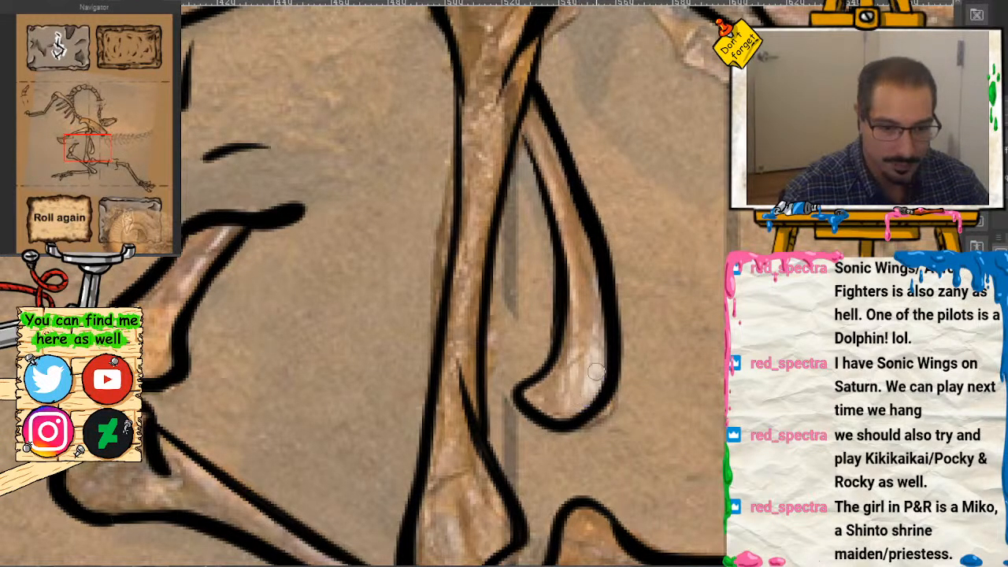
Step: Review the whole skeleton tracing and examine the ribcage, arm and untraced tail vertebrae
scroll(132, 124, "down", 5)
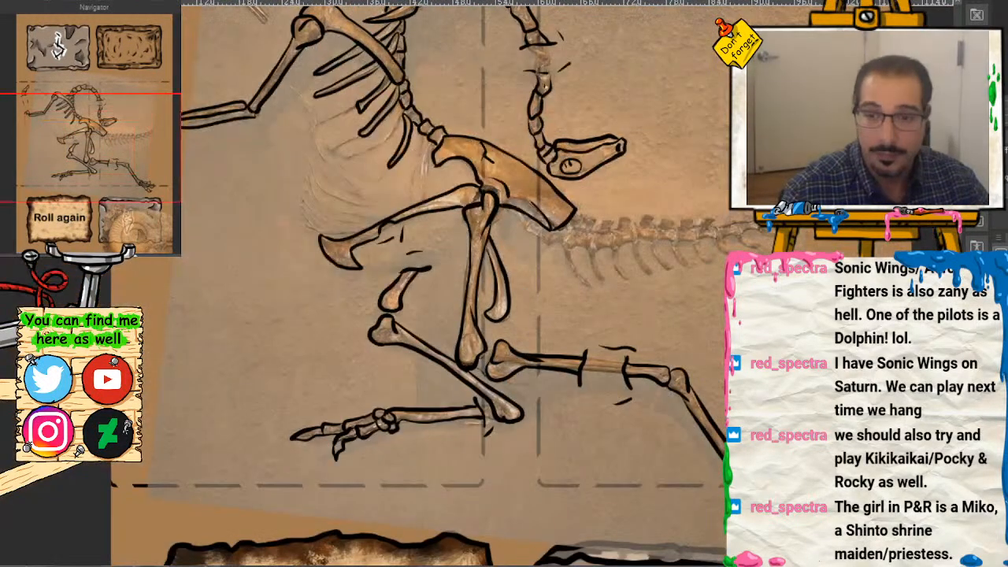
left_click_drag(131, 124, 120, 133)
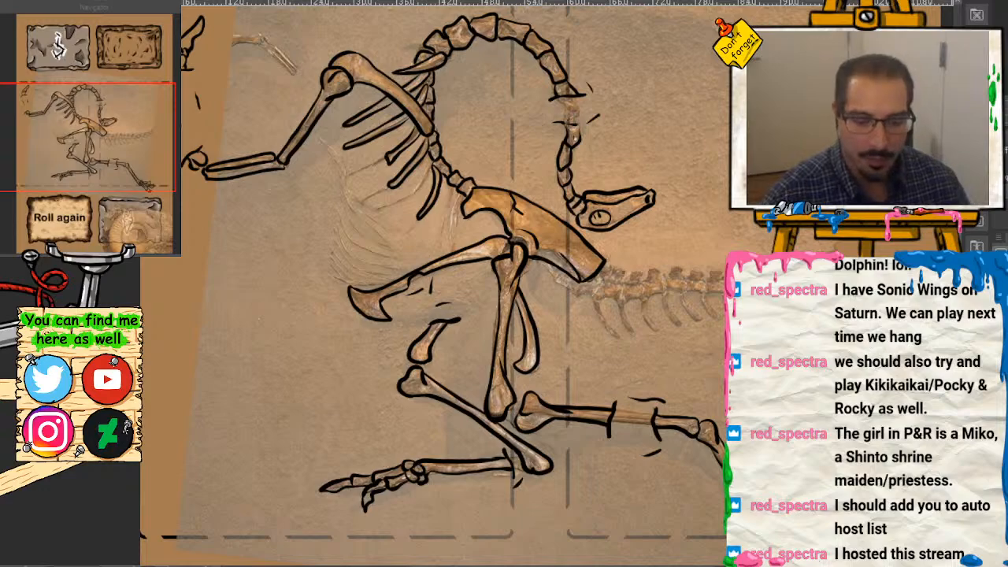
left_click_drag(127, 191, 130, 156)
key("ctrl+plus")
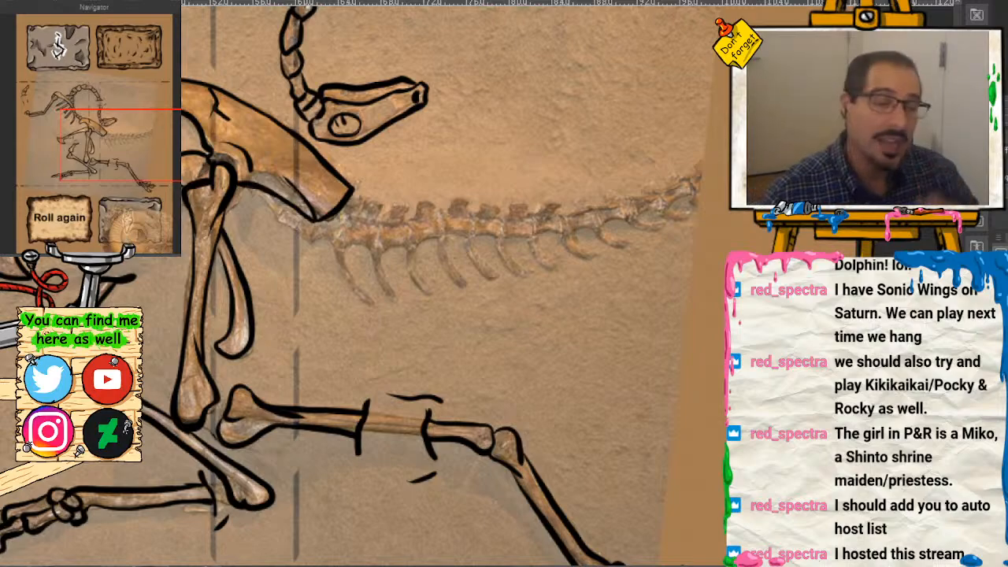
left_click_drag(130, 152, 87, 117)
key("ctrl+plus")
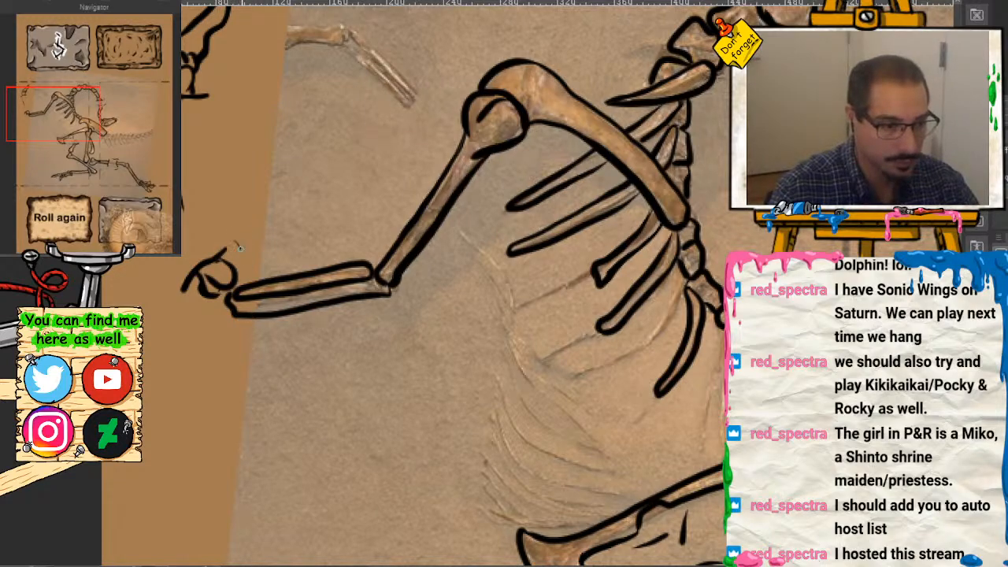
left_click_drag(108, 119, 144, 136)
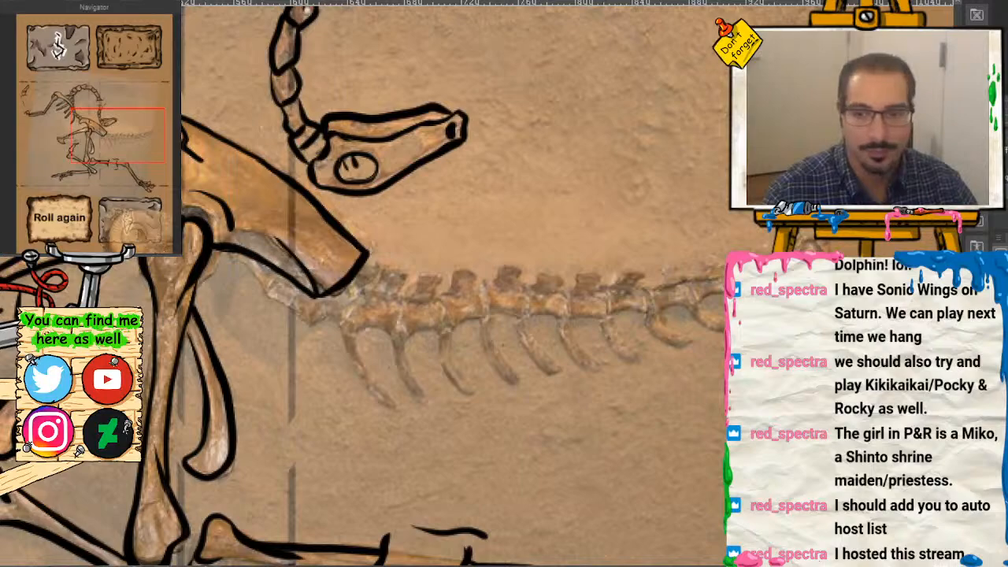
Step: Outline the first two tail vertebrae behind the pelvis, including their upper spines and long curved lower prongs
scroll(268, 183, "up", 3)
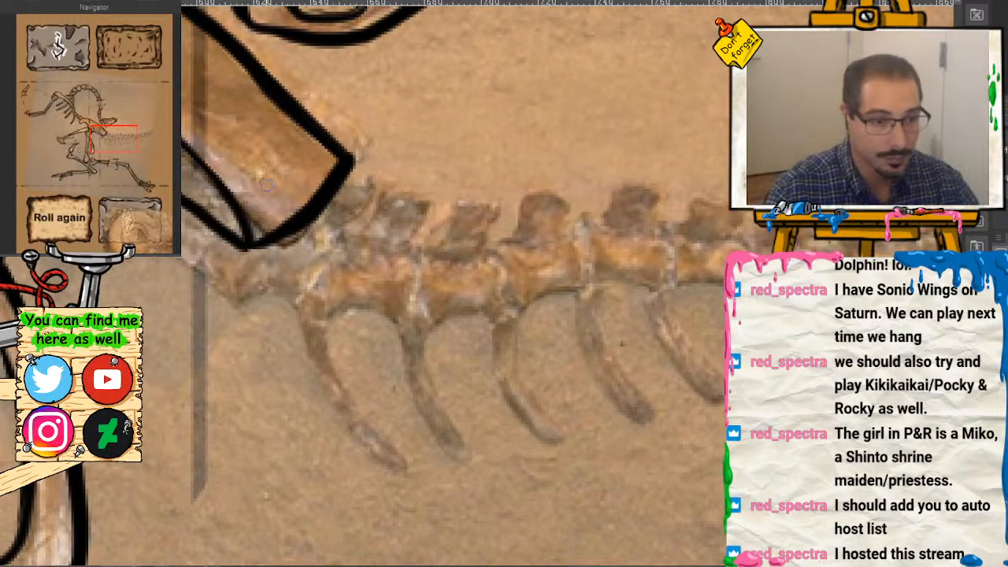
mouse_move(264, 252)
left_mouse_down()
mouse_move(327, 396)
mouse_move(381, 455)
left_mouse_up()
mouse_move(364, 307)
left_mouse_down()
mouse_move(331, 336)
mouse_move(350, 384)
mouse_move(380, 452)
left_mouse_up()
mouse_move(352, 308)
left_mouse_down()
mouse_move(393, 305)
mouse_move(411, 268)
mouse_move(404, 247)
mouse_move(427, 199)
mouse_move(400, 187)
mouse_move(381, 192)
mouse_move(363, 223)
mouse_move(301, 229)
mouse_move(270, 249)
mouse_move(302, 323)
left_mouse_up()
mouse_move(410, 248)
left_mouse_down()
mouse_move(459, 202)
mouse_move(490, 207)
mouse_move(494, 251)
mouse_move(510, 269)
mouse_move(504, 296)
mouse_move(443, 322)
mouse_move(428, 357)
mouse_move(464, 429)
left_mouse_up()
mouse_move(392, 311)
left_mouse_down()
mouse_move(428, 422)
mouse_move(450, 446)
mouse_move(469, 426)
left_mouse_up()
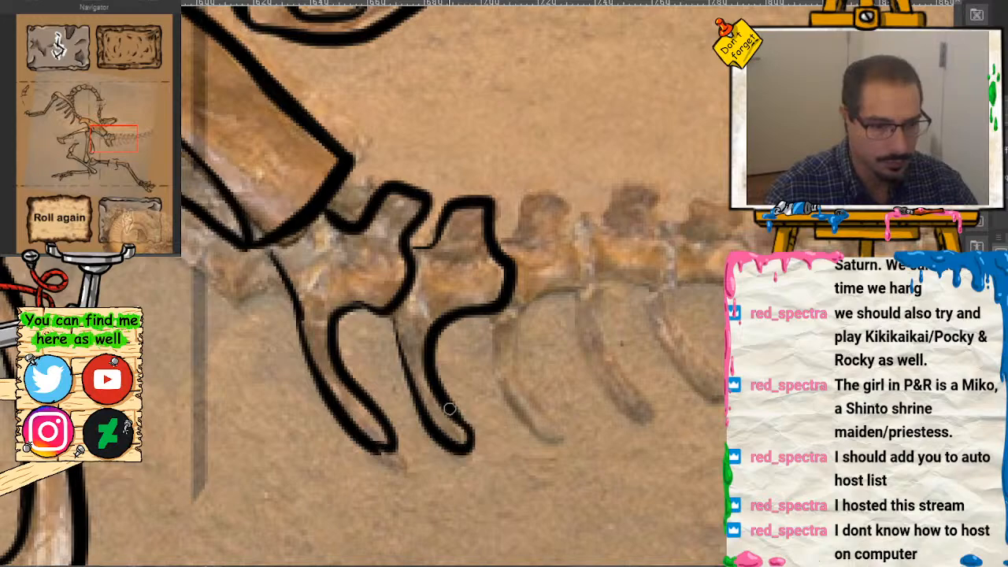
Step: Outline the third and fourth tail vertebrae with their upper spines and curved lower prongs
mouse_move(500, 236)
left_mouse_down()
mouse_move(530, 197)
mouse_move(557, 194)
mouse_move(565, 234)
mouse_move(583, 245)
mouse_move(586, 281)
mouse_move(528, 298)
mouse_move(517, 352)
mouse_move(567, 429)
left_mouse_up()
mouse_move(488, 309)
left_mouse_down()
mouse_move(493, 366)
mouse_move(519, 420)
mouse_move(545, 440)
mouse_move(570, 431)
left_mouse_up()
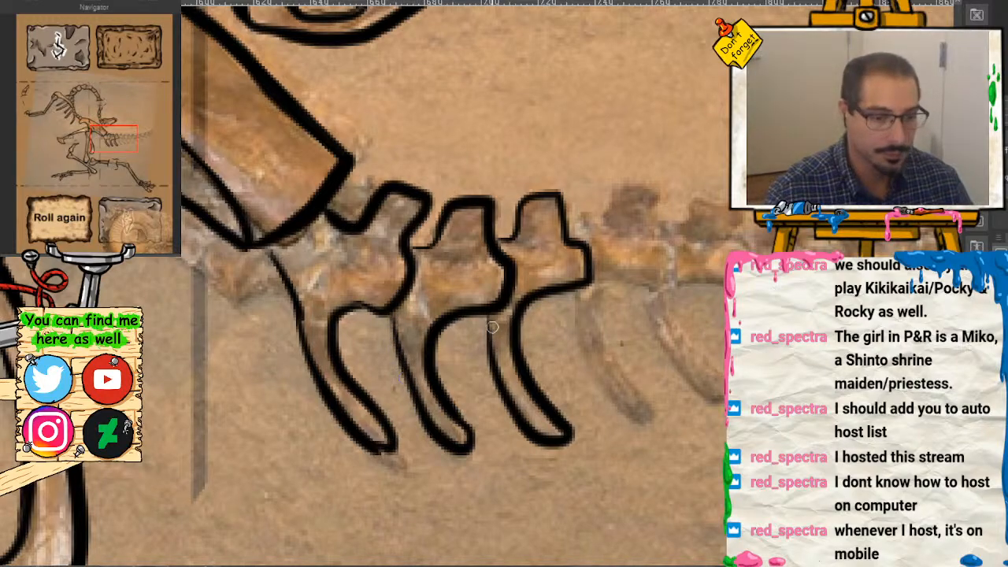
left_click_drag(109, 132, 127, 131)
mouse_move(193, 253)
left_mouse_down()
mouse_move(228, 189)
mouse_move(254, 184)
mouse_move(258, 220)
mouse_move(279, 248)
mouse_move(277, 279)
mouse_move(240, 283)
mouse_move(218, 300)
mouse_move(225, 347)
mouse_move(266, 403)
left_mouse_up()
mouse_move(183, 294)
left_mouse_down()
mouse_move(224, 397)
mouse_move(267, 426)
mouse_move(276, 416)
left_mouse_up()
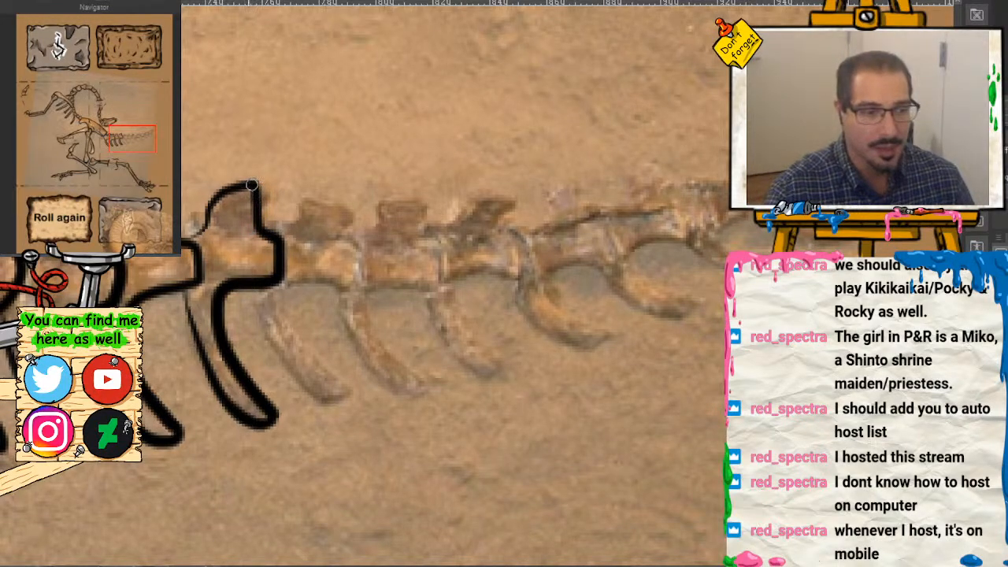
mouse_move(251, 186)
left_mouse_down()
mouse_move(213, 195)
mouse_move(192, 236)
left_mouse_up()
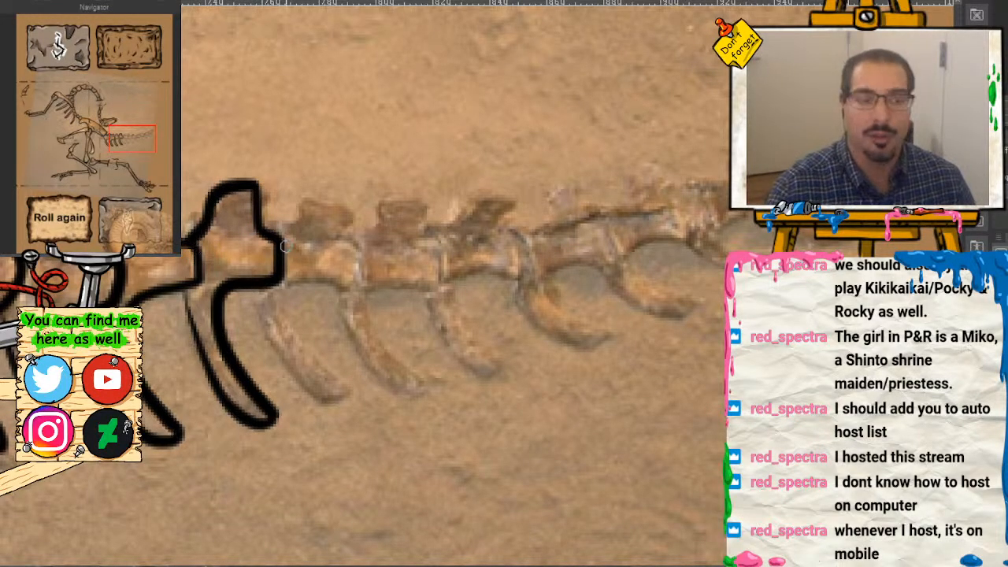
Step: Outline the fifth and sixth tail vertebrae with their squared upper spines and curved lower prongs
mouse_move(276, 240)
left_mouse_down()
mouse_move(293, 205)
mouse_move(343, 209)
mouse_move(357, 278)
mouse_move(289, 294)
mouse_move(290, 320)
mouse_move(349, 401)
mouse_move(311, 393)
mouse_move(268, 330)
mouse_move(278, 253)
left_mouse_up()
mouse_move(293, 211)
left_mouse_down()
mouse_move(276, 234)
mouse_move(291, 214)
left_mouse_up()
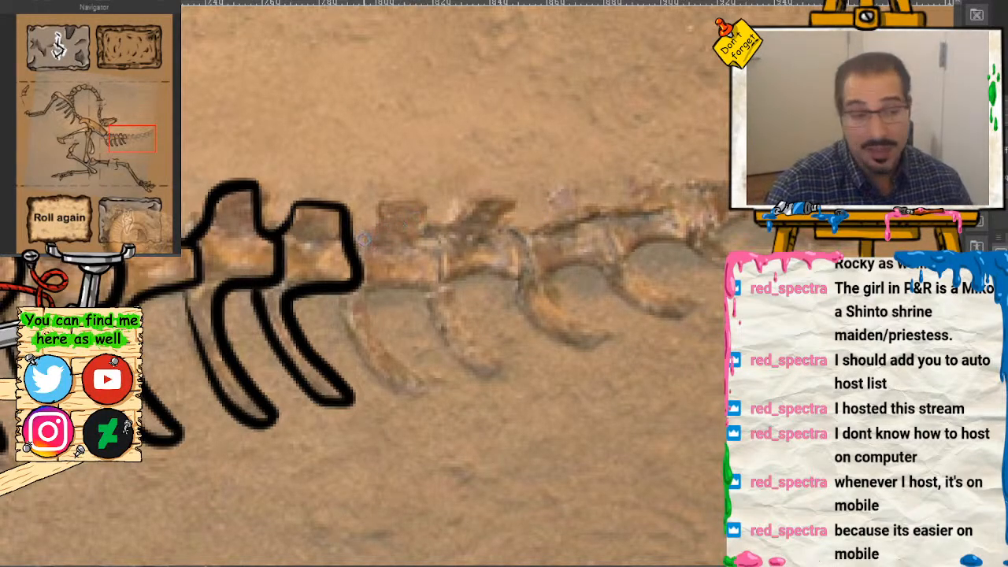
mouse_move(352, 236)
left_mouse_down()
mouse_move(378, 206)
mouse_move(421, 202)
mouse_move(431, 289)
mouse_move(371, 287)
mouse_move(397, 367)
mouse_move(429, 394)
left_mouse_up()
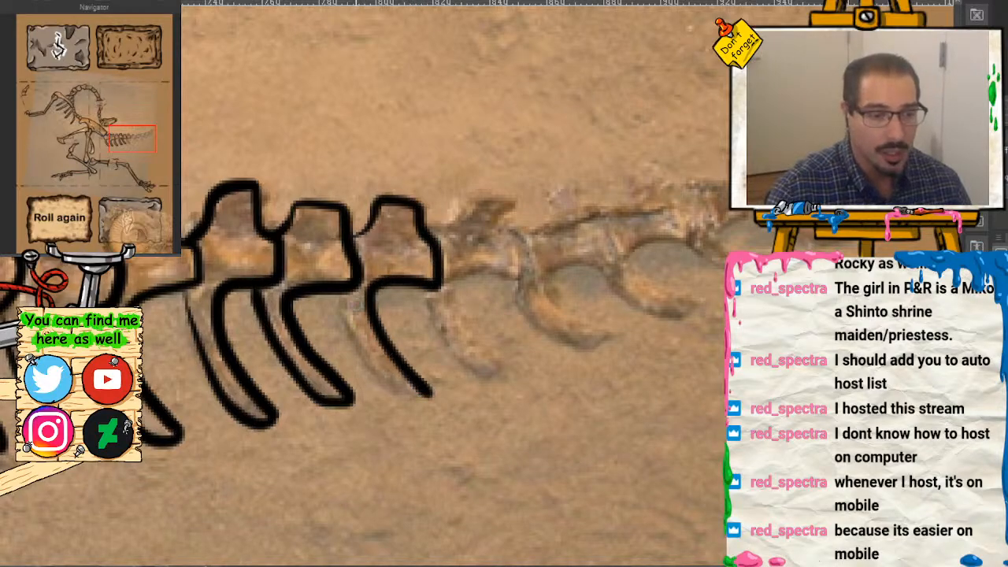
mouse_move(340, 293)
left_mouse_down()
mouse_move(378, 376)
mouse_move(402, 396)
mouse_move(433, 397)
left_mouse_up()
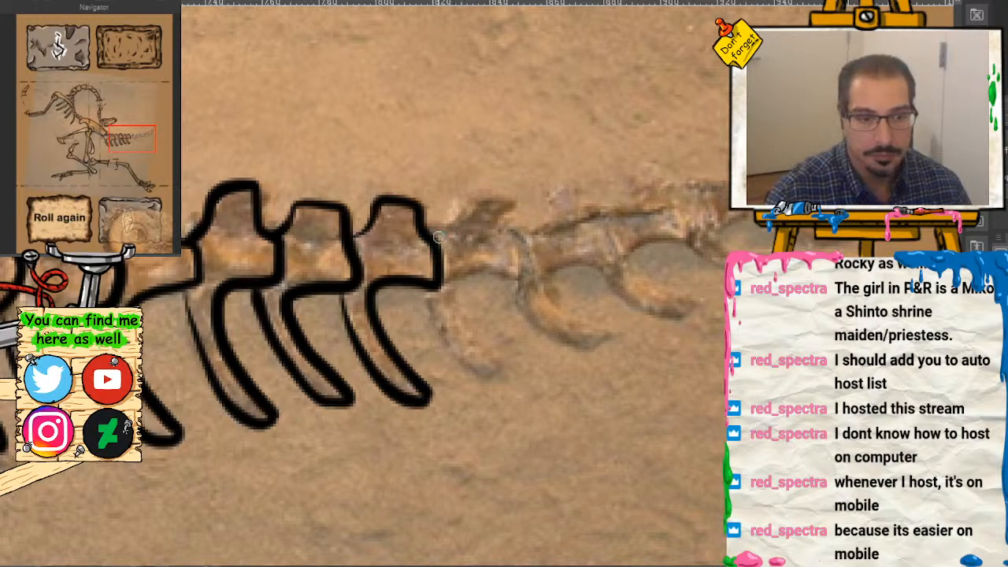
Step: Draw short, uneven break strokes just past the sixth tail vertebra to start a gap in the tail
left_click_drag(443, 231, 453, 192)
left_click_drag(435, 282, 455, 362)
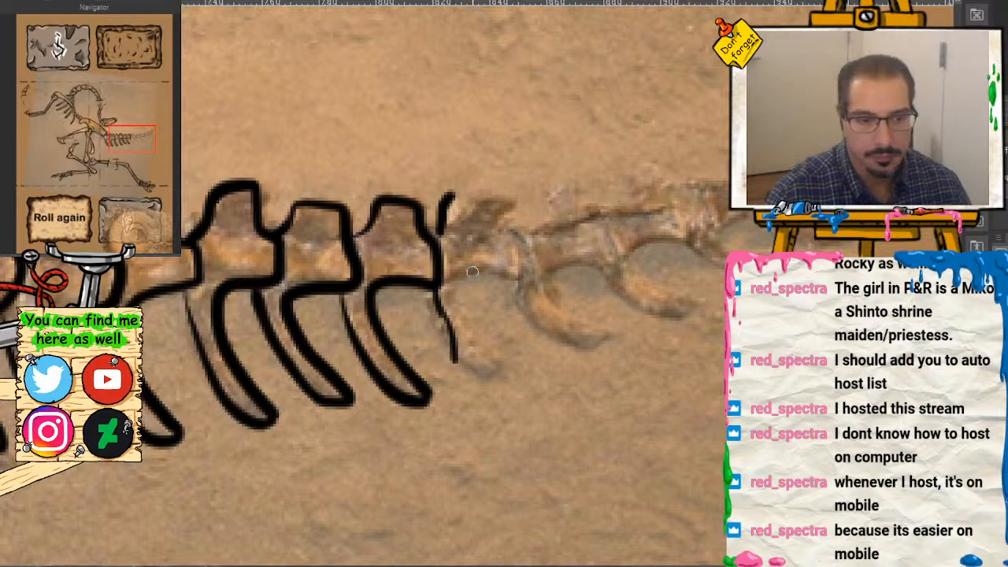
left_click_drag(477, 274, 473, 364)
left_click_drag(437, 333, 470, 407)
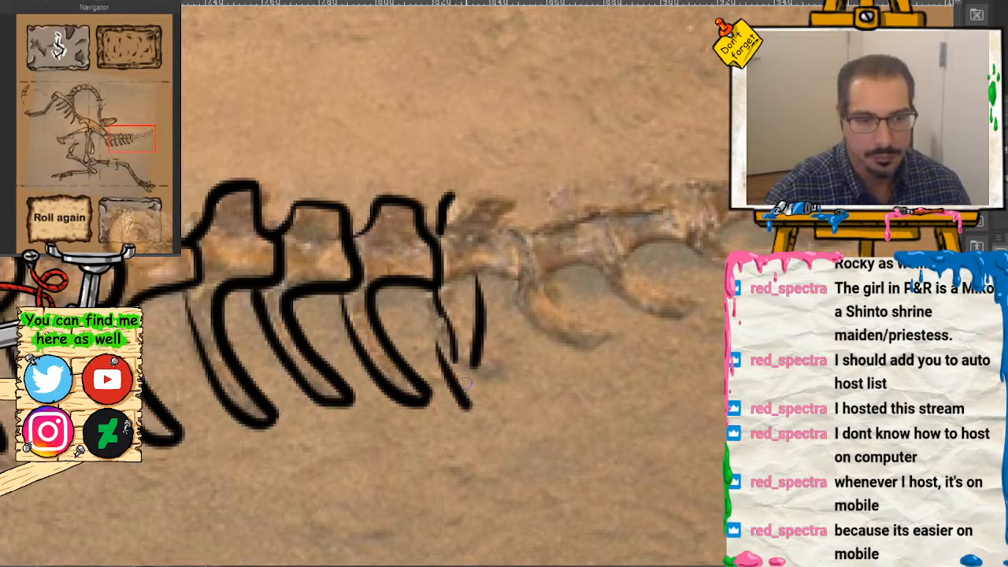
Step: Draw break strokes on the far side of the tail gap and outline the three vertebrae beyond it toward the photo's edge
left_click_drag(604, 191, 655, 340)
left_click_drag(611, 212, 594, 165)
mouse_move(590, 234)
left_mouse_down()
mouse_move(595, 270)
mouse_move(647, 237)
mouse_move(685, 238)
mouse_move(670, 188)
mouse_move(613, 211)
left_mouse_up()
mouse_move(685, 233)
left_mouse_down()
mouse_move(712, 267)
mouse_move(714, 236)
mouse_move(738, 218)
mouse_move(711, 159)
mouse_move(677, 205)
mouse_move(694, 253)
mouse_move(681, 239)
mouse_move(648, 241)
left_mouse_up()
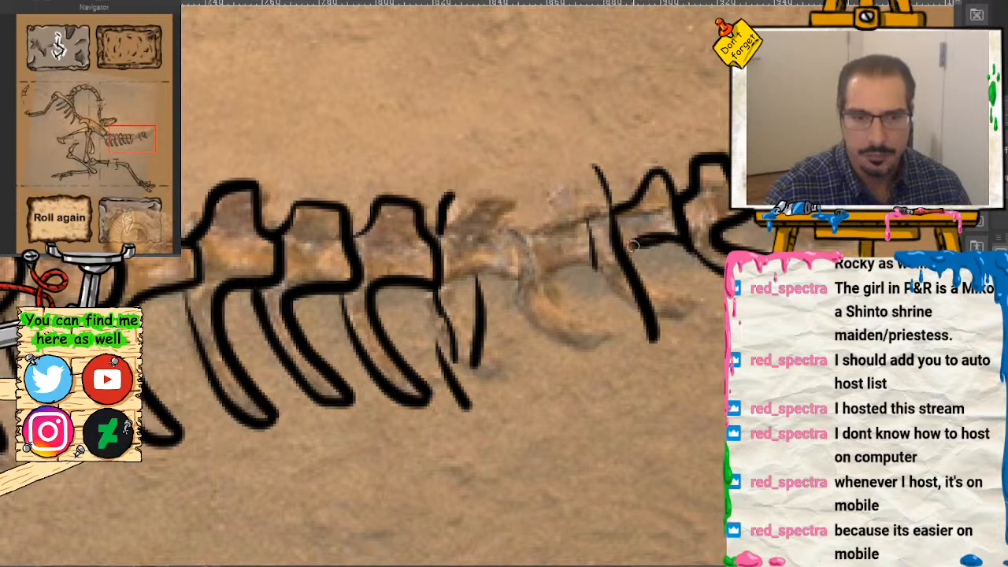
mouse_move(131, 136)
left_mouse_down()
mouse_move(161, 120)
mouse_move(151, 134)
left_mouse_up()
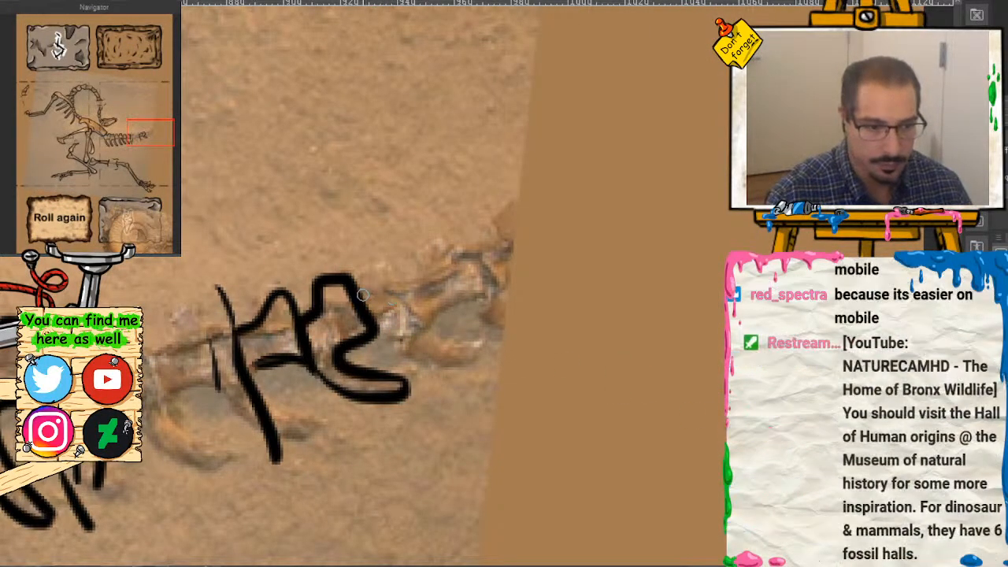
mouse_move(364, 296)
left_mouse_down()
mouse_move(398, 281)
mouse_move(426, 238)
mouse_move(440, 257)
mouse_move(464, 256)
mouse_move(478, 289)
mouse_move(433, 316)
mouse_move(440, 349)
mouse_move(392, 350)
mouse_move(444, 376)
mouse_move(425, 324)
left_mouse_up()
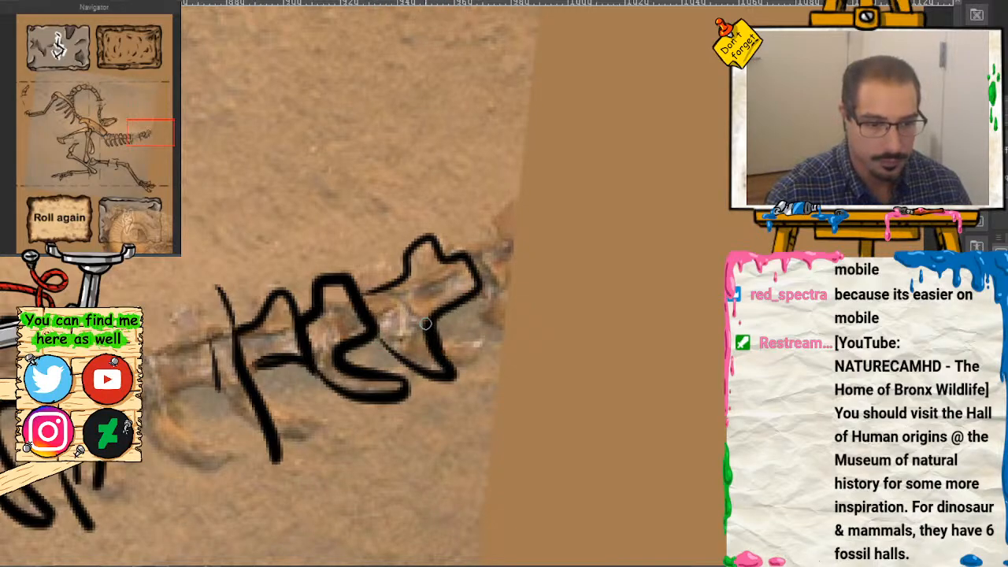
Step: Outline two more tail vertebrae at and beyond the photo's edge, with rounded upper spines and curved lower prongs
mouse_move(470, 254)
left_mouse_down()
mouse_move(492, 236)
mouse_move(495, 210)
mouse_move(512, 192)
mouse_move(537, 217)
left_mouse_up()
mouse_move(484, 290)
left_mouse_down()
mouse_move(503, 317)
mouse_move(542, 330)
mouse_move(512, 295)
mouse_move(551, 259)
mouse_move(551, 221)
mouse_move(533, 211)
mouse_move(569, 182)
left_mouse_up()
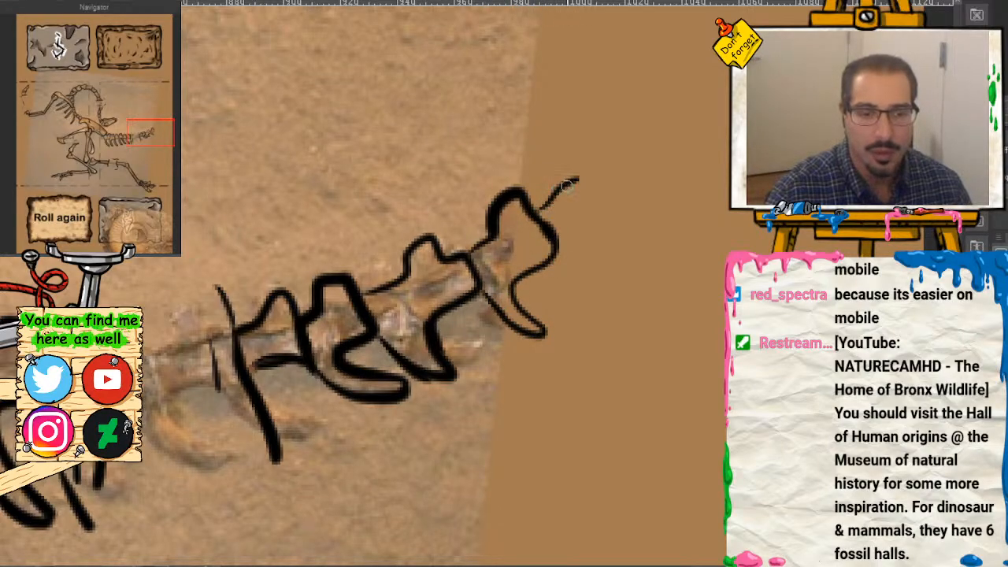
mouse_move(551, 253)
left_mouse_down()
mouse_move(580, 278)
mouse_move(603, 278)
mouse_move(579, 249)
mouse_move(582, 226)
mouse_move(607, 207)
mouse_move(595, 163)
mouse_move(573, 155)
mouse_move(548, 216)
left_mouse_up()
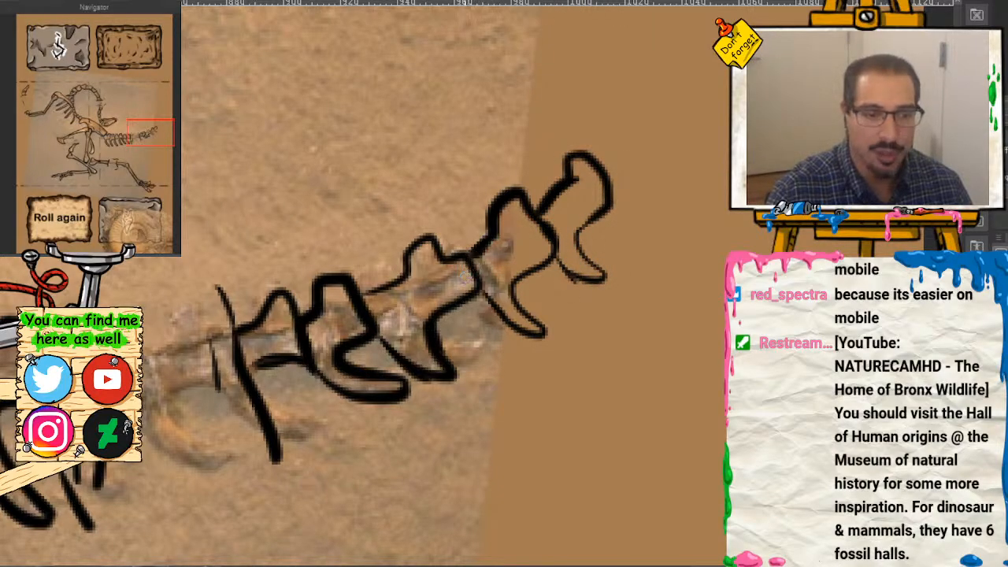
Step: Erase and redraw the lower prong of the vertebra just inside the photo's edge more slimly, and thicken the prongs of the two outermost vertebrae
mouse_move(435, 369)
left_mouse_down()
mouse_move(387, 343)
mouse_move(405, 366)
mouse_move(447, 377)
mouse_move(429, 363)
mouse_move(446, 368)
mouse_move(441, 337)
left_mouse_up()
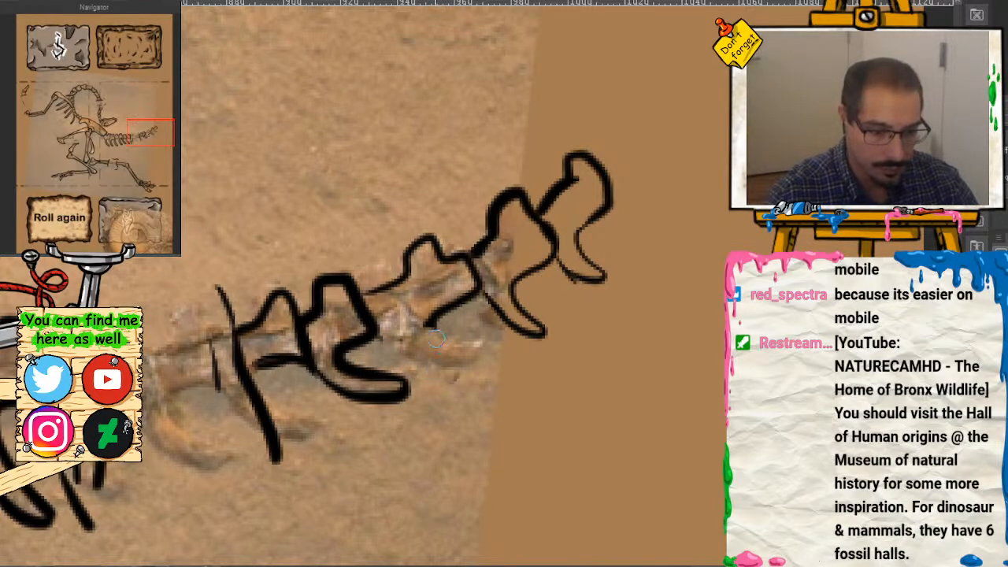
mouse_move(380, 330)
left_mouse_down()
mouse_move(437, 371)
mouse_move(455, 356)
mouse_move(431, 319)
left_mouse_up()
mouse_move(556, 243)
left_mouse_down()
mouse_move(524, 275)
mouse_move(516, 295)
mouse_move(546, 335)
mouse_move(521, 327)
left_mouse_up()
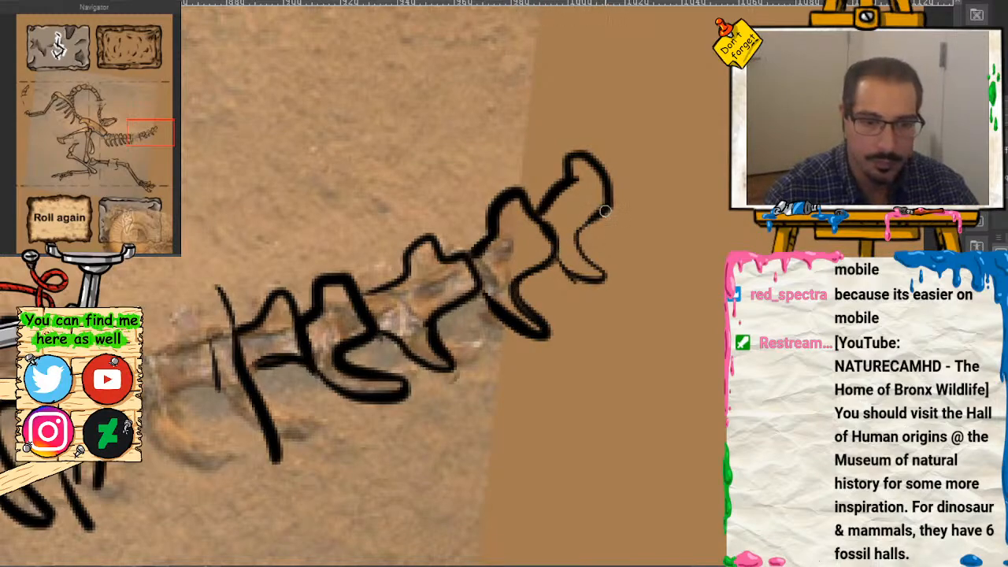
mouse_move(604, 206)
left_mouse_down()
mouse_move(582, 231)
mouse_move(596, 284)
mouse_move(544, 260)
left_mouse_up()
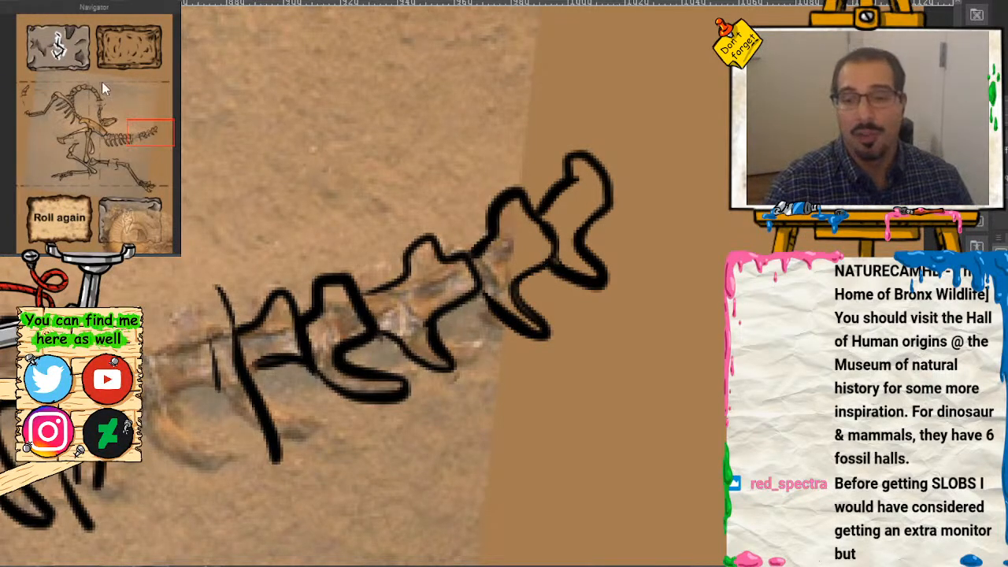
Step: Check the proportions of the extended tail against the whole skeleton and the surrounding card layout
left_click_drag(149, 133, 140, 129)
key("ctrl+minus")
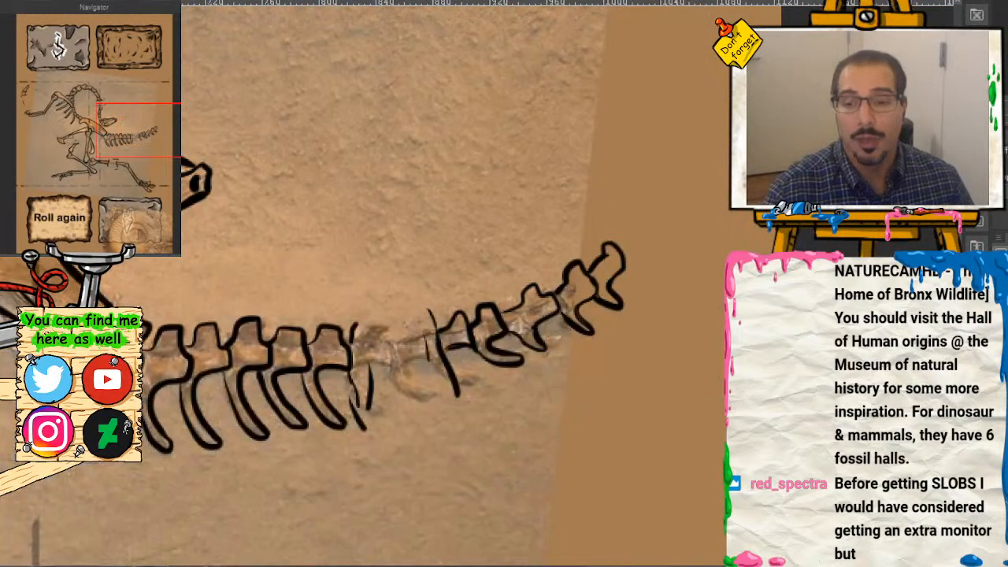
key("ctrl+minus")
key("ctrl+minus")
key("ctrl+minus")
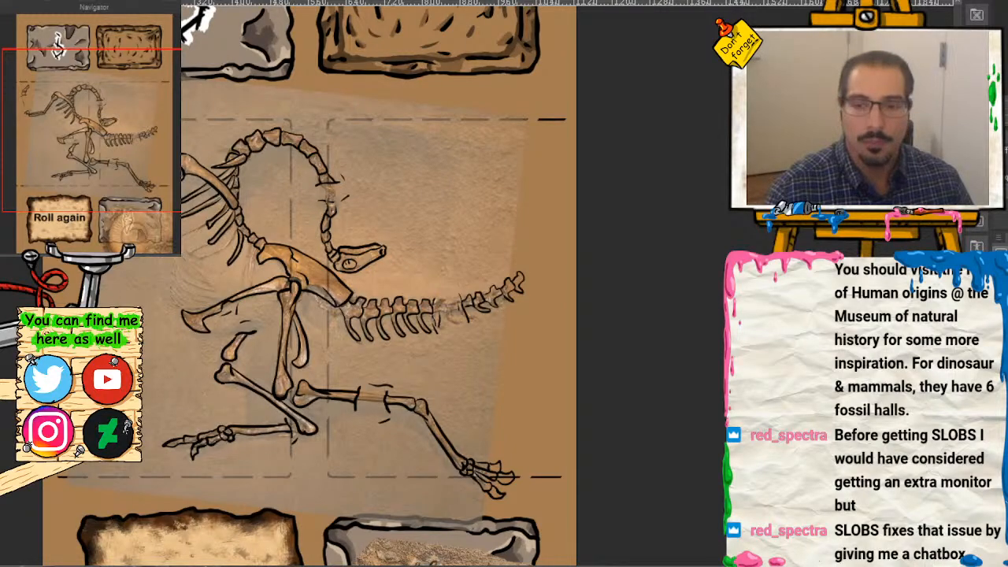
key("ctrl+plus")
left_click_drag(160, 118, 142, 140)
scroll(134, 126, "up", 5)
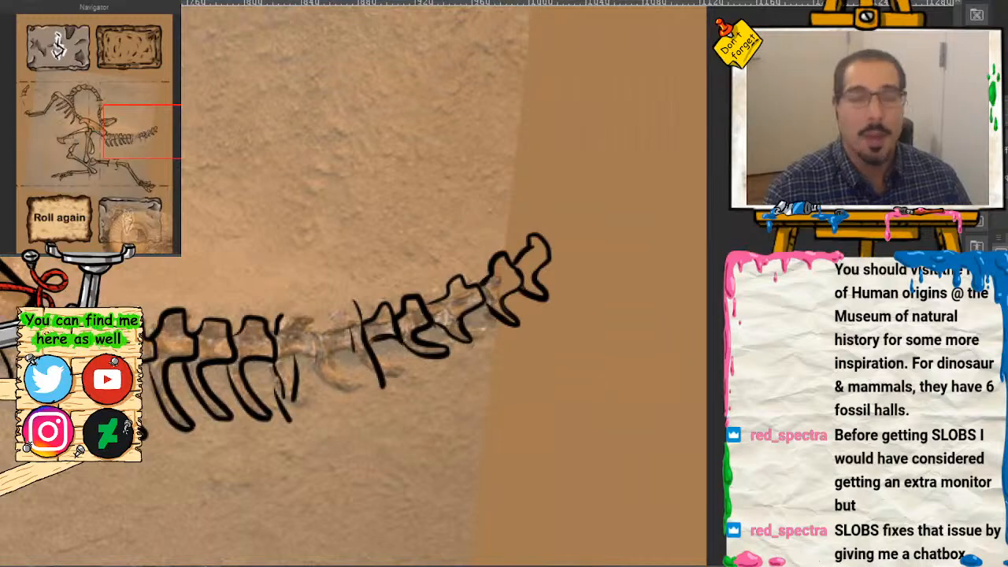
scroll(145, 134, "up", 2)
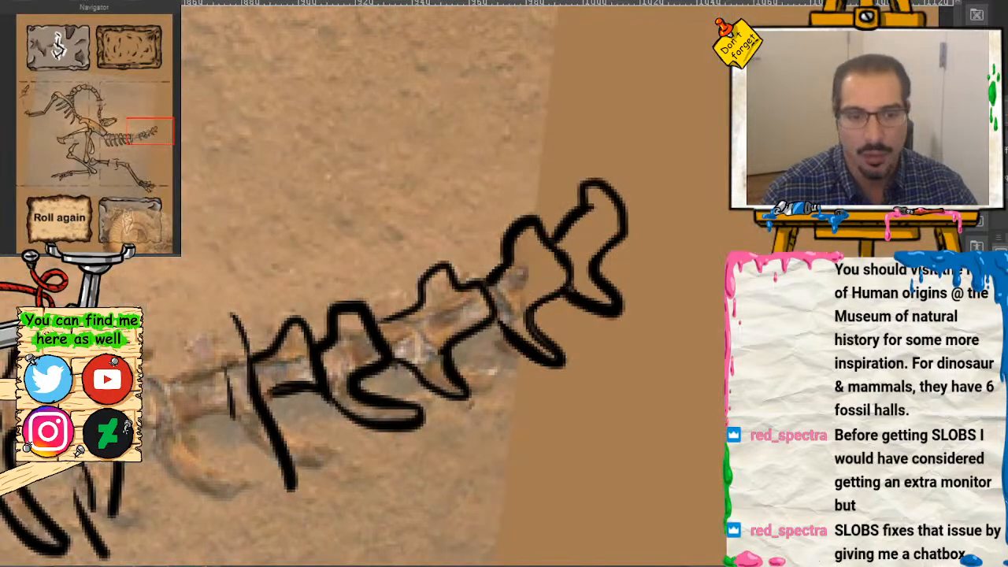
Step: Outline one more vertebra at the tail's far end, with a squared upper spine and a curved lower prong
mouse_move(622, 235)
left_mouse_down()
mouse_move(649, 220)
mouse_move(629, 233)
mouse_move(642, 268)
mouse_move(672, 277)
mouse_move(661, 224)
left_mouse_up()
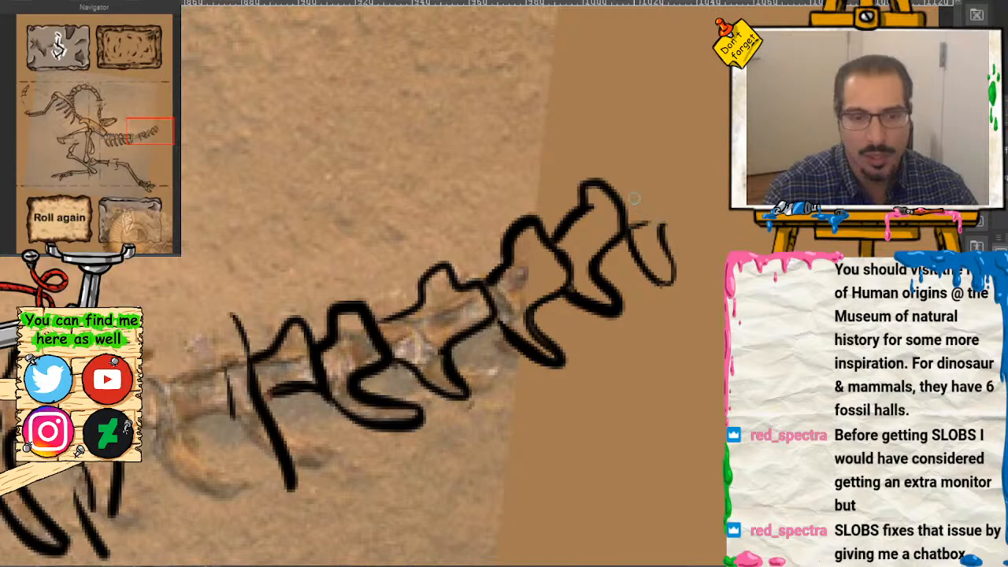
mouse_move(619, 190)
left_mouse_down()
mouse_move(649, 178)
mouse_move(669, 151)
mouse_move(694, 168)
mouse_move(706, 197)
mouse_move(655, 224)
mouse_move(671, 259)
mouse_move(662, 285)
mouse_move(635, 238)
left_mouse_up()
mouse_move(705, 206)
left_mouse_down()
mouse_move(677, 147)
mouse_move(639, 174)
mouse_move(633, 229)
left_mouse_up()
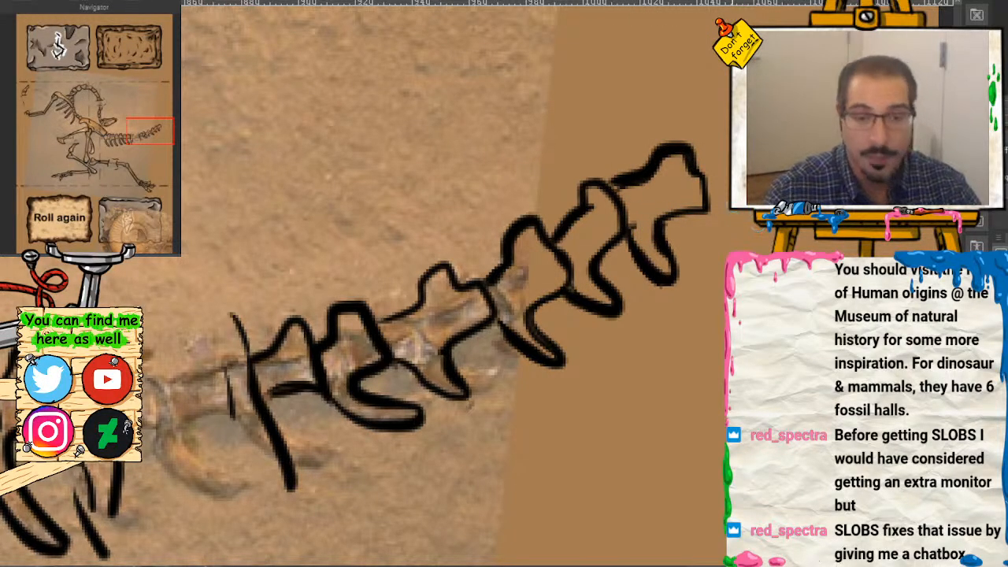
mouse_move(703, 175)
left_mouse_down()
mouse_move(729, 171)
mouse_move(729, 155)
left_mouse_up()
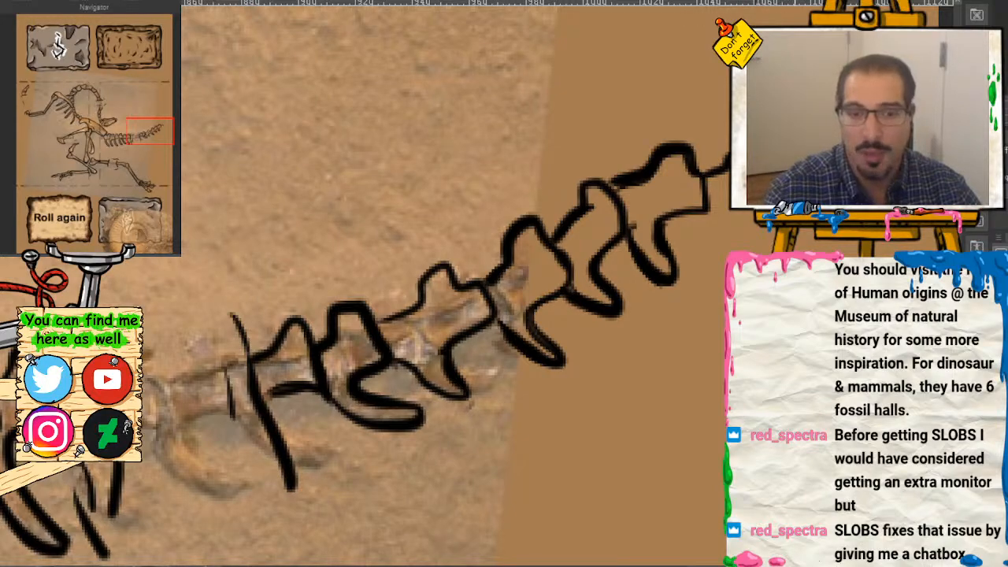
left_click_drag(720, 201, 746, 211)
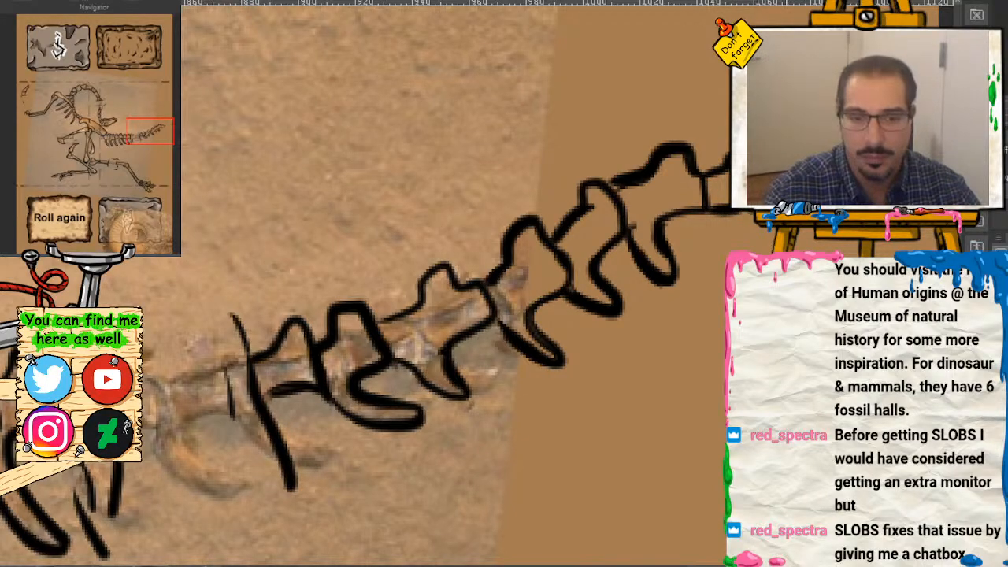
mouse_move(709, 167)
left_mouse_down()
mouse_move(729, 156)
mouse_move(706, 193)
left_mouse_up()
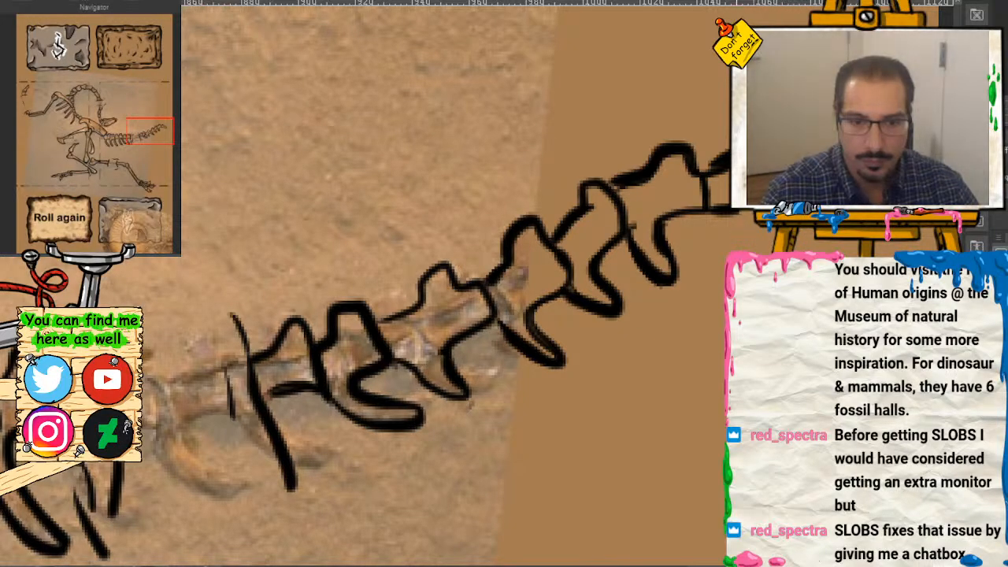
Step: Erase the overshooting tail lines and redraw the last vertebra as a rounded, tapering tip within the card template's dotted safe zone
mouse_move(726, 158)
left_mouse_down()
mouse_move(705, 170)
mouse_move(703, 226)
left_mouse_up()
mouse_move(712, 157)
left_mouse_down()
mouse_move(673, 153)
mouse_move(650, 165)
mouse_move(694, 151)
left_mouse_up()
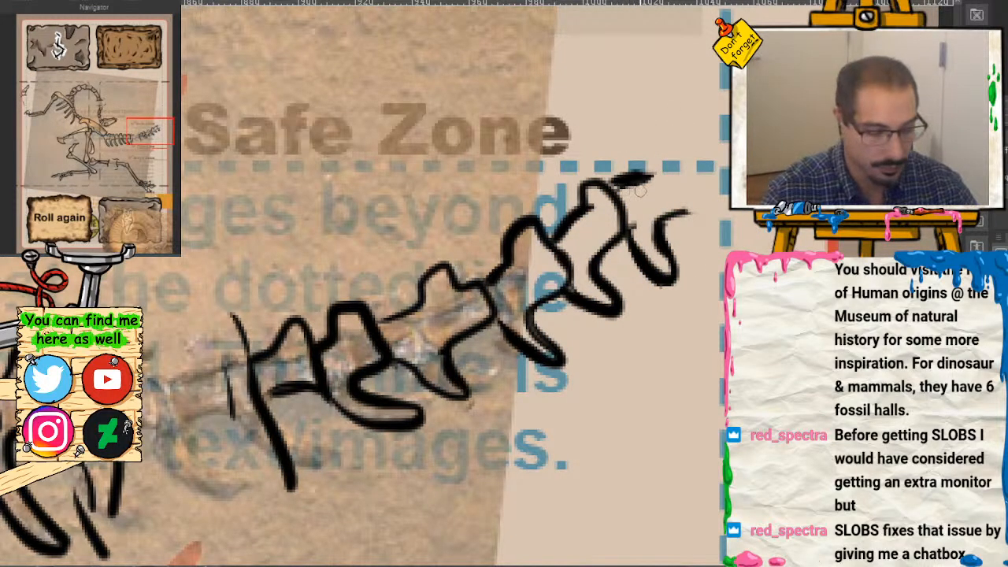
mouse_move(630, 167)
left_mouse_down()
mouse_move(622, 188)
mouse_move(647, 175)
mouse_move(658, 229)
mouse_move(619, 191)
mouse_move(687, 167)
mouse_move(705, 173)
left_mouse_up()
mouse_move(681, 212)
left_mouse_down()
mouse_move(724, 199)
mouse_move(682, 171)
mouse_move(622, 190)
mouse_move(698, 169)
mouse_move(720, 180)
mouse_move(724, 200)
mouse_move(675, 210)
left_mouse_up()
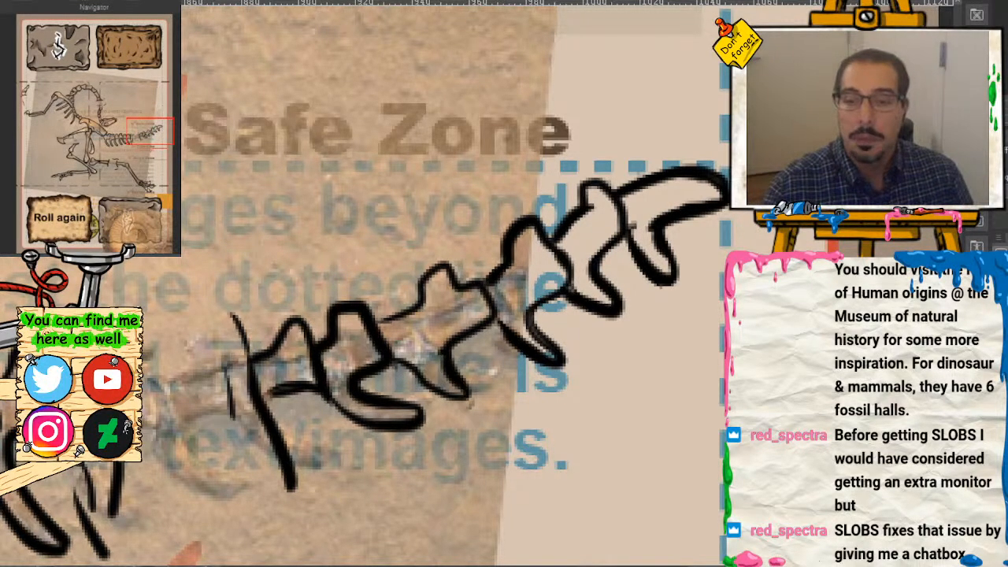
Step: Check the skeleton outline against the card template's safe zone and trim line guides
key("ctrl+minus")
key("ctrl+minus")
key("ctrl+minus")
left_click_drag(132, 139, 100, 139)
key("ctrl+minus")
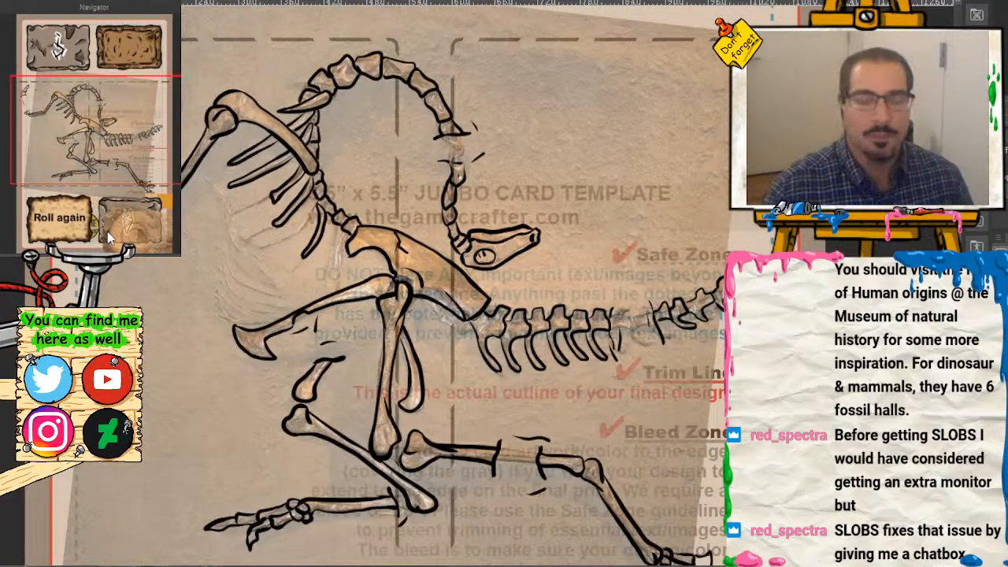
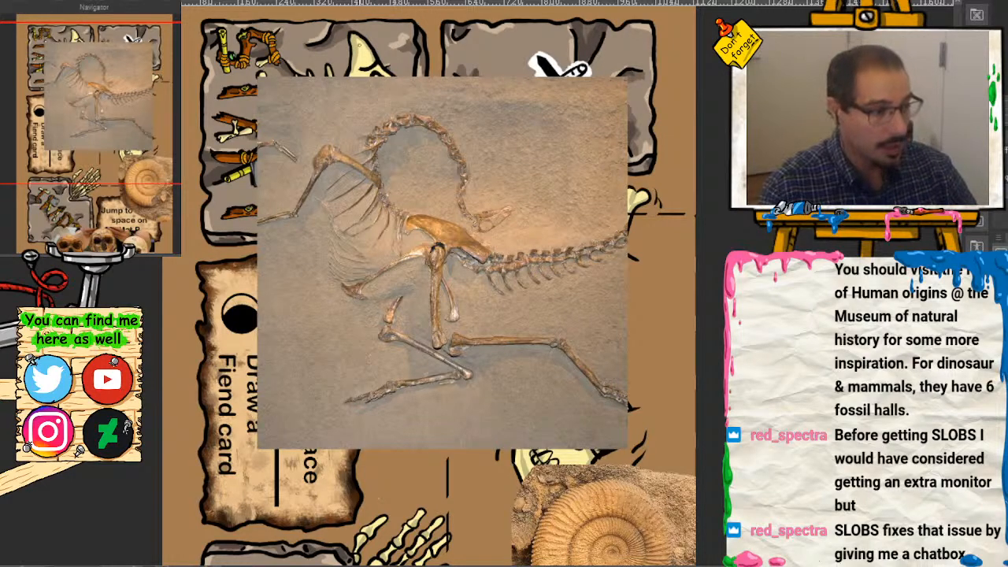
Step: Switch back to the skeleton tile sheet and inspect the outlines without the photo, from the pelvis to the arm and isolated finger bone
key("ctrl+Tab")
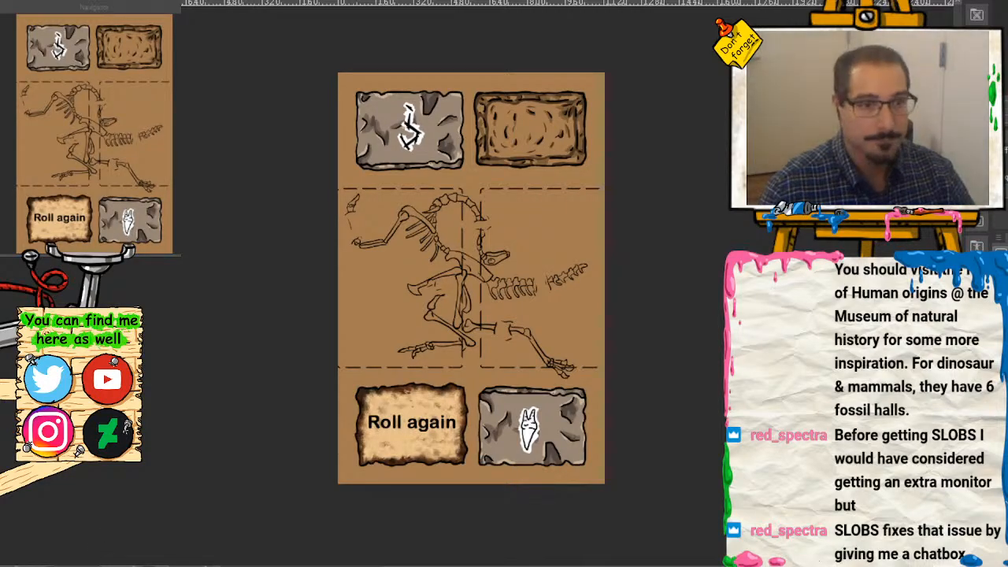
key("ctrl+plus")
key("ctrl+plus")
key("ctrl+plus")
key("ctrl+plus")
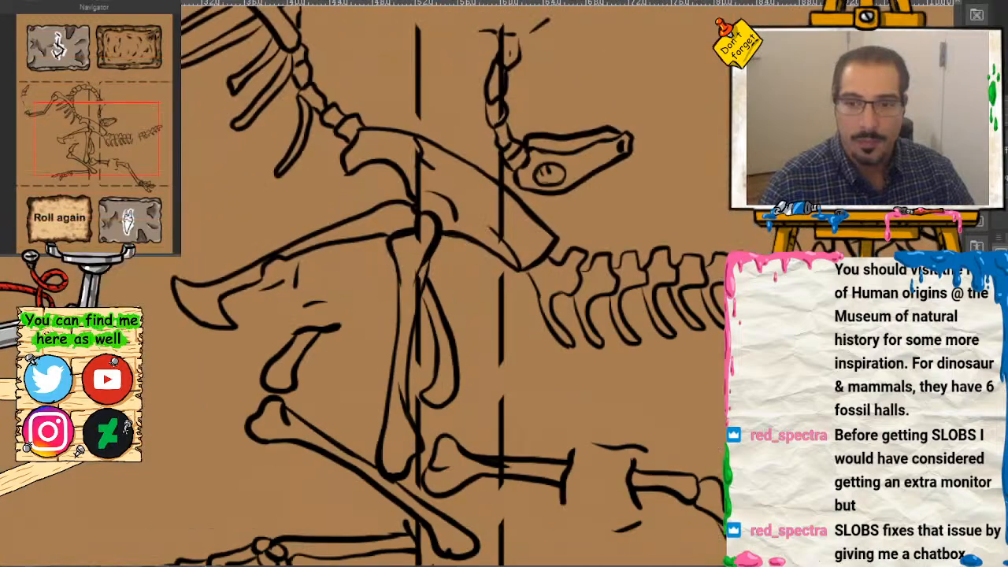
left_click_drag(126, 142, 74, 101)
key("ctrl+plus")
key("ctrl+minus")
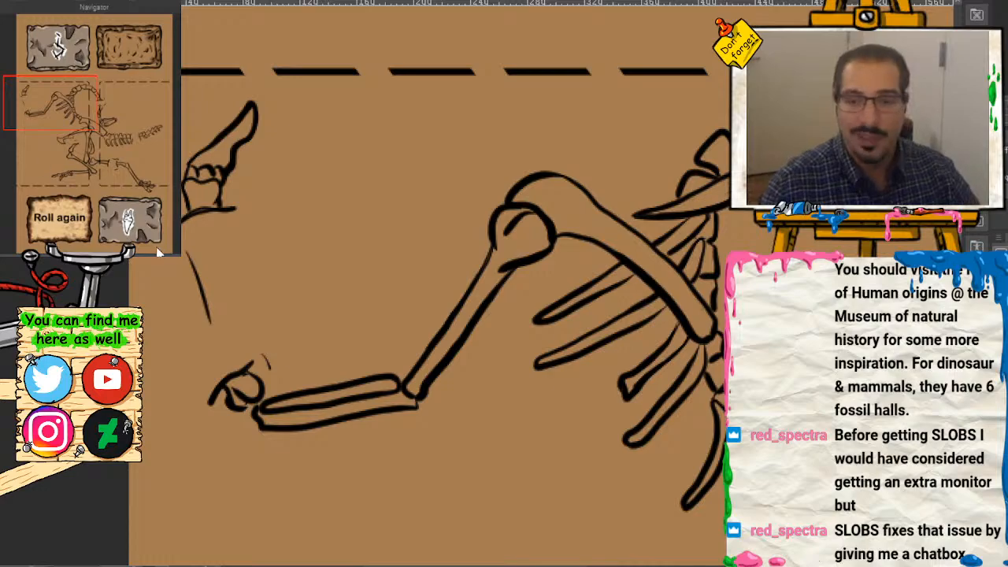
key("ctrl+plus")
key("ctrl+plus")
left_click_drag(45, 106, 19, 105)
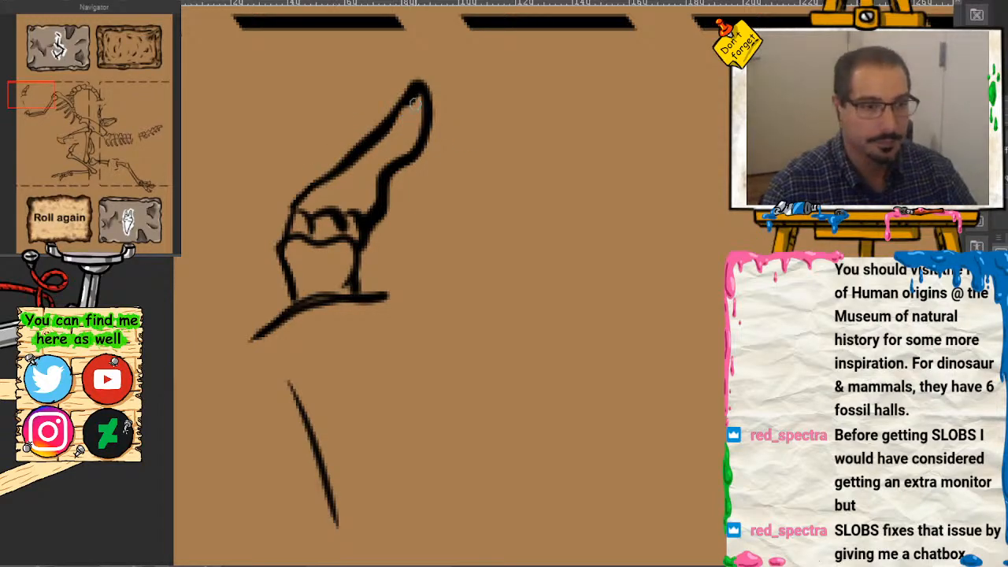
Step: Paint the isolated finger bone and the small wrist bone at the arm's end in pale cream with duller beige shading inside the outlines
left_click_drag(412, 103, 408, 129)
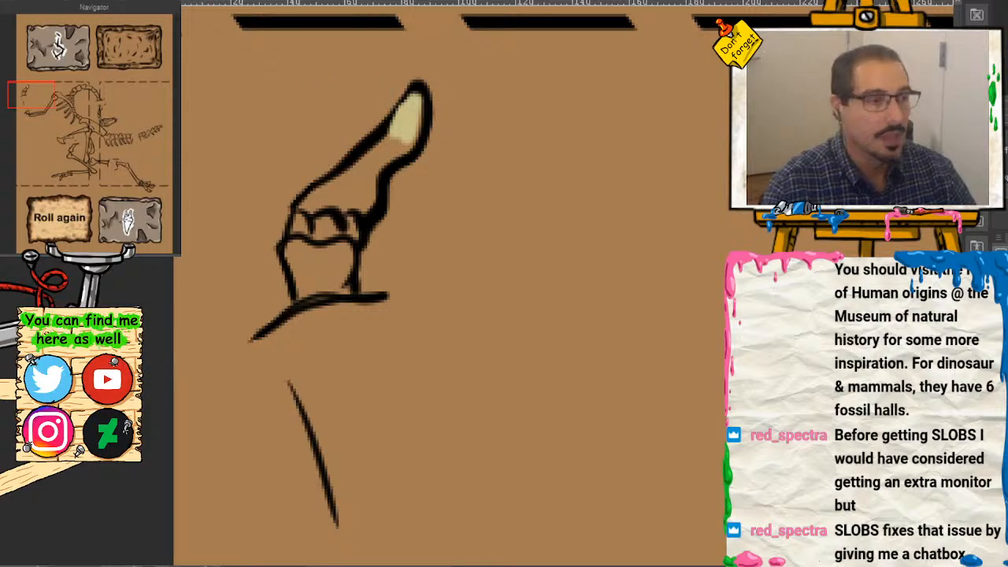
key("ctrl+z")
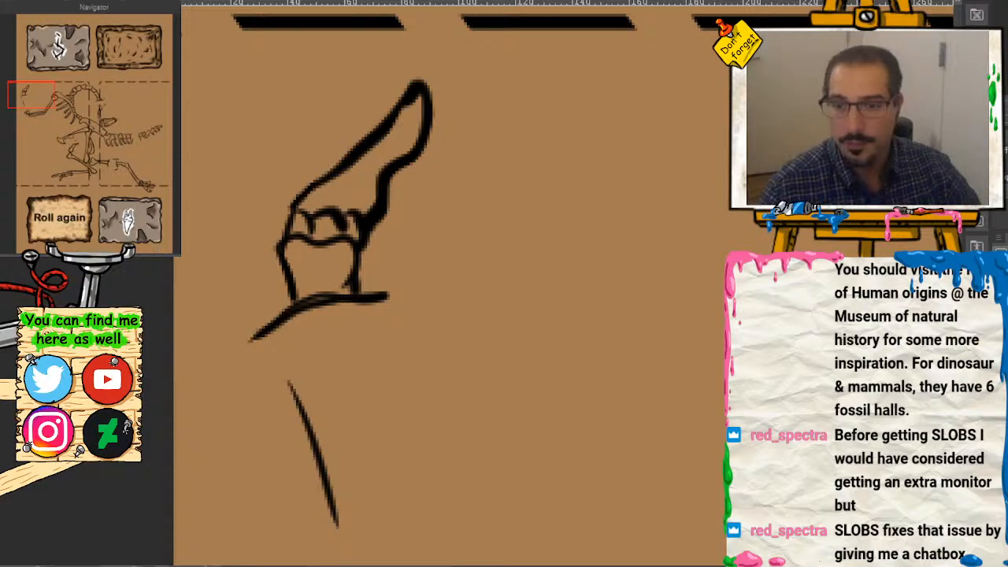
left_click(73, 249)
mouse_move(35, 97)
left_mouse_down()
mouse_move(18, 95)
mouse_move(27, 90)
left_mouse_up()
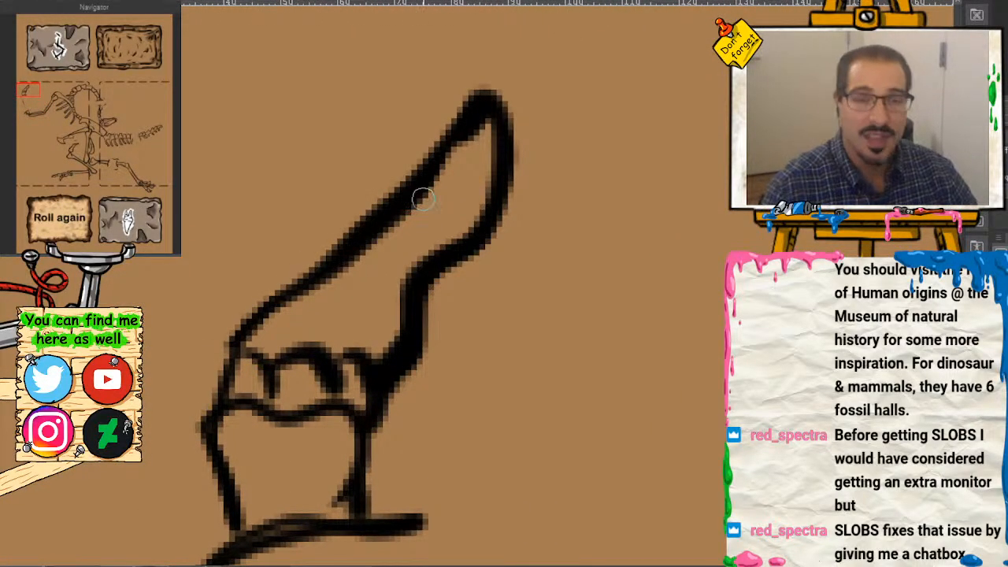
key("ctrl+minus")
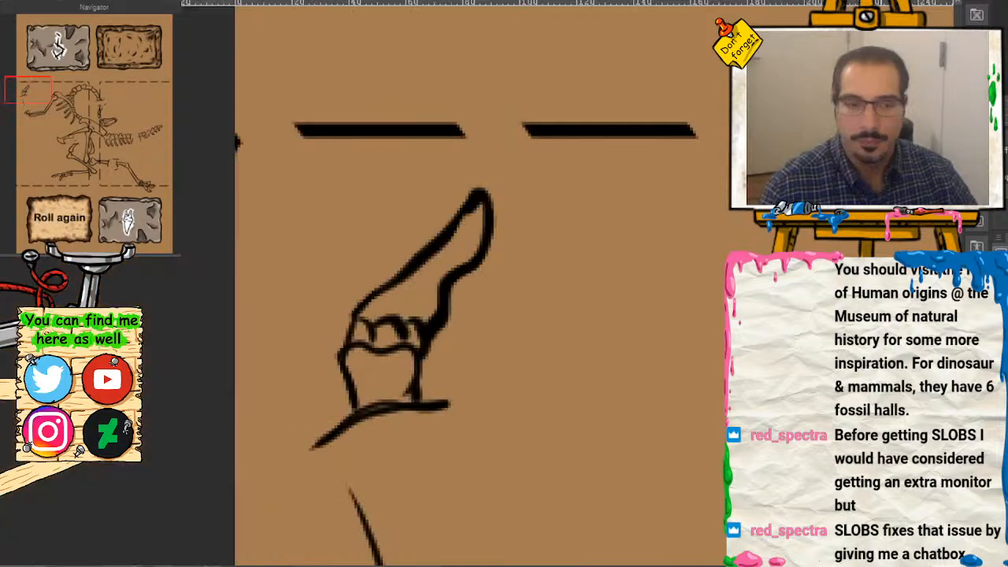
mouse_move(452, 196)
left_mouse_down()
mouse_move(464, 236)
mouse_move(473, 226)
left_mouse_up()
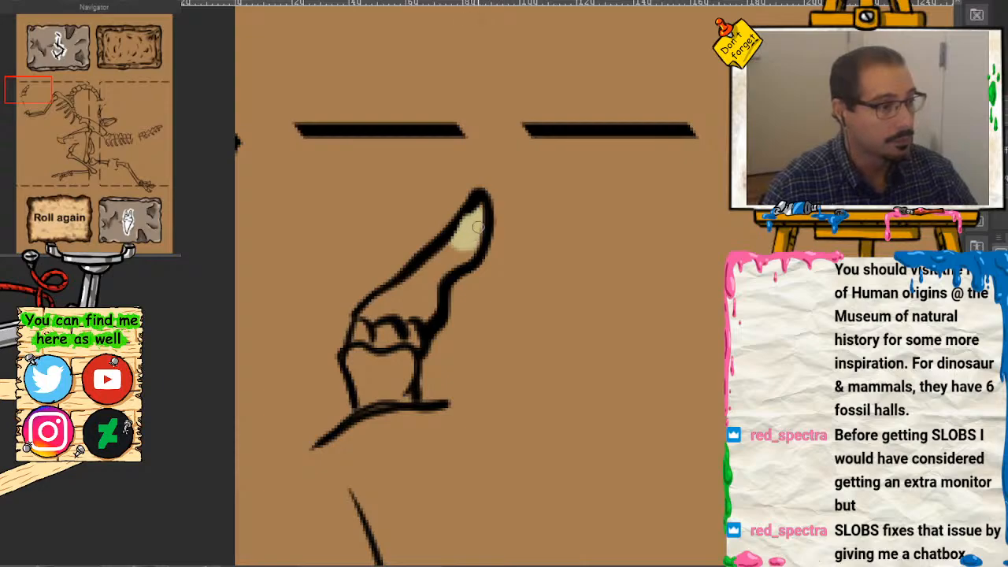
mouse_move(476, 227)
left_mouse_down()
mouse_move(451, 267)
mouse_move(367, 314)
mouse_move(352, 343)
mouse_move(369, 380)
mouse_move(354, 358)
mouse_move(363, 401)
mouse_move(388, 398)
mouse_move(410, 374)
mouse_move(440, 270)
mouse_move(376, 318)
mouse_move(371, 372)
mouse_move(382, 398)
mouse_move(409, 370)
mouse_move(410, 343)
mouse_move(378, 305)
mouse_move(376, 315)
mouse_move(409, 306)
mouse_move(390, 345)
mouse_move(372, 345)
mouse_move(381, 383)
mouse_move(389, 332)
mouse_move(426, 277)
mouse_move(402, 308)
mouse_move(404, 346)
left_mouse_up()
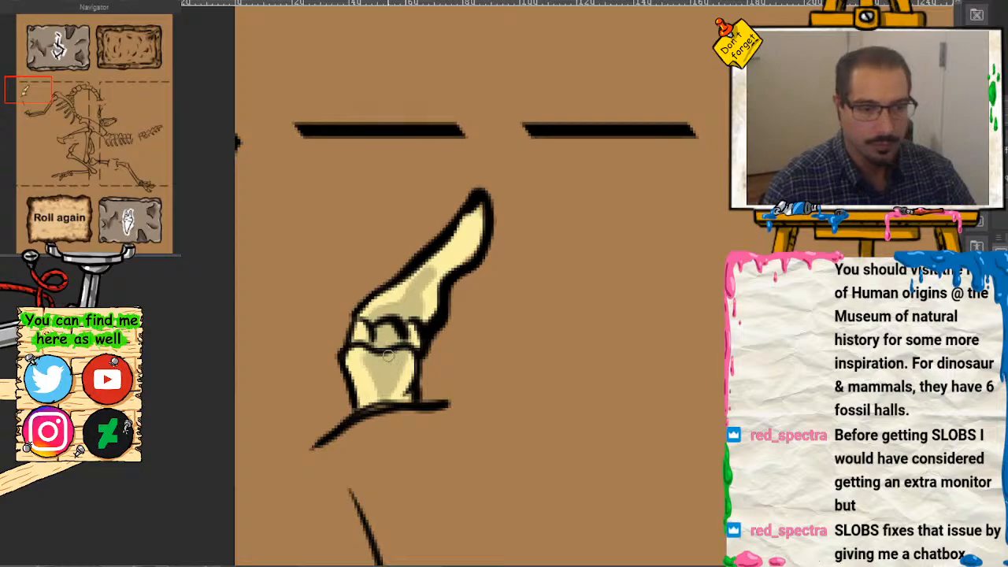
mouse_move(44, 99)
left_mouse_down()
mouse_move(60, 116)
mouse_move(52, 110)
left_mouse_up()
mouse_move(234, 323)
left_mouse_down()
mouse_move(211, 370)
mouse_move(236, 347)
mouse_move(225, 319)
mouse_move(248, 335)
mouse_move(245, 354)
mouse_move(212, 335)
mouse_move(211, 319)
mouse_move(197, 331)
mouse_move(221, 311)
mouse_move(216, 319)
left_mouse_up()
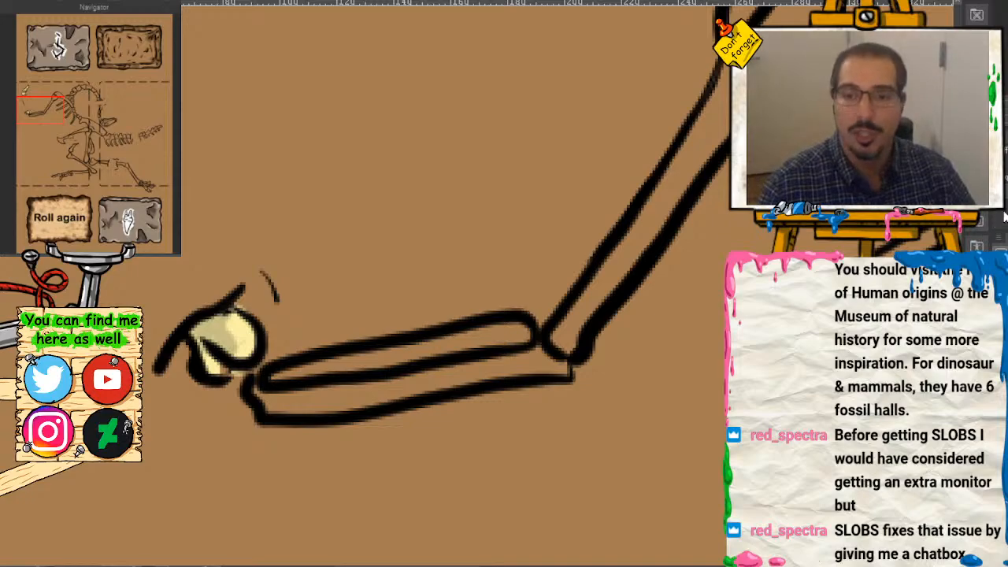
Step: Examine the painted bones on the full sheet and compare them with the shading of the stone and brown bordered tiles
key("ctrl+minus")
key("ctrl+minus")
key("ctrl+minus")
key("ctrl+minus")
key("ctrl+minus")
key("ctrl+minus")
key("ctrl+minus")
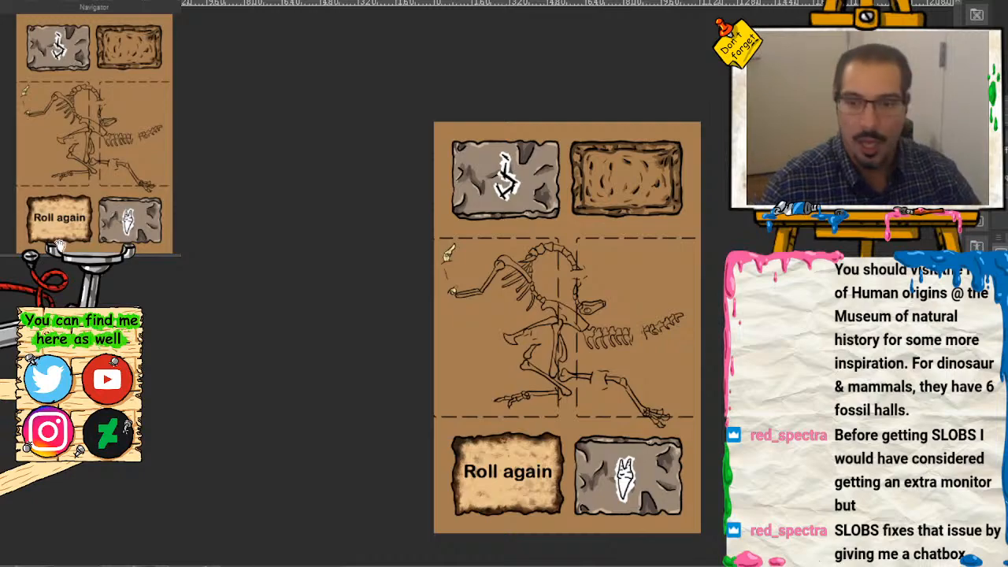
key("ctrl+plus")
key("ctrl+plus")
key("ctrl+plus")
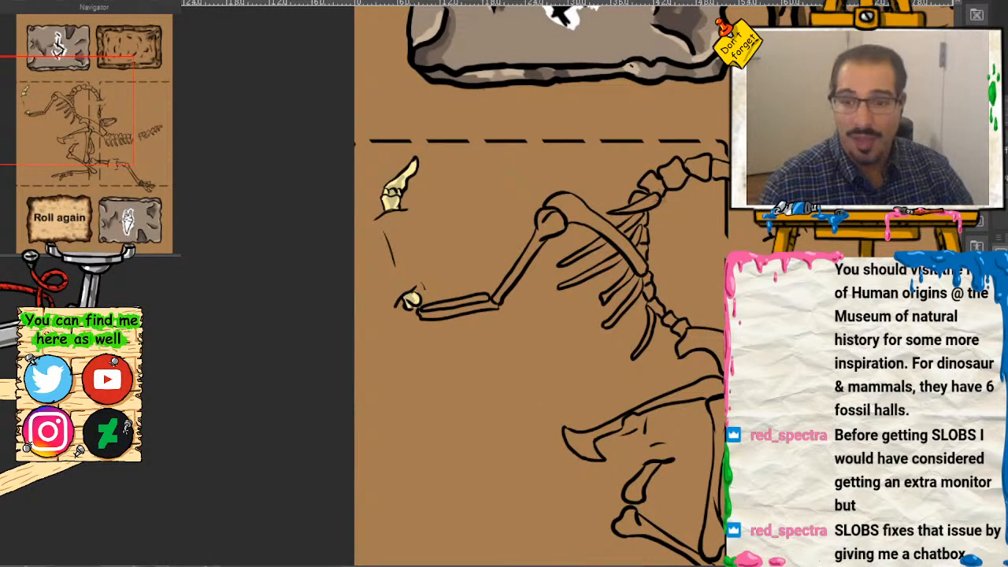
left_click_drag(63, 114, 92, 58)
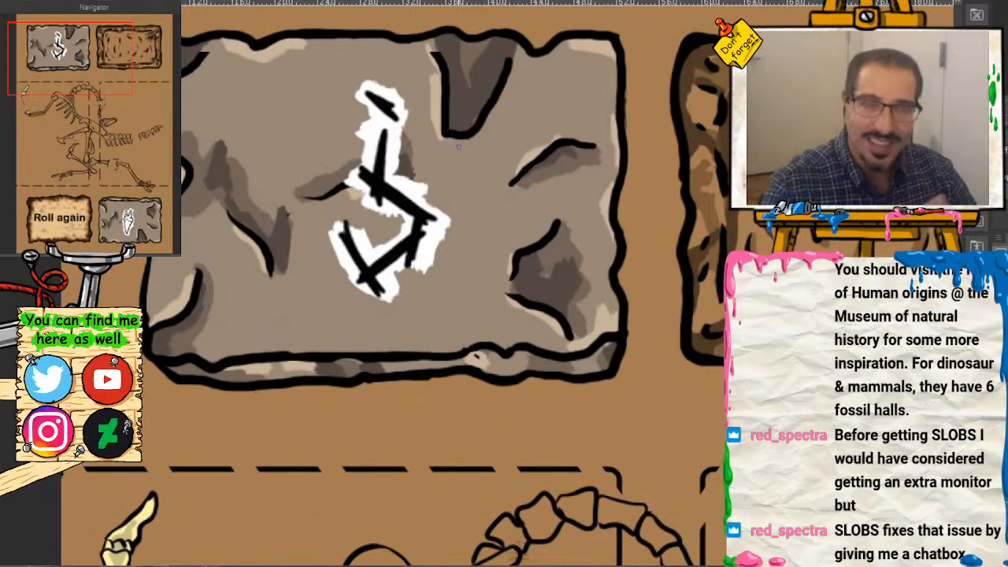
left_click_drag(89, 62, 167, 24)
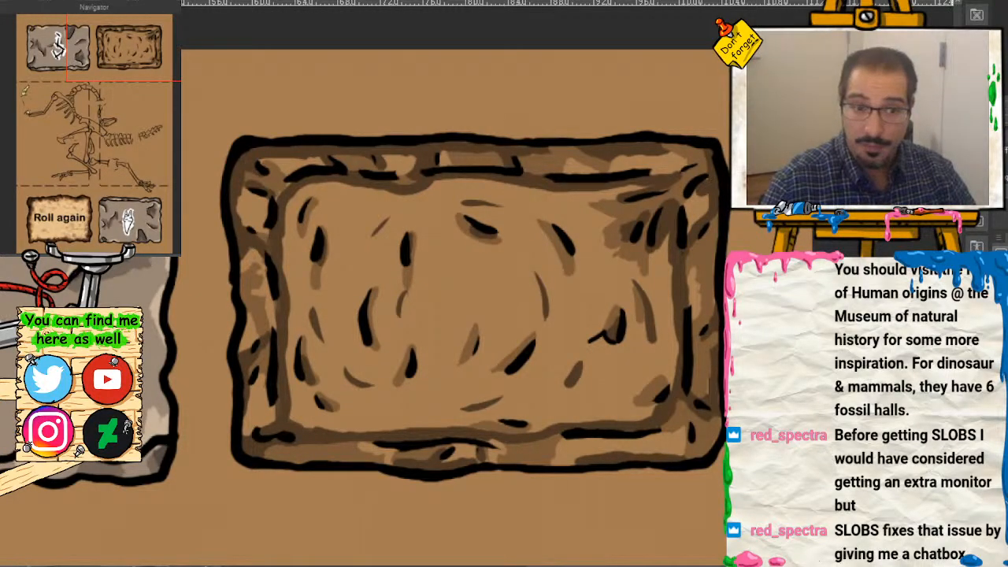
key("ctrl+minus")
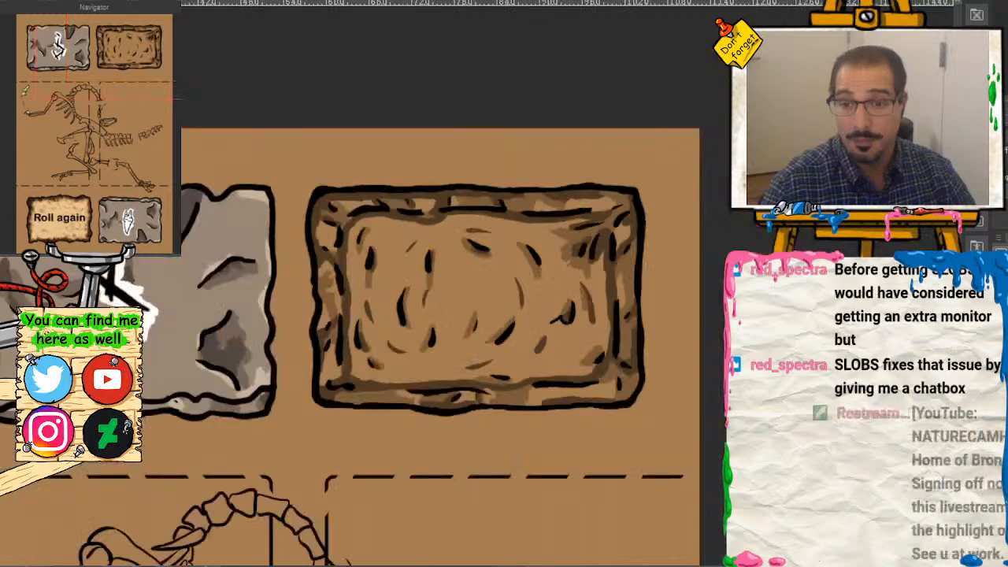
left_click_drag(153, 93, 91, 113)
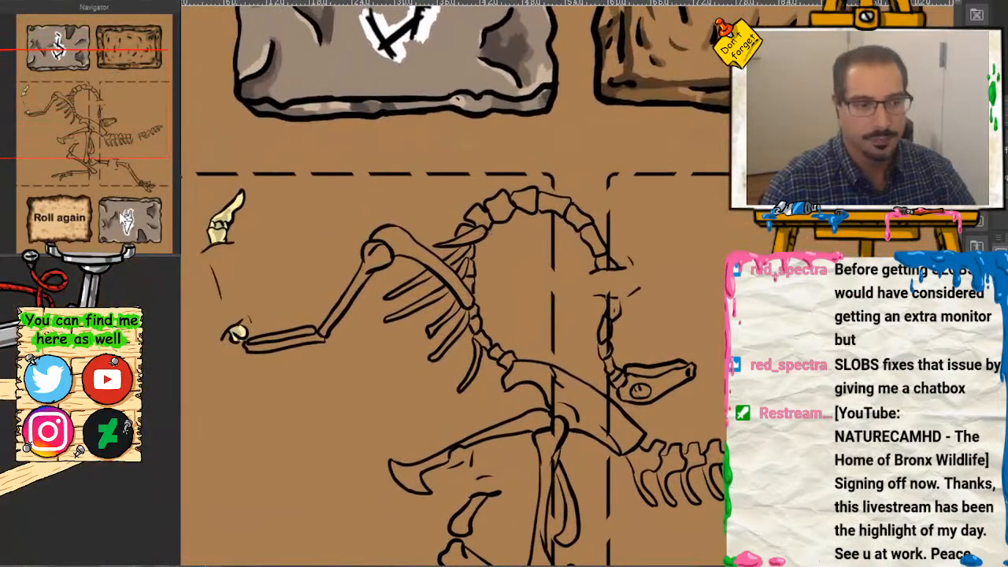
Step: Paint the upper arm bone and both forearm bones in pale cream inside their black outlines
key("ctrl+plus")
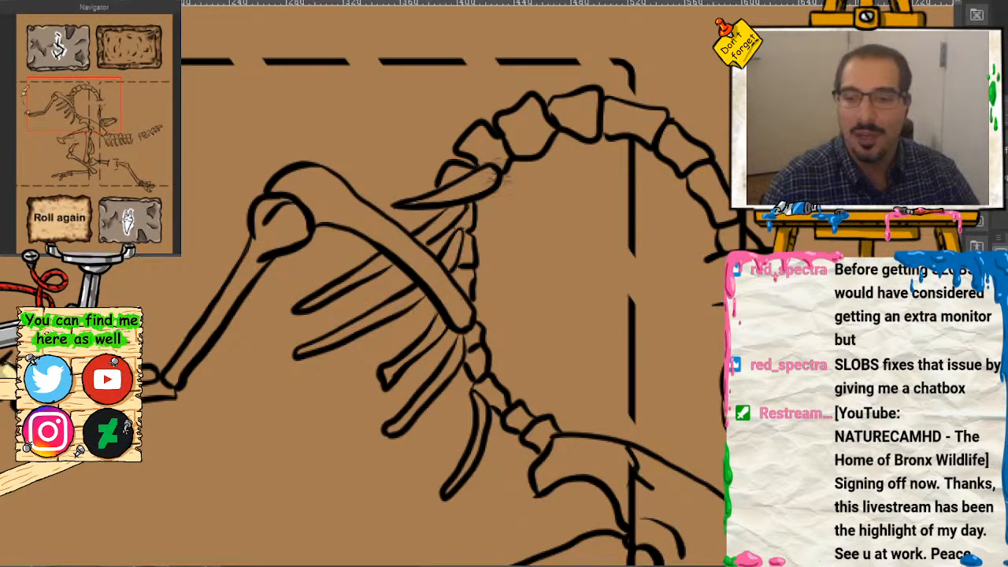
scroll(120, 106, "up", 2)
left_click_drag(120, 106, 46, 97)
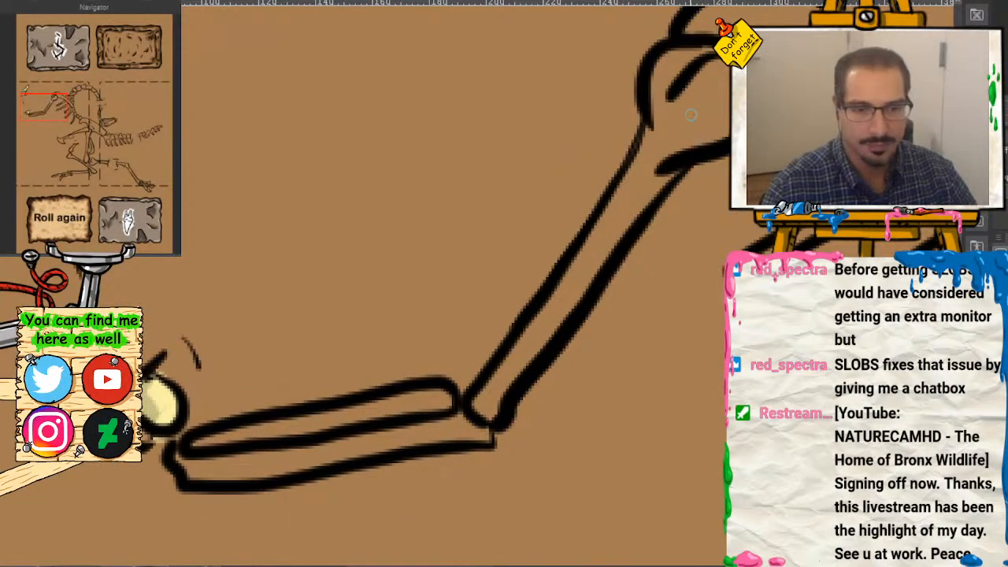
left_click_drag(668, 118, 696, 77)
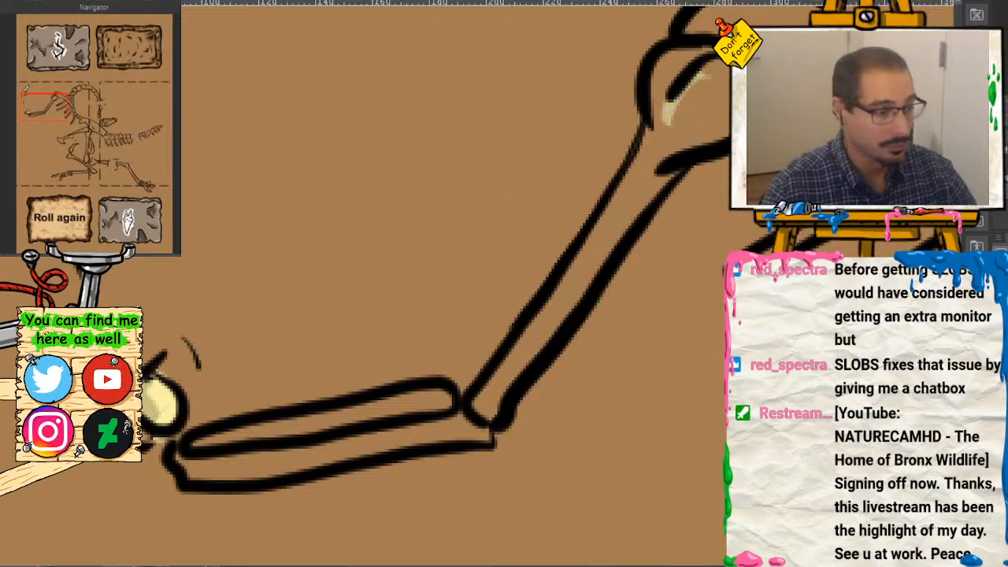
mouse_move(713, 65)
left_mouse_down()
mouse_move(666, 98)
mouse_move(679, 73)
mouse_move(660, 130)
mouse_move(712, 62)
mouse_move(722, 94)
mouse_move(655, 151)
mouse_move(697, 138)
mouse_move(646, 185)
mouse_move(659, 156)
mouse_move(590, 252)
mouse_move(614, 205)
mouse_move(508, 366)
mouse_move(503, 343)
left_mouse_up()
mouse_move(385, 418)
left_mouse_down()
mouse_move(442, 400)
mouse_move(197, 444)
mouse_move(376, 409)
mouse_move(452, 428)
mouse_move(471, 422)
mouse_move(482, 439)
mouse_move(211, 457)
mouse_move(146, 433)
mouse_move(207, 461)
mouse_move(189, 454)
mouse_move(193, 469)
mouse_move(276, 474)
mouse_move(283, 460)
mouse_move(256, 462)
mouse_move(366, 434)
mouse_move(312, 459)
mouse_move(434, 396)
left_mouse_up()
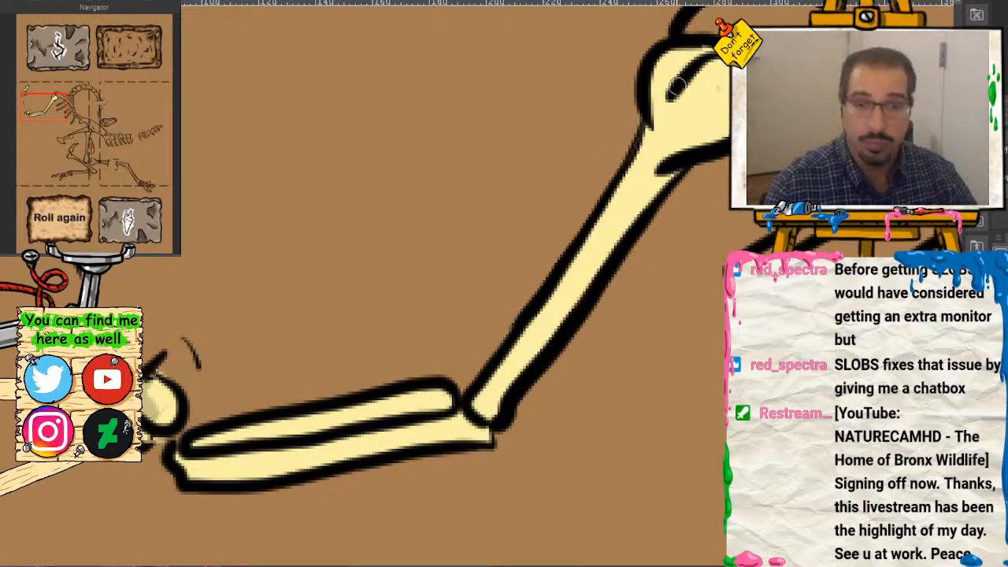
Step: Add duller beige shading to the shoulder end and shaft of the upper arm bone and along the forearm bones
mouse_move(676, 85)
left_mouse_down()
mouse_move(697, 45)
mouse_move(671, 100)
mouse_move(672, 89)
mouse_move(722, 92)
mouse_move(709, 118)
mouse_move(655, 152)
mouse_move(633, 209)
mouse_move(666, 170)
mouse_move(598, 237)
mouse_move(653, 168)
mouse_move(573, 270)
left_mouse_up()
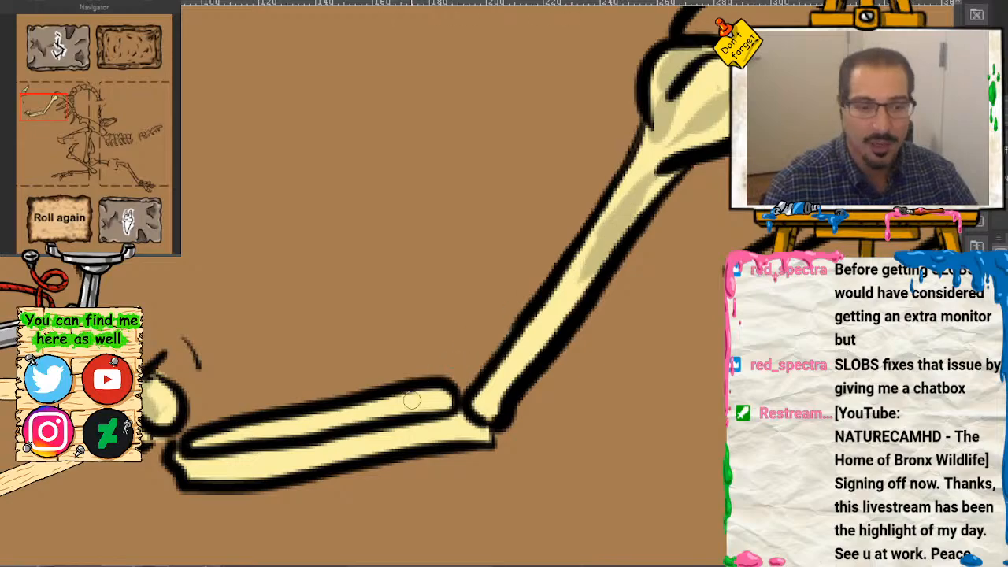
left_click_drag(411, 400, 378, 417)
mouse_move(209, 458)
left_mouse_down()
mouse_move(457, 423)
mouse_move(482, 398)
left_mouse_up()
Step: Paint the skull in pale cream, with beige shading in the eye socket, along the upper band and on the snout
left_click(77, 94)
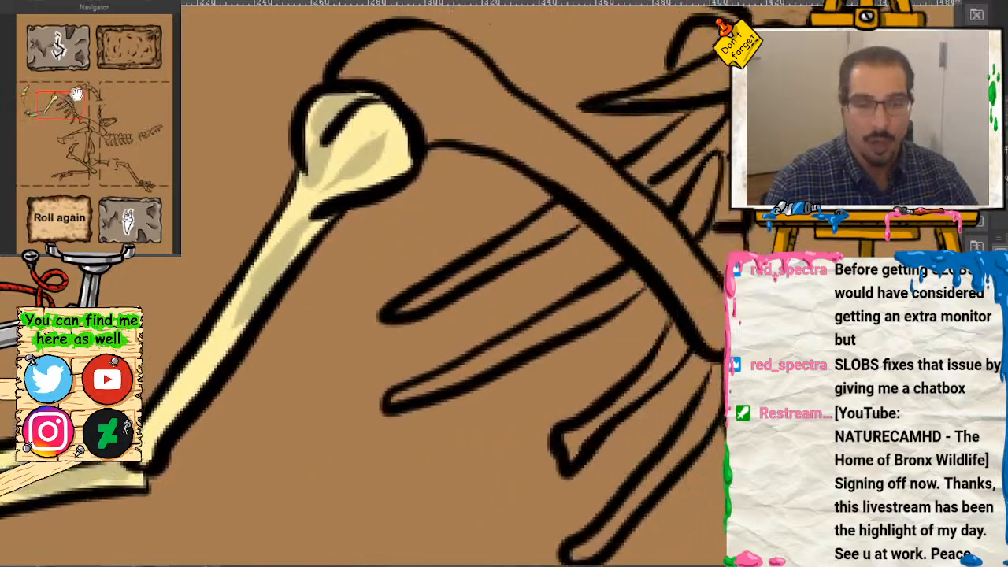
left_click_drag(76, 93, 103, 102)
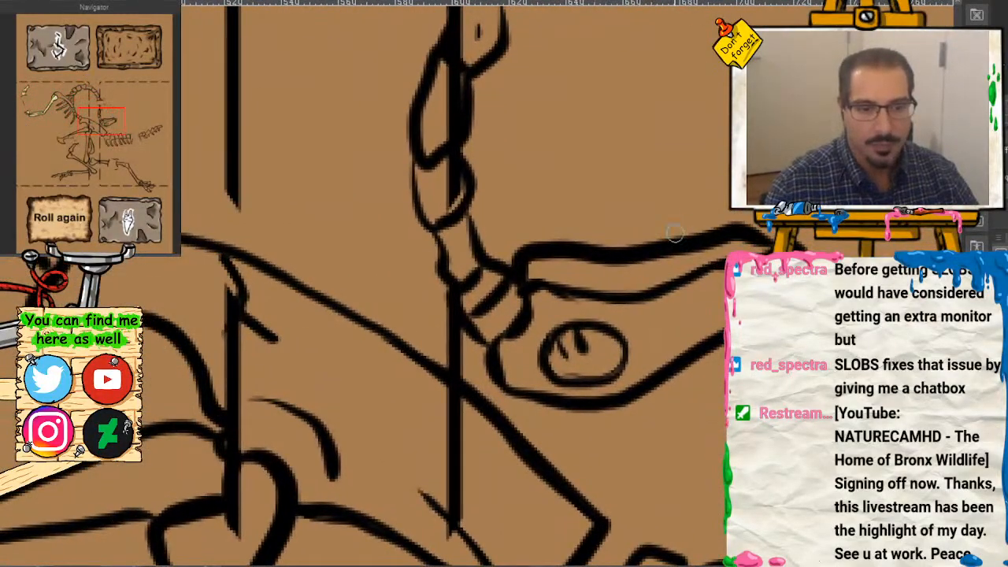
mouse_move(710, 273)
left_mouse_down()
mouse_move(529, 283)
mouse_move(704, 279)
mouse_move(678, 271)
mouse_move(748, 246)
mouse_move(770, 249)
left_mouse_up()
mouse_move(713, 293)
left_mouse_down()
mouse_move(553, 313)
mouse_move(503, 345)
mouse_move(505, 359)
mouse_move(564, 354)
mouse_move(564, 378)
mouse_move(618, 374)
mouse_move(609, 388)
mouse_move(700, 323)
mouse_move(588, 369)
mouse_move(548, 353)
mouse_move(535, 362)
mouse_move(567, 359)
mouse_move(583, 345)
mouse_move(555, 368)
mouse_move(618, 358)
left_mouse_up()
left_click_drag(591, 287, 665, 280)
left_click_drag(716, 303, 702, 319)
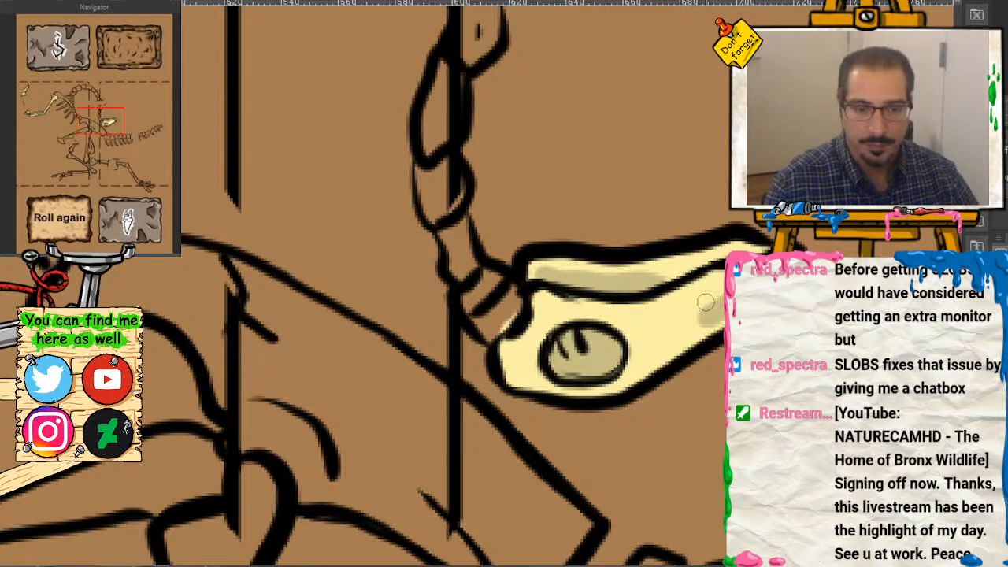
Step: Paint the neck vertebrae attached to the skull in pale cream and shade each one with beige
mouse_move(472, 250)
left_mouse_down()
mouse_move(476, 274)
mouse_move(453, 236)
mouse_move(482, 277)
mouse_move(495, 335)
mouse_move(453, 201)
mouse_move(429, 206)
left_mouse_up()
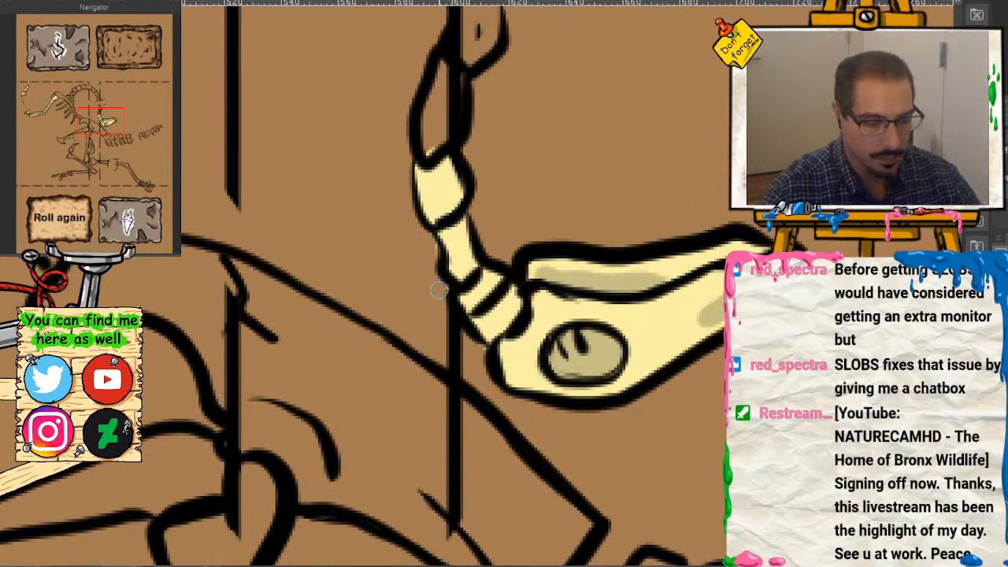
mouse_move(118, 123)
left_mouse_down()
mouse_move(127, 127)
mouse_move(116, 127)
mouse_move(127, 116)
mouse_move(96, 119)
left_mouse_up()
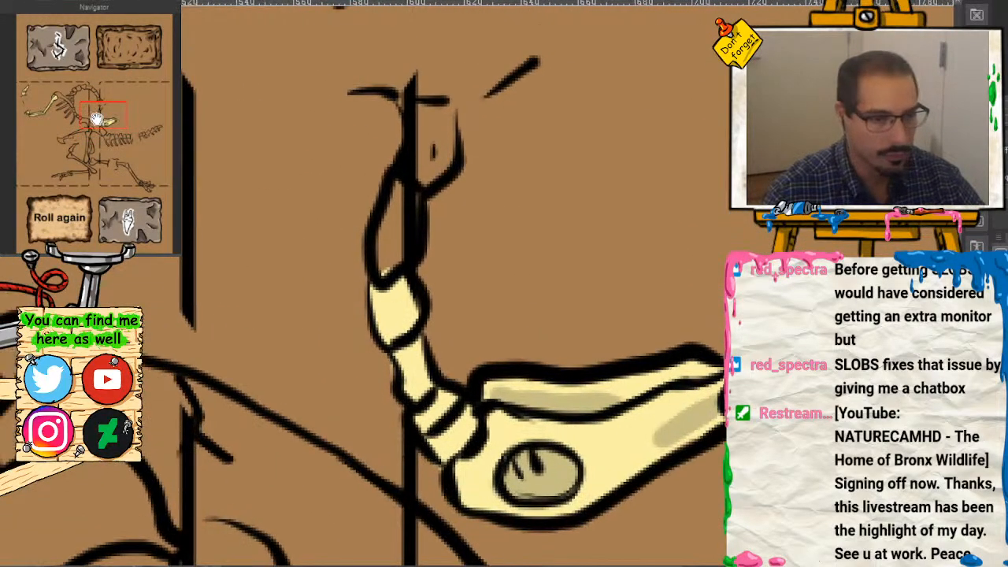
mouse_move(432, 152)
left_mouse_down()
mouse_move(421, 114)
mouse_move(445, 127)
mouse_move(447, 143)
mouse_move(406, 192)
mouse_move(386, 270)
left_mouse_up()
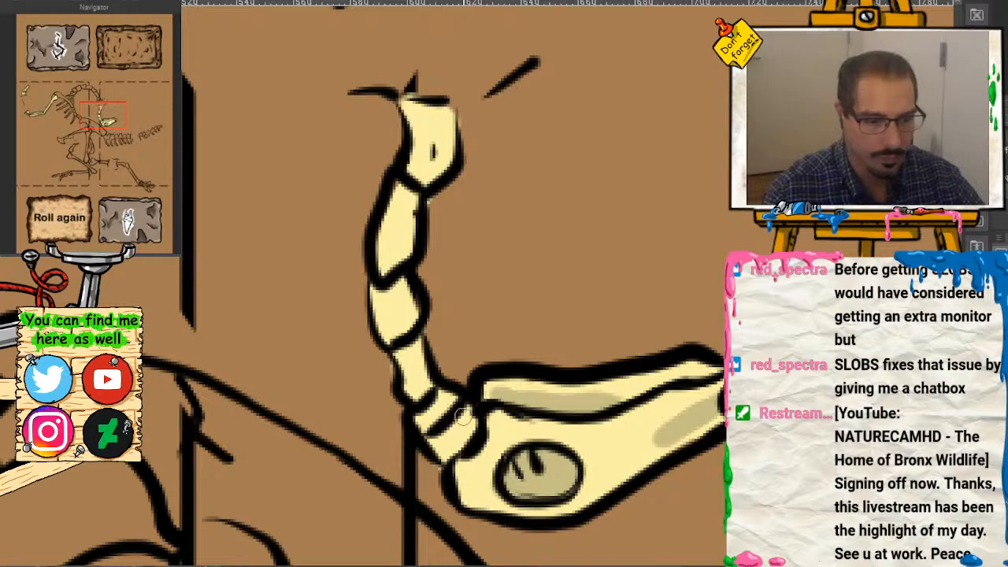
mouse_move(465, 417)
left_mouse_down()
mouse_move(449, 437)
mouse_move(458, 445)
left_mouse_up()
mouse_move(408, 294)
left_mouse_down()
mouse_move(401, 320)
mouse_move(413, 377)
left_mouse_up()
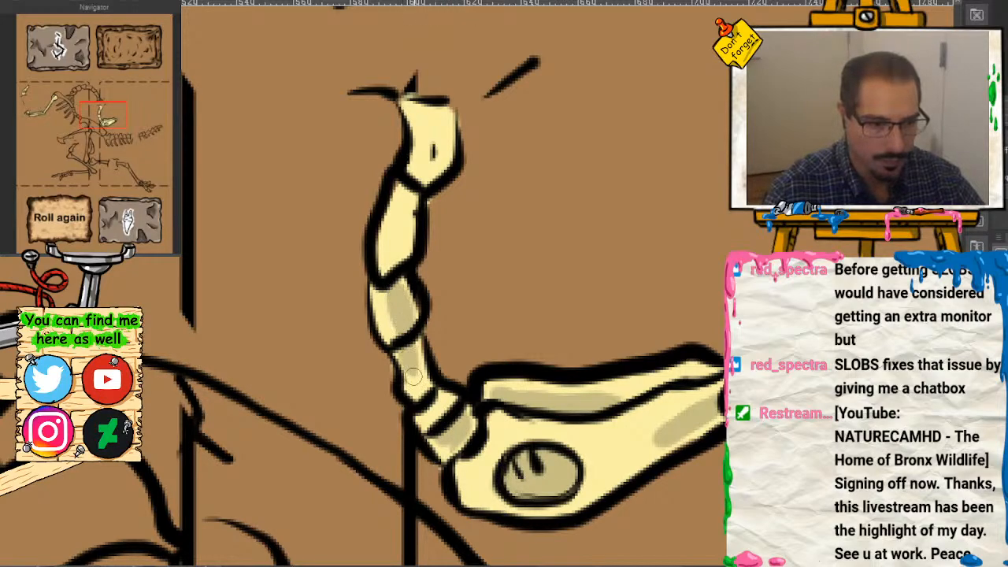
left_click_drag(407, 184, 430, 119)
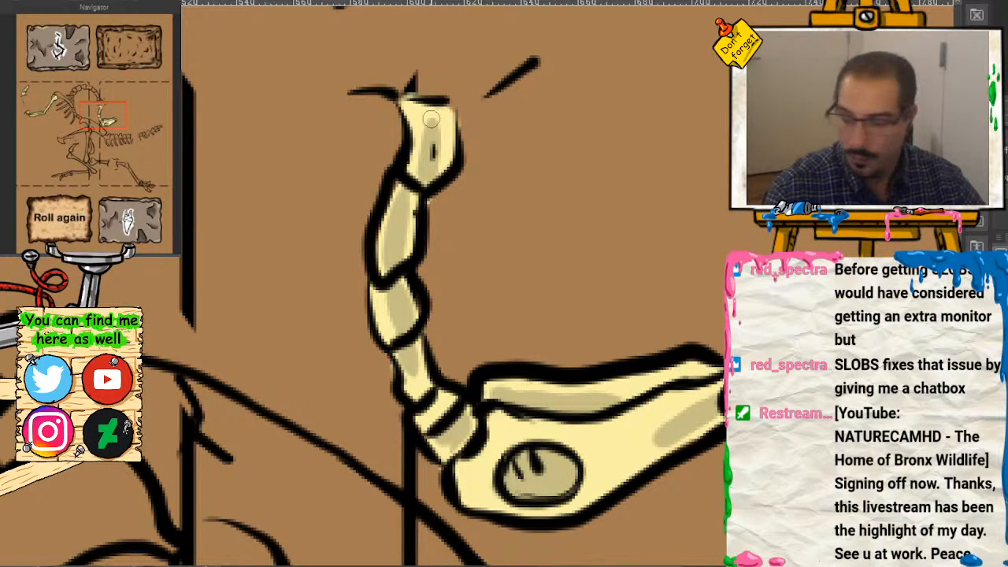
Step: Paint the two end vertebrae of the arched neck section in pale cream and shade the longer one with beige
mouse_move(70, 125)
left_mouse_down()
mouse_move(74, 114)
mouse_move(56, 105)
left_mouse_up()
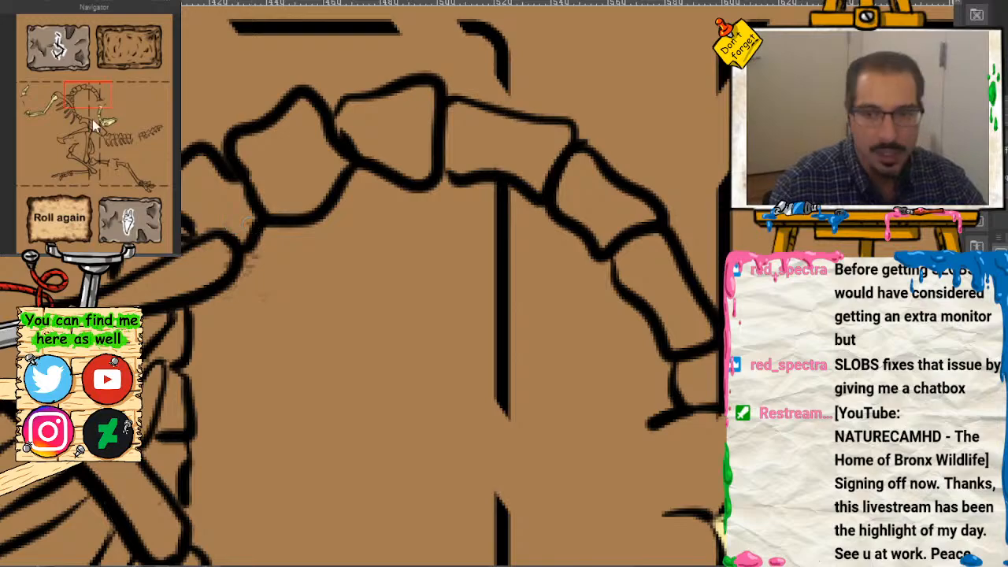
left_click_drag(92, 119, 78, 118)
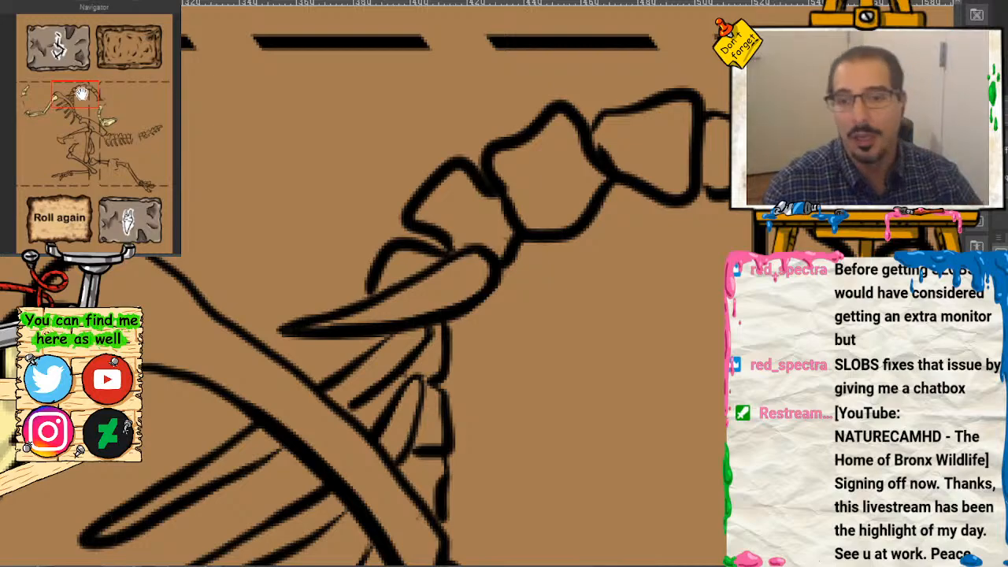
left_click_drag(81, 93, 80, 106)
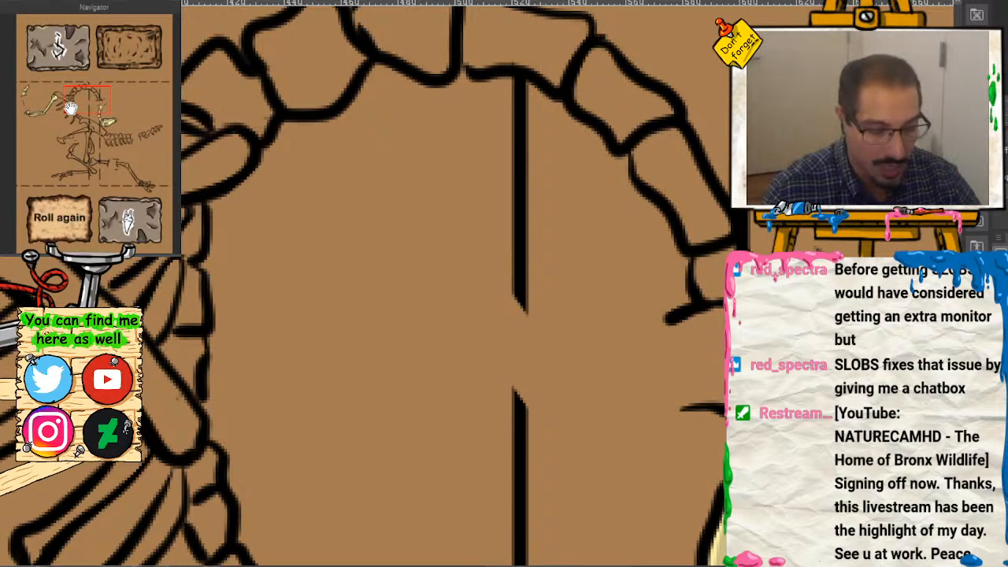
left_click_drag(90, 96, 91, 94)
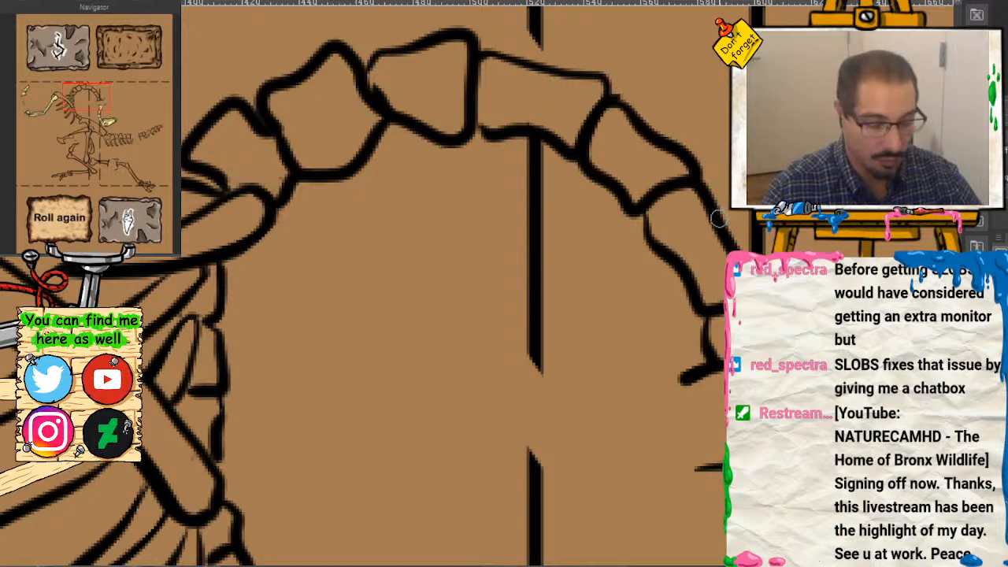
left_click_drag(690, 213, 669, 225)
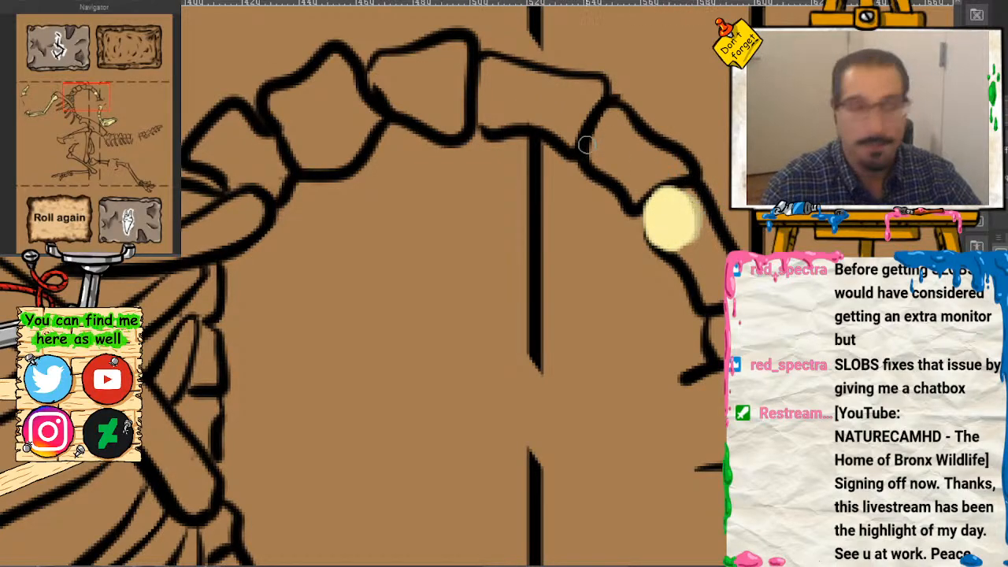
key("ctrl+z")
key("ctrl+z")
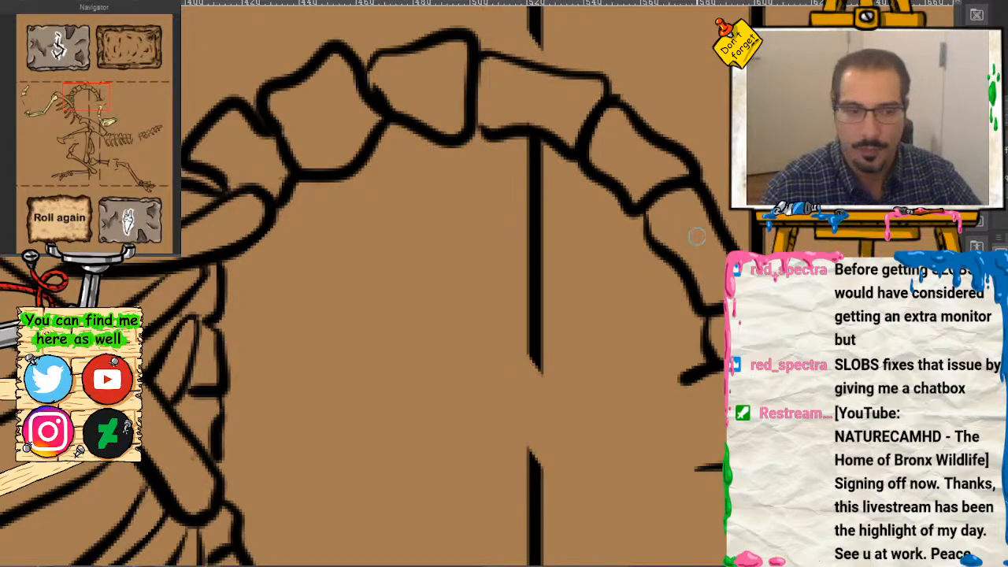
mouse_move(679, 212)
left_mouse_down()
mouse_move(689, 236)
mouse_move(669, 228)
mouse_move(669, 240)
mouse_move(694, 238)
mouse_move(717, 347)
left_mouse_up()
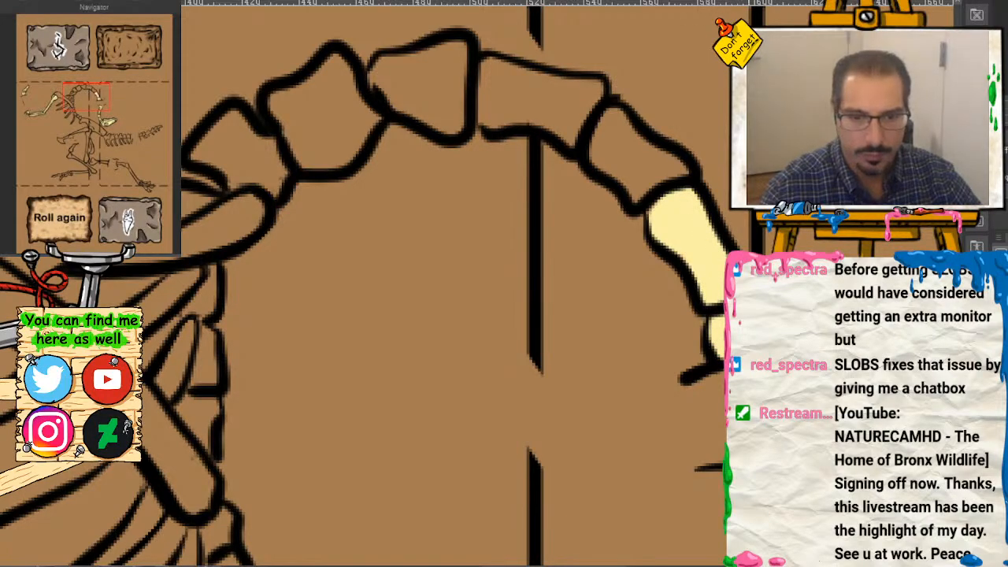
mouse_move(693, 194)
left_mouse_down()
mouse_move(685, 237)
mouse_move(699, 264)
left_mouse_up()
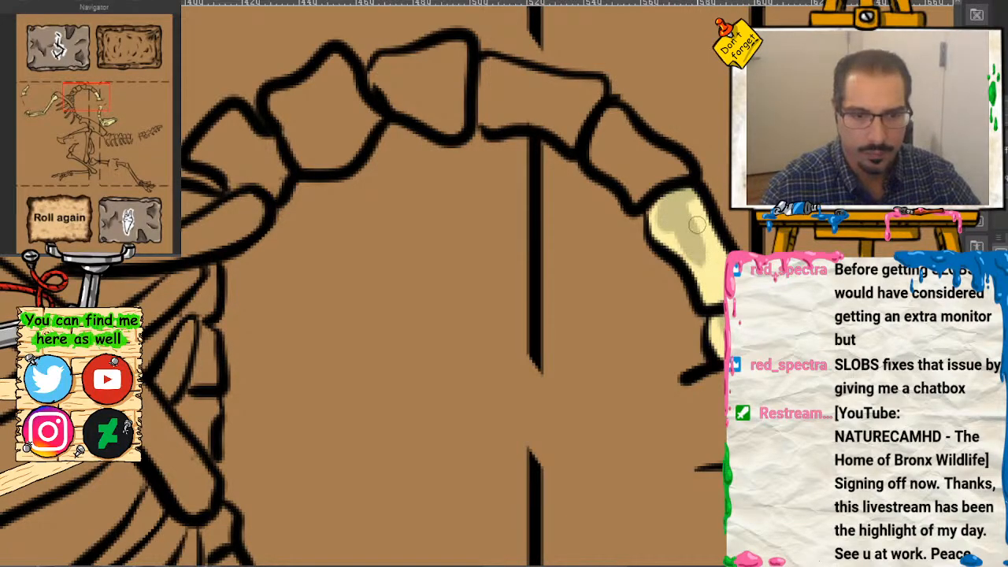
Step: Fill the remaining arched neck vertebrae, the pointed bone at their base and the upper back bones behind the shoulder blade with pale cream
mouse_move(626, 136)
left_mouse_down()
mouse_move(594, 118)
mouse_move(622, 179)
mouse_move(657, 157)
mouse_move(657, 181)
mouse_move(682, 166)
left_mouse_up()
mouse_move(606, 82)
left_mouse_down()
mouse_move(524, 77)
mouse_move(478, 61)
mouse_move(482, 115)
mouse_move(528, 96)
mouse_move(520, 86)
mouse_move(577, 108)
left_mouse_up()
mouse_move(464, 47)
left_mouse_down()
mouse_move(381, 69)
mouse_move(423, 122)
mouse_move(454, 120)
mouse_move(462, 88)
mouse_move(425, 69)
mouse_move(450, 82)
mouse_move(441, 94)
mouse_move(456, 72)
left_mouse_up()
mouse_move(351, 93)
left_mouse_down()
mouse_move(336, 67)
mouse_move(276, 104)
mouse_move(311, 116)
mouse_move(299, 154)
mouse_move(333, 161)
mouse_move(351, 98)
mouse_move(325, 86)
mouse_move(268, 155)
mouse_move(235, 119)
mouse_move(208, 140)
mouse_move(228, 180)
mouse_move(264, 185)
mouse_move(252, 204)
mouse_move(198, 207)
mouse_move(190, 192)
mouse_move(187, 218)
mouse_move(241, 208)
left_mouse_up()
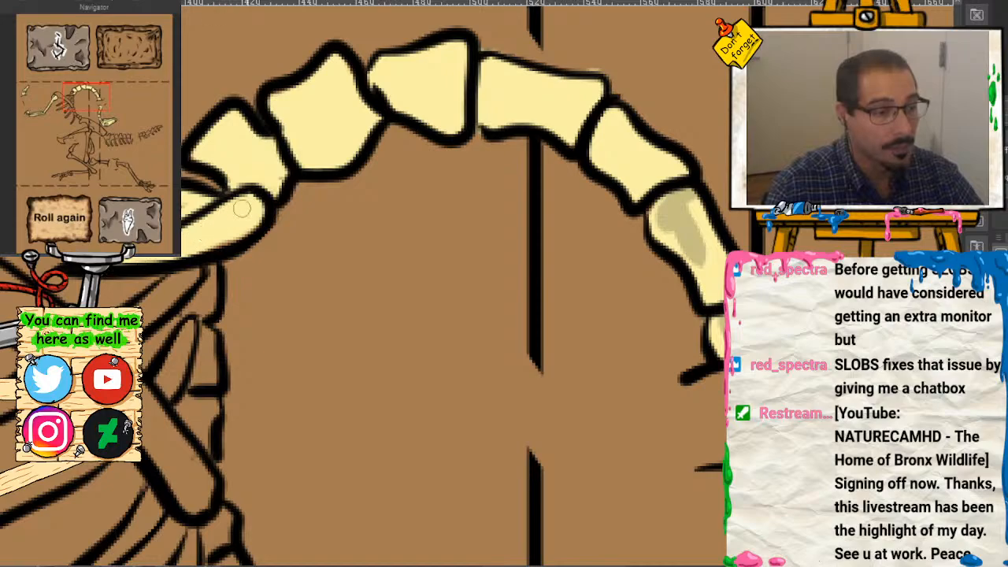
mouse_move(191, 270)
left_mouse_down()
mouse_move(138, 326)
mouse_move(197, 272)
mouse_move(197, 335)
mouse_move(165, 394)
mouse_move(186, 333)
mouse_move(201, 397)
mouse_move(191, 437)
mouse_move(200, 433)
left_mouse_up()
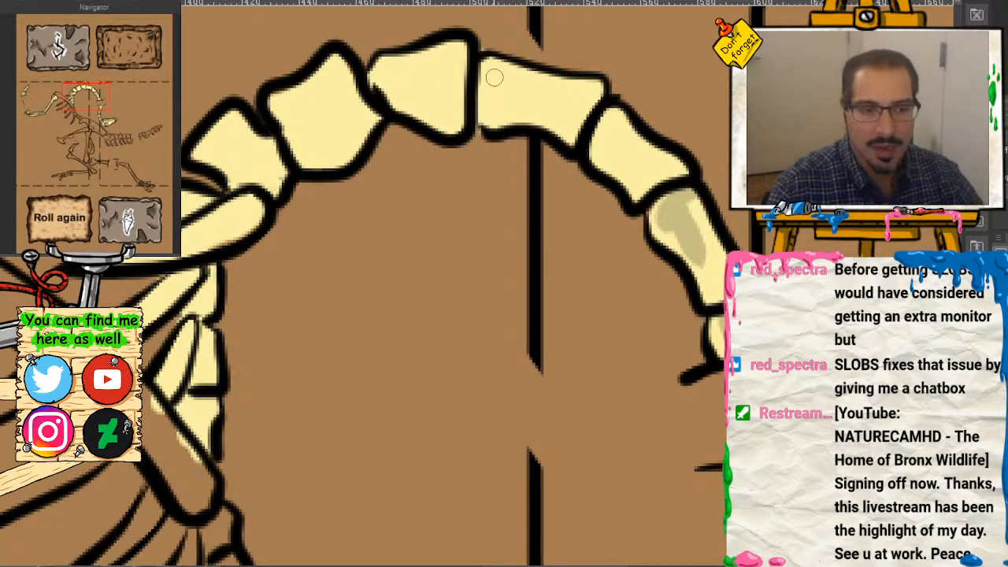
Step: Shade the arched neck vertebrae, the pointed bone at their base and the small upper ribs with beige
mouse_move(494, 76)
left_mouse_down()
mouse_move(490, 105)
mouse_move(537, 100)
mouse_move(492, 115)
left_mouse_up()
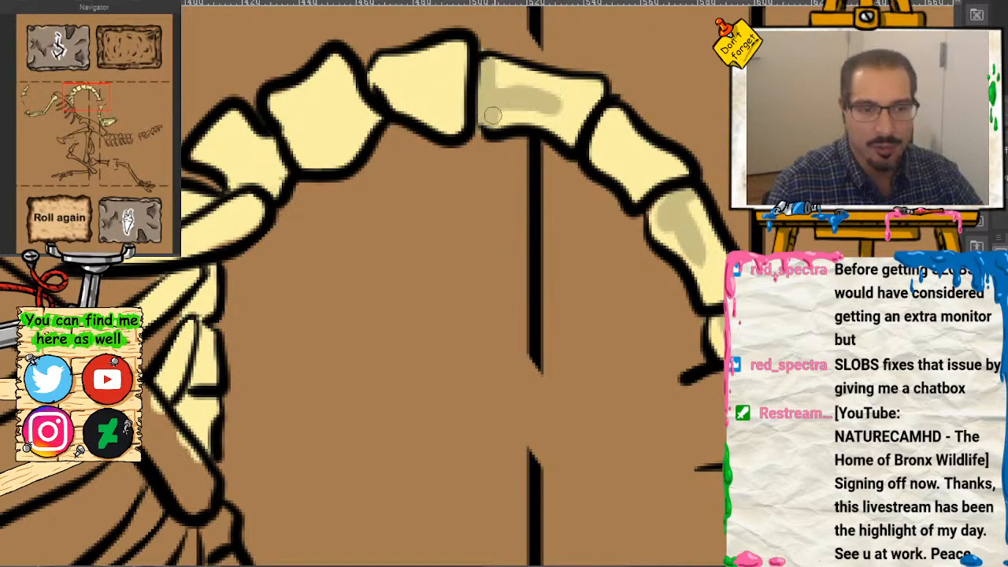
mouse_move(411, 80)
left_mouse_down()
mouse_move(384, 91)
mouse_move(403, 98)
mouse_move(457, 84)
left_mouse_up()
mouse_move(331, 104)
left_mouse_down()
mouse_move(292, 92)
mouse_move(299, 156)
mouse_move(276, 101)
mouse_move(287, 116)
mouse_move(311, 118)
mouse_move(307, 133)
mouse_move(241, 165)
mouse_move(247, 133)
mouse_move(274, 157)
mouse_move(245, 181)
mouse_move(195, 147)
mouse_move(204, 159)
mouse_move(261, 160)
left_mouse_up()
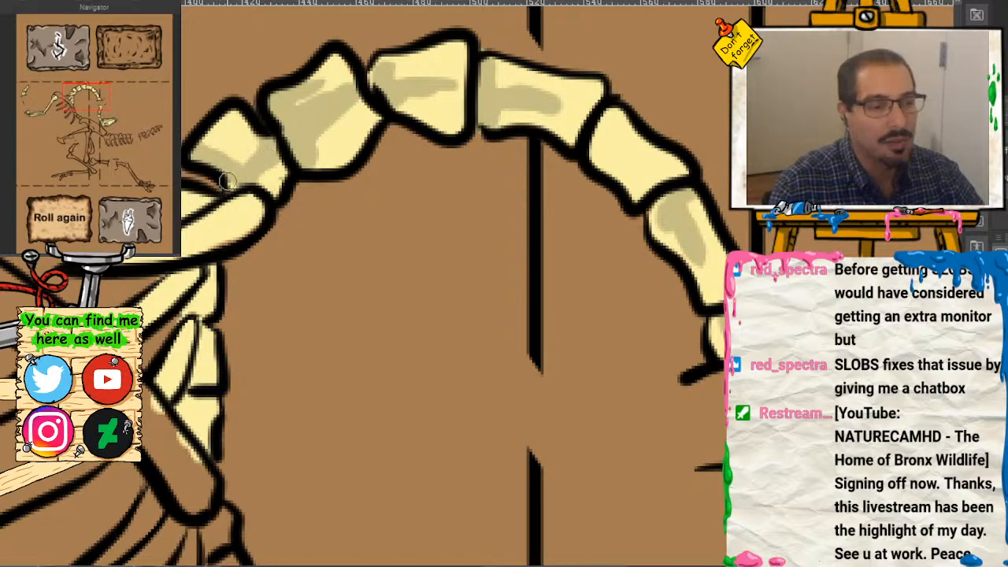
left_click_drag(207, 198, 203, 235)
mouse_move(248, 207)
left_mouse_down()
mouse_move(226, 223)
mouse_move(250, 213)
mouse_move(267, 179)
left_mouse_up()
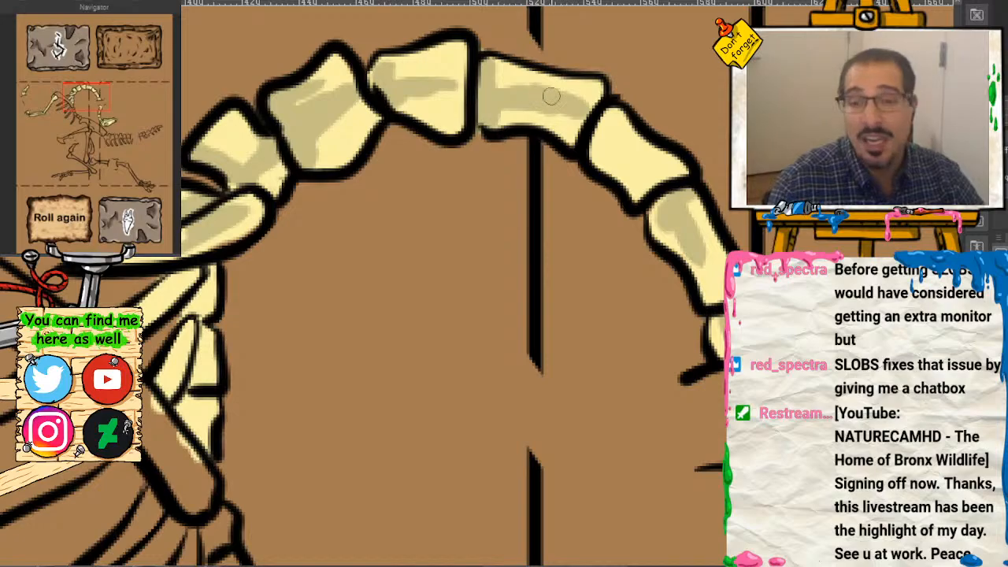
left_click_drag(100, 110, 61, 119)
mouse_move(426, 197)
left_mouse_down()
mouse_move(394, 219)
mouse_move(429, 207)
mouse_move(418, 236)
mouse_move(429, 276)
mouse_move(437, 256)
left_mouse_up()
Step: Paint the shoulder blade and the four ribs extending below it in pale cream
left_click_drag(67, 104, 62, 108)
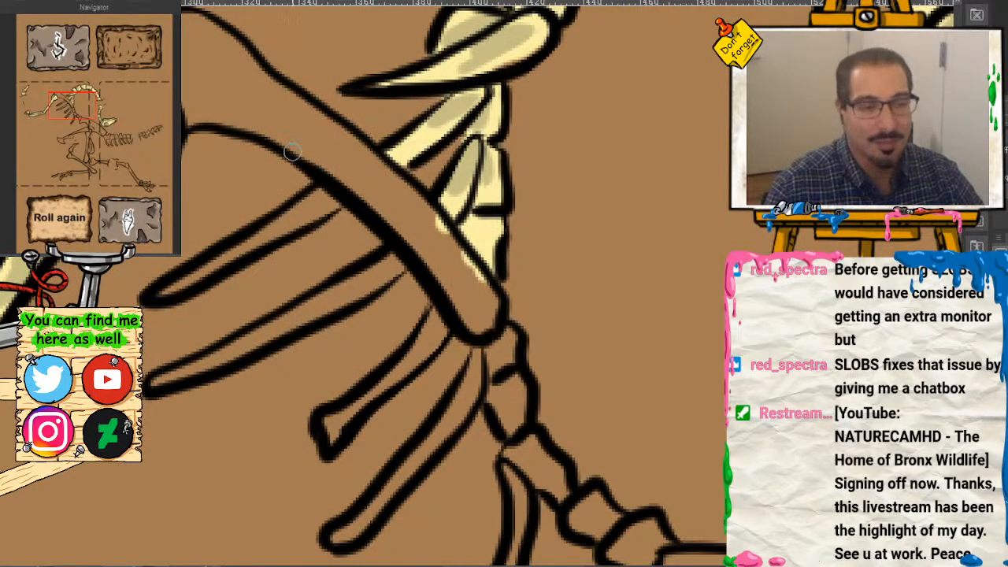
mouse_move(185, 12)
left_mouse_down()
mouse_move(232, 37)
mouse_move(342, 135)
mouse_move(456, 247)
mouse_move(482, 295)
left_mouse_up()
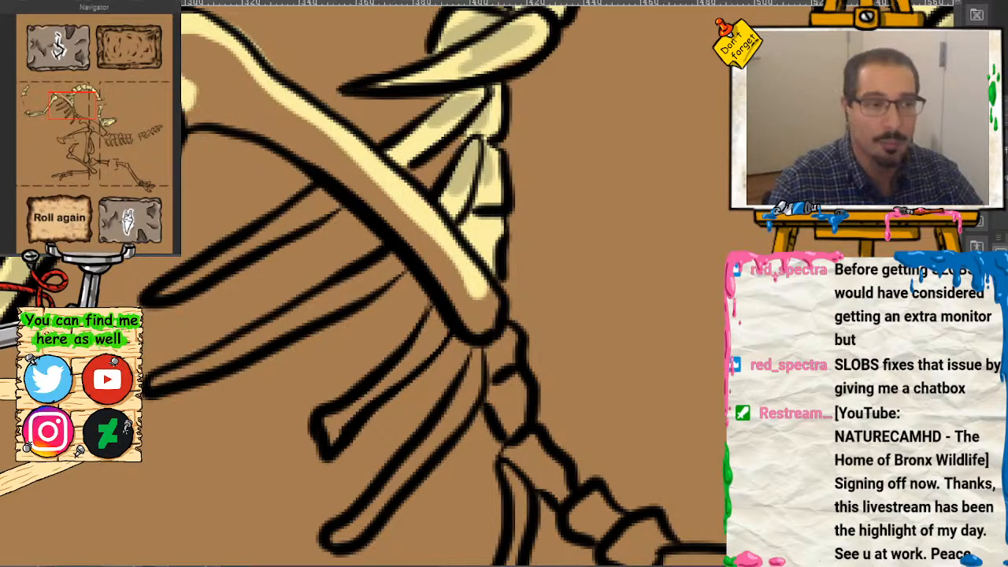
mouse_move(190, 93)
left_mouse_down()
mouse_move(197, 47)
mouse_move(217, 75)
mouse_move(204, 116)
mouse_move(347, 169)
mouse_move(460, 319)
mouse_move(328, 173)
mouse_move(220, 79)
mouse_move(272, 107)
mouse_move(264, 67)
mouse_move(472, 299)
mouse_move(354, 135)
mouse_move(348, 92)
mouse_move(228, 27)
mouse_move(260, 47)
left_mouse_up()
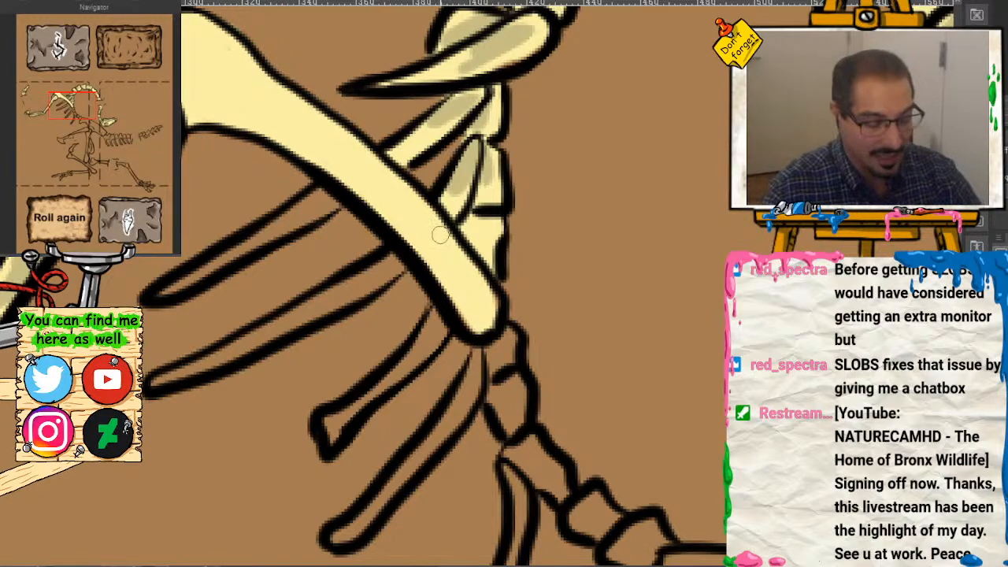
mouse_move(301, 199)
left_mouse_down()
mouse_move(164, 285)
mouse_move(233, 259)
mouse_move(322, 205)
mouse_move(242, 247)
left_mouse_up()
mouse_move(419, 266)
left_mouse_down()
mouse_move(190, 374)
mouse_move(153, 384)
mouse_move(403, 258)
left_mouse_up()
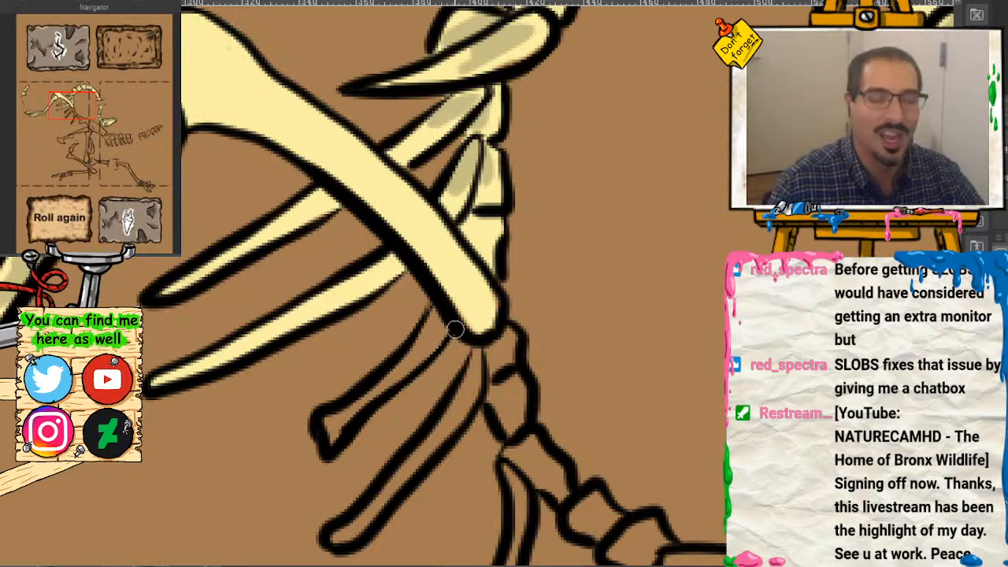
mouse_move(443, 315)
left_mouse_down()
mouse_move(327, 429)
mouse_move(423, 331)
mouse_move(474, 366)
mouse_move(443, 352)
mouse_move(453, 343)
mouse_move(431, 431)
mouse_move(340, 537)
mouse_move(386, 484)
left_mouse_up()
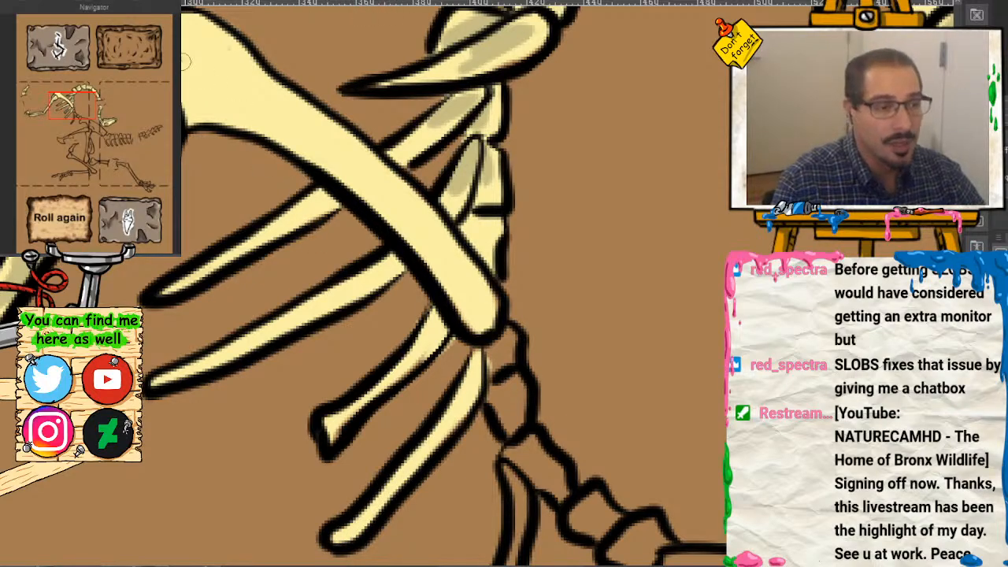
Step: Add beige shading along the upper half of the shoulder blade and on the upper ends of the first three ribs below it
mouse_move(186, 63)
left_mouse_down()
mouse_move(217, 104)
mouse_move(285, 119)
mouse_move(307, 137)
left_mouse_up()
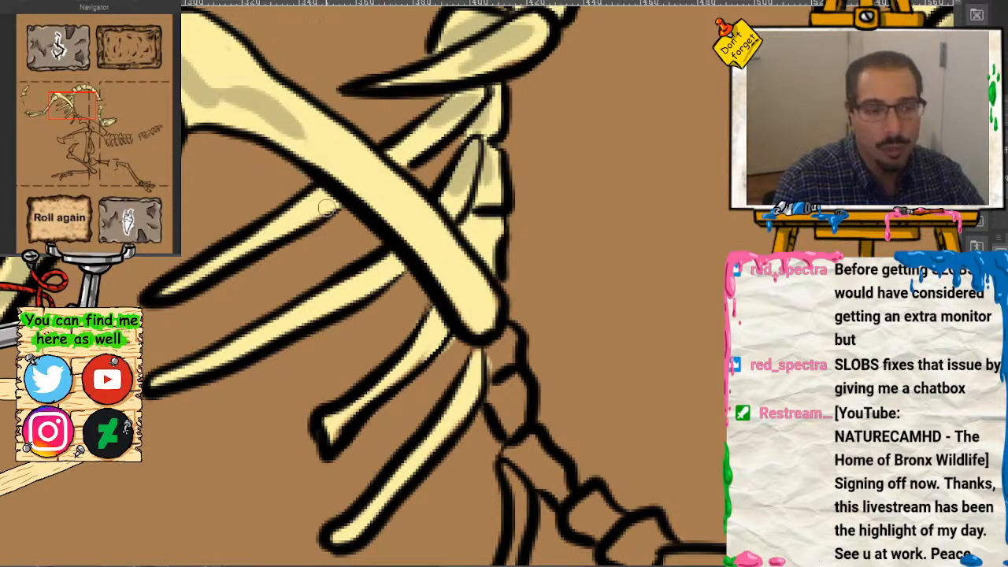
mouse_move(327, 206)
left_mouse_down()
mouse_move(303, 219)
mouse_move(307, 230)
left_mouse_up()
left_click_drag(394, 266, 252, 347)
left_click_drag(432, 347, 439, 323)
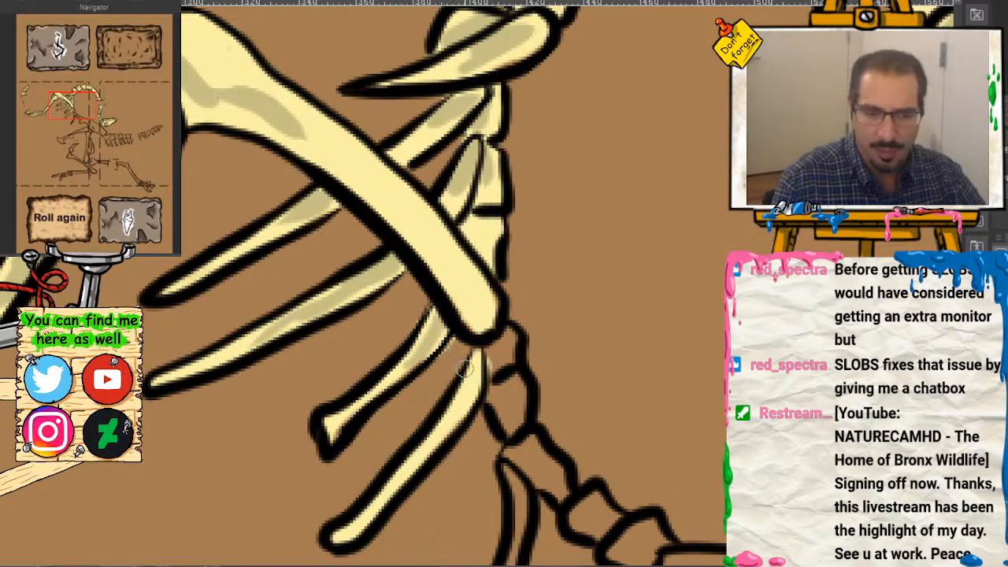
left_click_drag(292, 126, 347, 157)
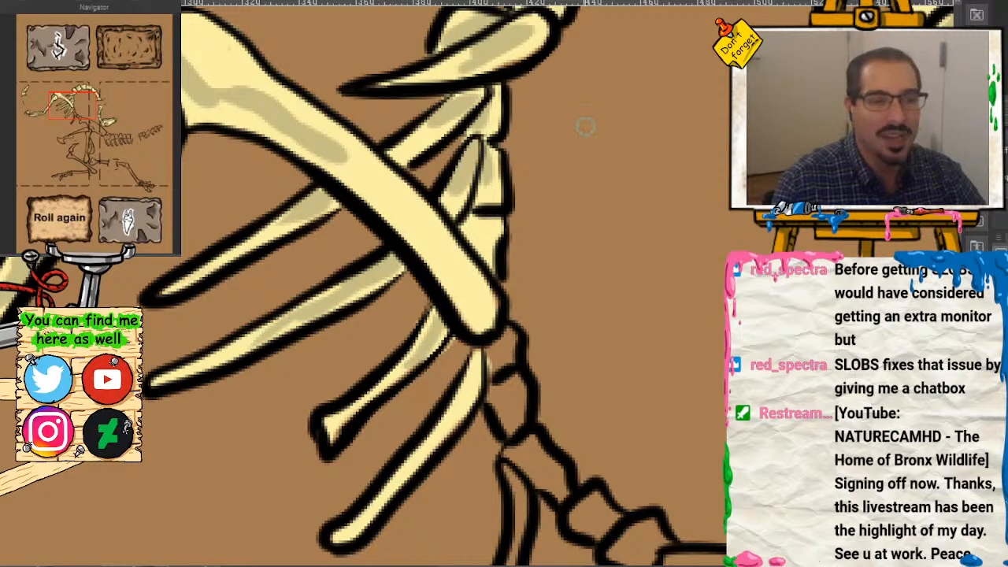
left_click_drag(69, 104, 87, 117)
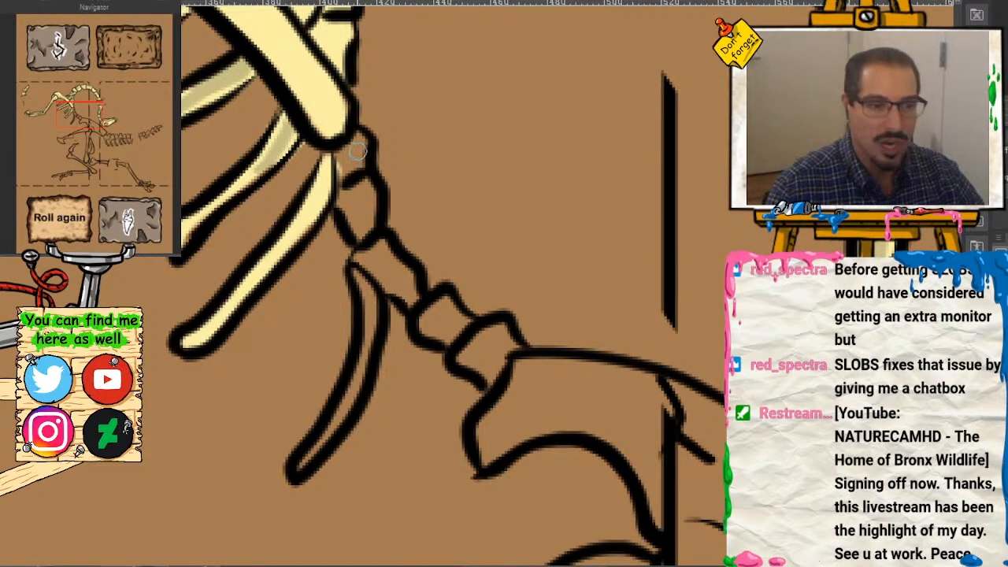
Step: Paint the lower back vertebrae and the thin last rib below them pale cream, and shade them with beige
mouse_move(366, 154)
left_mouse_down()
mouse_move(346, 177)
mouse_move(369, 252)
mouse_move(371, 241)
mouse_move(398, 285)
mouse_move(441, 330)
mouse_move(451, 318)
mouse_move(482, 362)
mouse_move(497, 336)
left_mouse_up()
mouse_move(372, 278)
left_mouse_down()
mouse_move(364, 362)
mouse_move(330, 432)
mouse_move(294, 466)
mouse_move(348, 327)
left_mouse_up()
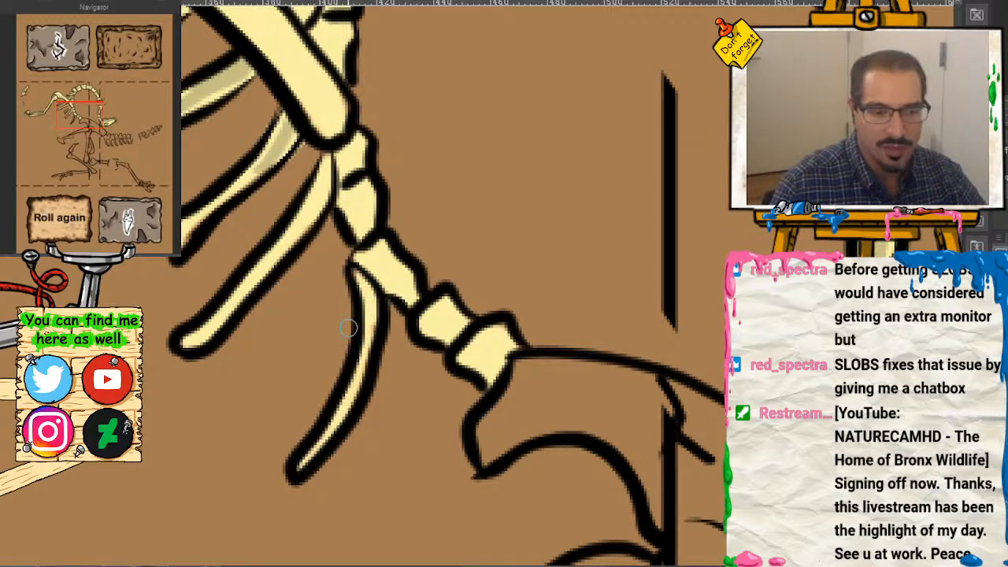
mouse_move(356, 272)
left_mouse_down()
mouse_move(362, 307)
mouse_move(385, 260)
mouse_move(354, 151)
mouse_move(329, 158)
mouse_move(327, 189)
left_mouse_up()
mouse_move(463, 319)
left_mouse_down()
mouse_move(450, 333)
mouse_move(504, 343)
mouse_move(499, 378)
left_mouse_up()
Step: Fill the large hip bone at the end of the lower back vertebrae with pale cream, cleaning up its upper edge
left_click_drag(98, 122, 99, 130)
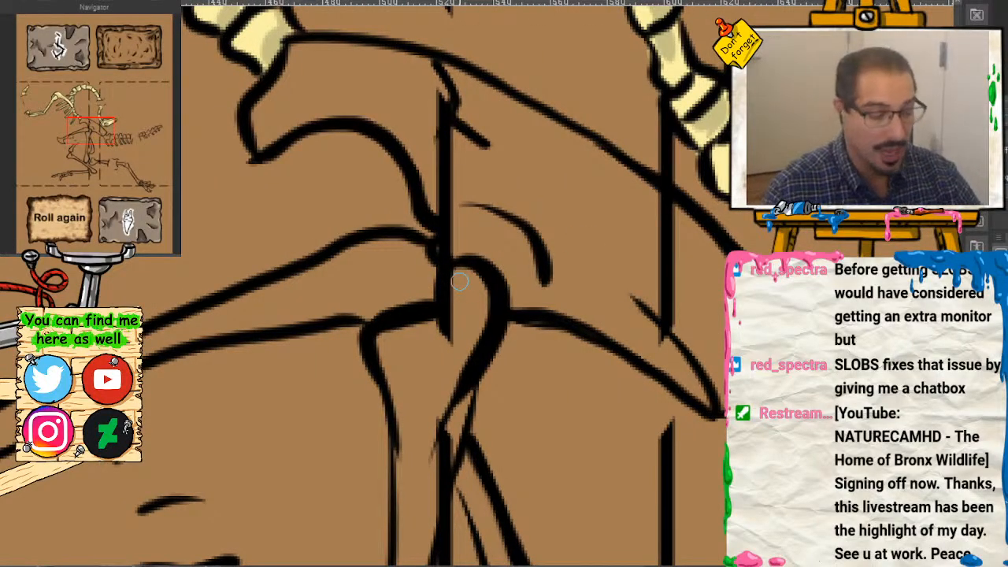
mouse_move(281, 76)
left_mouse_down()
mouse_move(256, 138)
mouse_move(318, 110)
mouse_move(366, 113)
mouse_move(431, 198)
mouse_move(342, 56)
mouse_move(291, 52)
mouse_move(425, 69)
mouse_move(502, 99)
mouse_move(677, 206)
mouse_move(718, 267)
left_mouse_up()
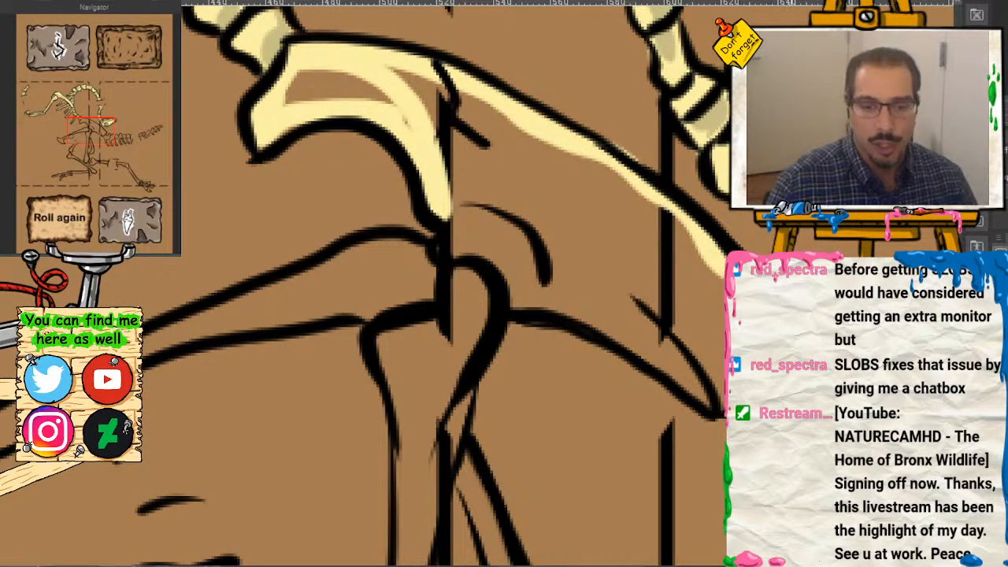
mouse_move(726, 408)
left_mouse_down()
mouse_move(575, 319)
mouse_move(509, 300)
mouse_move(443, 240)
mouse_move(428, 136)
mouse_move(403, 97)
mouse_move(284, 96)
left_mouse_up()
mouse_move(390, 91)
left_mouse_down()
mouse_move(318, 87)
mouse_move(388, 77)
mouse_move(452, 100)
mouse_move(529, 148)
mouse_move(423, 91)
left_mouse_up()
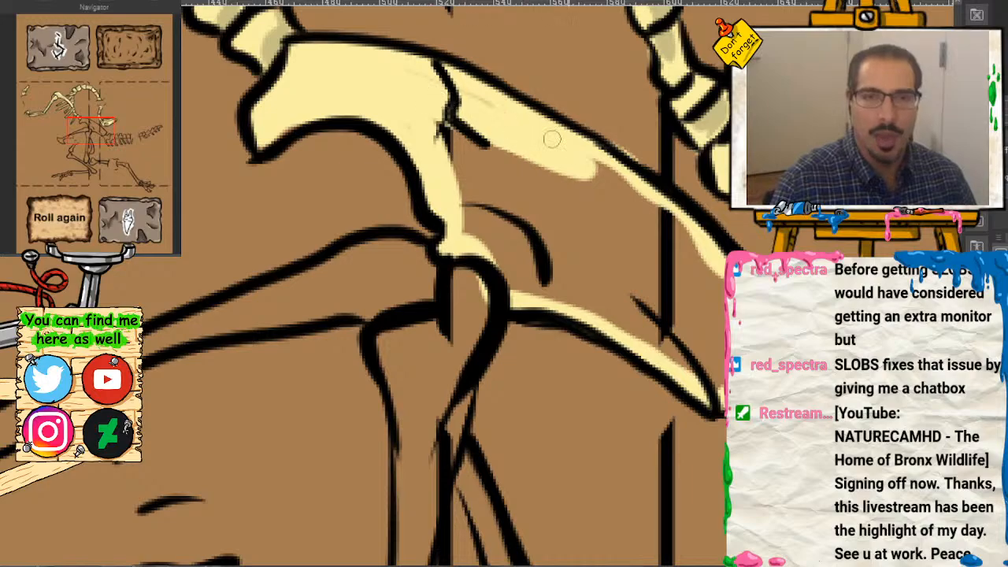
mouse_move(551, 140)
left_mouse_down()
mouse_move(649, 192)
mouse_move(630, 178)
mouse_move(692, 274)
mouse_move(716, 355)
left_mouse_up()
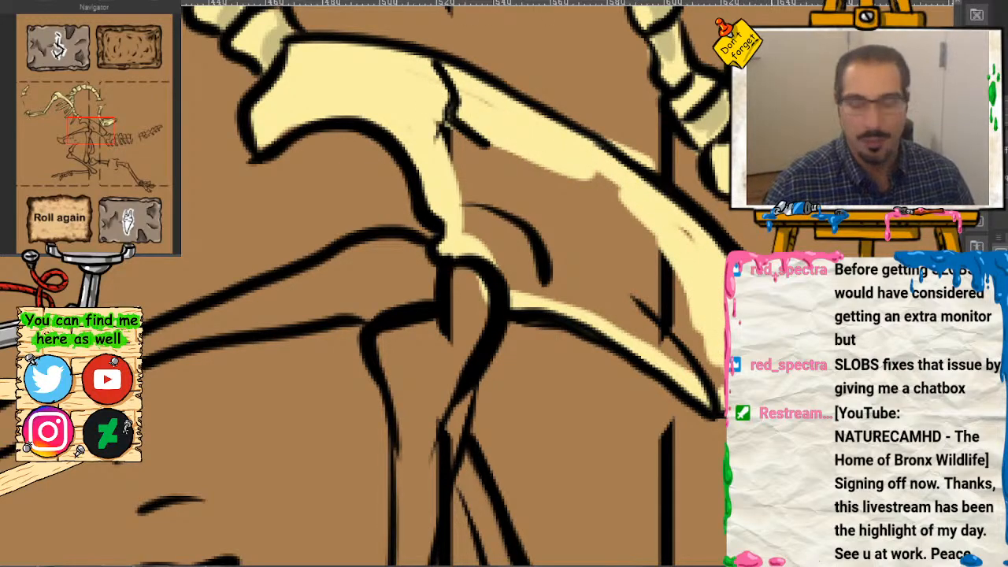
mouse_move(470, 102)
left_mouse_down()
mouse_move(490, 143)
mouse_move(426, 95)
mouse_move(500, 277)
mouse_move(530, 301)
mouse_move(560, 204)
mouse_move(566, 220)
mouse_move(588, 190)
mouse_move(613, 251)
mouse_move(648, 283)
mouse_move(647, 261)
mouse_move(687, 323)
mouse_move(646, 300)
mouse_move(625, 308)
mouse_move(718, 386)
left_mouse_up()
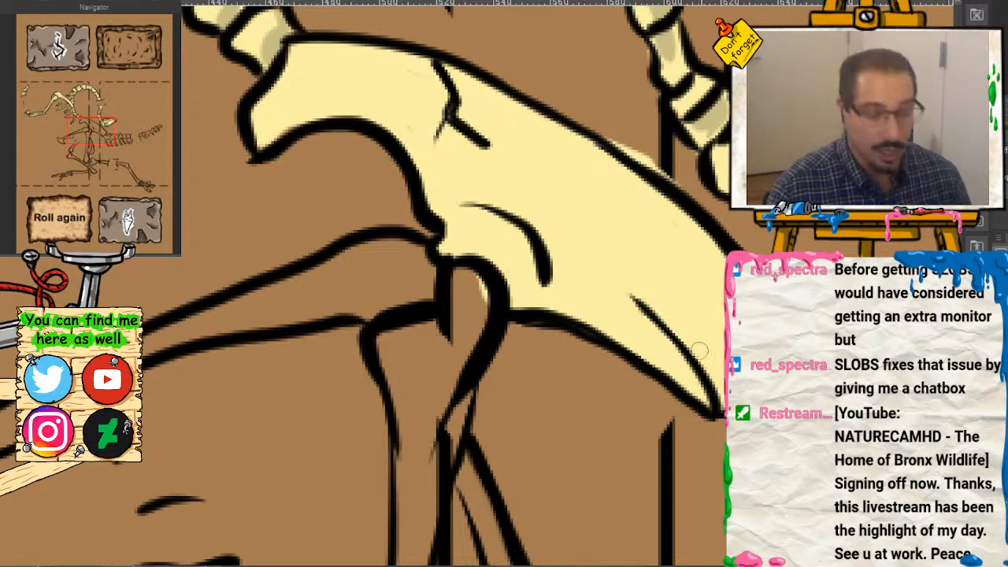
left_click_drag(660, 166, 602, 135)
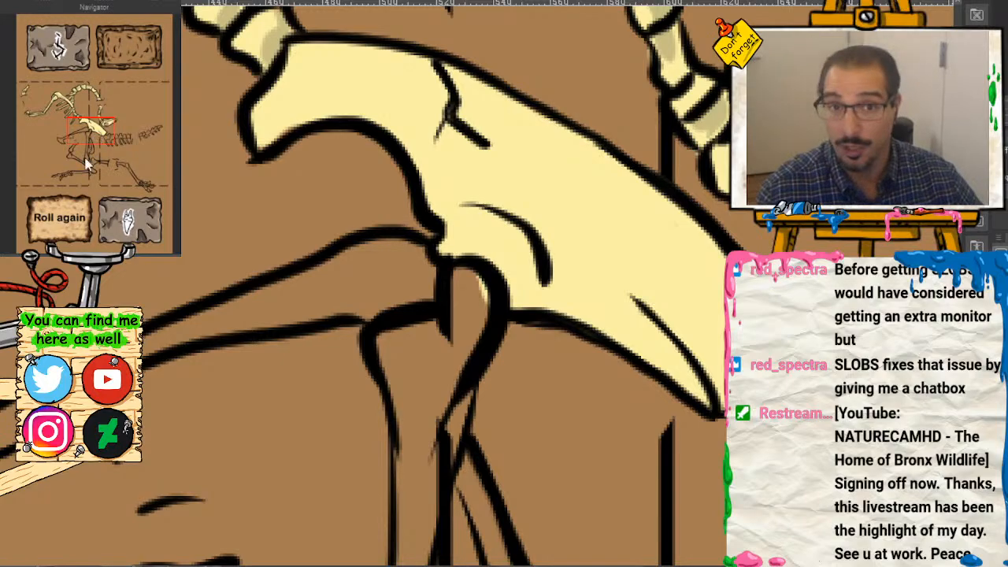
Step: Shade the hip bone with beige at its crack, around the curved socket line, along the lower rear ridge and near its front end
mouse_move(622, 130)
left_mouse_down()
mouse_move(618, 223)
mouse_move(632, 239)
left_mouse_up()
mouse_move(448, 173)
left_mouse_down()
mouse_move(443, 251)
mouse_move(454, 242)
mouse_move(471, 266)
left_mouse_up()
mouse_move(456, 319)
left_mouse_down()
mouse_move(488, 344)
mouse_move(519, 404)
mouse_move(502, 359)
mouse_move(466, 342)
mouse_move(455, 349)
mouse_move(493, 353)
mouse_move(510, 385)
mouse_move(474, 347)
mouse_move(510, 389)
left_mouse_up()
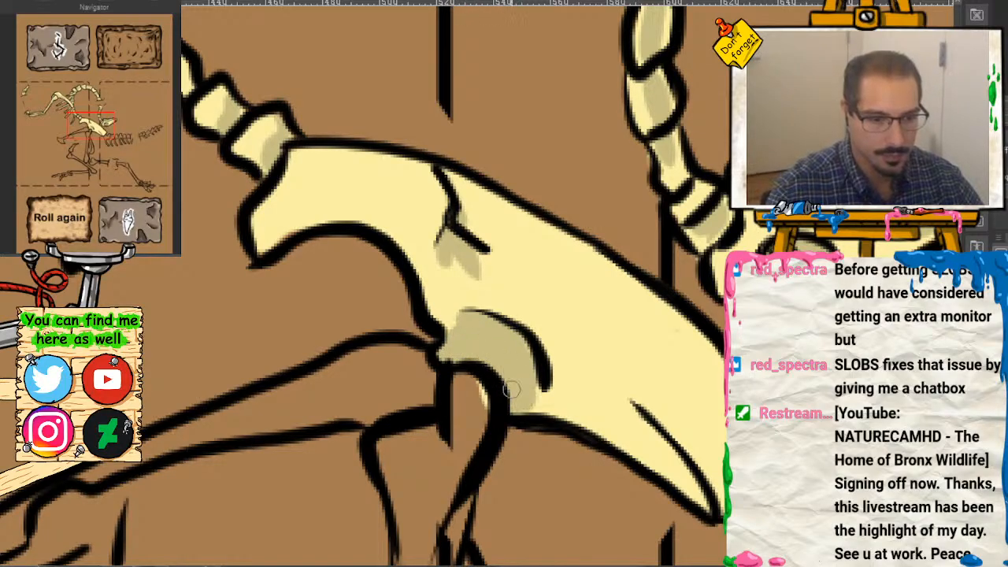
mouse_move(626, 410)
left_mouse_down()
mouse_move(692, 492)
mouse_move(597, 365)
left_mouse_up()
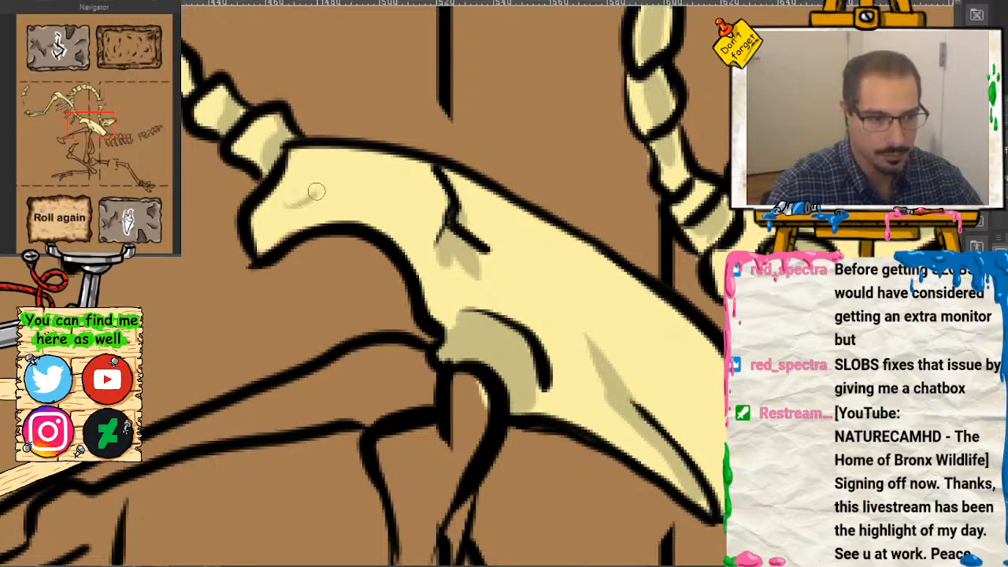
left_click_drag(315, 191, 362, 213)
left_click_drag(572, 298, 595, 348)
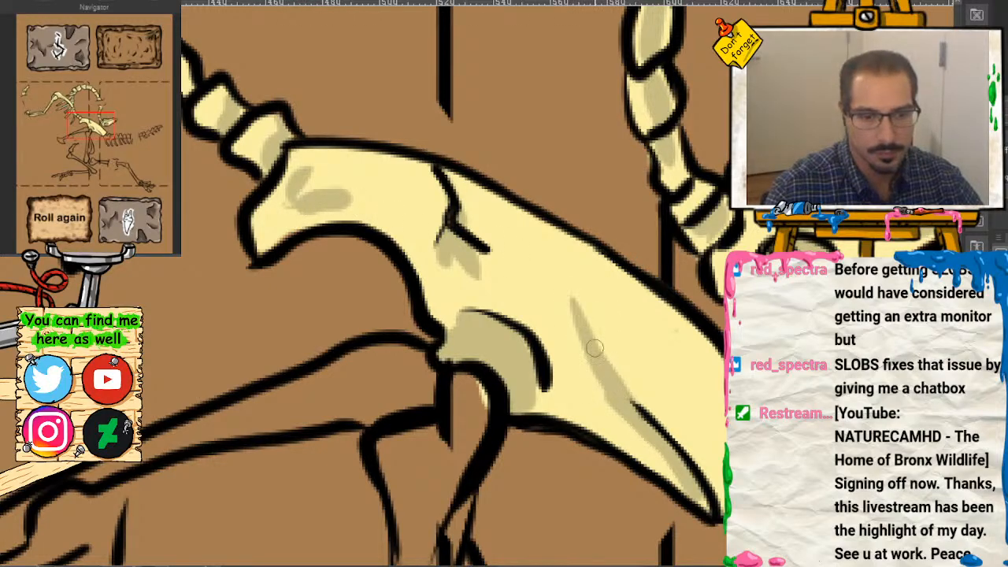
Step: Paint the long bone extending forward from the hip and its boot-shaped end pale cream, with beige shading at both ends
mouse_move(102, 139)
left_mouse_down()
mouse_move(98, 119)
mouse_move(88, 134)
left_mouse_up()
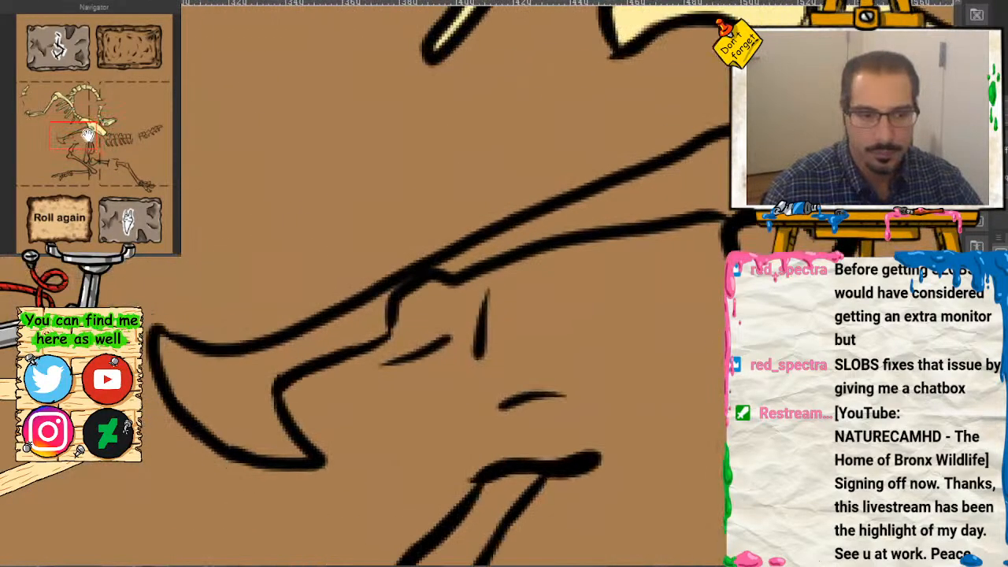
mouse_move(726, 148)
left_mouse_down()
mouse_move(638, 194)
mouse_move(438, 266)
mouse_move(646, 194)
mouse_move(496, 238)
mouse_move(703, 210)
mouse_move(685, 194)
mouse_move(720, 175)
left_mouse_up()
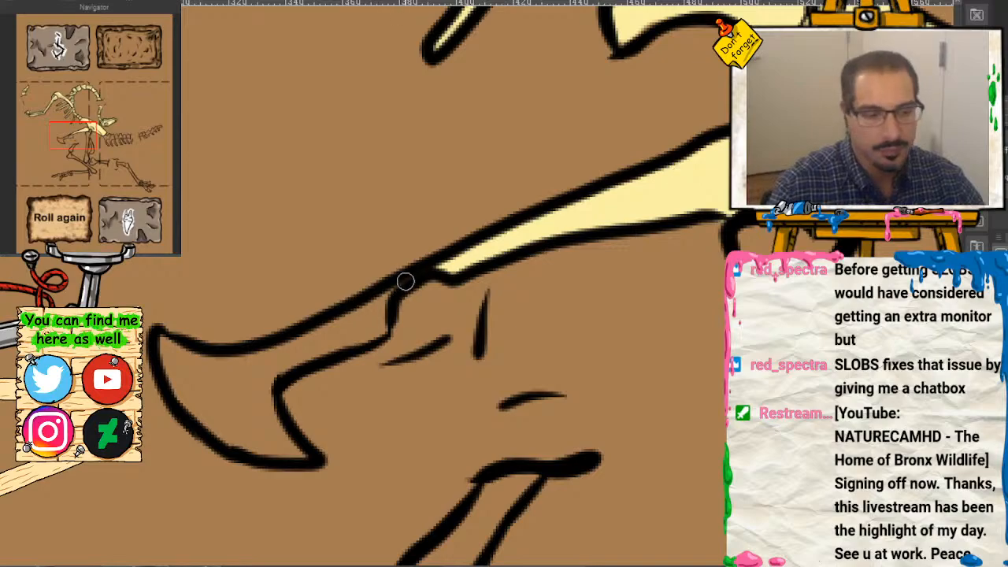
mouse_move(405, 282)
left_mouse_down()
mouse_move(382, 299)
mouse_move(375, 324)
mouse_move(379, 302)
mouse_move(278, 358)
mouse_move(188, 367)
mouse_move(162, 342)
mouse_move(223, 364)
mouse_move(381, 324)
mouse_move(264, 384)
mouse_move(296, 453)
mouse_move(211, 434)
mouse_move(166, 364)
mouse_move(227, 396)
left_mouse_up()
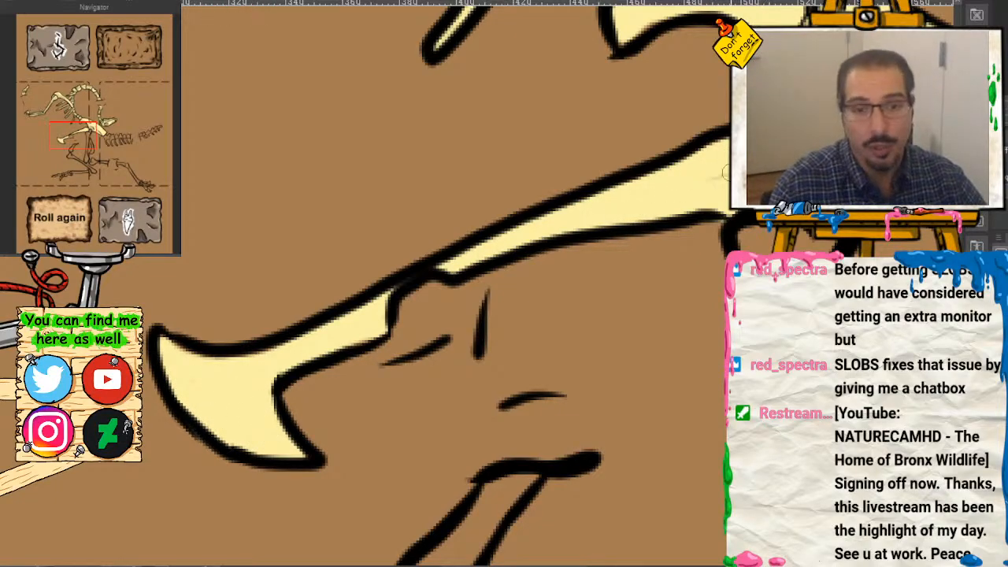
left_click_drag(725, 172, 669, 195)
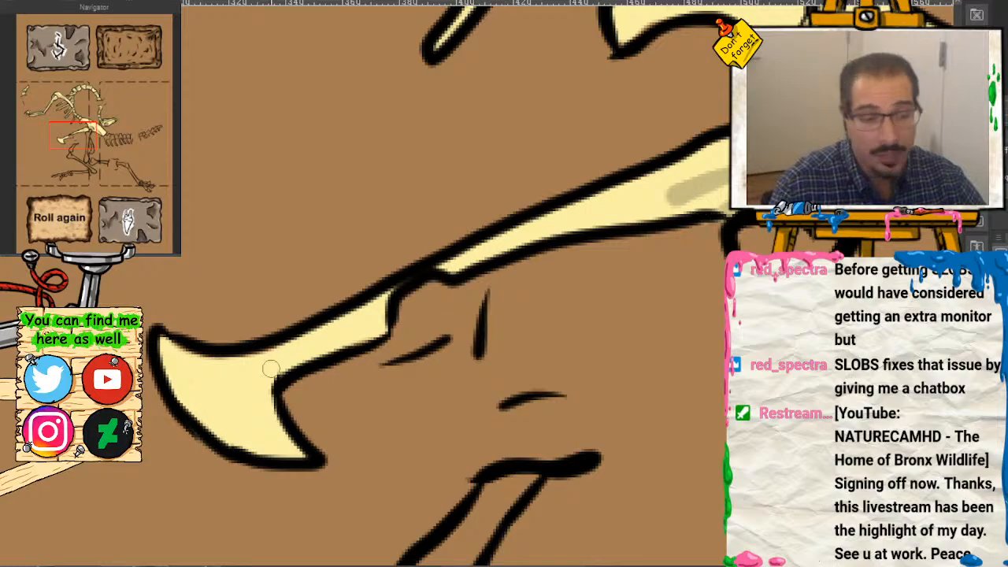
mouse_move(243, 386)
left_mouse_down()
mouse_move(260, 432)
mouse_move(230, 389)
left_mouse_up()
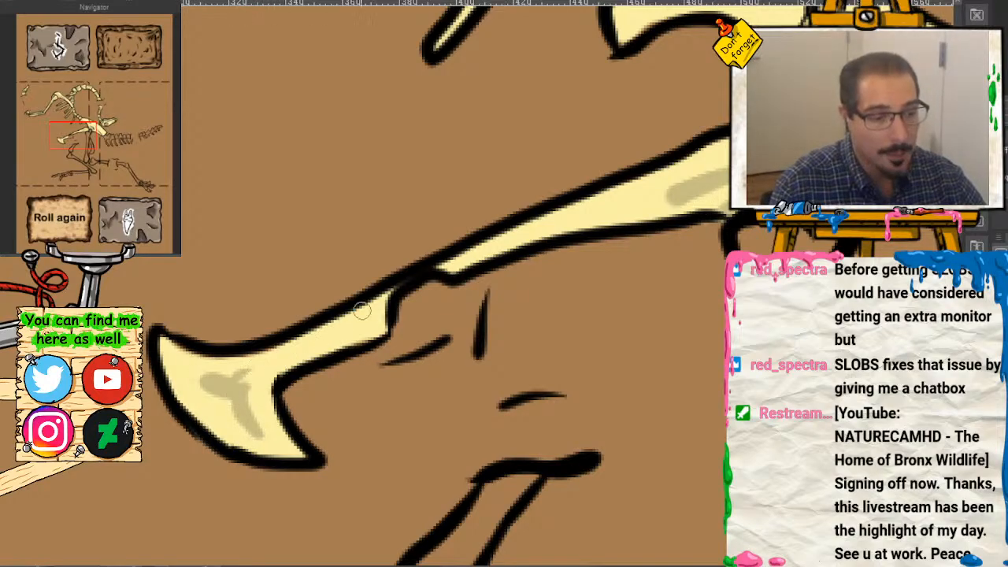
Step: Paint the curved narrow bone behind the thigh bone pale cream and shade its upper length with beige
left_click_drag(88, 140, 99, 149)
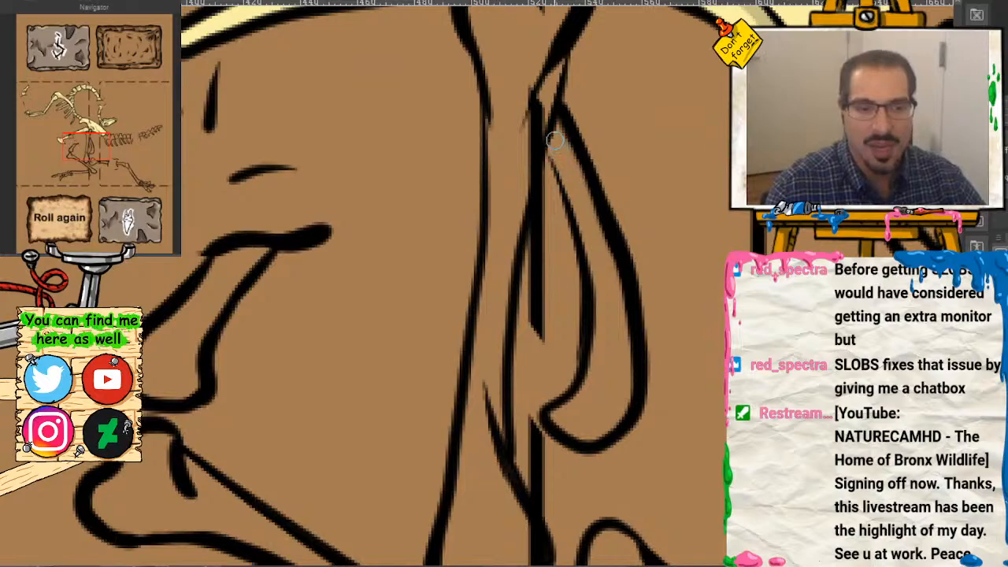
mouse_move(554, 139)
left_mouse_down()
mouse_move(579, 200)
mouse_move(549, 133)
mouse_move(570, 172)
mouse_move(599, 337)
mouse_move(561, 420)
mouse_move(583, 425)
mouse_move(617, 334)
mouse_move(611, 273)
mouse_move(613, 356)
mouse_move(577, 435)
mouse_move(622, 379)
left_mouse_up()
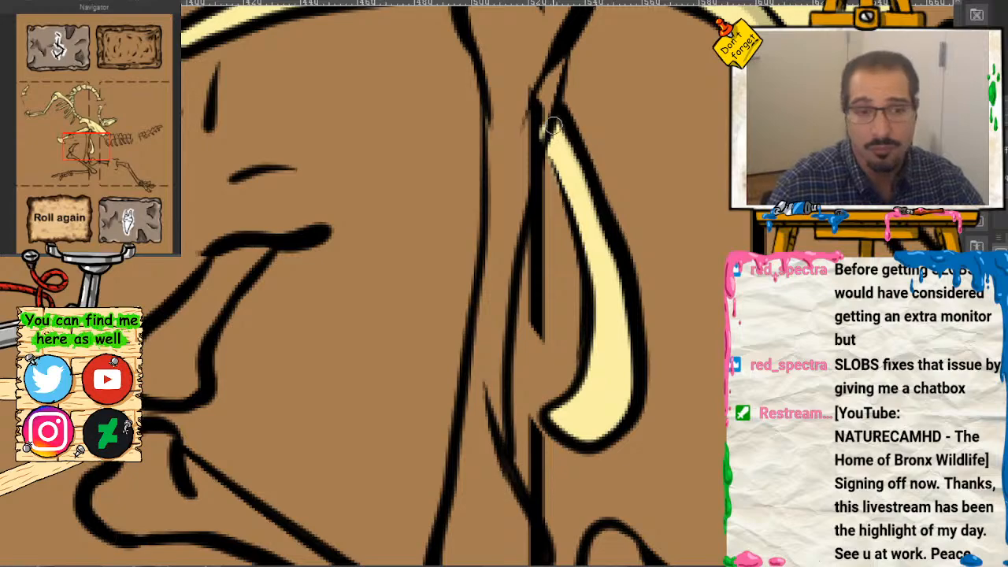
mouse_move(549, 122)
left_mouse_down()
mouse_move(566, 153)
mouse_move(543, 108)
mouse_move(576, 199)
mouse_move(539, 84)
mouse_move(598, 273)
mouse_move(604, 350)
left_mouse_up()
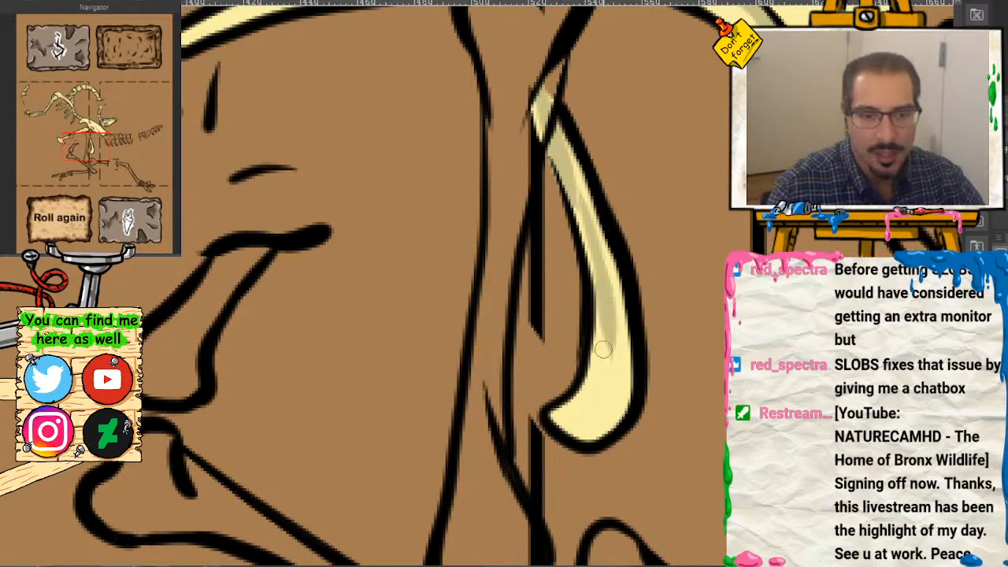
Step: Fill the vertical thigh bone with pale cream from the hip joint to the knee, and add beige shading down its length
left_click_drag(87, 153, 88, 148)
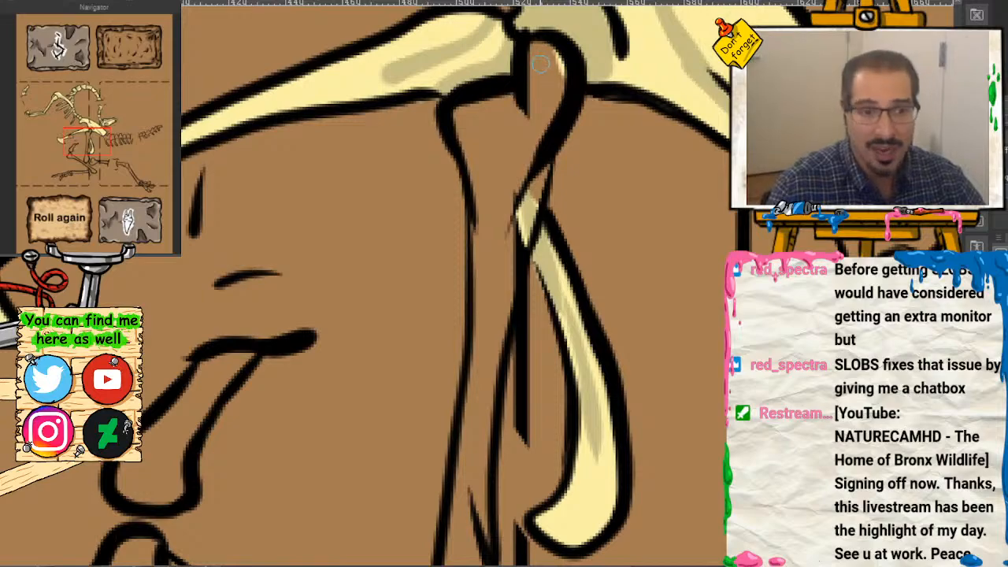
mouse_move(541, 64)
left_mouse_down()
mouse_move(538, 94)
mouse_move(543, 58)
mouse_move(533, 48)
mouse_move(524, 78)
mouse_move(545, 92)
mouse_move(548, 126)
mouse_move(544, 81)
mouse_move(530, 112)
mouse_move(461, 112)
mouse_move(487, 193)
mouse_move(485, 230)
mouse_move(498, 196)
mouse_move(489, 252)
mouse_move(502, 228)
mouse_move(506, 265)
mouse_move(514, 176)
mouse_move(499, 297)
mouse_move(525, 177)
mouse_move(539, 163)
mouse_move(484, 243)
mouse_move(483, 209)
mouse_move(486, 296)
left_mouse_up()
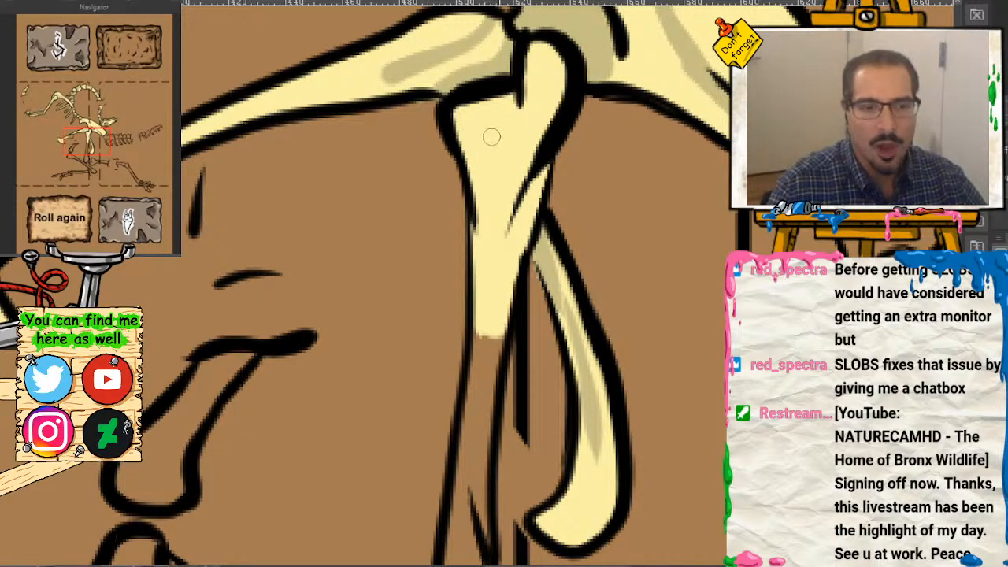
mouse_move(510, 105)
left_mouse_down()
mouse_move(496, 195)
mouse_move(523, 194)
mouse_move(535, 181)
mouse_move(483, 317)
left_mouse_up()
left_click_drag(74, 165, 93, 155)
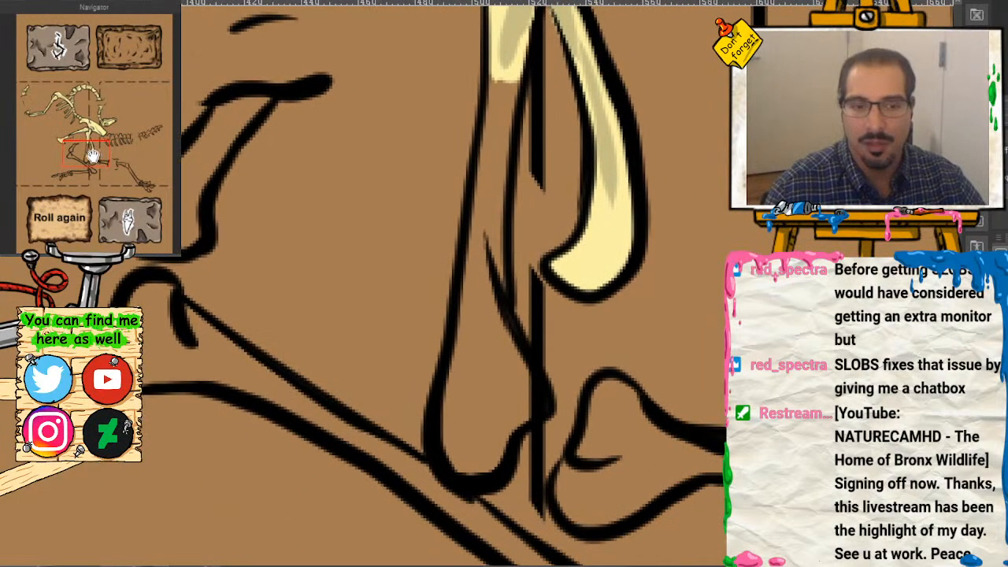
mouse_move(505, 73)
left_mouse_down()
mouse_move(486, 302)
mouse_move(529, 398)
mouse_move(507, 451)
mouse_move(463, 465)
mouse_move(458, 415)
mouse_move(487, 141)
mouse_move(451, 430)
mouse_move(446, 415)
mouse_move(481, 355)
mouse_move(495, 375)
left_mouse_up()
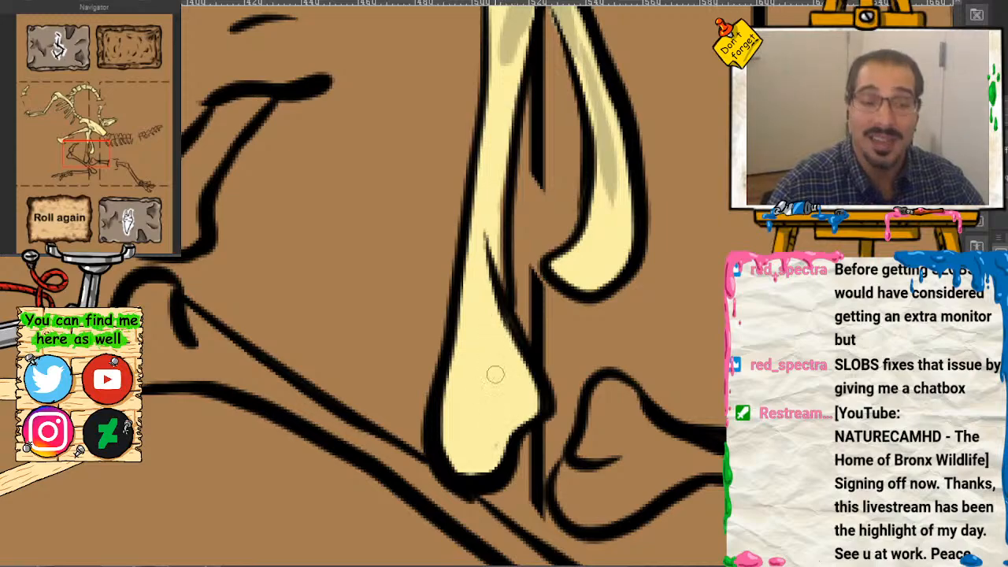
left_click_drag(500, 193, 494, 270)
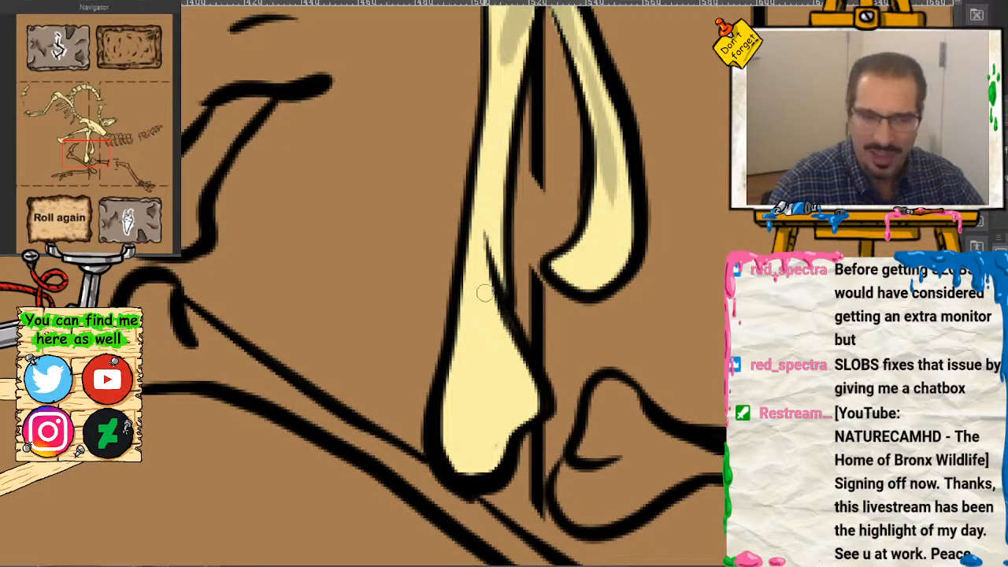
mouse_move(493, 165)
left_mouse_down()
mouse_move(478, 315)
mouse_move(487, 388)
mouse_move(473, 425)
left_mouse_up()
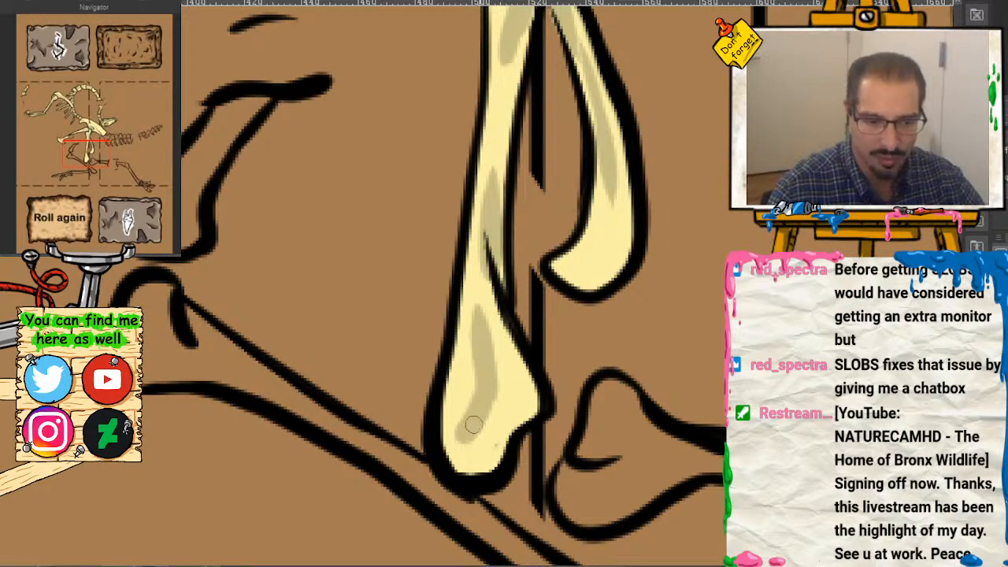
Step: Paint the slanted bone in front of the thigh bone pale cream and add a beige shading stroke down it
mouse_move(264, 99)
left_mouse_down()
mouse_move(219, 126)
mouse_move(182, 169)
left_mouse_up()
mouse_move(187, 237)
left_mouse_down()
mouse_move(205, 147)
mouse_move(259, 97)
mouse_move(191, 224)
left_mouse_up()
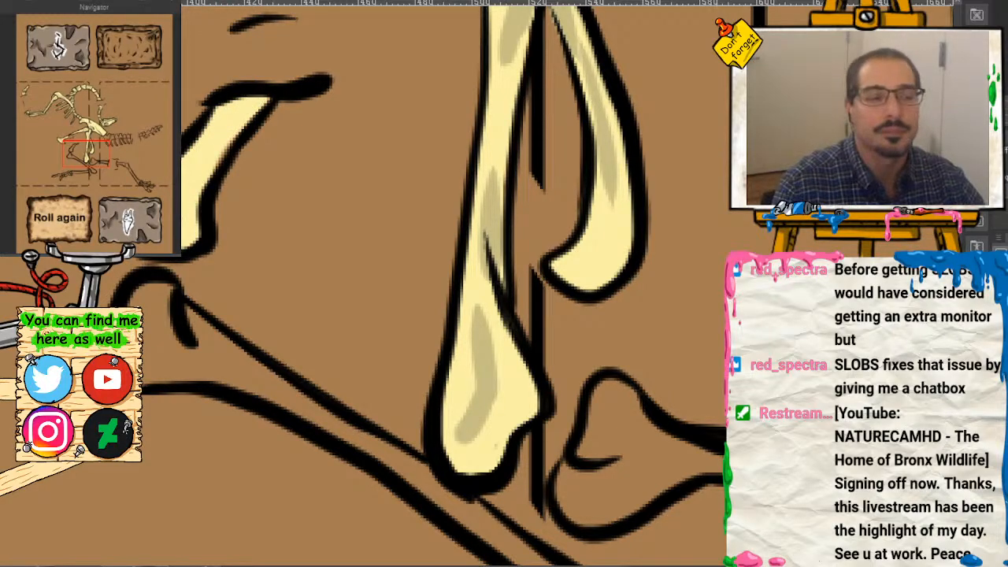
left_click_drag(225, 109, 187, 177)
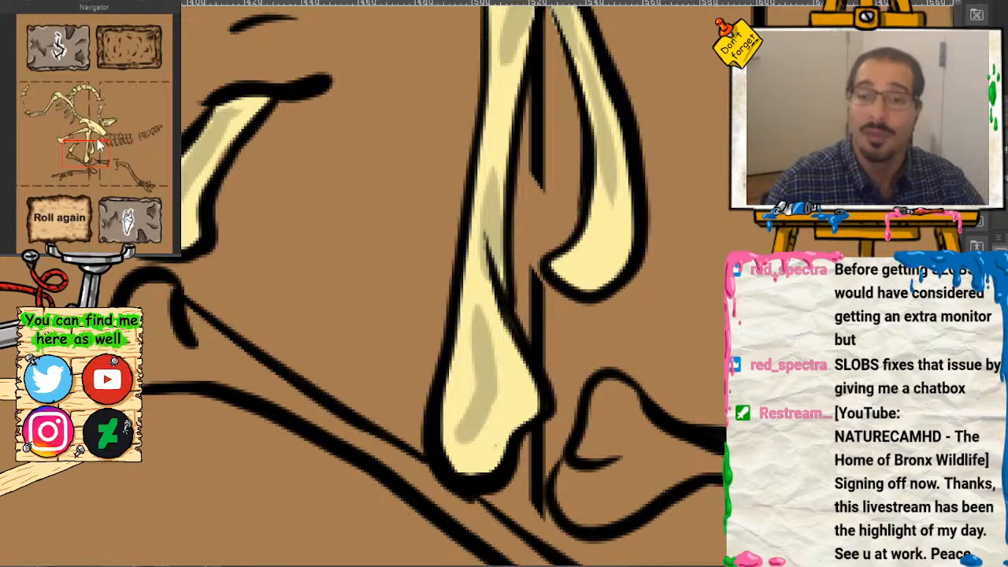
Step: Paint the horizontal leg bone behind the knee pale cream, and shade its broken end, knobbed head and shaft crease with beige
mouse_move(99, 146)
left_mouse_down()
mouse_move(101, 174)
mouse_move(109, 166)
left_mouse_up()
mouse_move(721, 234)
left_mouse_down()
mouse_move(575, 239)
mouse_move(713, 234)
mouse_move(510, 220)
mouse_move(403, 165)
mouse_move(384, 178)
mouse_move(382, 213)
mouse_move(360, 253)
mouse_move(407, 263)
mouse_move(474, 237)
mouse_move(395, 225)
mouse_move(373, 237)
mouse_move(397, 202)
mouse_move(379, 211)
mouse_move(367, 248)
mouse_move(422, 223)
mouse_move(415, 210)
mouse_move(446, 234)
mouse_move(408, 248)
mouse_move(563, 254)
left_mouse_up()
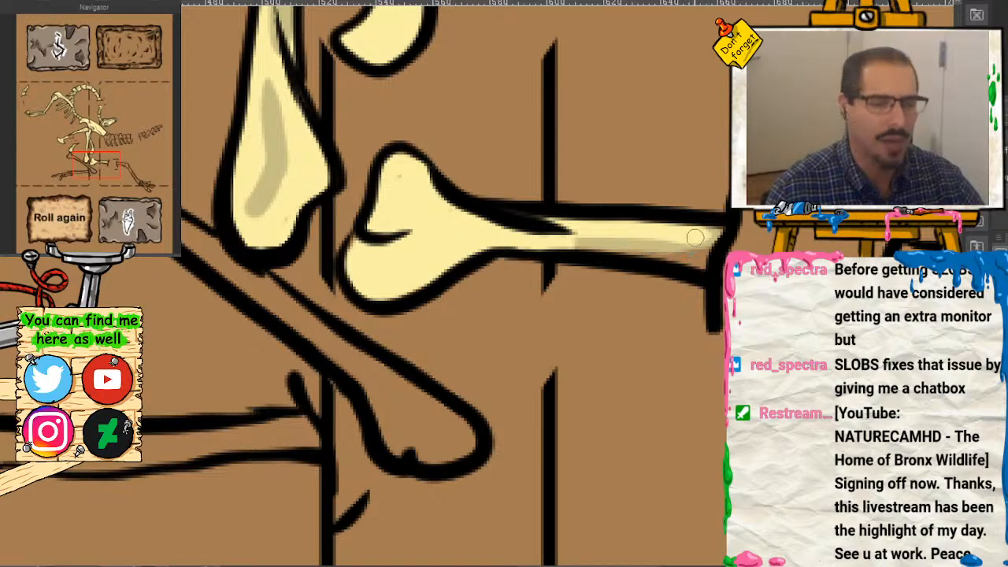
mouse_move(694, 238)
left_mouse_down()
mouse_move(689, 252)
mouse_move(568, 244)
left_mouse_up()
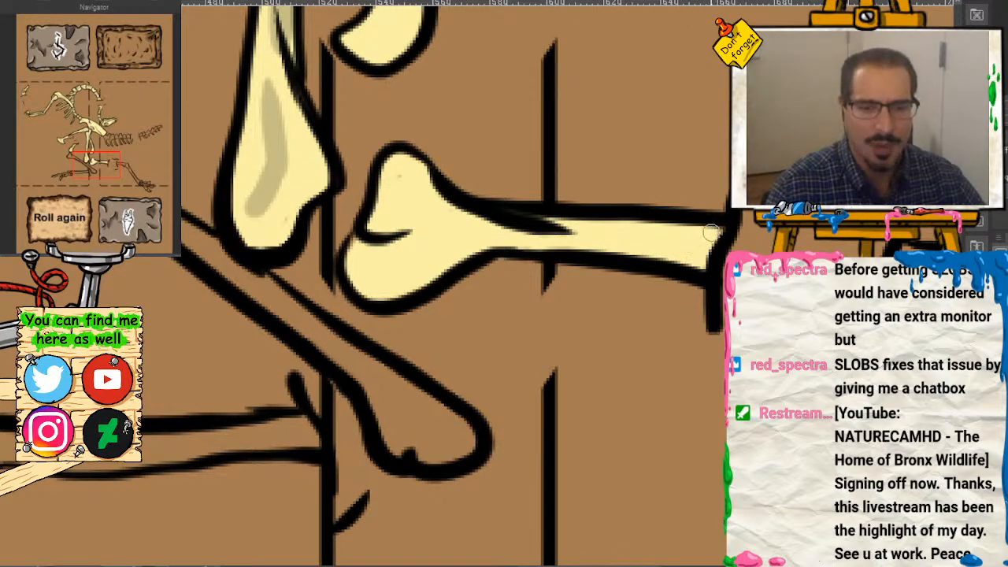
left_click_drag(711, 232, 694, 244)
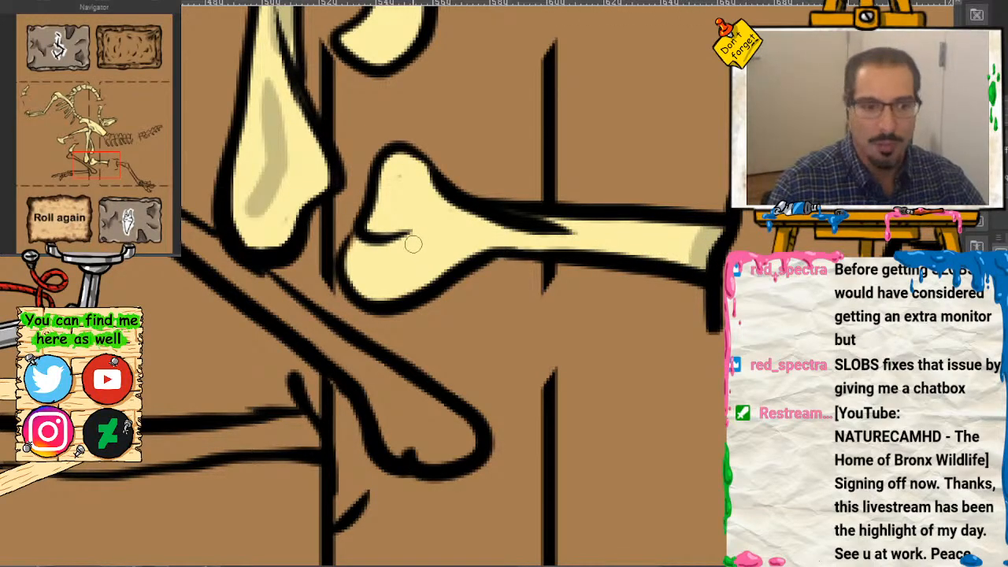
mouse_move(414, 245)
left_mouse_down()
mouse_move(361, 251)
mouse_move(437, 228)
left_mouse_up()
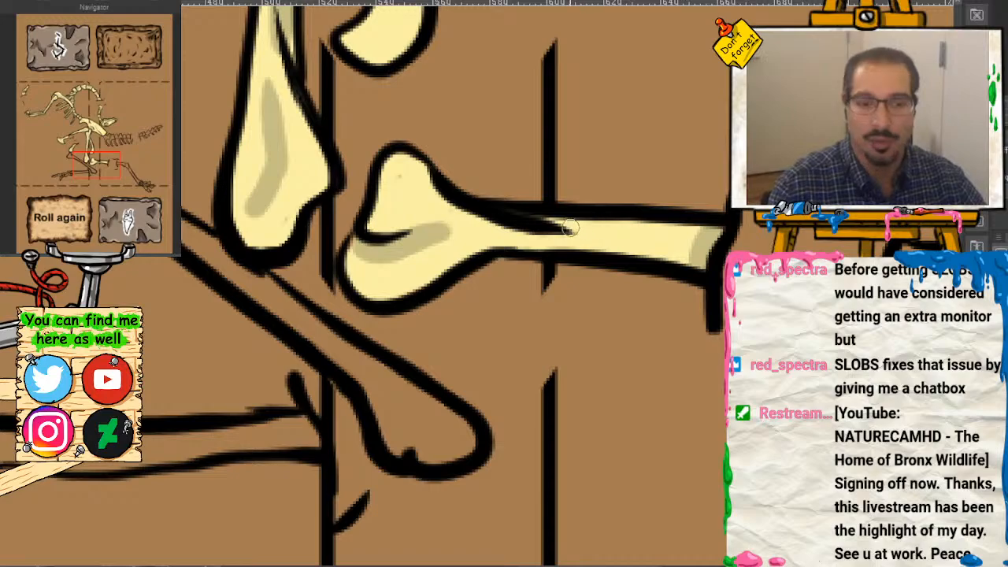
left_click_drag(569, 227, 597, 245)
Step: Fill the short horizontal bone beyond the gap and the rounded ankle bone beside it with pale cream, and shade both with beige
left_click_drag(92, 165, 115, 174)
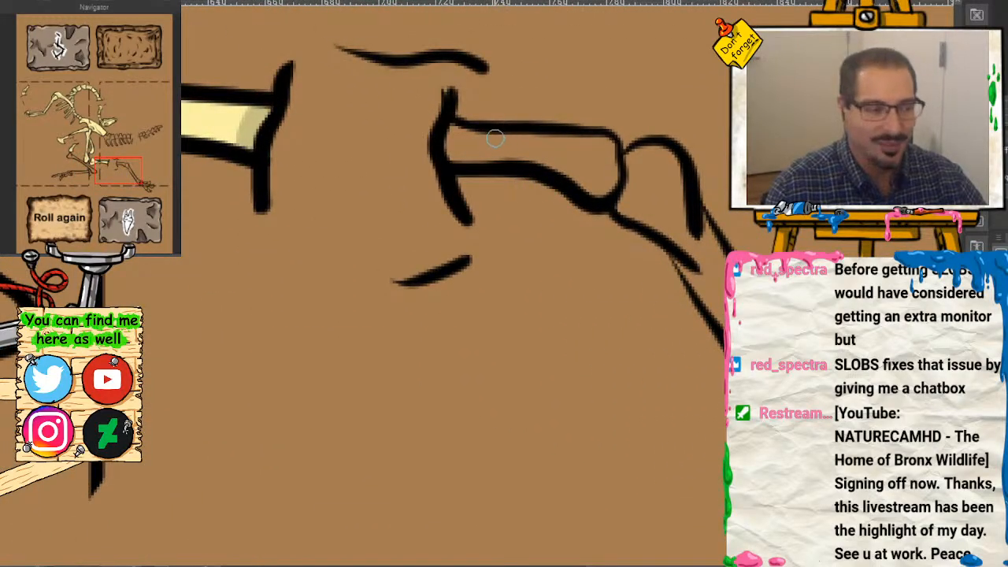
mouse_move(474, 139)
left_mouse_down()
mouse_move(457, 142)
mouse_move(611, 155)
mouse_move(600, 187)
mouse_move(558, 163)
left_mouse_up()
left_click_drag(455, 134, 480, 160)
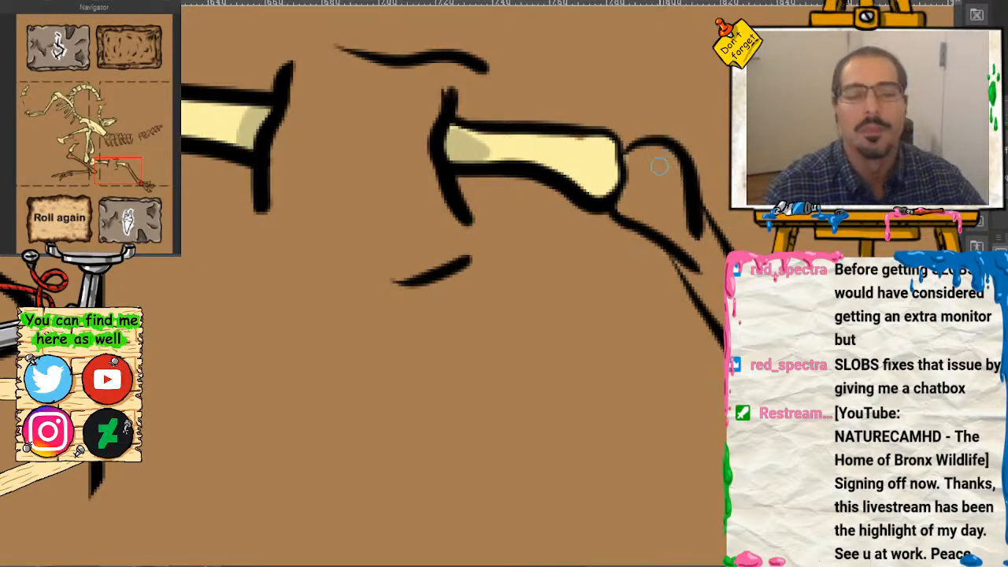
mouse_move(628, 166)
left_mouse_down()
mouse_move(669, 157)
mouse_move(669, 211)
mouse_move(630, 197)
mouse_move(679, 231)
left_mouse_up()
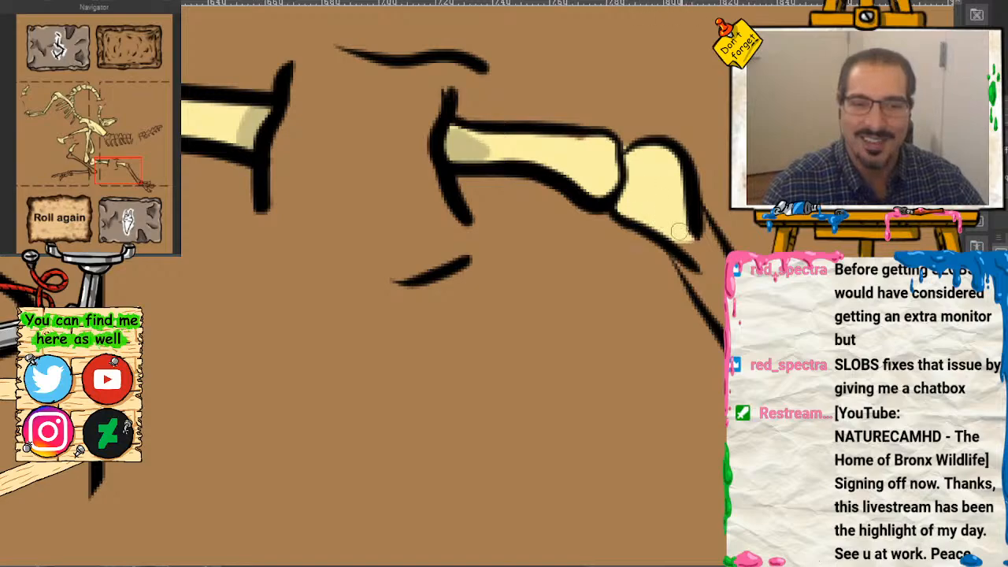
mouse_move(628, 160)
left_mouse_down()
mouse_move(626, 200)
mouse_move(646, 169)
mouse_move(662, 199)
left_mouse_up()
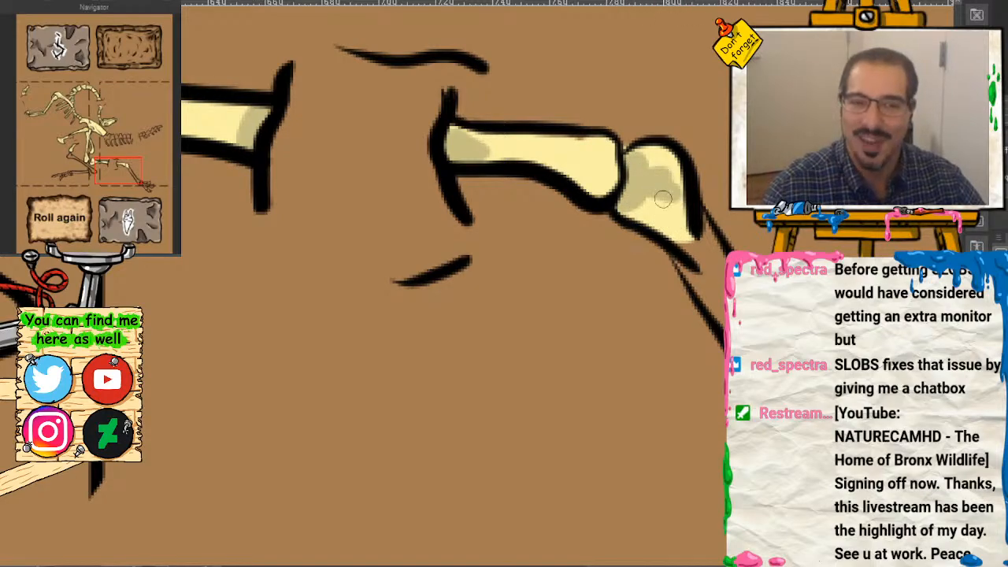
left_click_drag(118, 171, 132, 178)
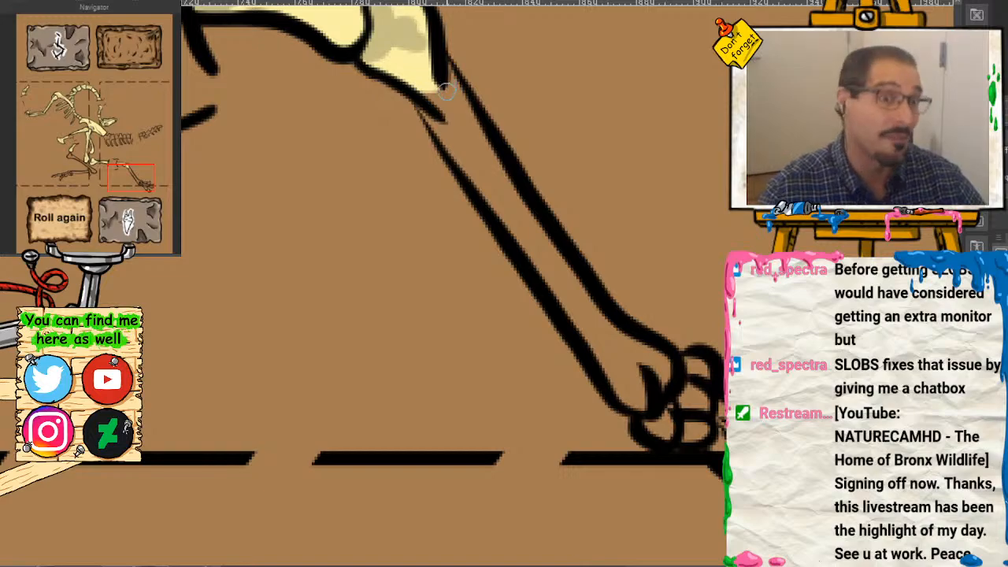
Step: Fill the long slanted lower-leg bone above the clawed foot with pale cream, and shade the crease at its lower end with beige
mouse_move(446, 71)
left_mouse_down()
mouse_move(468, 154)
mouse_move(445, 99)
mouse_move(442, 116)
mouse_move(492, 197)
mouse_move(465, 135)
mouse_move(514, 226)
mouse_move(512, 193)
mouse_move(666, 388)
mouse_move(584, 317)
mouse_move(634, 403)
mouse_move(661, 359)
mouse_move(619, 348)
mouse_move(641, 376)
mouse_move(630, 390)
left_mouse_up()
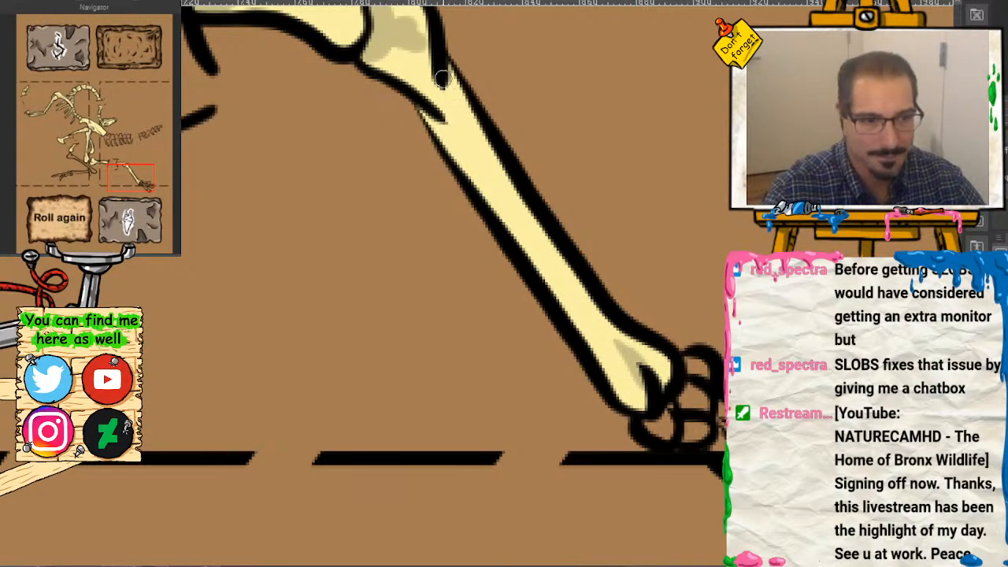
left_click_drag(442, 79, 512, 227)
Step: Paint the ankle bones, three toes and claws at the end of the slanted leg bone pale cream, and shade them with beige
left_click_drag(122, 185, 143, 187)
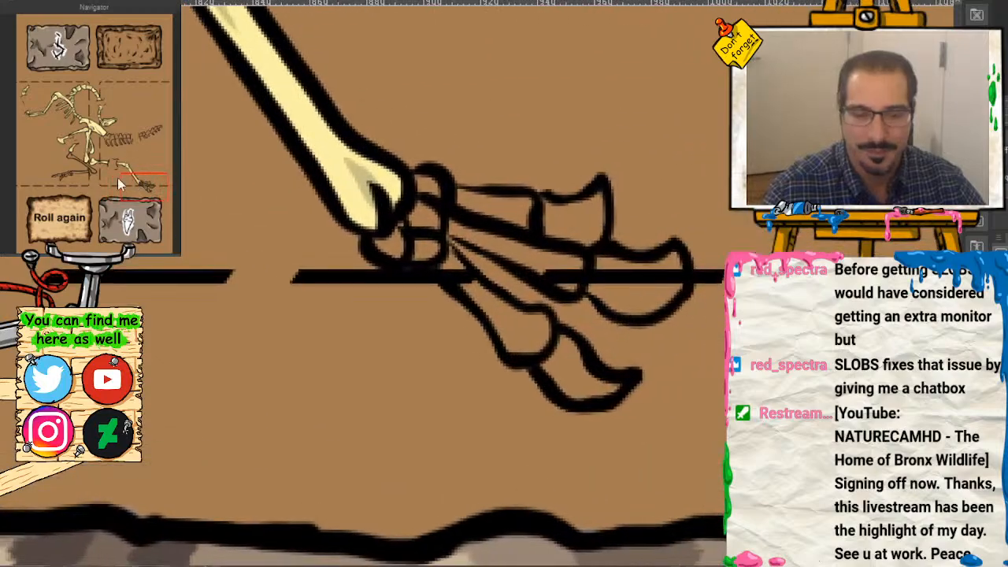
mouse_move(430, 209)
left_mouse_down()
mouse_move(425, 197)
mouse_move(395, 245)
mouse_move(429, 254)
mouse_move(431, 217)
mouse_move(519, 211)
mouse_move(555, 217)
mouse_move(536, 245)
mouse_move(581, 274)
mouse_move(574, 227)
mouse_move(594, 207)
mouse_move(599, 236)
left_mouse_up()
mouse_move(610, 272)
left_mouse_down()
mouse_move(679, 260)
mouse_move(610, 299)
mouse_move(643, 276)
left_mouse_up()
mouse_move(515, 293)
left_mouse_down()
mouse_move(462, 279)
mouse_move(485, 314)
mouse_move(477, 299)
mouse_move(514, 331)
mouse_move(536, 333)
mouse_move(493, 303)
mouse_move(525, 327)
mouse_move(510, 343)
mouse_move(559, 356)
mouse_move(562, 389)
mouse_move(618, 386)
left_mouse_up()
mouse_move(592, 282)
left_mouse_down()
mouse_move(622, 293)
mouse_move(669, 288)
left_mouse_up()
mouse_move(543, 211)
left_mouse_down()
mouse_move(492, 210)
mouse_move(452, 192)
mouse_move(430, 239)
mouse_move(405, 253)
mouse_move(503, 248)
left_mouse_up()
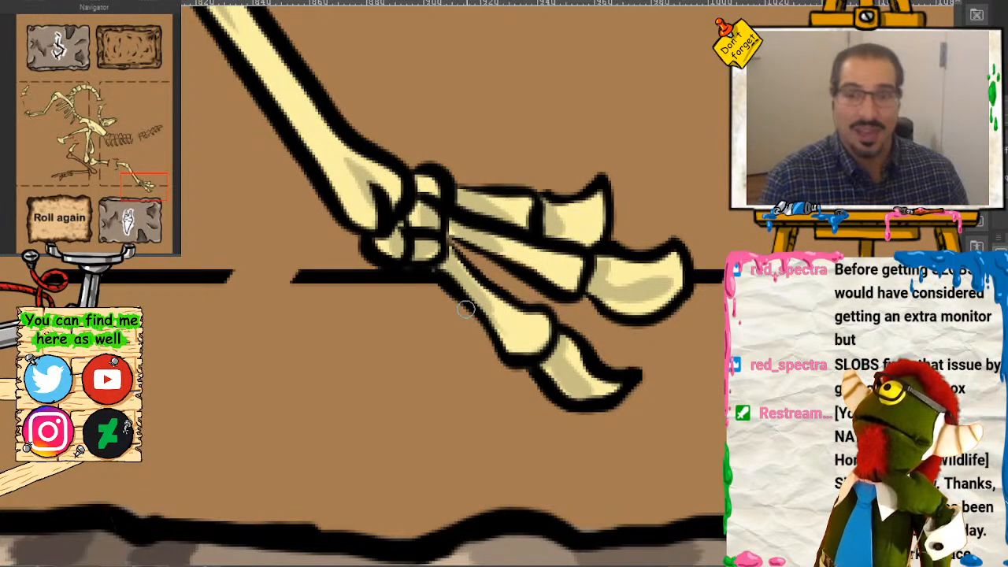
Step: Paint the long diagonal bone crossing below the vertical leg bone pale cream, and shade both its ends with beige
left_click_drag(151, 193, 88, 167)
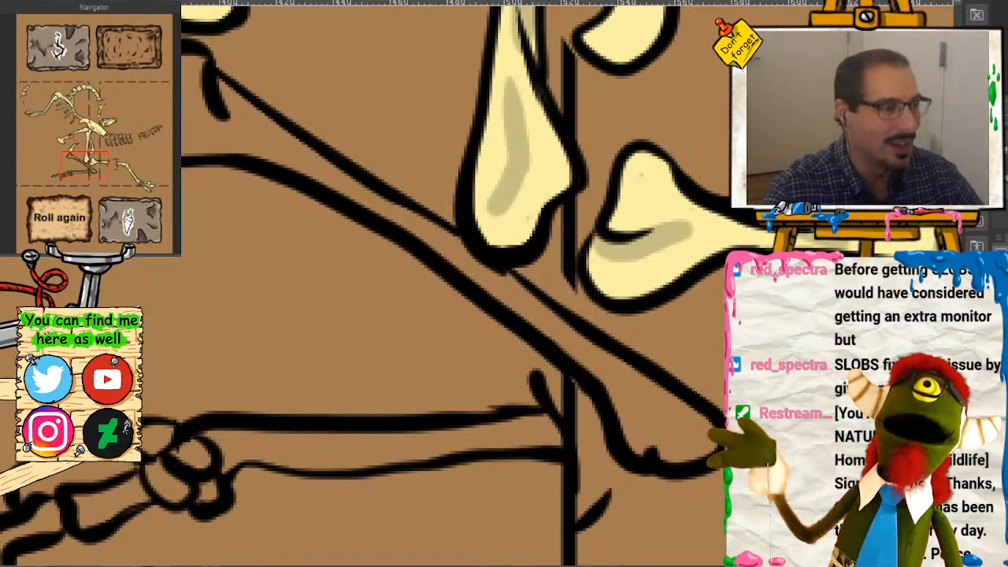
mouse_move(190, 71)
left_mouse_down()
mouse_move(184, 136)
mouse_move(223, 122)
mouse_move(188, 126)
mouse_move(209, 132)
mouse_move(216, 88)
mouse_move(241, 115)
mouse_move(203, 132)
mouse_move(283, 154)
mouse_move(252, 129)
mouse_move(403, 208)
mouse_move(279, 120)
mouse_move(249, 119)
mouse_move(355, 205)
mouse_move(276, 162)
mouse_move(428, 252)
mouse_move(434, 243)
mouse_move(411, 225)
mouse_move(514, 299)
mouse_move(529, 295)
mouse_move(497, 255)
mouse_move(486, 277)
mouse_move(542, 323)
mouse_move(505, 285)
mouse_move(488, 286)
mouse_move(643, 395)
mouse_move(650, 424)
mouse_move(637, 446)
mouse_move(691, 456)
mouse_move(653, 403)
mouse_move(667, 400)
mouse_move(698, 452)
mouse_move(700, 432)
mouse_move(647, 408)
mouse_move(653, 427)
mouse_move(650, 402)
mouse_move(630, 389)
mouse_move(667, 438)
mouse_move(693, 430)
mouse_move(662, 408)
left_mouse_up()
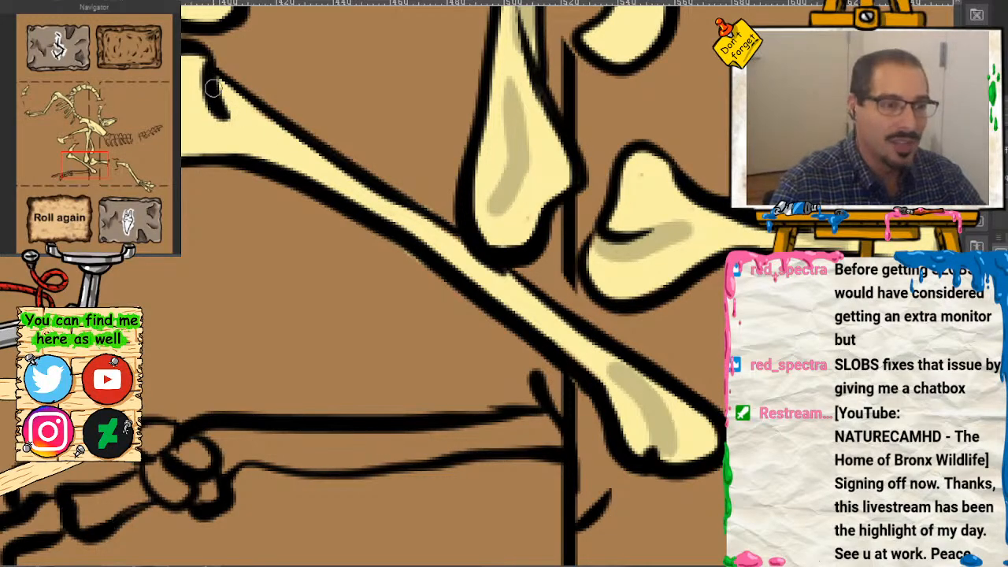
mouse_move(212, 79)
left_mouse_down()
mouse_move(256, 149)
mouse_move(228, 130)
left_mouse_up()
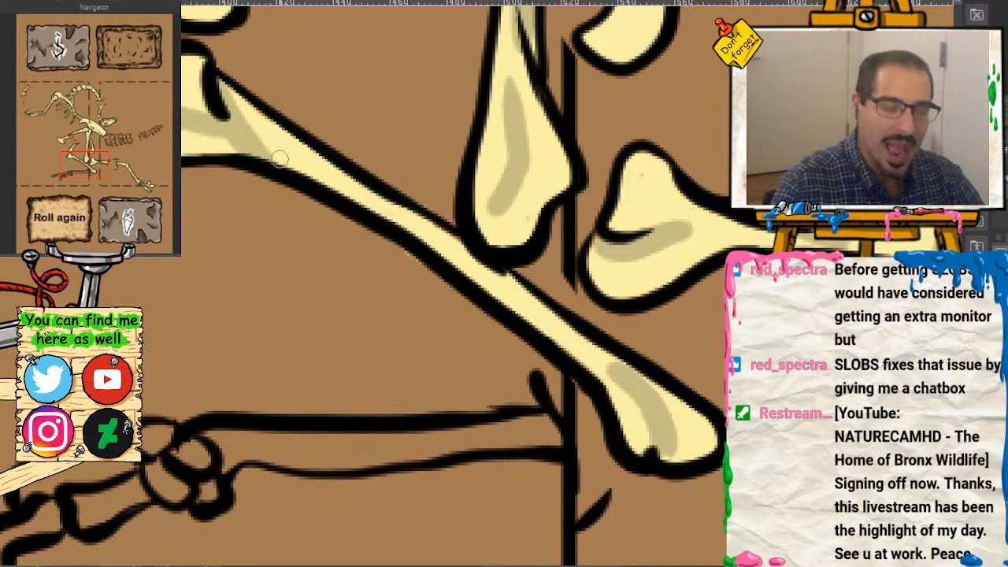
Step: Fill the lowest horizontal leg bone and its attached ankle bones, toes and claws with pale cream
left_click_drag(99, 166, 65, 182)
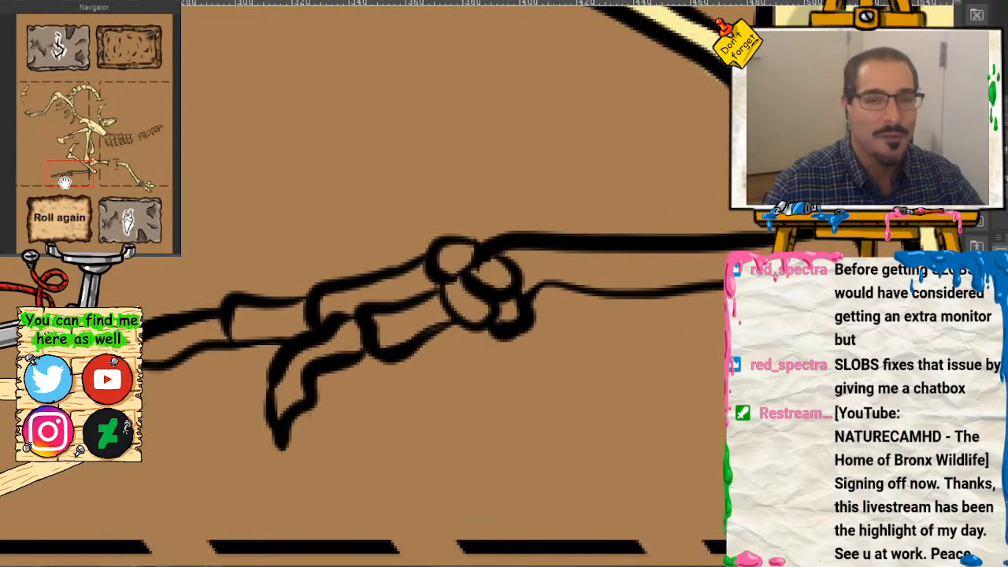
mouse_move(838, 246)
left_mouse_down()
mouse_move(476, 261)
mouse_move(445, 268)
mouse_move(498, 315)
mouse_move(556, 260)
mouse_move(630, 272)
mouse_move(732, 245)
mouse_move(718, 263)
mouse_move(612, 281)
mouse_move(479, 272)
mouse_move(146, 347)
mouse_move(185, 353)
mouse_move(494, 299)
mouse_move(359, 340)
mouse_move(303, 369)
mouse_move(278, 408)
mouse_move(367, 315)
left_mouse_up()
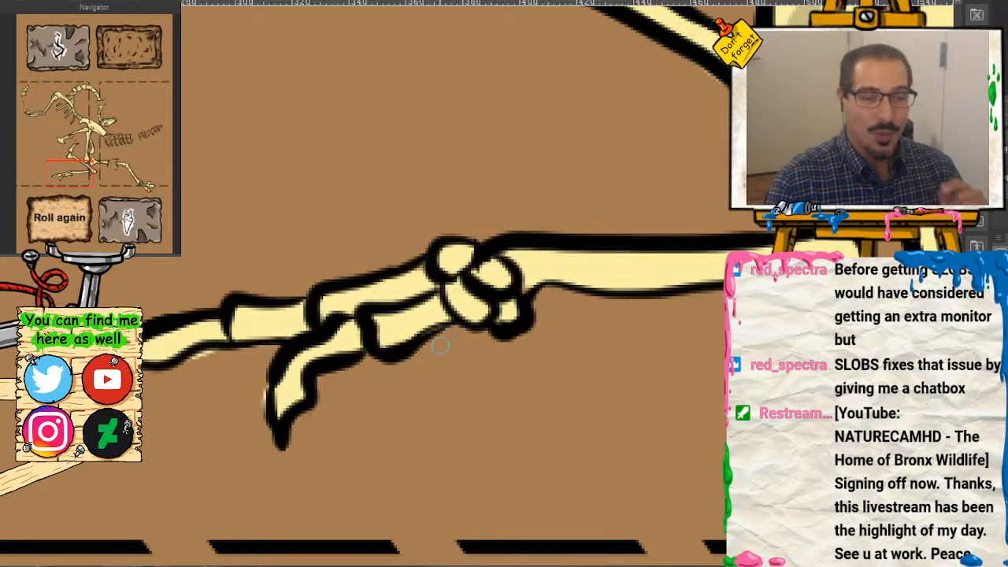
left_click_drag(224, 349, 147, 363)
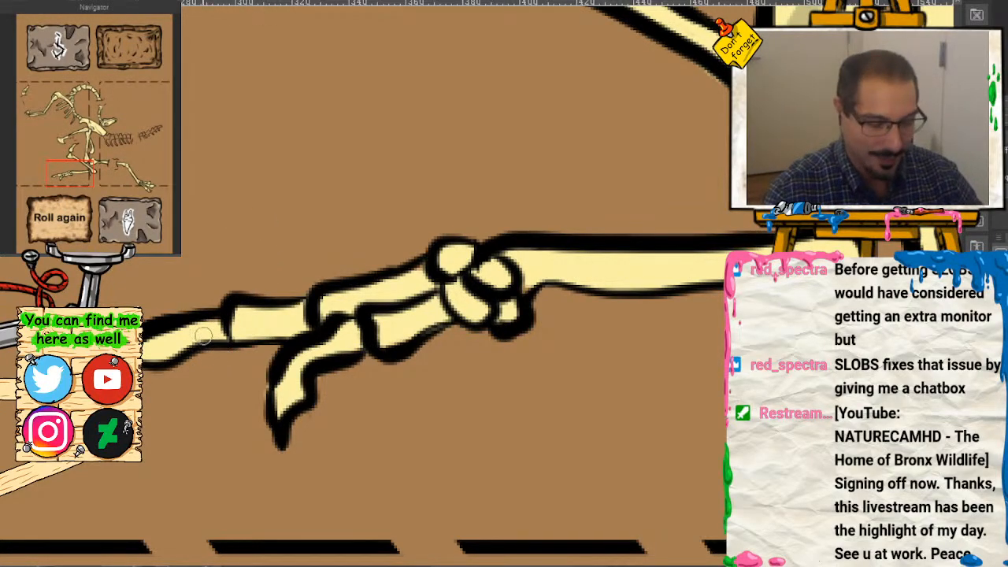
Step: Add beige shading to the toe bones, far claw and rounded ankle bones of the foot on the lowest horizontal leg
left_click_drag(207, 323, 162, 353)
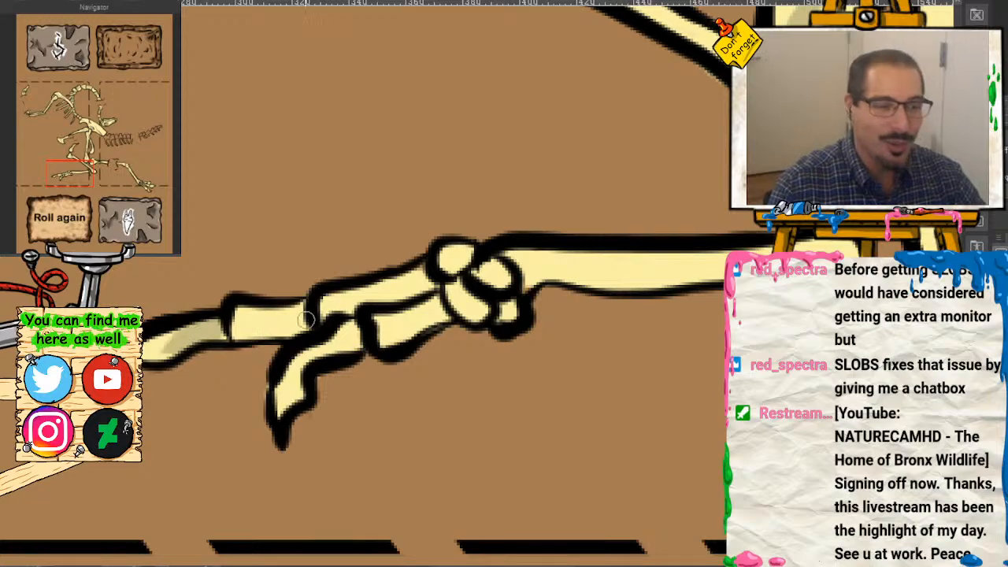
left_click_drag(305, 308, 282, 333)
left_click_drag(370, 321, 355, 341)
mouse_move(425, 272)
left_mouse_down()
mouse_move(426, 292)
mouse_move(376, 322)
left_mouse_up()
left_click_drag(425, 296, 370, 337)
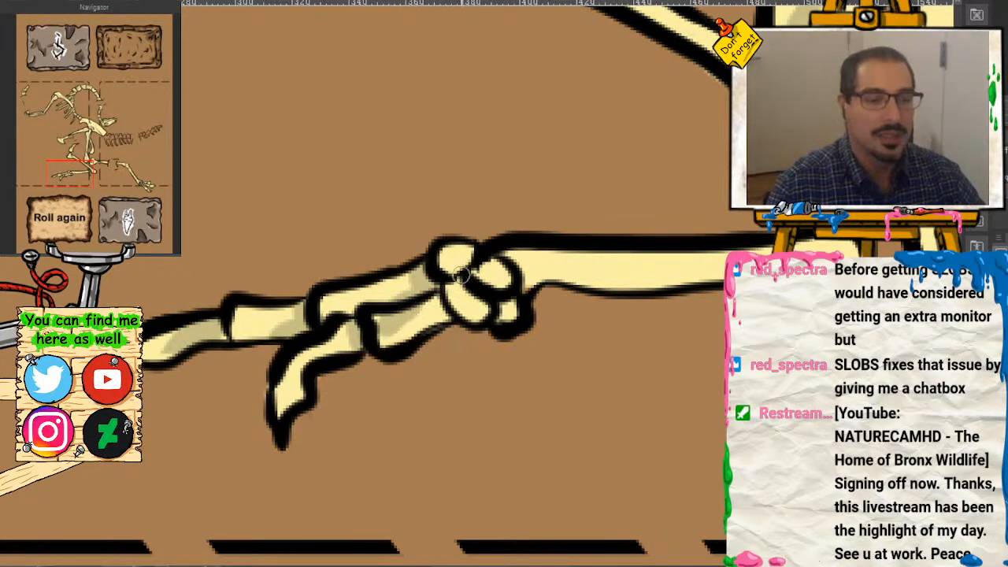
mouse_move(463, 277)
left_mouse_down()
mouse_move(451, 261)
mouse_move(469, 309)
mouse_move(520, 285)
left_mouse_up()
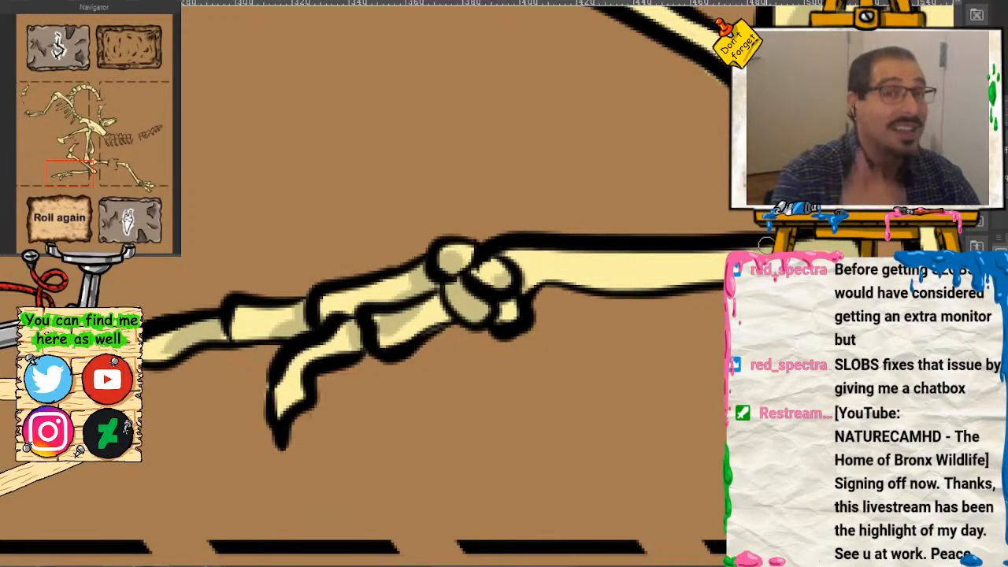
Step: Fill the front row of tail vertebrae beside the pelvis with the pale yellow bone colour
left_click_drag(95, 178, 125, 134)
key("ctrl+minus")
key("ctrl+minus")
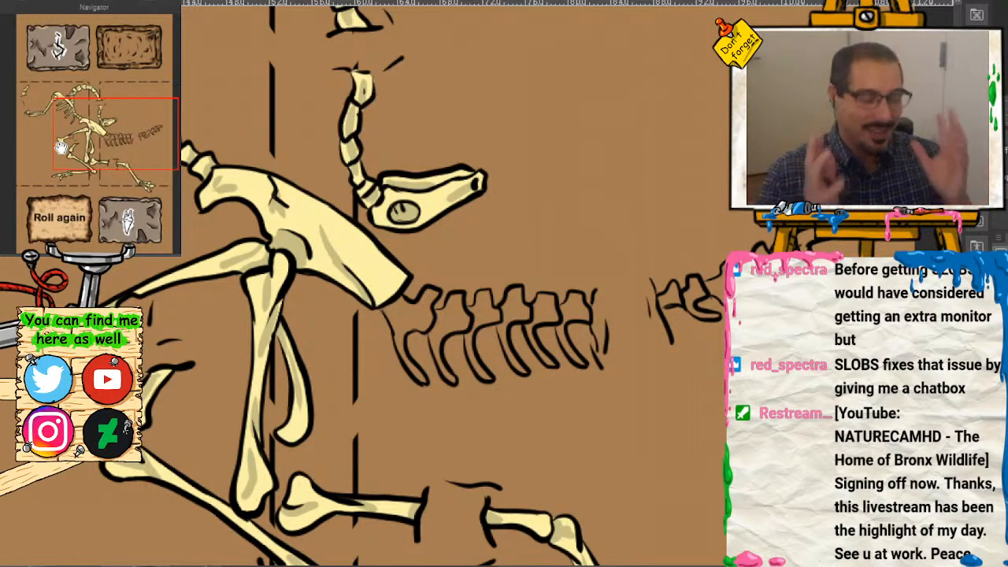
left_click_drag(147, 130, 165, 195)
scroll(483, 262, "up", 3)
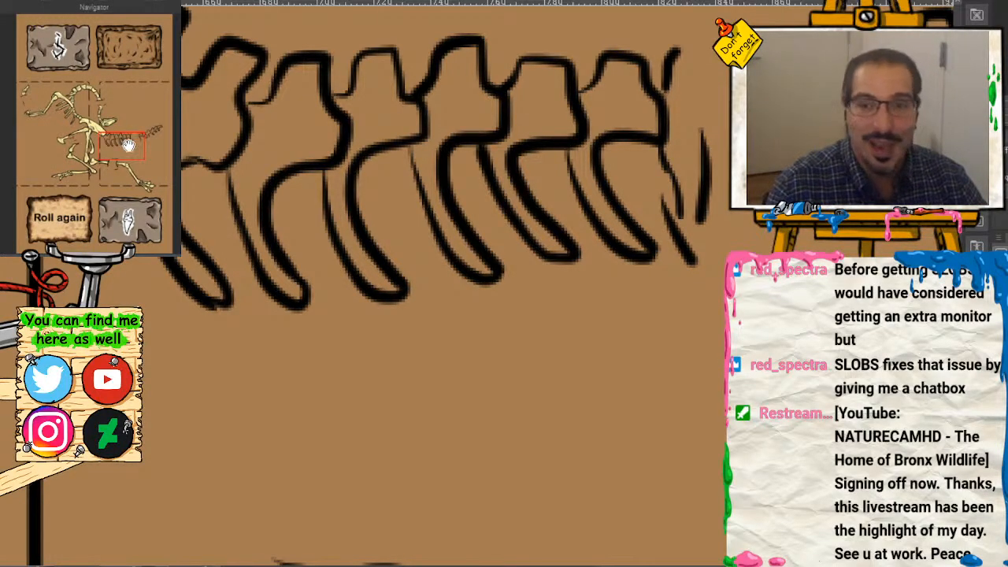
left_click_drag(127, 144, 131, 136)
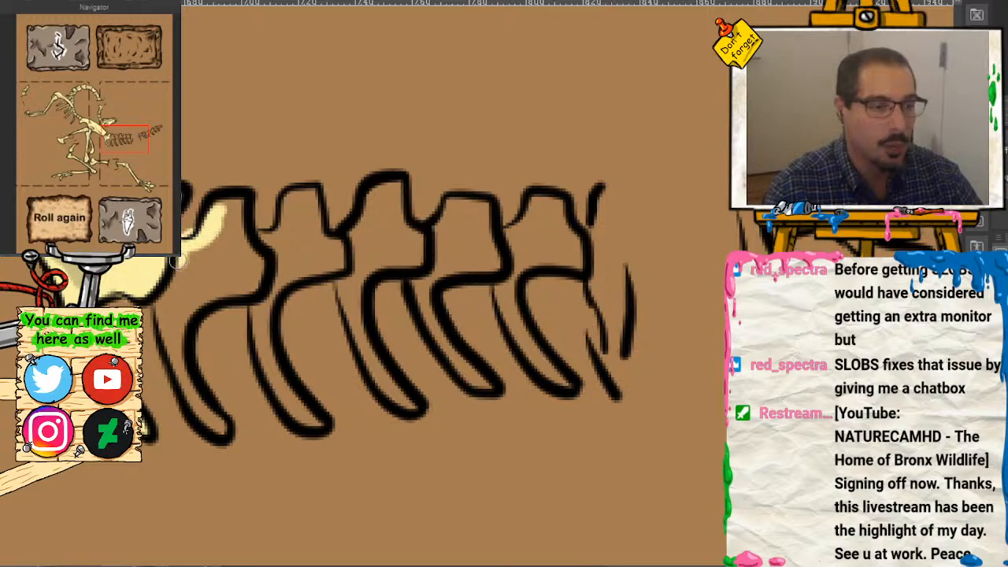
mouse_move(178, 263)
left_mouse_down()
mouse_move(165, 314)
mouse_move(222, 429)
mouse_move(177, 346)
mouse_move(186, 247)
mouse_move(221, 202)
mouse_move(241, 202)
mouse_move(252, 260)
mouse_move(236, 289)
mouse_move(209, 293)
mouse_move(217, 258)
mouse_move(202, 259)
mouse_move(214, 264)
mouse_move(287, 229)
mouse_move(292, 207)
mouse_move(290, 233)
mouse_move(267, 241)
mouse_move(300, 222)
mouse_move(301, 198)
mouse_move(287, 209)
mouse_move(337, 251)
mouse_move(309, 231)
mouse_move(267, 282)
mouse_move(277, 378)
mouse_move(262, 348)
mouse_move(308, 414)
mouse_move(296, 409)
mouse_move(263, 312)
mouse_move(315, 252)
mouse_move(337, 267)
mouse_move(262, 262)
left_mouse_up()
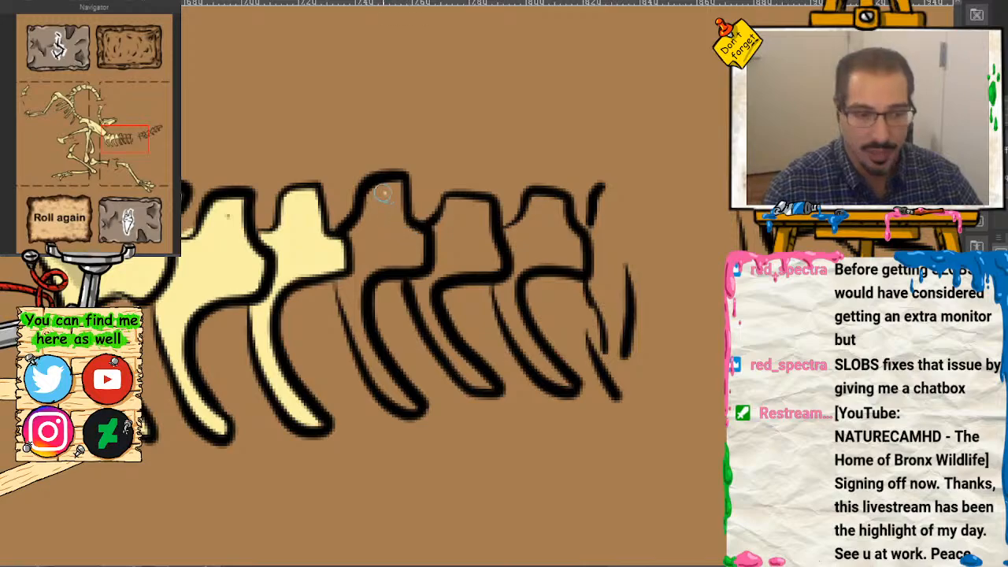
mouse_move(382, 193)
left_mouse_down()
mouse_move(346, 234)
mouse_move(339, 267)
mouse_move(348, 314)
mouse_move(410, 403)
mouse_move(356, 315)
mouse_move(358, 266)
mouse_move(429, 253)
mouse_move(386, 206)
mouse_move(378, 241)
mouse_move(439, 248)
mouse_move(461, 227)
mouse_move(430, 238)
mouse_move(451, 211)
mouse_move(470, 206)
mouse_move(493, 227)
mouse_move(495, 262)
mouse_move(418, 273)
mouse_move(481, 386)
mouse_move(423, 271)
mouse_move(440, 240)
mouse_move(488, 249)
mouse_move(513, 209)
mouse_move(548, 210)
mouse_move(504, 245)
mouse_move(514, 320)
mouse_move(502, 284)
mouse_move(525, 345)
mouse_move(552, 378)
left_mouse_up()
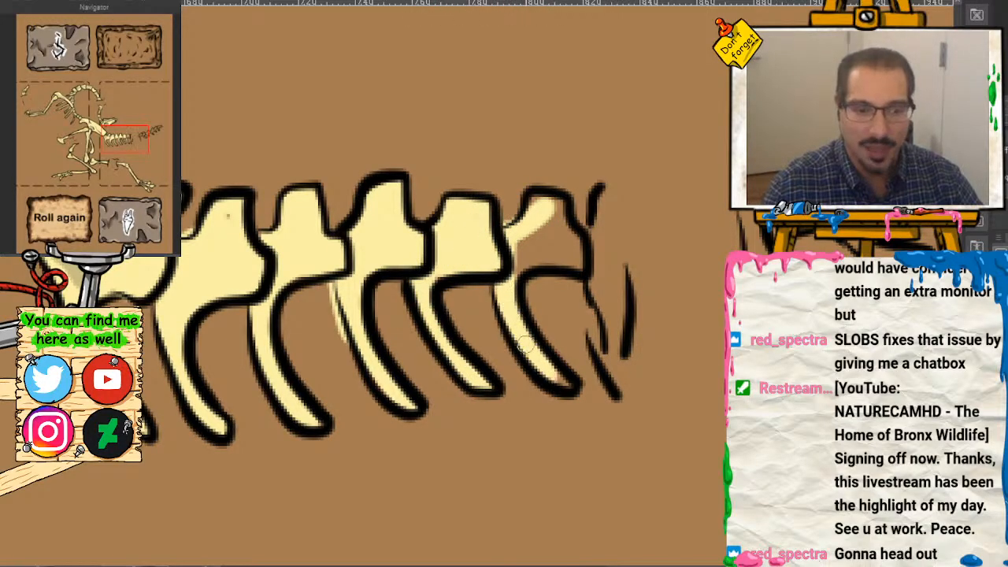
mouse_move(526, 345)
left_mouse_down()
mouse_move(520, 243)
mouse_move(532, 235)
mouse_move(519, 244)
mouse_move(573, 251)
mouse_move(549, 209)
mouse_move(562, 240)
mouse_move(557, 222)
mouse_move(543, 219)
mouse_move(510, 254)
left_mouse_up()
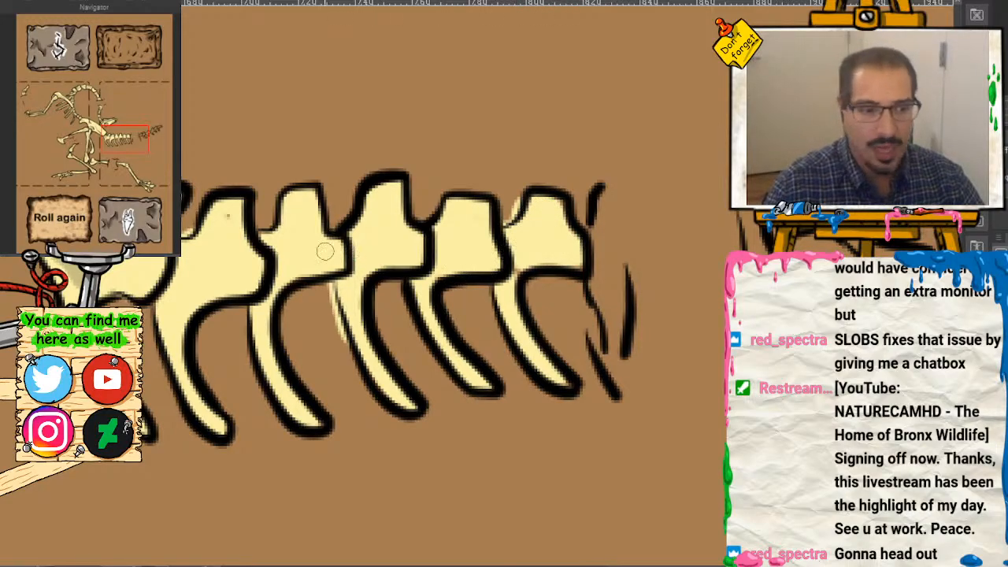
Step: Shade the front tail vertebrae with darker beige strokes and clean up the bone colour spilling outside their outlines
mouse_move(283, 235)
left_mouse_down()
mouse_move(280, 270)
mouse_move(270, 240)
mouse_move(262, 303)
mouse_move(281, 231)
mouse_move(271, 237)
mouse_move(279, 251)
mouse_move(233, 243)
mouse_move(187, 261)
mouse_move(173, 301)
mouse_move(192, 331)
left_mouse_up()
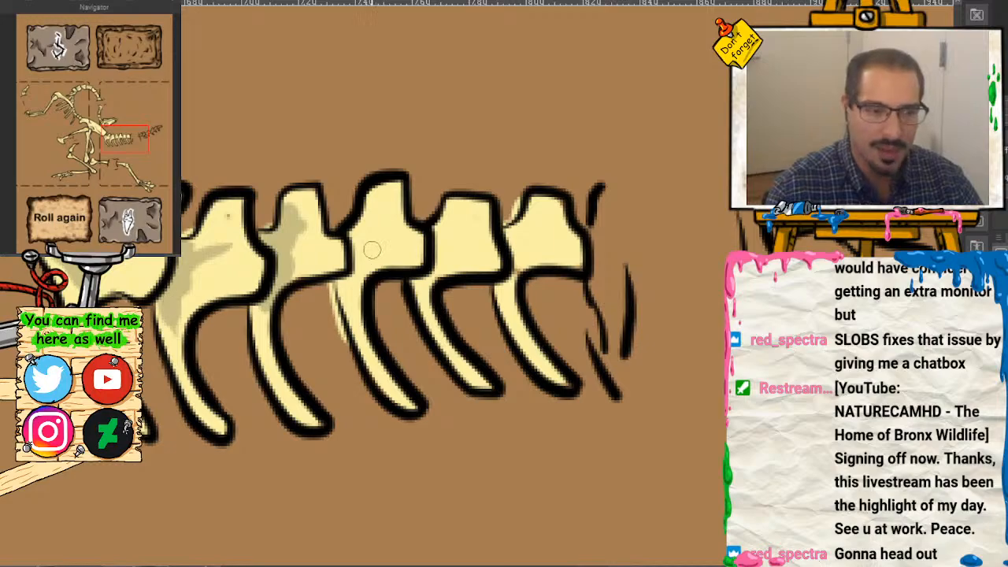
mouse_move(372, 250)
left_mouse_down()
mouse_move(347, 277)
mouse_move(343, 269)
mouse_move(359, 347)
left_mouse_up()
left_click_drag(443, 228, 425, 315)
mouse_move(520, 234)
left_mouse_down()
mouse_move(555, 219)
mouse_move(537, 243)
mouse_move(497, 242)
left_mouse_up()
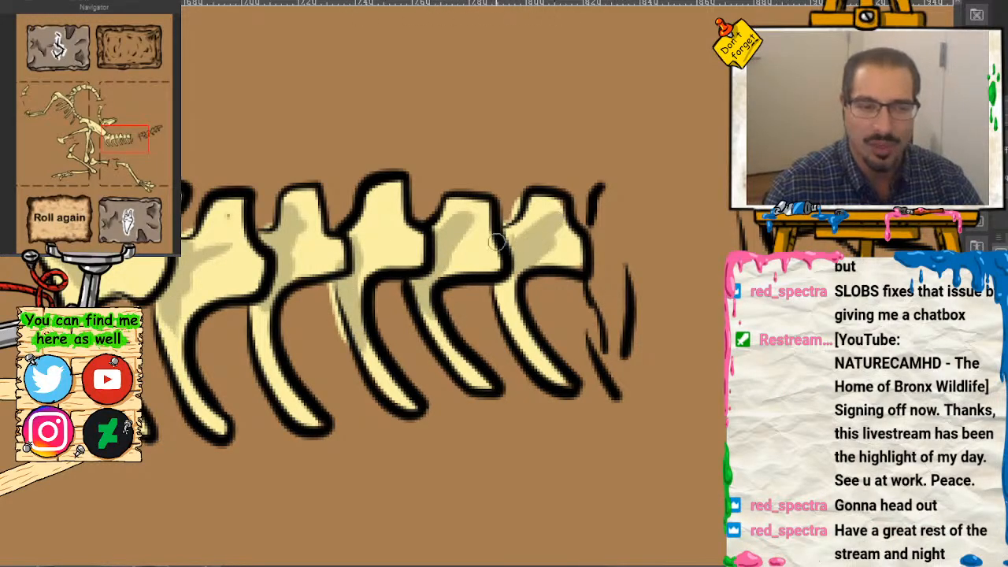
left_click_drag(304, 208, 274, 248)
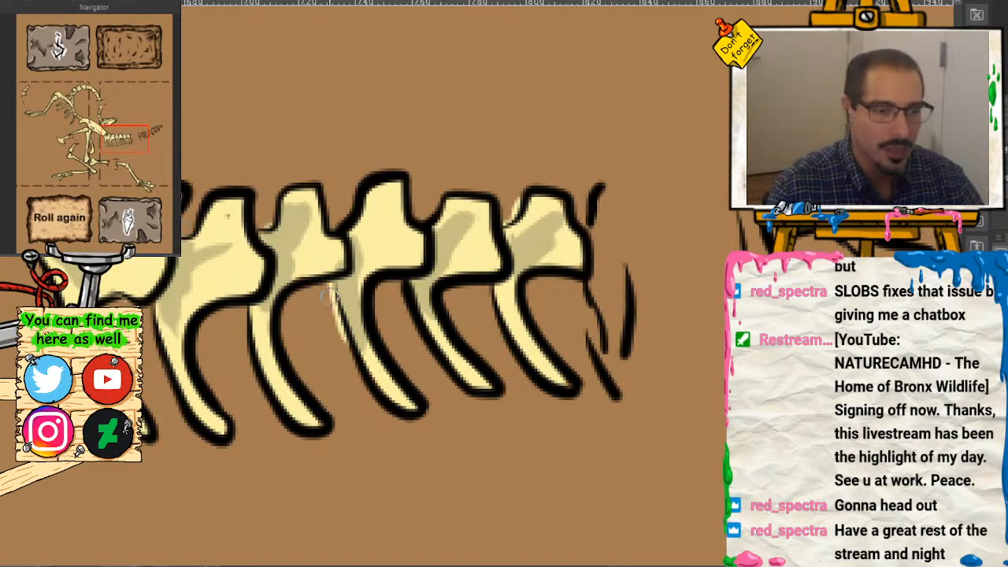
left_click_drag(329, 294, 338, 337)
mouse_move(535, 224)
left_mouse_down()
mouse_move(505, 214)
mouse_move(519, 194)
left_mouse_up()
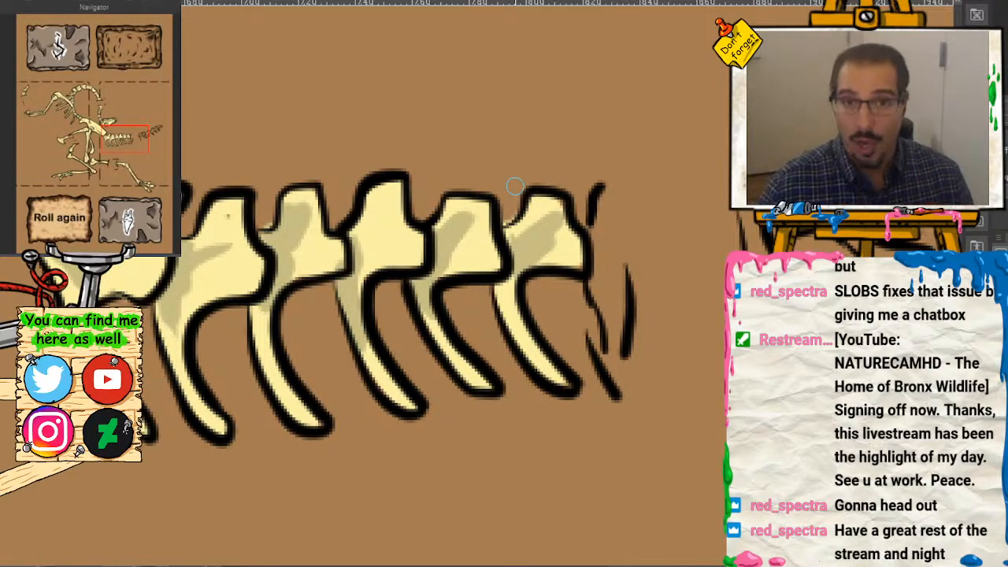
Step: Fill the separate row of vertebrae at the end of the tail with the pale yellow bone colour
left_click_drag(125, 142, 155, 132)
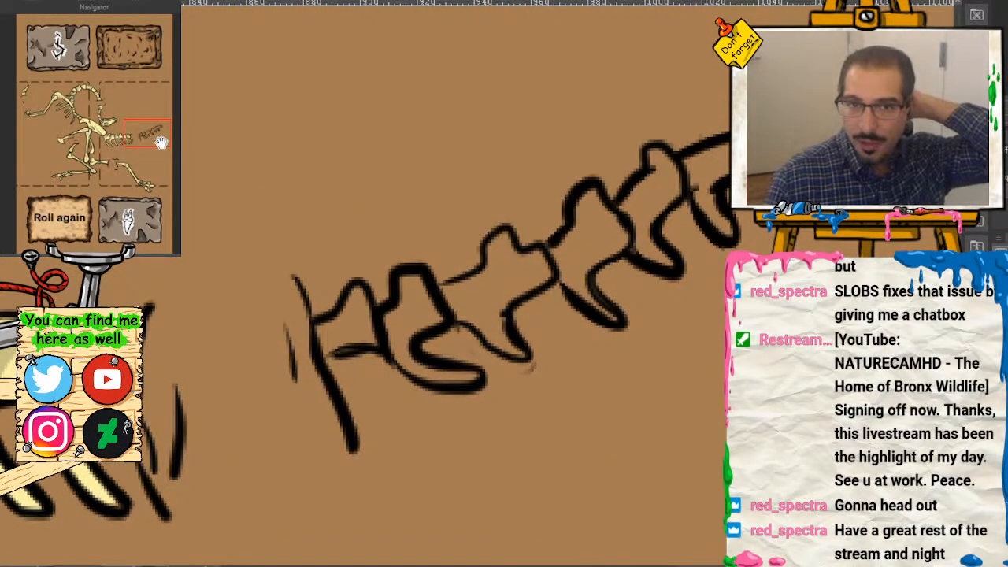
scroll(154, 240, "up", 2)
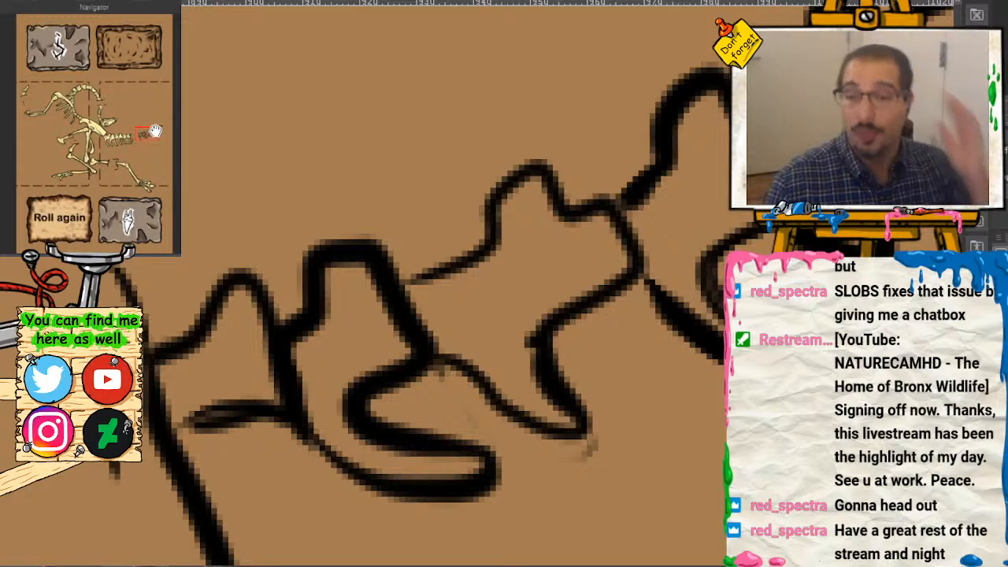
scroll(173, 252, "down", 2)
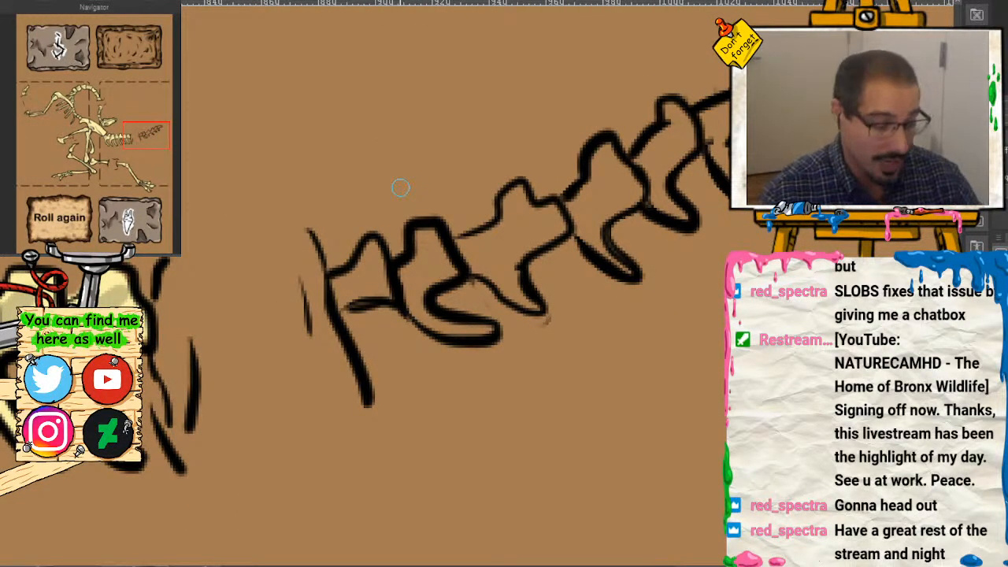
mouse_move(382, 248)
left_mouse_down()
mouse_move(339, 289)
mouse_move(374, 271)
mouse_move(382, 284)
mouse_move(429, 235)
mouse_move(414, 290)
mouse_move(426, 230)
mouse_move(440, 260)
mouse_move(418, 298)
mouse_move(481, 342)
mouse_move(491, 335)
mouse_move(424, 319)
mouse_move(434, 268)
left_mouse_up()
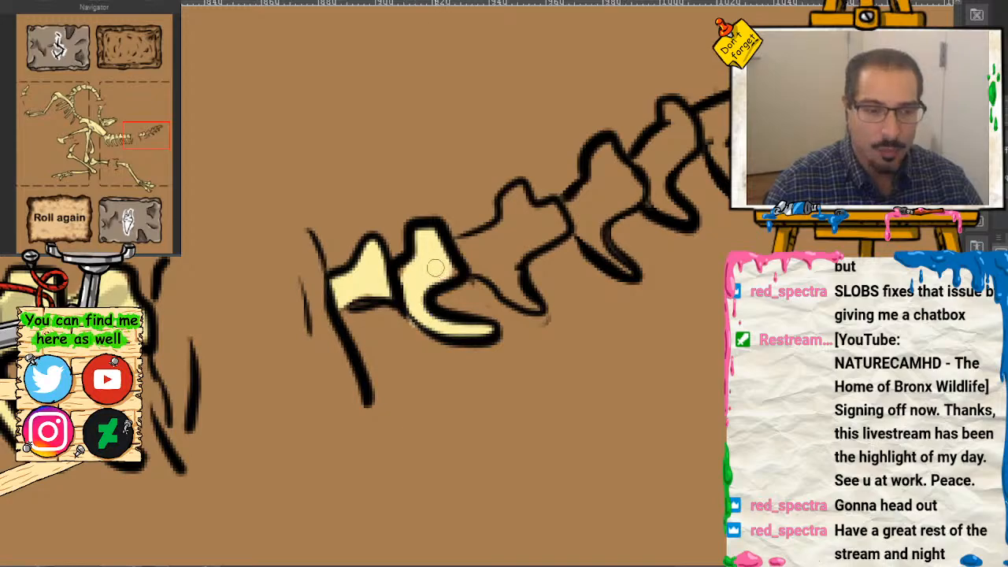
mouse_move(526, 208)
left_mouse_down()
mouse_move(520, 201)
mouse_move(457, 250)
mouse_move(523, 303)
mouse_move(494, 250)
mouse_move(535, 217)
mouse_move(551, 230)
mouse_move(522, 238)
left_mouse_up()
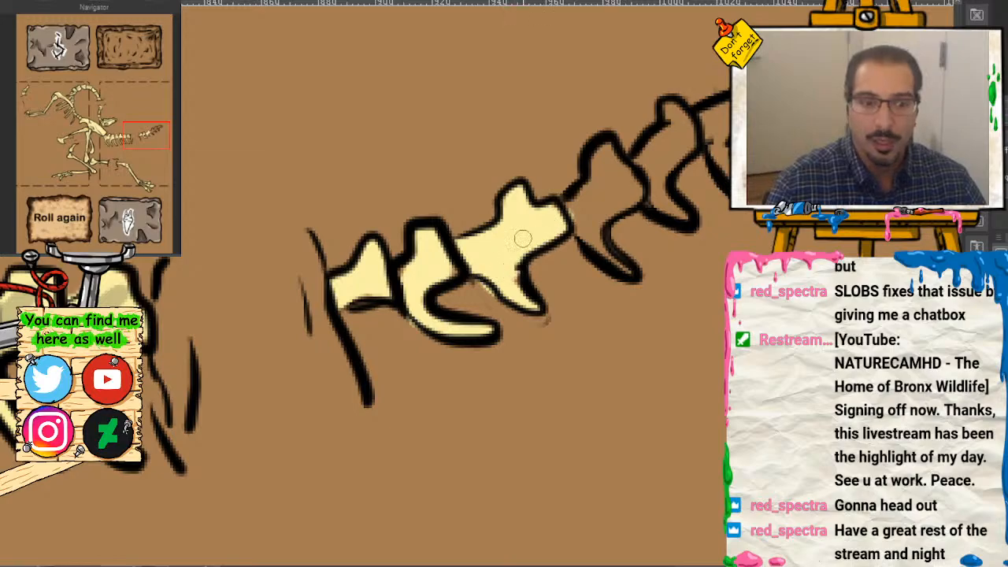
mouse_move(611, 151)
left_mouse_down()
mouse_move(579, 223)
mouse_move(613, 267)
mouse_move(641, 191)
mouse_move(624, 177)
mouse_move(604, 180)
mouse_move(594, 213)
mouse_move(682, 128)
mouse_move(674, 113)
mouse_move(636, 173)
mouse_move(655, 200)
mouse_move(674, 209)
mouse_move(693, 140)
mouse_move(678, 127)
mouse_move(708, 106)
mouse_move(723, 177)
left_mouse_up()
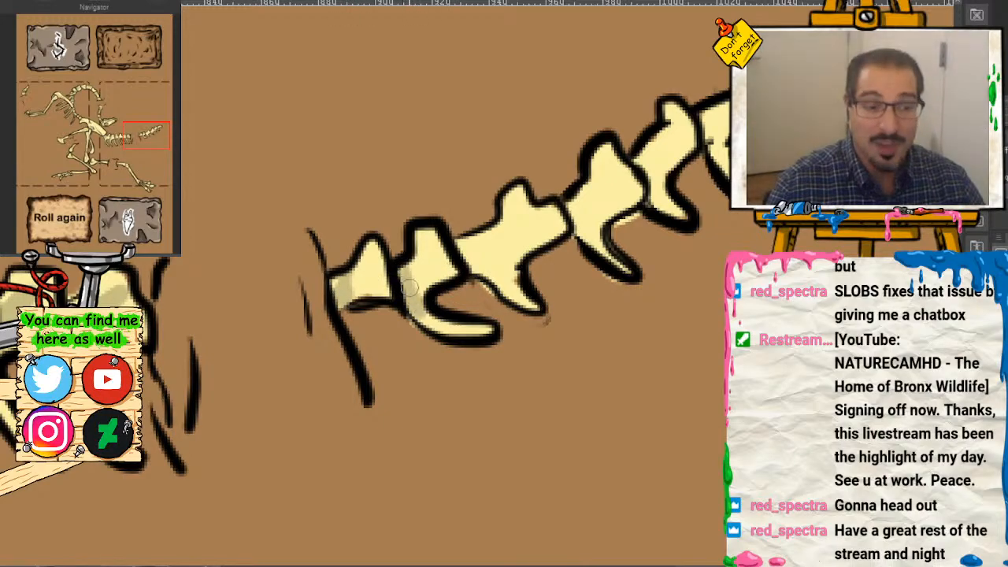
Step: Shade the tail-end vertebrae with darker beige strokes along their front edges, undoing stray strokes
mouse_move(407, 290)
left_mouse_down()
mouse_move(507, 223)
mouse_move(474, 247)
mouse_move(501, 274)
mouse_move(597, 211)
mouse_move(580, 201)
mouse_move(588, 230)
mouse_move(604, 190)
mouse_move(674, 155)
mouse_move(634, 153)
mouse_move(651, 190)
mouse_move(693, 128)
left_mouse_up()
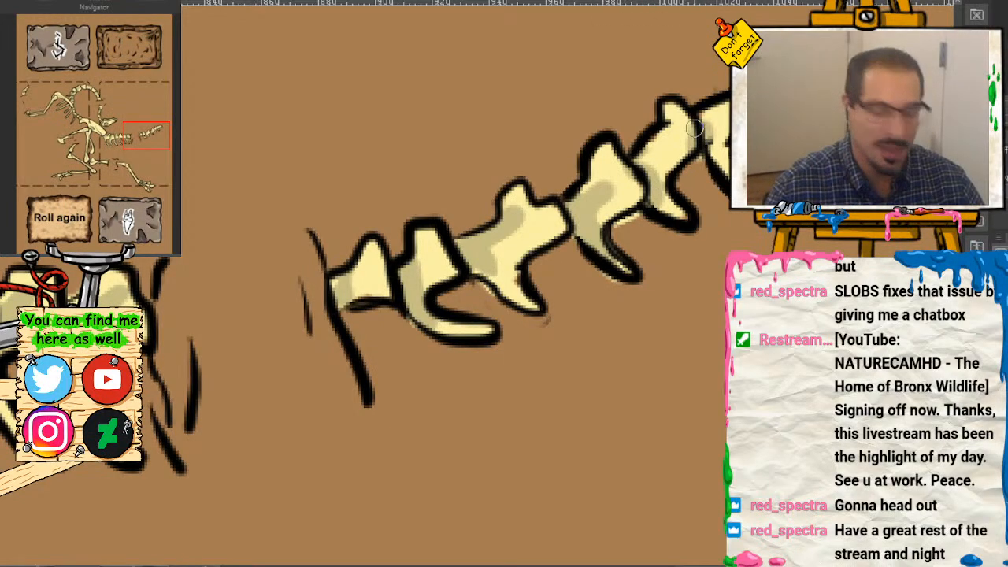
key("ctrl+z")
key("ctrl+z")
key("ctrl+z")
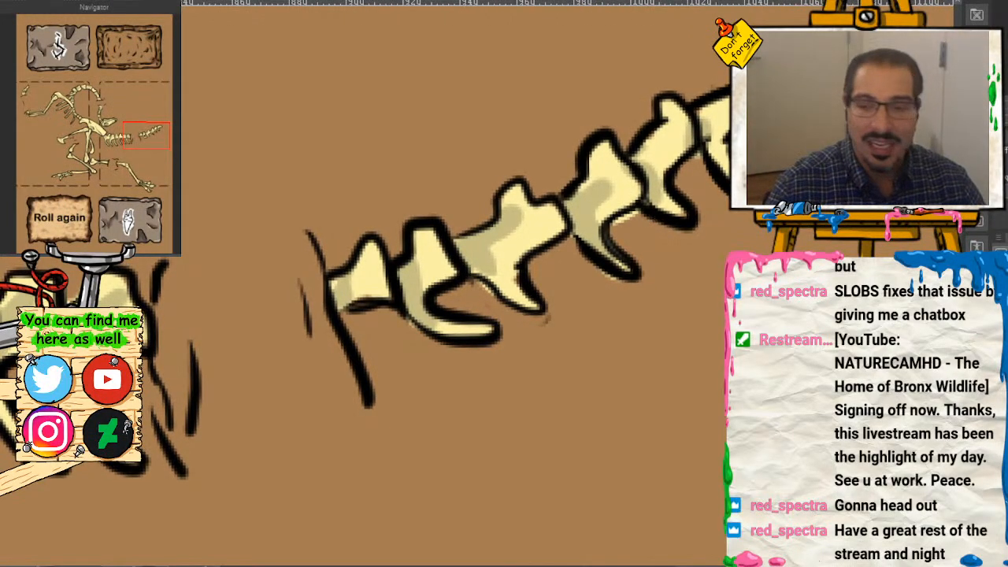
key("ctrl+z")
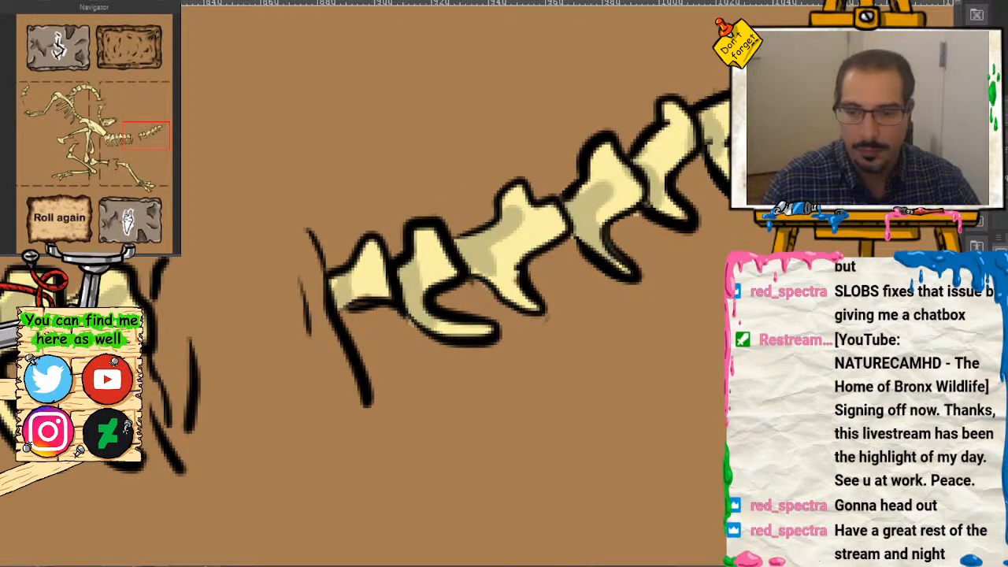
Step: Examine the coloured skeleton across the whole Roll again card
scroll(132, 194, "down", 5)
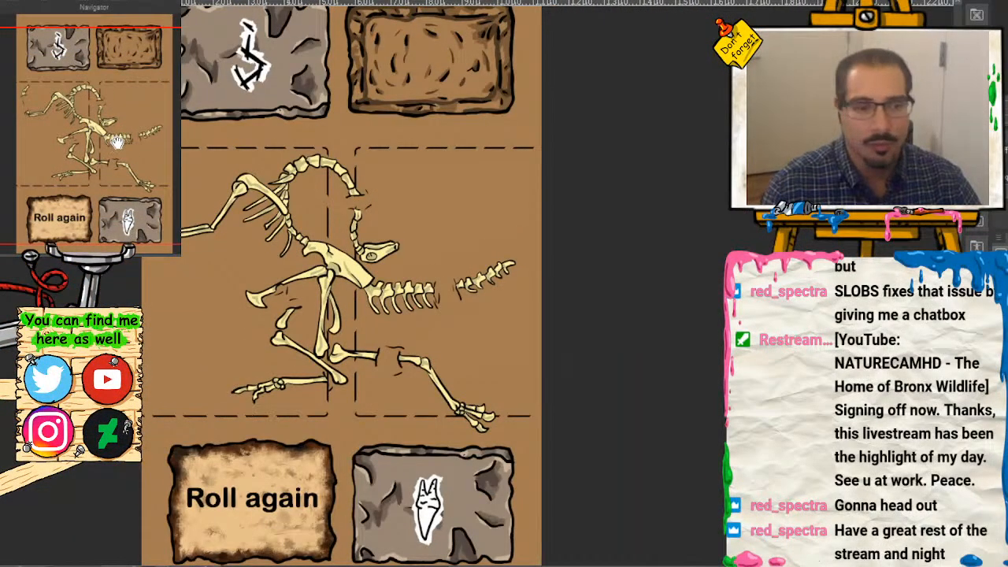
scroll(110, 143, "up", 2)
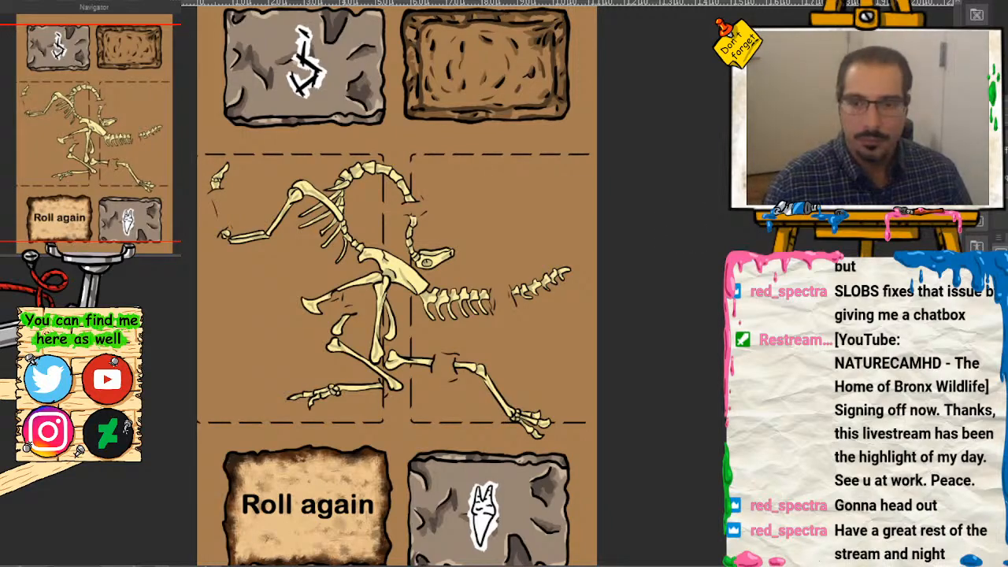
scroll(113, 136, "up", 3)
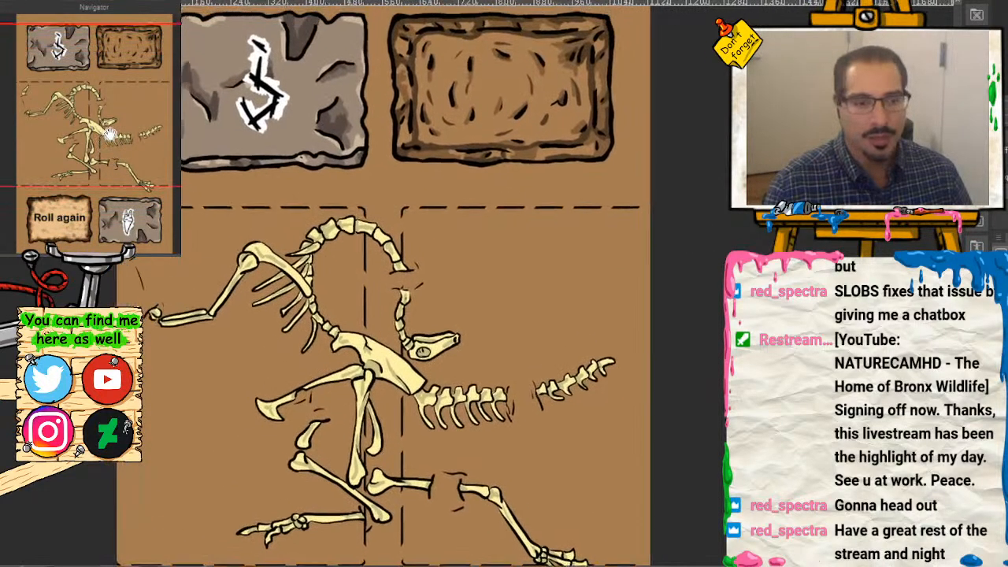
mouse_move(110, 136)
left_mouse_down()
mouse_move(95, 152)
mouse_move(105, 141)
left_mouse_up()
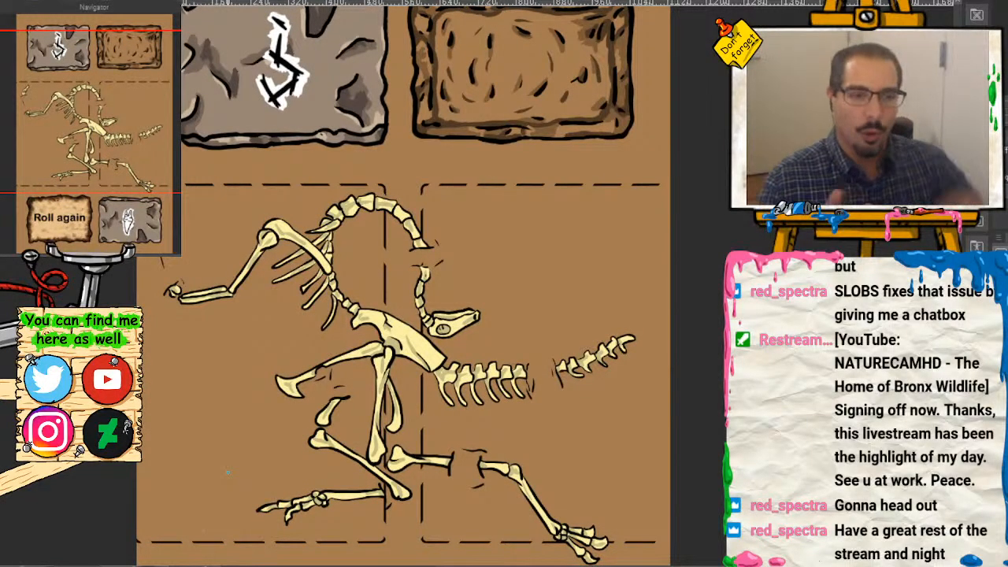
left_click_drag(114, 118, 113, 118)
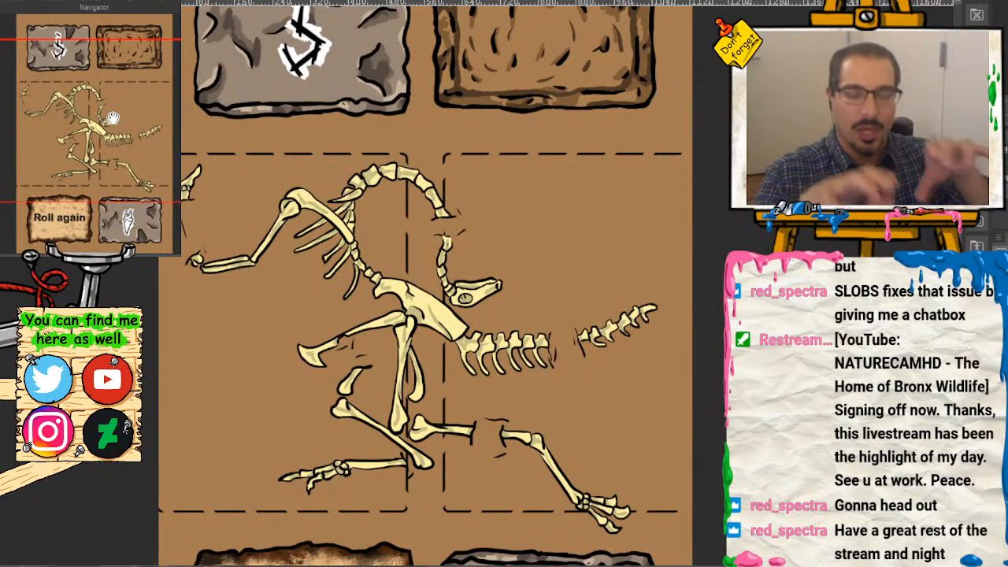
scroll(144, 254, "down", 3)
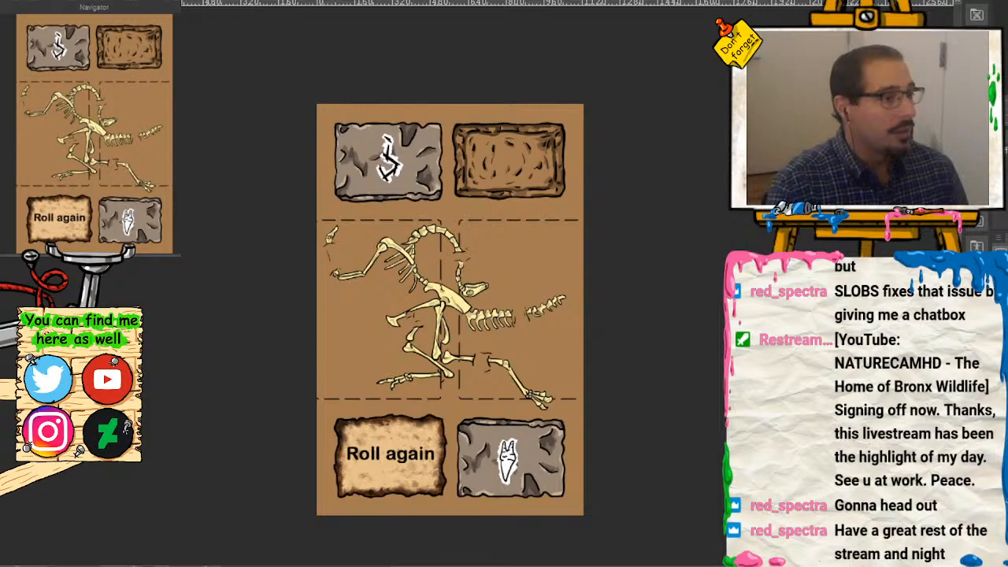
Step: Bring the skeleton, ammonite and skull reference photos from the other open card into the Jump to Start card
key("ctrl+Tab")
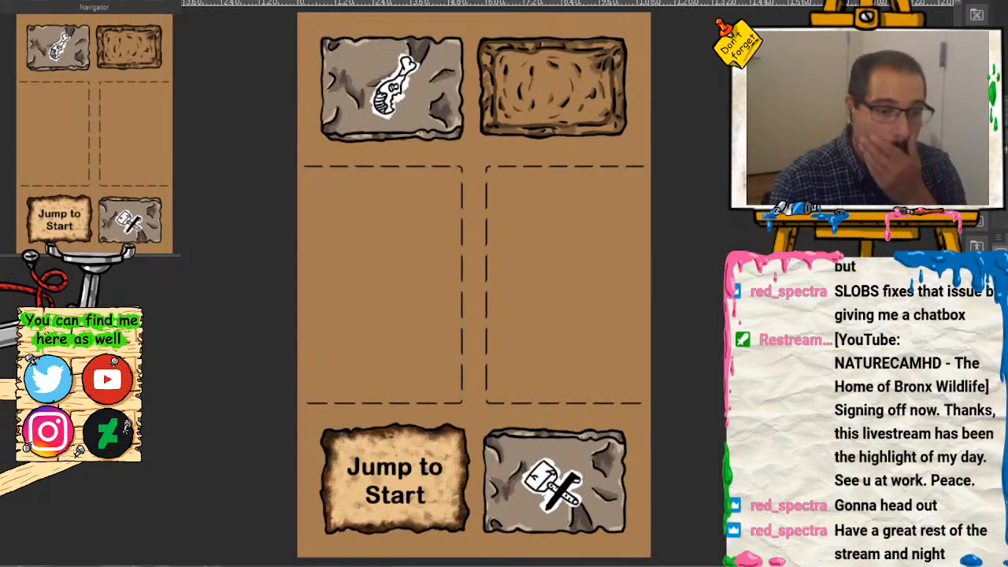
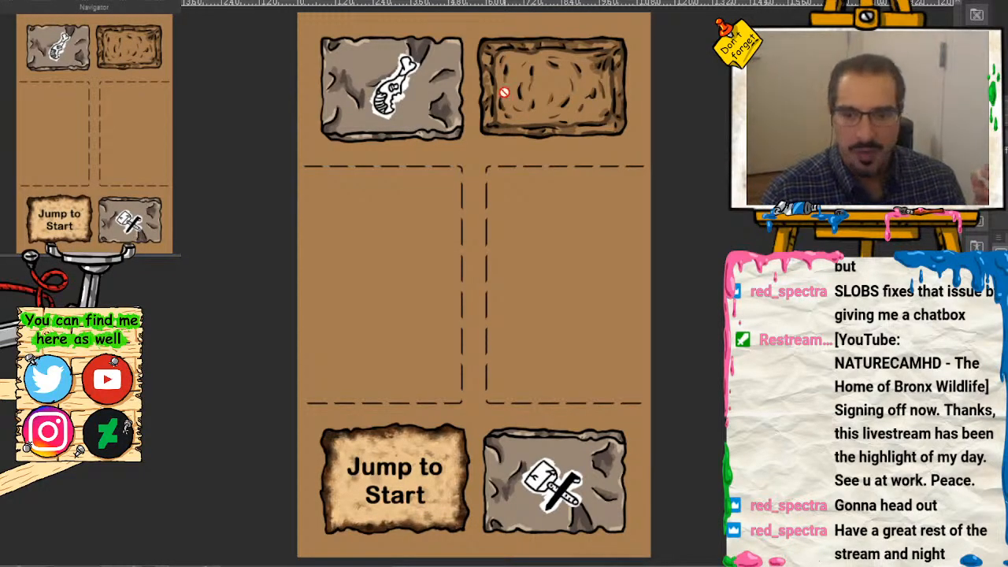
key("ctrl+Tab")
key("ctrl+Tab")
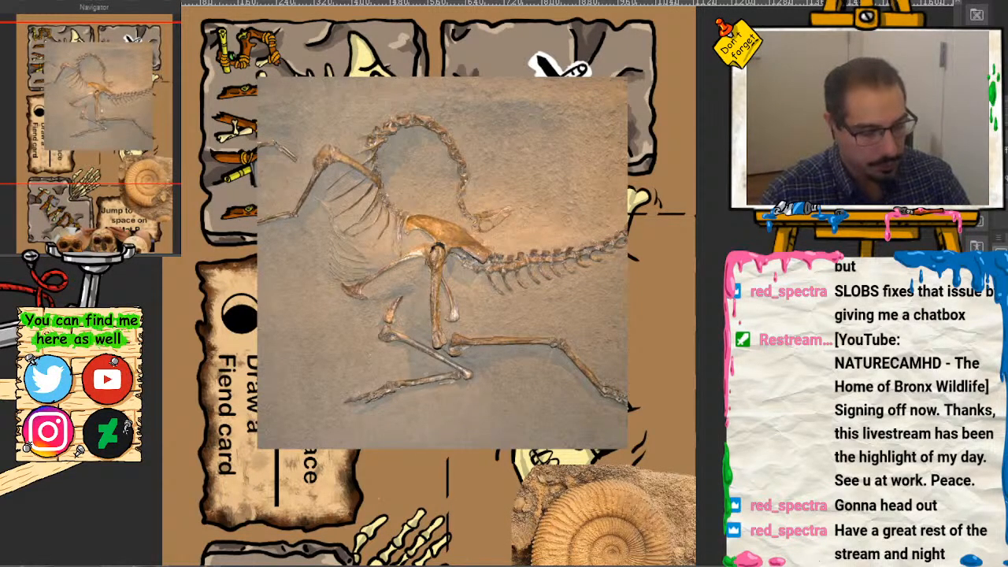
key("ctrl+Tab")
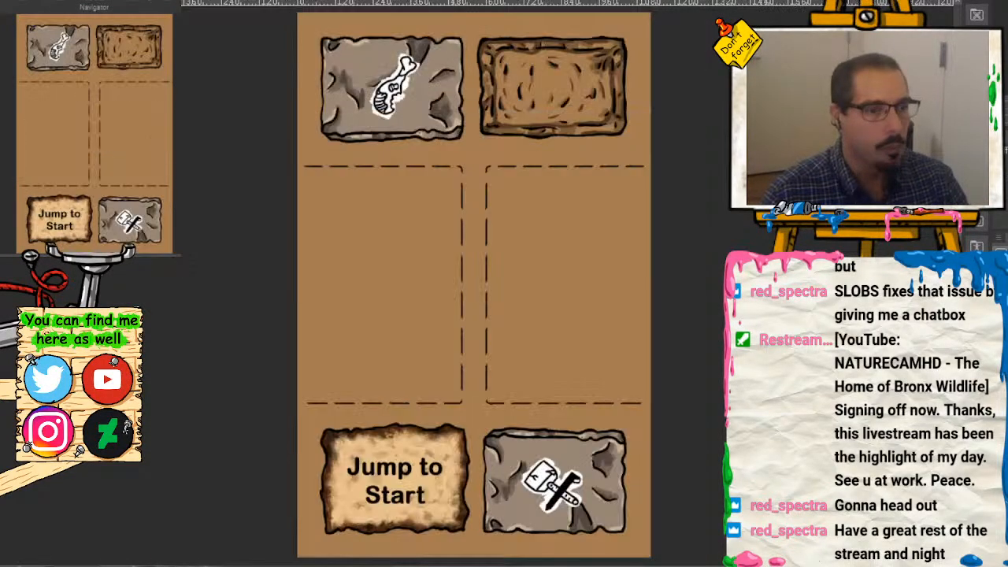
key("ctrl+v")
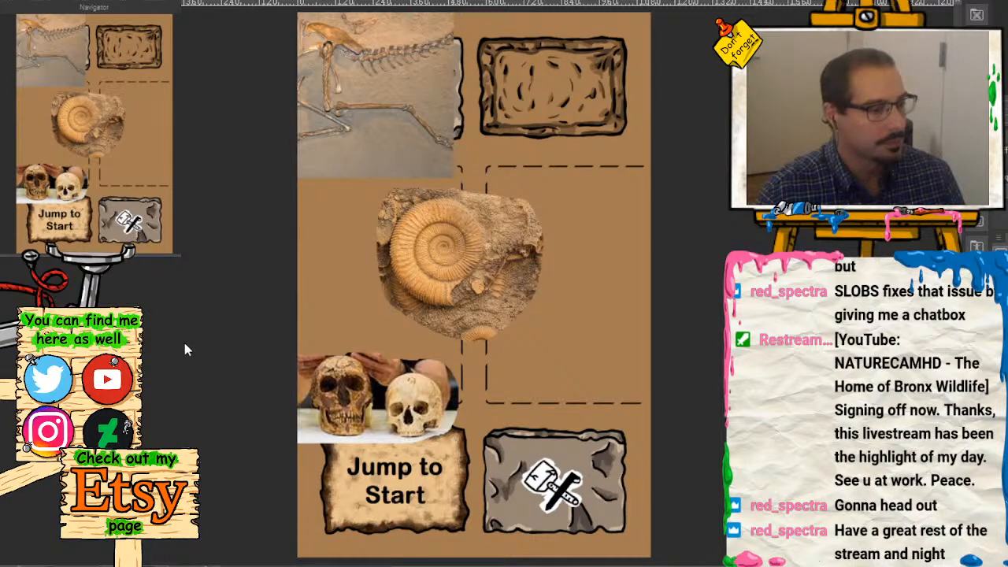
Step: Rotate the pasted reference photos, position the ammonite over the left dashed panel and reduce the photos' opacity for tracing
key("ctrl+t")
left_click_drag(572, 397, 539, 425)
left_click_drag(454, 279, 413, 238)
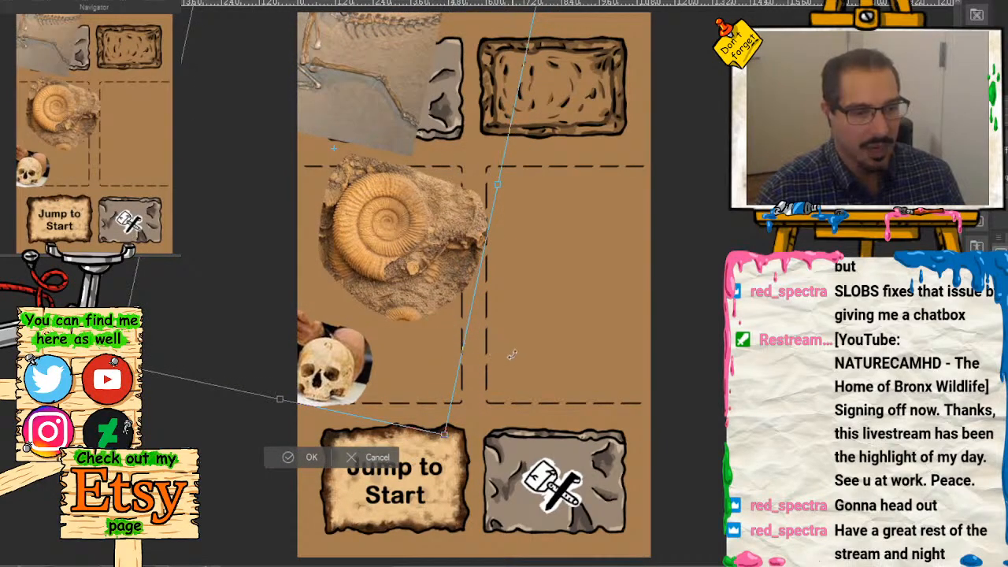
left_click_drag(383, 236, 364, 217)
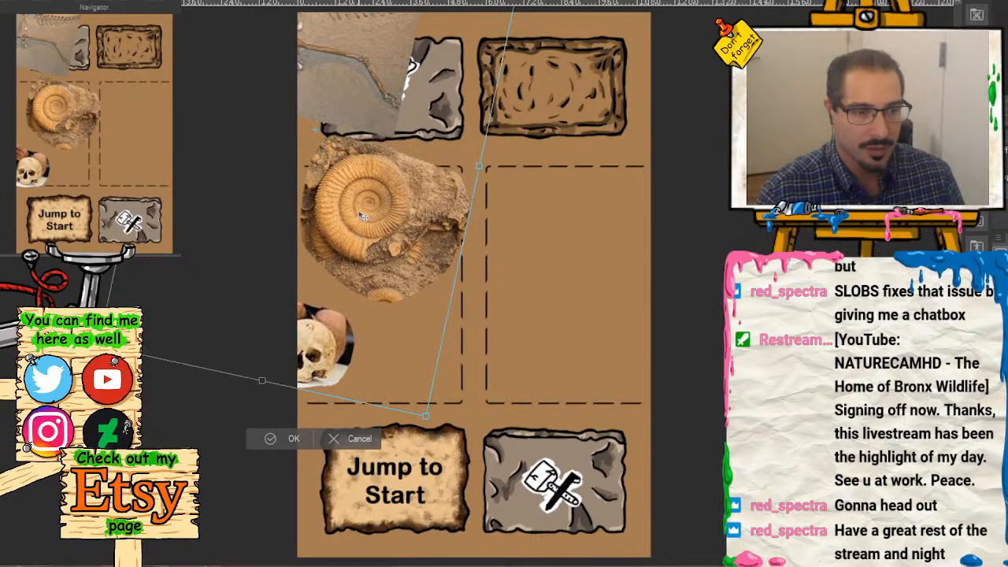
left_click_drag(456, 441, 454, 444)
left_click_drag(390, 246, 398, 255)
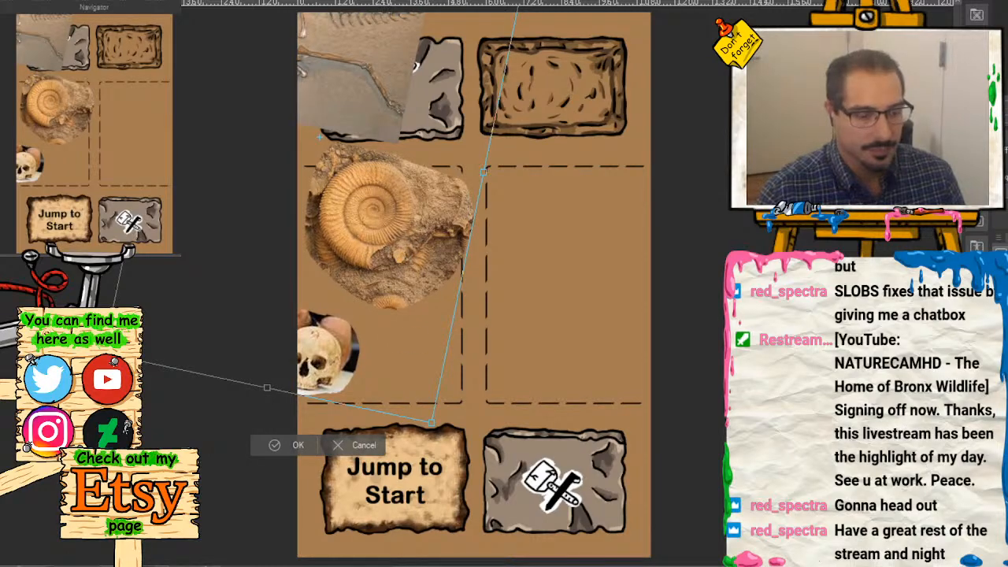
key("Return")
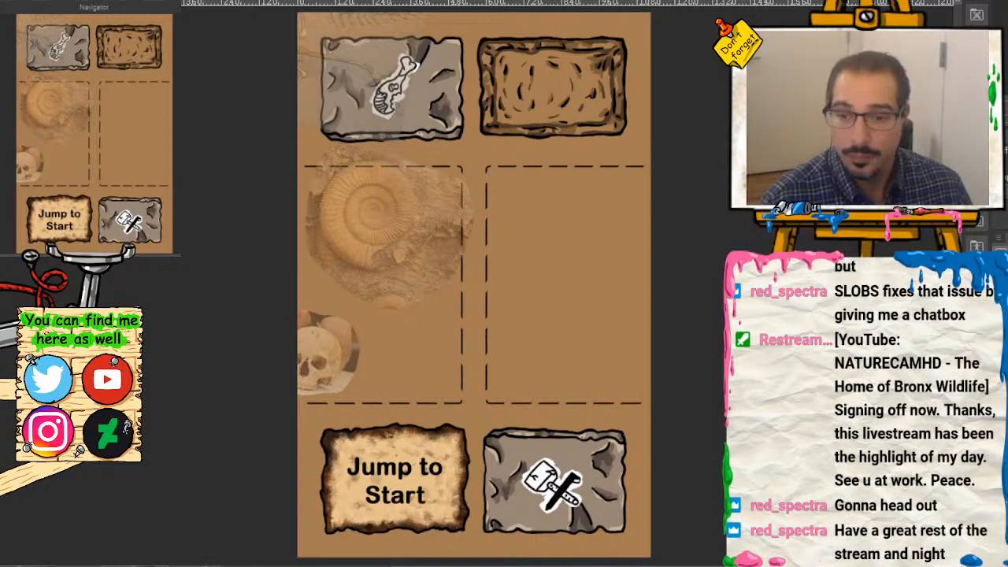
key("ctrl+plus")
key("ctrl+plus")
key("ctrl+plus")
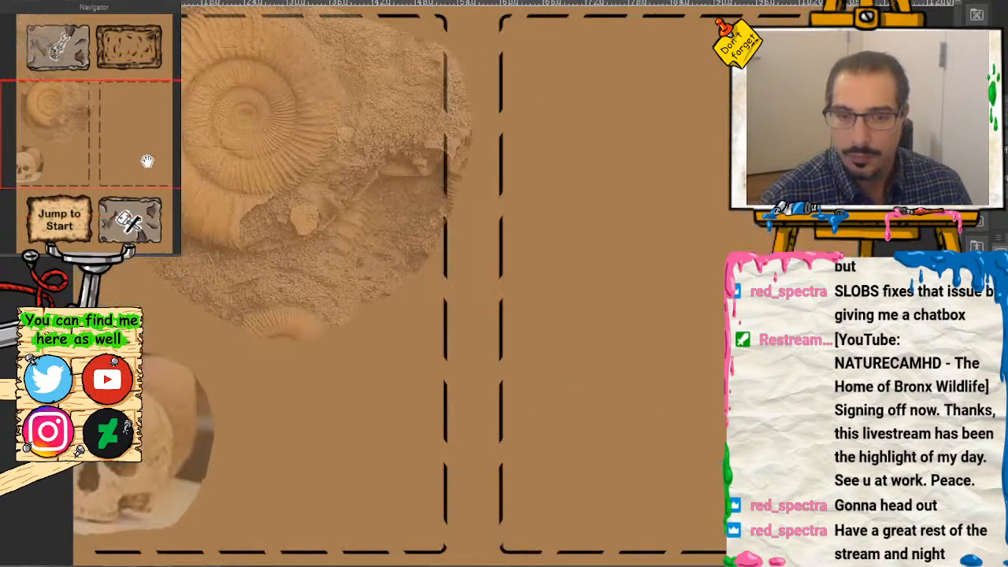
Step: Trace the ammonite's outer shell outline in black over the reference photo, including the jagged broken edge on its right side
left_click_drag(148, 161, 94, 119)
key("ctrl+plus")
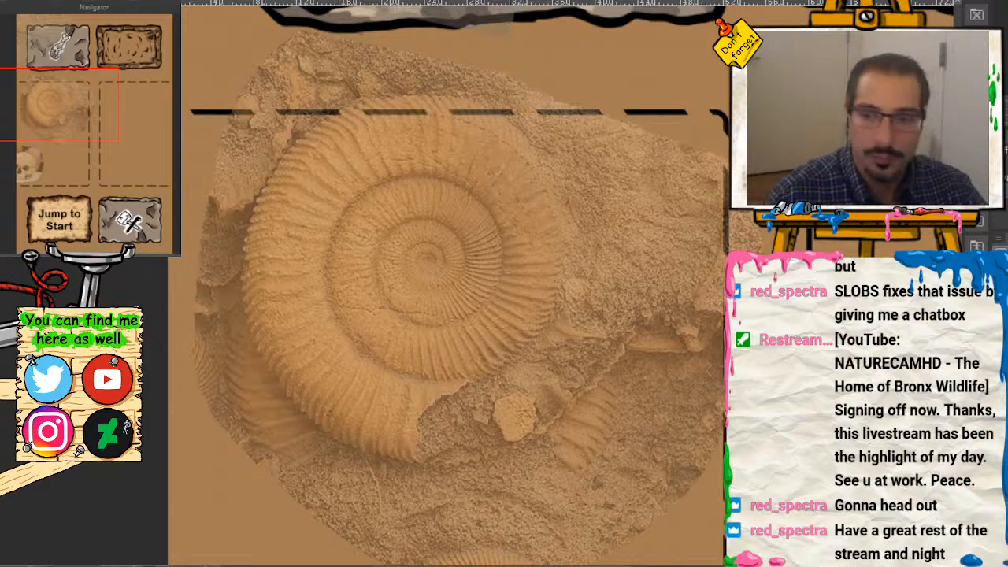
key("ctrl+plus")
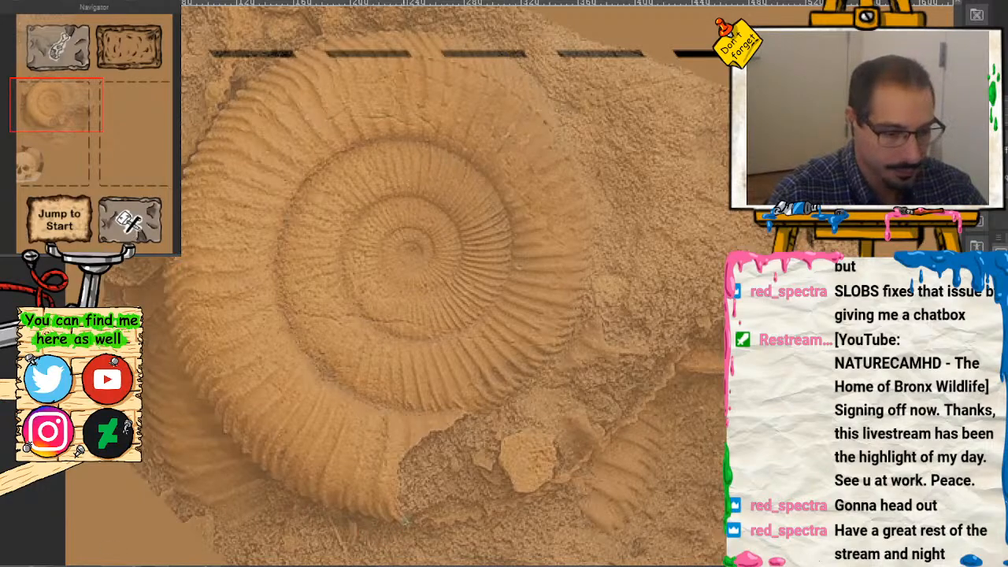
mouse_move(400, 521)
left_mouse_down()
mouse_move(312, 497)
mouse_move(243, 449)
mouse_move(179, 358)
mouse_move(162, 295)
mouse_move(167, 258)
left_mouse_up()
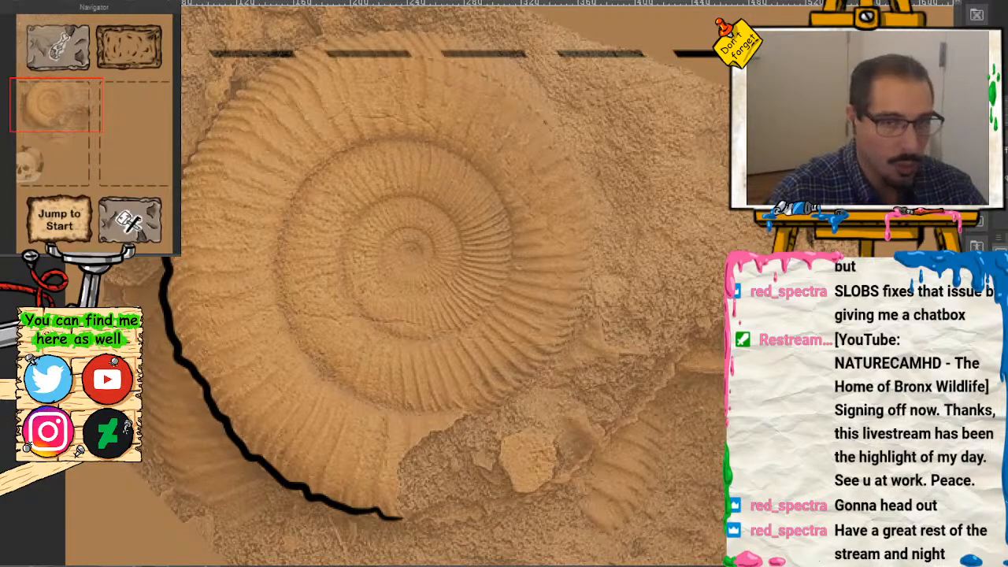
mouse_move(183, 193)
left_mouse_down()
mouse_move(202, 124)
mouse_move(233, 91)
mouse_move(319, 40)
mouse_move(358, 32)
mouse_move(429, 34)
mouse_move(510, 54)
mouse_move(564, 133)
mouse_move(515, 125)
mouse_move(509, 154)
mouse_move(529, 180)
left_mouse_up()
mouse_move(543, 211)
left_mouse_down()
mouse_move(538, 247)
mouse_move(584, 272)
left_mouse_up()
Step: Draw the shell's inner spiral to its centre and add the straight edge line across the lower end of the outer whorl
mouse_move(610, 156)
left_mouse_down()
mouse_move(623, 190)
mouse_move(619, 256)
mouse_move(583, 282)
mouse_move(555, 350)
mouse_move(505, 397)
mouse_move(464, 411)
mouse_move(373, 404)
mouse_move(313, 362)
mouse_move(281, 279)
mouse_move(288, 228)
mouse_move(318, 168)
mouse_move(379, 144)
mouse_move(434, 146)
mouse_move(496, 190)
mouse_move(512, 267)
mouse_move(486, 312)
mouse_move(422, 342)
mouse_move(382, 332)
mouse_move(348, 284)
mouse_move(348, 245)
mouse_move(368, 211)
mouse_move(404, 197)
mouse_move(447, 215)
mouse_move(458, 235)
mouse_move(454, 275)
mouse_move(432, 289)
mouse_move(393, 284)
mouse_move(379, 272)
mouse_move(391, 240)
mouse_move(429, 245)
mouse_move(411, 266)
left_mouse_up()
mouse_move(382, 202)
left_mouse_down()
mouse_move(345, 266)
mouse_move(350, 298)
left_mouse_up()
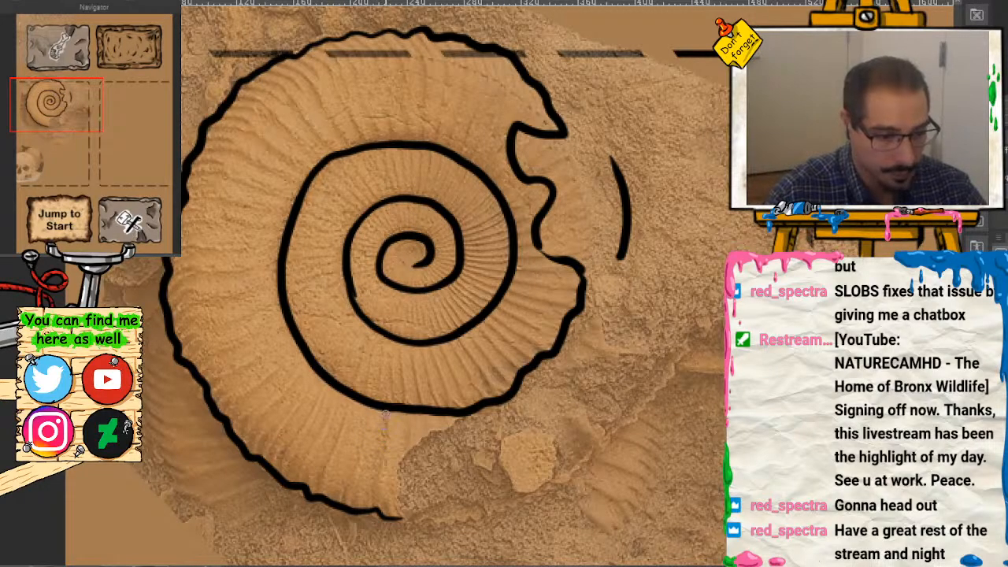
left_click_drag(385, 411, 380, 507)
left_click_drag(385, 411, 388, 482)
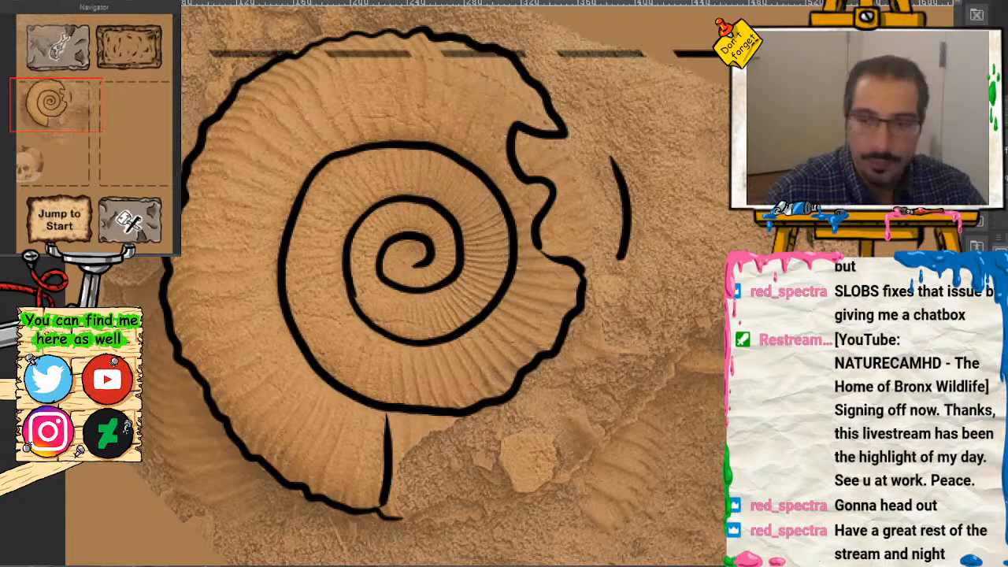
scroll(513, 315, "up", 2)
scroll(566, 317, "down", 2)
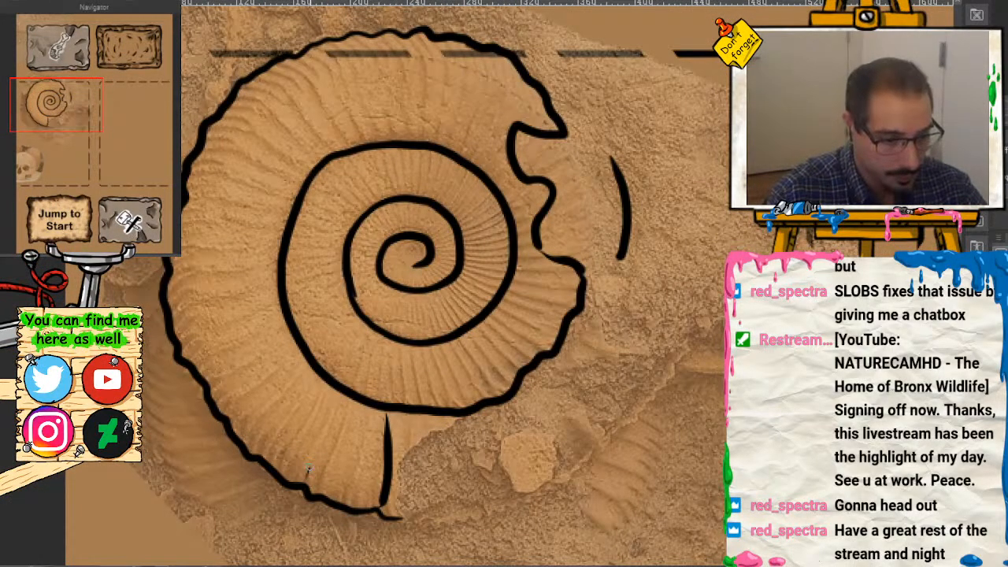
Step: Draw curved rib lines across the lower and left parts of the ammonite's outer whorl
mouse_move(307, 470)
left_mouse_down()
mouse_move(336, 396)
mouse_move(340, 449)
mouse_move(318, 492)
left_mouse_up()
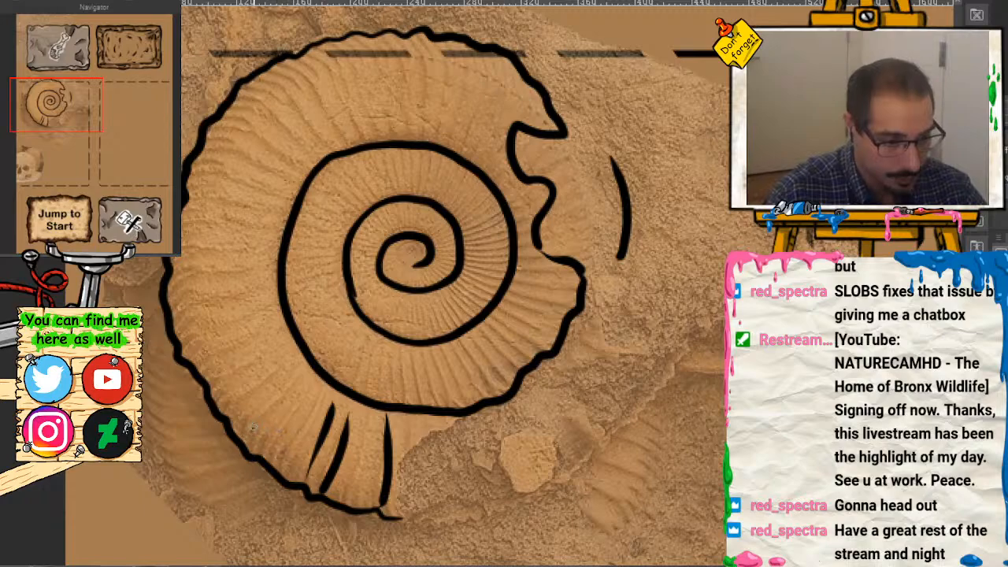
left_click_drag(256, 427, 300, 377)
left_click_drag(226, 371, 284, 336)
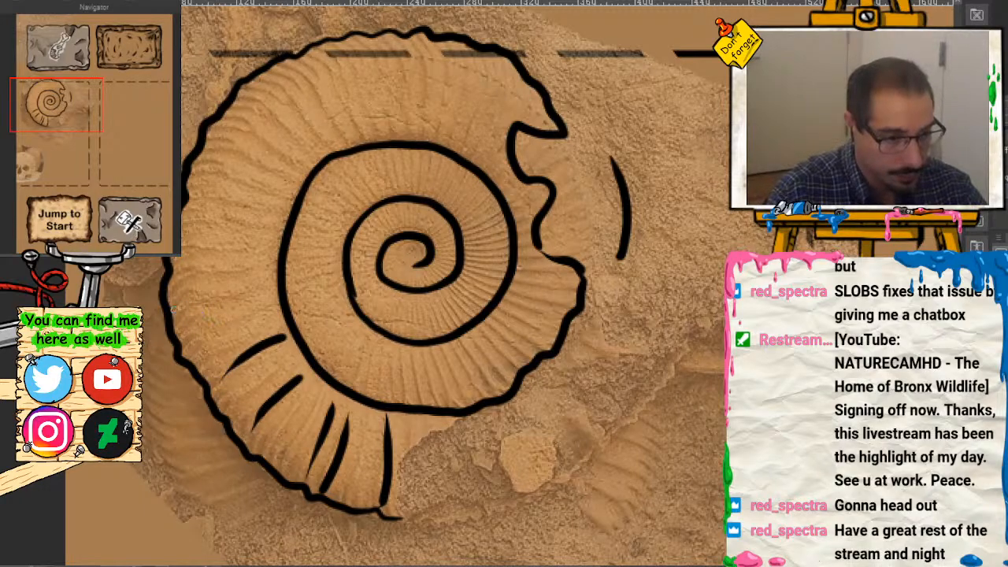
left_click_drag(180, 311, 257, 279)
left_click_drag(178, 261, 265, 232)
left_click_drag(202, 191, 272, 184)
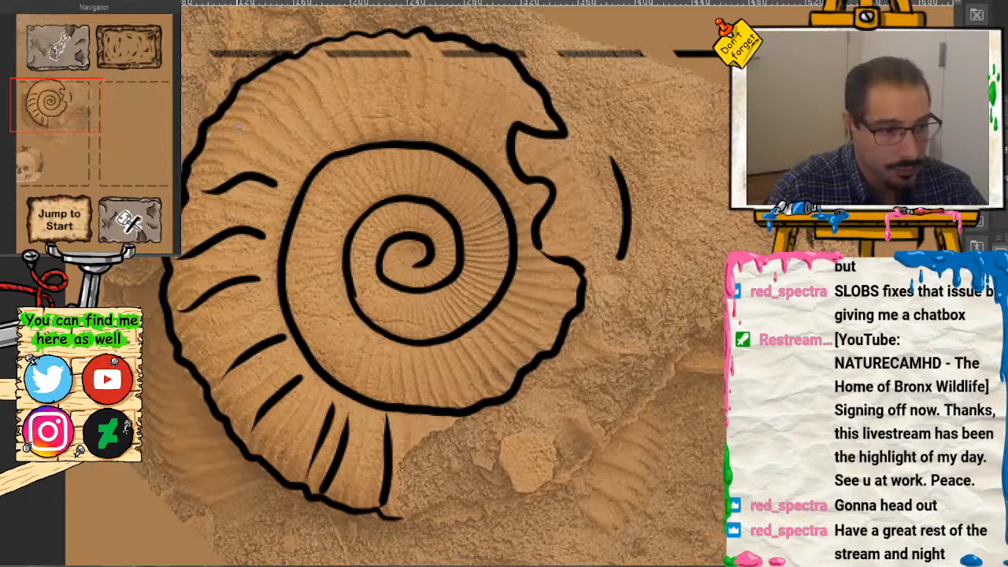
Step: Continue the rib lines over the top of the outer whorl as far as the broken right edge
left_click_drag(236, 123, 307, 145)
left_click_drag(344, 49, 378, 126)
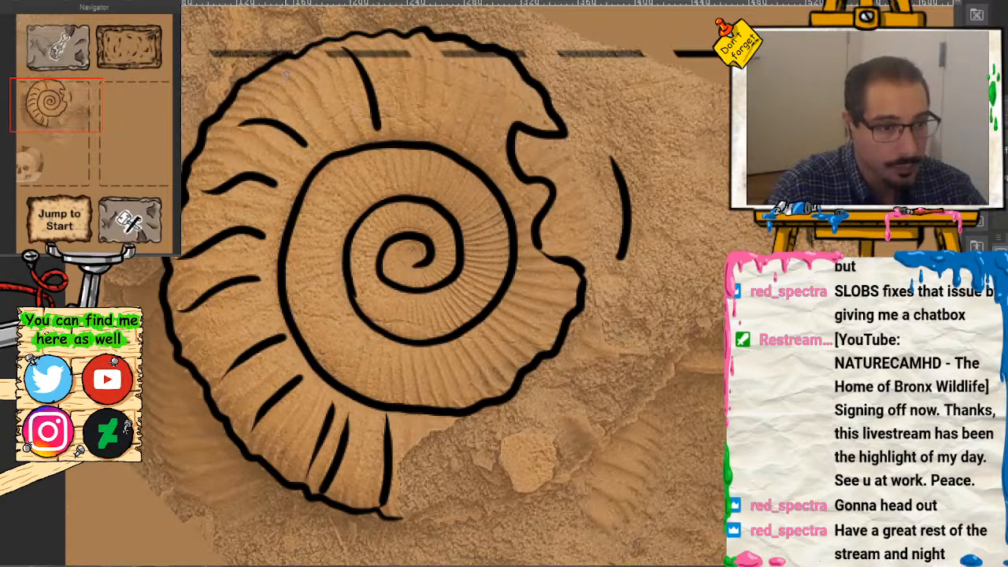
left_click_drag(289, 79, 352, 131)
mouse_move(401, 47)
left_mouse_down()
mouse_move(433, 56)
mouse_move(438, 131)
left_mouse_up()
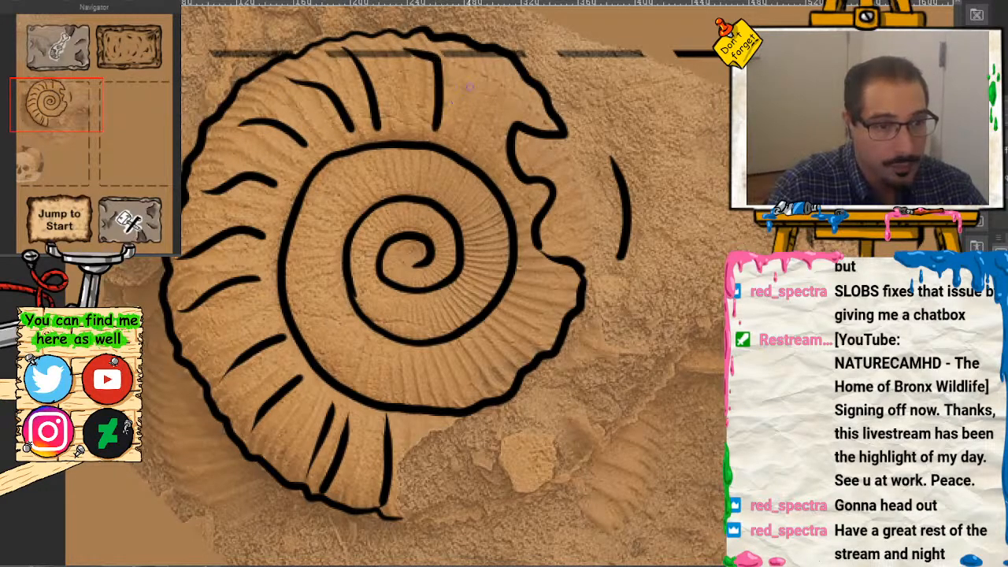
mouse_move(471, 58)
left_mouse_down()
mouse_move(490, 88)
mouse_move(493, 149)
left_mouse_up()
left_click_drag(520, 209, 539, 218)
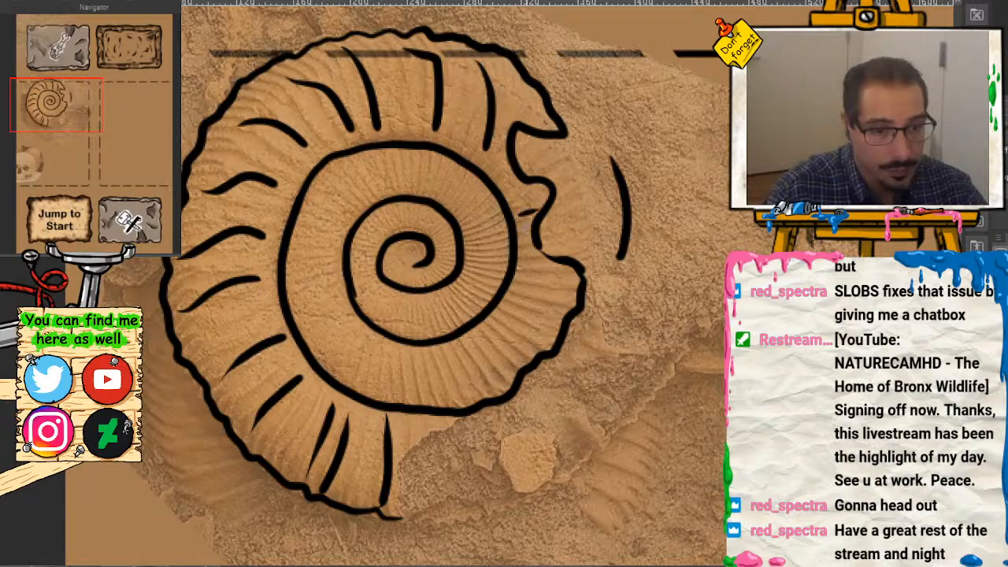
Step: Add rib lines along the right side, underside and left side of the next whorl inwards
left_click_drag(522, 255, 557, 274)
left_click_drag(501, 305, 546, 327)
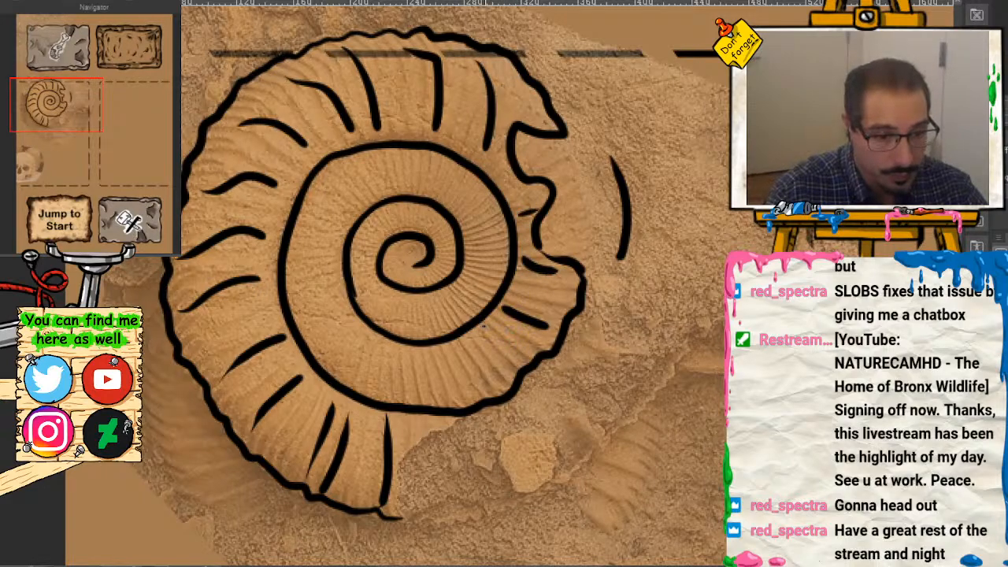
mouse_move(485, 326)
left_mouse_down()
mouse_move(509, 373)
mouse_move(474, 398)
left_mouse_up()
left_click_drag(431, 354, 446, 411)
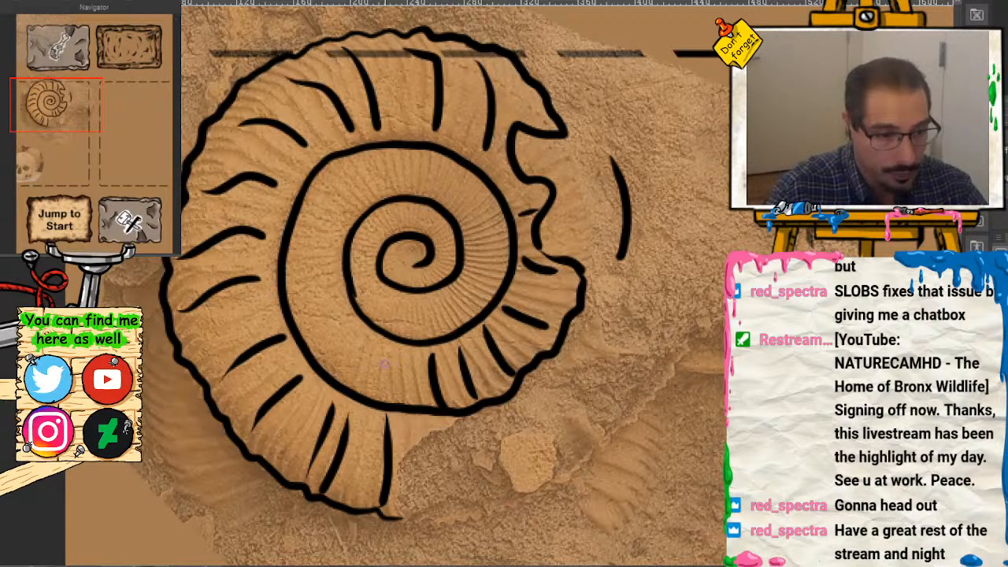
left_click_drag(390, 346, 378, 398)
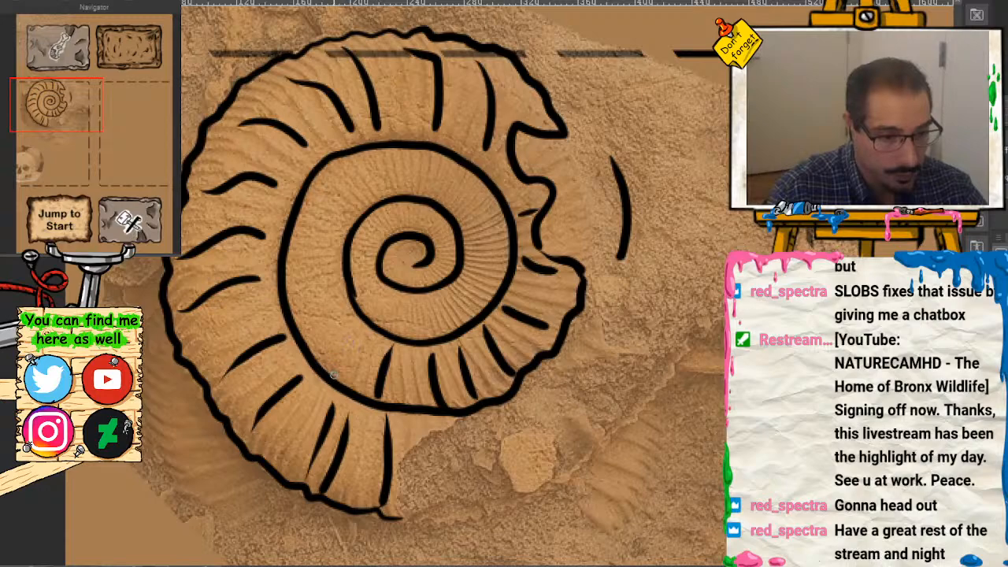
mouse_move(333, 374)
left_mouse_down()
mouse_move(306, 347)
mouse_move(326, 316)
mouse_move(287, 291)
mouse_move(320, 266)
mouse_move(293, 244)
mouse_move(332, 229)
left_mouse_up()
left_click_drag(309, 183, 351, 192)
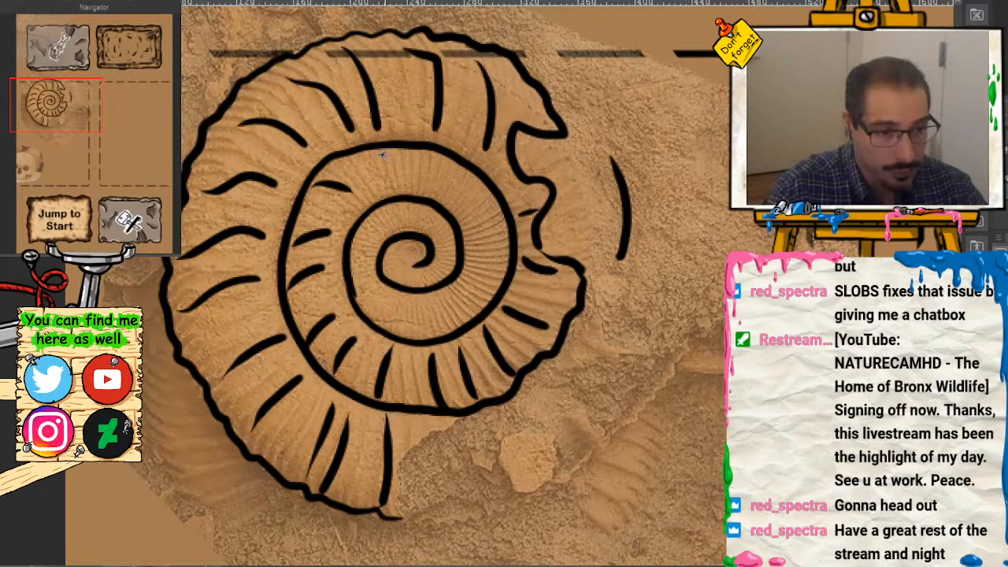
Step: Fill the innermost whorls around the spiral's centre with short rib lines
left_click_drag(381, 153, 405, 193)
mouse_move(455, 158)
left_mouse_down()
mouse_move(459, 193)
mouse_move(489, 193)
mouse_move(494, 233)
mouse_move(505, 240)
mouse_move(496, 253)
mouse_move(502, 271)
mouse_move(475, 287)
left_mouse_up()
left_click_drag(472, 323, 444, 309)
mouse_move(429, 337)
left_mouse_down()
mouse_move(424, 319)
mouse_move(392, 319)
mouse_move(373, 274)
mouse_move(381, 228)
mouse_move(415, 206)
left_mouse_up()
left_click_drag(398, 304, 395, 334)
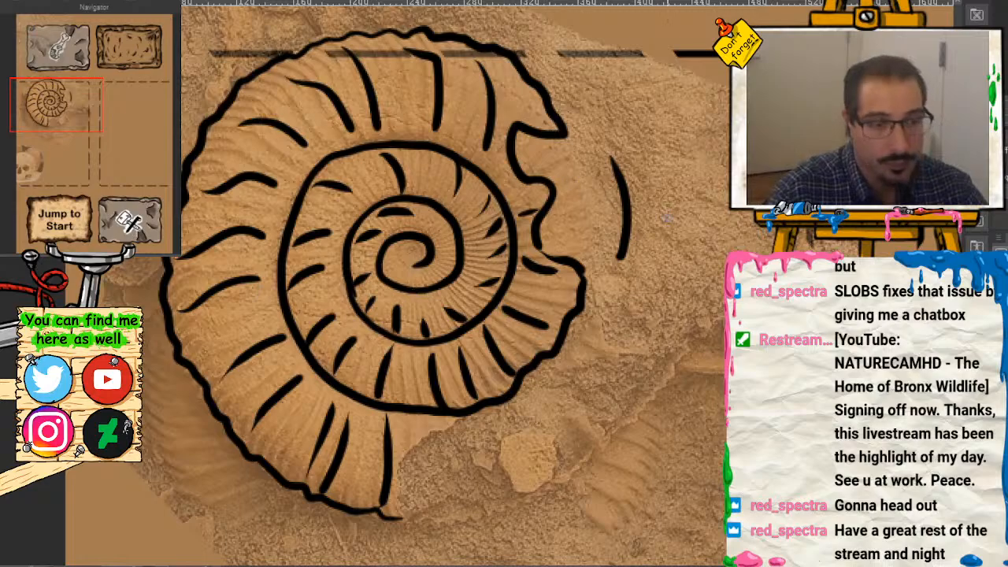
Step: Try to close the shell's lower end with a narrow rounded opening, then remove that curve
left_click_drag(71, 104, 72, 118)
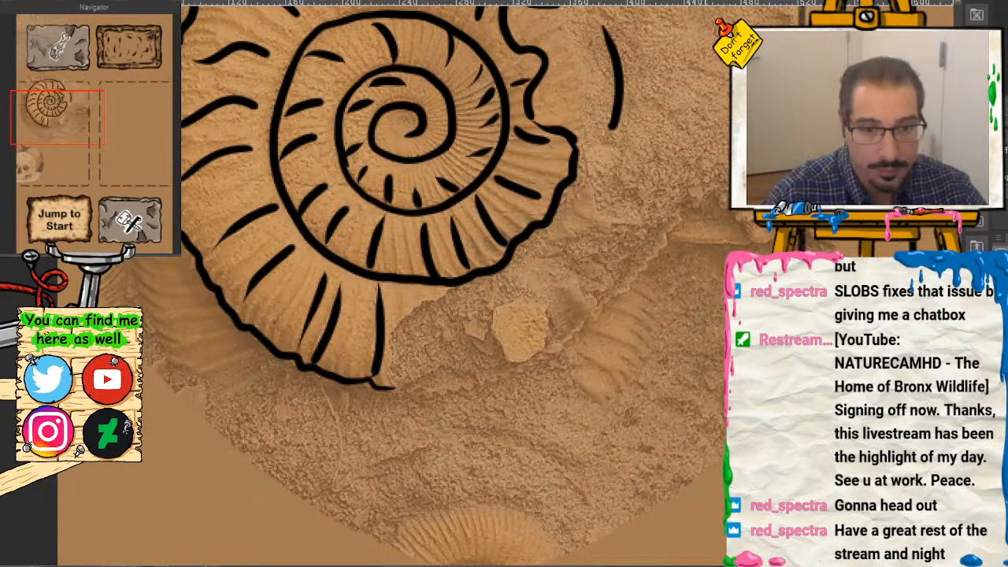
left_click_drag(453, 289, 423, 303)
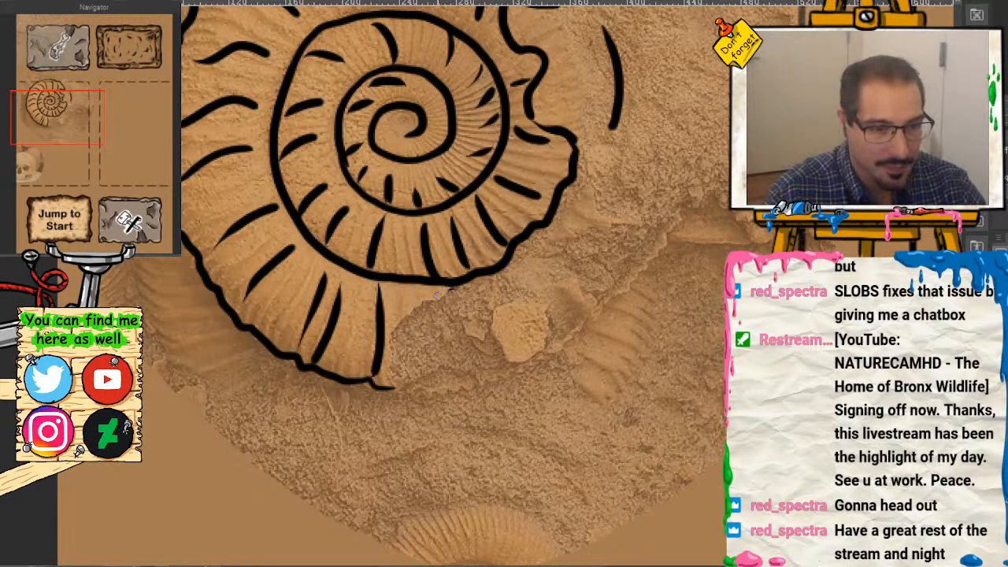
mouse_move(368, 384)
left_mouse_down()
mouse_move(421, 391)
mouse_move(451, 378)
mouse_move(479, 331)
mouse_move(482, 292)
mouse_move(471, 273)
mouse_move(484, 277)
mouse_move(465, 342)
mouse_move(429, 394)
mouse_move(392, 394)
mouse_move(366, 375)
left_mouse_up()
key("ctrl+z")
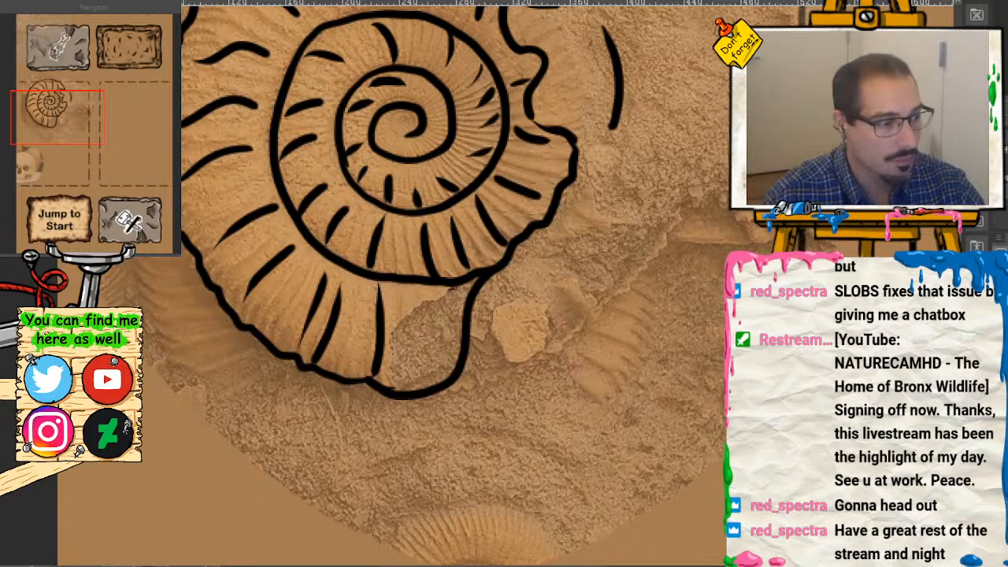
key("alt+Tab")
key("alt+Tab")
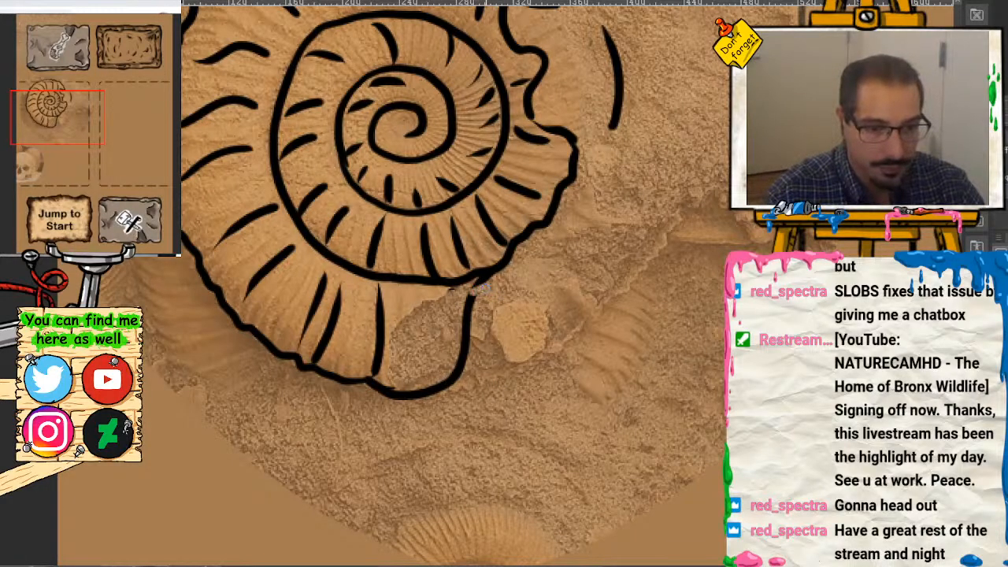
mouse_move(485, 287)
left_mouse_down()
mouse_move(472, 364)
mouse_move(463, 334)
mouse_move(449, 382)
mouse_move(458, 394)
mouse_move(442, 387)
mouse_move(433, 359)
mouse_move(400, 417)
mouse_move(441, 384)
left_mouse_up()
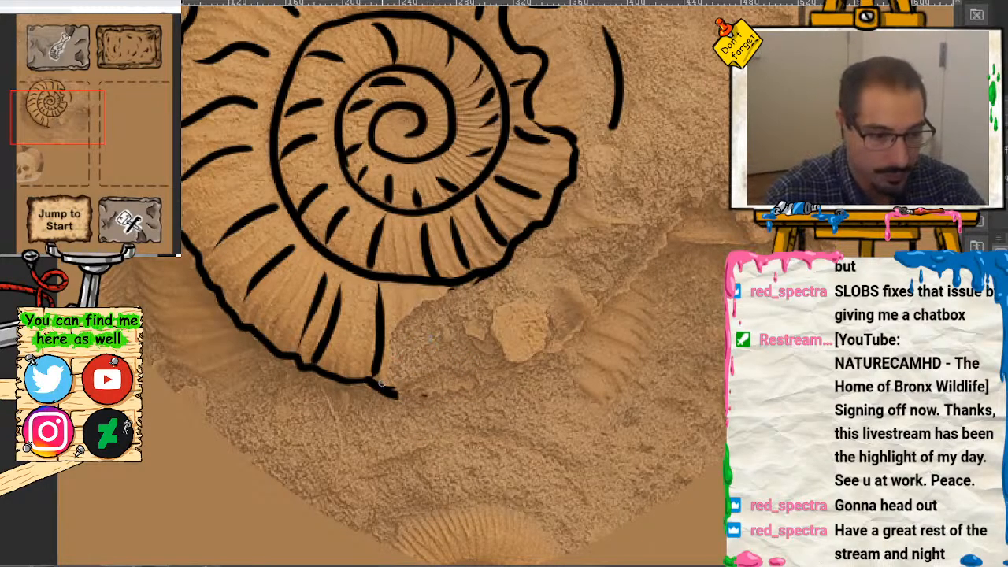
Step: Draw a wider rounded opening at the shell's lower end and add a rib line inside it
mouse_move(374, 385)
left_mouse_down()
mouse_move(411, 403)
mouse_move(463, 405)
mouse_move(485, 395)
left_mouse_up()
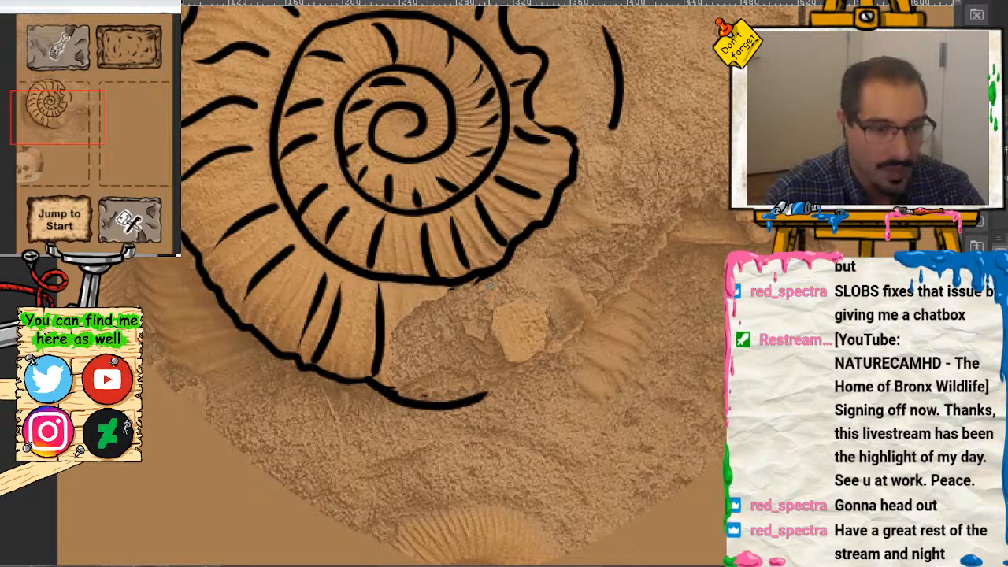
mouse_move(467, 277)
left_mouse_down()
mouse_move(496, 334)
mouse_move(492, 385)
mouse_move(471, 400)
mouse_move(430, 403)
mouse_move(372, 370)
left_mouse_up()
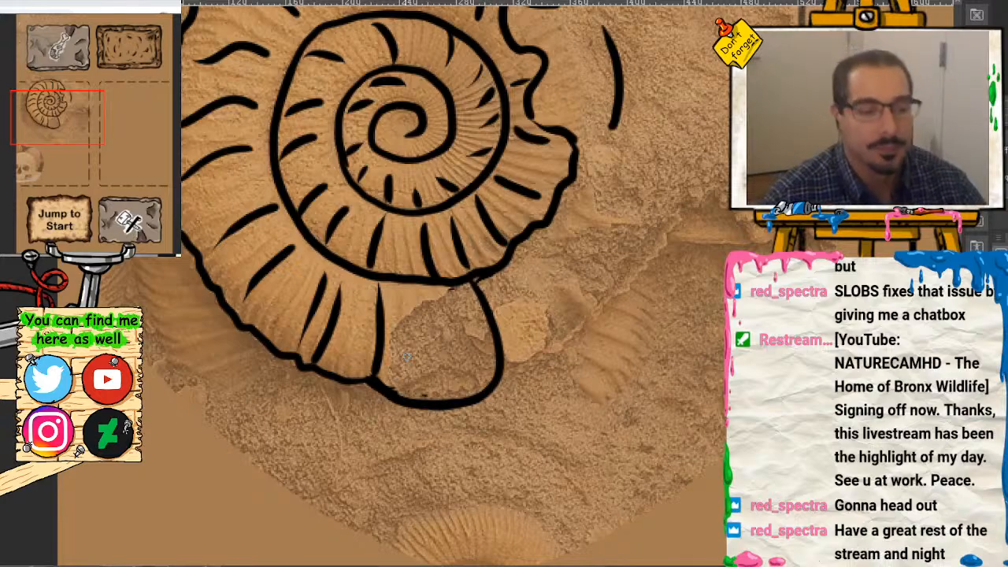
left_click_drag(441, 299, 457, 387)
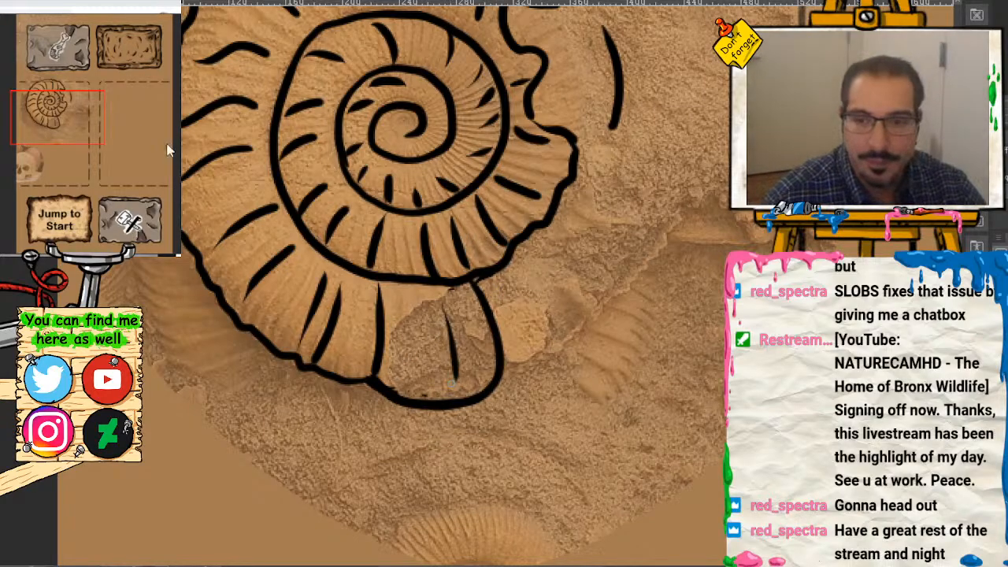
Step: Draw the creature's head emerging from the shell opening, with a round eye marked by an X
left_click_drag(83, 115, 101, 115)
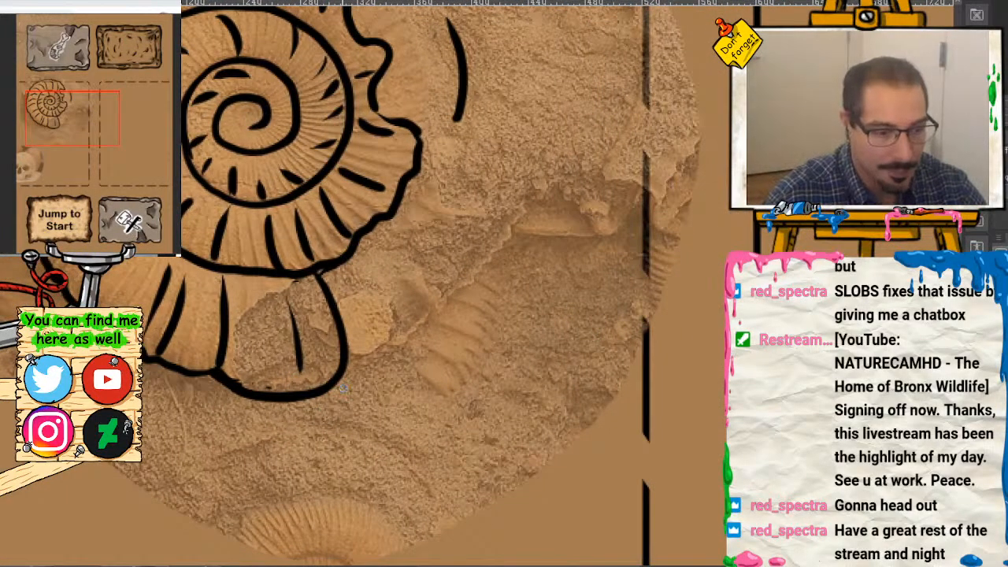
left_click_drag(334, 379, 381, 369)
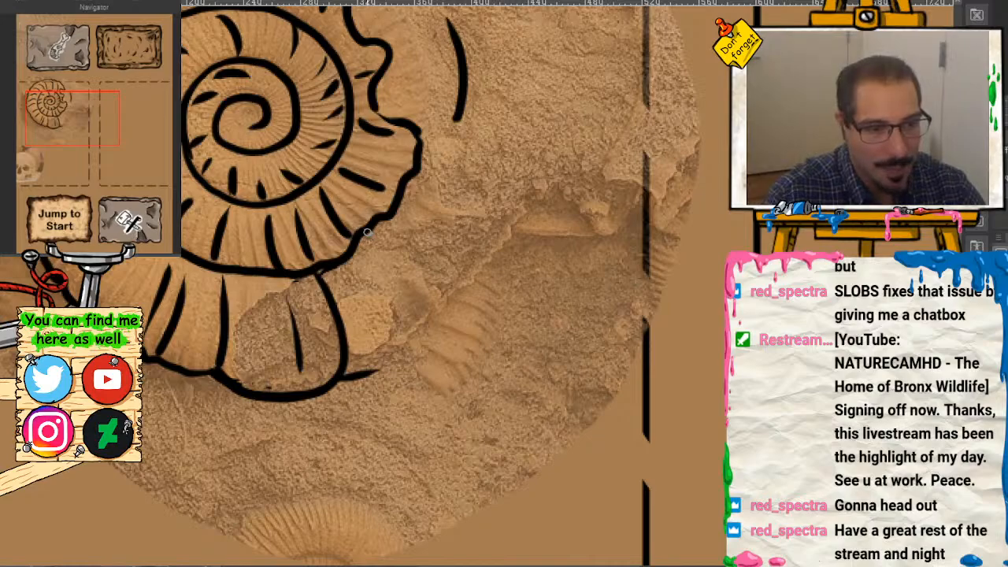
mouse_move(363, 239)
left_mouse_down()
mouse_move(418, 231)
mouse_move(476, 270)
left_mouse_up()
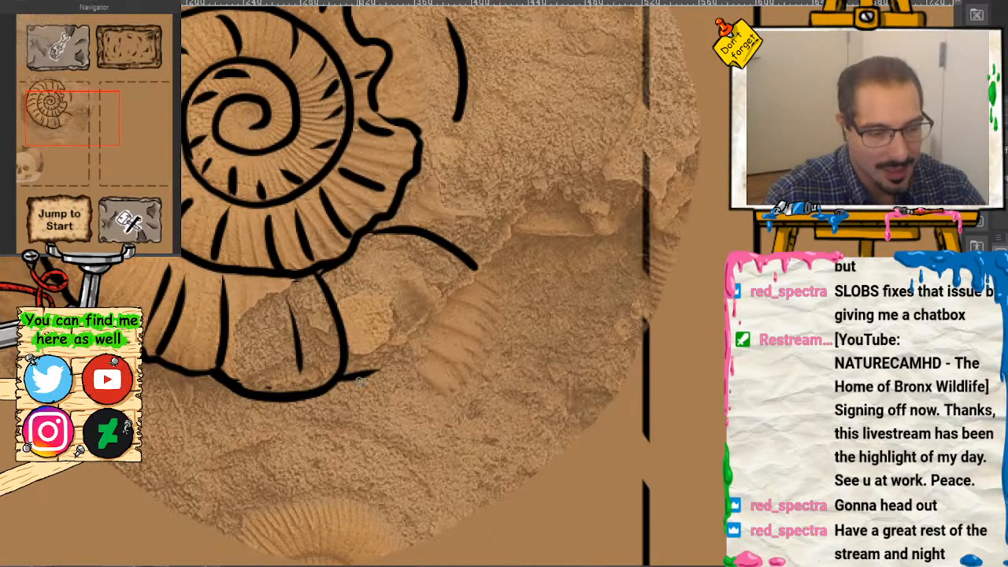
left_click_drag(358, 377, 451, 352)
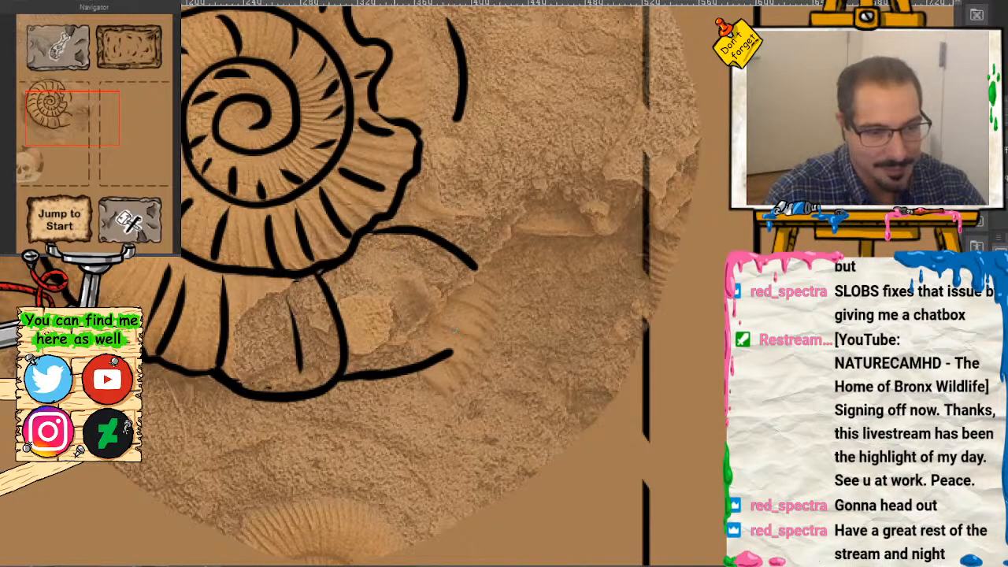
mouse_move(398, 250)
left_mouse_down()
mouse_move(368, 268)
mouse_move(376, 314)
mouse_move(438, 285)
mouse_move(385, 332)
mouse_move(410, 288)
mouse_move(428, 318)
left_mouse_up()
left_click_drag(425, 269, 383, 319)
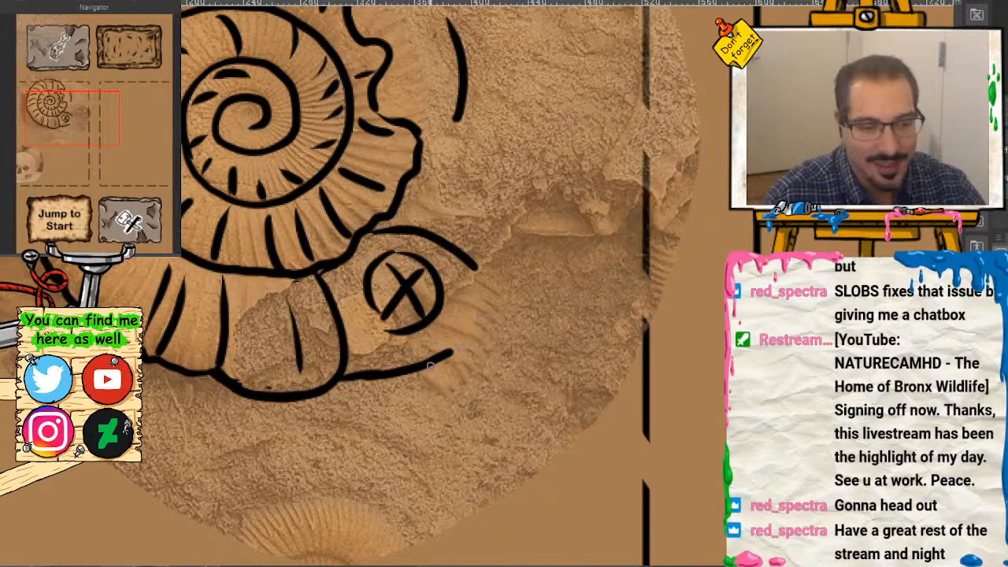
Step: Draw two long wavy tentacles extending from the creature's head, one above the other
mouse_move(422, 367)
left_mouse_down()
mouse_move(446, 364)
mouse_move(506, 389)
mouse_move(606, 375)
mouse_move(702, 394)
left_mouse_up()
mouse_move(484, 330)
left_mouse_down()
mouse_move(529, 352)
mouse_move(632, 352)
mouse_move(696, 380)
left_mouse_up()
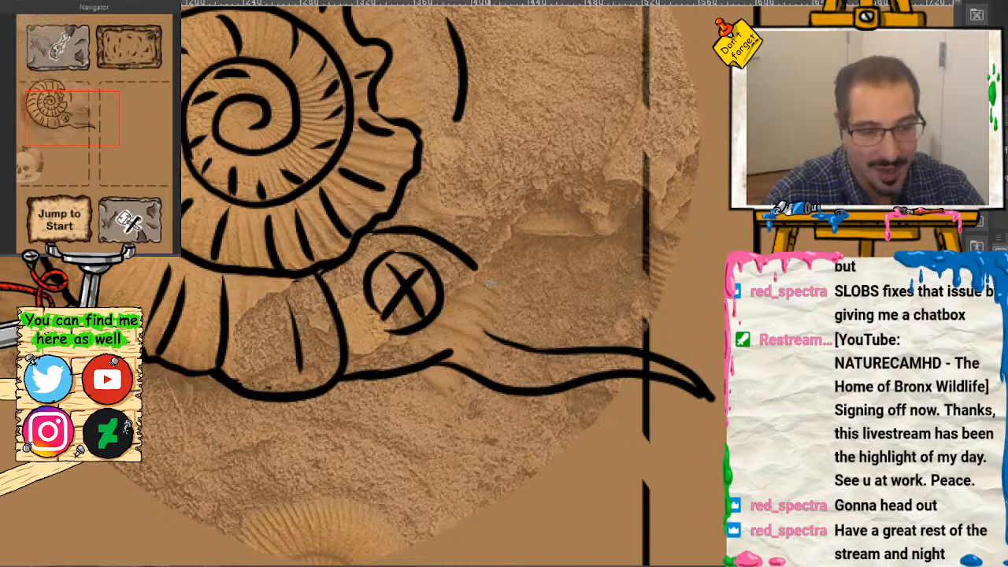
mouse_move(474, 266)
left_mouse_down()
mouse_move(656, 255)
mouse_move(721, 305)
left_mouse_up()
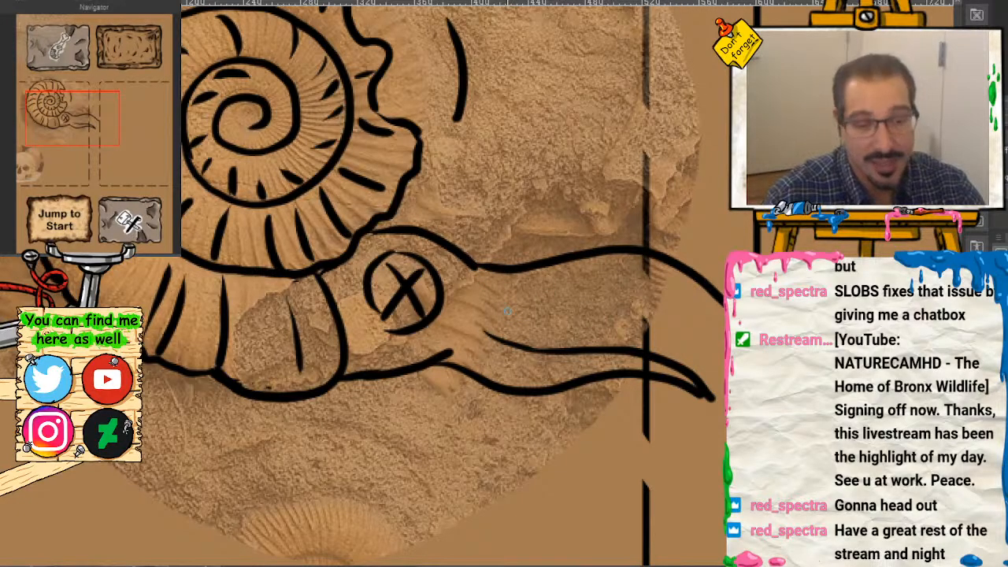
mouse_move(477, 307)
left_mouse_down()
mouse_move(671, 299)
mouse_move(716, 324)
mouse_move(733, 301)
left_mouse_up()
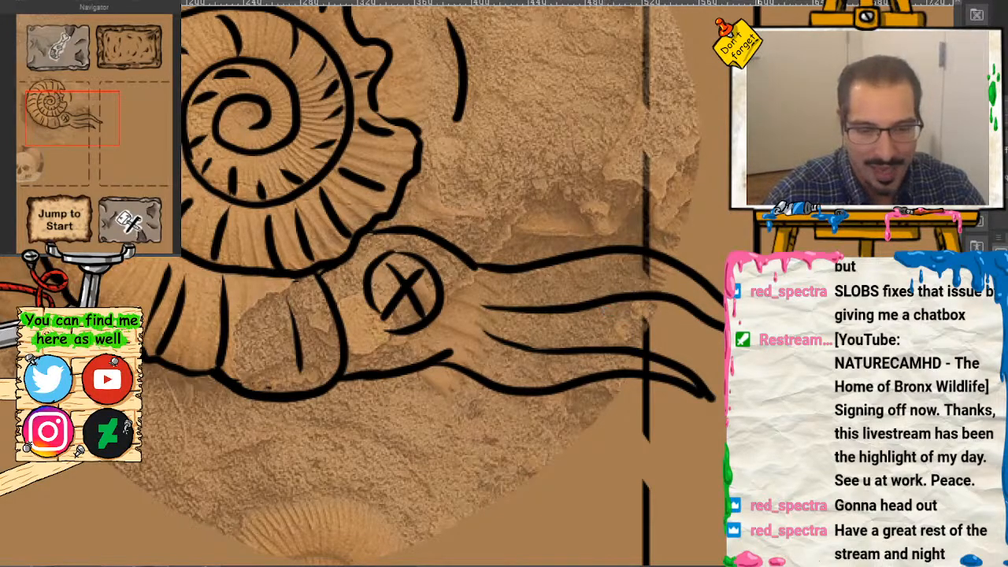
Step: Add overlapping tentacle lines between and behind the first two, including one curving downward to a rounded tip
left_click_drag(626, 301, 691, 339)
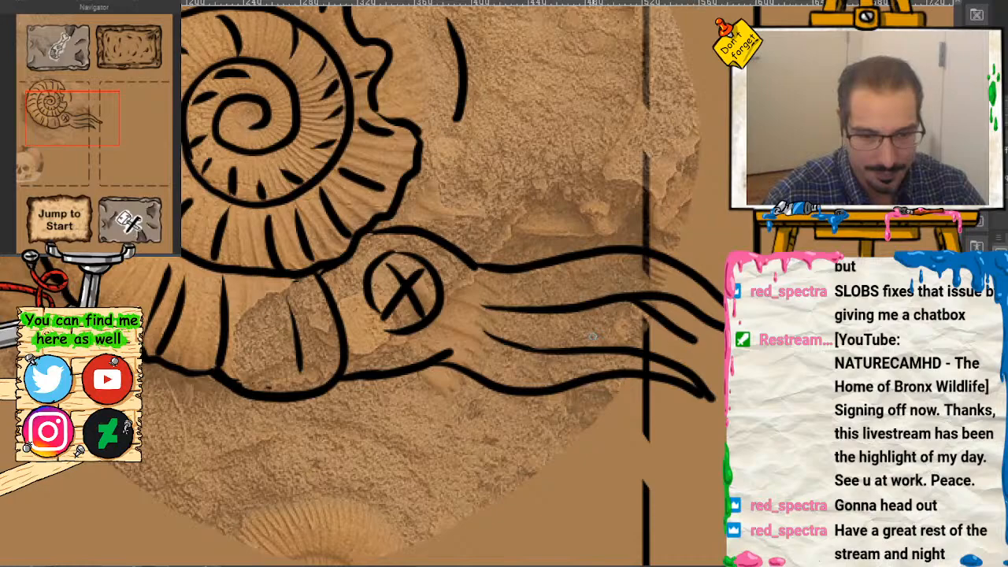
mouse_move(589, 309)
left_mouse_down()
mouse_move(664, 359)
mouse_move(718, 465)
left_mouse_up()
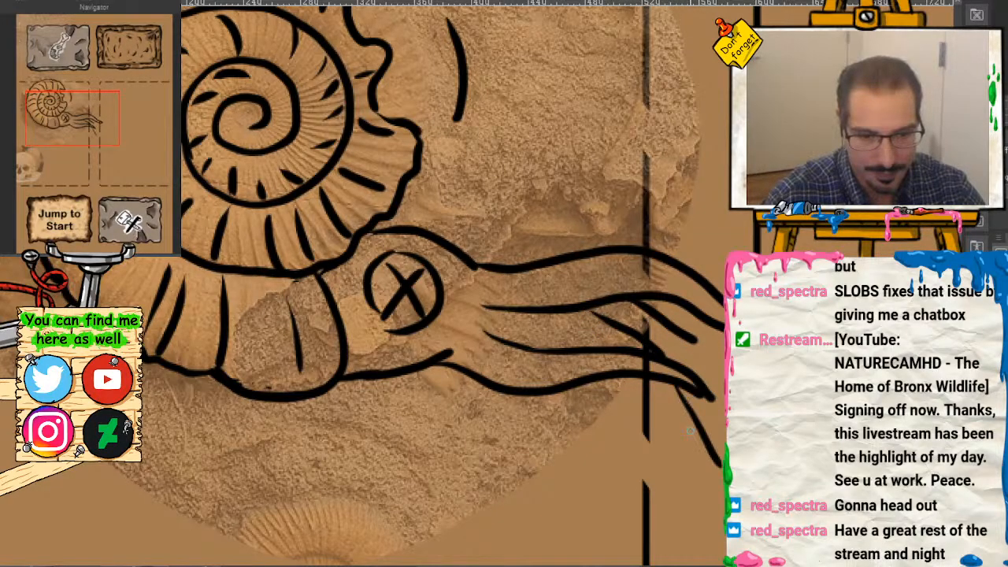
mouse_move(604, 376)
left_mouse_down()
mouse_move(650, 397)
mouse_move(715, 490)
left_mouse_up()
left_click_drag(682, 396, 721, 494)
scroll(94, 125, "up", 5)
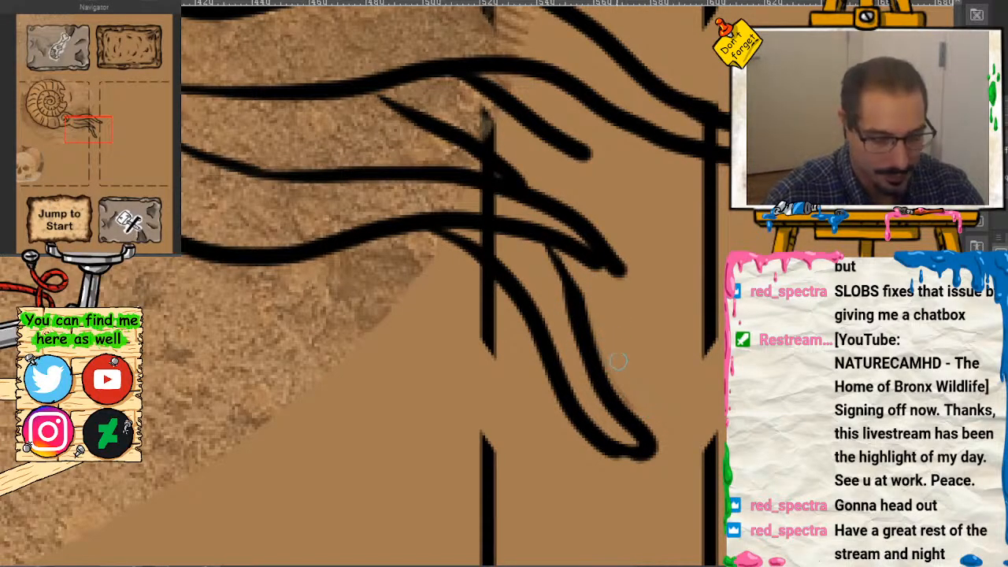
Step: Smooth the drooping tentacle's inner edge and close the middle tentacle with a rounded tip between its neighbours
left_click_drag(560, 264, 583, 351)
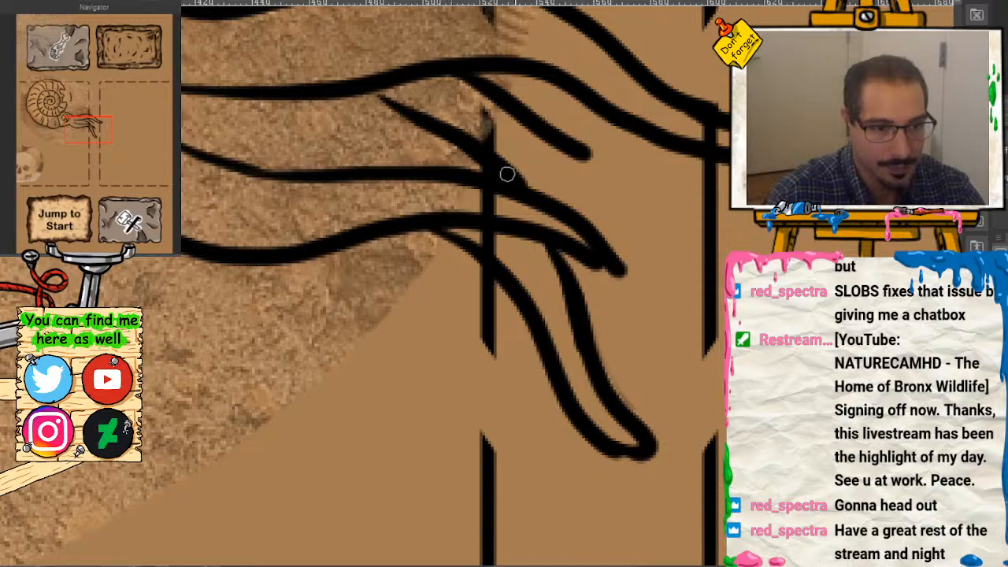
left_click_drag(352, 146, 401, 160)
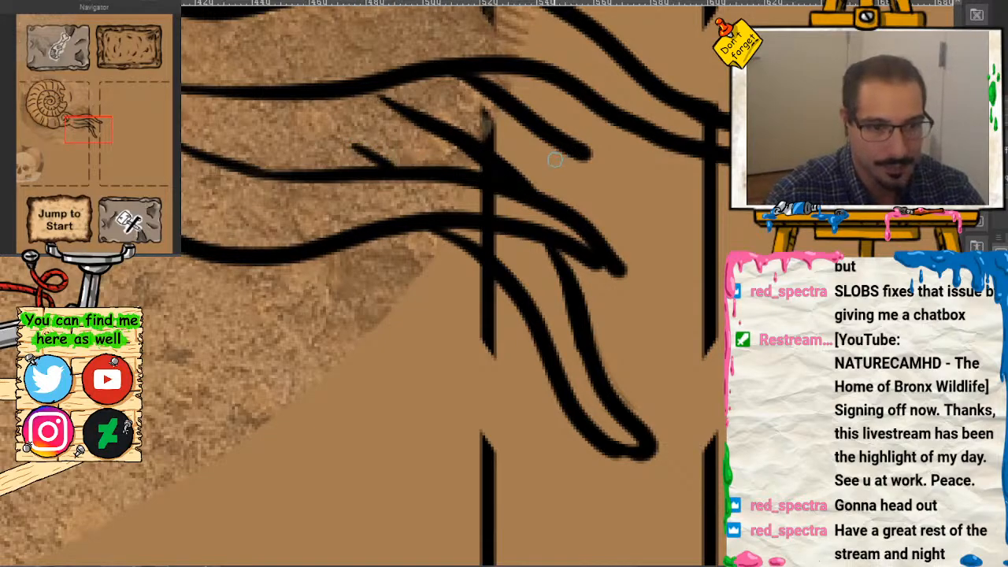
left_click_drag(587, 152, 645, 181)
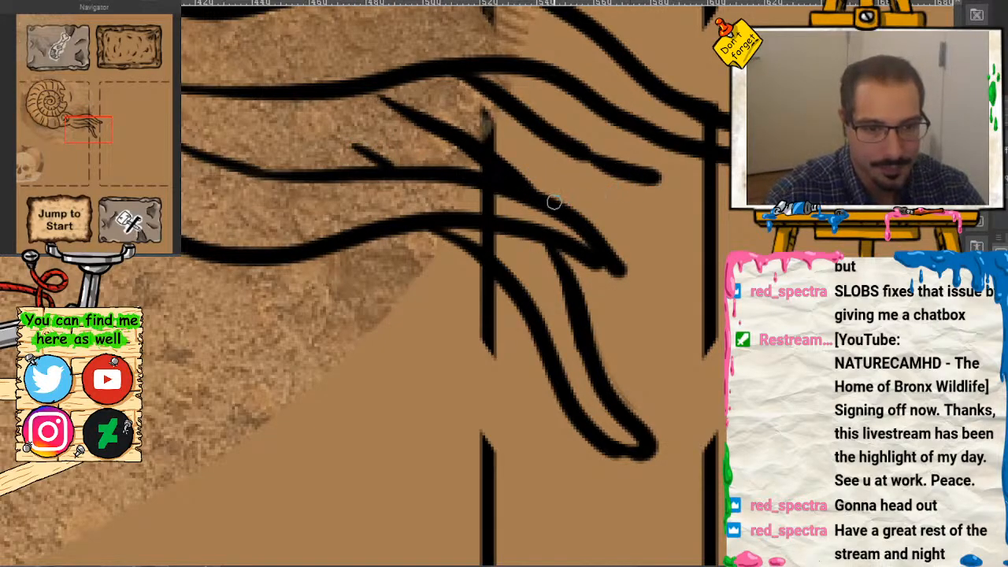
mouse_move(556, 200)
left_mouse_down()
mouse_move(603, 216)
mouse_move(672, 215)
mouse_move(689, 186)
mouse_move(628, 169)
mouse_move(524, 112)
left_mouse_up()
left_click_drag(630, 274, 617, 266)
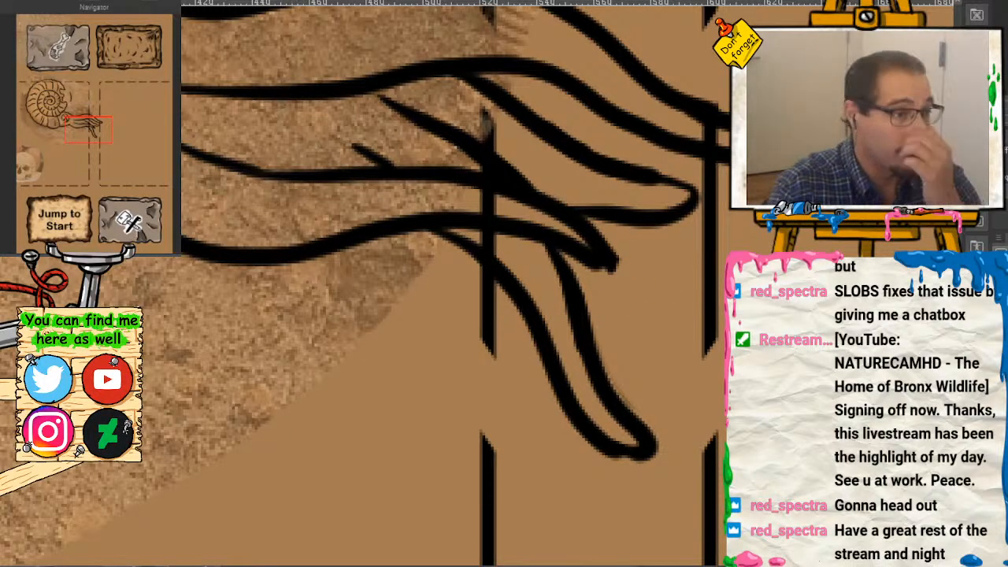
Step: Inspect the Roll again card by hiding and restoring a dashed frame and the skeleton artwork, then return to the Jump to Start card
key("ctrl+Tab")
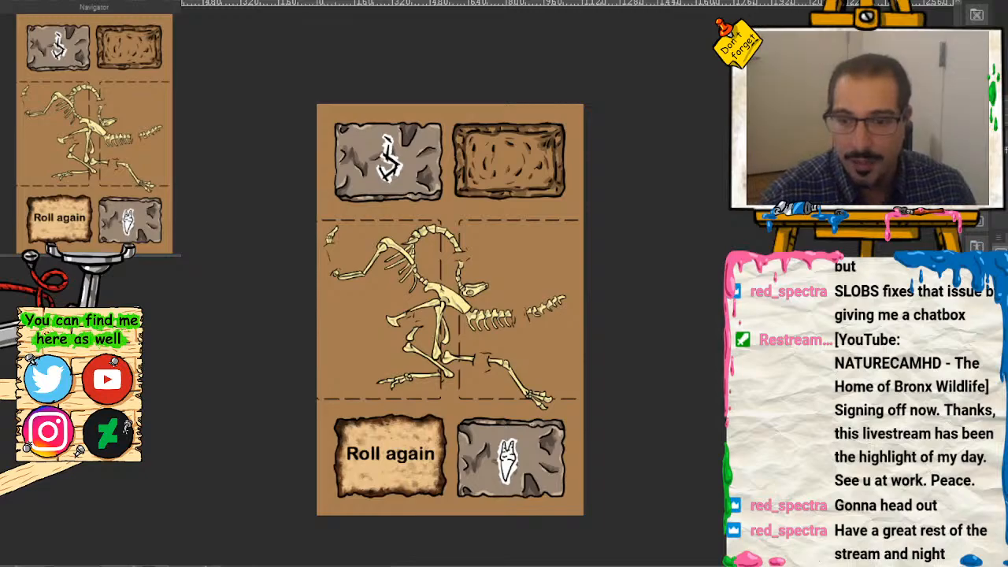
scroll(440, 299, "up", 3)
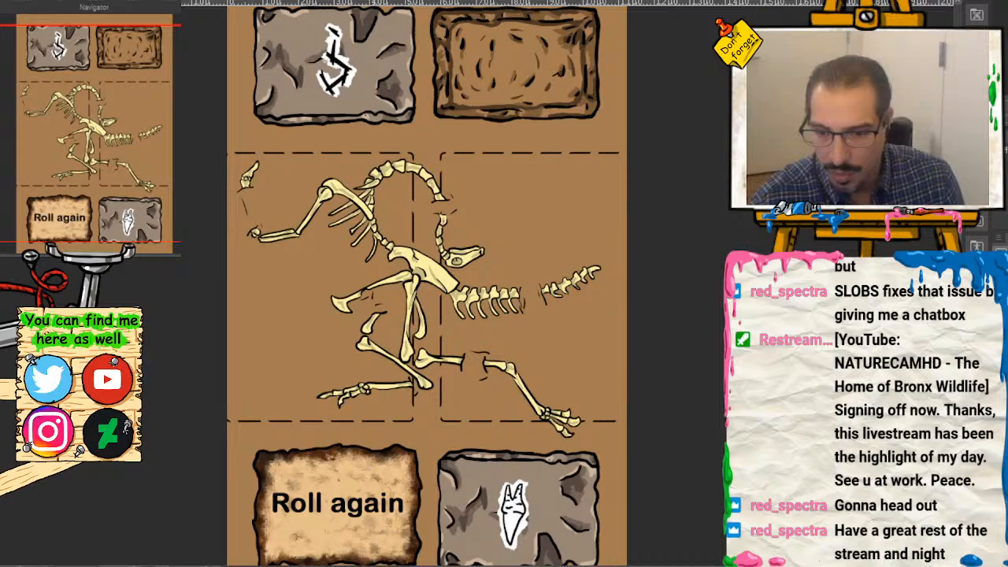
key("ctrl+z")
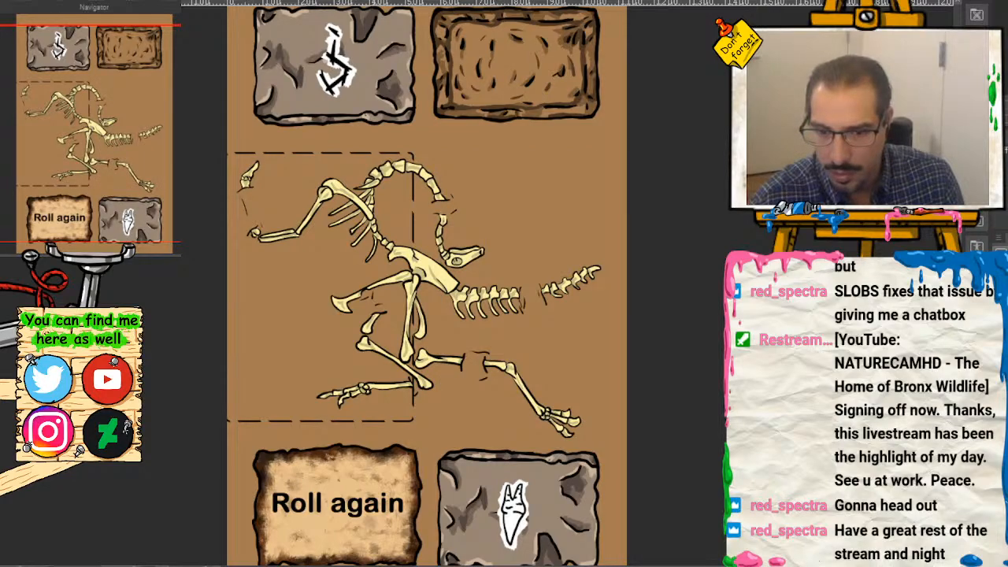
key("ctrl+y")
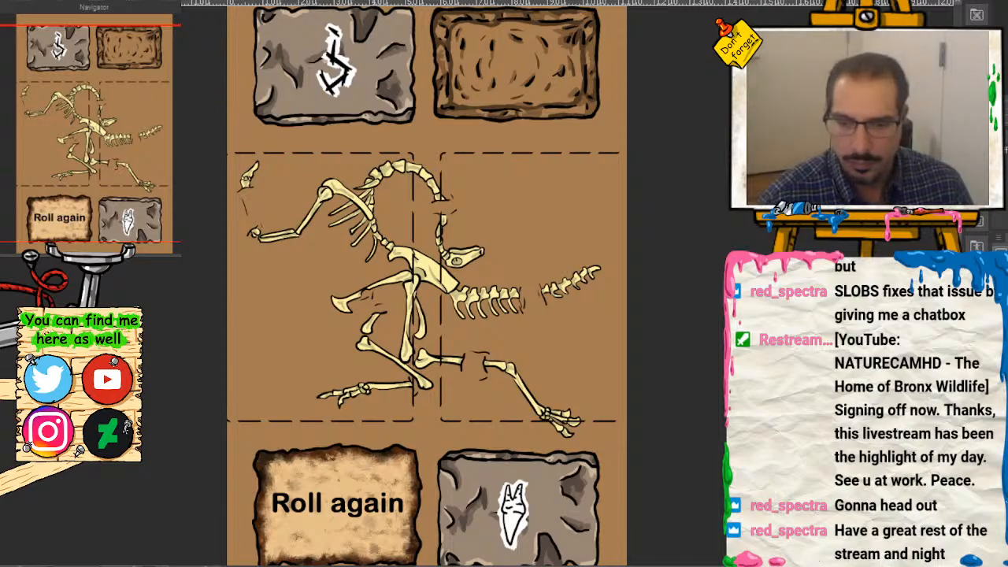
key("Delete")
key("ctrl+z")
key("ctrl+y")
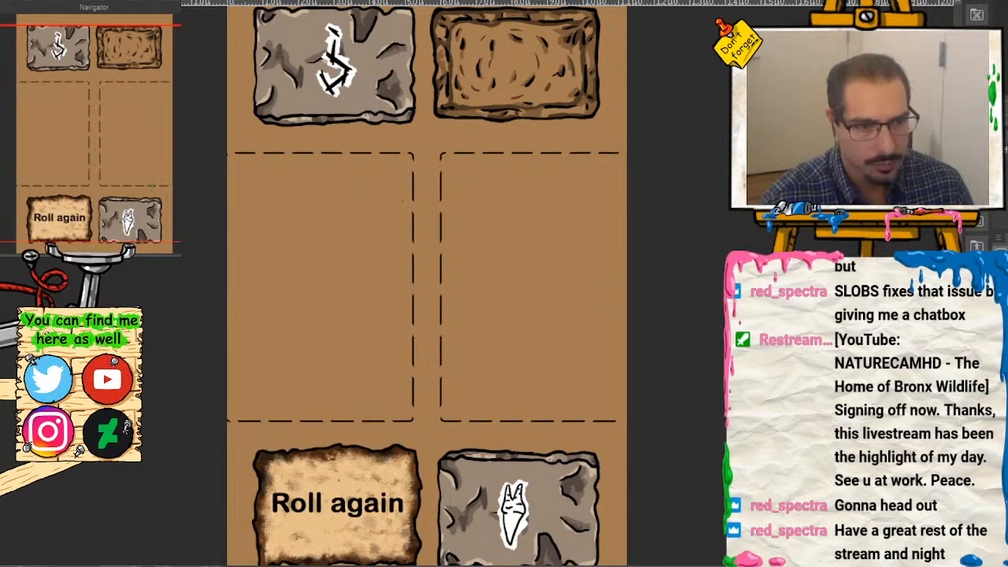
key("ctrl+z")
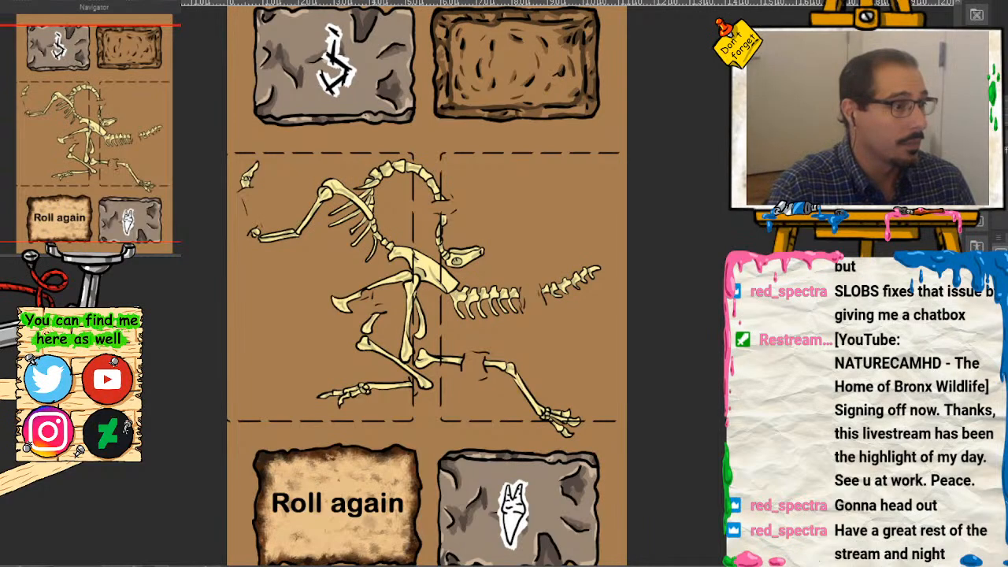
left_click(184, 3)
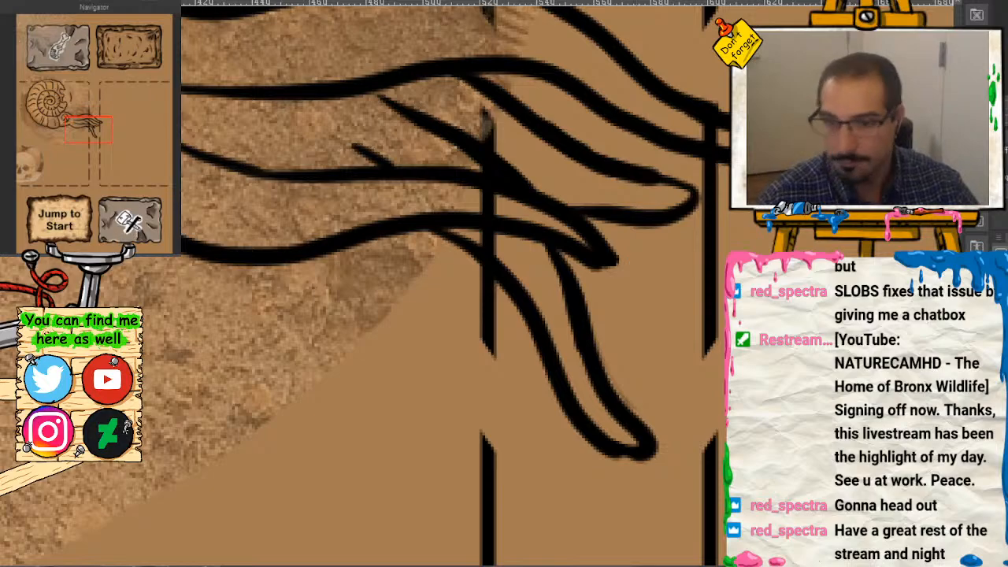
Step: Hide the reference photo and rotate the ammonite drawing slightly clockwise, repositioning it over the left dashed frame
key("ctrl+minus")
key("ctrl+minus")
key("ctrl+minus")
key("ctrl+minus")
key("ctrl+minus")
key("ctrl+minus")
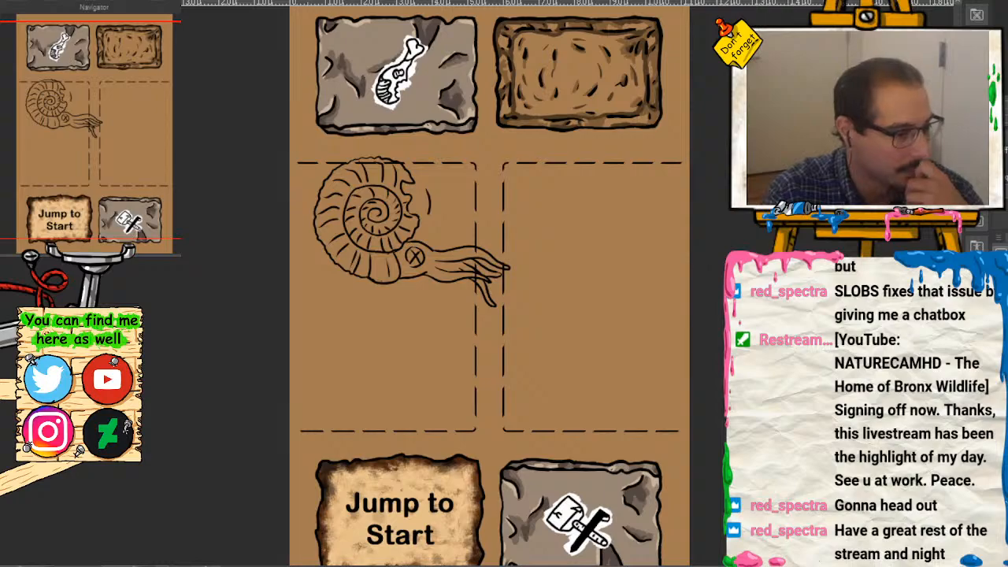
key("ctrl+t")
left_click_drag(513, 318, 488, 346)
left_click_drag(400, 276, 411, 234)
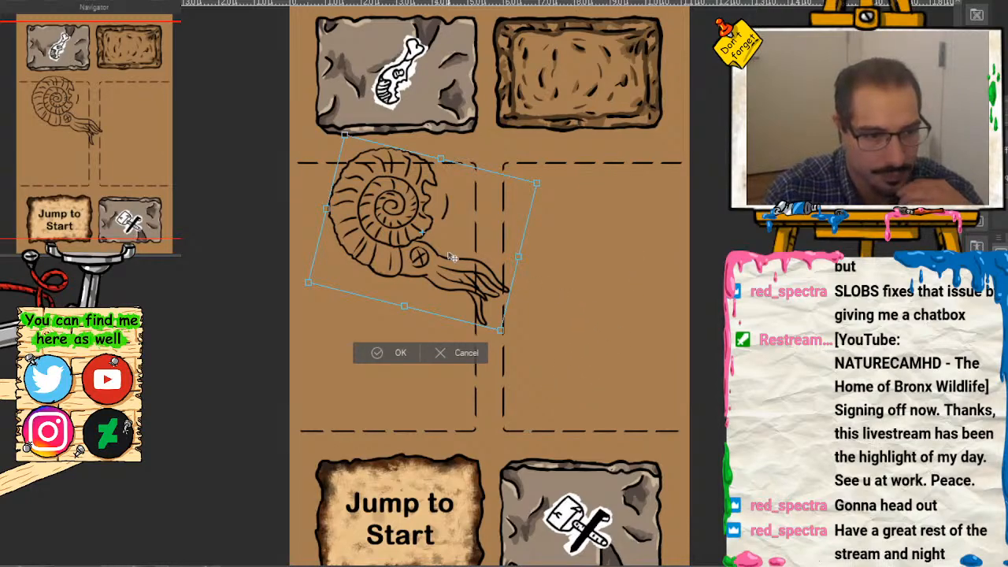
key("Return")
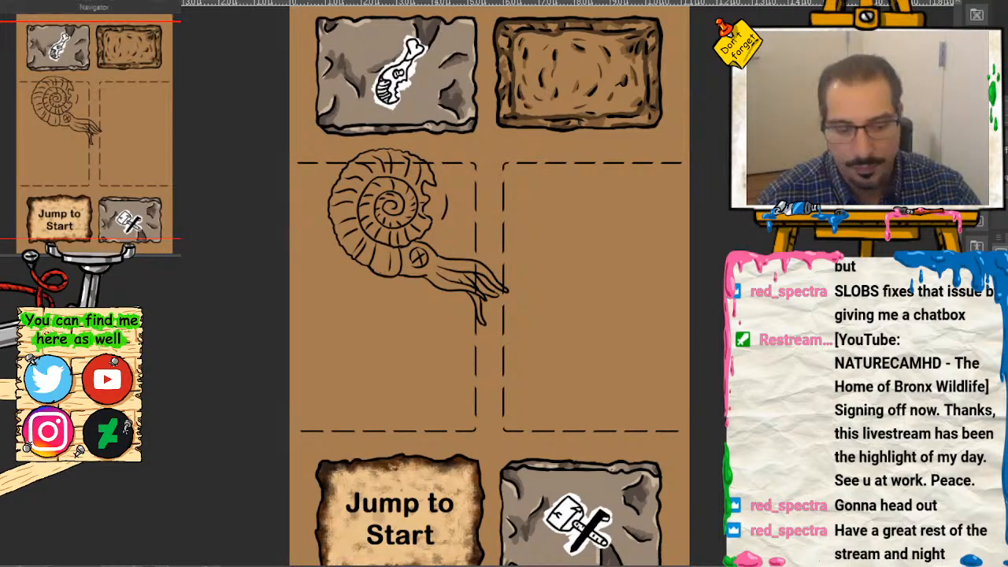
key("ctrl+plus")
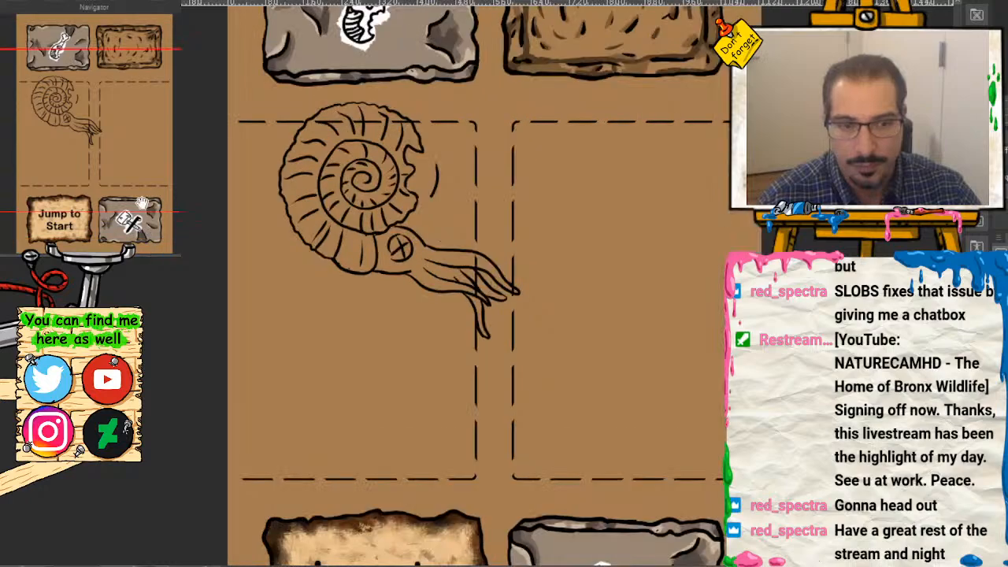
left_click_drag(127, 117, 138, 128)
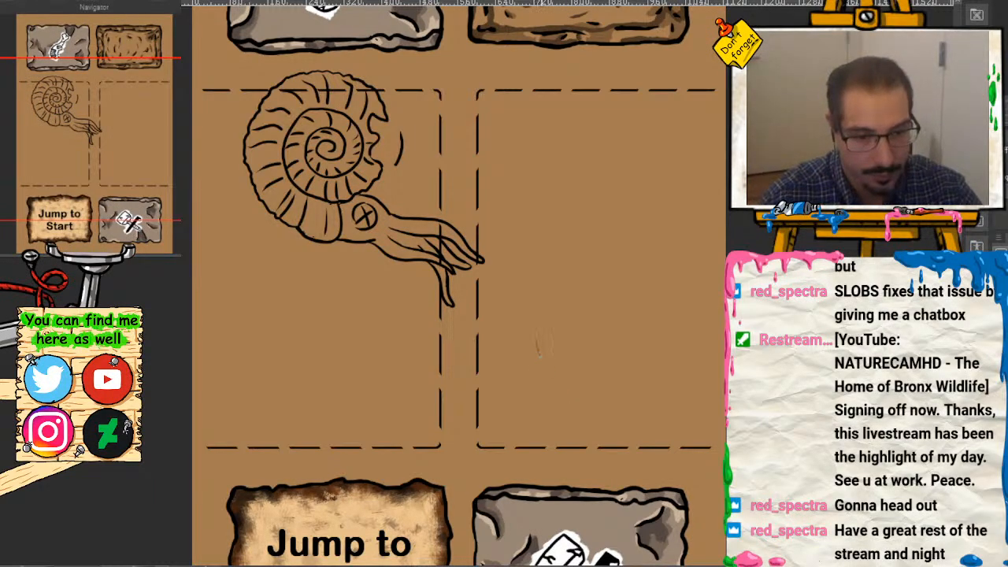
mouse_move(555, 386)
left_mouse_down()
mouse_move(617, 404)
mouse_move(675, 391)
left_mouse_up()
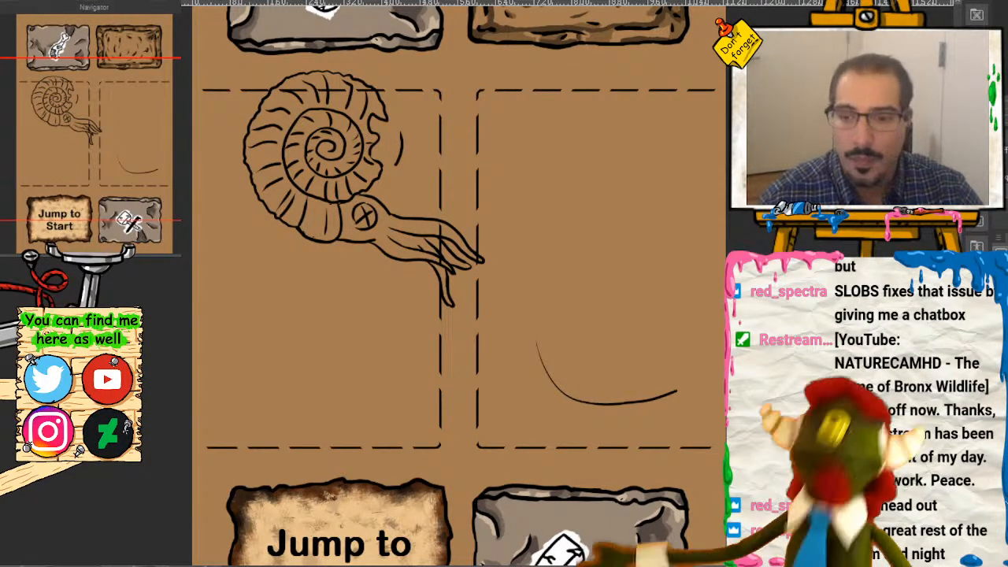
key("asciicircum")
key("asciicircum")
key("asciicircum")
key("asciicircum")
key("asciicircum")
key("asciicircum")
key("asciicircum")
key("asciicircum")
key("asciicircum")
key("asciicircum")
key("asciicircum")
key("asciicircum")
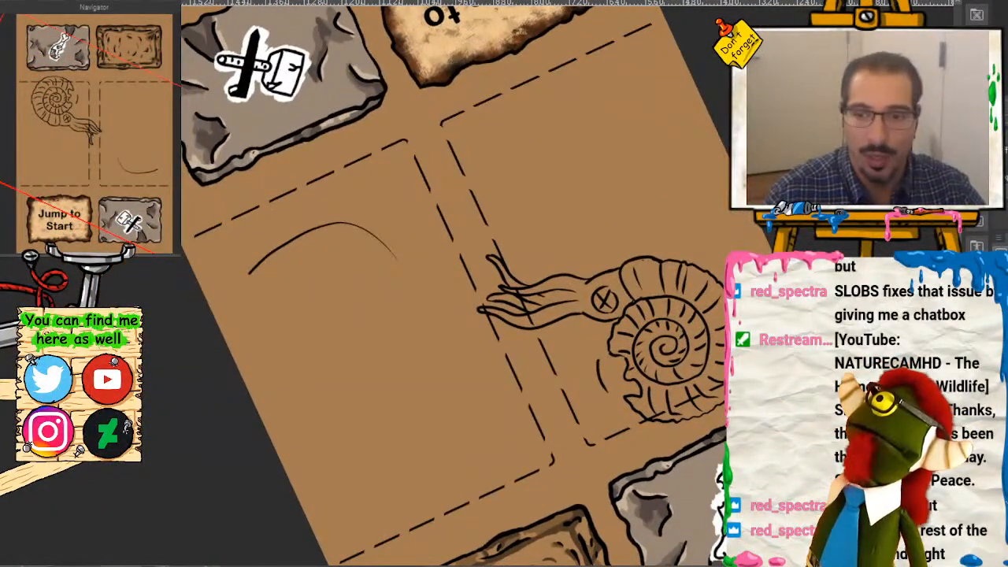
key("plus")
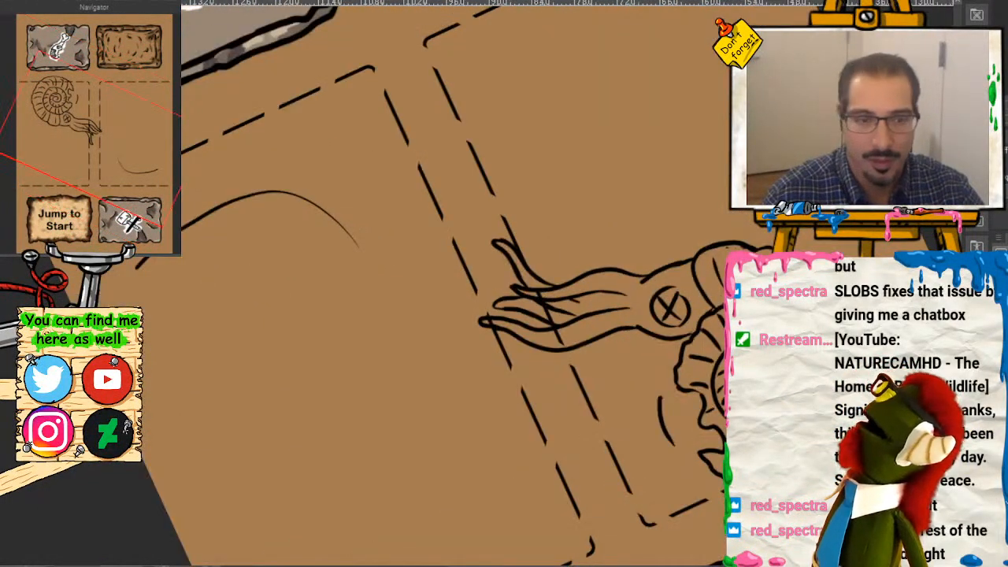
left_click_drag(128, 160, 146, 186)
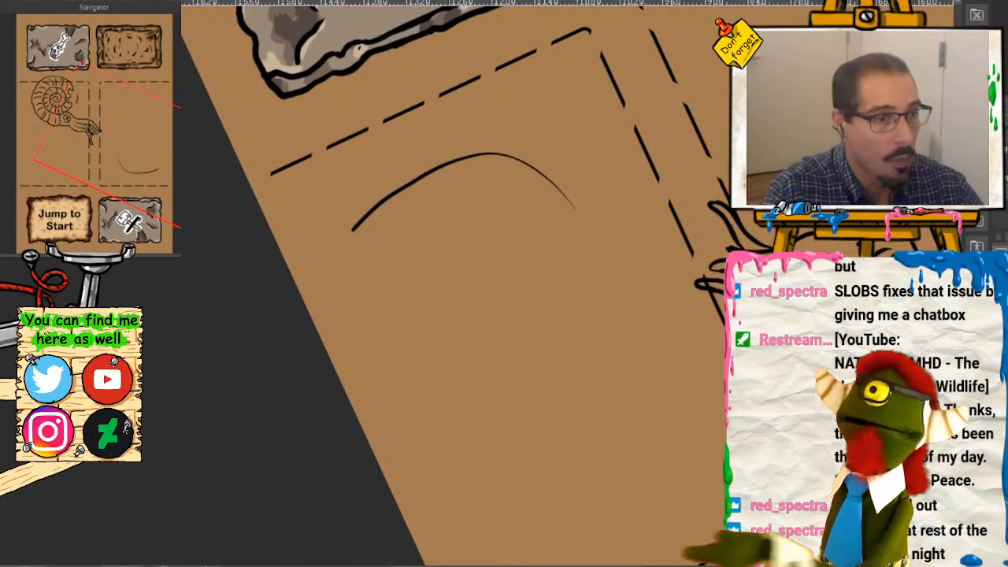
key("ctrl+z")
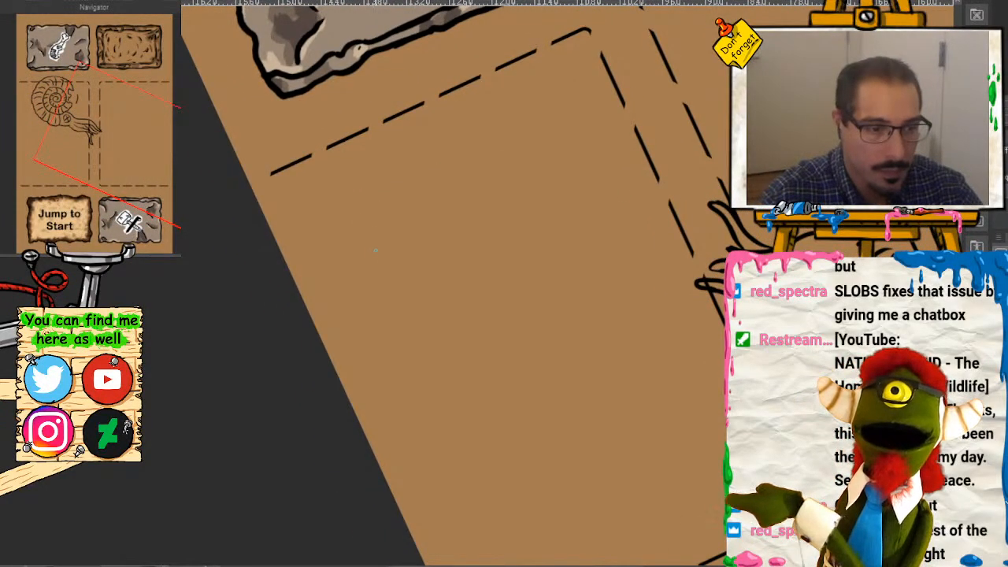
Step: Draw a large horseshoe-shaped outline in the empty dashed frame beside the ammonite, with its open end facing the top of the card
mouse_move(375, 253)
left_mouse_down()
mouse_move(408, 189)
mouse_move(450, 152)
mouse_move(493, 138)
mouse_move(578, 154)
mouse_move(605, 185)
mouse_move(617, 223)
mouse_move(630, 349)
left_mouse_up()
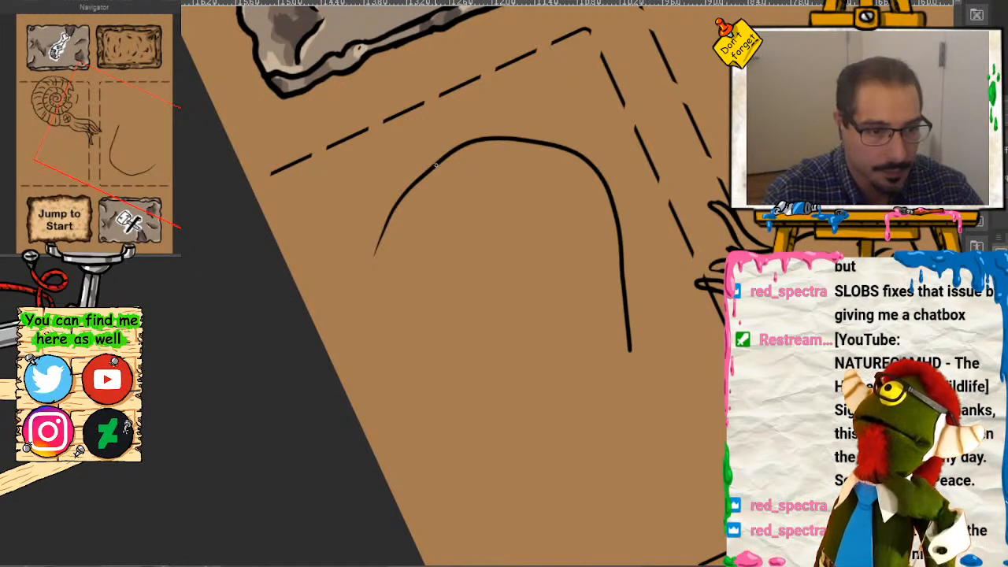
mouse_move(376, 252)
left_mouse_down()
mouse_move(376, 307)
mouse_move(415, 403)
left_mouse_up()
key("ctrl+plus")
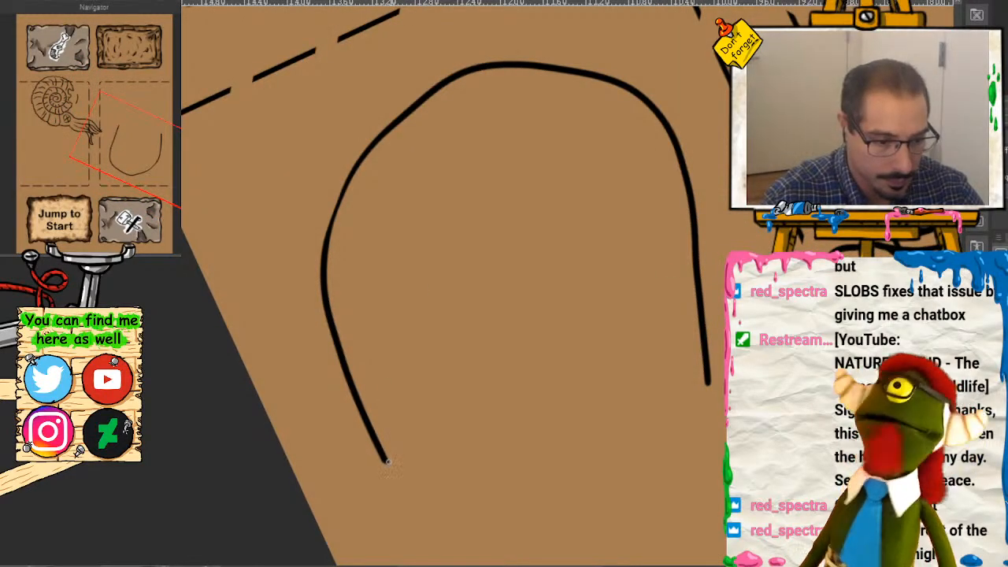
Step: Draw the inner edges of both horseshoe prongs as tapering points, with a short inward line at the base of each
mouse_move(385, 463)
left_mouse_down()
mouse_move(371, 333)
mouse_move(382, 218)
left_mouse_up()
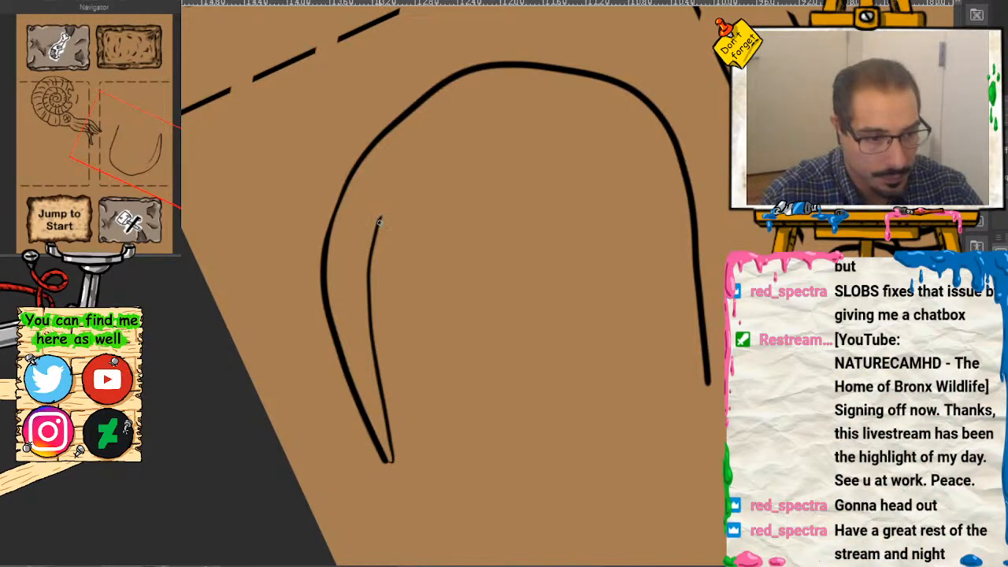
left_click_drag(380, 218, 446, 222)
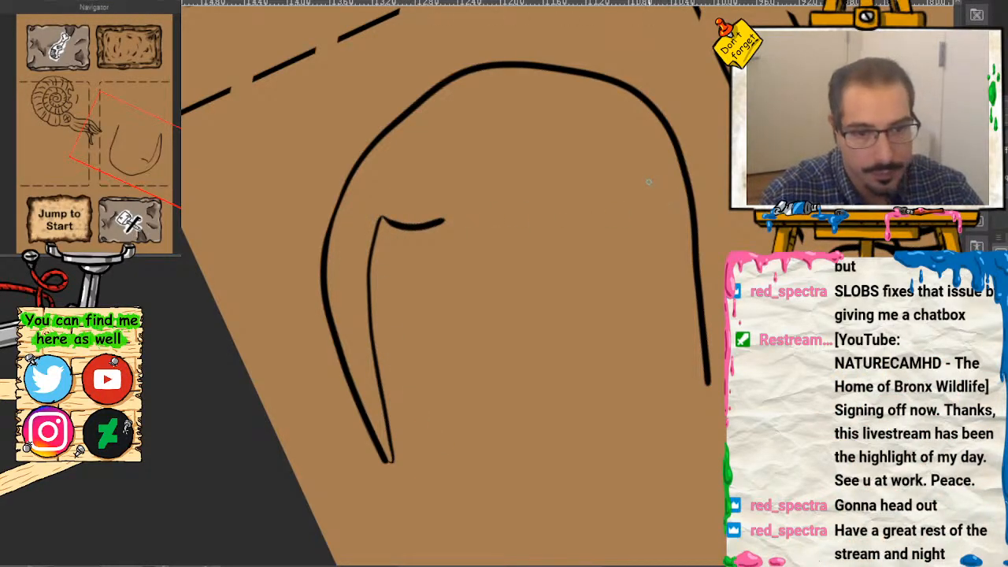
mouse_move(635, 189)
left_mouse_down()
mouse_move(654, 223)
mouse_move(692, 398)
mouse_move(706, 373)
left_mouse_up()
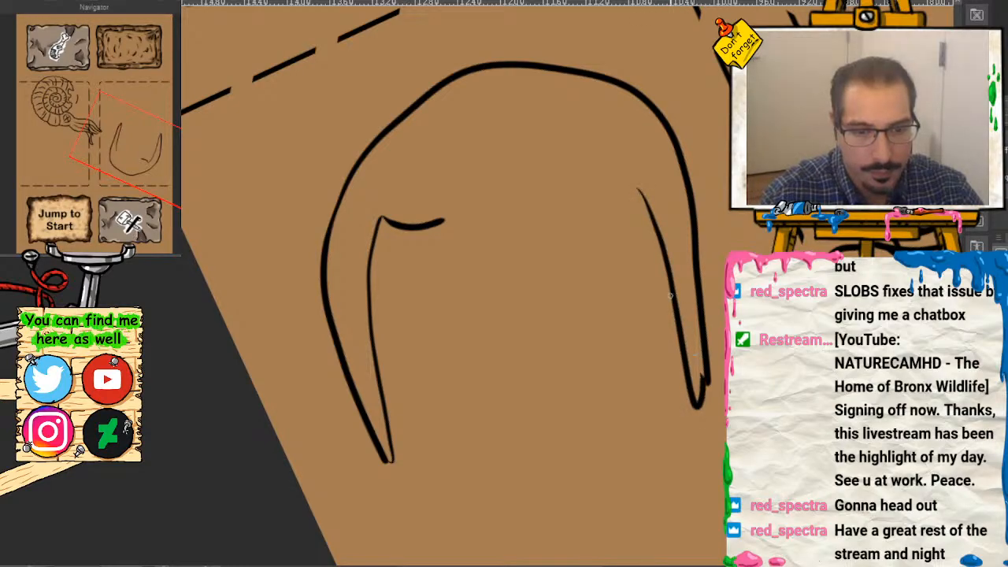
left_click_drag(636, 186, 599, 197)
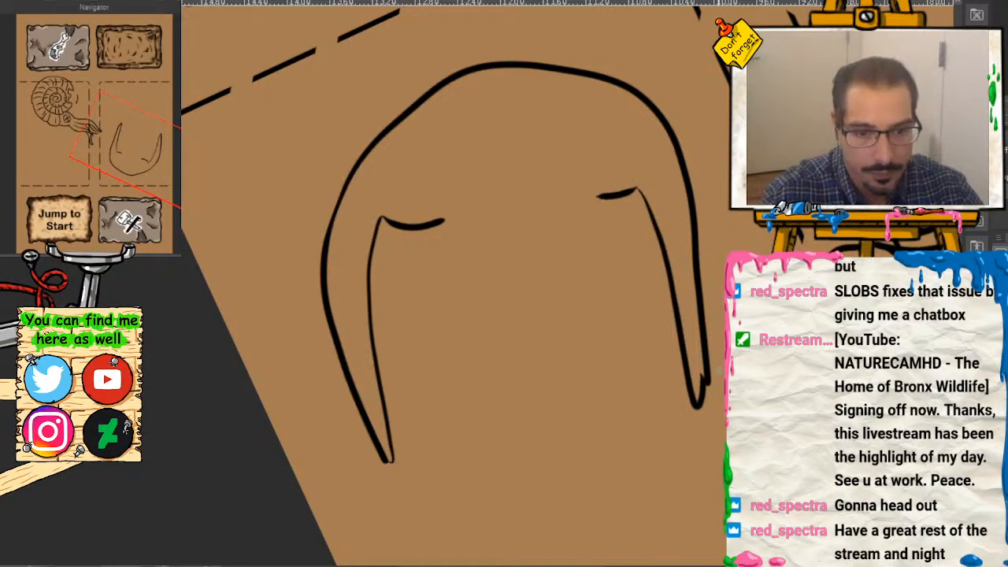
Step: Rework the tip of the horseshoe's right prong and draw a curved cheek line rising from the left prong's inward line
mouse_move(705, 370)
left_mouse_down()
mouse_move(694, 416)
mouse_move(714, 347)
mouse_move(701, 390)
mouse_move(686, 348)
mouse_move(705, 340)
mouse_move(692, 390)
mouse_move(722, 357)
mouse_move(685, 420)
left_mouse_up()
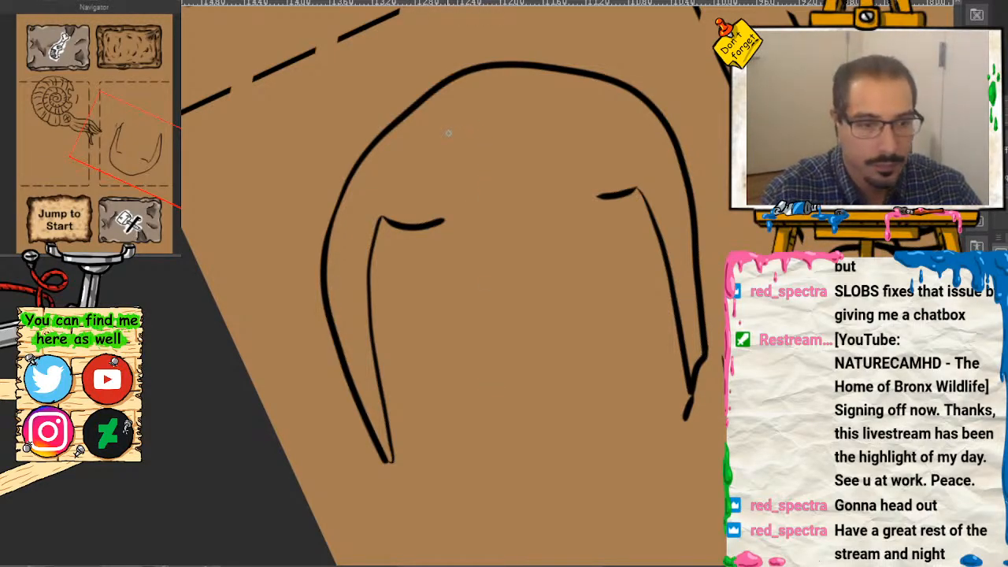
mouse_move(433, 138)
left_mouse_down()
mouse_move(419, 199)
mouse_move(451, 212)
left_mouse_up()
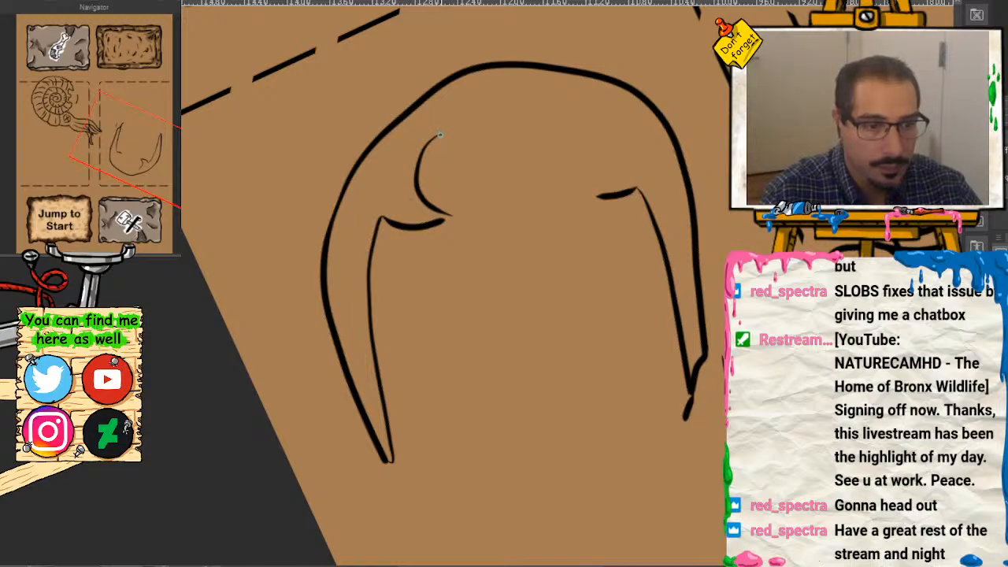
mouse_move(505, 87)
left_mouse_down()
mouse_move(554, 113)
mouse_move(566, 107)
mouse_move(585, 129)
mouse_move(599, 188)
mouse_move(586, 209)
left_mouse_up()
key("ctrl+z")
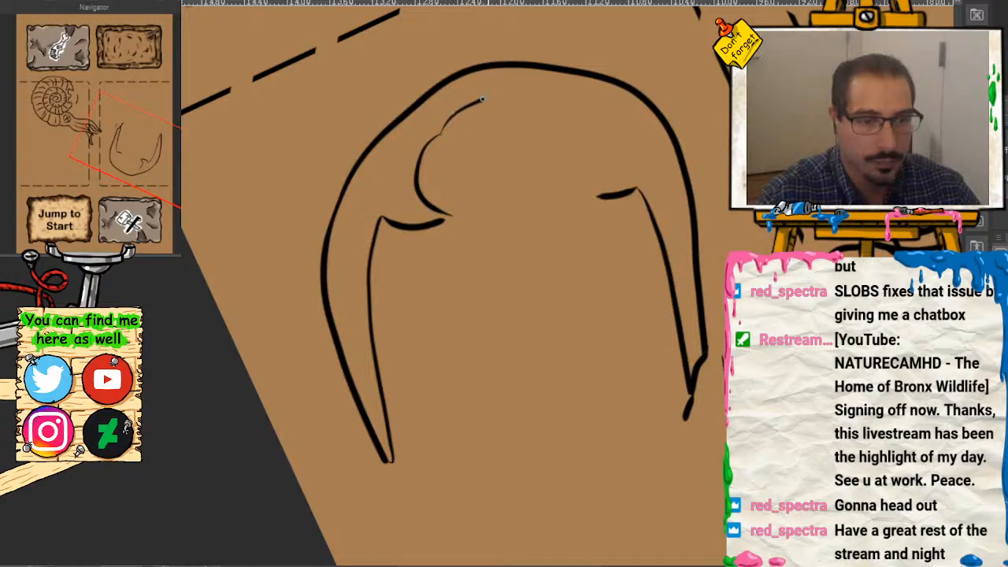
left_click_drag(482, 99, 540, 109)
key("ctrl+z")
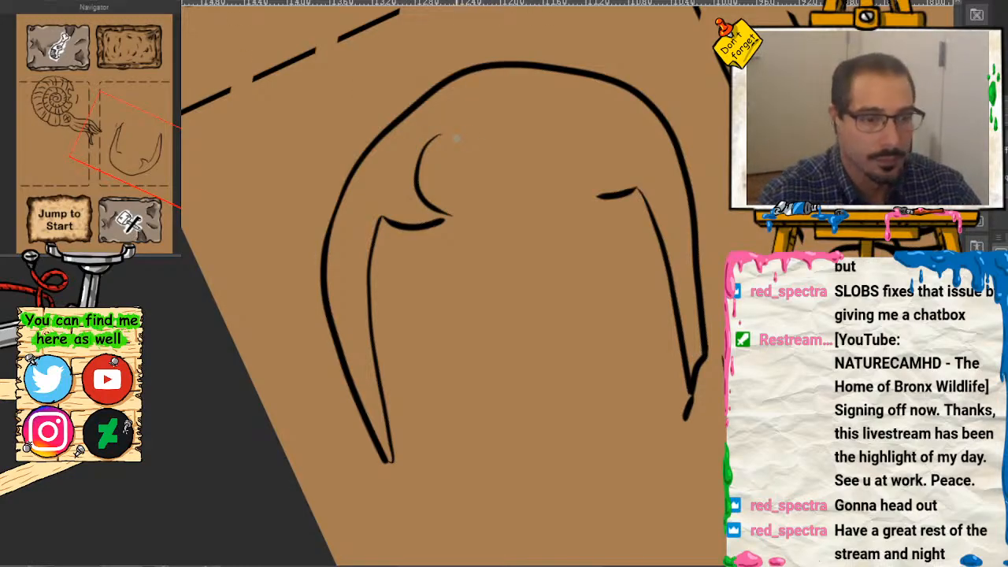
mouse_move(438, 136)
left_mouse_down()
mouse_move(471, 93)
mouse_move(529, 84)
mouse_move(556, 127)
mouse_move(585, 130)
mouse_move(600, 194)
left_mouse_up()
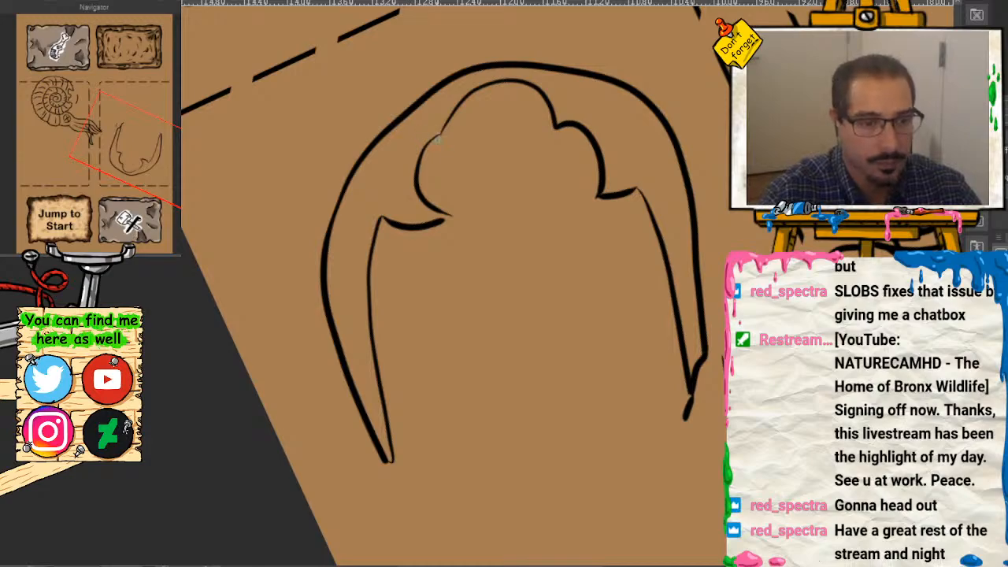
key("ctrl+z")
key("ctrl+z")
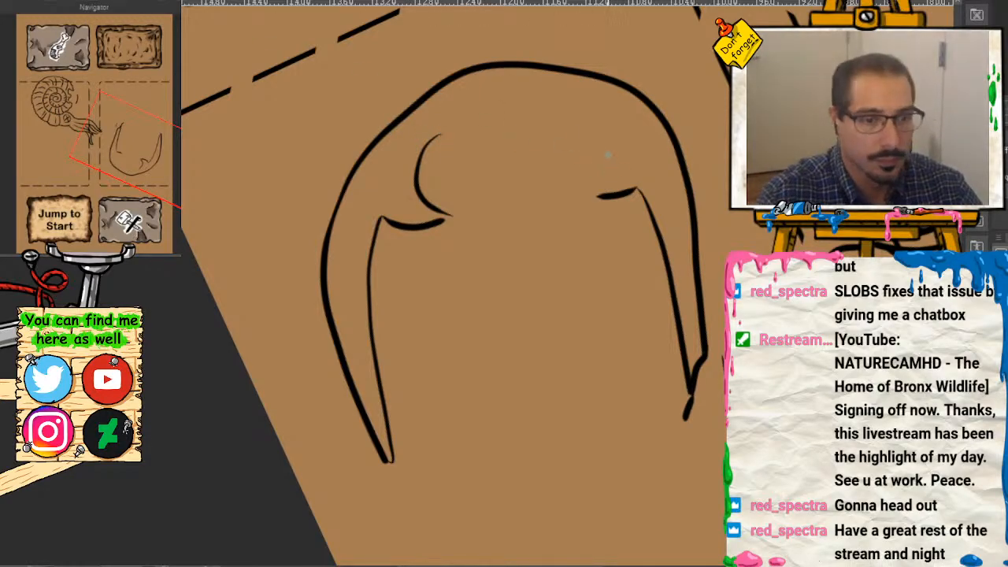
Step: Draw the right cheek curve, thicken the left one and join both with a smooth rounded arch inside the head outline
mouse_move(566, 133)
left_mouse_down()
mouse_move(595, 139)
mouse_move(592, 197)
left_mouse_up()
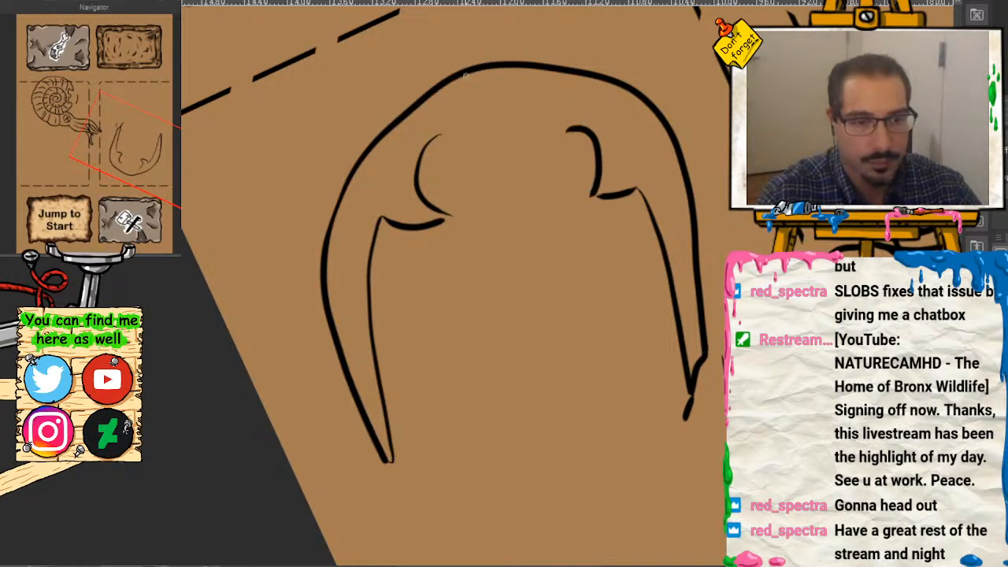
mouse_move(444, 135)
left_mouse_down()
mouse_move(449, 116)
mouse_move(491, 83)
mouse_move(537, 94)
mouse_move(573, 123)
left_mouse_up()
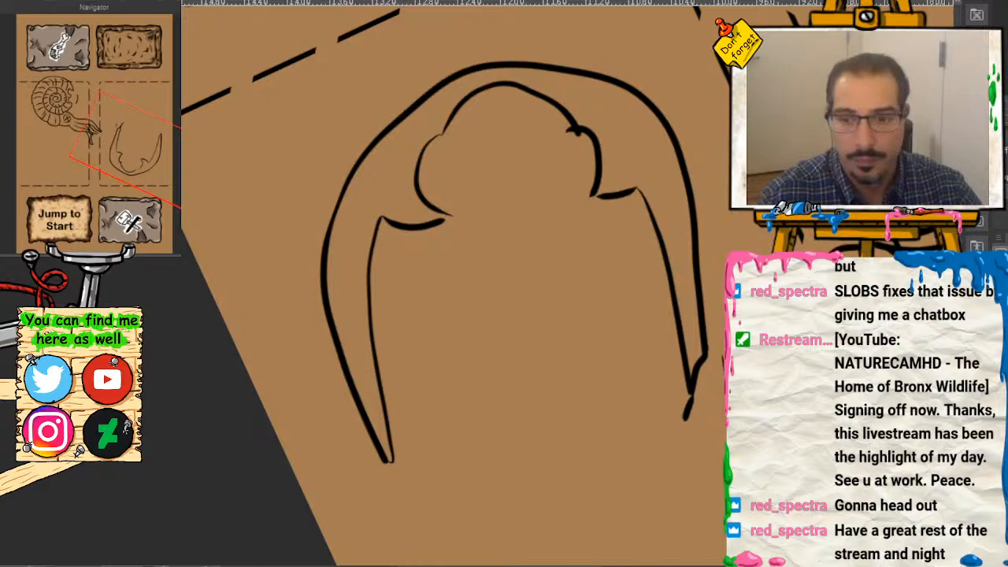
scroll(146, 157, "up", 3)
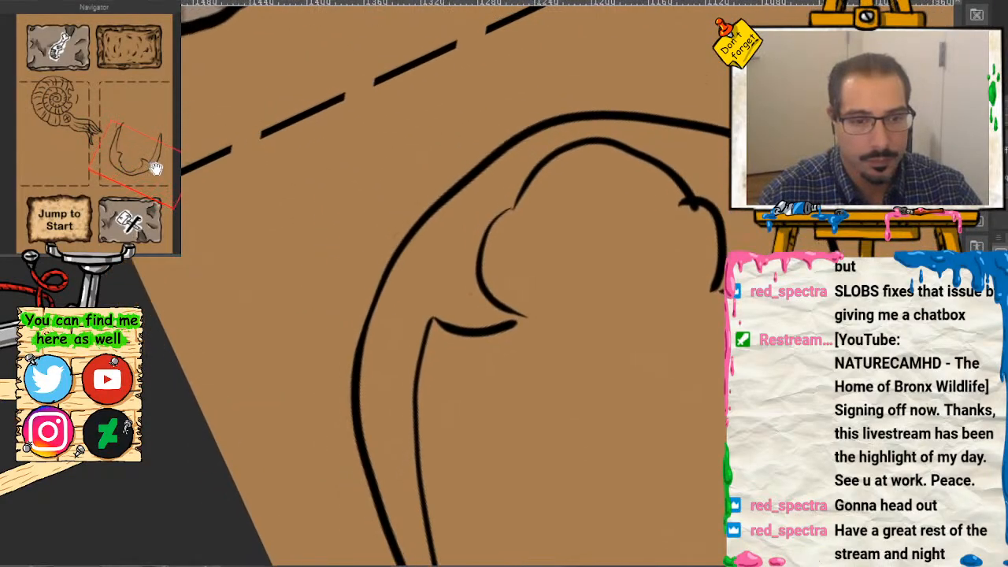
left_click_drag(156, 167, 144, 164)
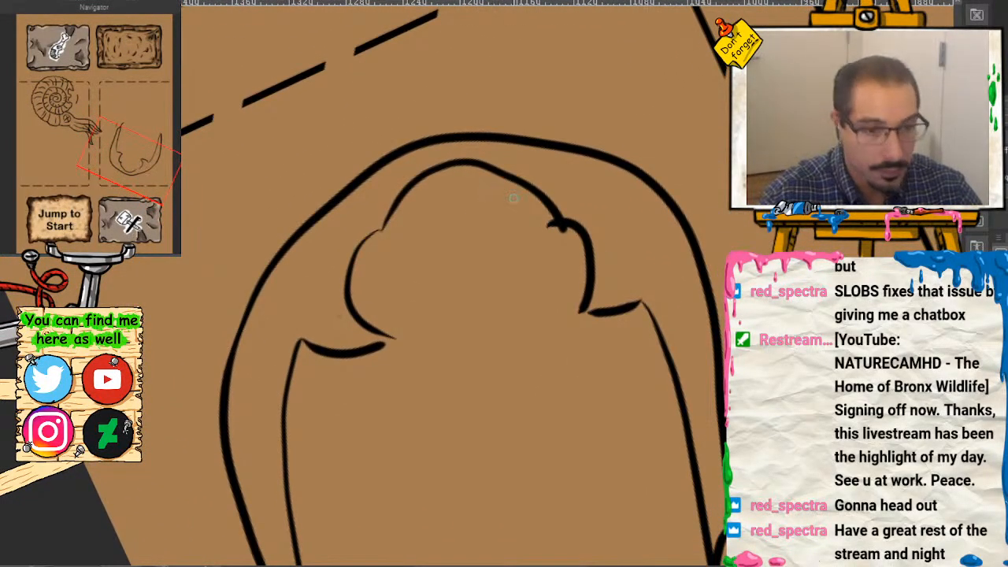
mouse_move(513, 198)
left_mouse_down()
mouse_move(561, 216)
mouse_move(550, 219)
mouse_move(558, 229)
mouse_move(547, 223)
mouse_move(546, 197)
mouse_move(459, 157)
mouse_move(420, 173)
mouse_move(392, 204)
mouse_move(438, 169)
mouse_move(427, 184)
mouse_move(476, 165)
mouse_move(560, 212)
mouse_move(515, 174)
mouse_move(433, 173)
left_mouse_up()
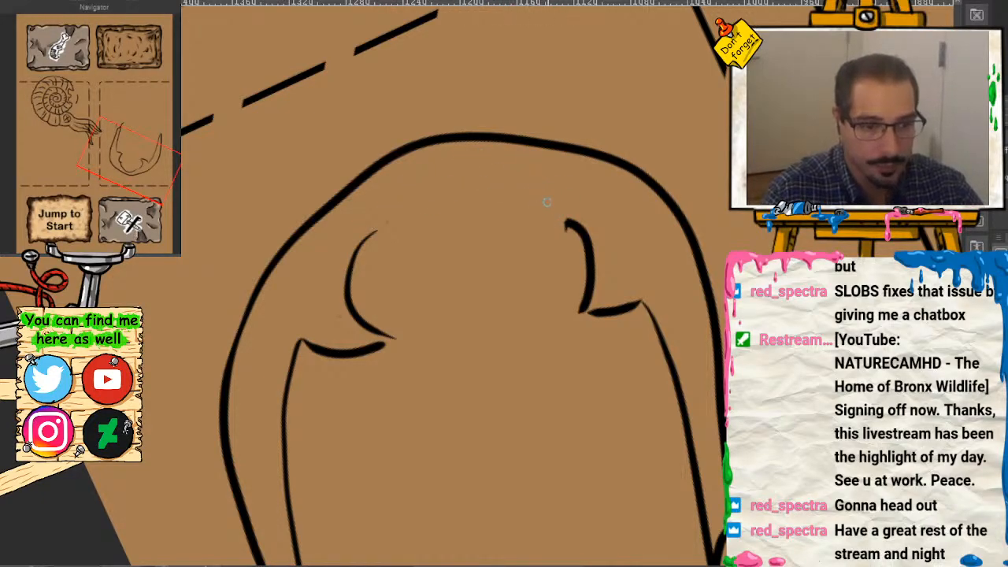
mouse_move(380, 227)
left_mouse_down()
mouse_move(348, 263)
mouse_move(347, 318)
mouse_move(386, 334)
left_mouse_up()
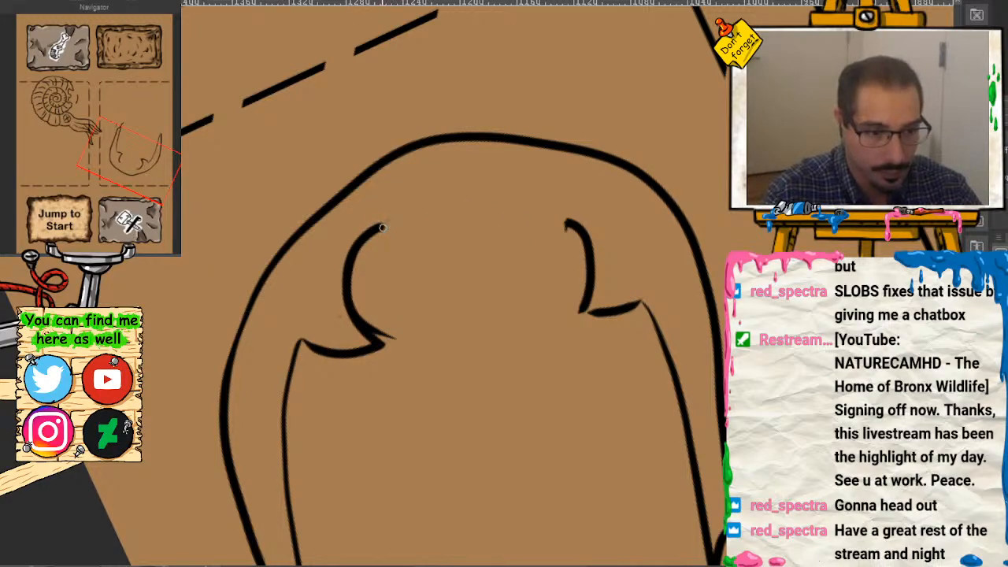
mouse_move(381, 228)
left_mouse_down()
mouse_move(416, 184)
mouse_move(469, 162)
mouse_move(519, 171)
mouse_move(572, 230)
left_mouse_up()
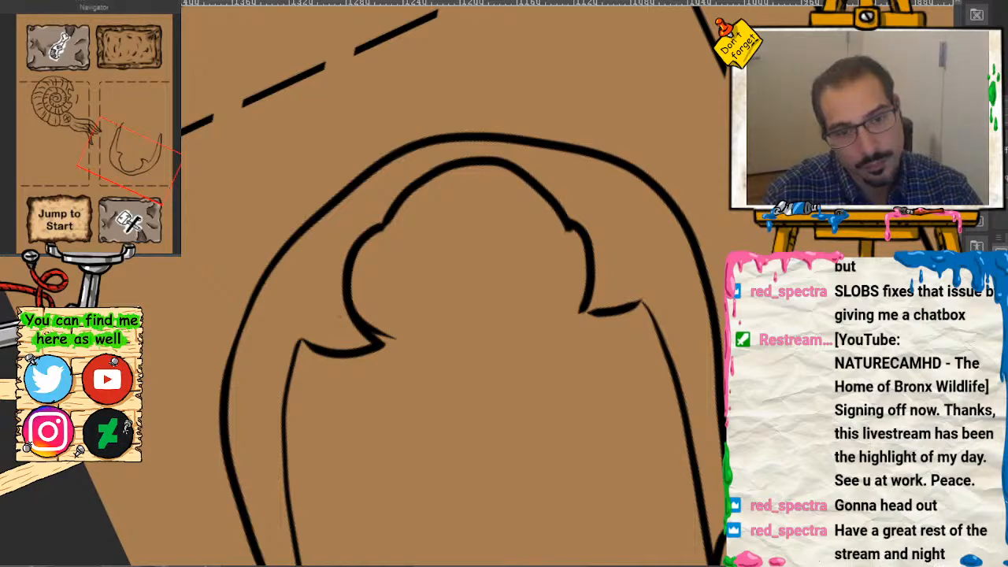
Step: Close the arch with two short slanted lines and a crossbar, add the first narrow body bands, and thicken the right prong's inner edge
left_click_drag(387, 227, 415, 259)
left_click_drag(563, 227, 548, 248)
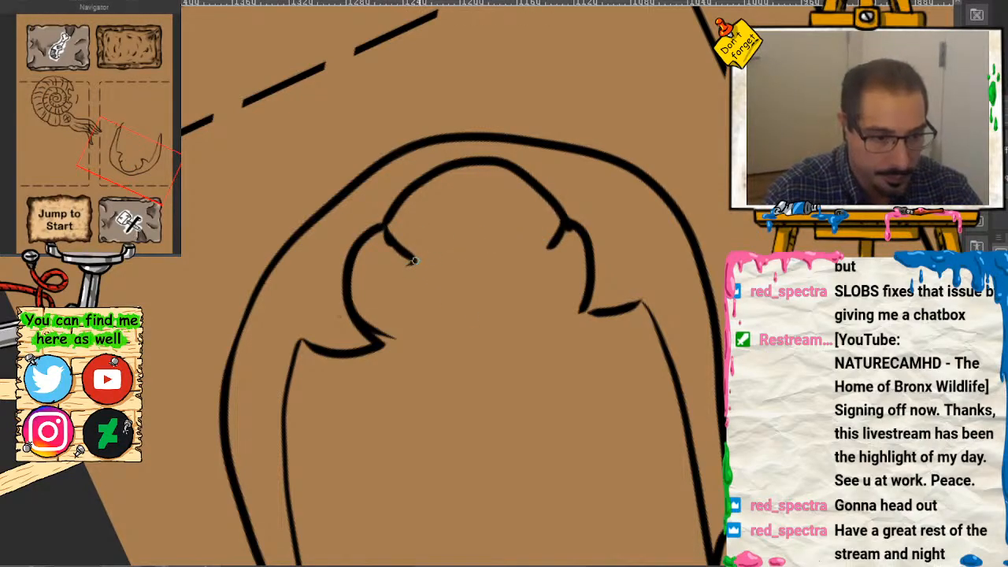
mouse_move(412, 260)
left_mouse_down()
mouse_move(499, 246)
mouse_move(555, 275)
left_mouse_up()
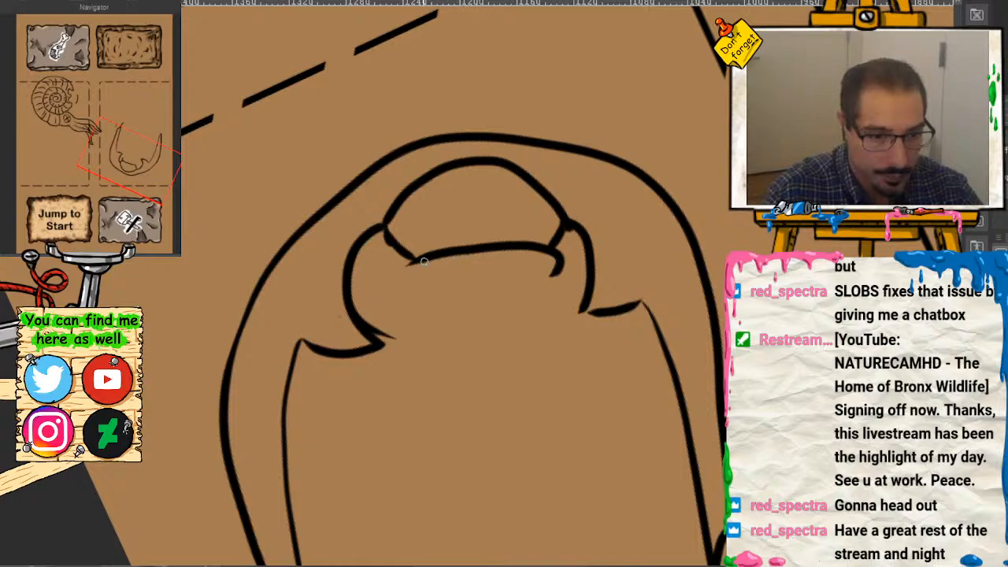
mouse_move(411, 265)
left_mouse_down()
mouse_move(426, 287)
mouse_move(429, 329)
left_mouse_up()
mouse_move(430, 285)
left_mouse_down()
mouse_move(529, 272)
mouse_move(565, 291)
mouse_move(559, 317)
mouse_move(638, 307)
mouse_move(670, 368)
mouse_move(691, 463)
left_mouse_up()
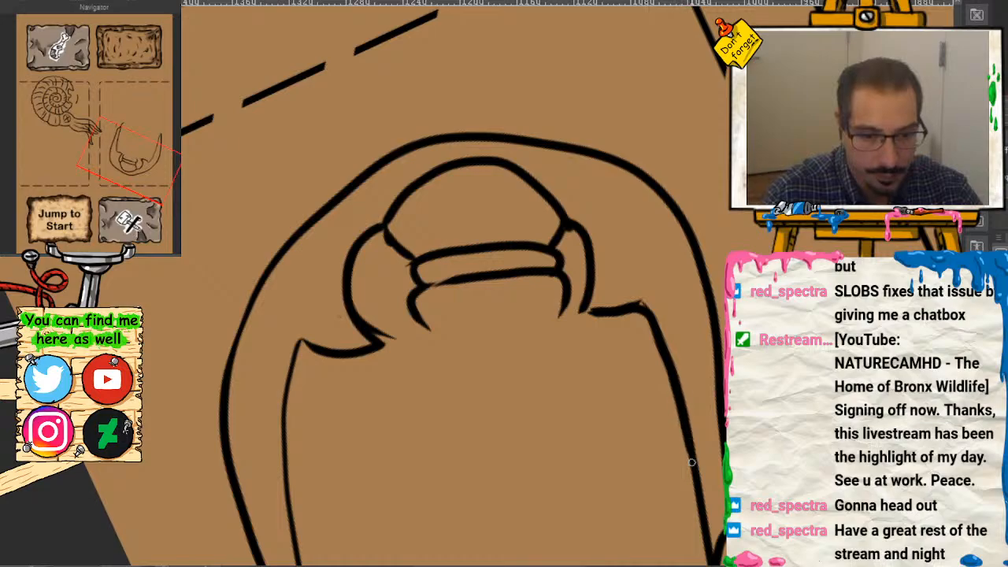
Step: Thicken the left prong's inner edge from its base to the tip and clean up the overshooting line where it meets the cheek curve
mouse_move(382, 345)
left_mouse_down()
mouse_move(361, 356)
mouse_move(299, 346)
mouse_move(287, 482)
mouse_move(293, 564)
left_mouse_up()
left_click_drag(72, 176, 97, 117)
left_click_drag(211, 352, 225, 455)
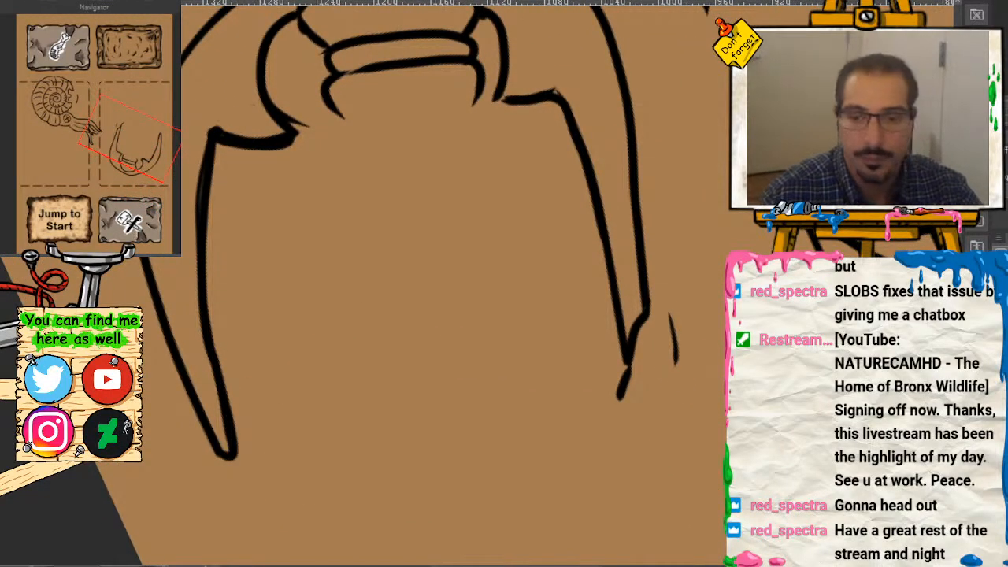
scroll(425, 284, "up", 5)
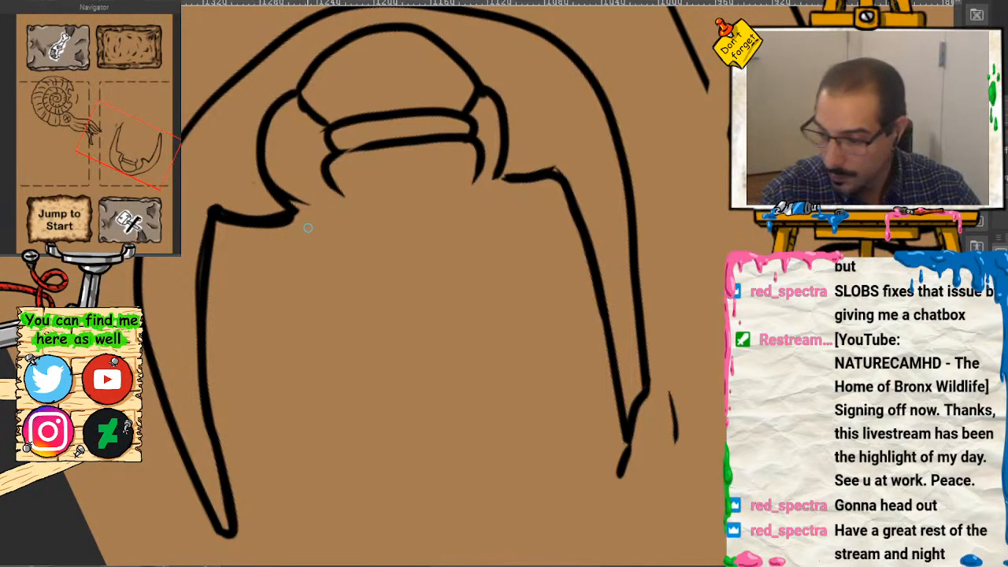
left_click_drag(283, 185, 297, 209)
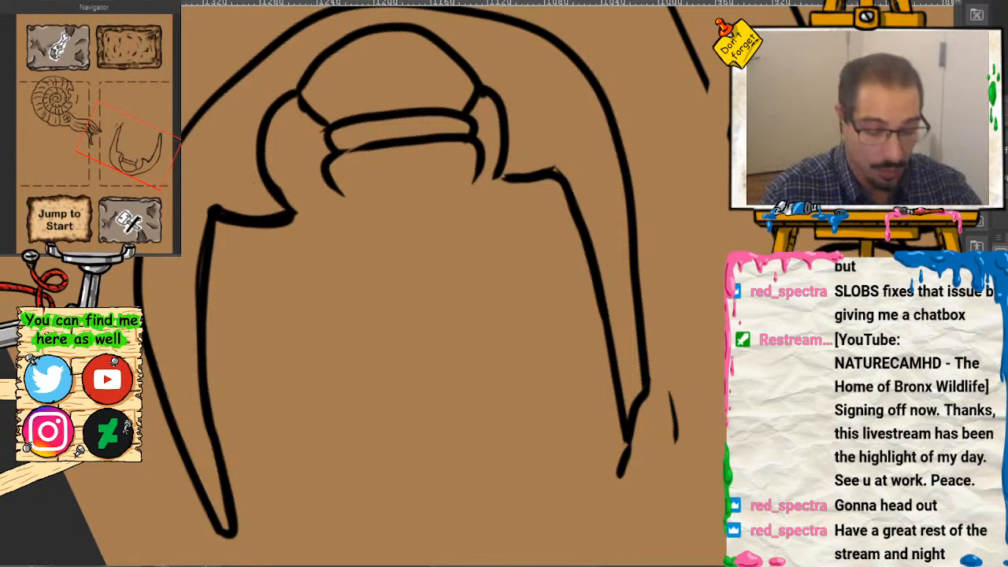
Step: Continue the body between the prongs with more curved, gradually narrowing segments with rounded sides
mouse_move(340, 192)
left_mouse_down()
mouse_move(398, 169)
mouse_move(431, 170)
mouse_move(461, 178)
mouse_move(418, 175)
mouse_move(356, 192)
mouse_move(387, 180)
mouse_move(356, 183)
mouse_move(341, 196)
mouse_move(347, 223)
mouse_move(402, 209)
mouse_move(467, 211)
left_mouse_up()
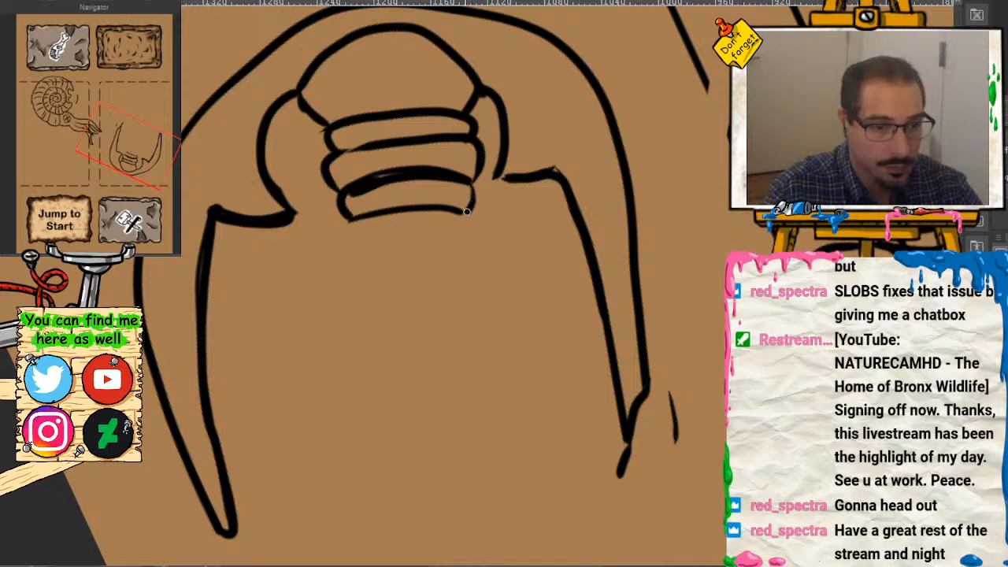
mouse_move(353, 222)
left_mouse_down()
mouse_move(361, 251)
mouse_move(423, 228)
mouse_move(462, 235)
left_mouse_up()
mouse_move(365, 253)
left_mouse_down()
mouse_move(369, 277)
mouse_move(455, 277)
left_mouse_up()
left_click_drag(468, 230, 454, 275)
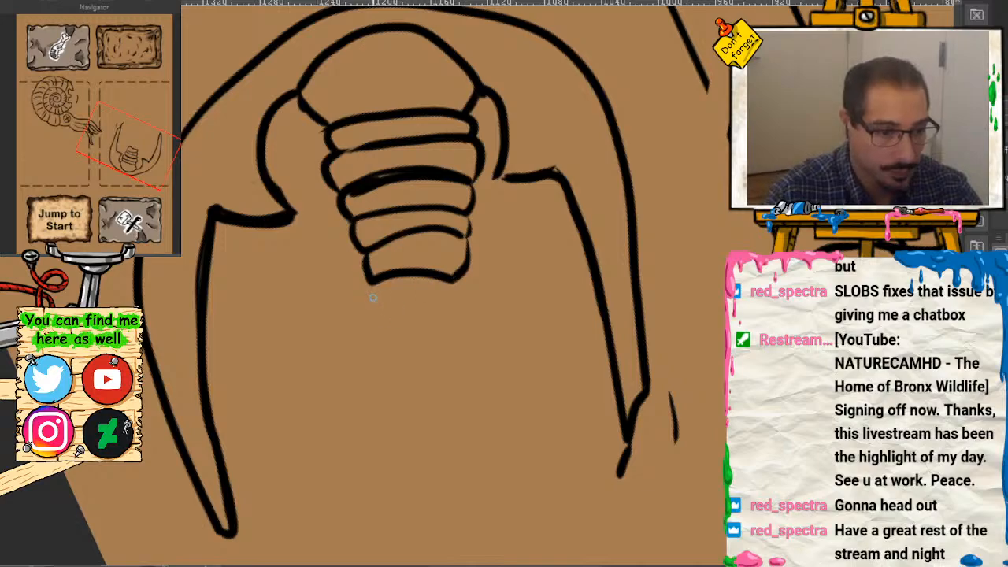
mouse_move(373, 280)
left_mouse_down()
mouse_move(389, 317)
mouse_move(429, 297)
mouse_move(462, 300)
mouse_move(463, 278)
left_mouse_up()
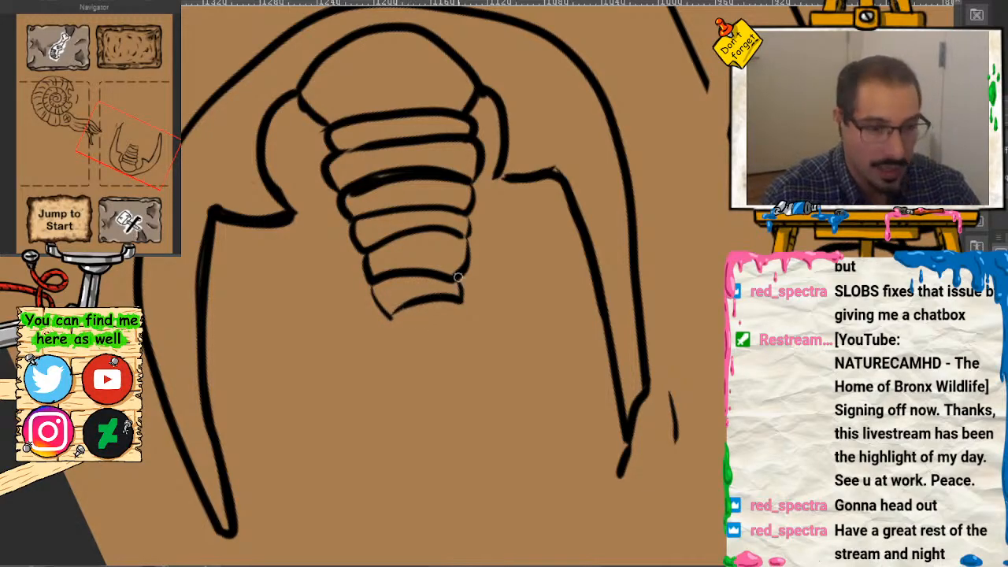
Step: Clean up the doubled line between the middle body segments and redraw the lowest segments with smoother curves and a shorter end
mouse_move(378, 276)
left_mouse_down()
mouse_move(460, 278)
mouse_move(472, 268)
left_mouse_up()
mouse_move(430, 178)
left_mouse_down()
mouse_move(404, 177)
mouse_move(355, 202)
left_mouse_up()
left_click_drag(412, 180, 460, 189)
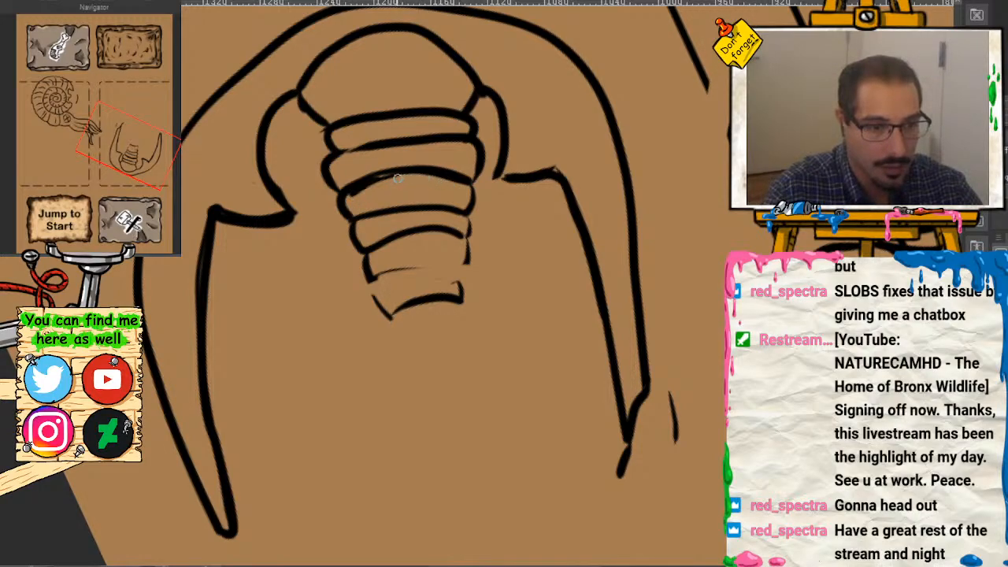
mouse_move(398, 179)
left_mouse_down()
mouse_move(351, 196)
mouse_move(385, 175)
mouse_move(439, 171)
mouse_move(473, 193)
mouse_move(468, 216)
left_mouse_up()
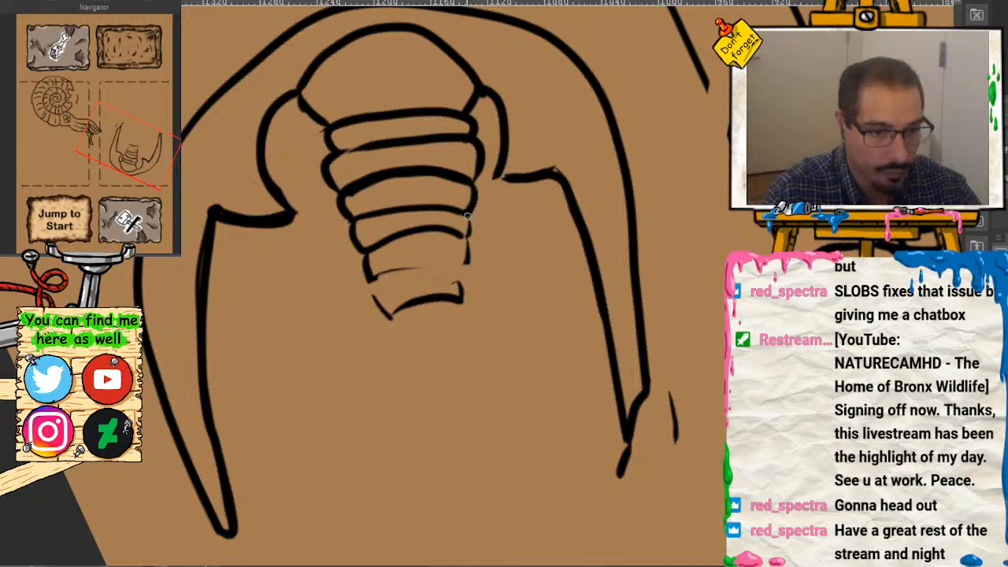
mouse_move(380, 275)
left_mouse_down()
mouse_move(434, 257)
mouse_move(466, 263)
mouse_move(423, 257)
mouse_move(378, 275)
mouse_move(377, 300)
mouse_move(390, 310)
mouse_move(466, 295)
mouse_move(466, 264)
mouse_move(466, 297)
left_mouse_up()
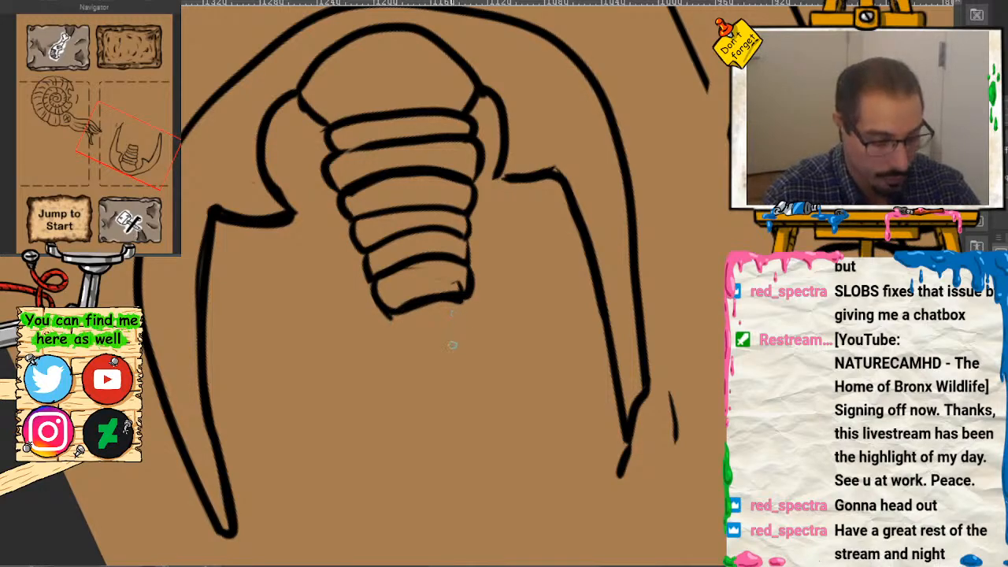
mouse_move(374, 290)
left_mouse_down()
mouse_move(383, 307)
mouse_move(401, 309)
mouse_move(382, 308)
mouse_move(470, 299)
left_mouse_up()
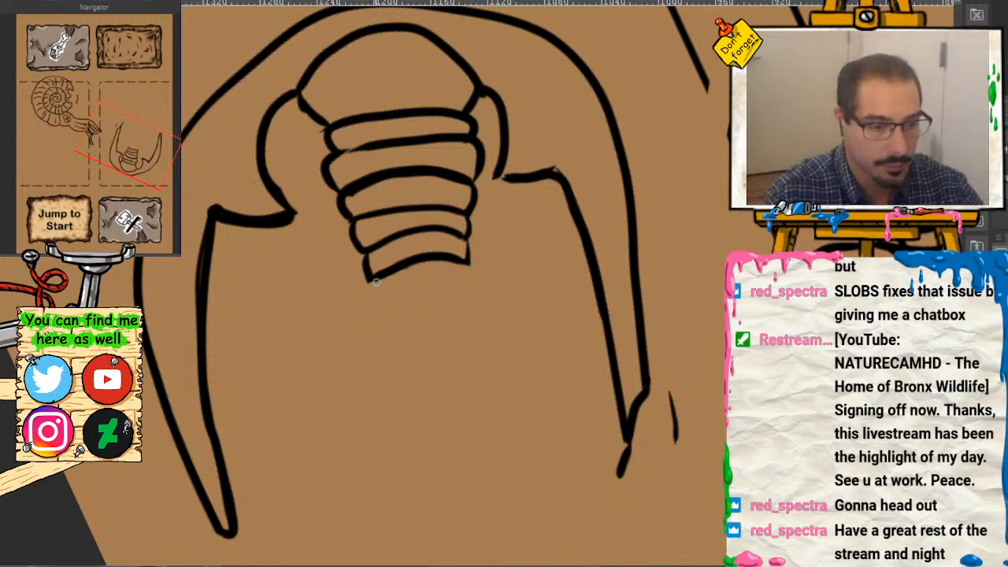
mouse_move(371, 285)
left_mouse_down()
mouse_move(377, 300)
mouse_move(425, 286)
left_mouse_up()
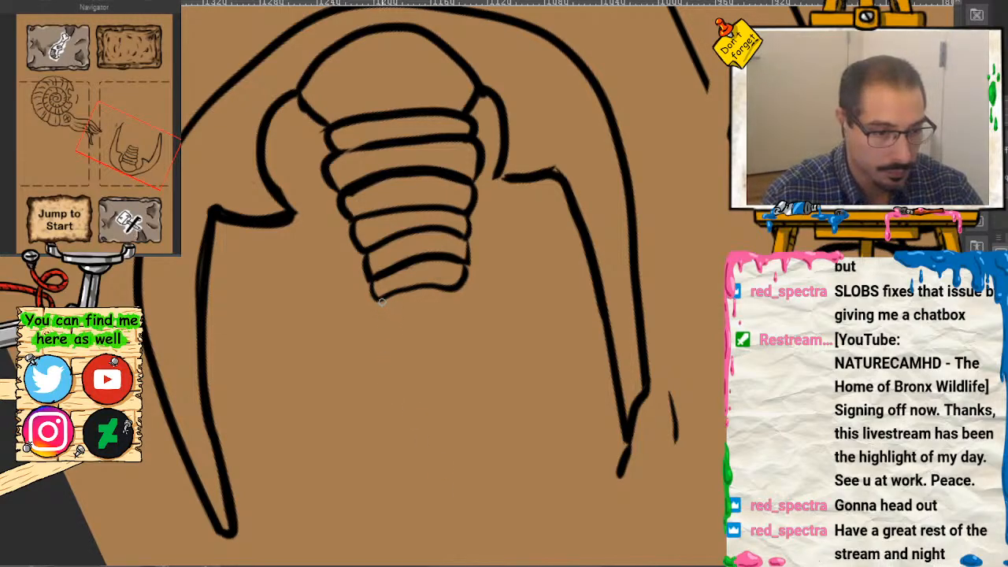
Step: Extend the body with two long wavy side edges and divide the extension into segments with six curved cross lines
mouse_move(381, 302)
left_mouse_down()
mouse_move(409, 472)
mouse_move(444, 513)
left_mouse_up()
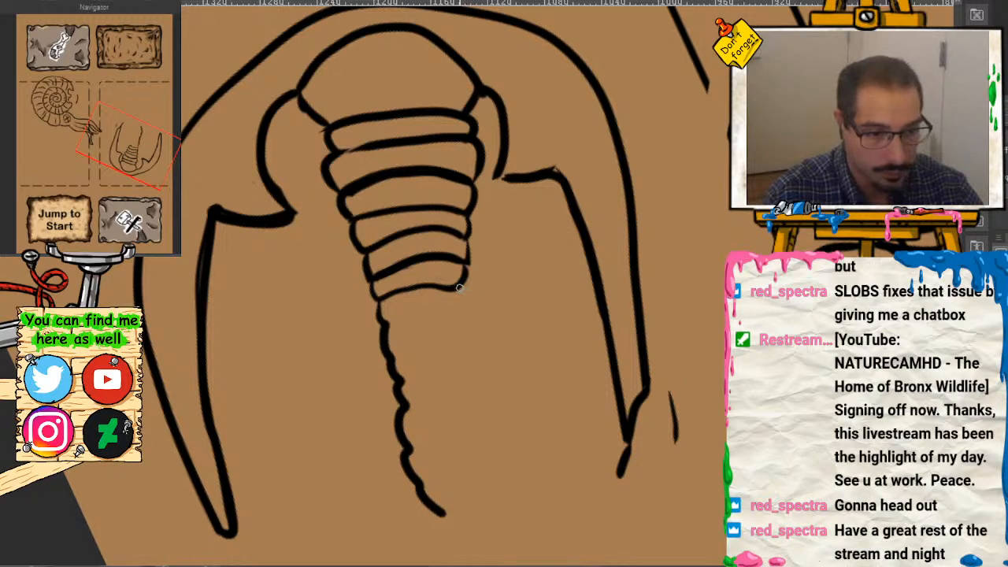
left_click_drag(460, 310, 475, 495)
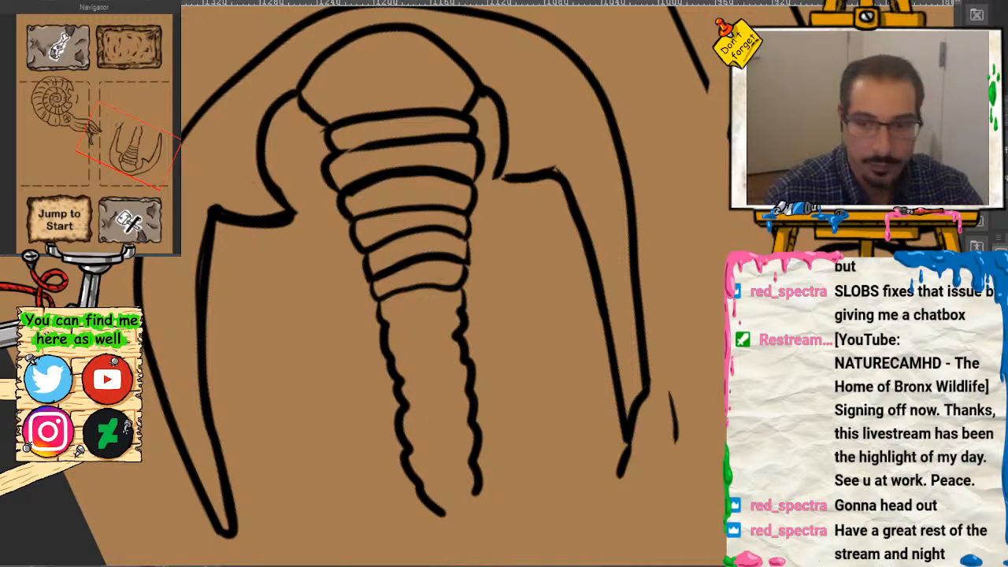
scroll(477, 174, "up", 3)
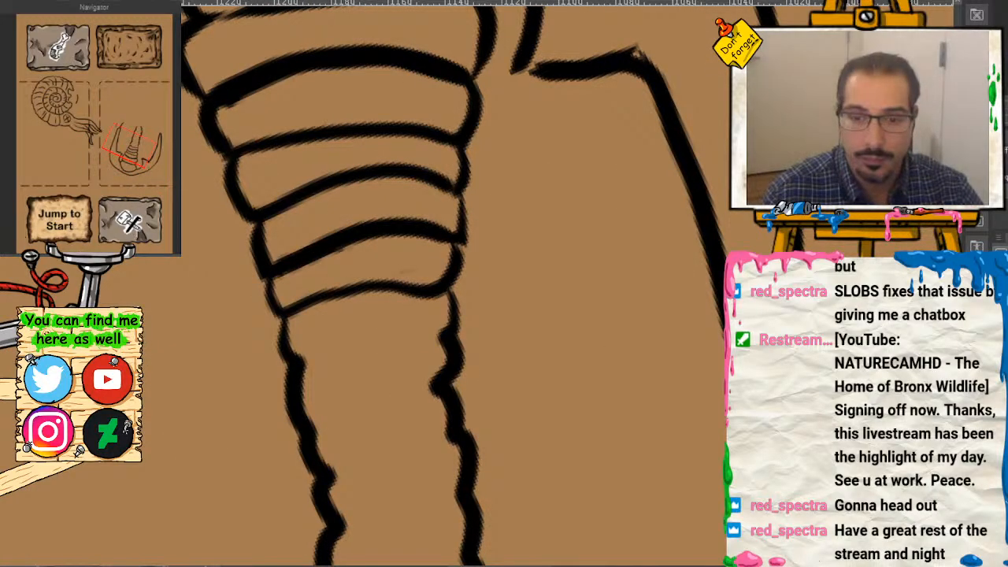
scroll(338, 284, "down", 3)
mouse_move(298, 204)
left_mouse_down()
mouse_move(348, 185)
mouse_move(448, 187)
mouse_move(358, 187)
mouse_move(304, 214)
left_mouse_up()
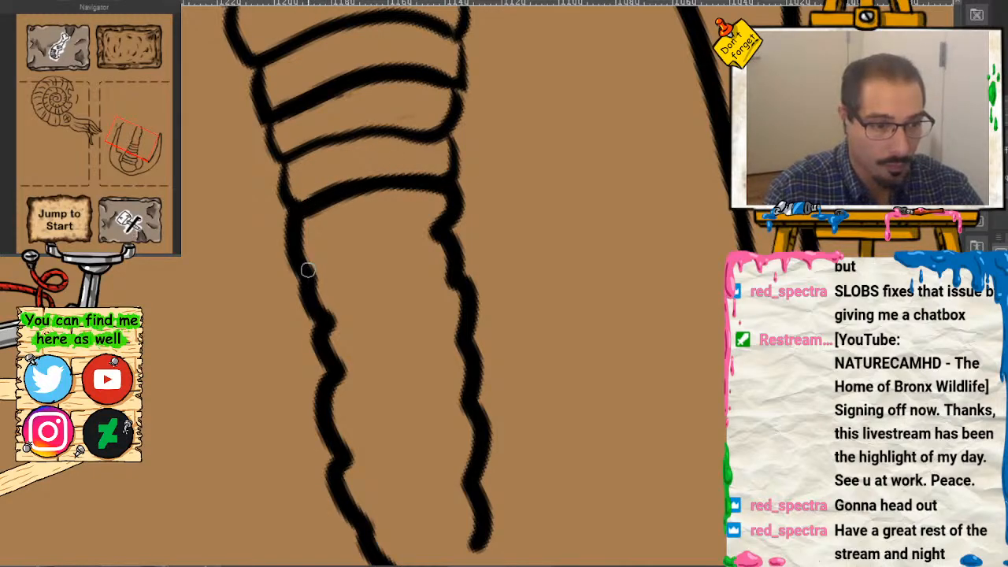
mouse_move(307, 270)
left_mouse_down()
mouse_move(388, 234)
mouse_move(450, 228)
left_mouse_up()
left_click_drag(452, 282, 343, 313)
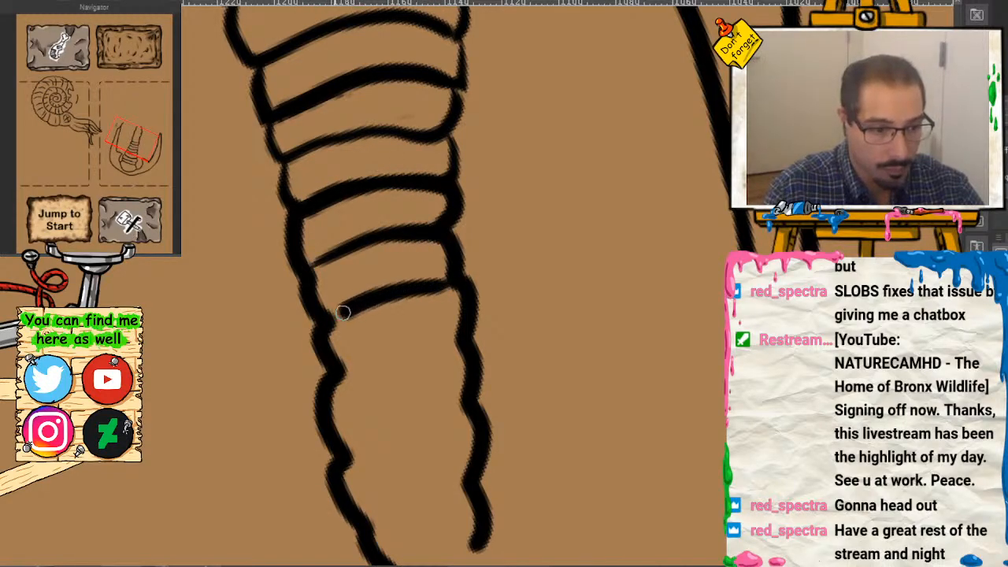
left_click_drag(344, 368, 464, 341)
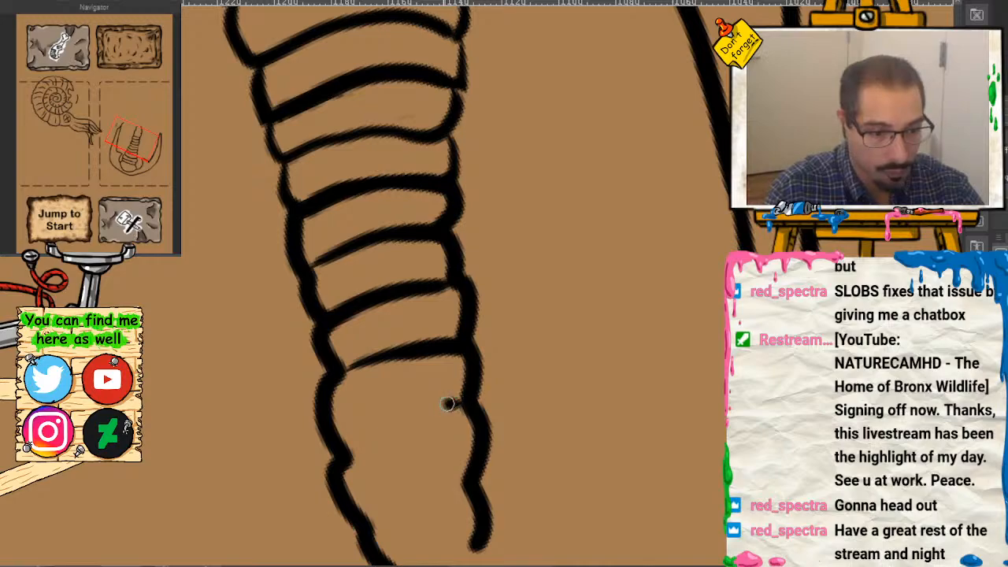
mouse_move(447, 403)
left_mouse_down()
mouse_move(376, 418)
mouse_move(343, 440)
left_mouse_up()
left_click_drag(472, 470, 367, 524)
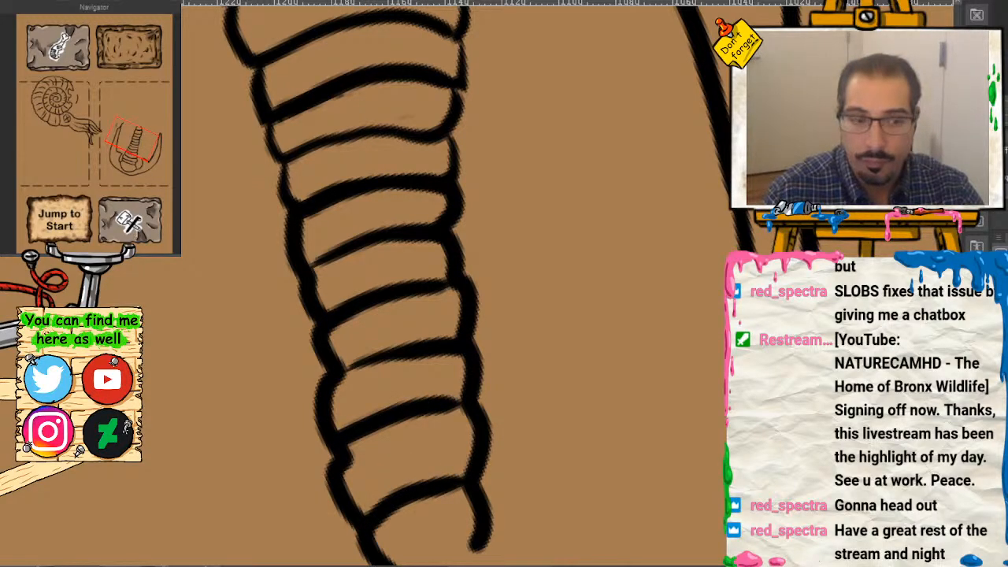
scroll(358, 284, "down", 5)
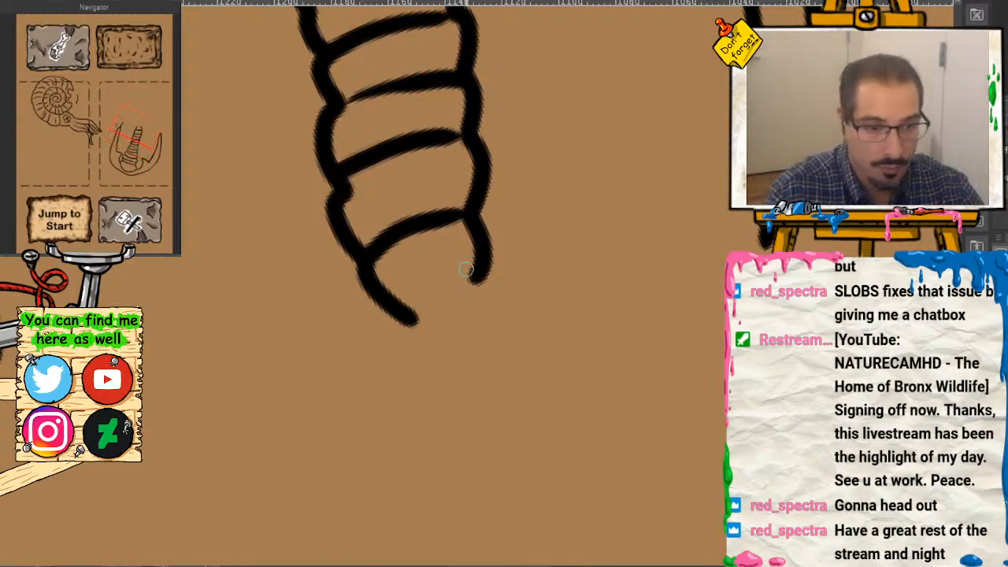
Step: Close off the trilobite's body with one more curved segment and a small rounded tail segment
mouse_move(466, 269)
left_mouse_down()
mouse_move(475, 272)
mouse_move(399, 310)
mouse_move(422, 351)
mouse_move(450, 363)
mouse_move(479, 333)
mouse_move(463, 359)
mouse_move(441, 353)
left_mouse_up()
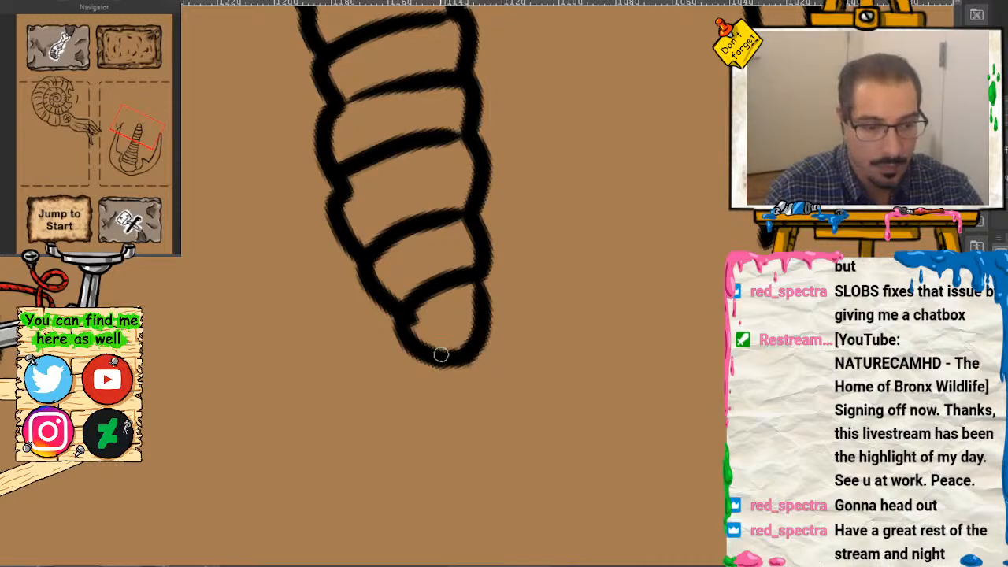
key("ctrl+minus")
key("ctrl+minus")
key("ctrl+minus")
key("ctrl+minus")
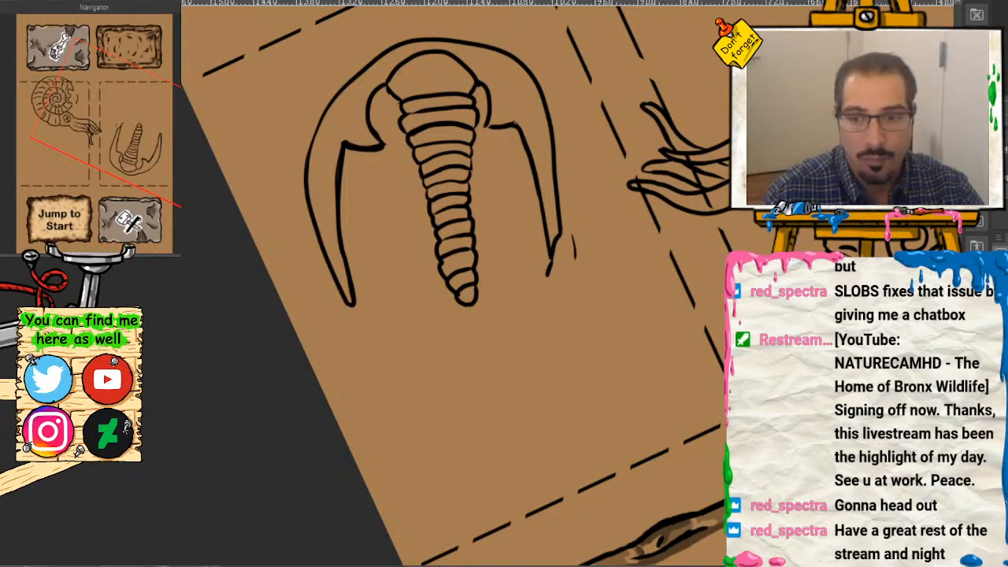
Step: Extend the left cheek curve down to meet the body and lengthen the right cheek curve toward it
key("ctrl+plus")
key("ctrl+plus")
mouse_move(105, 113)
left_mouse_down()
mouse_move(115, 109)
mouse_move(107, 140)
left_mouse_up()
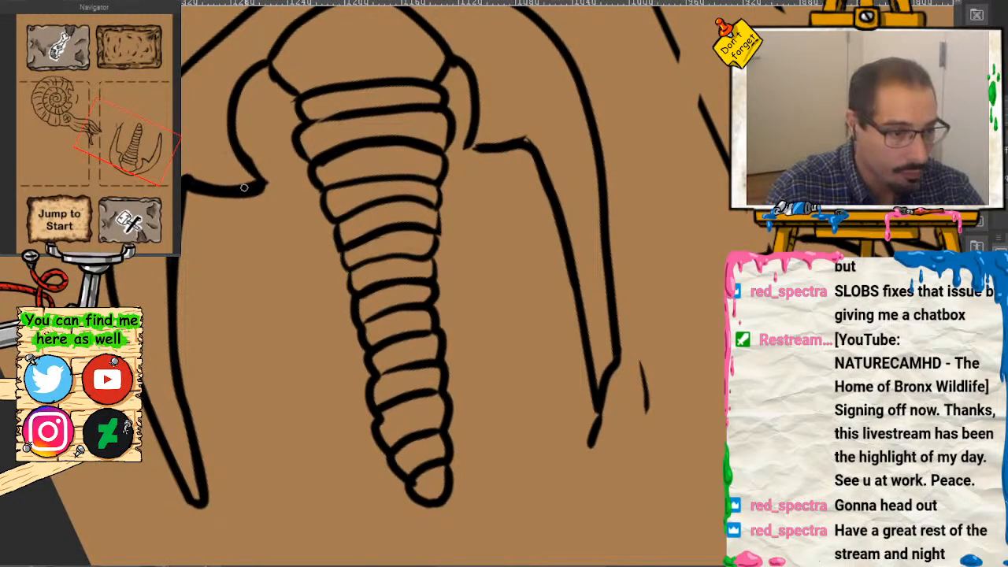
left_click_drag(249, 181, 318, 203)
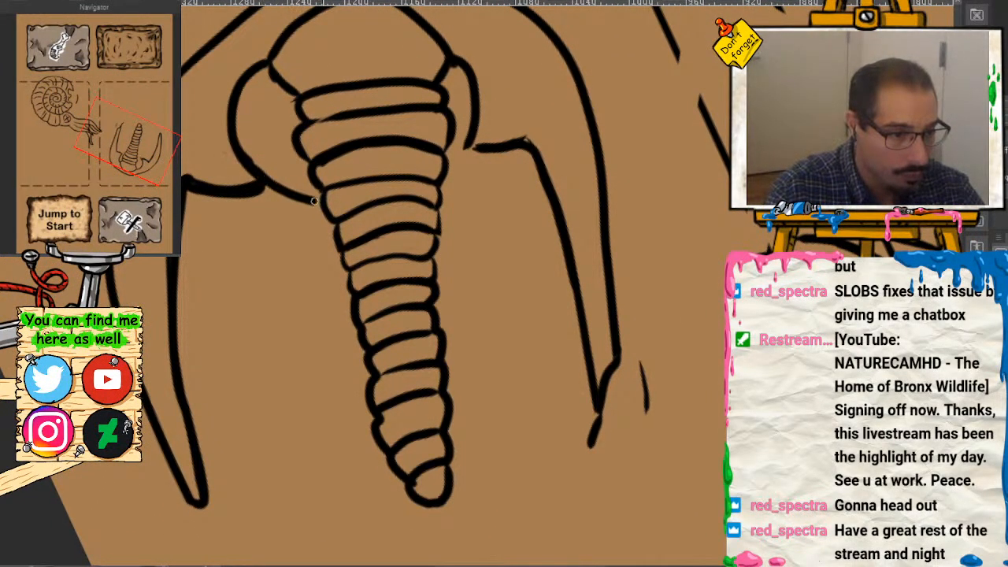
left_click_drag(476, 132, 455, 178)
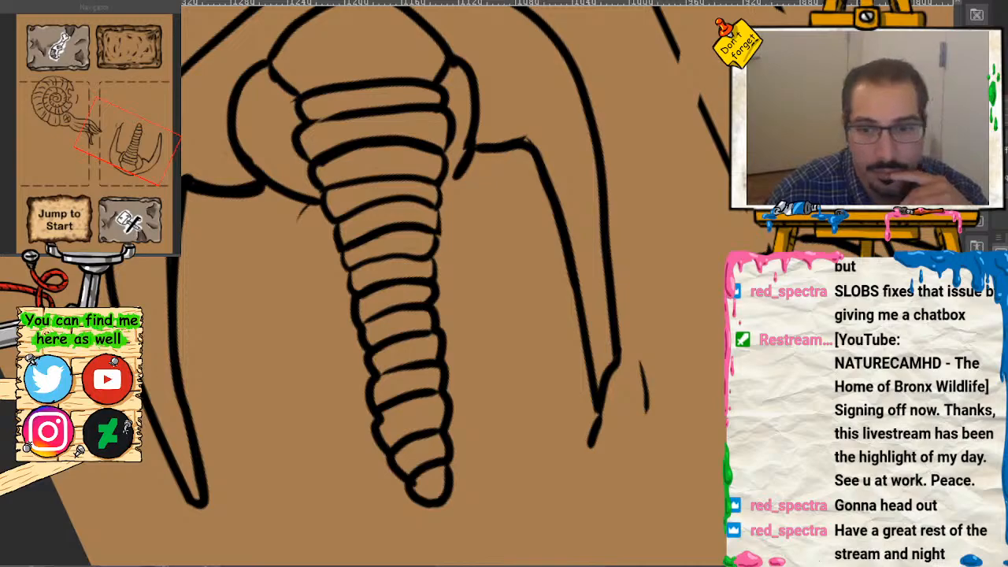
Step: Try a zigzag row of slanted spines along the left side of the body, and remove it again
mouse_move(268, 190)
left_mouse_down()
mouse_move(236, 248)
mouse_move(293, 201)
mouse_move(236, 285)
left_mouse_up()
mouse_move(329, 218)
left_mouse_down()
mouse_move(238, 280)
mouse_move(263, 293)
mouse_move(247, 323)
left_mouse_up()
mouse_move(251, 320)
left_mouse_down()
mouse_move(340, 242)
mouse_move(261, 360)
mouse_move(364, 266)
mouse_move(281, 397)
mouse_move(356, 321)
mouse_move(291, 443)
mouse_move(363, 368)
mouse_move(316, 479)
mouse_move(369, 404)
mouse_move(343, 514)
mouse_move(378, 469)
left_mouse_up()
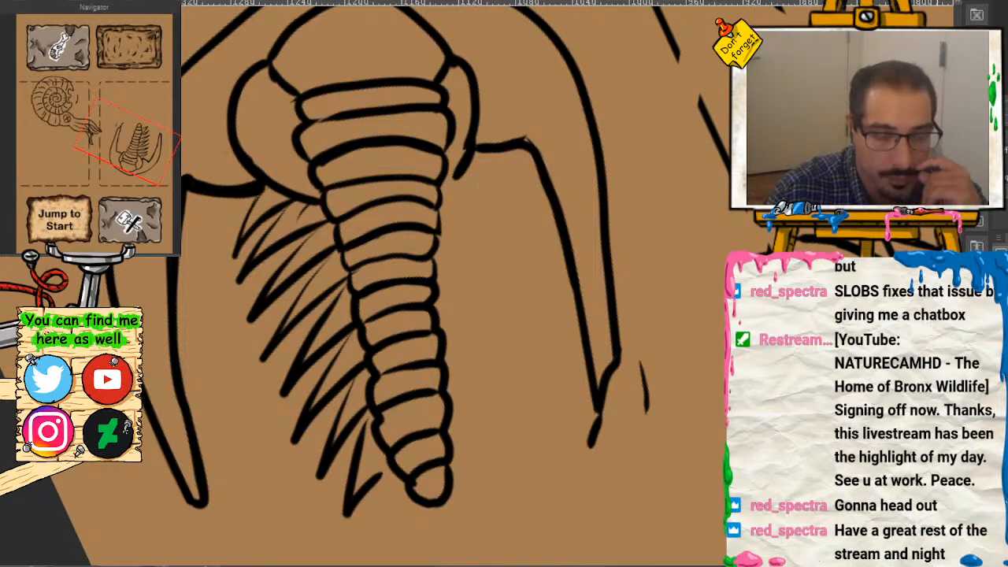
scroll(409, 283, "down", 5)
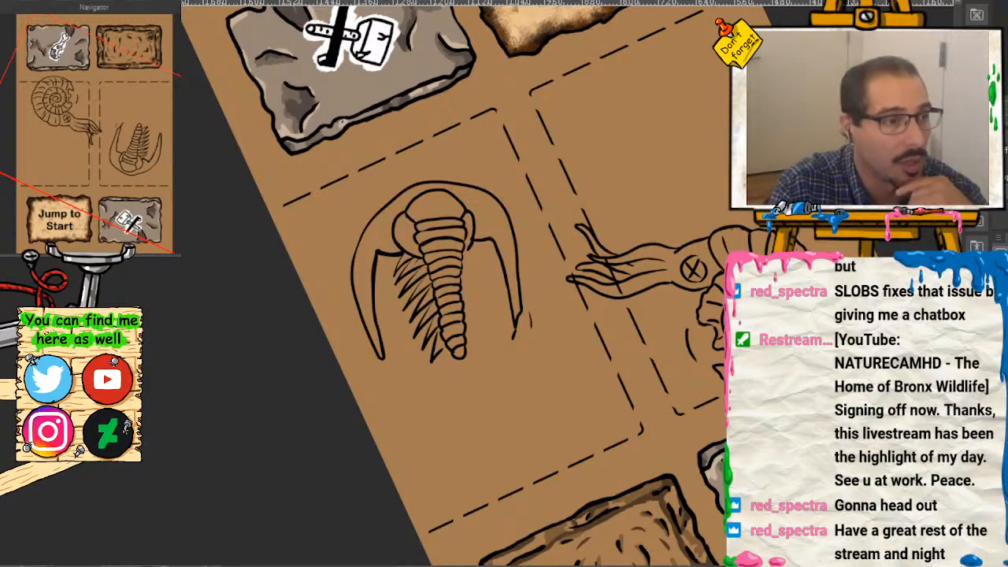
left_click_drag(437, 358, 406, 267)
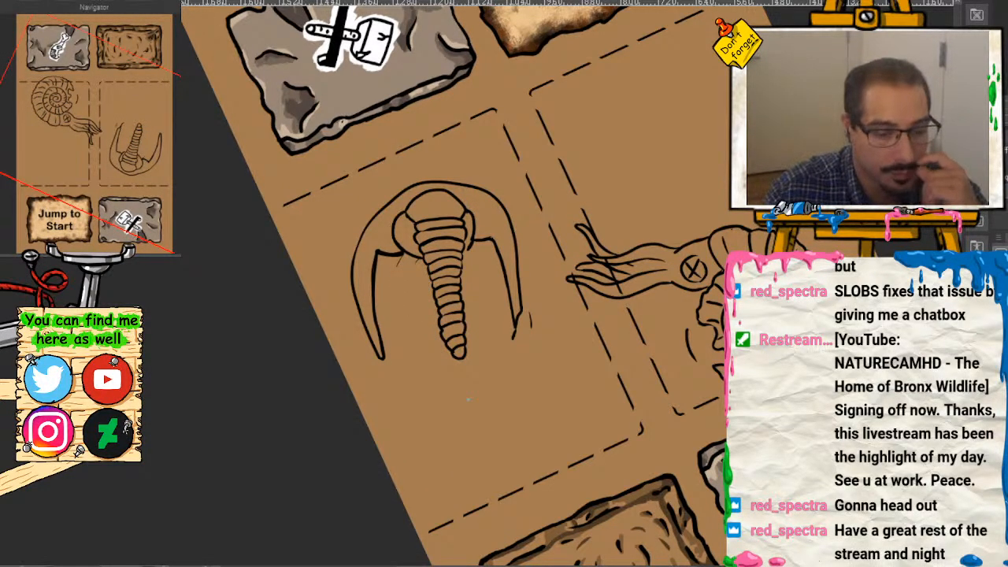
Step: Erase both horseshoe prongs and the stray marks beneath the head, and finish the right cheek curve down to the body
scroll(468, 289, "up", 5)
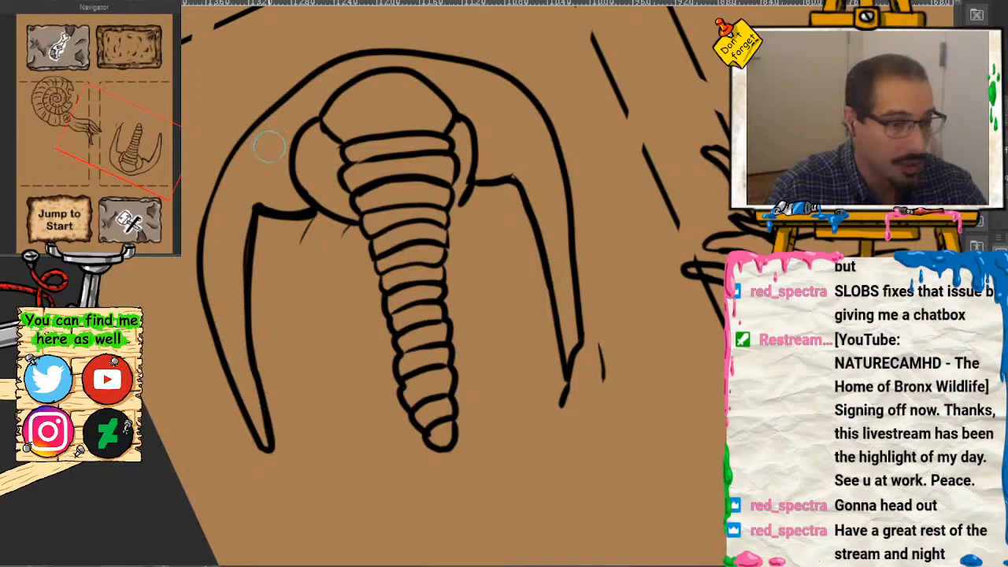
mouse_move(268, 146)
left_mouse_down()
mouse_move(233, 134)
mouse_move(262, 247)
mouse_move(248, 185)
mouse_move(210, 439)
mouse_move(226, 432)
mouse_move(354, 473)
left_mouse_up()
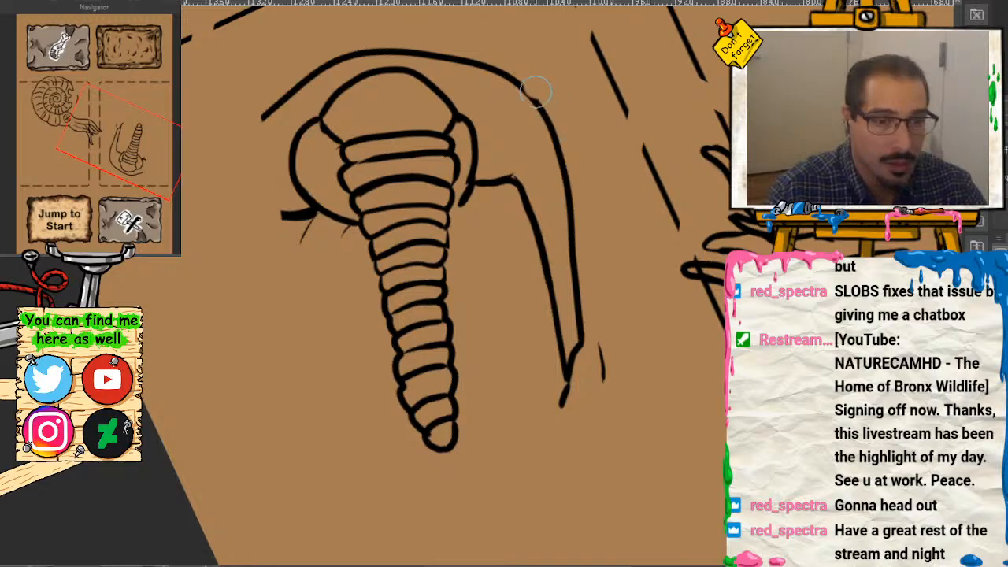
mouse_move(535, 90)
left_mouse_down()
mouse_move(550, 122)
mouse_move(523, 180)
mouse_move(511, 259)
mouse_move(555, 259)
mouse_move(552, 316)
mouse_move(570, 292)
mouse_move(600, 316)
mouse_move(583, 354)
left_mouse_up()
mouse_move(285, 250)
left_mouse_down()
mouse_move(287, 212)
mouse_move(350, 237)
left_mouse_up()
mouse_move(507, 187)
left_mouse_down()
mouse_move(483, 170)
mouse_move(476, 183)
mouse_move(479, 120)
mouse_move(481, 179)
mouse_move(457, 202)
mouse_move(435, 150)
mouse_move(461, 116)
mouse_move(479, 148)
mouse_move(461, 206)
left_mouse_up()
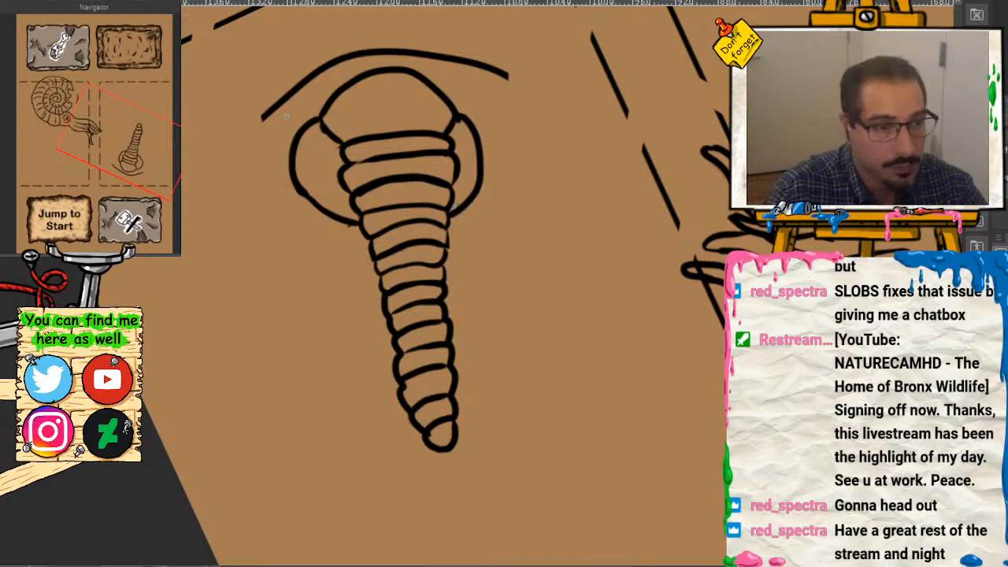
Step: Redraw both prongs with long, gently curved outer edges and inner edges running from the cheeks down to pointed tips
mouse_move(270, 113)
left_mouse_down()
mouse_move(250, 196)
mouse_move(260, 323)
mouse_move(277, 402)
mouse_move(305, 449)
left_mouse_up()
key("ctrl+z")
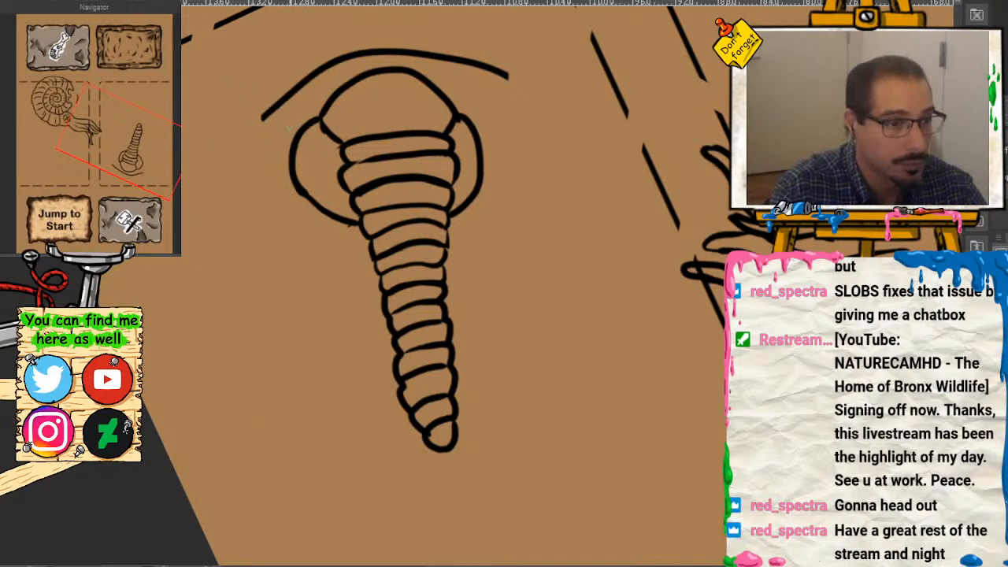
mouse_move(273, 108)
left_mouse_down()
mouse_move(238, 175)
mouse_move(234, 281)
mouse_move(257, 399)
mouse_move(287, 447)
left_mouse_up()
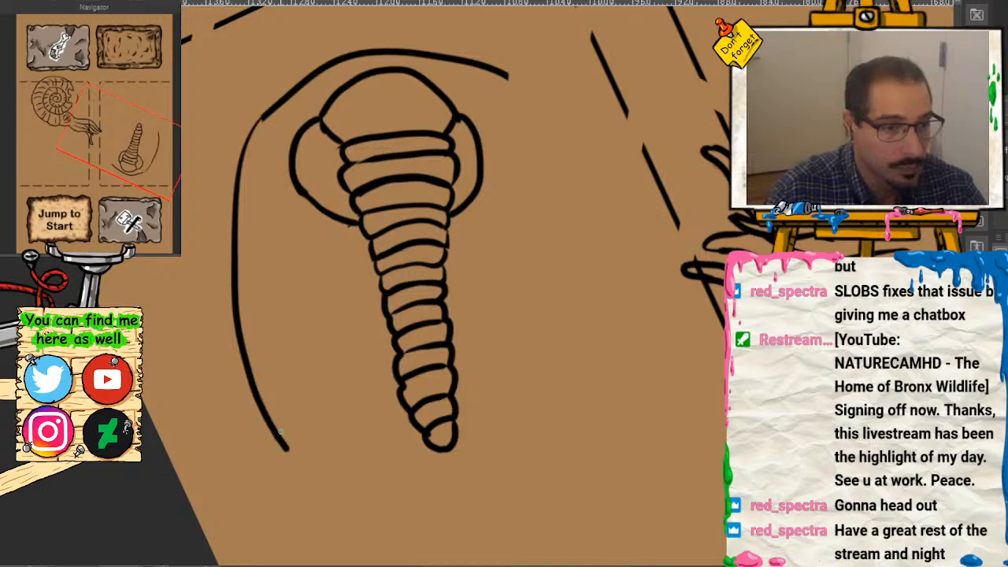
mouse_move(507, 78)
left_mouse_down()
mouse_move(542, 153)
mouse_move(558, 262)
mouse_move(556, 378)
mouse_move(539, 438)
left_mouse_up()
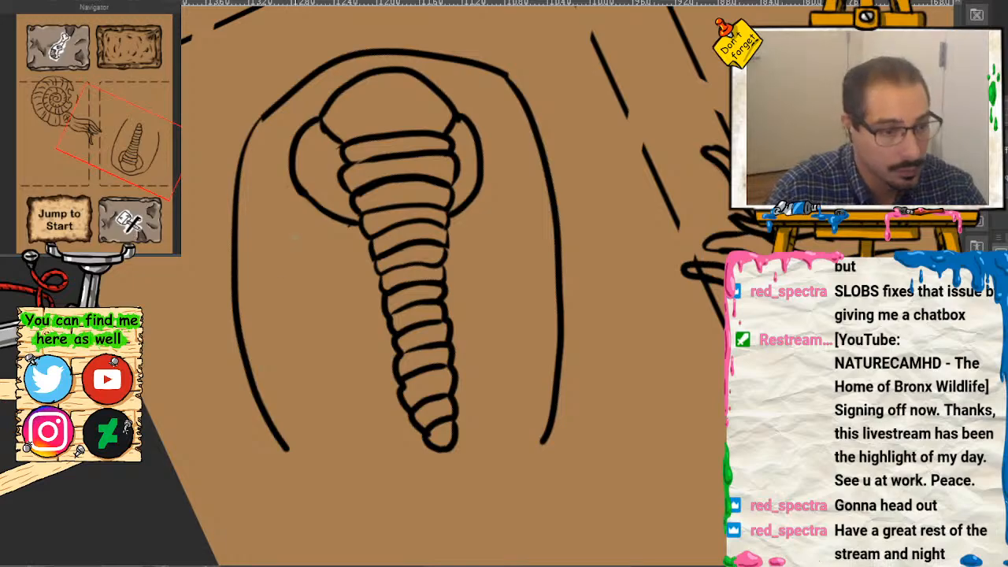
mouse_move(356, 223)
left_mouse_down()
mouse_move(282, 224)
mouse_move(265, 246)
mouse_move(262, 392)
mouse_move(285, 450)
left_mouse_up()
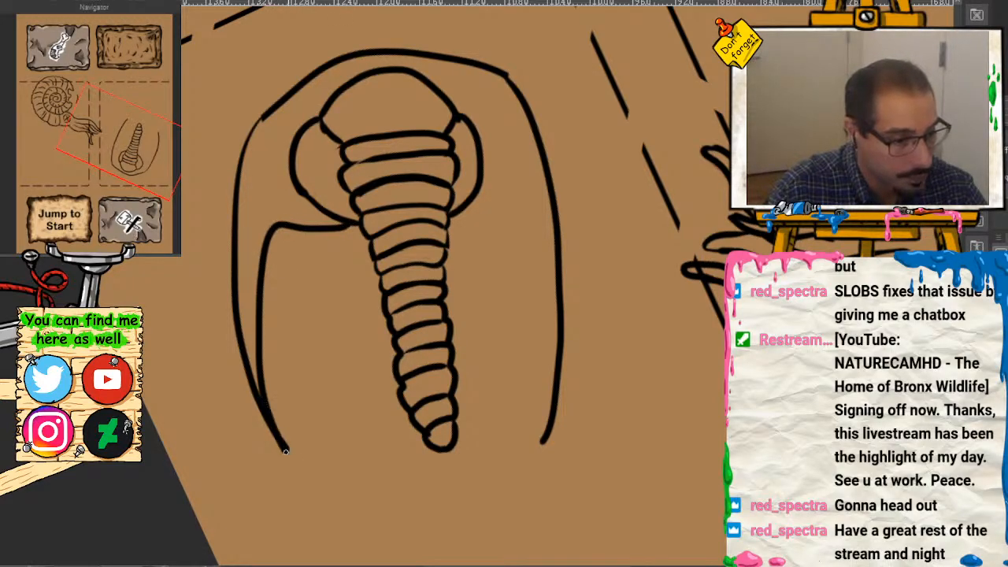
mouse_move(463, 219)
left_mouse_down()
mouse_move(513, 210)
mouse_move(524, 236)
mouse_move(541, 463)
left_mouse_up()
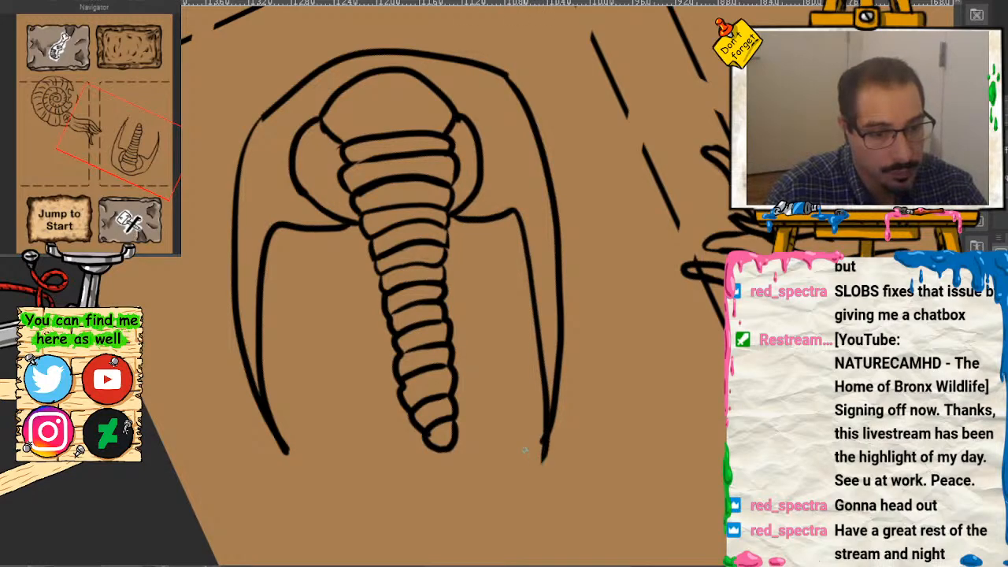
Step: Shorten the left prong to a point and cut the right prong off with a jagged broken end and loose fragment marks
key("ctrl+z")
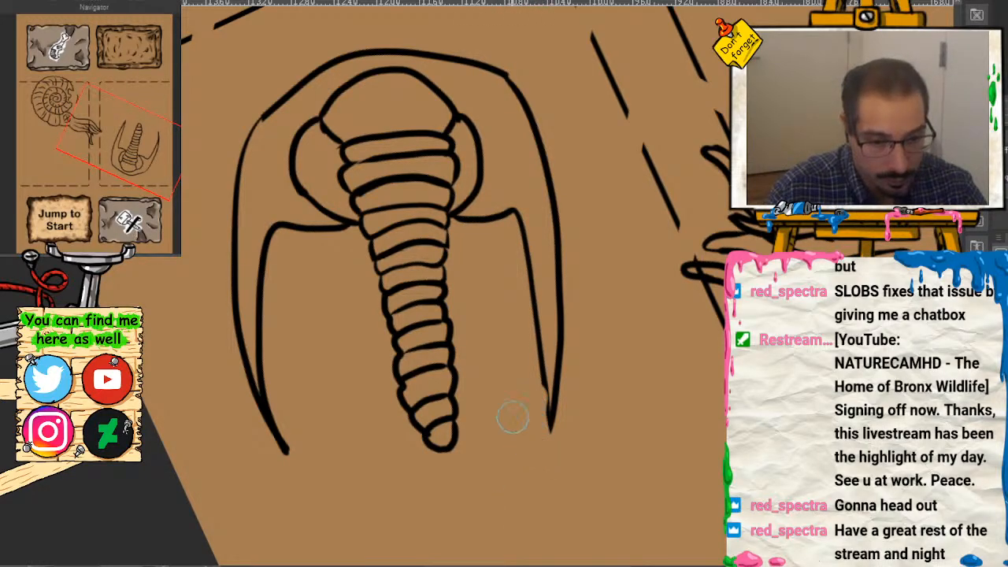
key("ctrl+z")
key("ctrl+z")
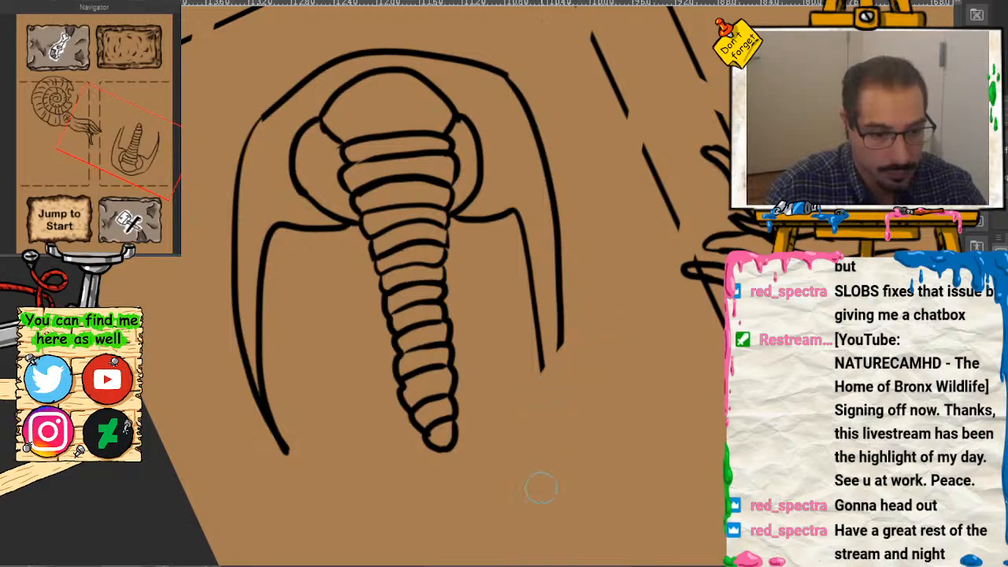
mouse_move(292, 403)
left_mouse_down()
mouse_move(255, 428)
mouse_move(265, 429)
left_mouse_up()
mouse_move(284, 396)
left_mouse_down()
mouse_move(252, 424)
mouse_move(288, 434)
left_mouse_up()
mouse_move(585, 299)
left_mouse_down()
mouse_move(558, 381)
mouse_move(539, 366)
mouse_move(589, 267)
mouse_move(553, 383)
left_mouse_up()
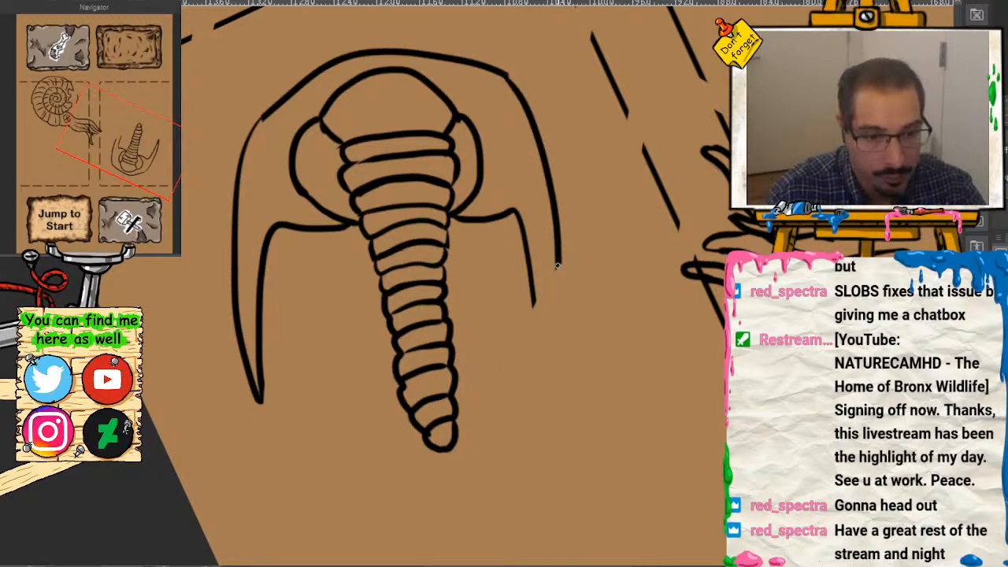
mouse_move(531, 309)
left_mouse_down()
mouse_move(523, 328)
mouse_move(568, 357)
left_mouse_up()
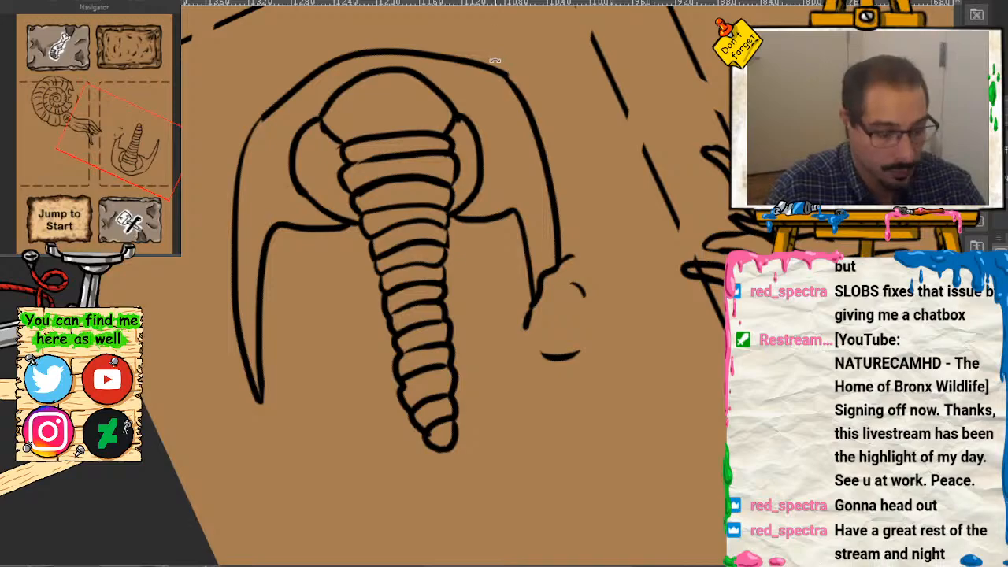
Step: Replace the top of the horseshoe outline with a higher, smooth arc joining the outer edges of the two prongs
mouse_move(507, 71)
left_mouse_down()
mouse_move(387, 36)
mouse_move(341, 46)
mouse_move(263, 115)
mouse_move(362, 45)
mouse_move(408, 41)
mouse_move(445, 45)
left_mouse_up()
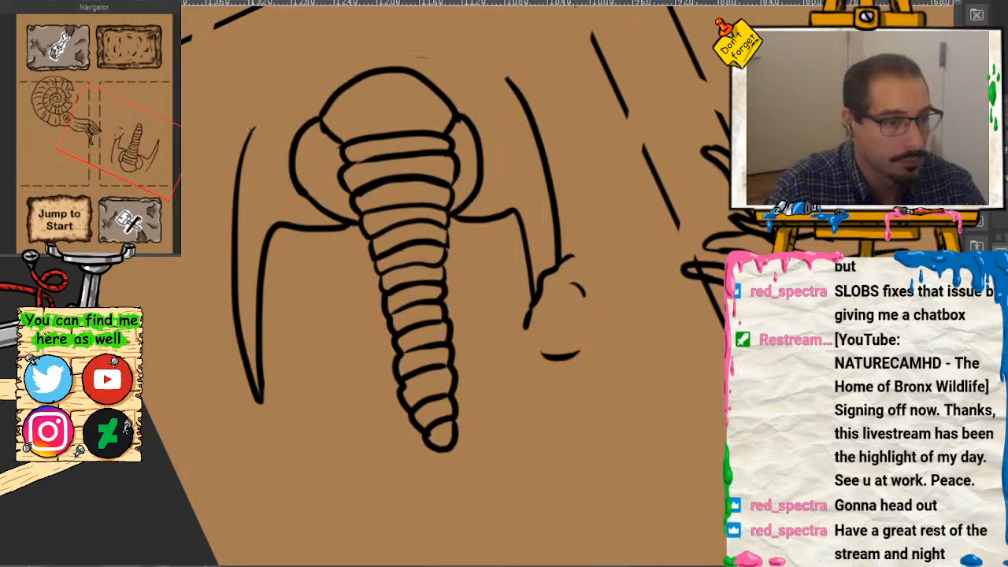
left_click_drag(252, 128, 508, 79)
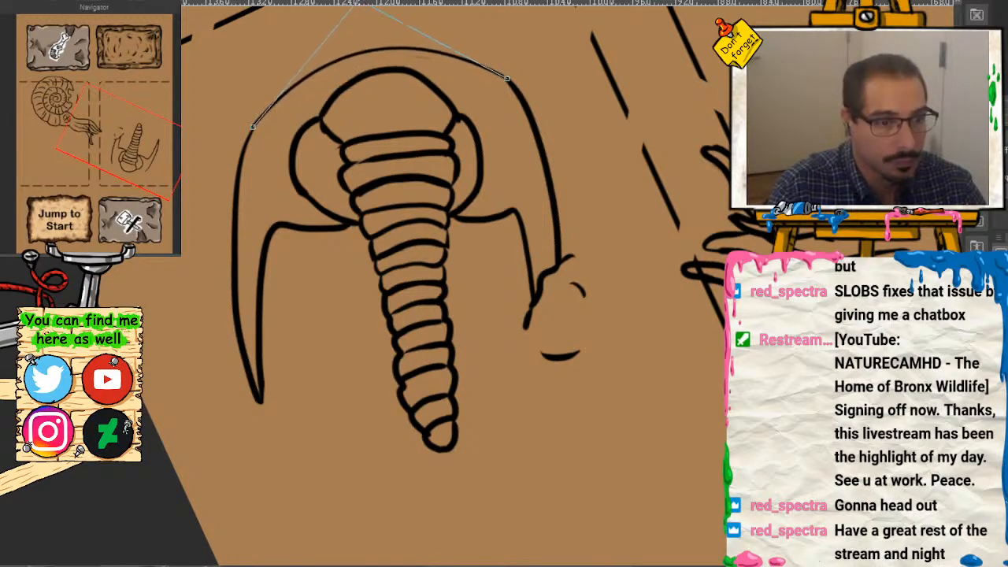
key("Return")
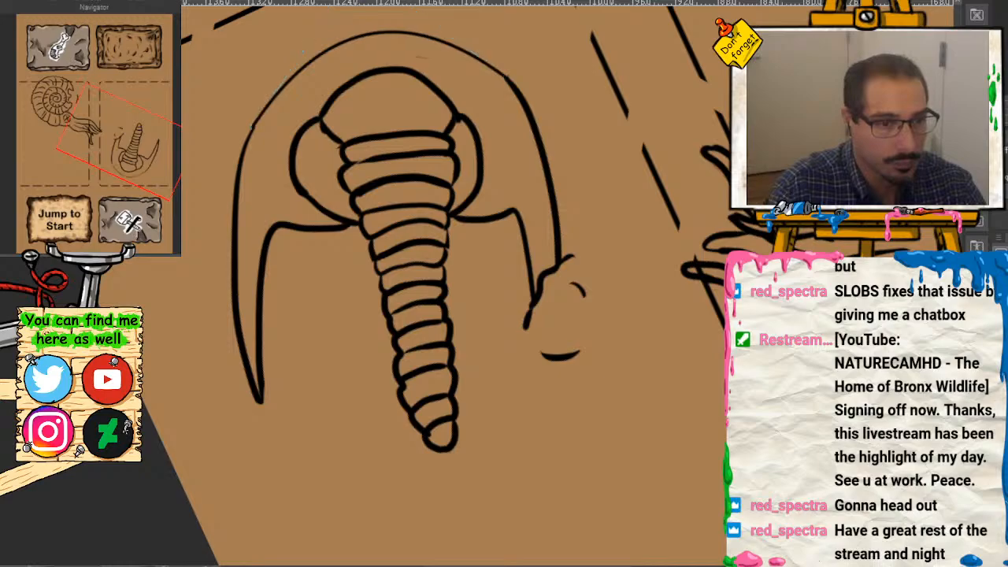
key("ctrl+z")
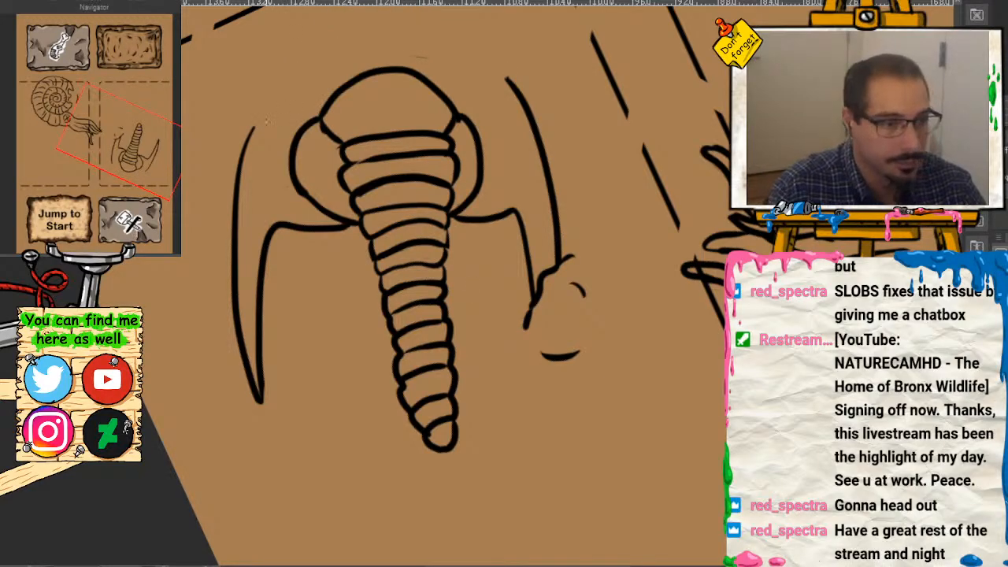
left_click_drag(253, 126, 505, 79)
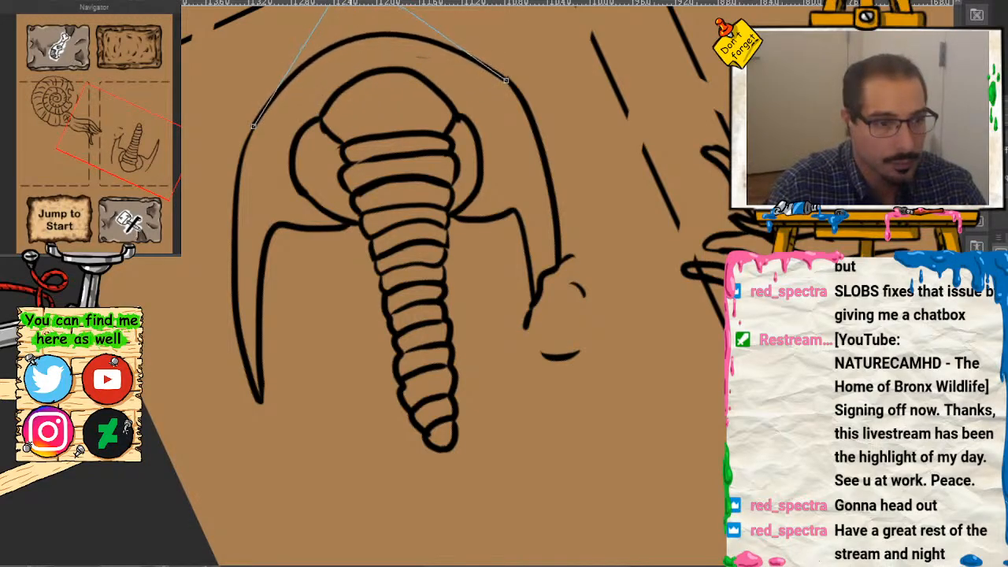
key("Return")
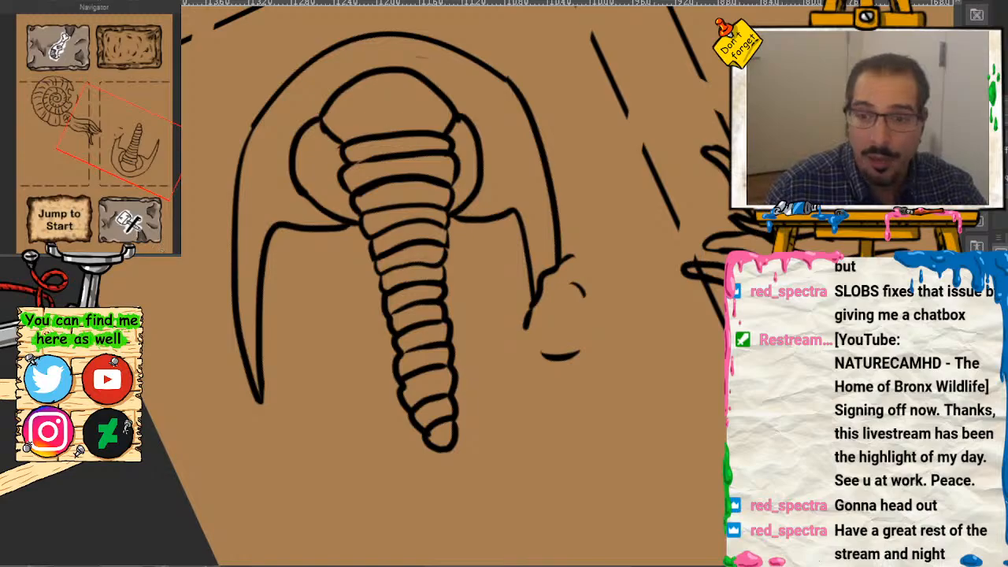
Step: Clean up the stray mark between the head dome and the outer arc
scroll(135, 172, "up", 5)
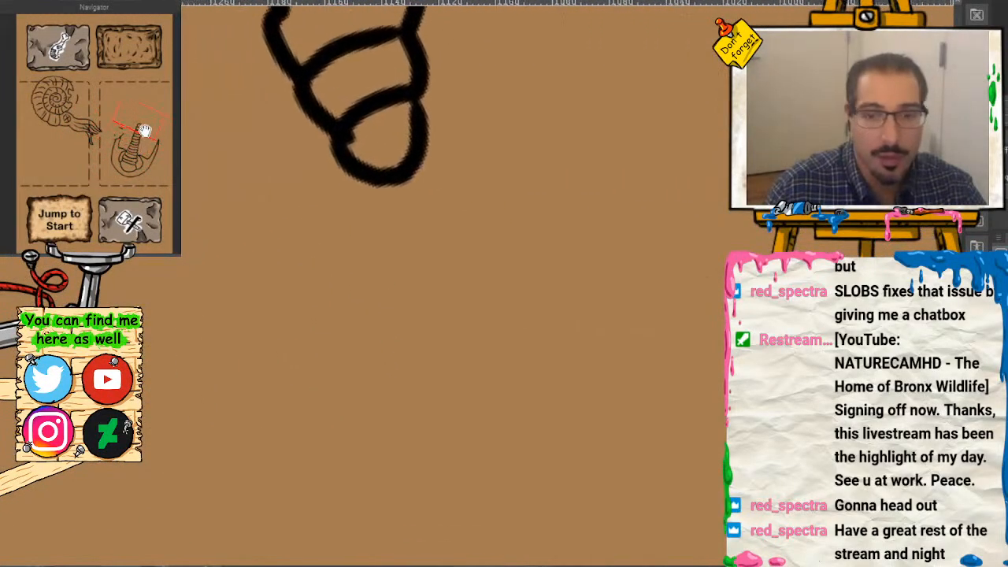
left_click_drag(144, 130, 126, 180)
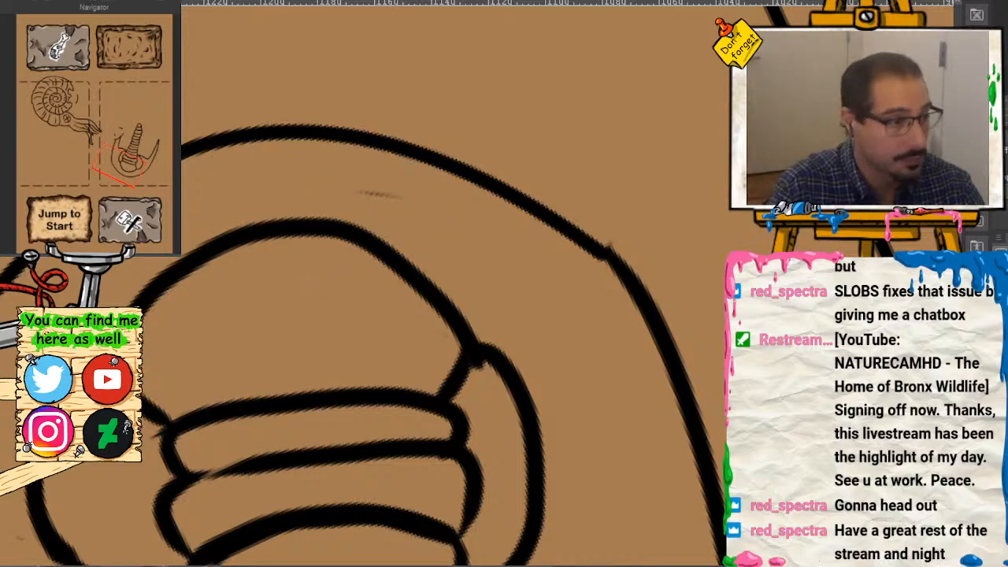
key("ctrl+z")
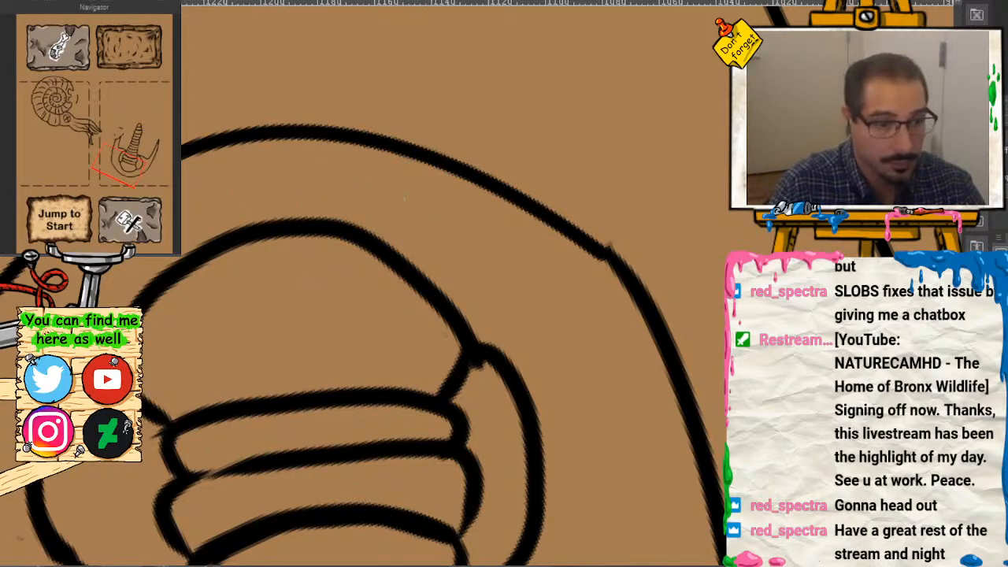
Step: Thicken the left outer outline where the arc meets the prong, and thicken the left cheek curve down to the body
left_click_drag(551, 331, 412, 488)
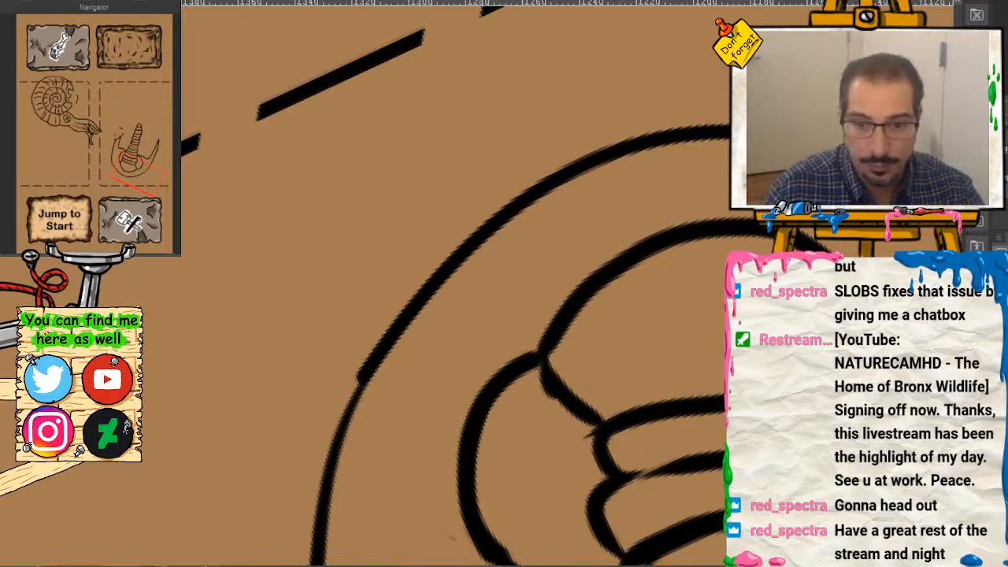
scroll(453, 283, "up", 2)
scroll(453, 284, "down", 6)
scroll(453, 283, "up", 1)
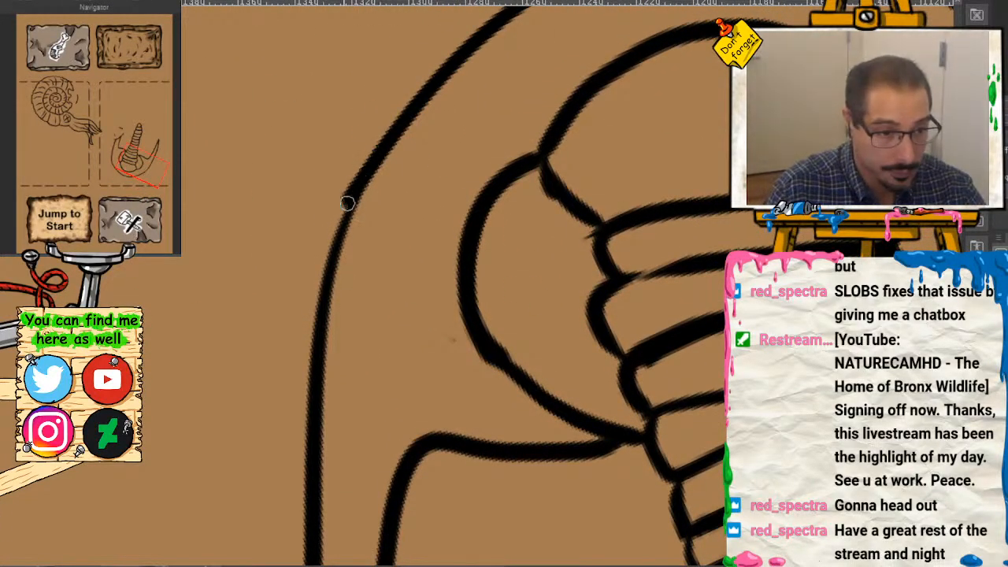
left_click_drag(349, 202, 315, 370)
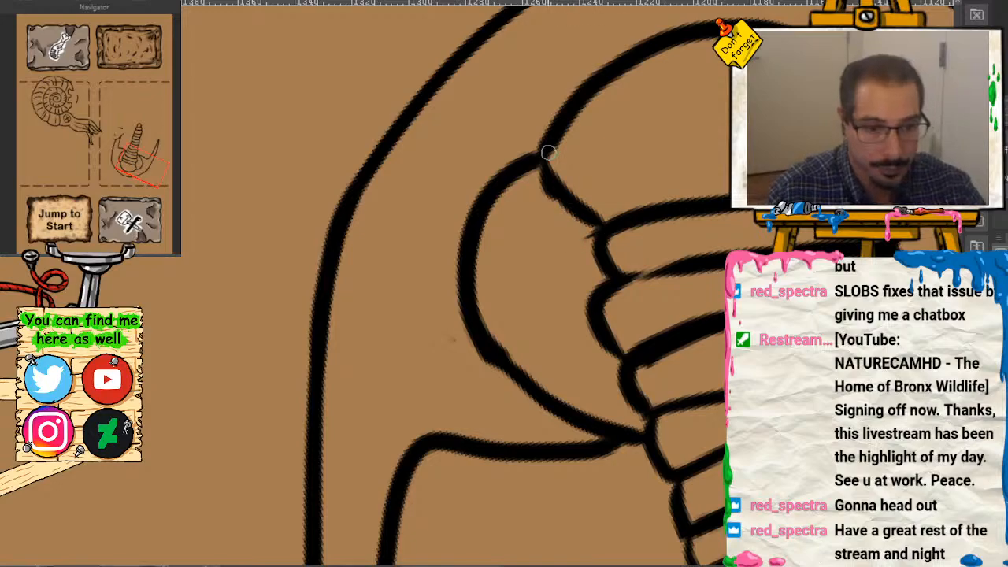
mouse_move(547, 153)
left_mouse_down()
mouse_move(476, 240)
mouse_move(469, 301)
mouse_move(481, 340)
mouse_move(577, 414)
mouse_move(620, 434)
mouse_move(649, 431)
left_mouse_up()
key("ctrl+minus")
key("ctrl+minus")
key("ctrl+minus")
key("ctrl+minus")
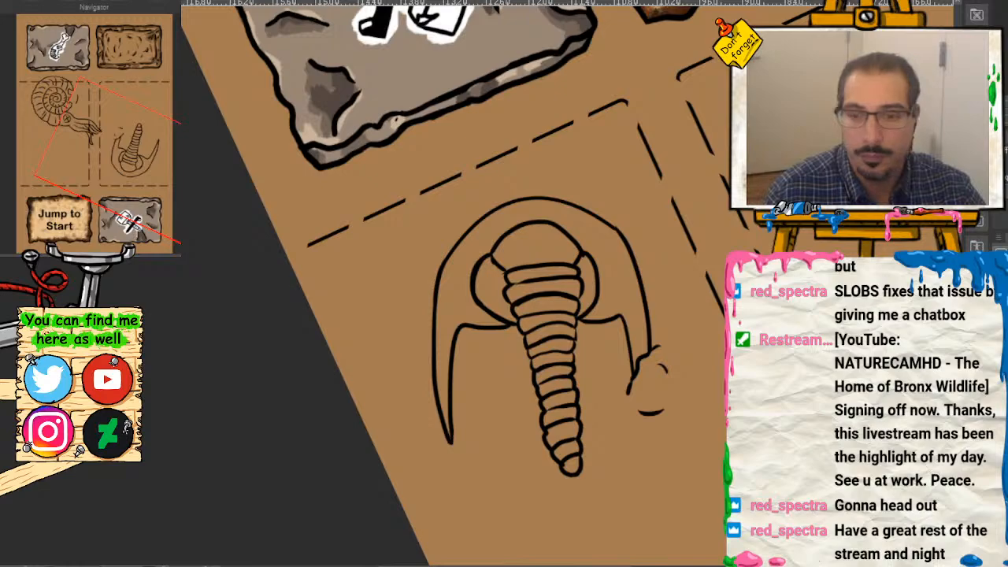
Step: Draw a zigzag row of slanted, pointed spines along the left side of the body from the cheek to the tail
key("ctrl+plus")
key("ctrl+plus")
left_click_drag(150, 161, 137, 135)
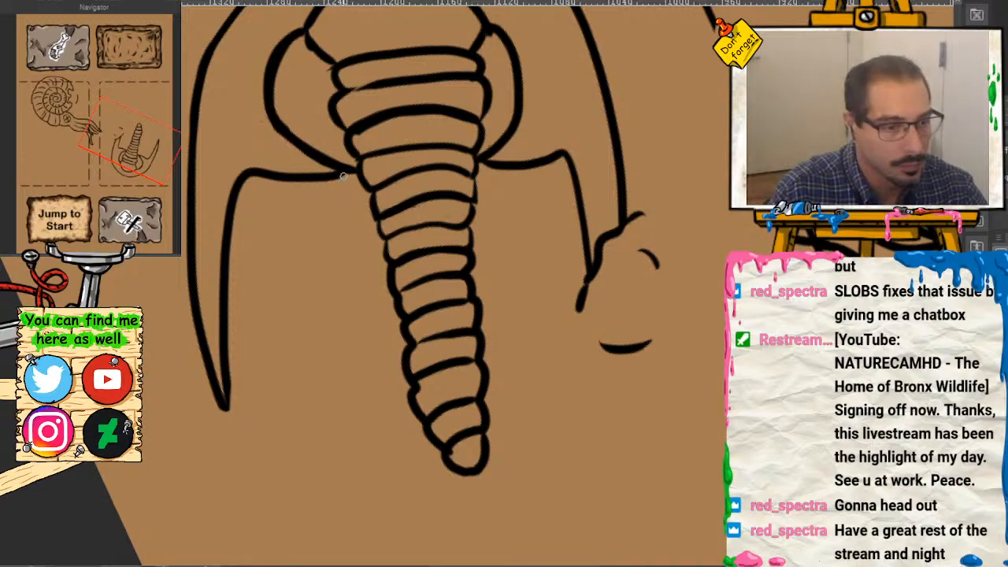
mouse_move(332, 179)
left_mouse_down()
mouse_move(300, 187)
mouse_move(265, 229)
mouse_move(350, 198)
mouse_move(269, 257)
mouse_move(348, 229)
mouse_move(282, 295)
mouse_move(359, 258)
mouse_move(305, 320)
mouse_move(306, 334)
mouse_move(380, 280)
mouse_move(326, 377)
mouse_move(381, 327)
mouse_move(345, 403)
mouse_move(392, 351)
mouse_move(370, 435)
mouse_move(375, 441)
mouse_move(399, 392)
mouse_move(400, 485)
mouse_move(439, 447)
left_mouse_up()
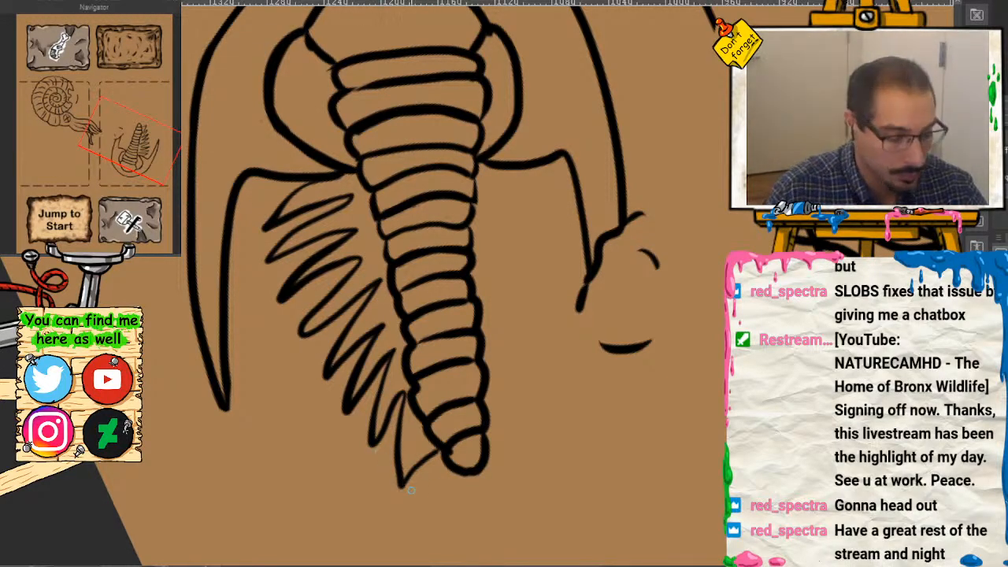
Step: Replace the wide last spine beside the tail with two narrow ones, and redraw the third and fourth spines in the left row
mouse_move(429, 461)
left_mouse_down()
mouse_move(435, 449)
mouse_move(409, 481)
left_mouse_up()
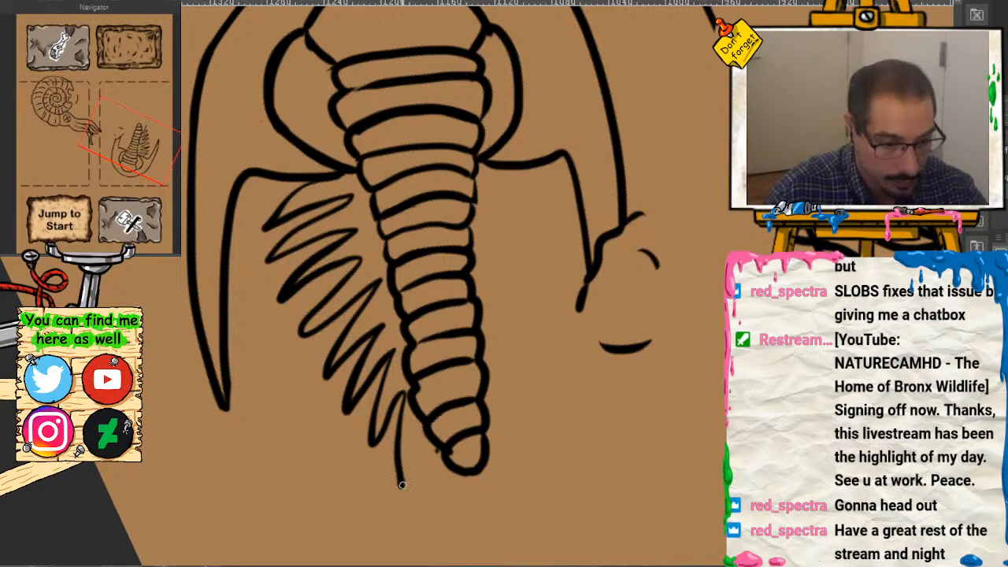
mouse_move(406, 480)
left_mouse_down()
mouse_move(412, 443)
mouse_move(423, 493)
mouse_move(439, 469)
left_mouse_up()
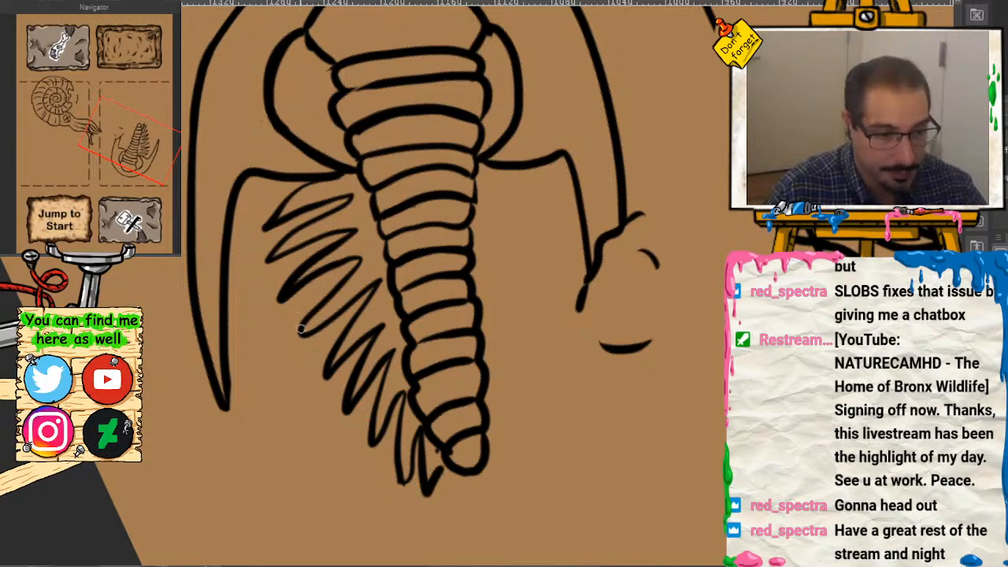
mouse_move(302, 317)
left_mouse_down()
mouse_move(298, 342)
mouse_move(331, 300)
left_mouse_up()
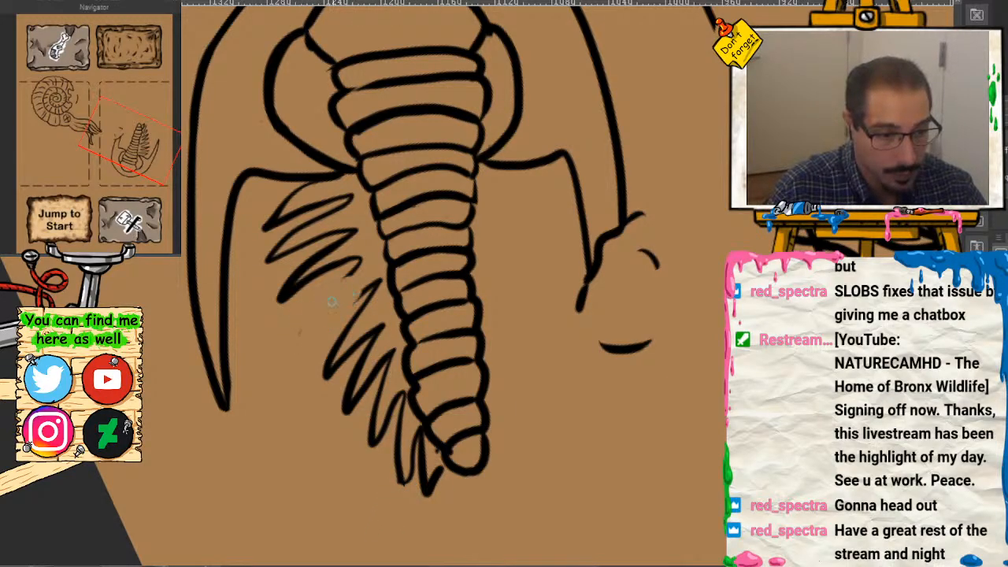
key("ctrl+plus")
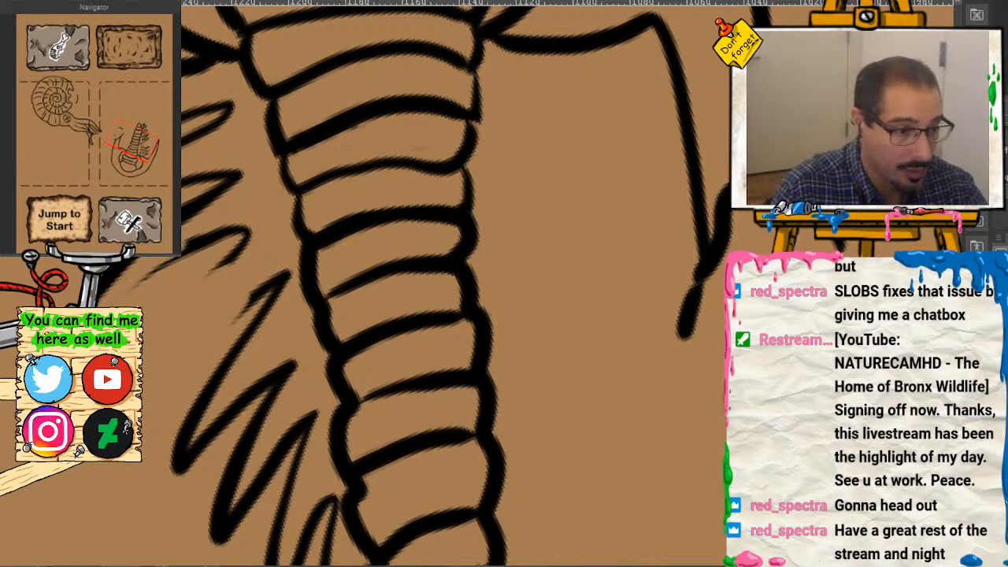
mouse_move(183, 258)
left_mouse_down()
mouse_move(241, 234)
mouse_move(260, 246)
left_mouse_up()
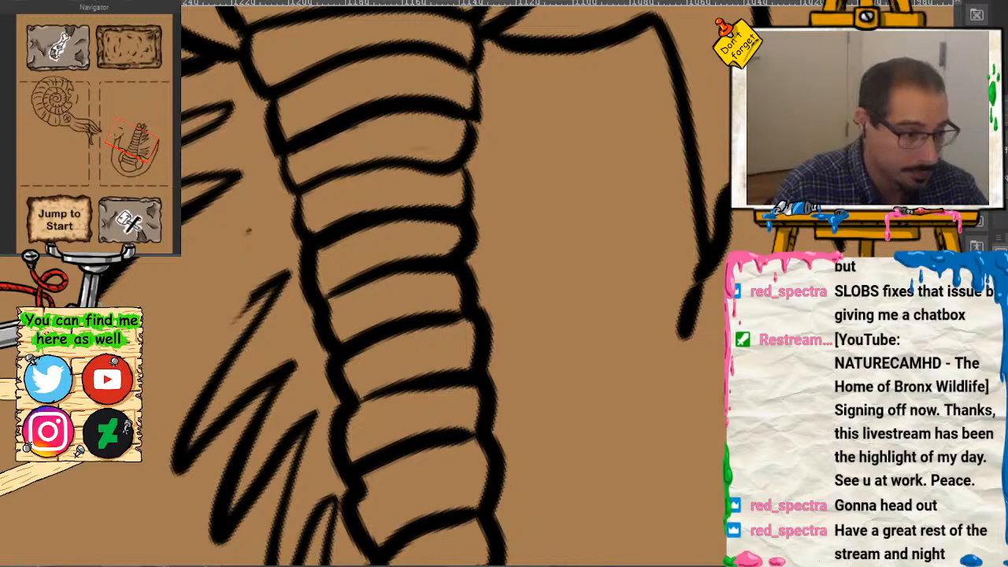
mouse_move(101, 307)
left_mouse_down()
mouse_move(228, 235)
mouse_move(161, 322)
mouse_move(147, 383)
mouse_move(285, 263)
left_mouse_up()
key("ctrl+minus")
key("ctrl+minus")
key("ctrl+minus")
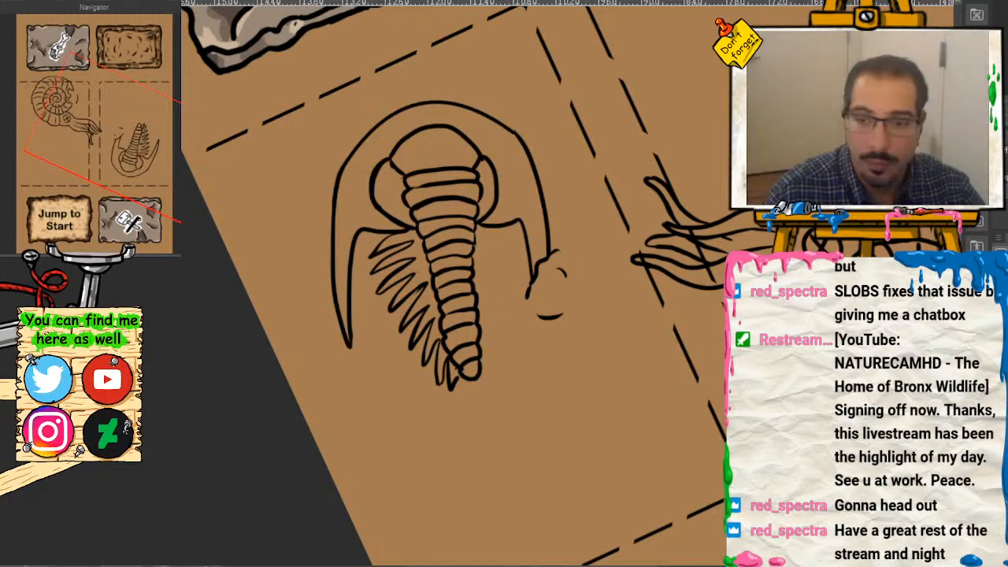
Step: Redraw the lowest left spine as a sharper, thicker point whose inner edge joins the tail tip
scroll(138, 148, "up", 3)
scroll(138, 148, "up", 2)
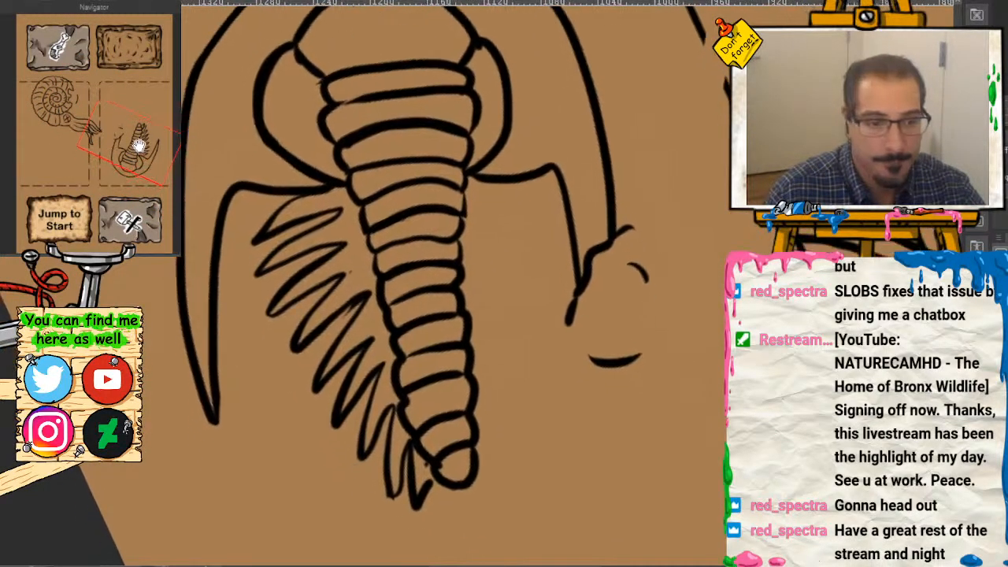
scroll(122, 180, "up", 2)
left_click_drag(138, 148, 127, 134)
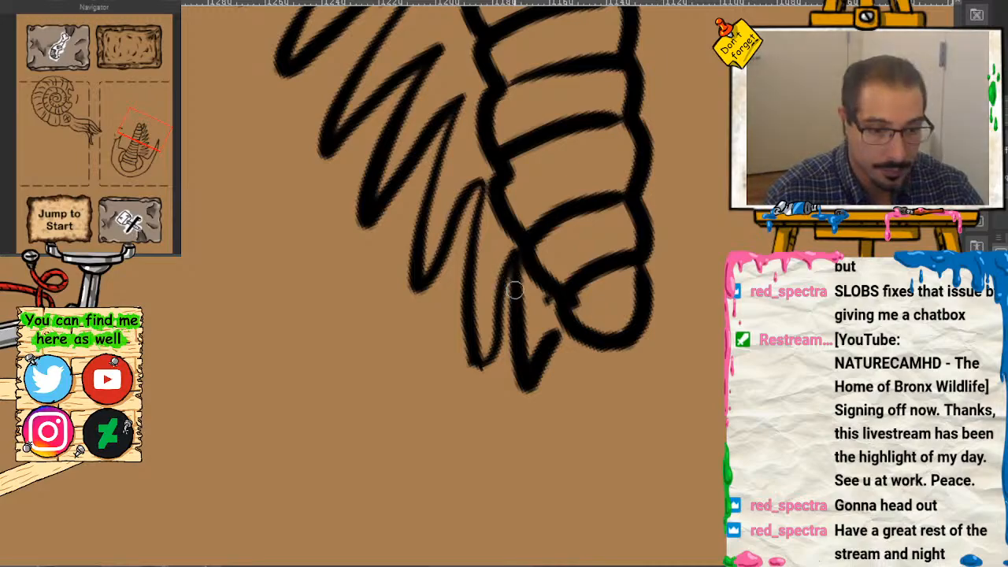
mouse_move(517, 289)
left_mouse_down()
mouse_move(514, 370)
mouse_move(518, 337)
mouse_move(530, 364)
mouse_move(555, 378)
mouse_move(517, 278)
mouse_move(501, 374)
mouse_move(504, 251)
mouse_move(543, 305)
mouse_move(556, 357)
mouse_move(496, 291)
mouse_move(494, 392)
mouse_move(509, 382)
mouse_move(497, 339)
mouse_move(476, 356)
mouse_move(490, 348)
mouse_move(508, 266)
mouse_move(527, 386)
mouse_move(573, 308)
left_mouse_up()
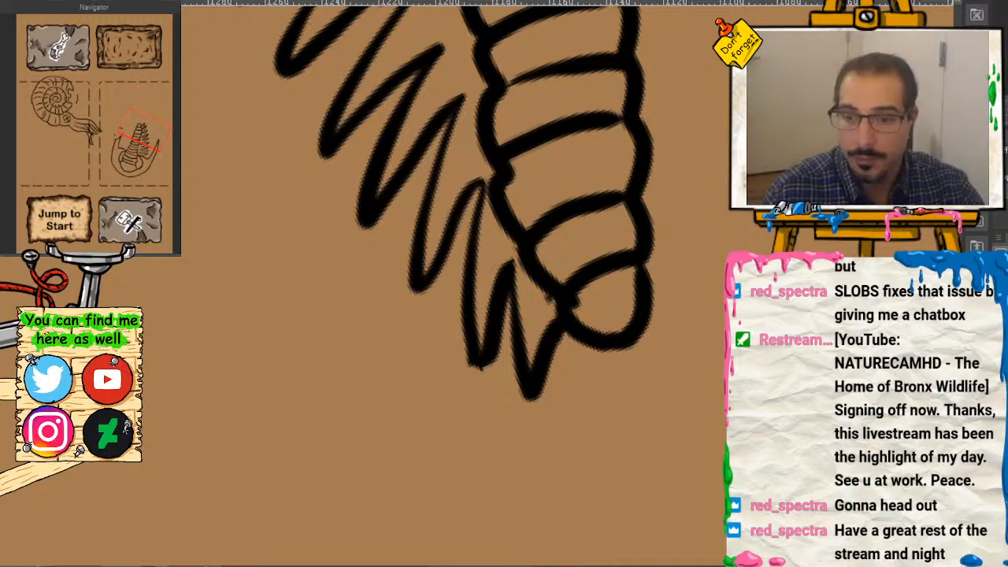
key("ctrl+minus")
key("ctrl+minus")
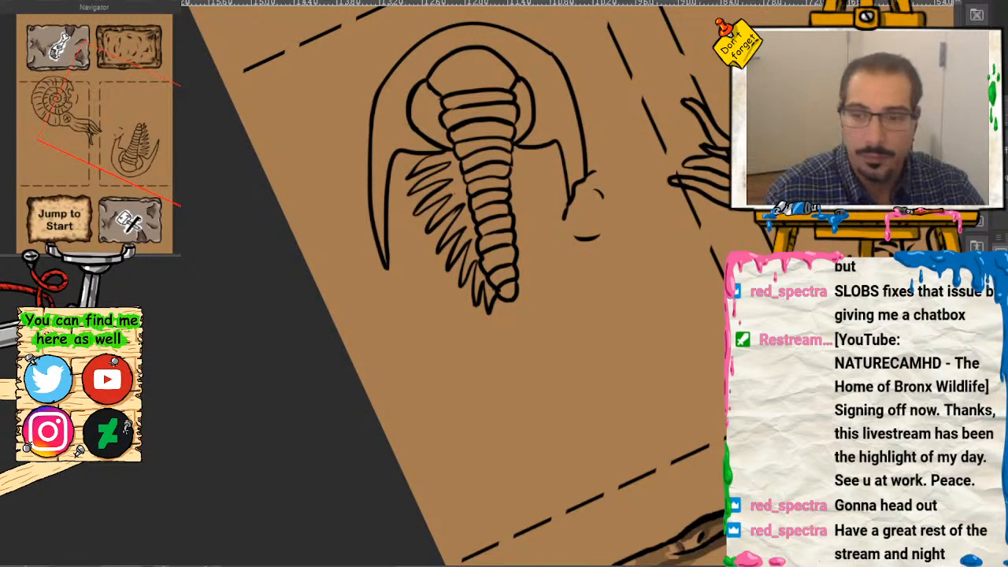
Step: Replace the upper edge of the topmost left spine with a thicker curve running from the cheek line to its point
key("ctrl+plus")
key("ctrl+plus")
key("ctrl+plus")
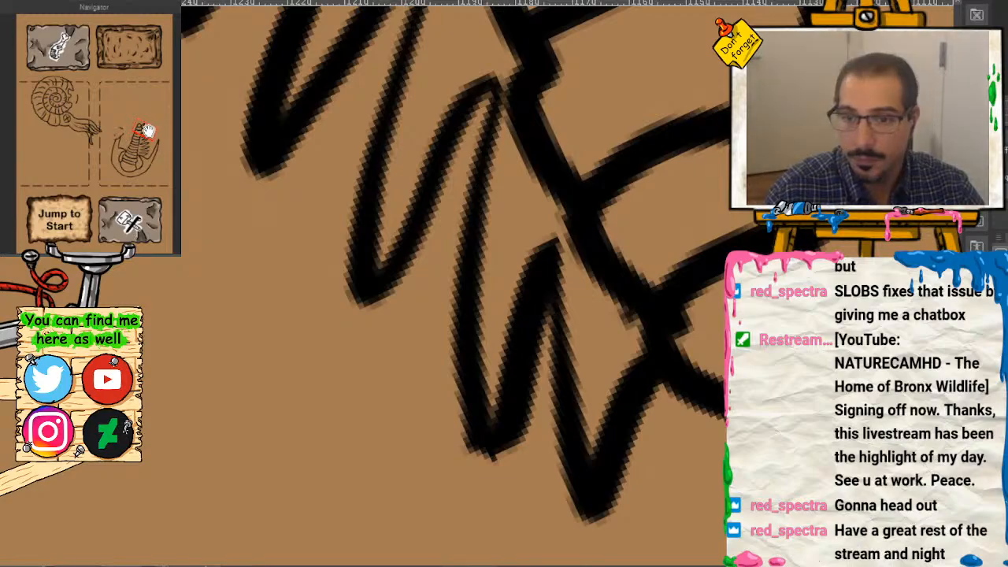
left_click_drag(95, 116, 49, 169)
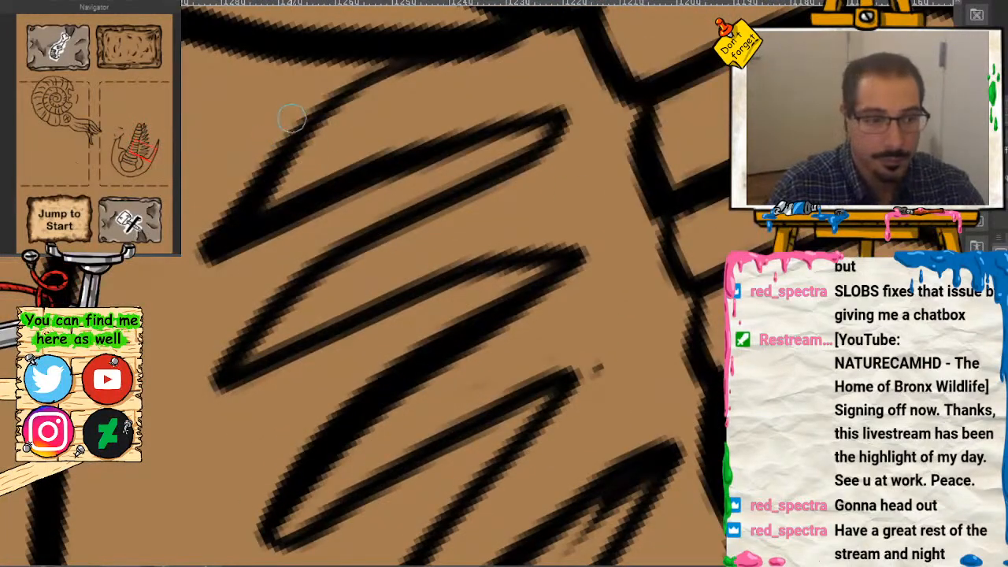
mouse_move(360, 90)
left_mouse_down()
mouse_move(333, 104)
mouse_move(198, 233)
mouse_move(317, 124)
mouse_move(333, 130)
mouse_move(268, 165)
mouse_move(367, 95)
mouse_move(314, 161)
mouse_move(323, 130)
left_mouse_up()
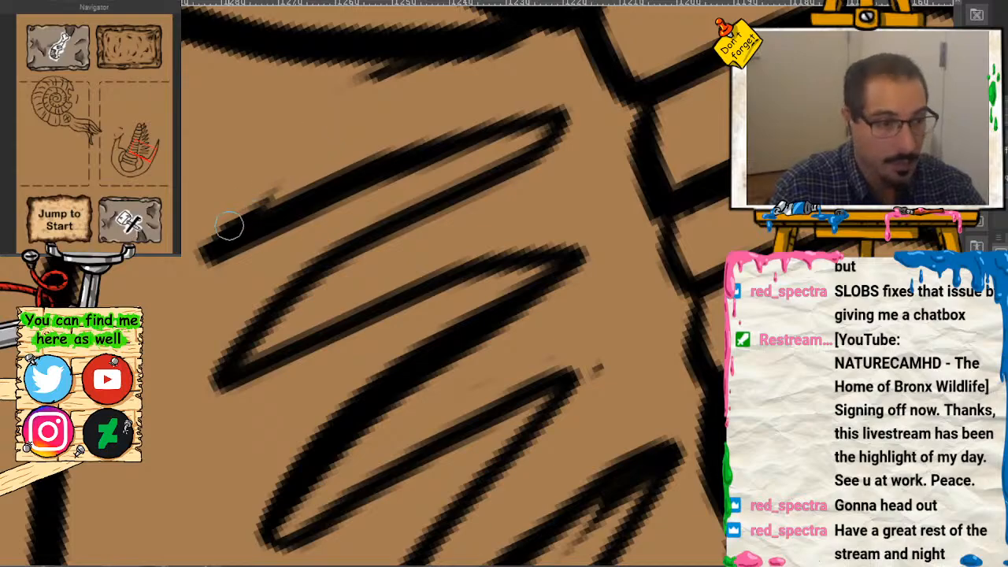
mouse_move(209, 239)
left_mouse_down()
mouse_move(261, 144)
mouse_move(352, 63)
mouse_move(266, 139)
mouse_move(228, 234)
left_mouse_up()
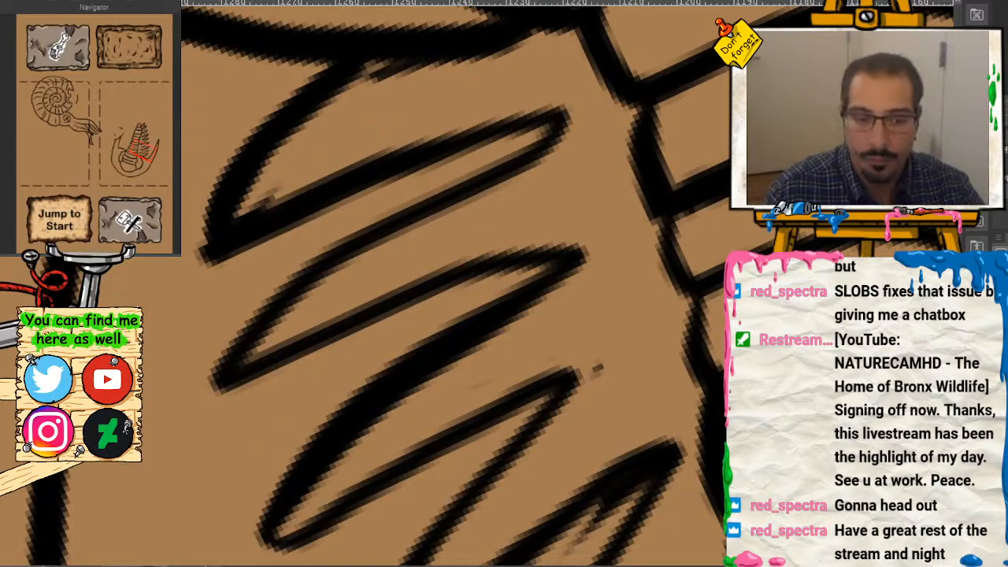
scroll(169, 244, "down", 5)
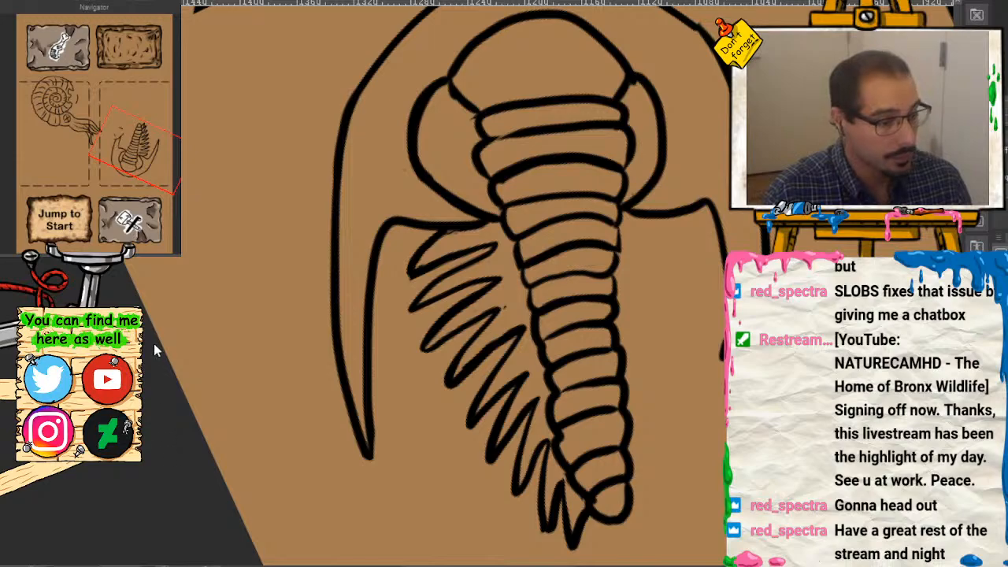
Step: Paste a copy of the left spine row and place it mirrored on the right side of the body
key("ctrl+v")
key("ctrl+t")
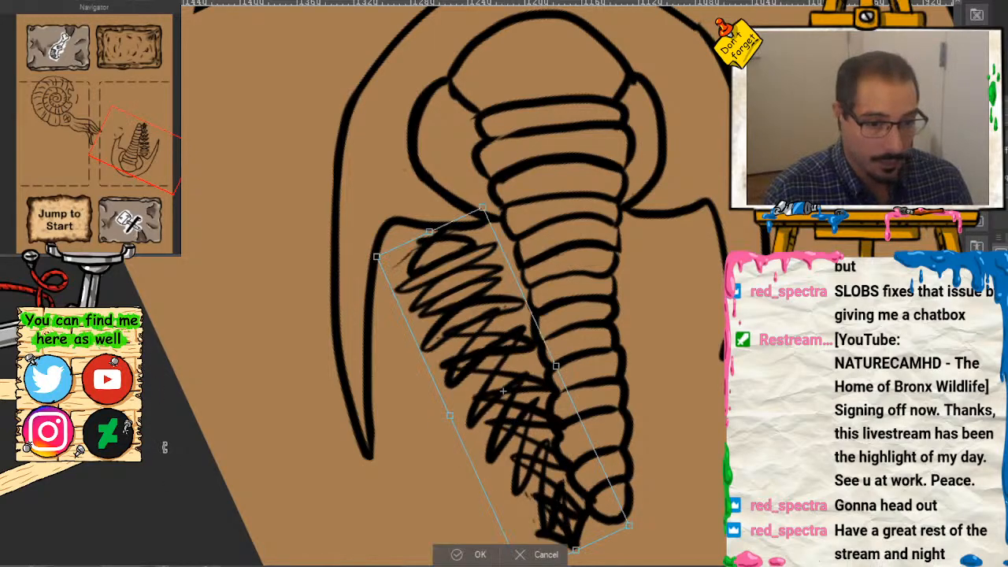
left_click_drag(467, 322, 701, 347)
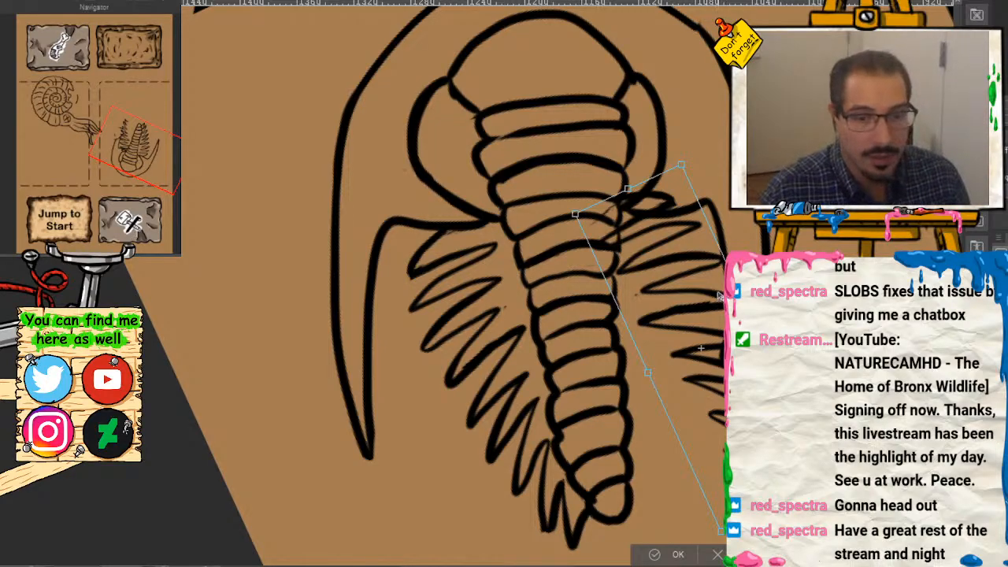
left_click_drag(698, 267, 720, 266)
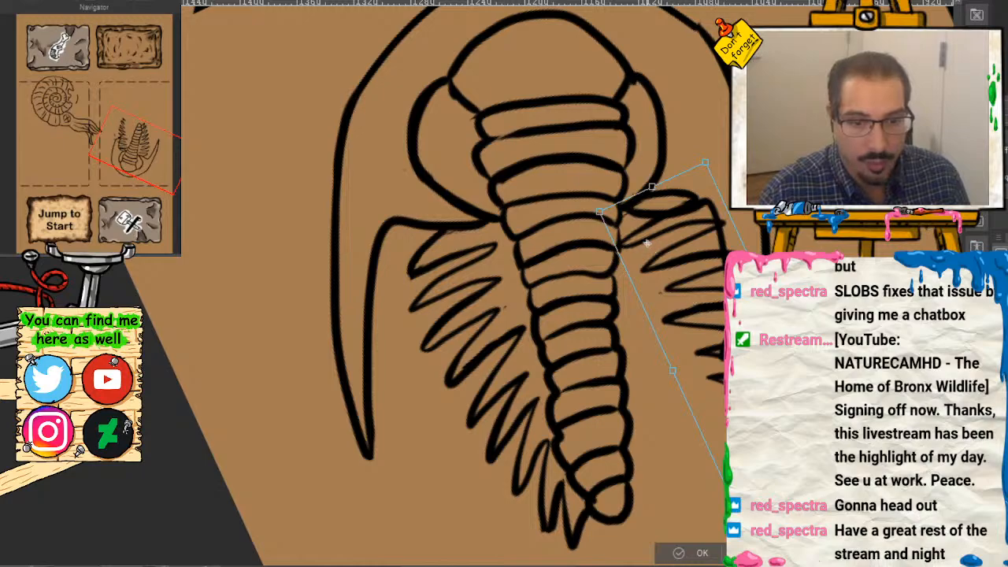
Step: Rotate and nudge the mirrored spine row to follow the body's right edge from cheek to tail, and apply the transform
key("ctrl+z")
key("ctrl+z")
key("ctrl+z")
key("ctrl+z")
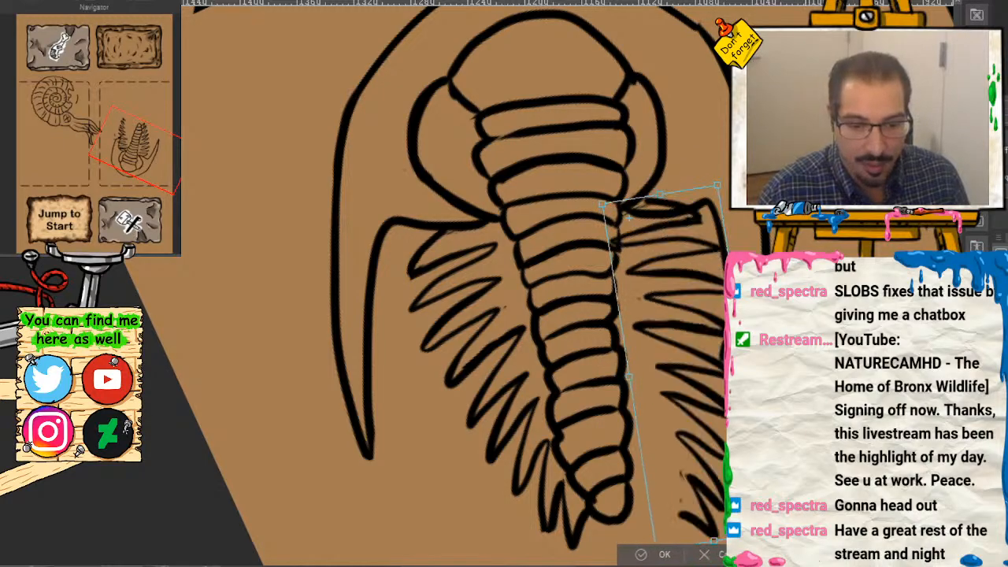
key("ctrl+z")
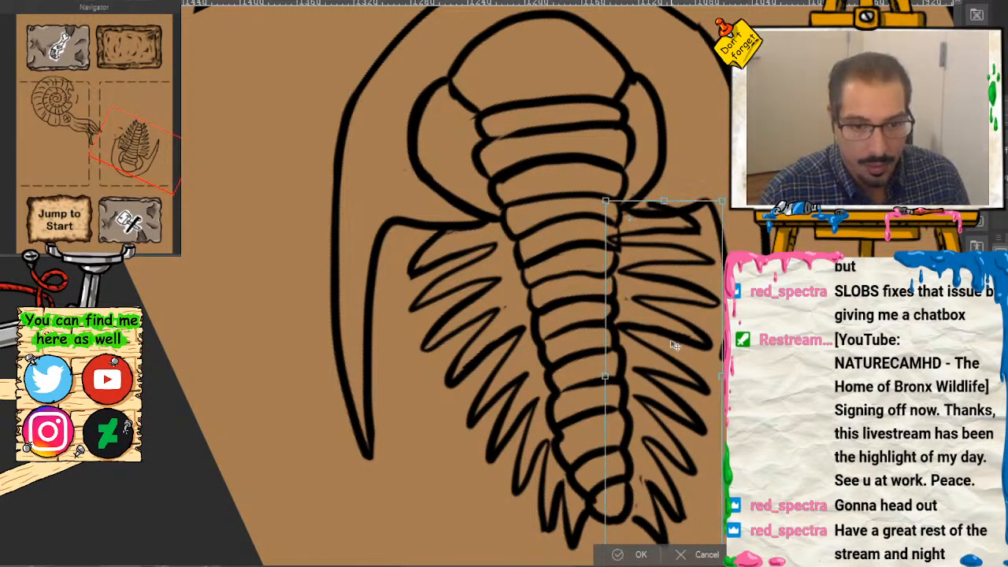
left_click_drag(680, 327, 687, 329)
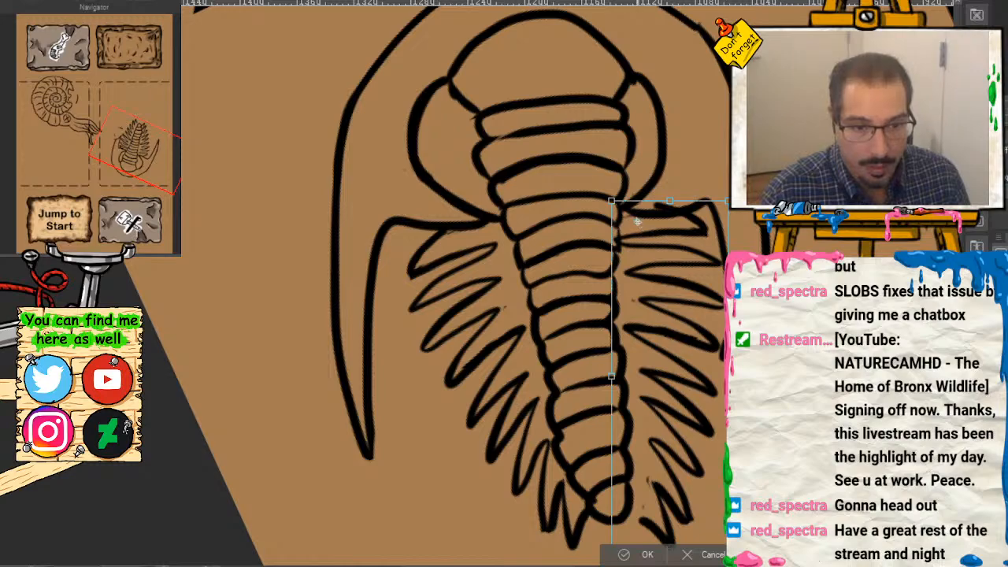
left_click_drag(689, 235, 699, 243)
left_click_drag(135, 147, 145, 151)
left_click_drag(690, 486, 618, 529)
left_click_drag(514, 300, 515, 300)
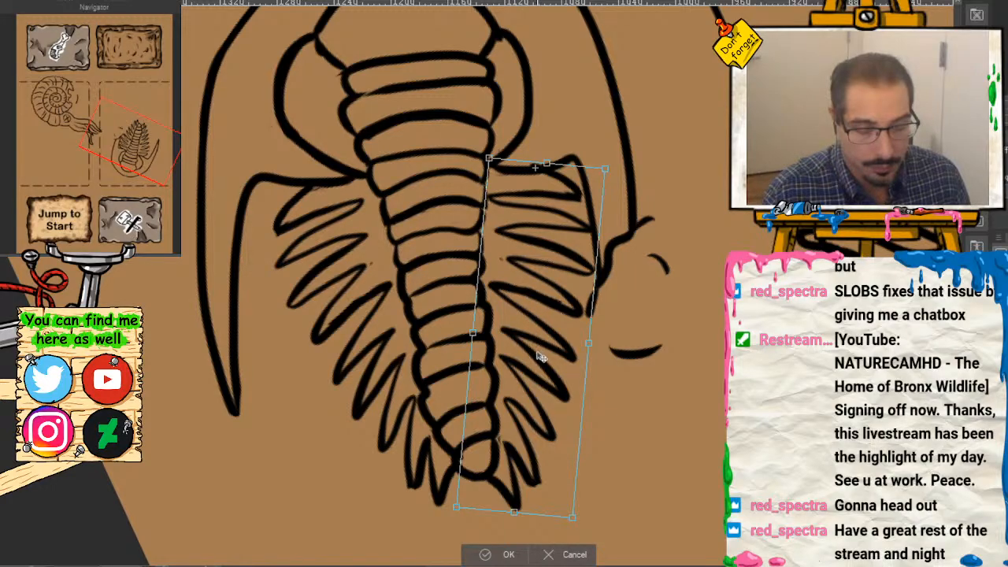
left_click(509, 554)
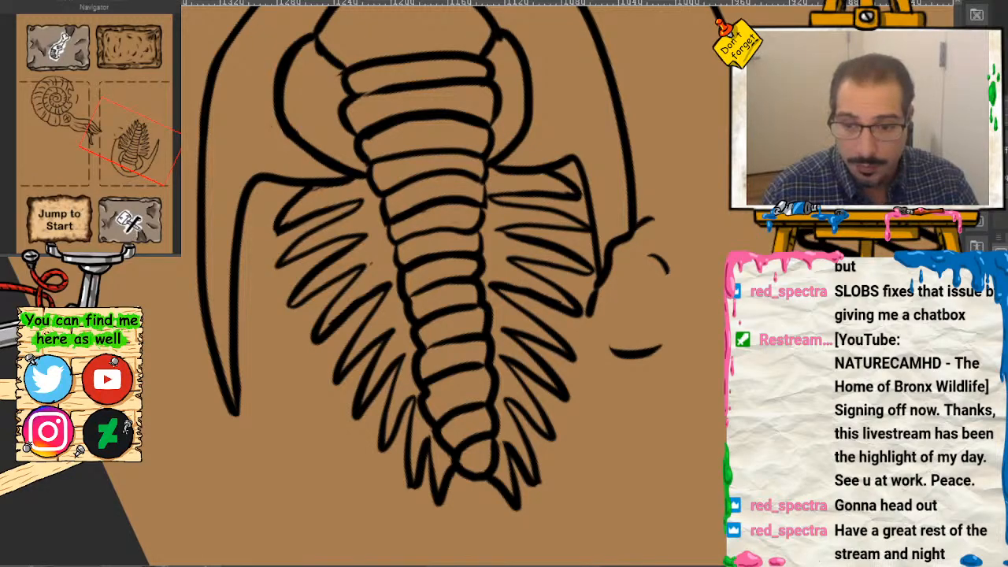
Step: Review the trilobite beside the ammonite upright at whole-page scale, and check the other card document with the fossil reference photos
key("ctrl+minus")
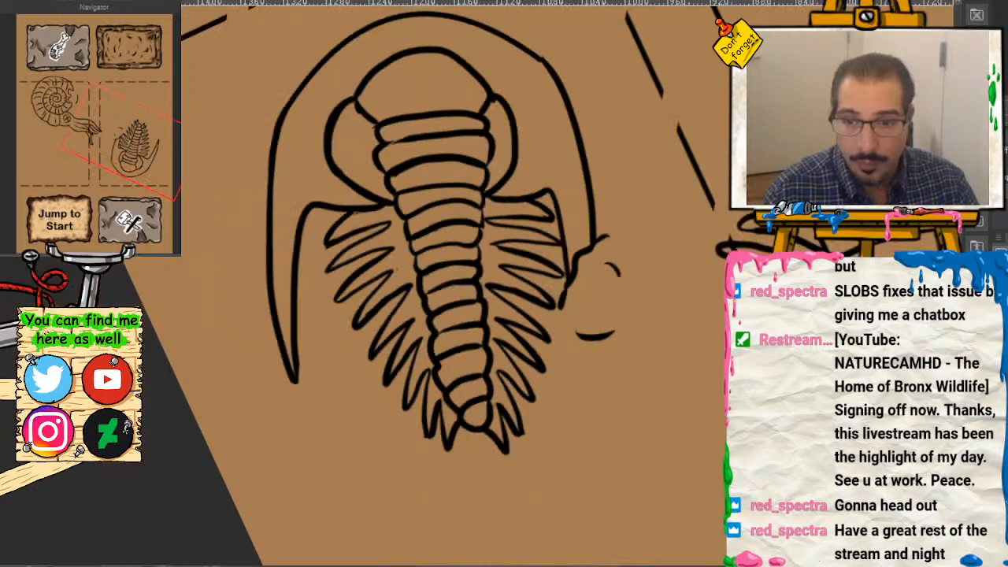
key("ctrl+at")
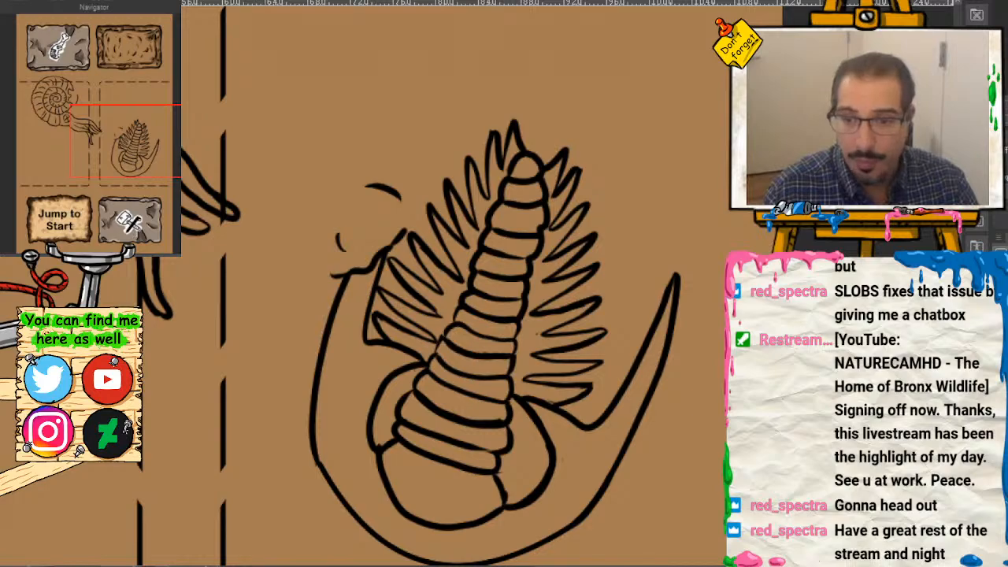
key("ctrl+minus")
key("ctrl+minus")
key("ctrl+minus")
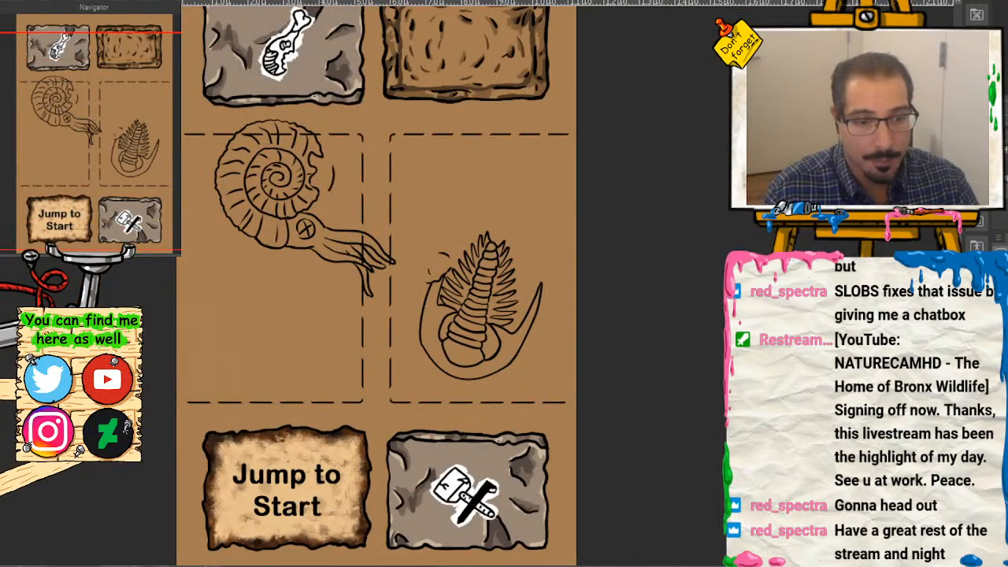
left_click_drag(117, 131, 126, 110)
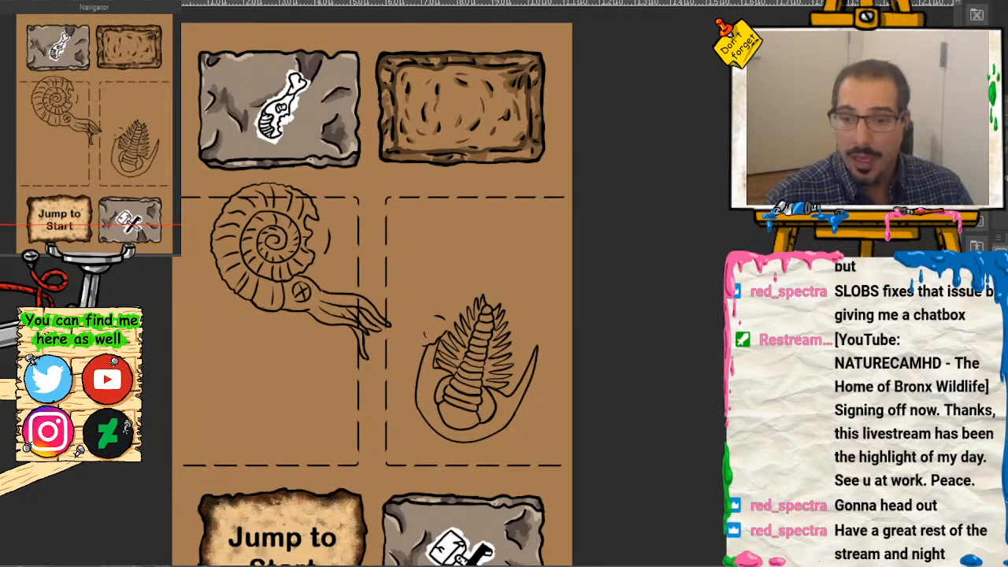
left_click(109, 189)
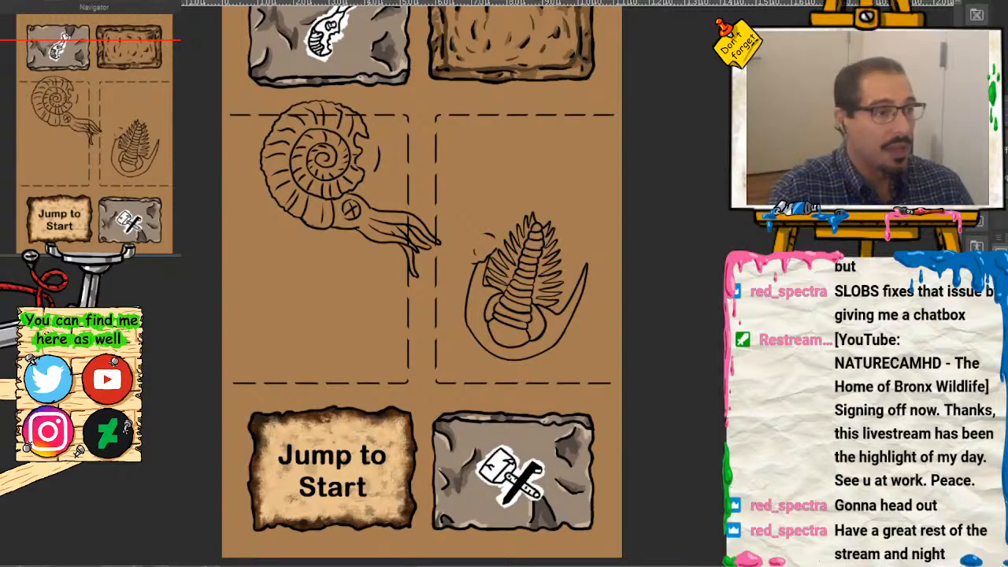
key("ctrl+Tab")
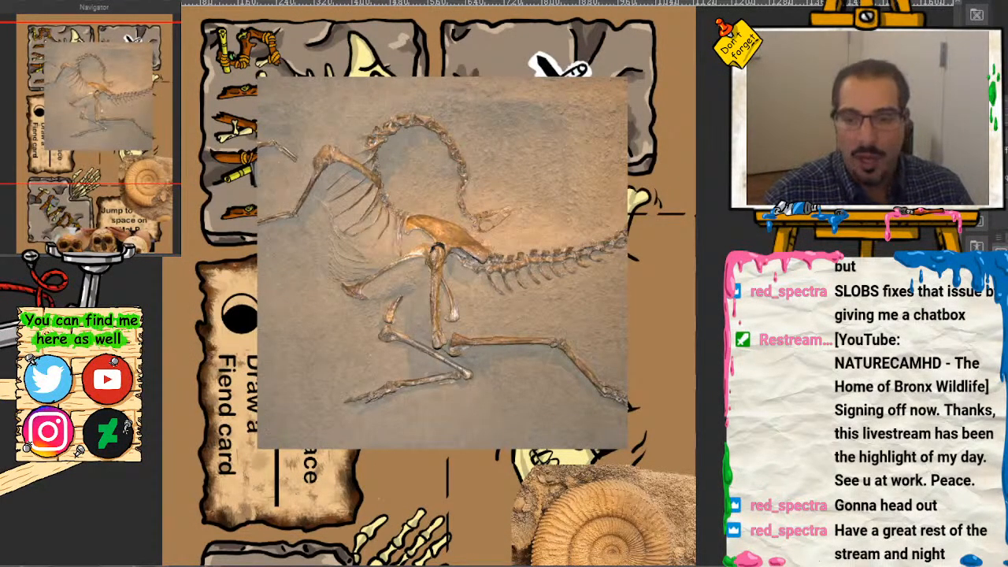
key("ctrl+Tab")
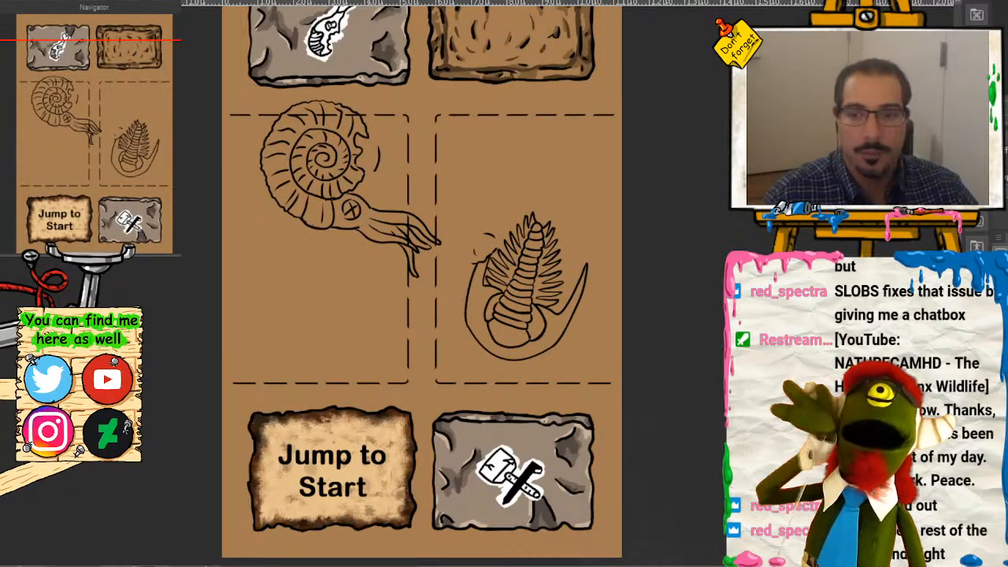
Step: Paint a flat pale cream base colour under the line art of the ammonite's spiral shell and head
scroll(567, 299, "up", 3)
left_click(95, 134)
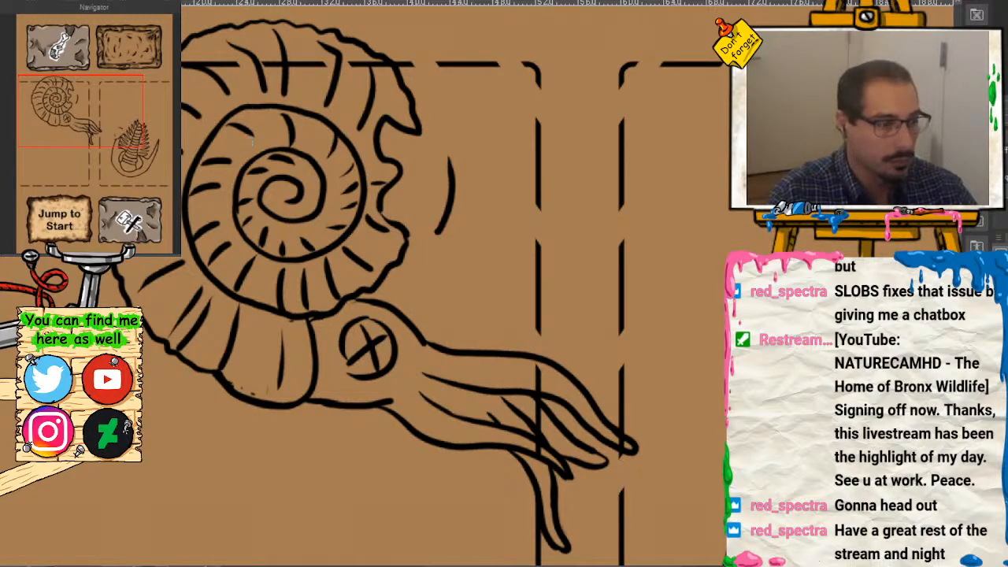
mouse_move(272, 134)
left_mouse_down()
mouse_move(270, 108)
mouse_move(248, 118)
mouse_move(249, 104)
mouse_move(247, 179)
left_mouse_up()
mouse_move(262, 126)
left_mouse_down()
mouse_move(262, 168)
mouse_move(274, 172)
mouse_move(249, 149)
mouse_move(251, 130)
mouse_move(226, 122)
mouse_move(197, 142)
mouse_move(189, 202)
mouse_move(209, 253)
mouse_move(259, 274)
mouse_move(285, 271)
mouse_move(256, 306)
mouse_move(219, 285)
mouse_move(249, 270)
mouse_move(273, 310)
mouse_move(324, 299)
mouse_move(359, 270)
mouse_move(336, 352)
mouse_move(329, 307)
mouse_move(374, 331)
mouse_move(376, 315)
mouse_move(403, 348)
mouse_move(360, 361)
mouse_move(452, 383)
mouse_move(410, 368)
mouse_move(470, 417)
mouse_move(329, 384)
mouse_move(288, 363)
mouse_move(266, 375)
mouse_move(275, 381)
mouse_move(295, 389)
mouse_move(175, 329)
mouse_move(141, 266)
mouse_move(132, 285)
mouse_move(152, 312)
mouse_move(209, 359)
mouse_move(227, 356)
mouse_move(242, 383)
mouse_move(262, 377)
mouse_move(271, 338)
mouse_move(252, 390)
left_mouse_up()
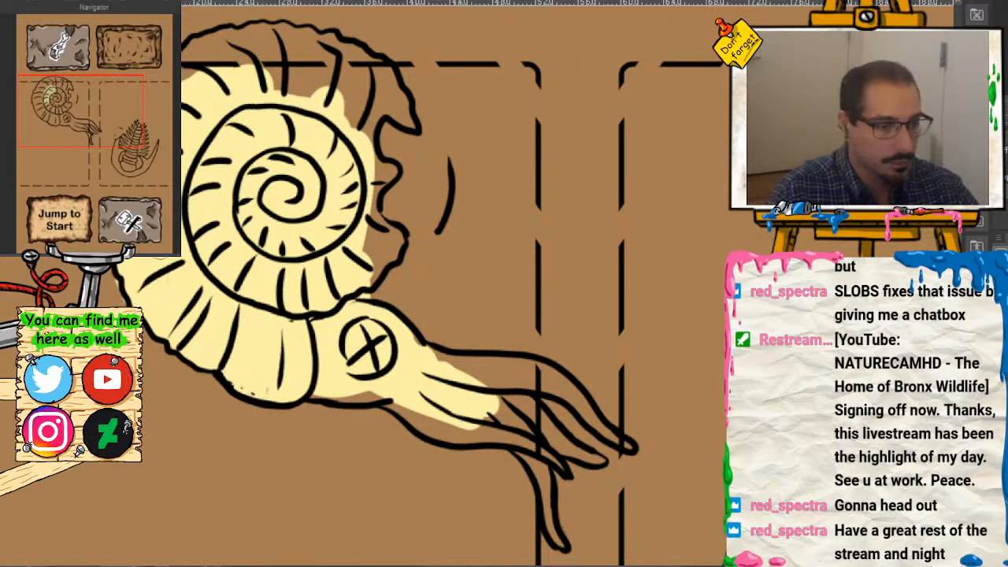
Step: Extend the cream fill to the shell's broken outer rim and along all the tentacles, covering the remaining gaps
mouse_move(183, 73)
left_mouse_down()
mouse_move(267, 30)
mouse_move(324, 37)
mouse_move(378, 74)
mouse_move(404, 121)
mouse_move(382, 107)
mouse_move(346, 135)
mouse_move(268, 69)
mouse_move(222, 62)
mouse_move(226, 36)
mouse_move(316, 59)
mouse_move(266, 33)
mouse_move(352, 59)
mouse_move(353, 156)
mouse_move(385, 172)
mouse_move(377, 222)
mouse_move(392, 254)
mouse_move(365, 247)
left_mouse_up()
mouse_move(345, 380)
left_mouse_down()
mouse_move(322, 387)
mouse_move(403, 392)
mouse_move(437, 374)
mouse_move(427, 352)
mouse_move(444, 352)
mouse_move(558, 391)
mouse_move(527, 374)
mouse_move(627, 442)
mouse_move(508, 392)
mouse_move(588, 461)
mouse_move(477, 426)
mouse_move(438, 432)
mouse_move(501, 426)
mouse_move(544, 453)
mouse_move(563, 535)
mouse_move(536, 439)
mouse_move(469, 414)
mouse_move(520, 466)
mouse_move(471, 403)
mouse_move(340, 400)
mouse_move(503, 381)
mouse_move(445, 394)
left_mouse_up()
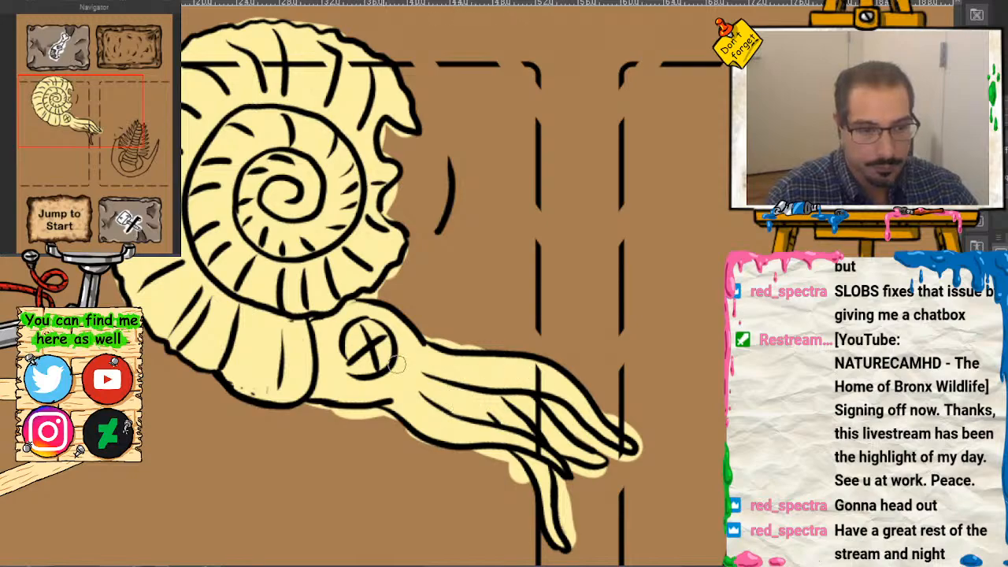
left_click_drag(253, 339, 370, 388)
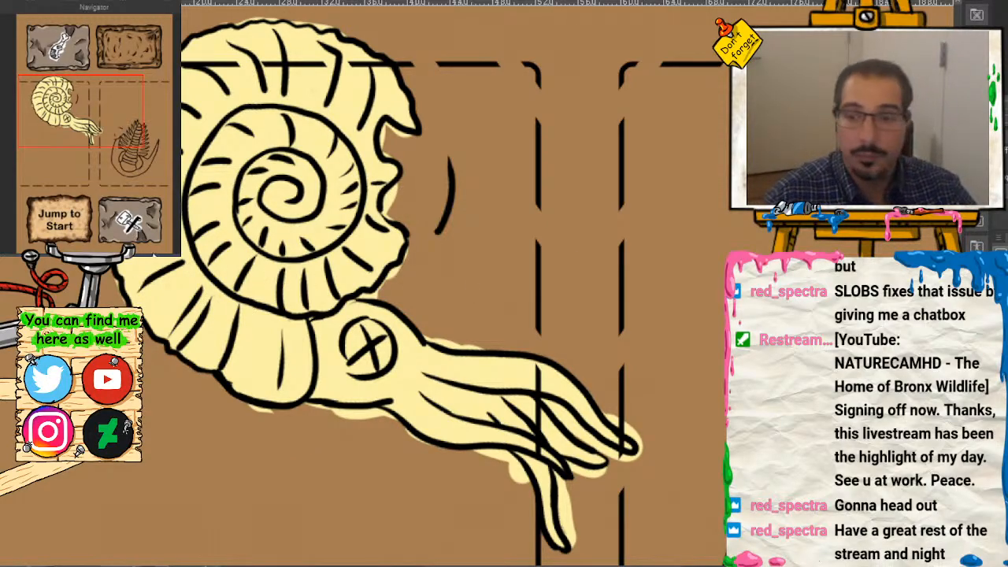
scroll(508, 310, "up", 5)
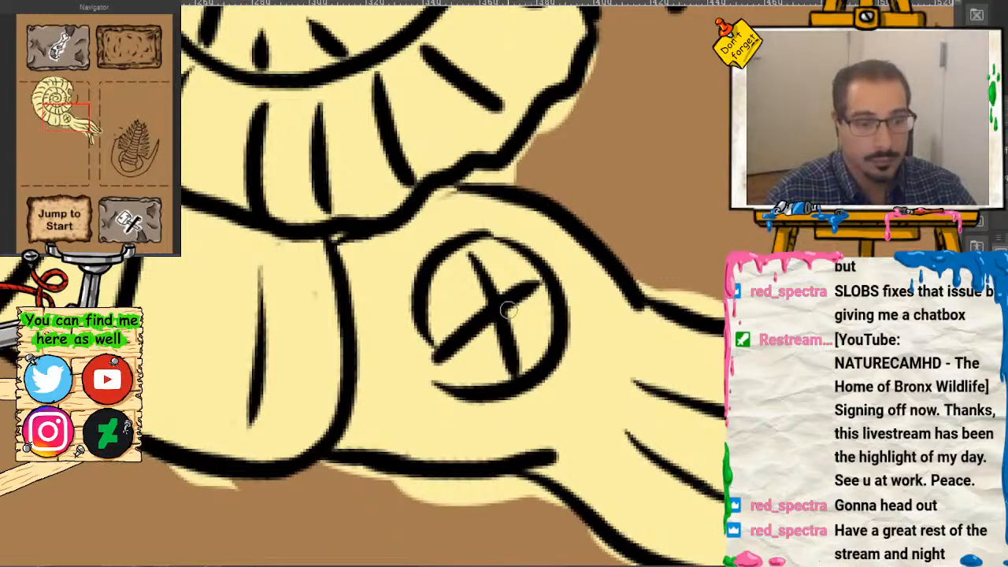
Step: Shade the ammonite's eye, the head beside the shell opening, and the tentacles with a translucent grey tone
mouse_move(508, 310)
left_mouse_down()
mouse_move(466, 336)
mouse_move(479, 302)
mouse_move(513, 295)
mouse_move(490, 298)
mouse_move(472, 319)
mouse_move(483, 343)
mouse_move(488, 301)
left_mouse_up()
mouse_move(463, 195)
left_mouse_down()
mouse_move(414, 238)
mouse_move(356, 252)
mouse_move(351, 233)
mouse_move(370, 365)
mouse_move(360, 410)
mouse_move(419, 411)
mouse_move(375, 400)
mouse_move(367, 314)
mouse_move(385, 247)
mouse_move(450, 183)
mouse_move(376, 266)
mouse_move(390, 290)
mouse_move(371, 336)
mouse_move(394, 397)
mouse_move(351, 248)
mouse_move(365, 366)
left_mouse_up()
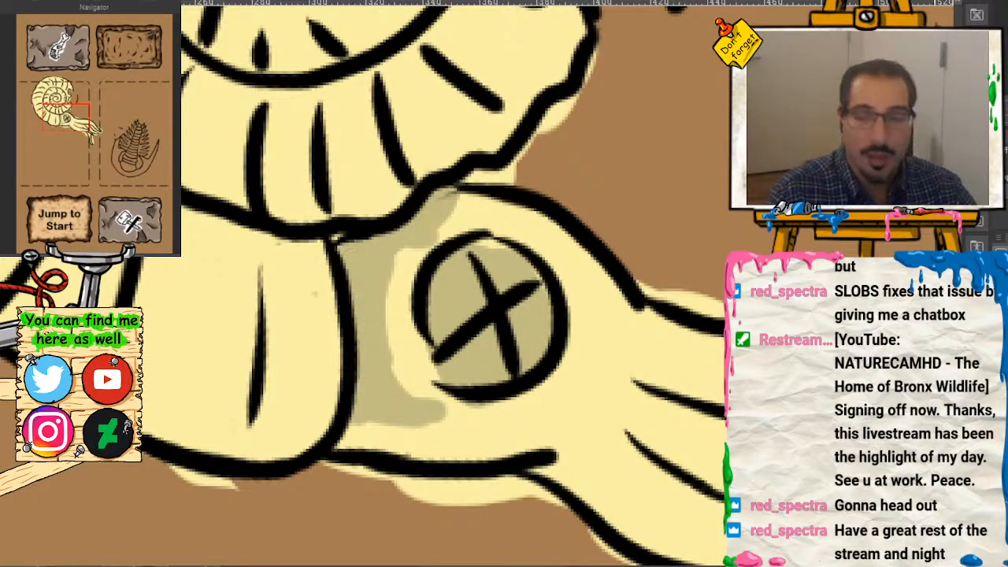
left_click_drag(82, 126, 103, 139)
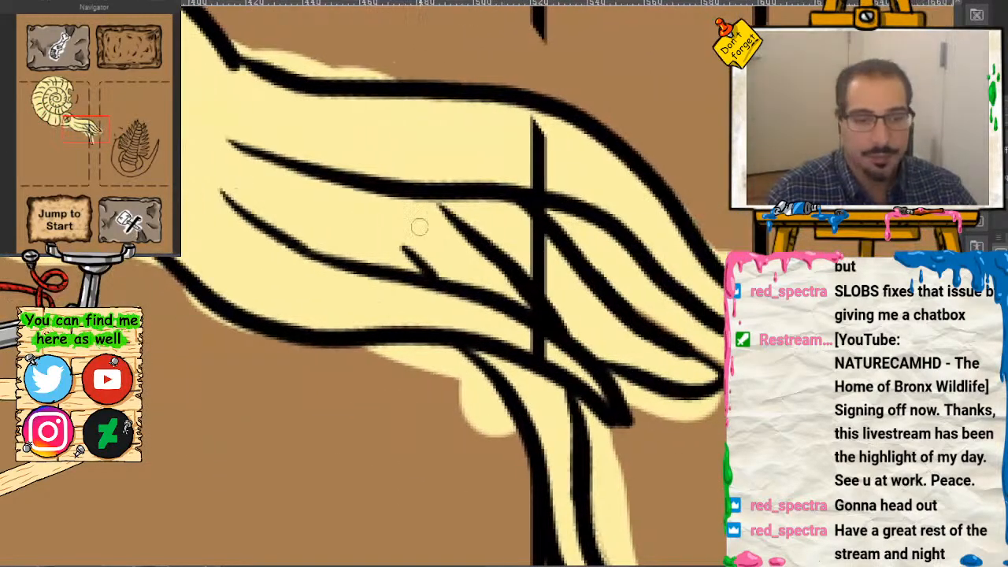
mouse_move(360, 216)
left_mouse_down()
mouse_move(263, 174)
mouse_move(262, 206)
mouse_move(431, 273)
mouse_move(389, 225)
mouse_move(422, 218)
mouse_move(406, 233)
mouse_move(303, 215)
mouse_move(288, 180)
mouse_move(239, 162)
mouse_move(256, 201)
mouse_move(428, 256)
mouse_move(465, 256)
mouse_move(509, 282)
mouse_move(426, 224)
mouse_move(437, 230)
mouse_move(442, 209)
mouse_move(485, 218)
mouse_move(491, 206)
mouse_move(580, 293)
left_mouse_up()
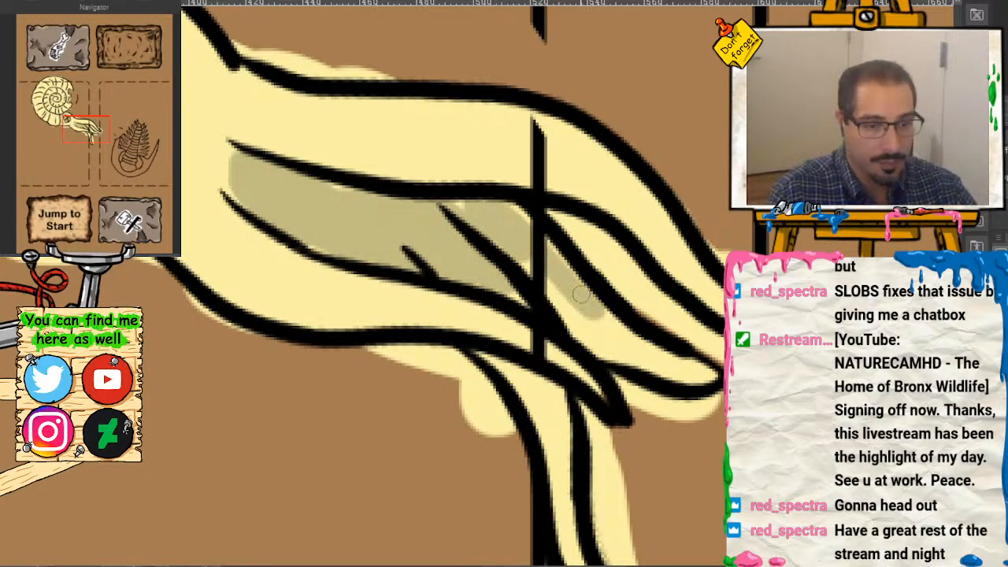
mouse_move(295, 124)
left_mouse_down()
mouse_move(563, 159)
mouse_move(507, 143)
mouse_move(351, 133)
mouse_move(248, 149)
mouse_move(250, 118)
left_mouse_up()
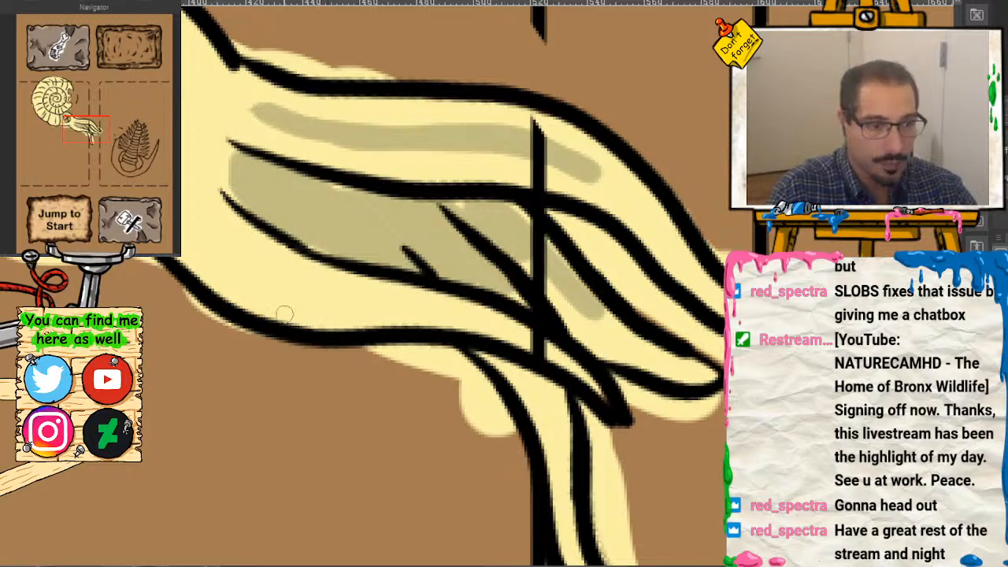
mouse_move(230, 247)
left_mouse_down()
mouse_move(370, 318)
mouse_move(248, 269)
mouse_move(503, 316)
left_mouse_up()
left_click_drag(138, 119, 143, 129)
mouse_move(465, 144)
left_mouse_down()
mouse_move(494, 234)
mouse_move(456, 170)
mouse_move(475, 264)
left_mouse_up()
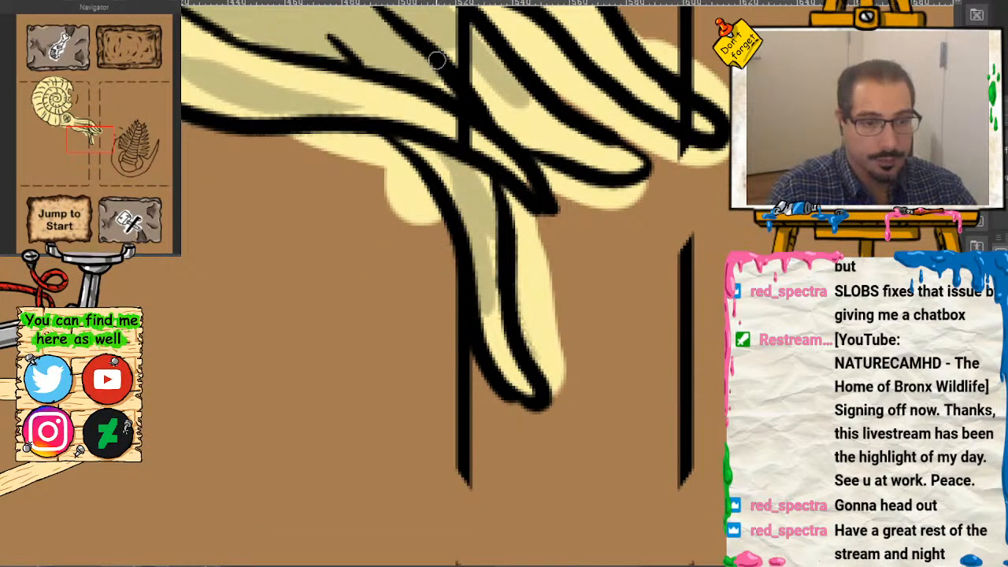
Step: Paint translucent grey shadows alongside the rib lines on the lower and left part of the shell's outer whorl
scroll(473, 281, "down", 3)
left_click_drag(105, 157, 79, 130)
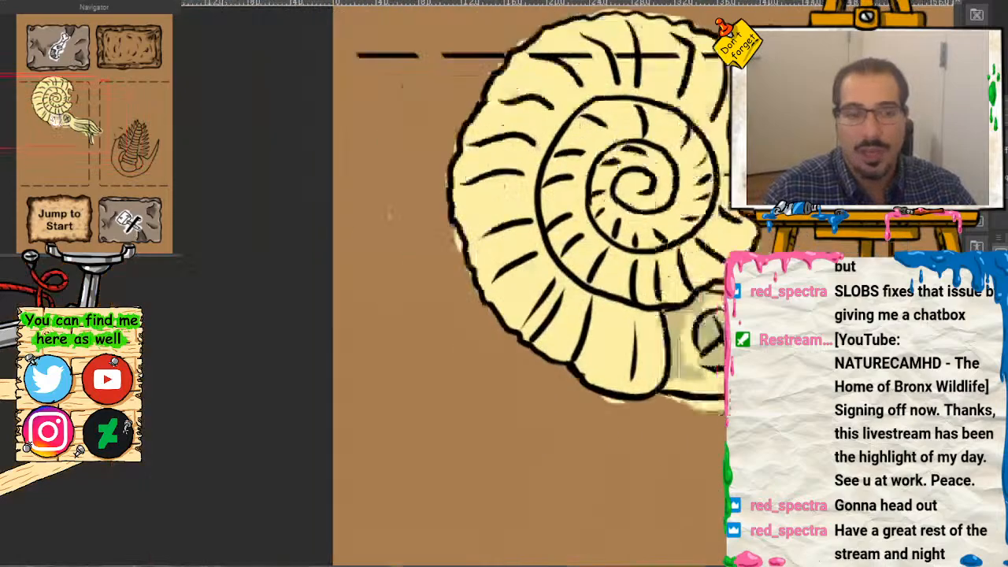
scroll(478, 292, "up", 1)
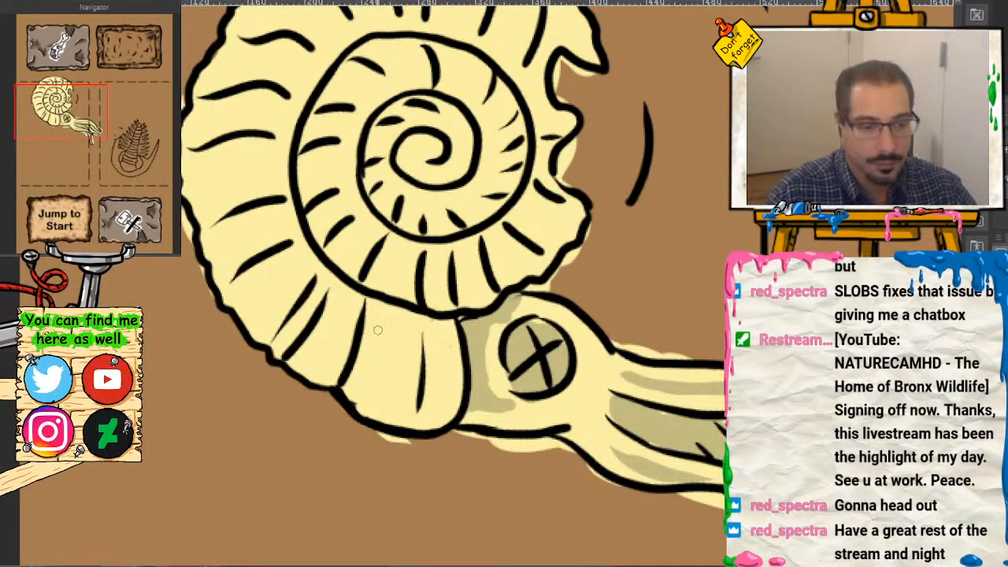
mouse_move(377, 330)
left_mouse_down()
mouse_move(360, 305)
mouse_move(349, 371)
mouse_move(360, 306)
mouse_move(314, 302)
mouse_move(316, 289)
mouse_move(294, 326)
left_mouse_up()
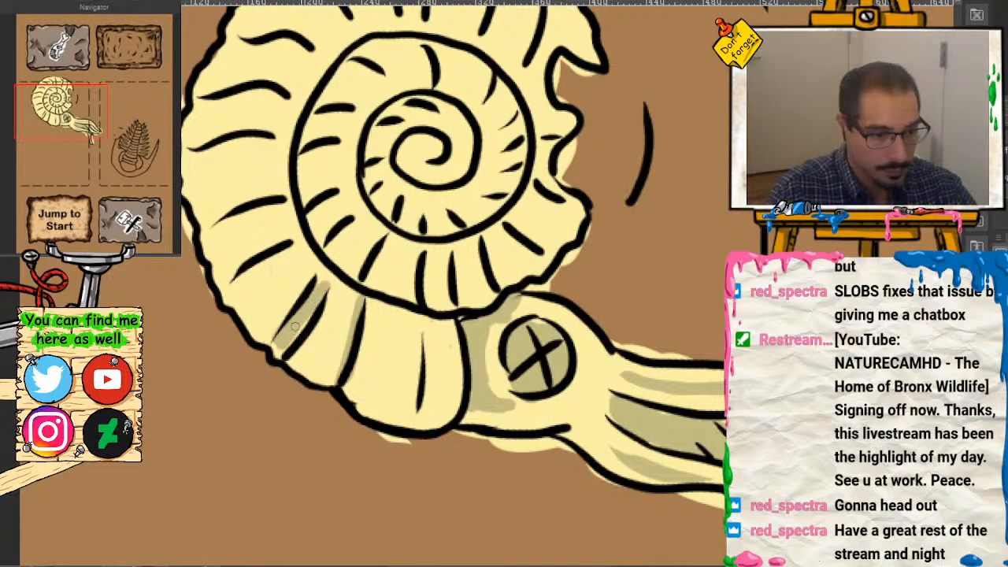
left_click_drag(418, 317, 404, 395)
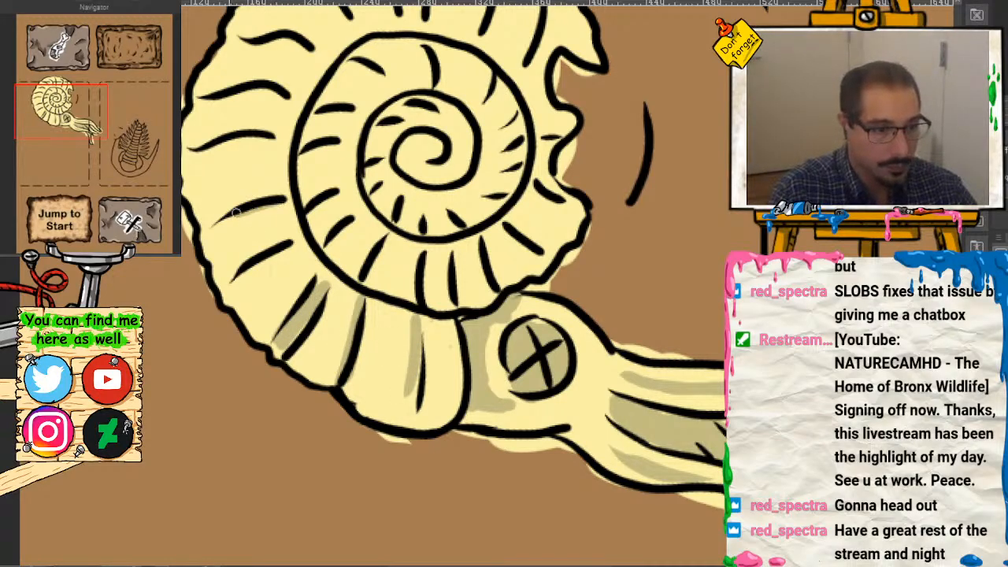
left_click_drag(270, 126, 230, 133)
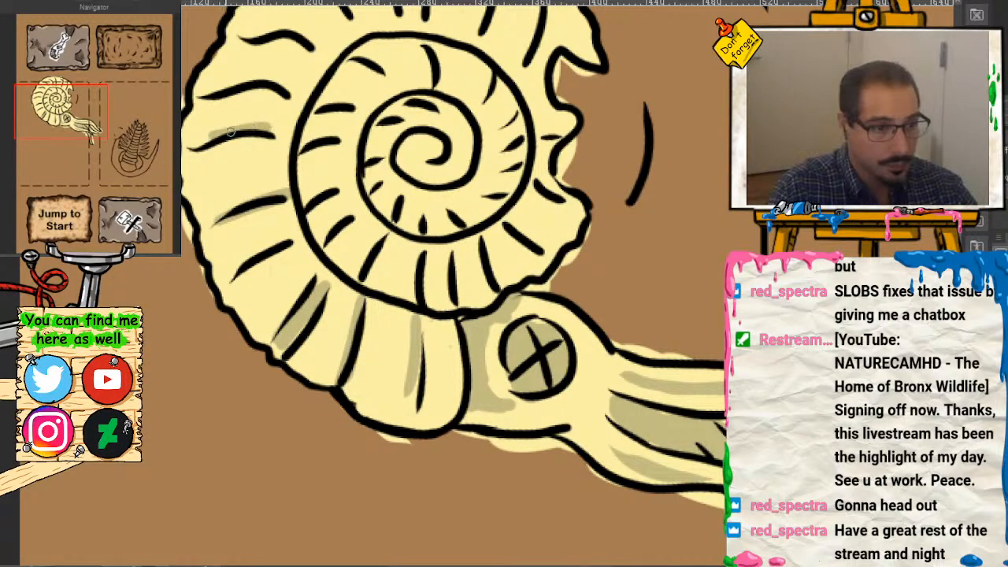
left_click_drag(272, 101, 219, 97)
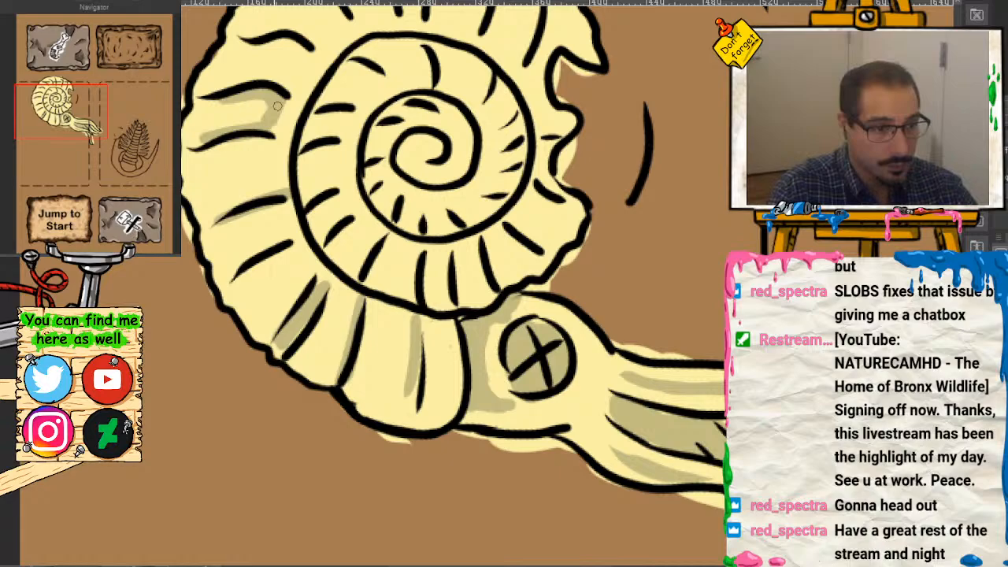
Step: Paint a continuous grey shadow band along the spiral line, from the outer whorl into the shell's centre
mouse_move(272, 142)
left_mouse_down()
mouse_move(304, 268)
mouse_move(326, 296)
mouse_move(417, 346)
mouse_move(330, 293)
left_mouse_up()
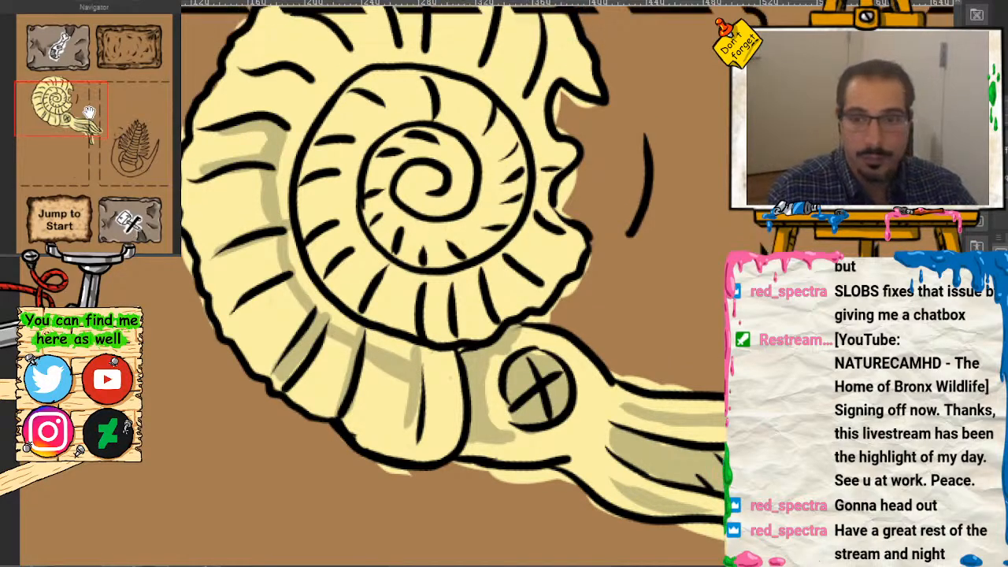
mouse_move(281, 163)
left_mouse_down()
mouse_move(318, 108)
mouse_move(418, 83)
mouse_move(476, 99)
mouse_move(533, 147)
mouse_move(491, 118)
mouse_move(538, 134)
mouse_move(526, 162)
mouse_move(562, 196)
mouse_move(543, 189)
mouse_move(519, 154)
mouse_move(547, 202)
mouse_move(529, 252)
mouse_move(538, 248)
mouse_move(558, 273)
mouse_move(521, 308)
mouse_move(464, 336)
mouse_move(408, 338)
mouse_move(343, 293)
mouse_move(333, 246)
mouse_move(342, 203)
mouse_move(370, 158)
mouse_move(415, 145)
mouse_move(473, 184)
mouse_move(490, 232)
mouse_move(479, 272)
mouse_move(405, 273)
mouse_move(381, 244)
mouse_move(396, 205)
mouse_move(440, 195)
mouse_move(427, 236)
mouse_move(402, 238)
mouse_move(429, 240)
left_mouse_up()
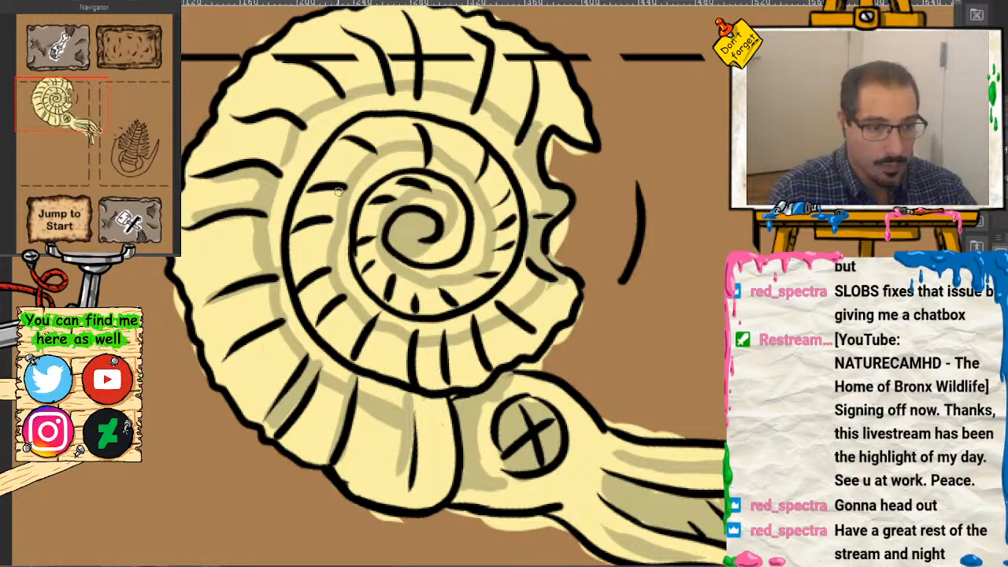
mouse_move(302, 198)
left_mouse_down()
mouse_move(327, 242)
mouse_move(326, 288)
mouse_move(373, 316)
mouse_move(358, 332)
mouse_move(403, 345)
left_mouse_up()
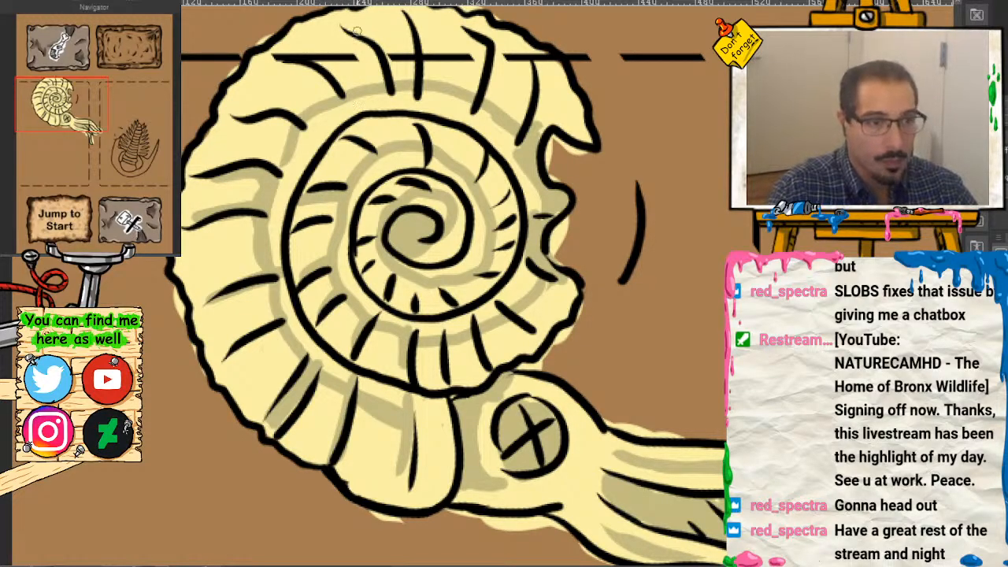
Step: Add grey rib shadows across the top of the outer whorl and around the inner whorls of the shell
mouse_move(356, 27)
left_mouse_down()
mouse_move(383, 54)
mouse_move(385, 91)
left_mouse_up()
mouse_move(339, 23)
left_mouse_down()
mouse_move(376, 29)
mouse_move(402, 14)
mouse_move(373, 25)
mouse_move(400, 54)
mouse_move(390, 69)
mouse_move(402, 68)
mouse_move(403, 82)
mouse_move(409, 56)
mouse_move(386, 39)
left_mouse_up()
mouse_move(482, 47)
left_mouse_down()
mouse_move(468, 91)
mouse_move(477, 80)
mouse_move(544, 98)
mouse_move(519, 119)
mouse_move(484, 104)
mouse_move(527, 156)
mouse_move(446, 92)
left_mouse_up()
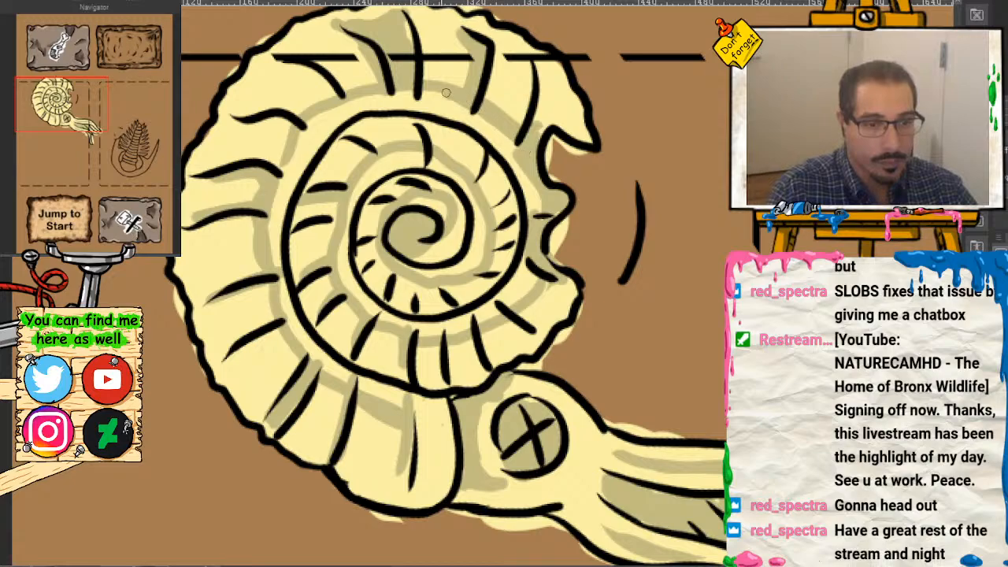
mouse_move(367, 86)
left_mouse_down()
mouse_move(320, 109)
mouse_move(295, 124)
left_mouse_up()
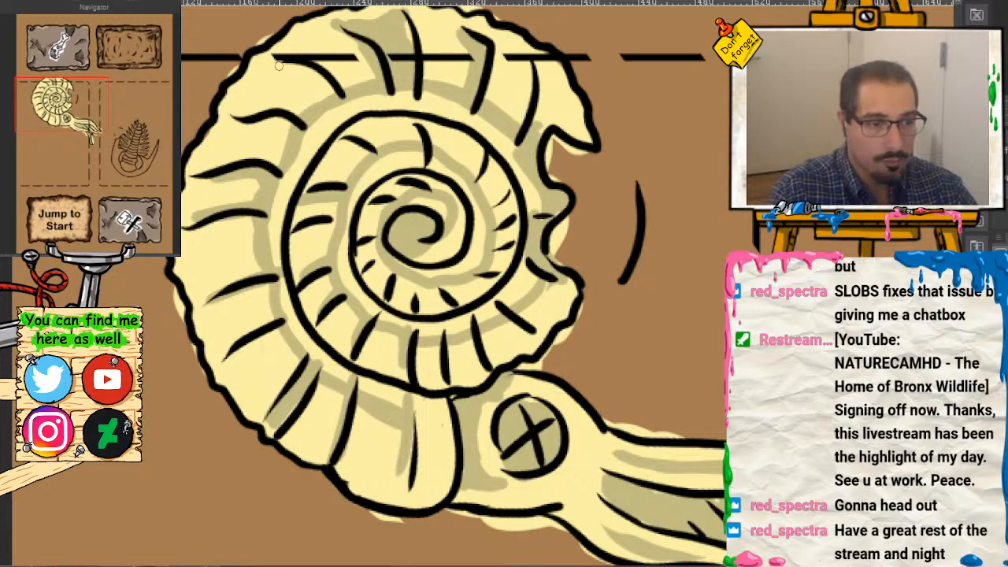
left_click_drag(279, 66, 289, 59)
left_click_drag(415, 124, 422, 164)
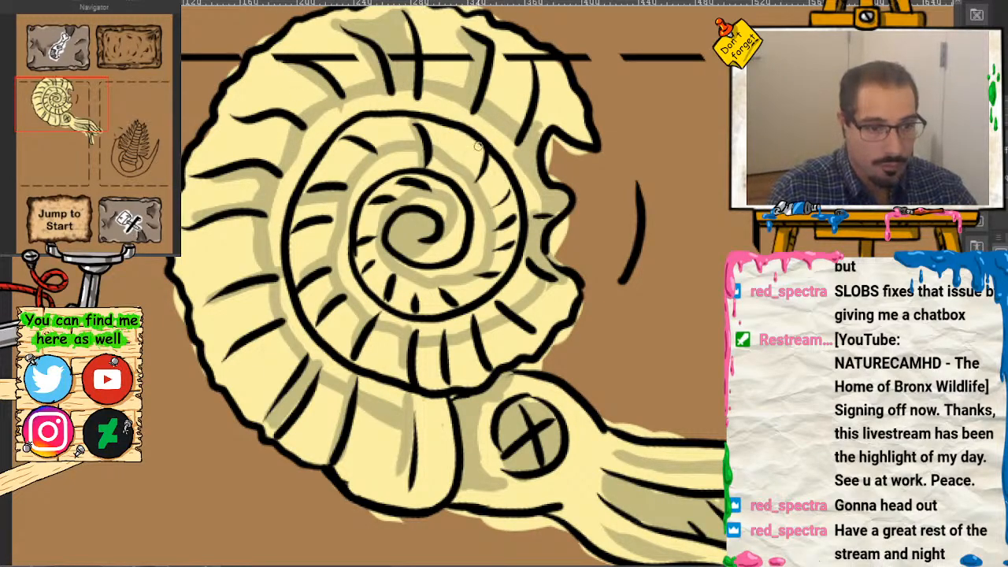
mouse_move(478, 146)
left_mouse_down()
mouse_move(478, 166)
mouse_move(505, 181)
left_mouse_up()
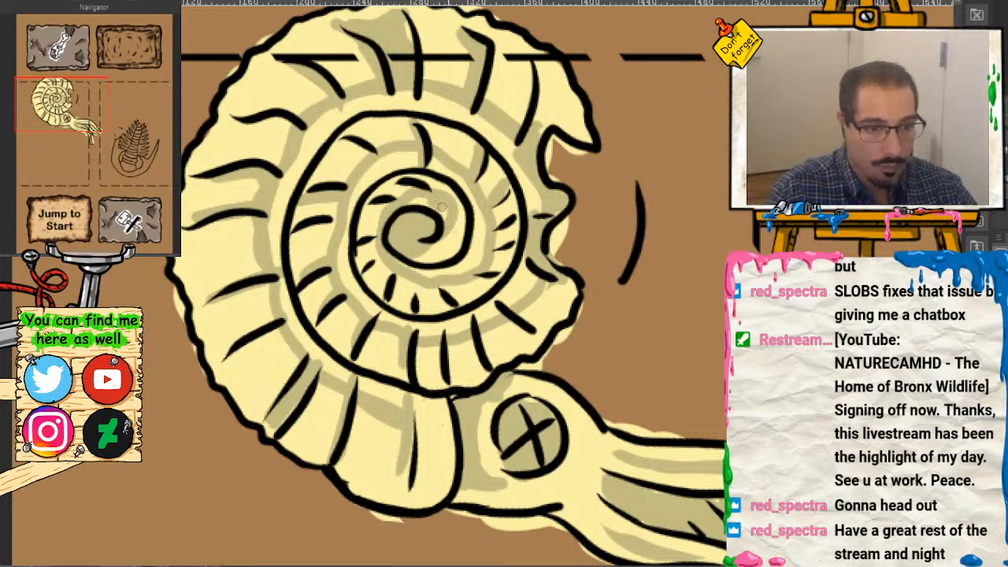
left_click_drag(433, 232, 445, 235)
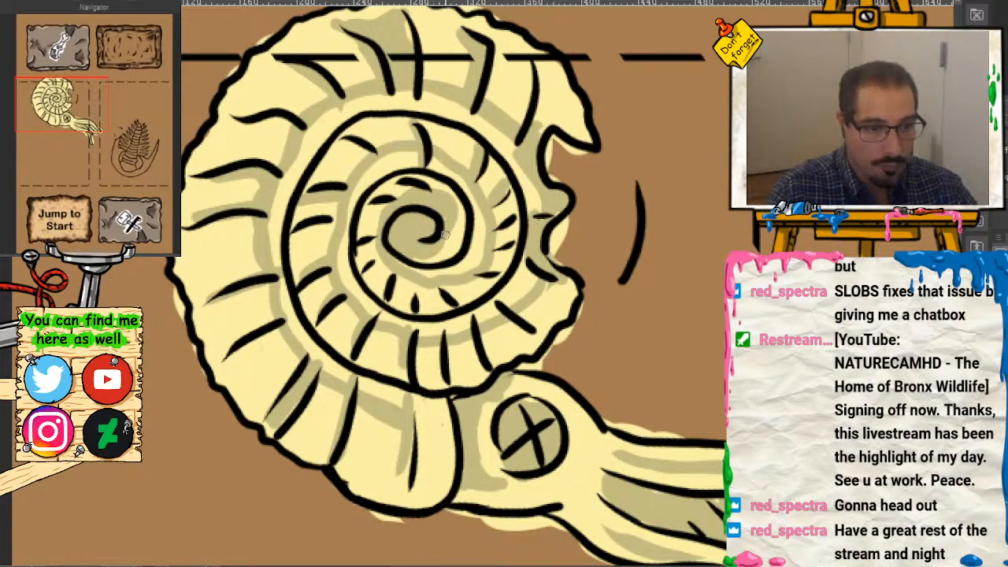
mouse_move(383, 237)
left_mouse_down()
mouse_move(362, 273)
mouse_move(403, 279)
mouse_move(395, 309)
mouse_move(409, 276)
mouse_move(441, 286)
left_mouse_up()
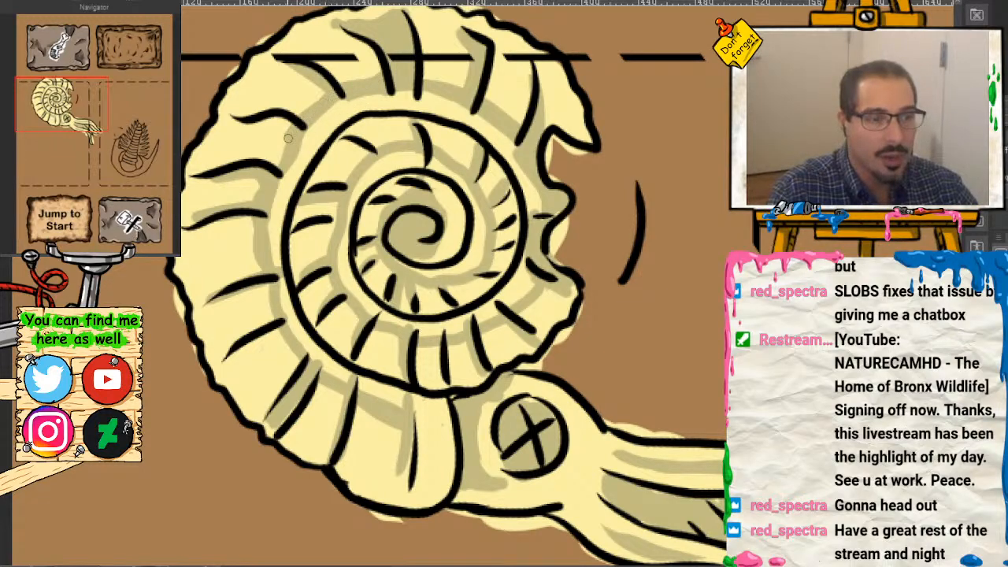
left_click_drag(288, 123, 252, 118)
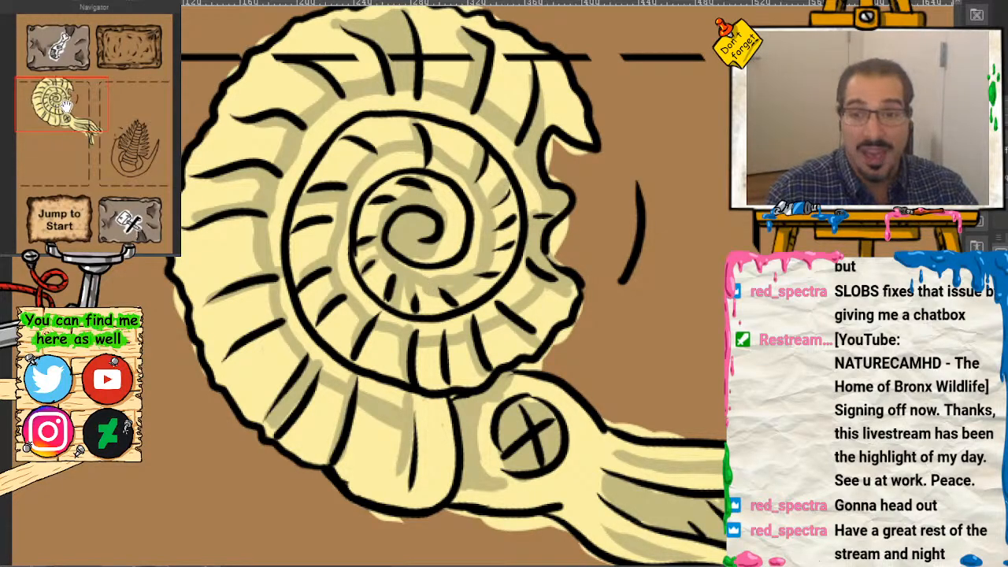
Step: Erase the cream spilling outside the line art around the shell's rim and the upper side of the head
scroll(424, 279, "up", 3)
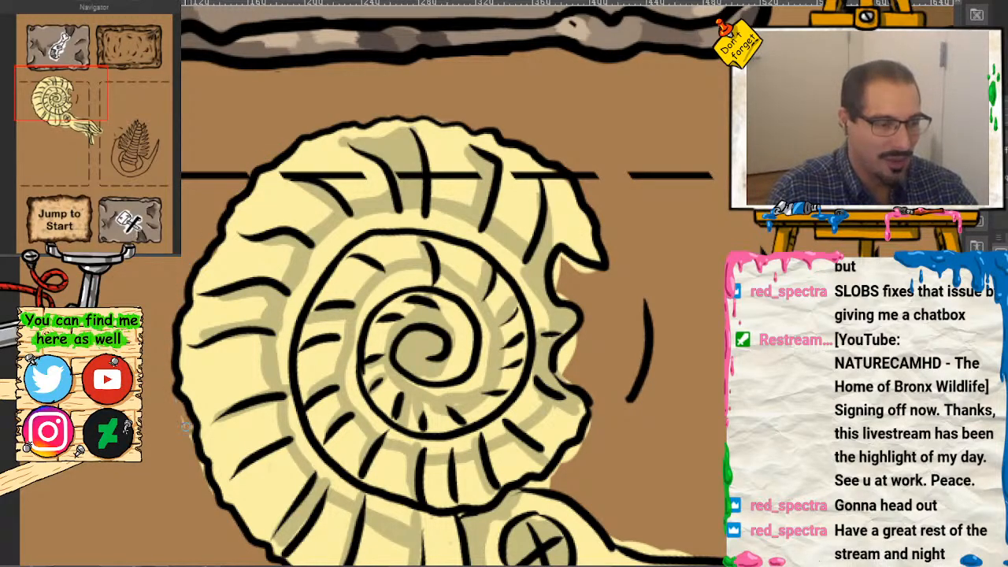
left_click_drag(639, 321, 516, 145)
left_click_drag(482, 82, 446, 69)
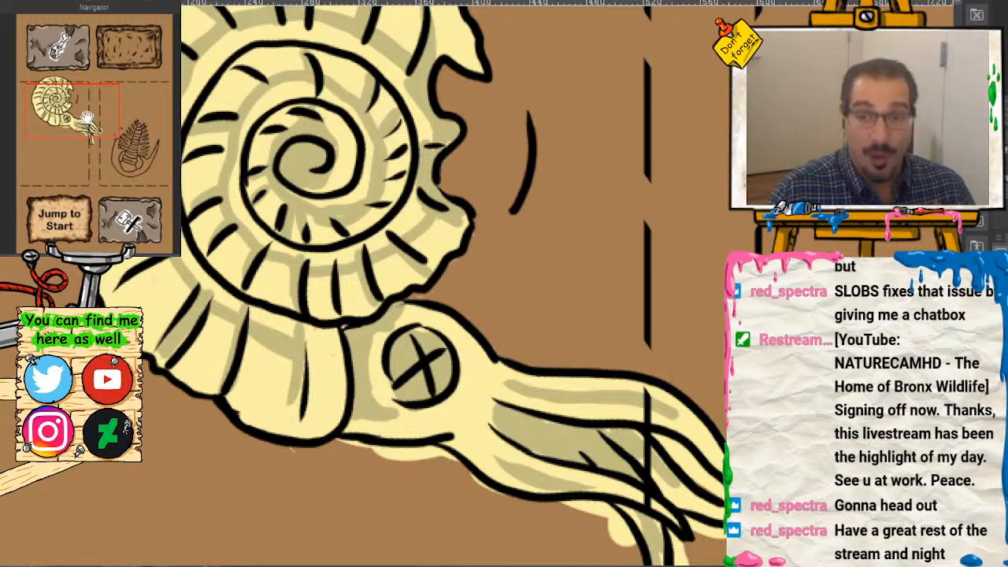
Step: Erase the cream spill around and between the tentacles and beneath the head, and touch up the shading between the tentacles
left_click_drag(736, 476, 681, 401)
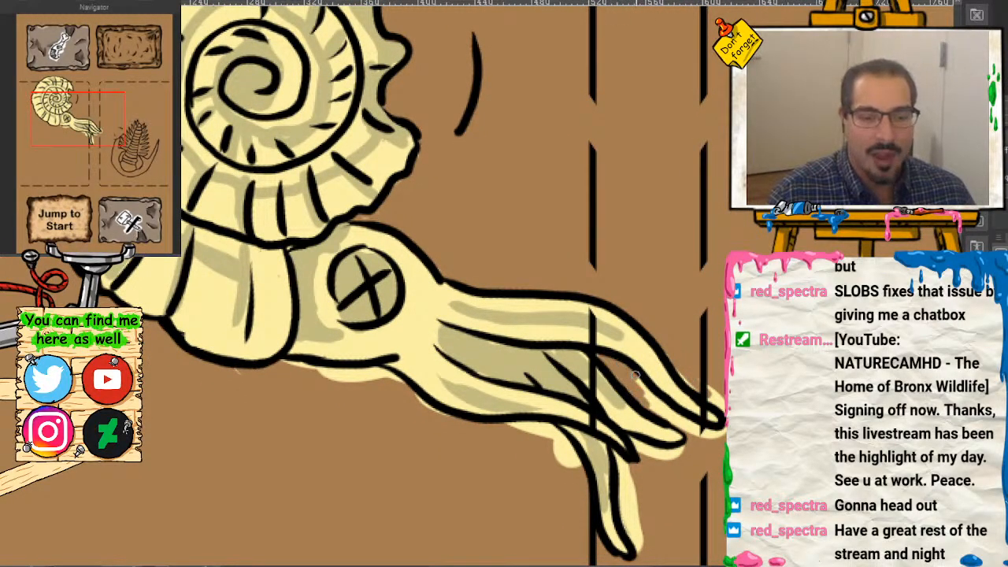
mouse_move(667, 422)
left_mouse_down()
mouse_move(654, 399)
mouse_move(683, 421)
left_mouse_up()
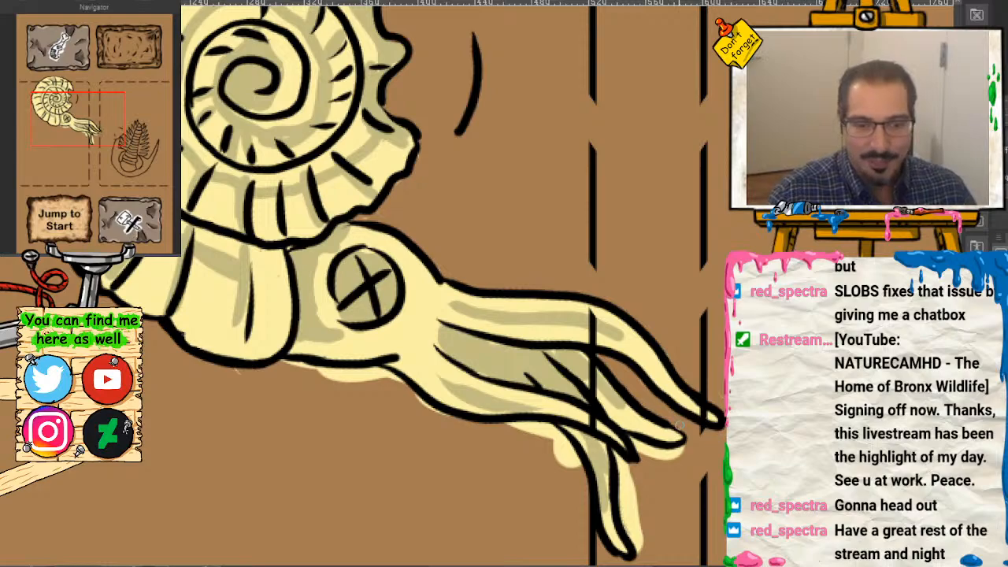
mouse_move(645, 444)
left_mouse_down()
mouse_move(644, 457)
mouse_move(674, 452)
mouse_move(666, 453)
left_mouse_up()
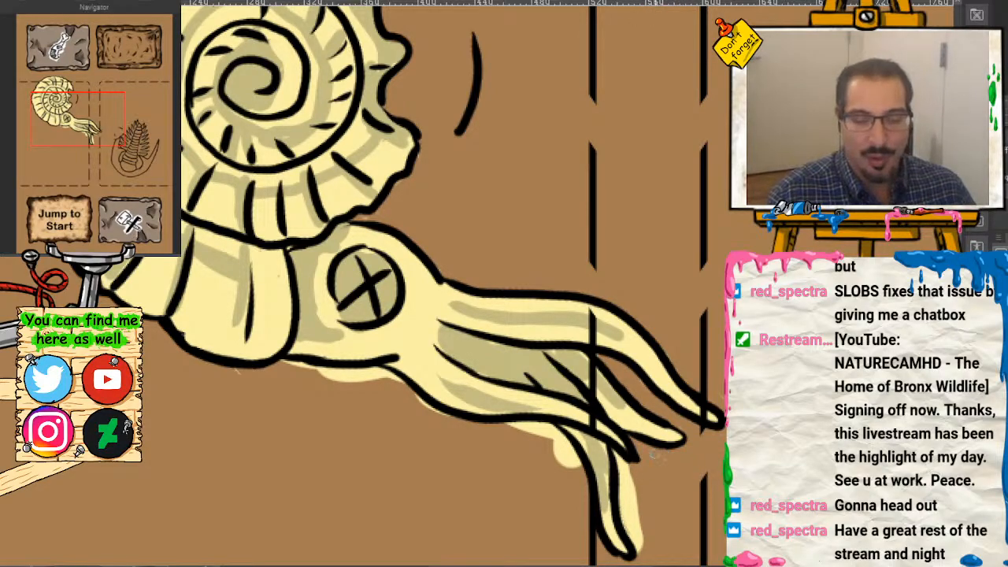
mouse_move(628, 461)
left_mouse_down()
mouse_move(631, 530)
mouse_move(624, 474)
left_mouse_up()
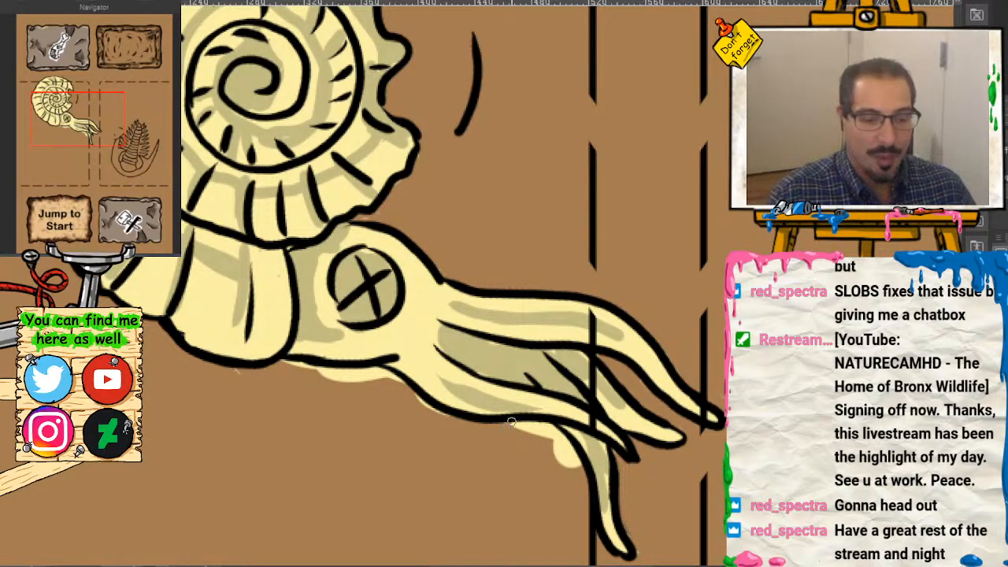
mouse_move(511, 422)
left_mouse_down()
mouse_move(552, 433)
mouse_move(575, 471)
left_mouse_up()
left_click_drag(555, 431, 556, 449)
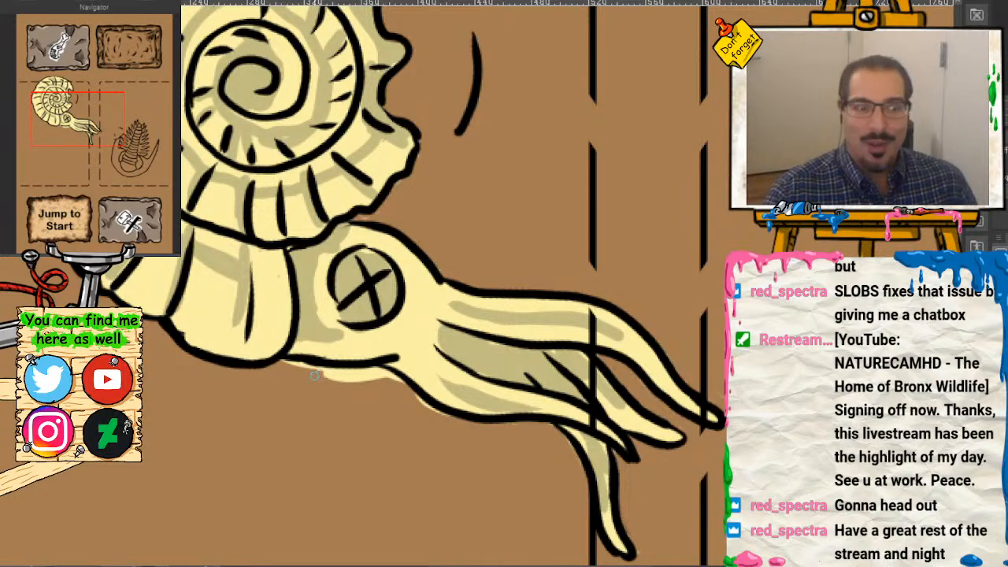
left_click_drag(323, 376, 377, 375)
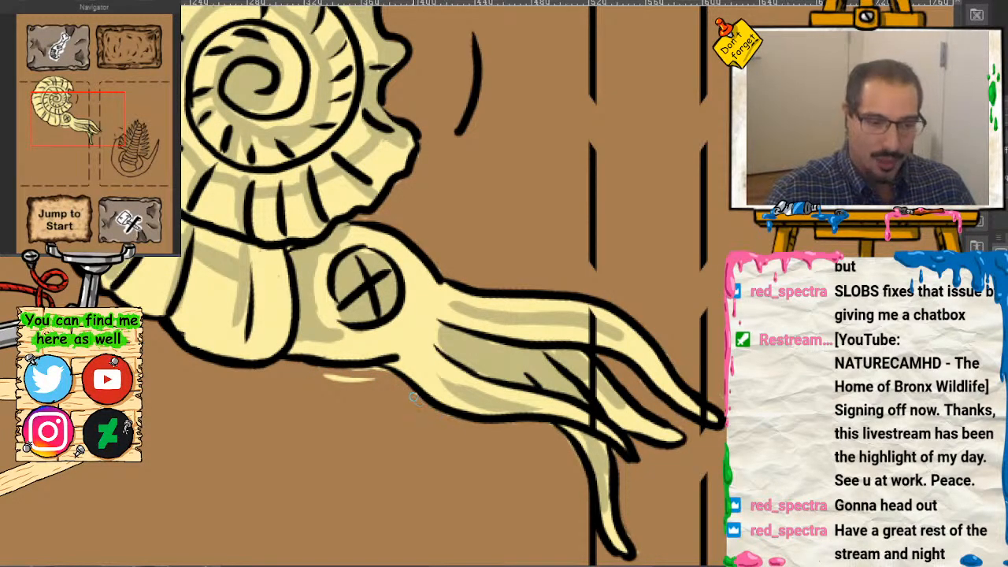
mouse_move(403, 386)
left_mouse_down()
mouse_move(383, 370)
mouse_move(318, 376)
left_mouse_up()
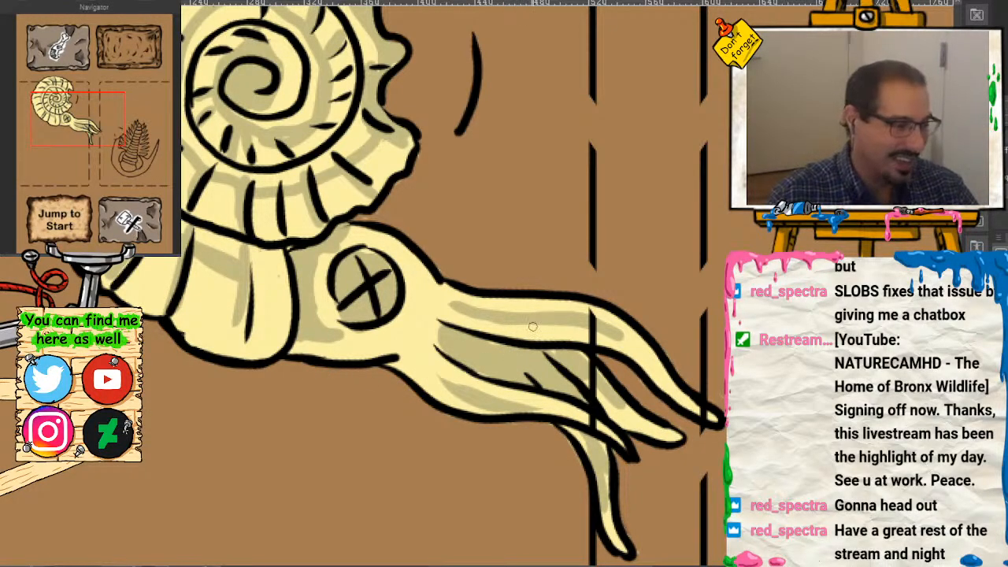
mouse_move(526, 352)
left_mouse_down()
mouse_move(492, 346)
mouse_move(516, 379)
mouse_move(507, 353)
mouse_move(481, 346)
mouse_move(520, 361)
mouse_move(489, 355)
left_mouse_up()
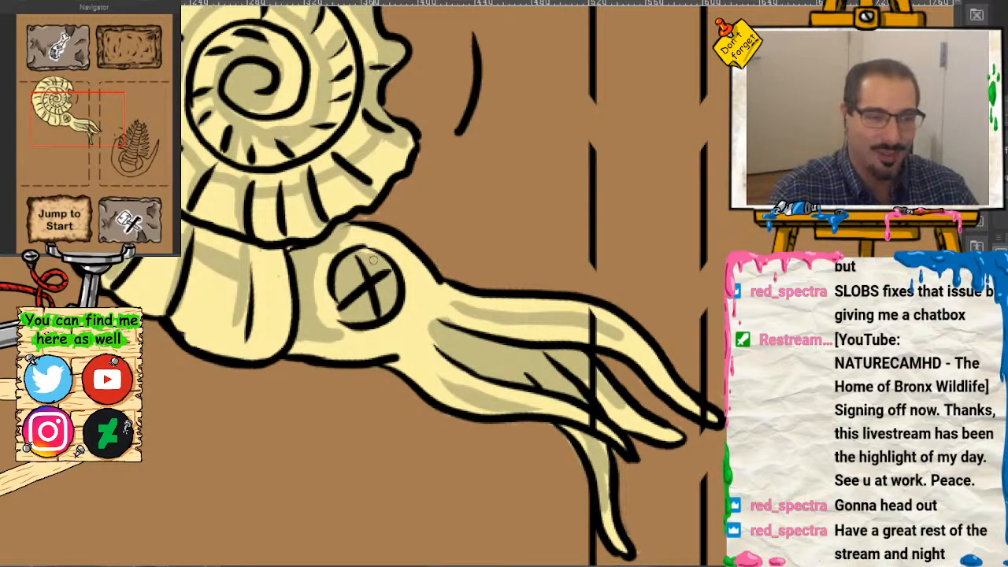
Step: Paint the cream base colour over the trilobite's left head-shield horn, the side spines on both sides and the upper body segments
left_click_drag(81, 146, 146, 162)
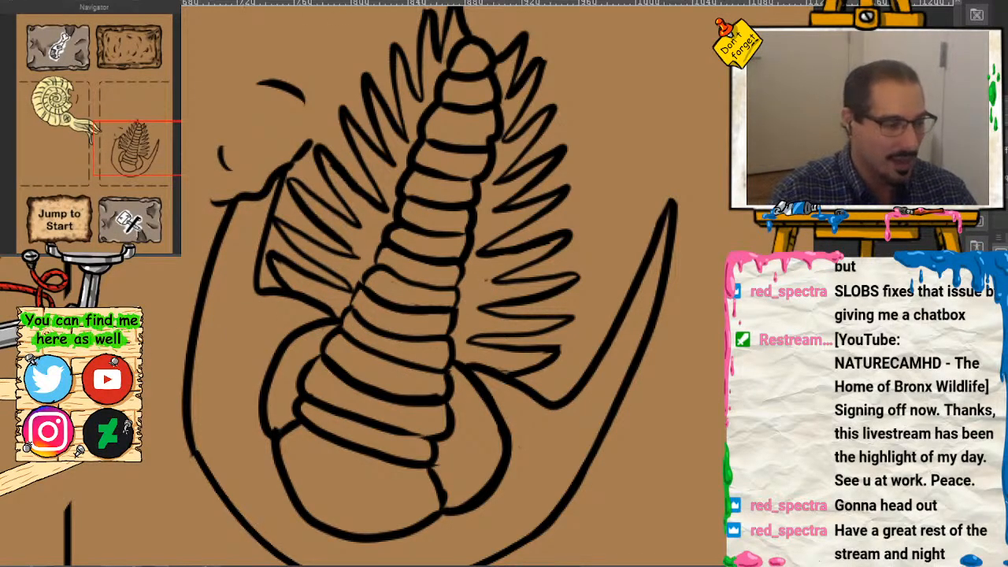
mouse_move(270, 191)
left_mouse_down()
mouse_move(235, 230)
mouse_move(191, 417)
mouse_move(248, 265)
mouse_move(242, 283)
mouse_move(264, 316)
mouse_move(240, 297)
mouse_move(322, 321)
mouse_move(236, 248)
mouse_move(252, 237)
mouse_move(249, 251)
mouse_move(329, 303)
mouse_move(323, 296)
mouse_move(353, 268)
mouse_move(300, 253)
mouse_move(286, 230)
mouse_move(331, 261)
mouse_move(319, 254)
mouse_move(350, 238)
left_mouse_up()
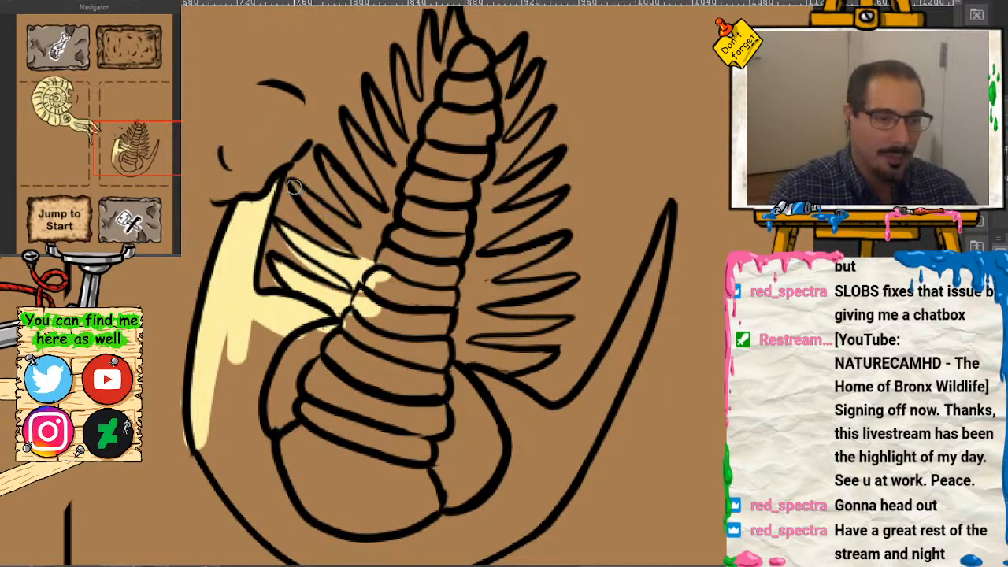
mouse_move(294, 186)
left_mouse_down()
mouse_move(351, 242)
mouse_move(312, 205)
mouse_move(368, 233)
mouse_move(330, 163)
mouse_move(377, 245)
mouse_move(329, 165)
mouse_move(362, 207)
mouse_move(326, 154)
mouse_move(381, 168)
mouse_move(354, 130)
mouse_move(401, 212)
mouse_move(349, 119)
mouse_move(424, 212)
mouse_move(393, 105)
mouse_move(375, 96)
mouse_move(409, 190)
mouse_move(382, 93)
mouse_move(403, 75)
mouse_move(400, 56)
mouse_move(422, 150)
left_mouse_up()
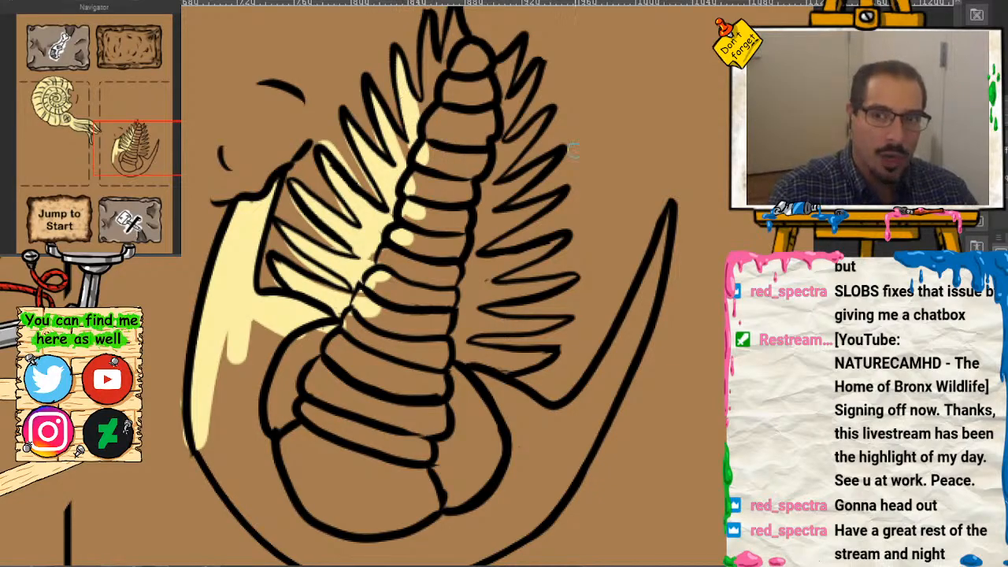
scroll(130, 158, "down", 3)
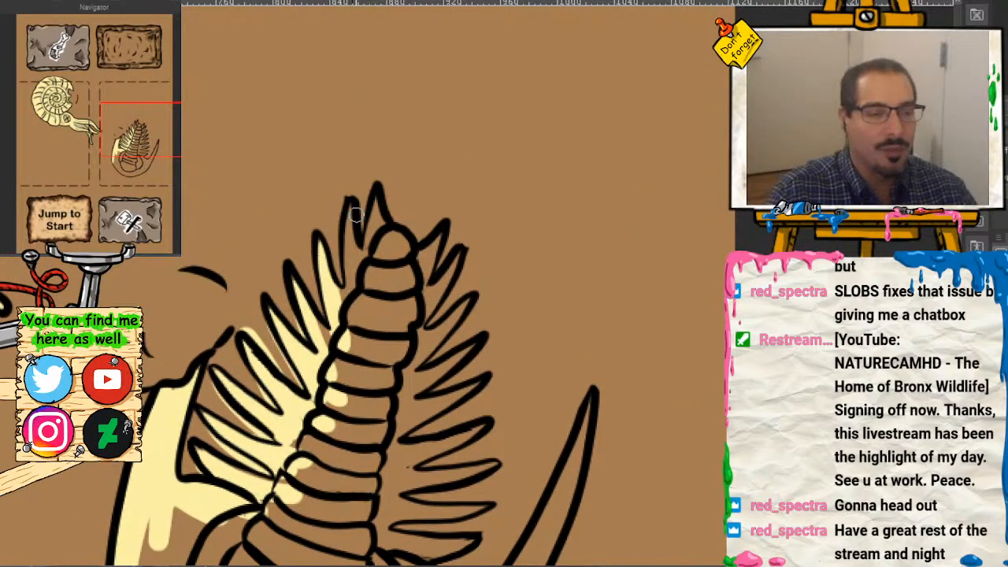
mouse_move(356, 215)
left_mouse_down()
mouse_move(349, 302)
mouse_move(375, 244)
mouse_move(373, 210)
mouse_move(366, 265)
mouse_move(349, 265)
mouse_move(379, 253)
mouse_move(379, 239)
mouse_move(423, 270)
mouse_move(434, 247)
mouse_move(410, 279)
mouse_move(386, 260)
mouse_move(403, 242)
mouse_move(430, 259)
mouse_move(412, 294)
mouse_move(446, 267)
mouse_move(413, 325)
mouse_move(451, 260)
mouse_move(416, 299)
mouse_move(449, 315)
mouse_move(416, 346)
mouse_move(461, 299)
mouse_move(391, 393)
mouse_move(434, 367)
mouse_move(388, 395)
mouse_move(473, 343)
mouse_move(388, 398)
left_mouse_up()
left_click_drag(129, 134, 111, 165)
mouse_move(598, 180)
left_mouse_down()
mouse_move(525, 213)
mouse_move(544, 194)
mouse_move(605, 222)
mouse_move(534, 243)
mouse_move(542, 208)
mouse_move(592, 219)
mouse_move(522, 259)
mouse_move(623, 254)
mouse_move(529, 272)
mouse_move(577, 295)
mouse_move(610, 291)
mouse_move(519, 293)
mouse_move(551, 335)
mouse_move(603, 333)
mouse_move(510, 334)
mouse_move(516, 94)
mouse_move(472, 165)
mouse_move(466, 204)
mouse_move(498, 185)
mouse_move(460, 99)
mouse_move(519, 134)
mouse_move(455, 291)
mouse_move(441, 232)
mouse_move(398, 362)
mouse_move(370, 272)
mouse_move(385, 266)
mouse_move(472, 354)
mouse_move(464, 409)
left_mouse_up()
mouse_move(305, 220)
left_mouse_down()
mouse_move(286, 277)
mouse_move(277, 428)
mouse_move(259, 409)
mouse_move(313, 494)
mouse_move(370, 527)
left_mouse_up()
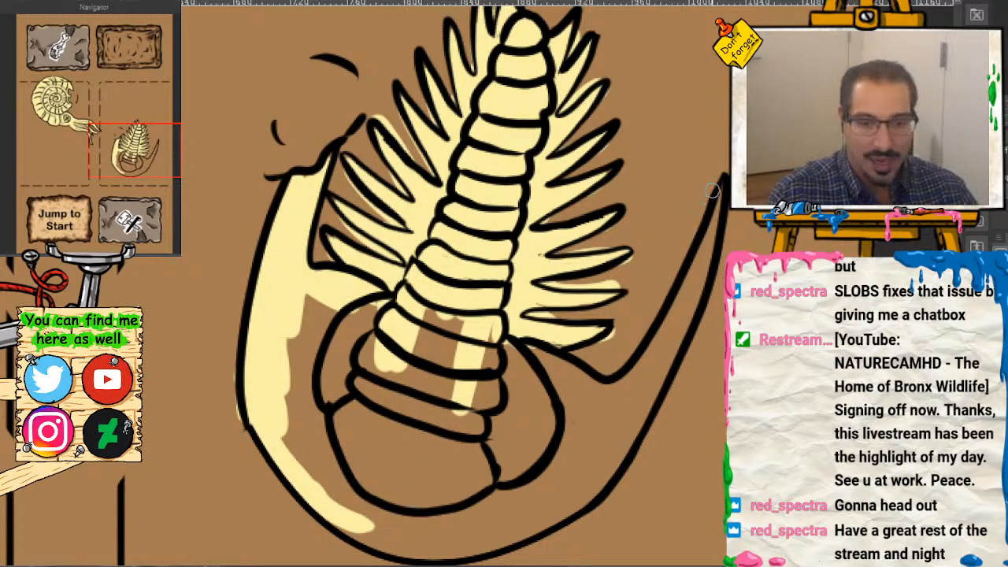
Step: Fill the rest of the trilobite's head shield, right horn, inner cheeks and lower body segments with cream
mouse_move(704, 251)
left_mouse_down()
mouse_move(636, 420)
mouse_move(565, 506)
mouse_move(416, 547)
mouse_move(337, 515)
mouse_move(408, 548)
mouse_move(380, 543)
mouse_move(399, 551)
mouse_move(447, 555)
mouse_move(512, 539)
left_mouse_up()
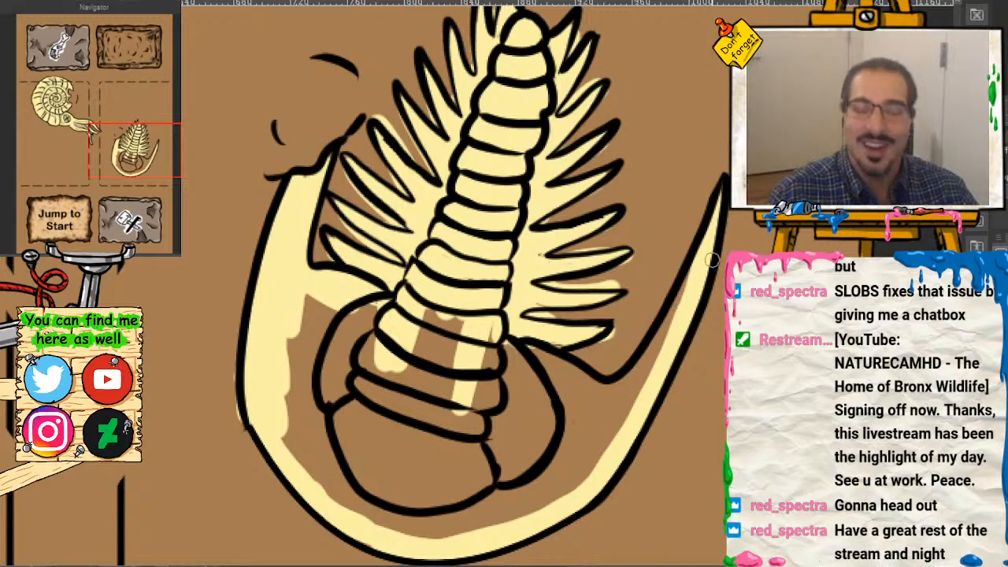
mouse_move(696, 272)
left_mouse_down()
mouse_move(666, 342)
mouse_move(628, 386)
mouse_move(562, 387)
mouse_move(526, 355)
mouse_move(560, 358)
mouse_move(557, 381)
mouse_move(669, 357)
mouse_move(649, 353)
mouse_move(608, 396)
mouse_move(480, 360)
mouse_move(439, 337)
mouse_move(406, 375)
mouse_move(330, 362)
left_mouse_up()
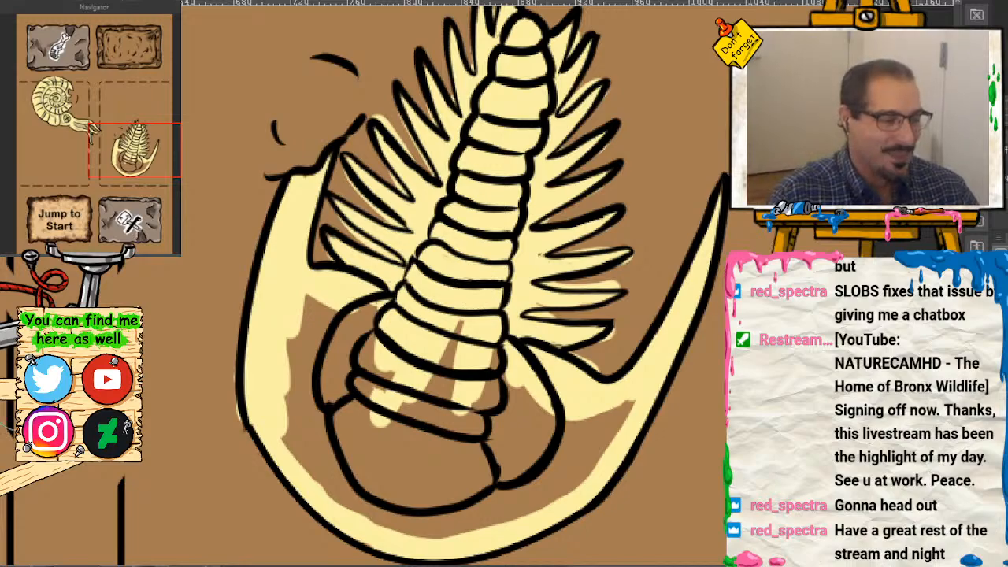
mouse_move(386, 346)
left_mouse_down()
mouse_move(328, 315)
mouse_move(308, 323)
mouse_move(326, 336)
mouse_move(293, 378)
mouse_move(292, 411)
mouse_move(309, 449)
mouse_move(346, 481)
mouse_move(444, 532)
mouse_move(559, 493)
mouse_move(609, 421)
mouse_move(461, 393)
mouse_move(423, 428)
mouse_move(395, 434)
mouse_move(499, 425)
mouse_move(532, 398)
mouse_move(502, 417)
mouse_move(580, 404)
mouse_move(628, 415)
mouse_move(604, 408)
left_mouse_up()
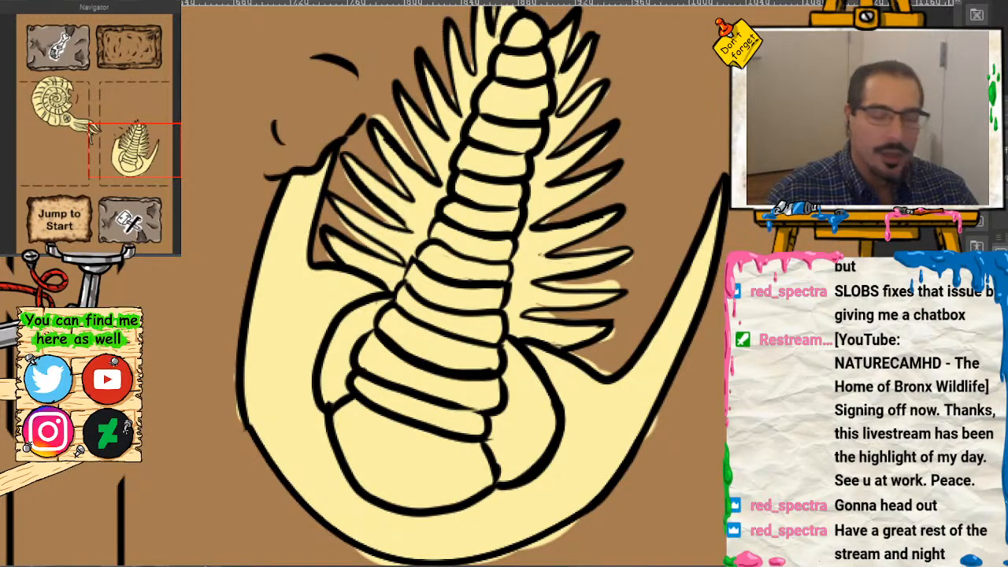
Step: Erase the cream spilling outside the line art along the lower rim of the trilobite's head shield
key("ctrl+plus")
left_click_drag(134, 176, 116, 160)
mouse_move(376, 316)
left_mouse_down()
mouse_move(378, 358)
mouse_move(369, 272)
left_mouse_up()
left_click_drag(119, 147, 135, 165)
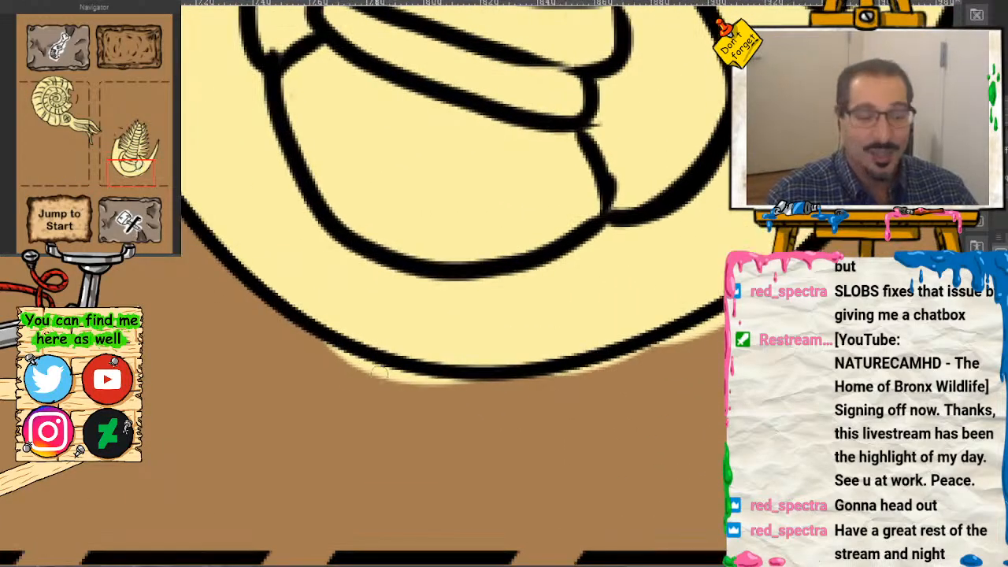
mouse_move(514, 376)
left_mouse_down()
mouse_move(709, 341)
mouse_move(702, 315)
mouse_move(626, 361)
left_mouse_up()
left_click_drag(348, 385, 421, 386)
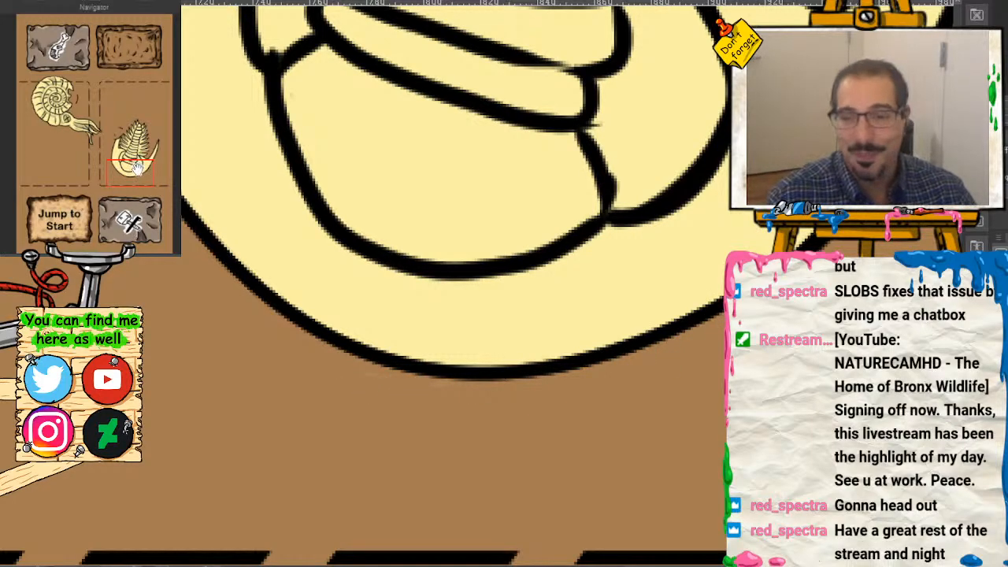
Step: Erase the cream spill around the lower right side spines and along the inner edge of the right horn
left_click_drag(137, 168, 146, 155)
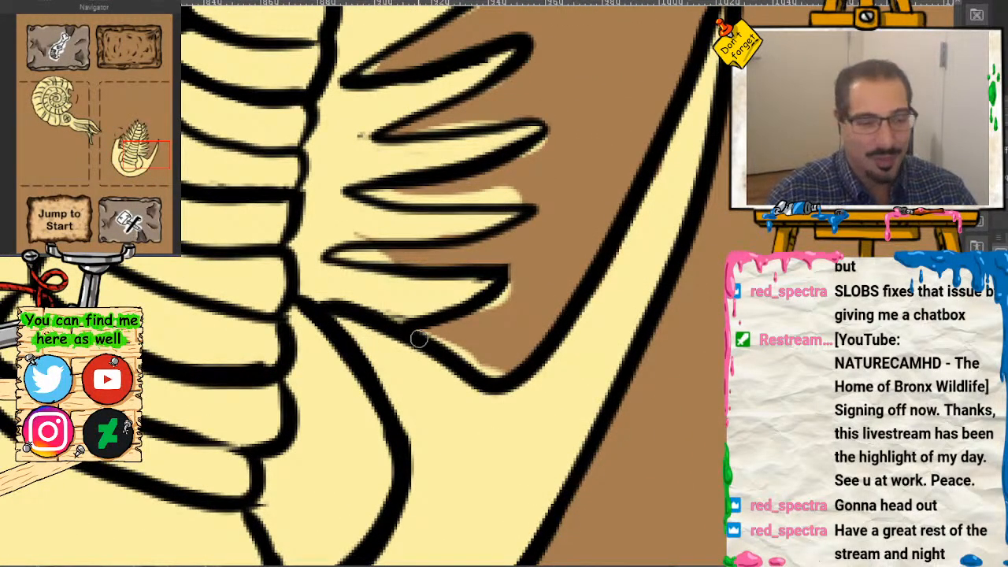
left_click_drag(414, 337, 502, 364)
left_click_drag(514, 286, 492, 312)
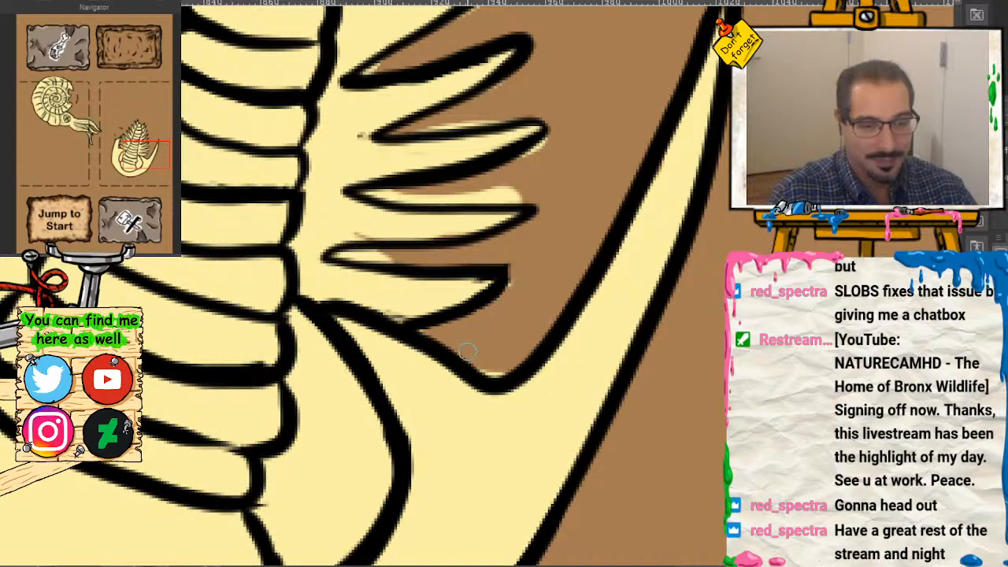
left_click_drag(481, 372, 496, 370)
mouse_move(405, 259)
left_mouse_down()
mouse_move(338, 257)
mouse_move(413, 256)
left_mouse_up()
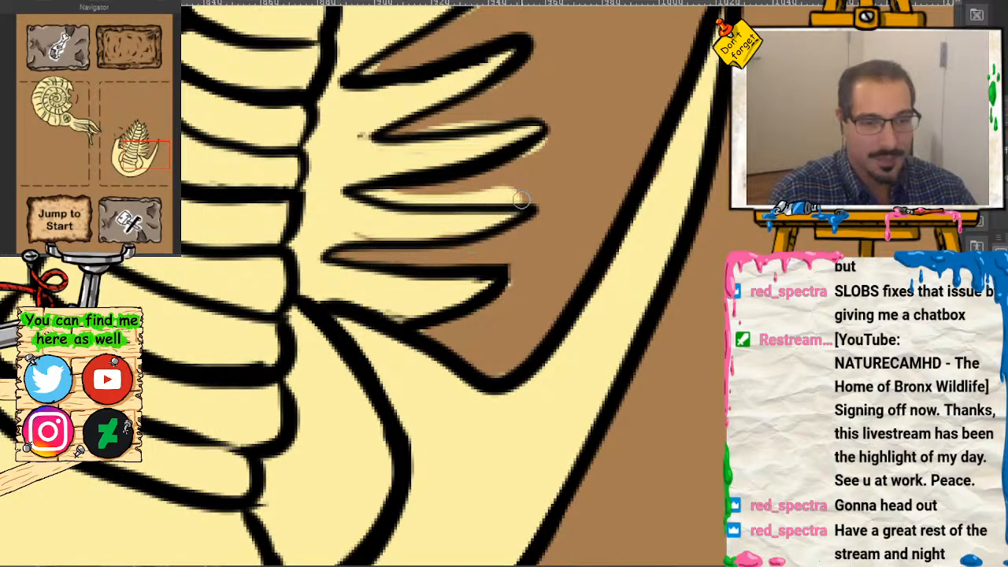
mouse_move(524, 197)
left_mouse_down()
mouse_move(386, 196)
mouse_move(519, 192)
mouse_move(543, 158)
mouse_move(472, 193)
mouse_move(542, 189)
left_mouse_up()
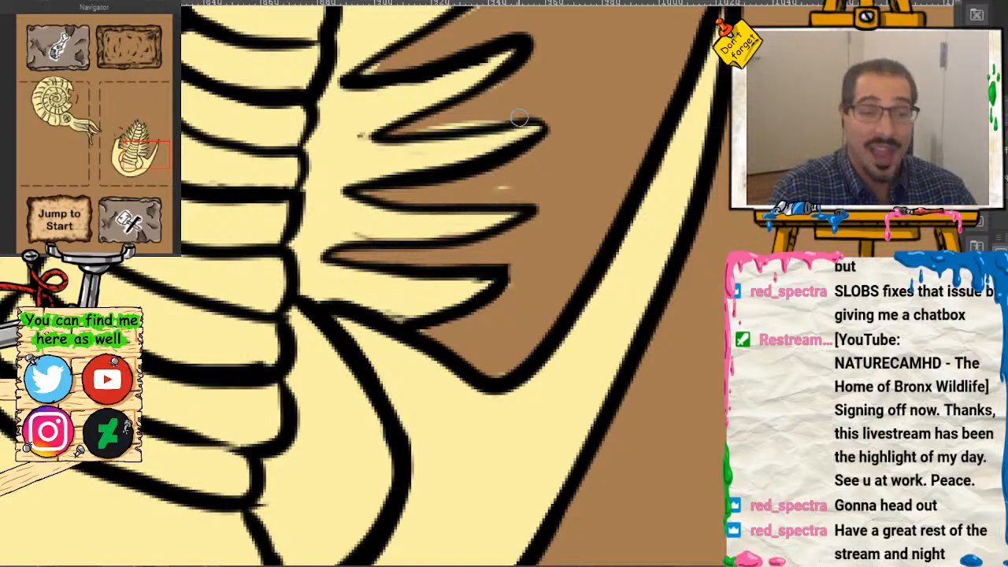
mouse_move(518, 118)
left_mouse_down()
mouse_move(445, 122)
mouse_move(455, 126)
left_mouse_up()
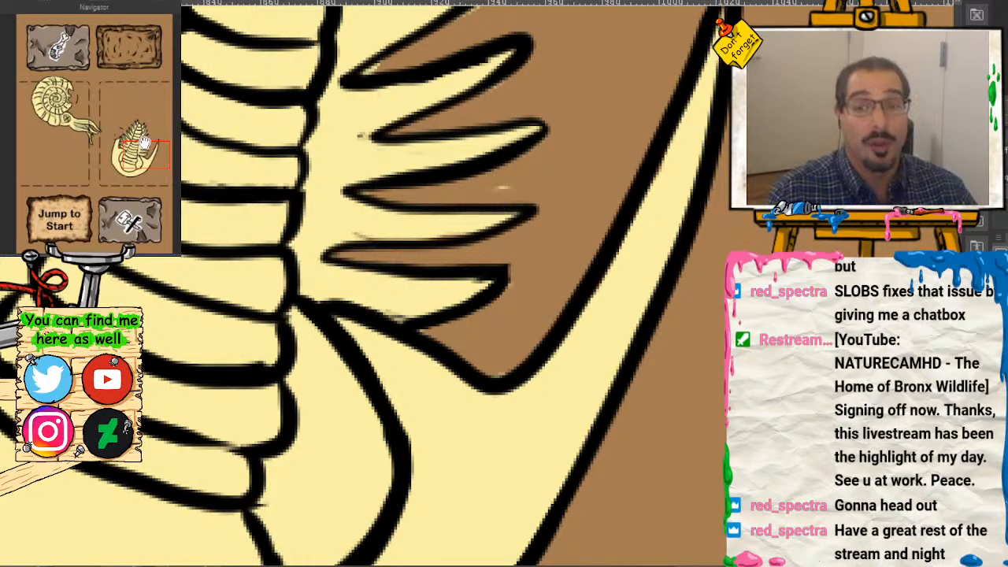
Step: Erase the cream spill around the trilobite's upper right spines and between the left spines and the left horn
left_click_drag(144, 141, 137, 131)
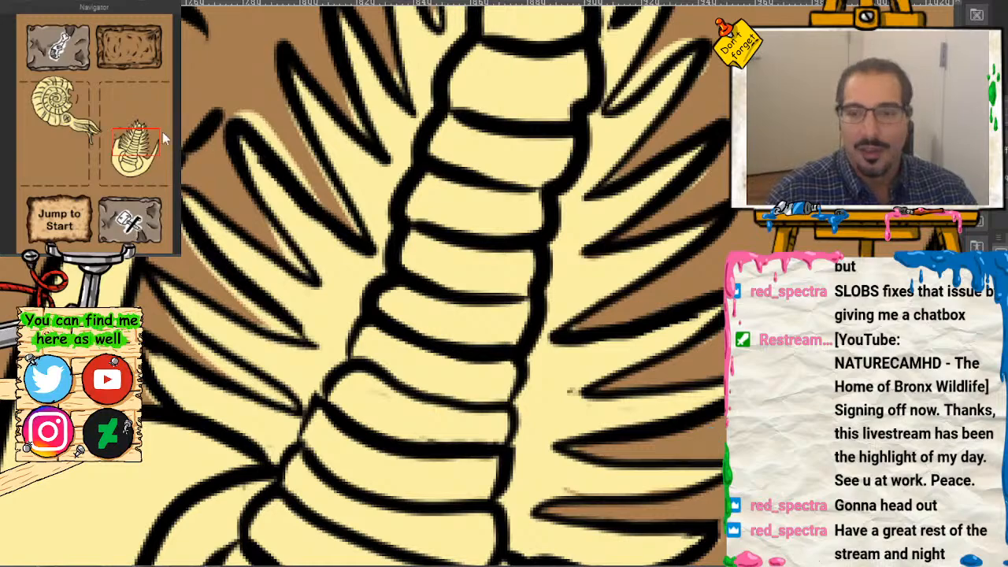
scroll(162, 132, "down", 2)
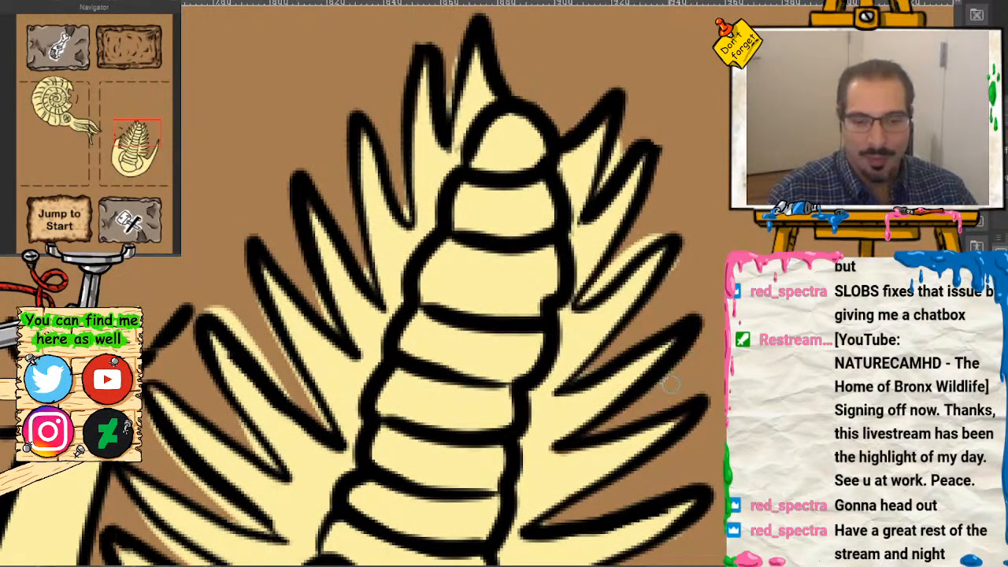
left_click_drag(586, 298, 657, 230)
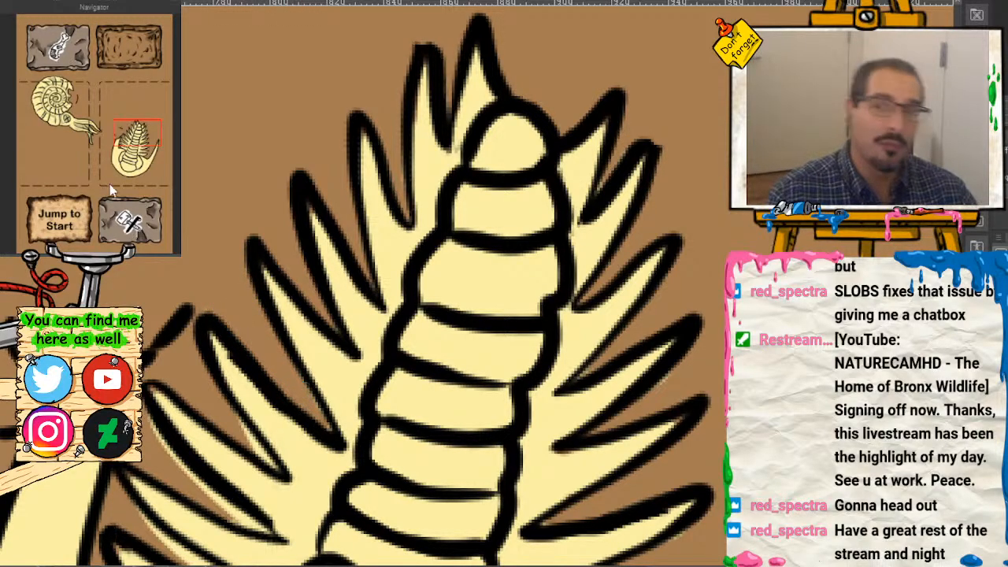
left_click_drag(140, 140, 132, 146)
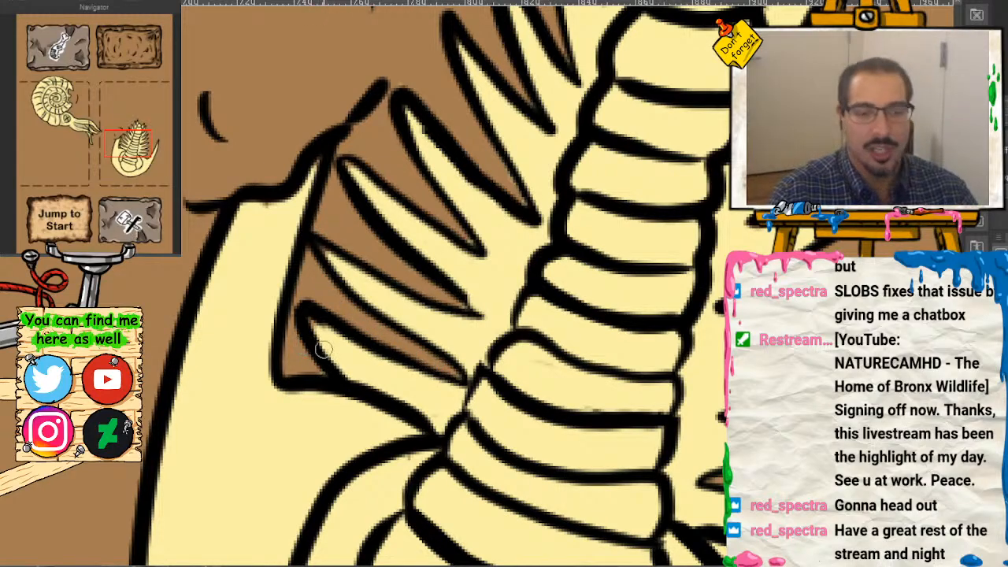
scroll(488, 300, "down", 5)
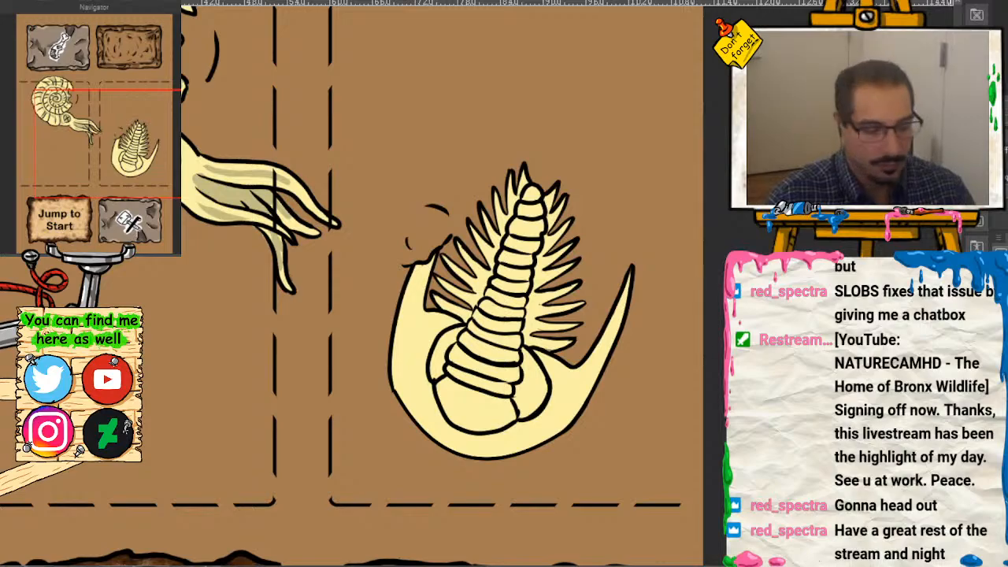
Step: Paint a curved grey shadow on the head shield around the outside of the left inner cheek
scroll(475, 295, "up", 3)
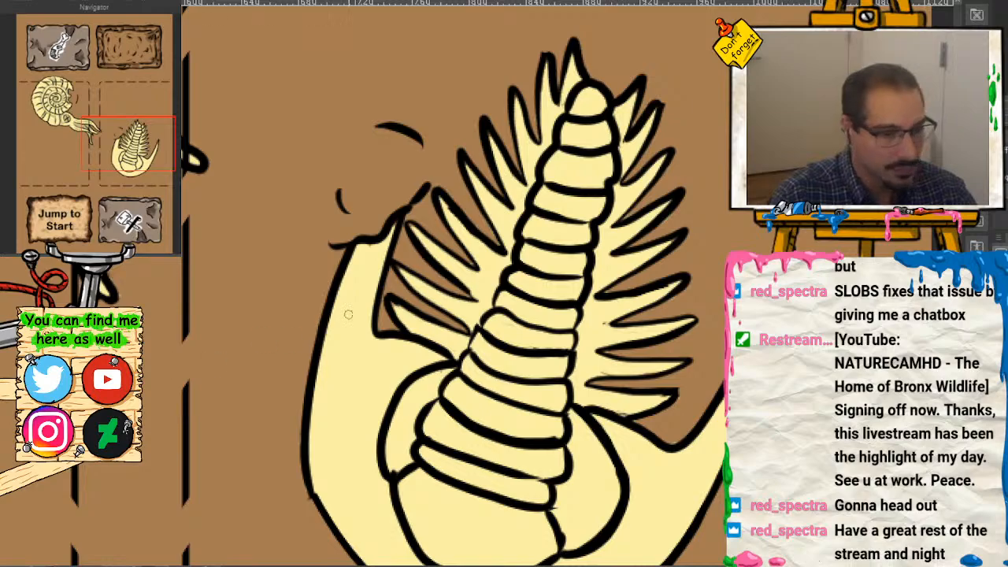
mouse_move(438, 356)
left_mouse_down()
mouse_move(399, 380)
mouse_move(419, 364)
mouse_move(381, 446)
mouse_move(386, 399)
mouse_move(381, 469)
left_mouse_up()
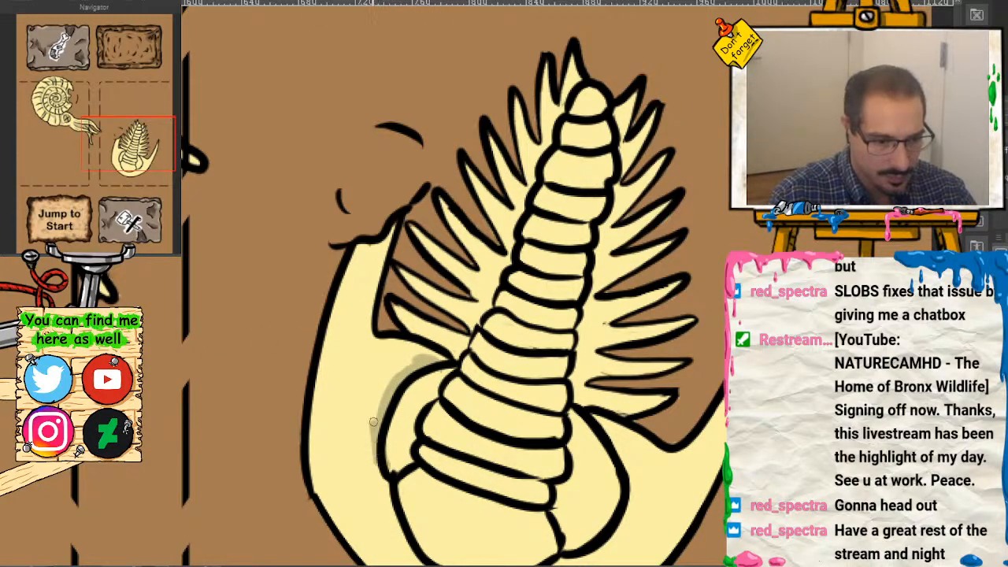
left_click_drag(373, 417, 372, 485)
mouse_move(428, 355)
left_mouse_down()
mouse_move(382, 388)
mouse_move(366, 427)
mouse_move(381, 482)
left_mouse_up()
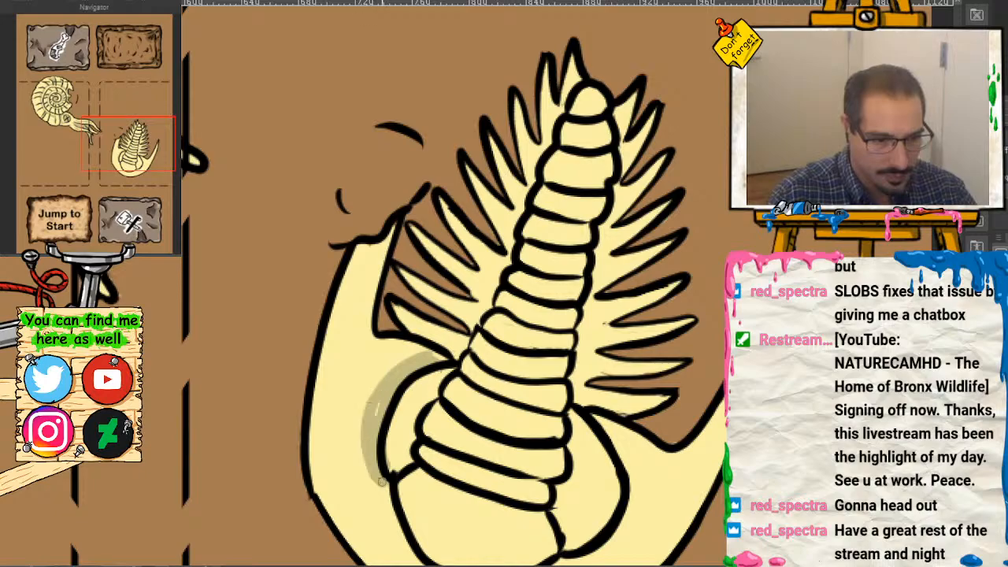
left_click_drag(413, 358, 374, 368)
Step: Shade the inner edge of the left horn in grey and fill the area joining it to the cheek shadow
left_click_drag(377, 254, 358, 314)
mouse_move(391, 230)
left_mouse_down()
mouse_move(370, 253)
mouse_move(355, 323)
mouse_move(377, 363)
mouse_move(360, 280)
left_mouse_up()
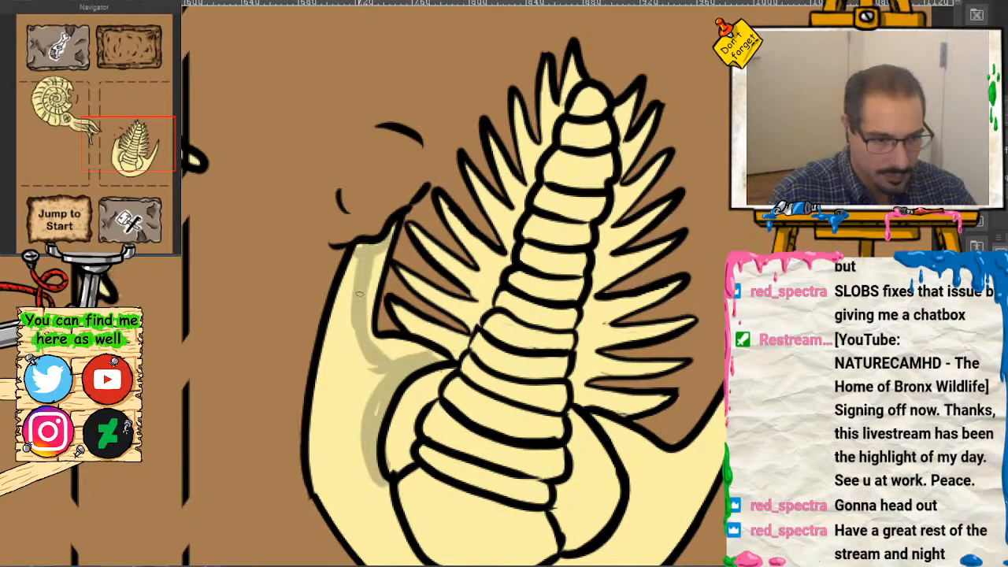
mouse_move(356, 331)
left_mouse_down()
mouse_move(387, 372)
mouse_move(435, 363)
mouse_move(386, 358)
left_mouse_up()
mouse_move(354, 303)
left_mouse_down()
mouse_move(370, 405)
mouse_move(381, 370)
left_mouse_up()
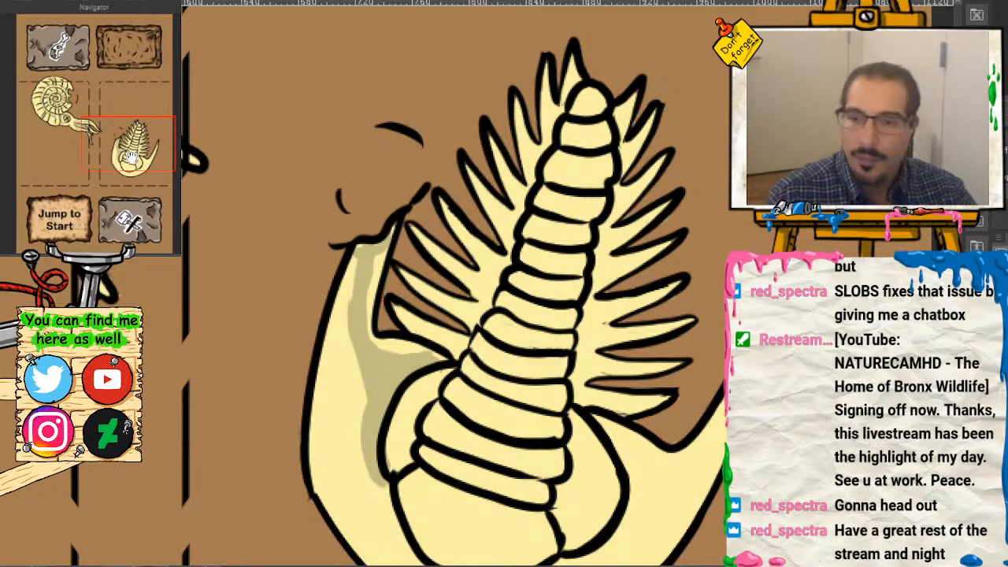
Step: Add grey shadows around the right inner cheek, beneath the rounded central head lobe and along the right horn's base
left_click_drag(130, 161, 135, 175)
mouse_move(563, 302)
left_mouse_down()
mouse_move(584, 337)
mouse_move(565, 314)
mouse_move(587, 362)
mouse_move(585, 393)
mouse_move(573, 420)
mouse_move(534, 438)
mouse_move(589, 379)
mouse_move(590, 347)
left_mouse_up()
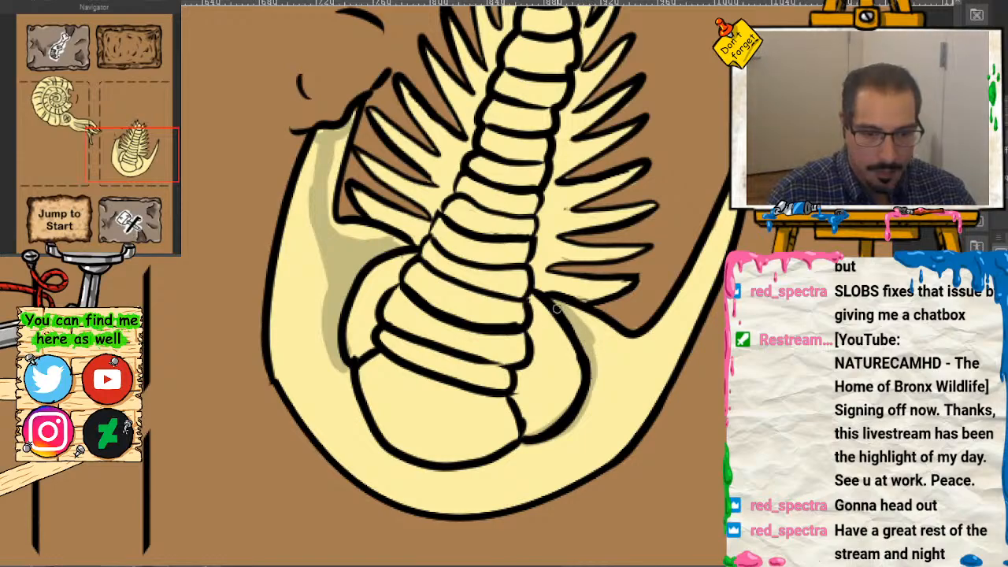
left_click_drag(347, 388, 351, 403)
mouse_move(347, 367)
left_mouse_down()
mouse_move(370, 438)
mouse_move(393, 460)
mouse_move(472, 470)
mouse_move(510, 455)
mouse_move(530, 424)
mouse_move(518, 397)
mouse_move(525, 437)
left_mouse_up()
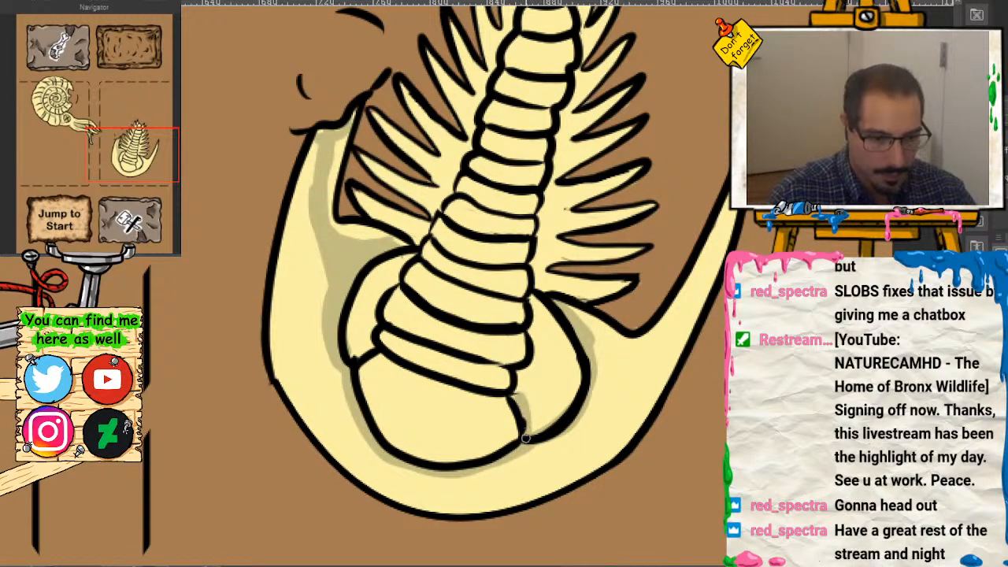
left_click_drag(678, 316, 598, 394)
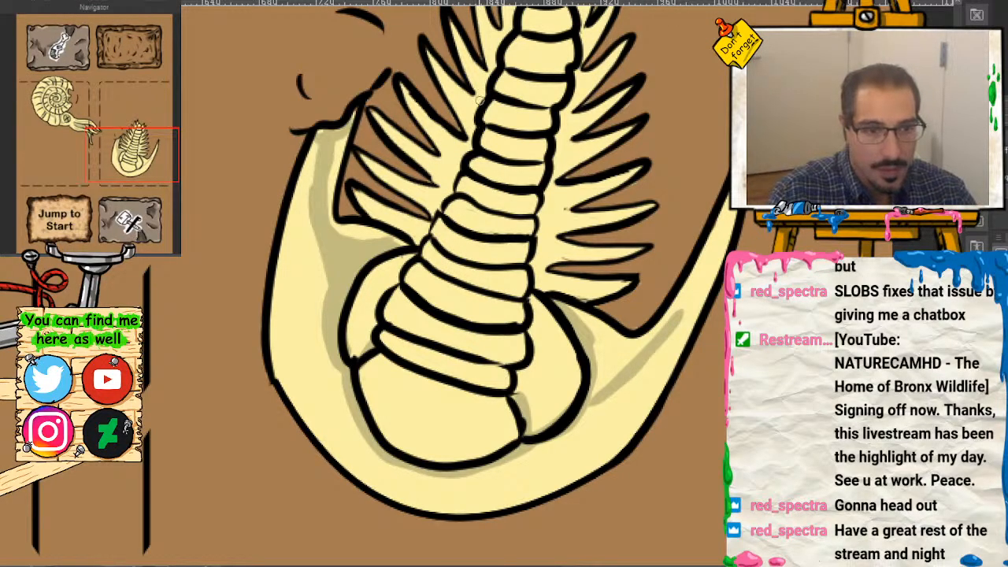
Step: Paint grey shadows over the spine bases along both sides of the trilobite's segmented body
left_click_drag(478, 100, 412, 252)
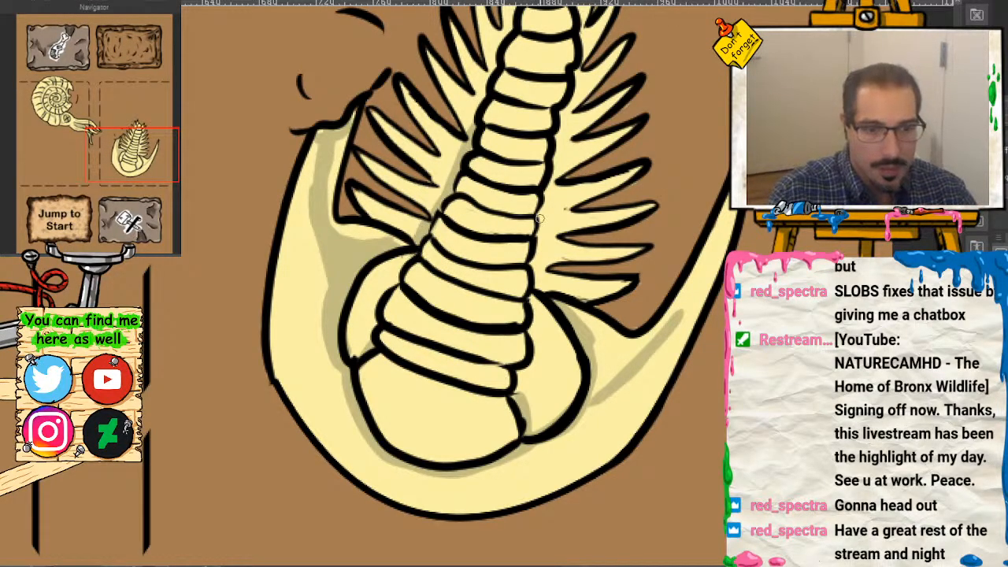
key("ctrl+0")
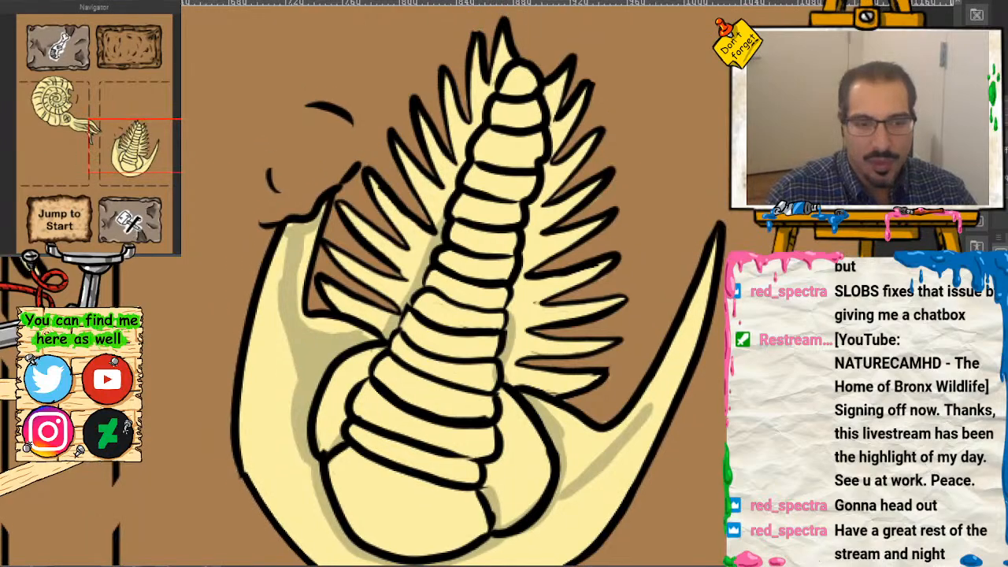
mouse_move(550, 88)
left_mouse_down()
mouse_move(550, 161)
mouse_move(510, 326)
mouse_move(513, 385)
left_mouse_up()
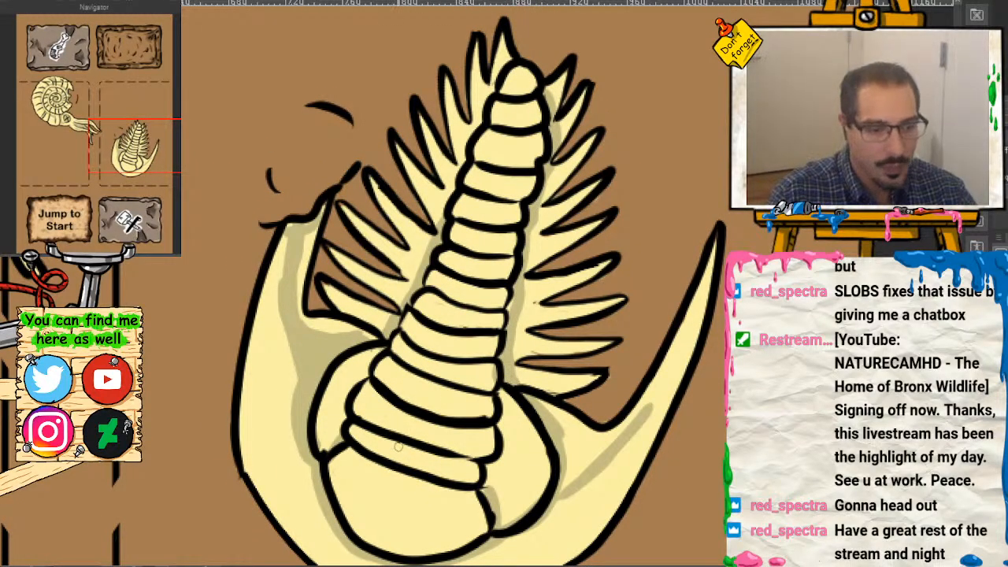
Step: Shade the body segments with a lengthwise grey band and edge shadows, and darken both inner cheeks beside the lower segments
left_click_drag(354, 436, 468, 463)
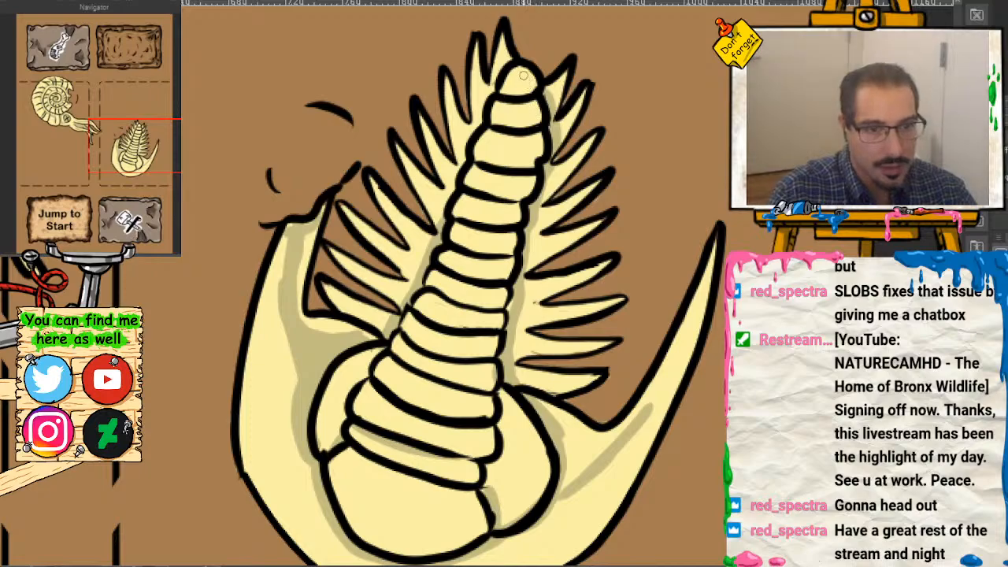
mouse_move(523, 75)
left_mouse_down()
mouse_move(461, 439)
mouse_move(378, 398)
mouse_move(437, 413)
left_mouse_up()
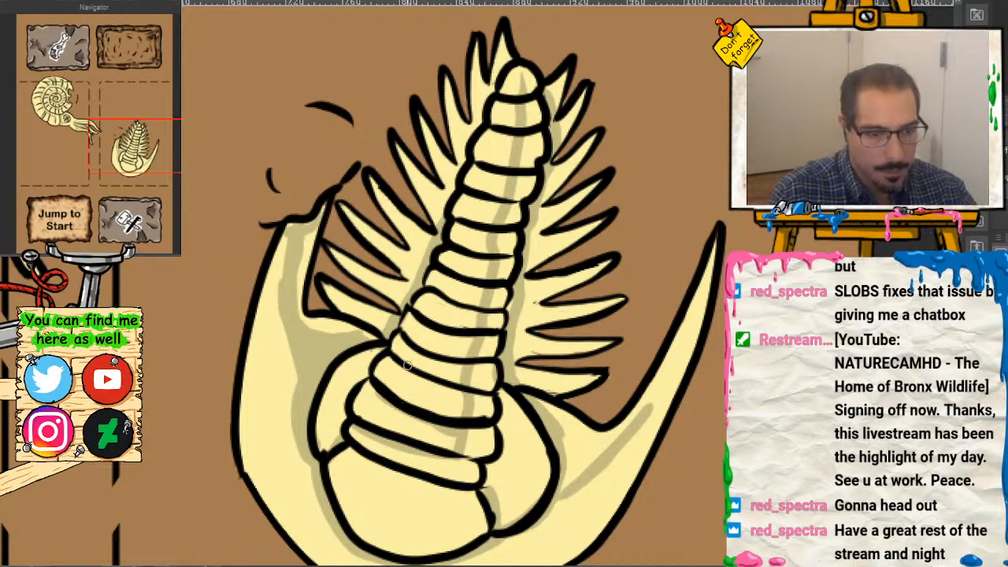
mouse_move(408, 366)
left_mouse_down()
mouse_move(457, 390)
mouse_move(434, 356)
left_mouse_up()
mouse_move(419, 318)
left_mouse_down()
mouse_move(473, 345)
mouse_move(488, 327)
mouse_move(452, 300)
left_mouse_up()
left_click_drag(449, 196, 507, 55)
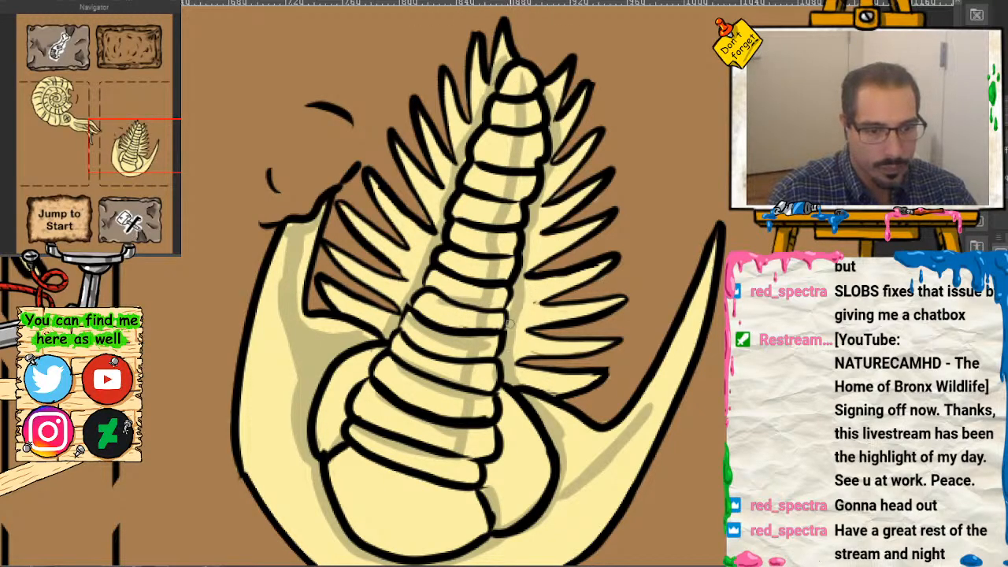
left_click_drag(377, 349, 341, 457)
mouse_move(504, 398)
left_mouse_down()
mouse_move(502, 446)
mouse_move(484, 492)
left_mouse_up()
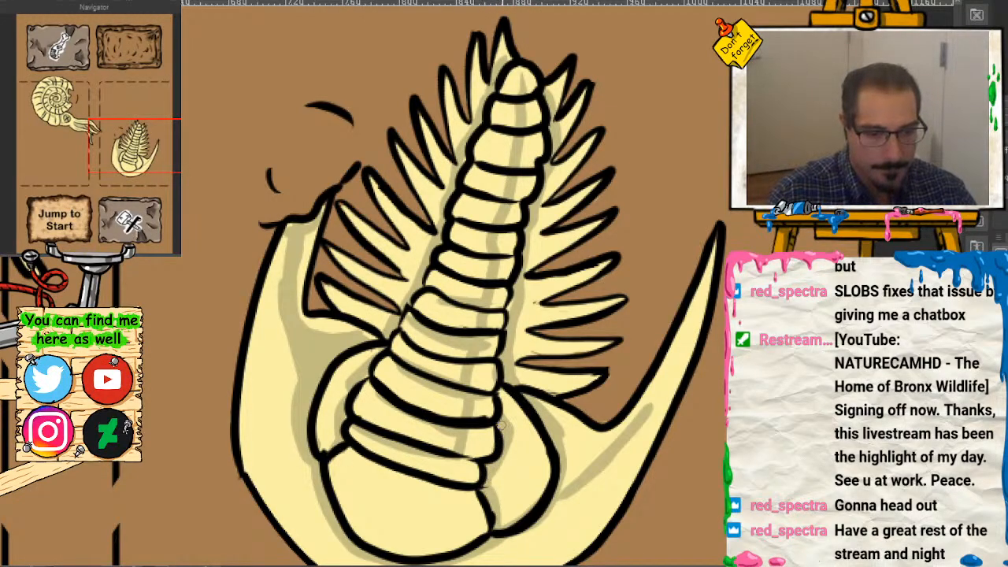
Step: Shade the upper edge of the trilobite's rounded central head lobe in grey and extend the lengthwise grey band down across it
mouse_move(352, 452)
left_mouse_down()
mouse_move(441, 484)
mouse_move(406, 484)
mouse_move(479, 493)
mouse_move(354, 465)
left_mouse_up()
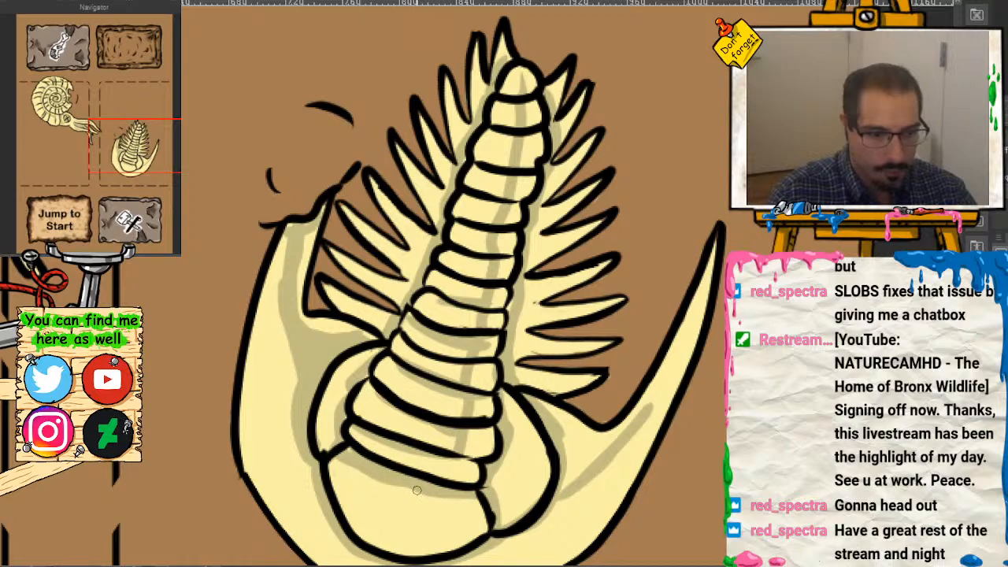
mouse_move(416, 490)
left_mouse_down()
mouse_move(418, 537)
mouse_move(417, 507)
mouse_move(422, 526)
mouse_move(460, 428)
mouse_move(490, 296)
mouse_move(507, 163)
mouse_move(499, 177)
mouse_move(486, 169)
mouse_move(502, 138)
mouse_move(492, 132)
mouse_move(543, 116)
mouse_move(513, 97)
mouse_move(492, 173)
mouse_move(474, 187)
mouse_move(480, 202)
mouse_move(467, 236)
mouse_move(491, 231)
mouse_move(461, 252)
mouse_move(497, 246)
mouse_move(439, 242)
left_mouse_up()
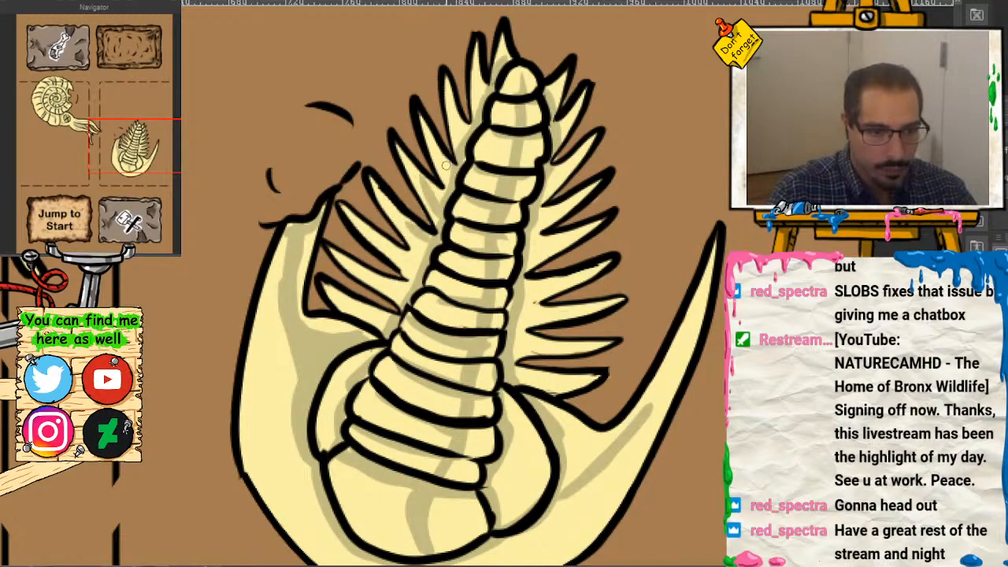
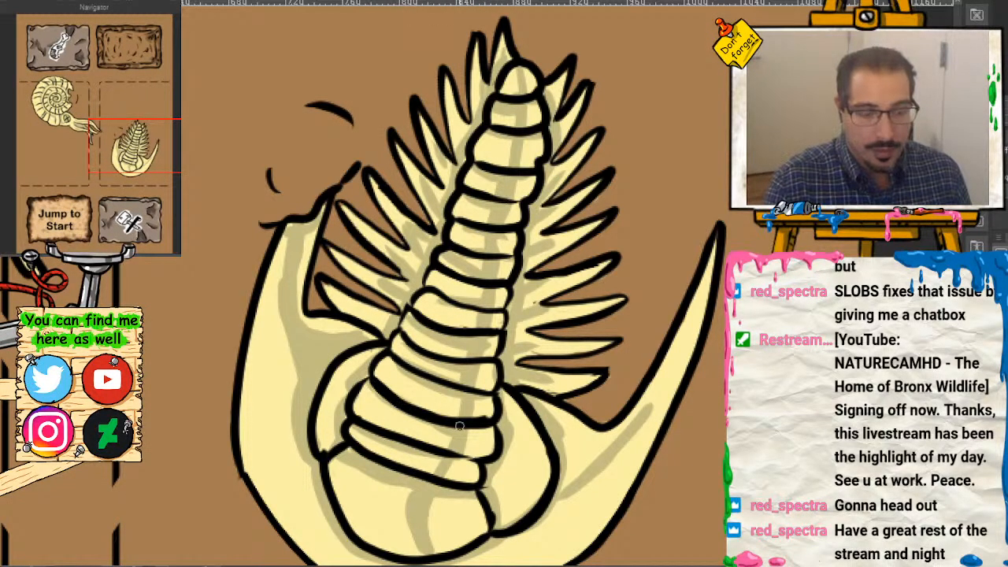
scroll(472, 298, "down", 5)
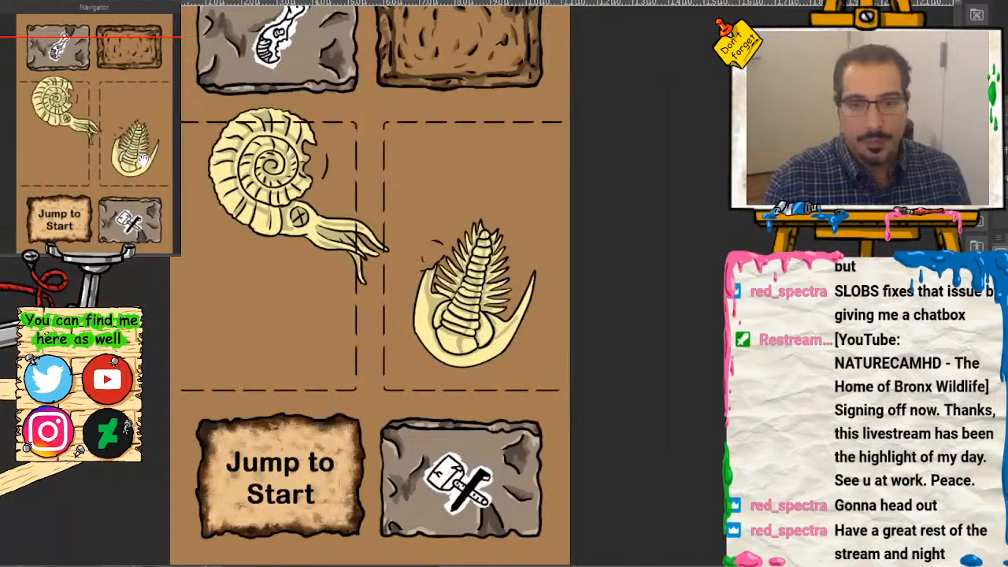
left_click_drag(141, 161, 127, 113)
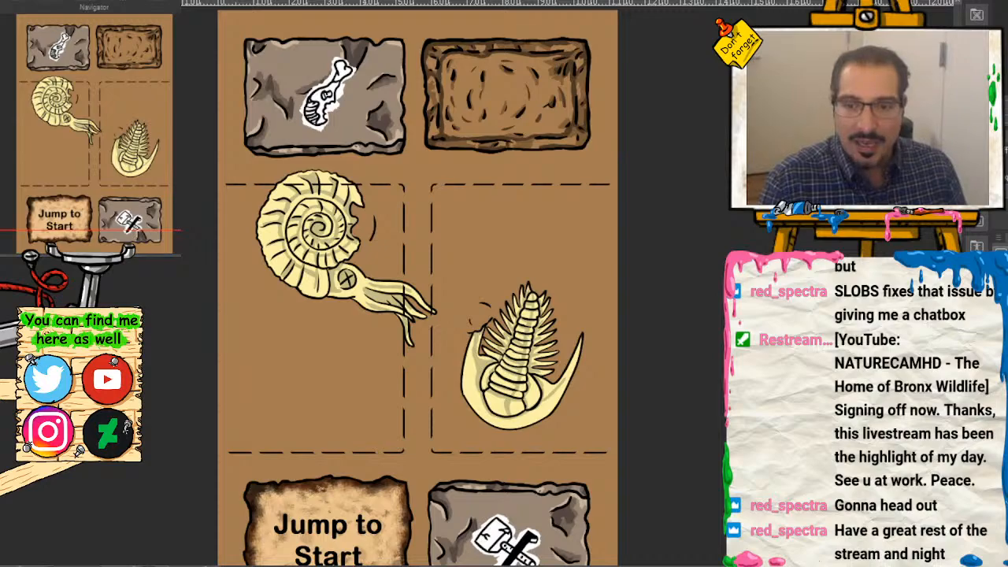
key("ctrl+0")
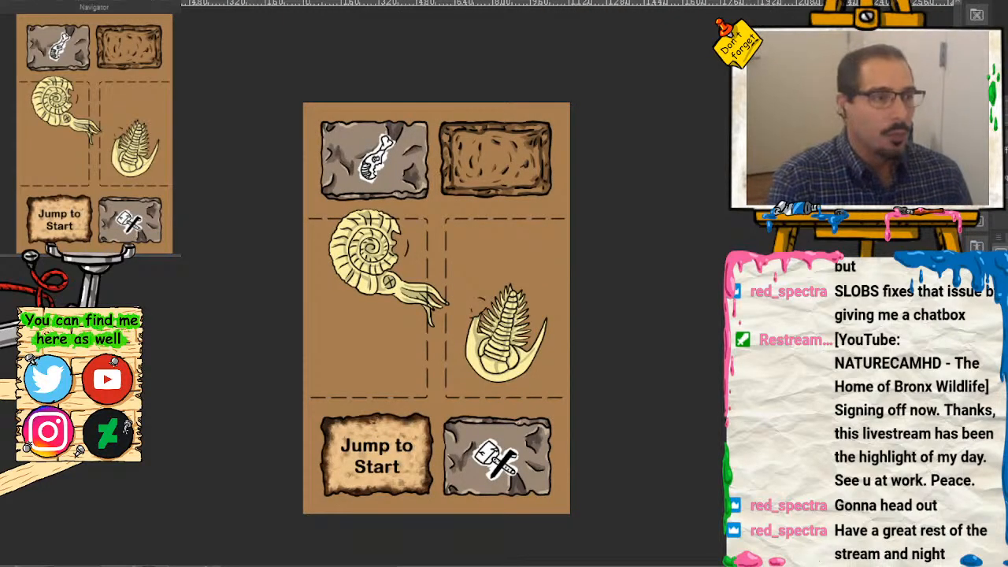
Step: Look through the other open game mats, checking the dinosaur skeleton, "Go back 3 spaces", Mat A and Mat B layouts against the fossil mat
key("ctrl+Tab")
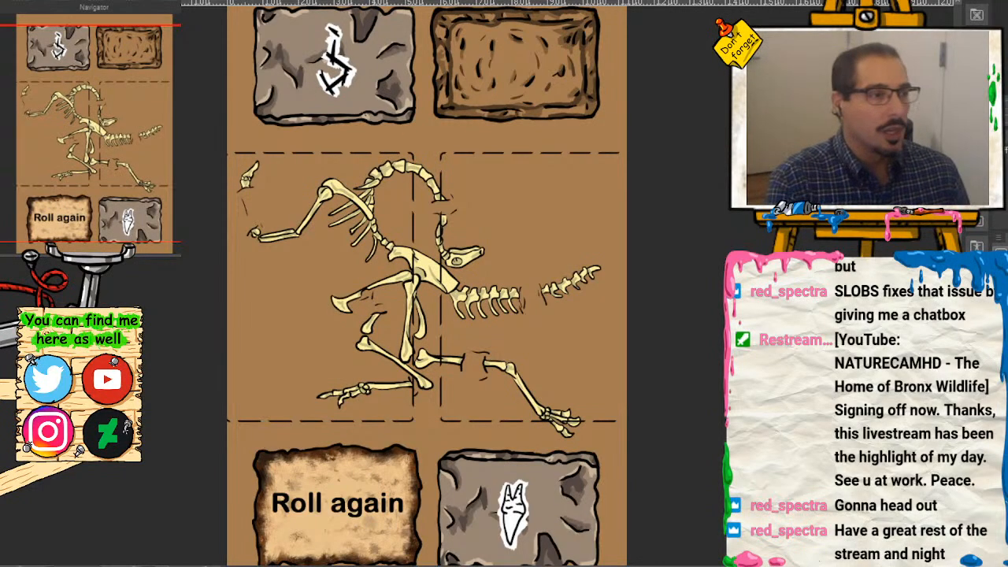
key("ctrl+Tab")
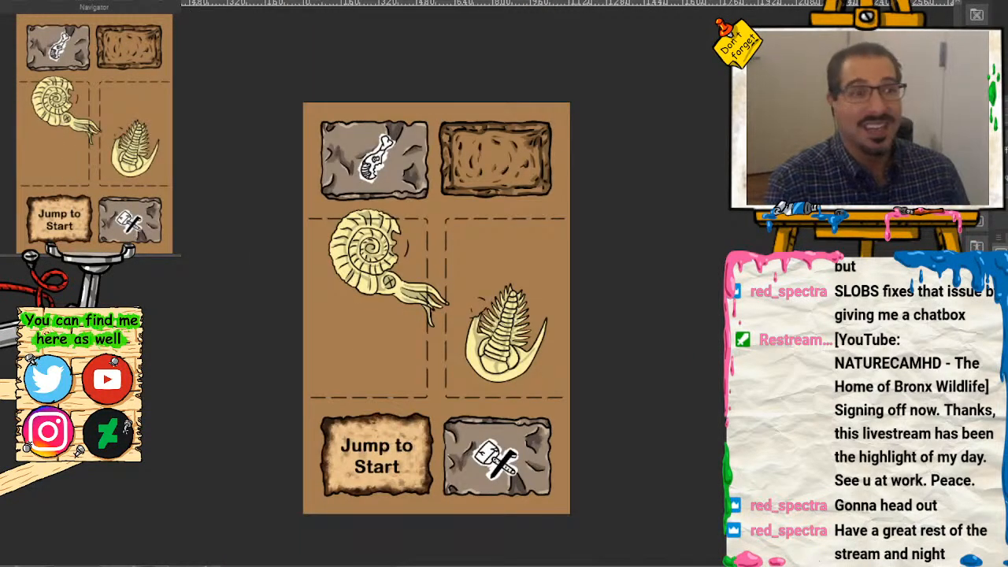
key("ctrl+Tab")
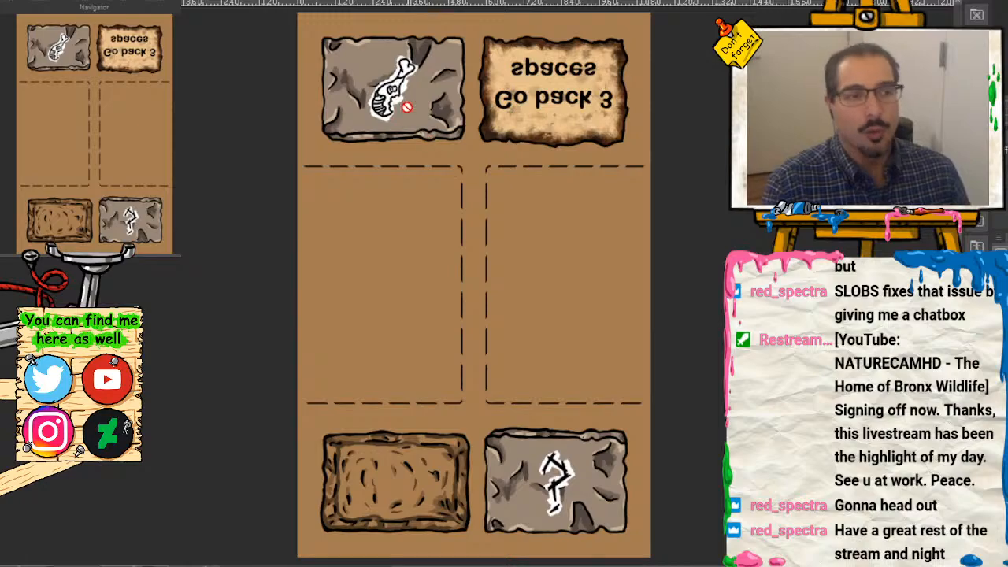
key("ctrl+Tab")
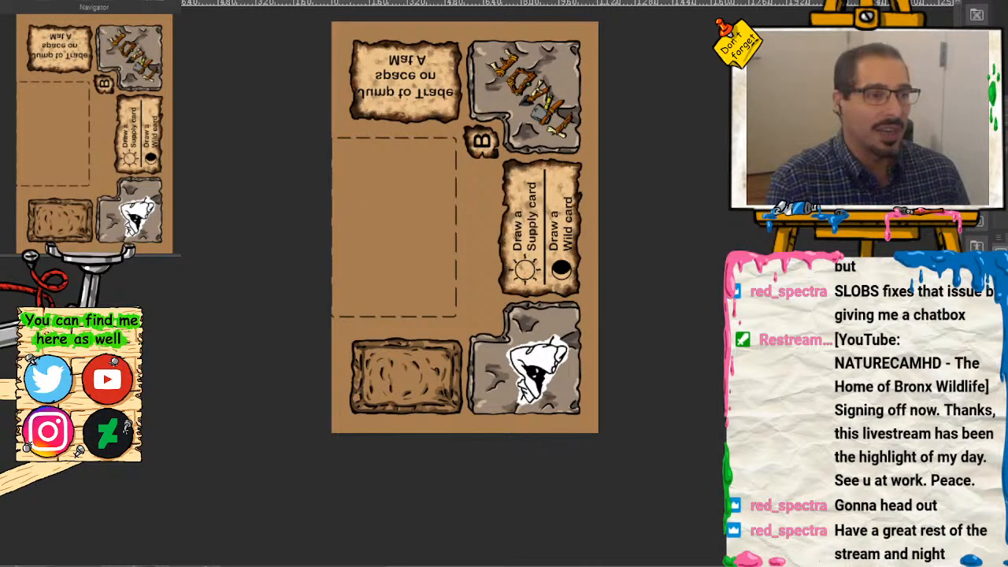
key("ctrl+Tab")
key("ctrl+Tab")
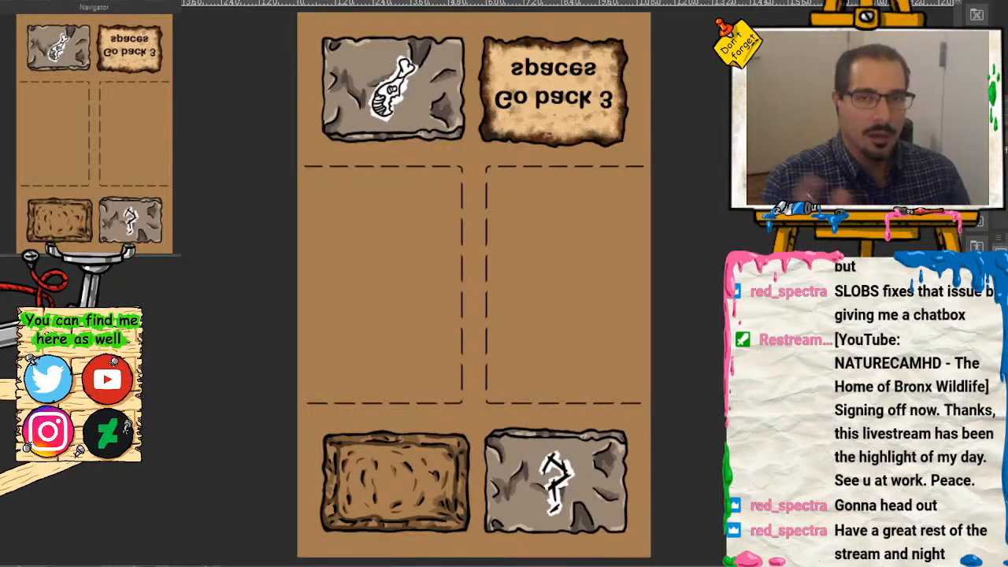
key("ctrl+Tab")
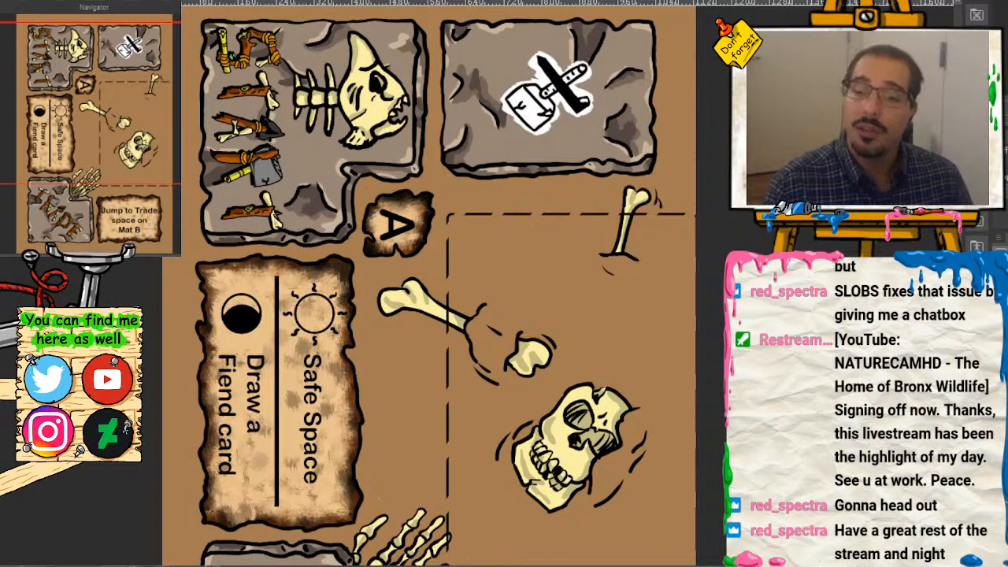
key("ctrl+minus")
left_click_drag(138, 164, 130, 174)
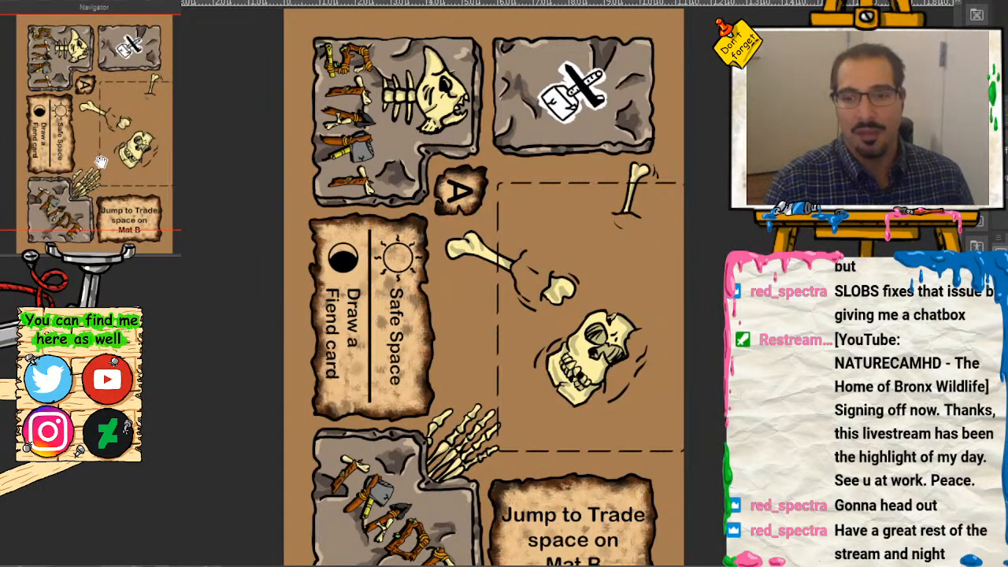
left_click_drag(101, 161, 76, 192)
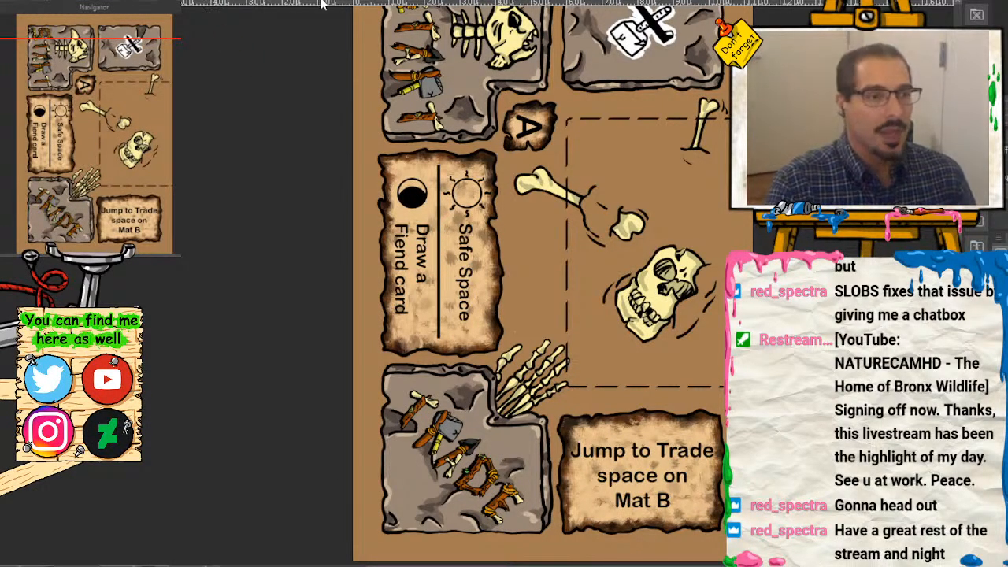
key("ctrl+Tab")
key("ctrl+Tab")
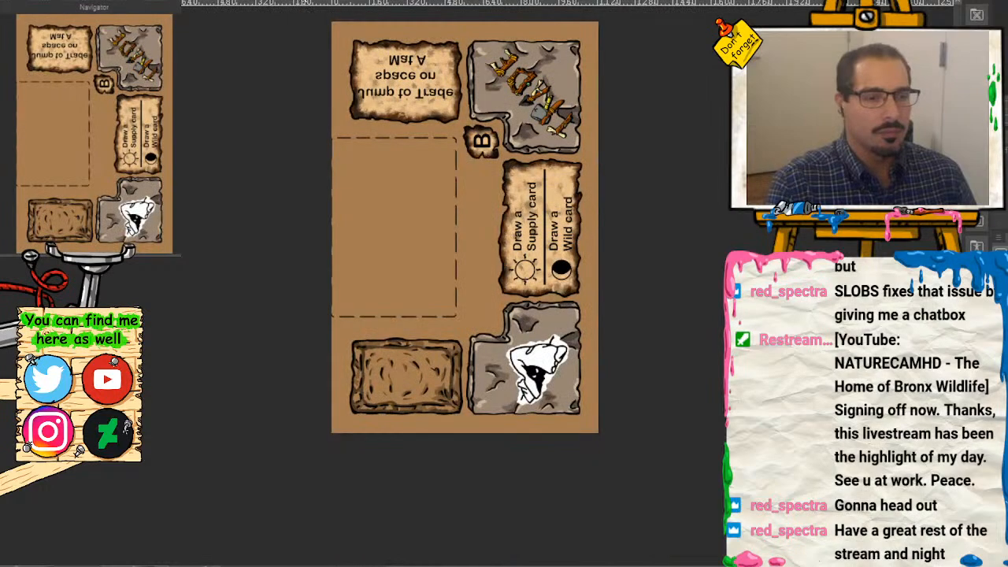
key("ctrl+plus")
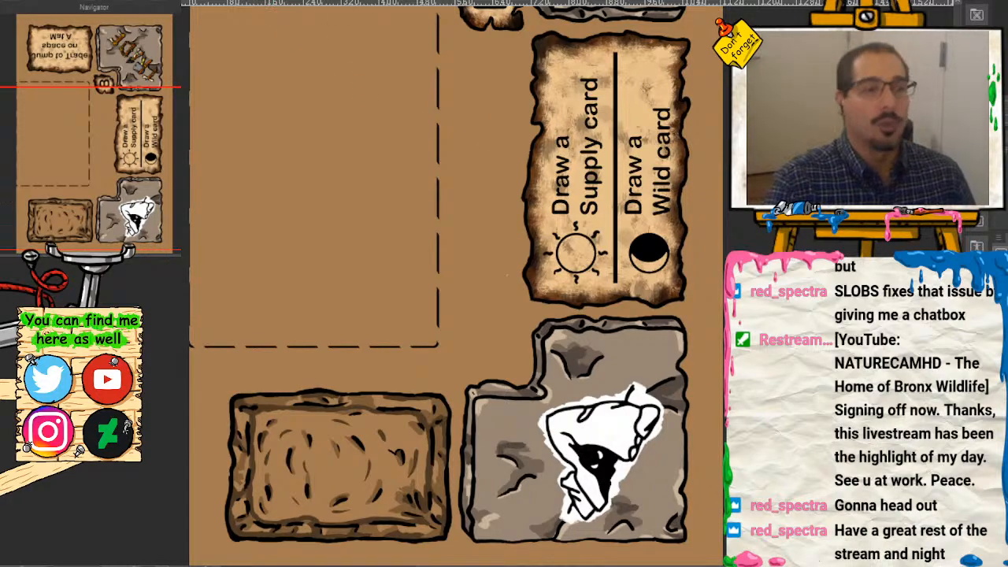
key("ctrl+Tab")
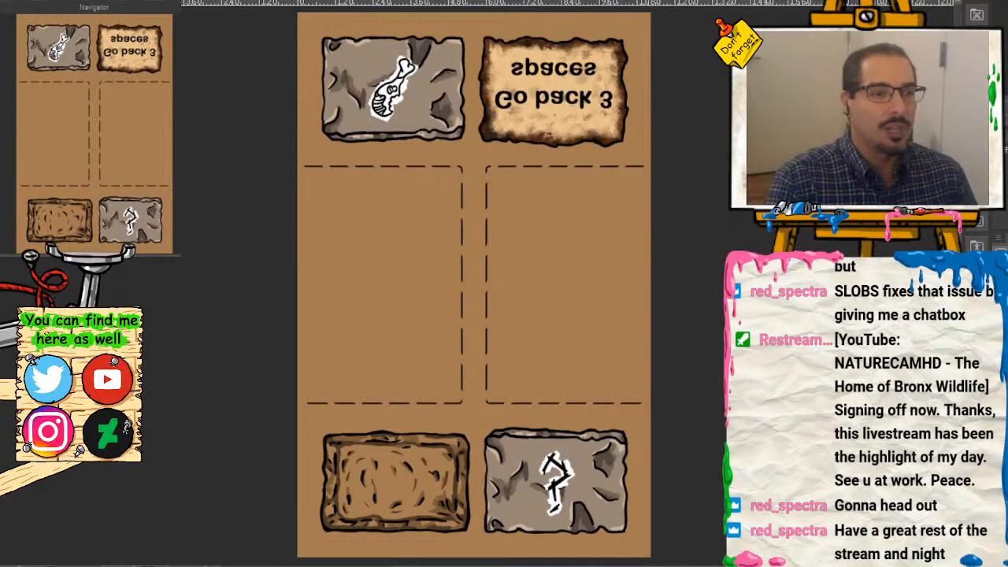
key("ctrl+Tab")
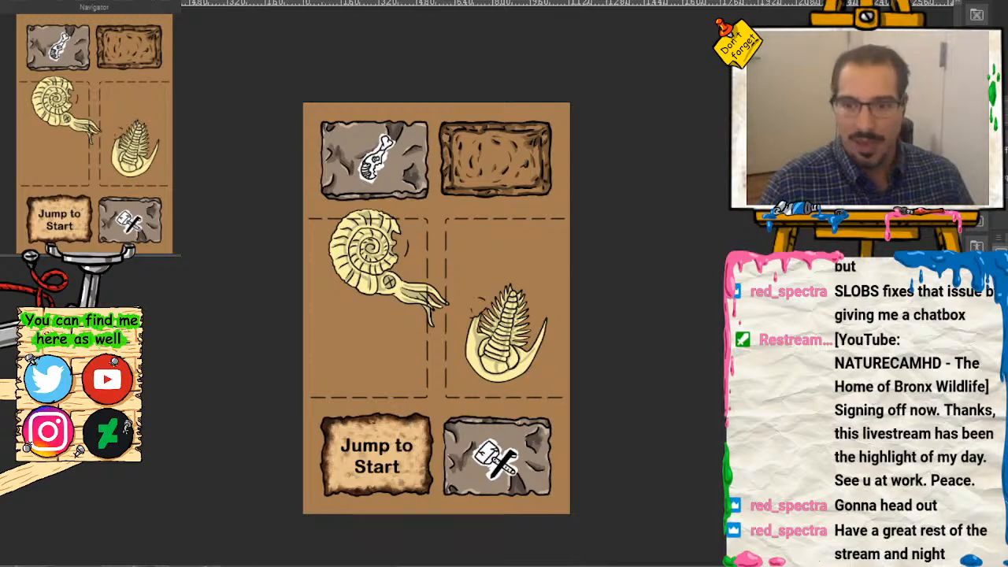
Step: Smooth the left cheek shadow's edge and trim the grey shadow at the right horn's base to a shorter, tapered tip
scroll(124, 143, "up", 8)
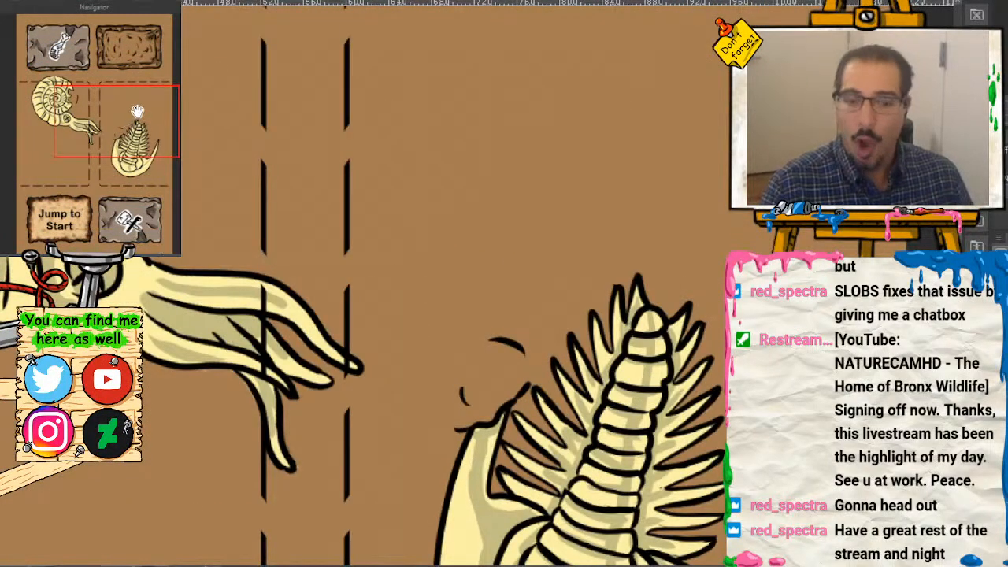
left_click_drag(137, 111, 146, 141)
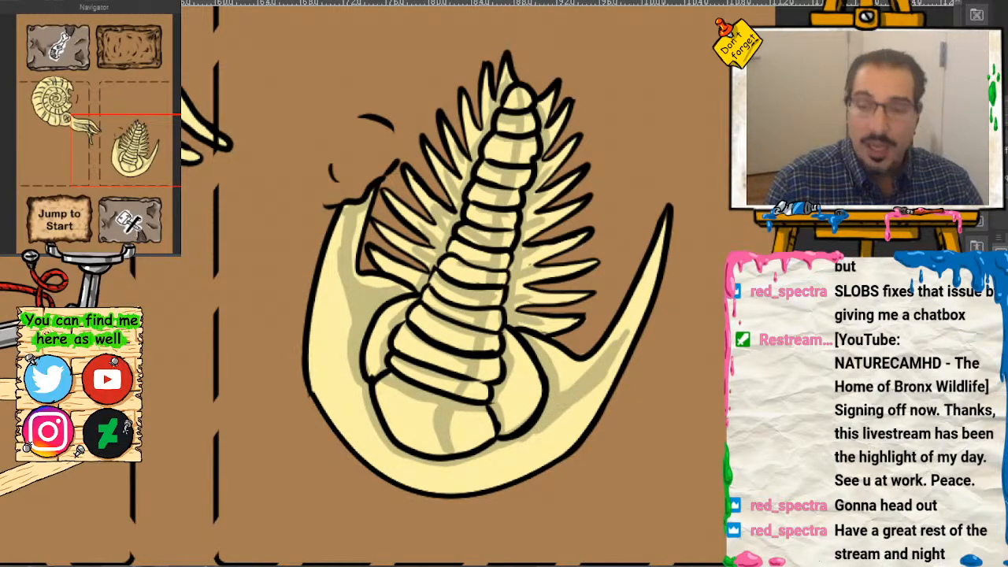
scroll(173, 154, "up", 2)
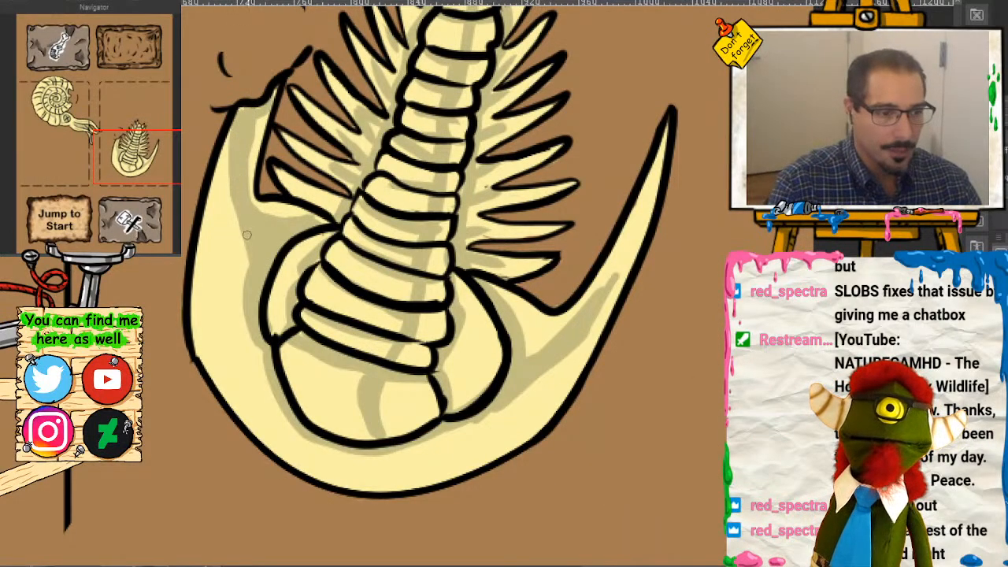
mouse_move(246, 233)
left_mouse_down()
mouse_move(232, 159)
mouse_move(247, 119)
left_mouse_up()
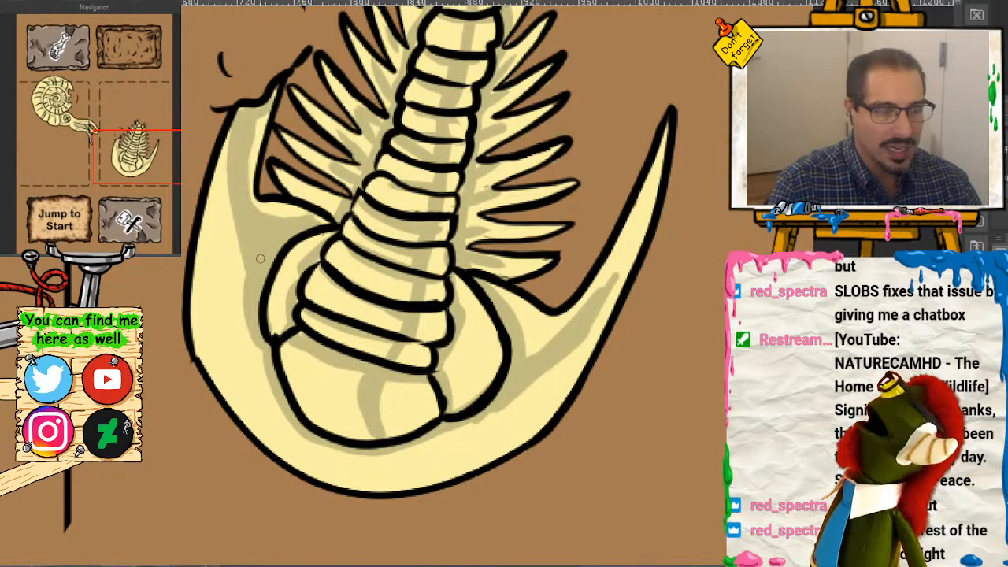
left_click_drag(614, 267, 563, 319)
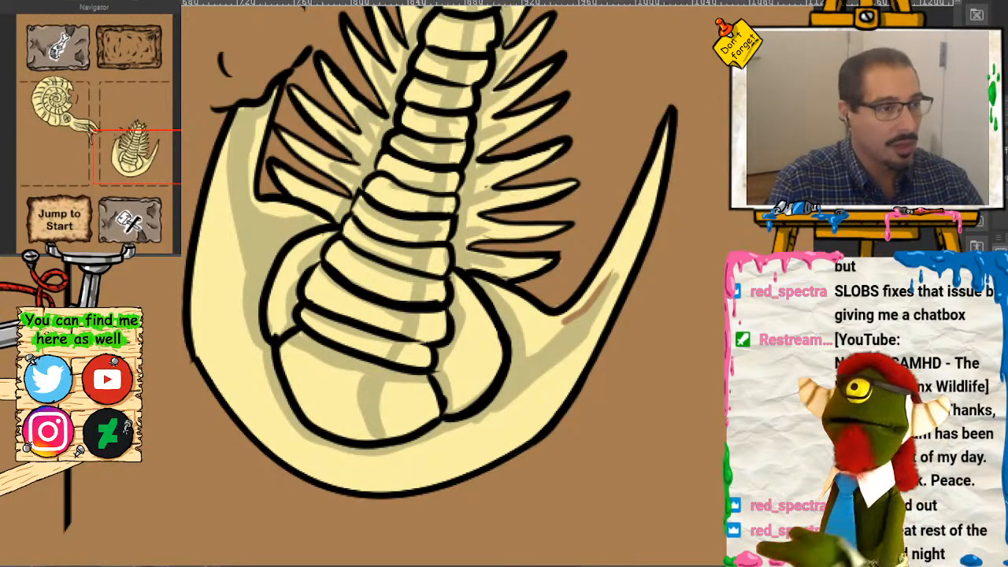
key("ctrl+z")
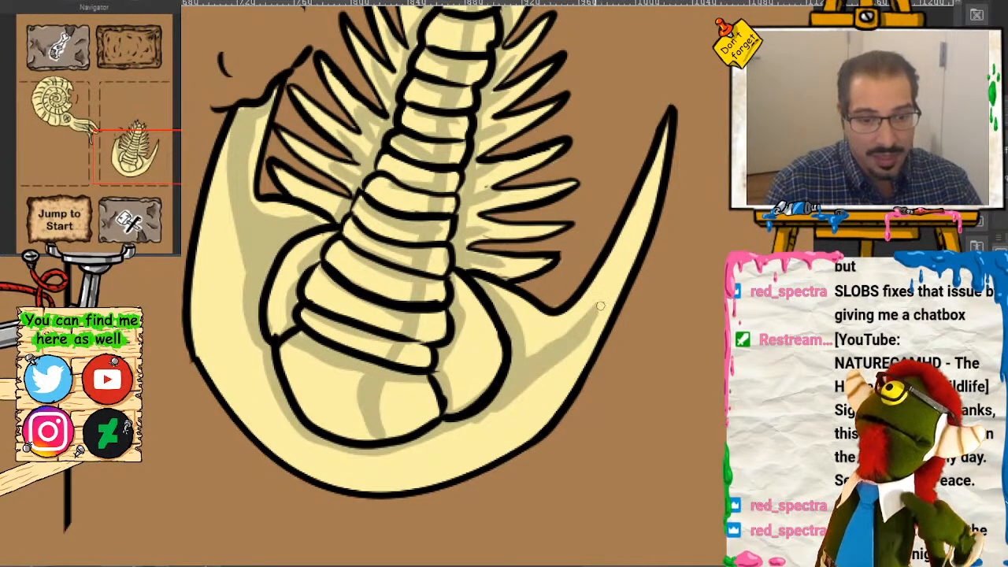
left_click_drag(603, 308, 540, 343)
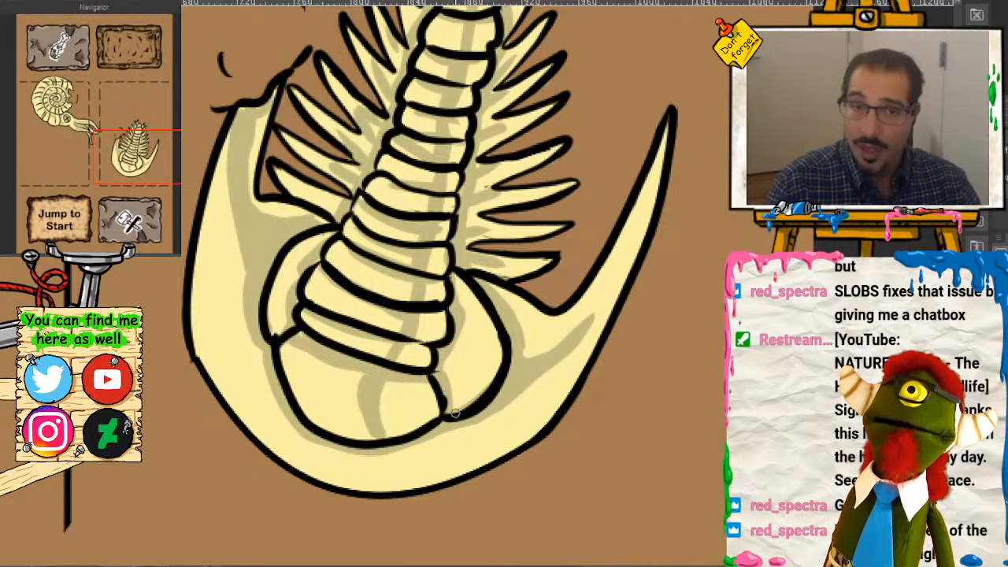
Step: Examine the whole fossil mat, comparing the trilobite's shading and placement with the ammonite
key("ctrl+minus")
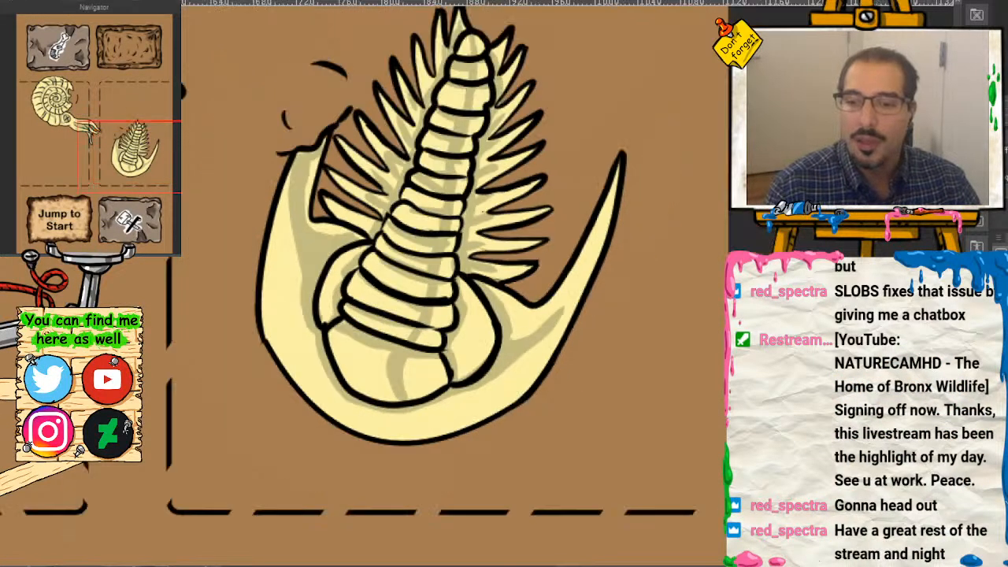
key("ctrl+minus")
key("ctrl+minus")
left_click_drag(148, 161, 111, 118)
key("ctrl+minus")
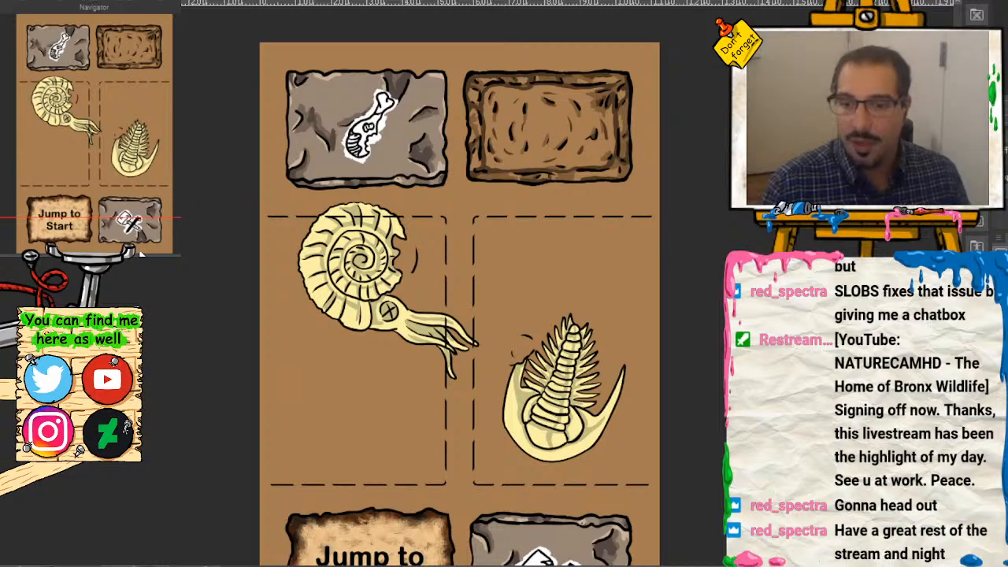
key("ctrl+minus")
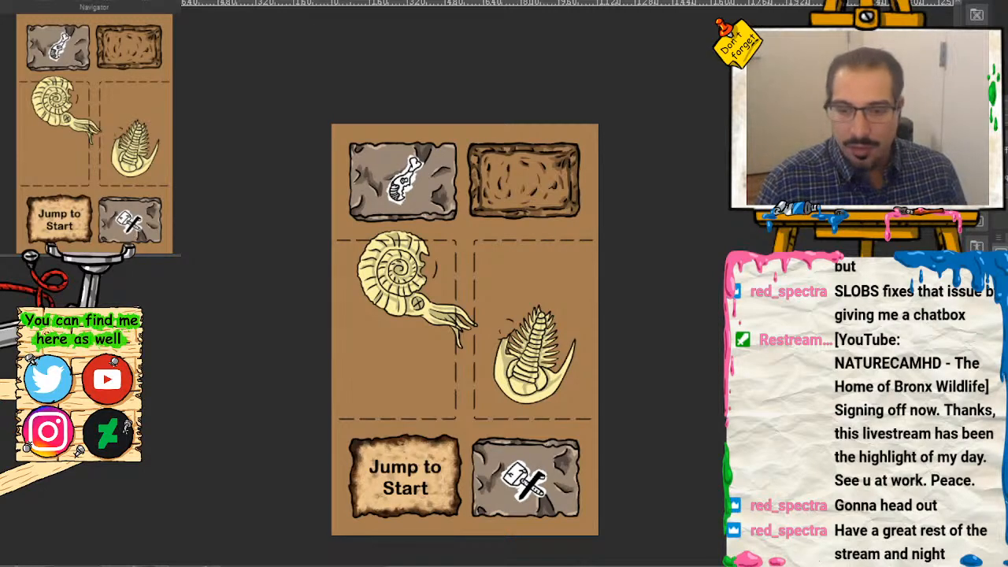
scroll(136, 203, "up", 2)
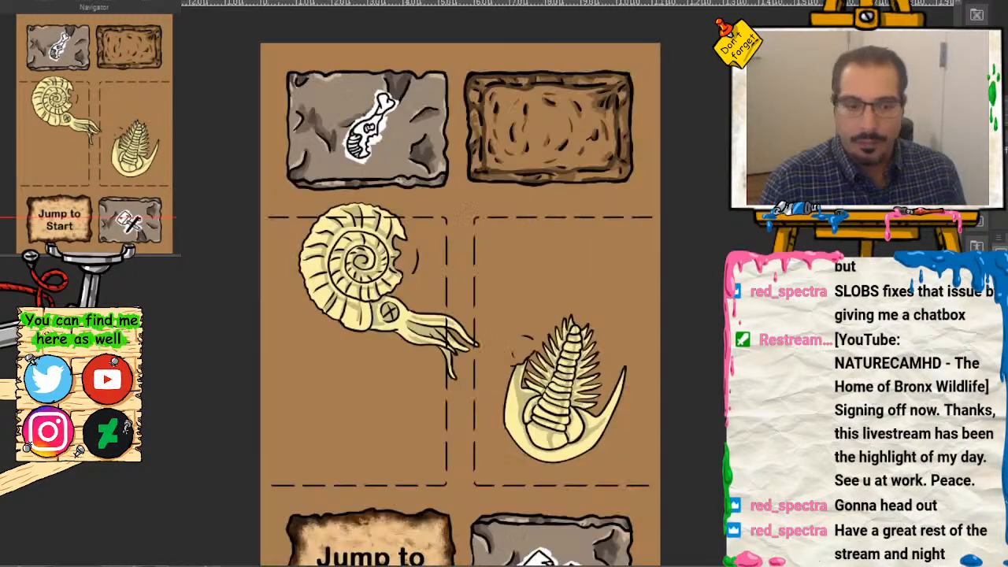
scroll(123, 141, "up", 2)
left_click_drag(122, 157, 128, 132)
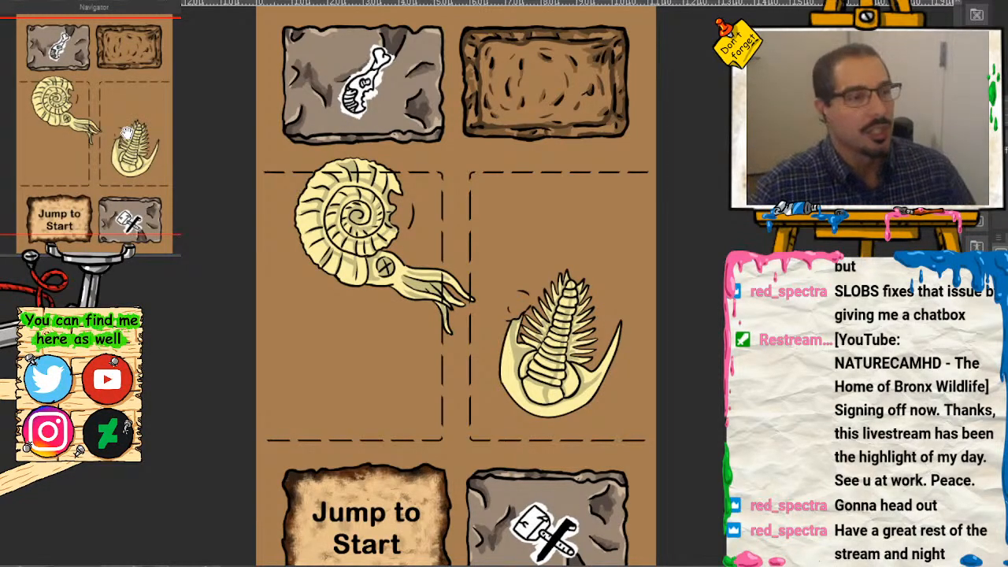
Step: Review the bone and skull artwork on Mat A, plus the dinosaur skeleton mat, for comparison with the fossils
key("ctrl+Tab")
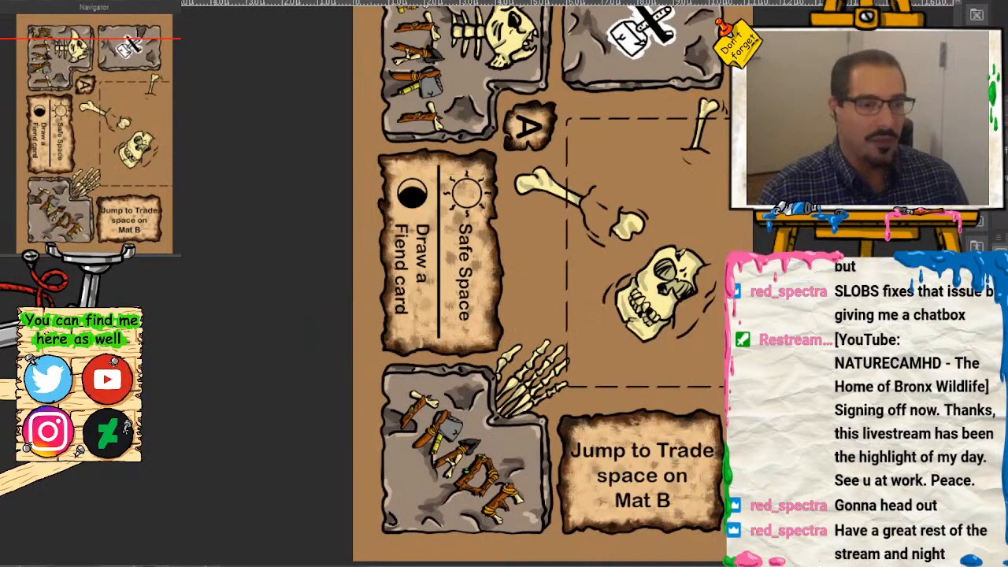
key("ctrl+minus")
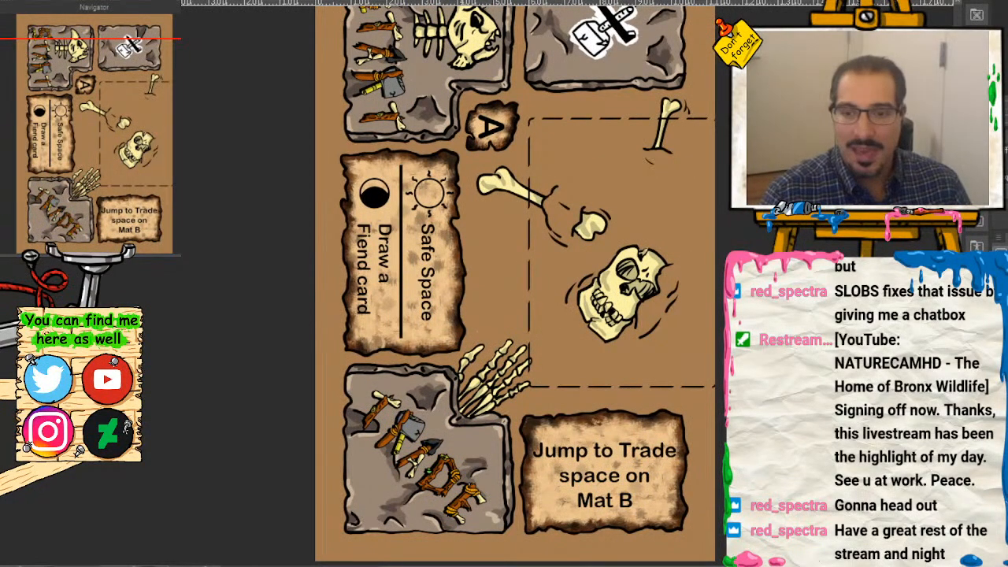
key("ctrl+minus")
key("ctrl+plus")
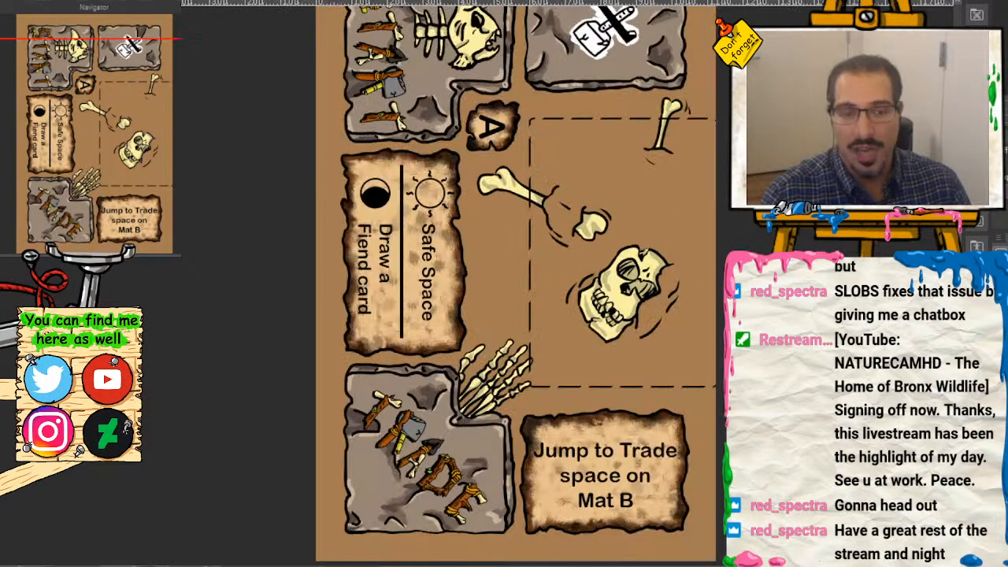
left_click_drag(145, 175, 165, 162)
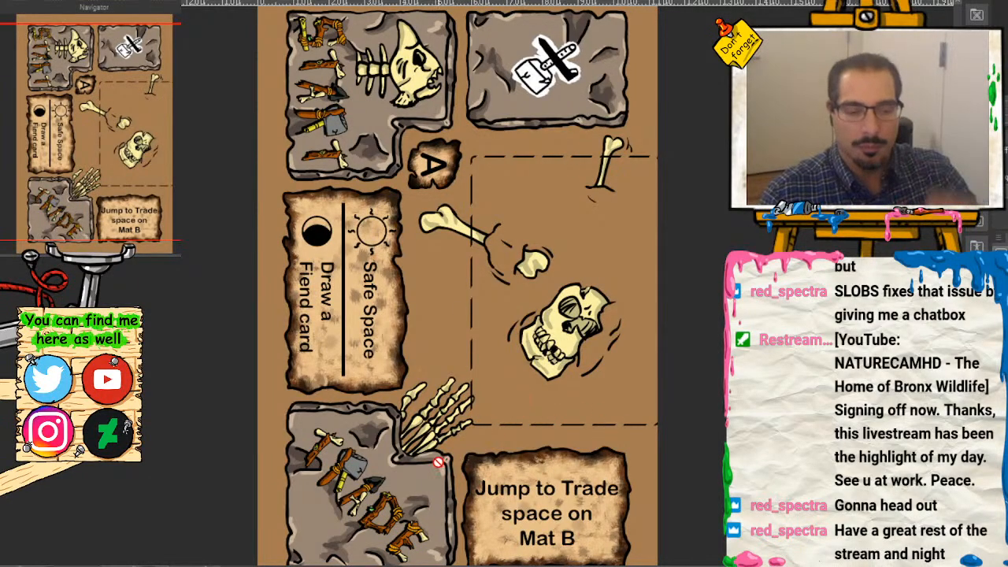
key("ctrl+Tab")
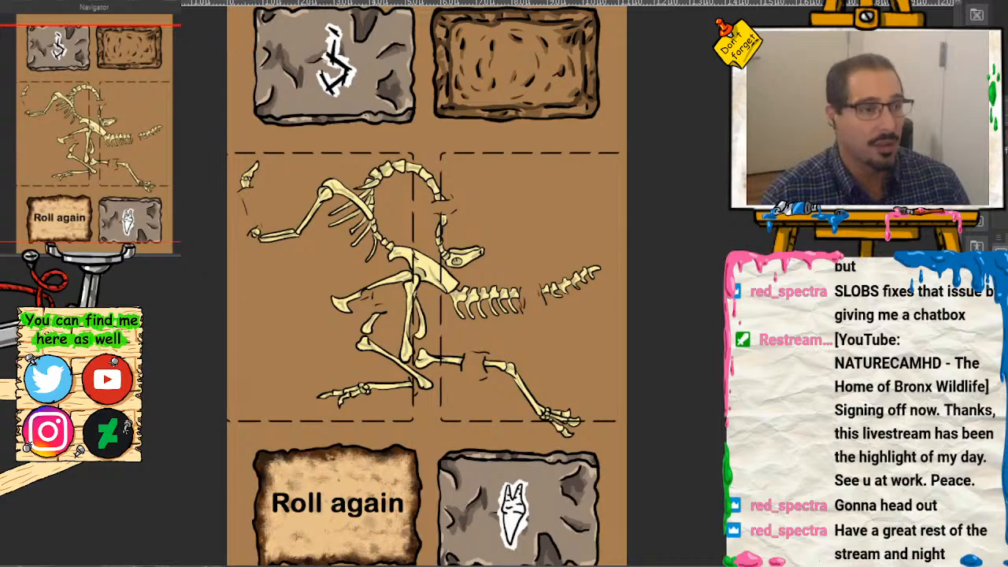
Step: Examine the fossil mat, the empty "Go back 3 spaces" mat, the whole of Mat B, the Health Points board and Mat A
key("ctrl+Tab")
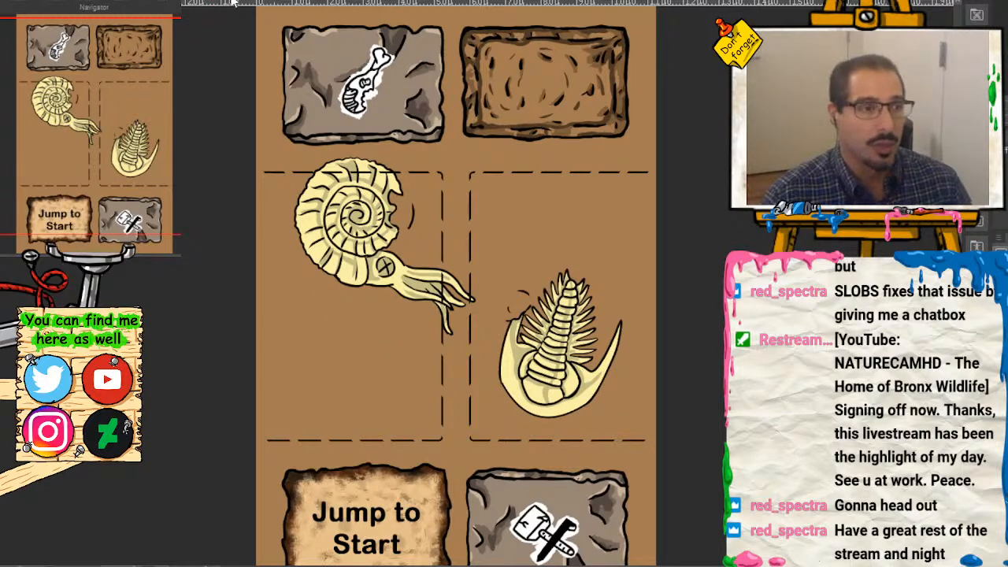
key("ctrl+Tab")
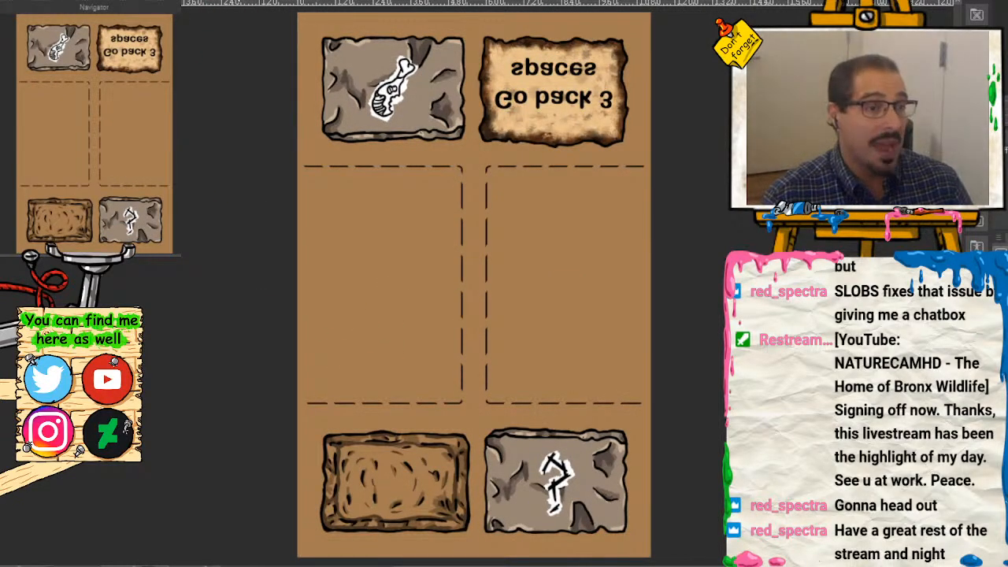
key("ctrl+Tab")
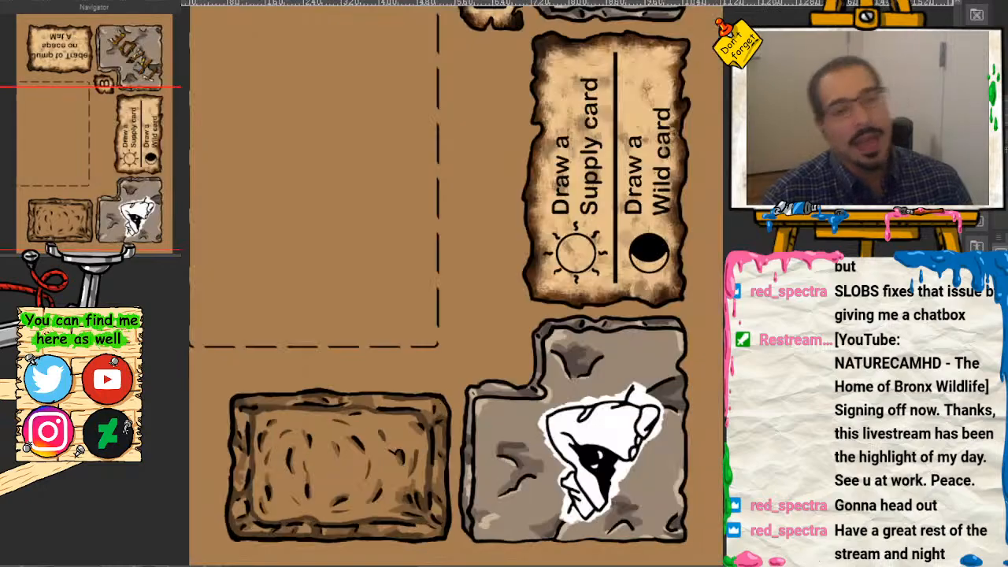
key("ctrl+minus")
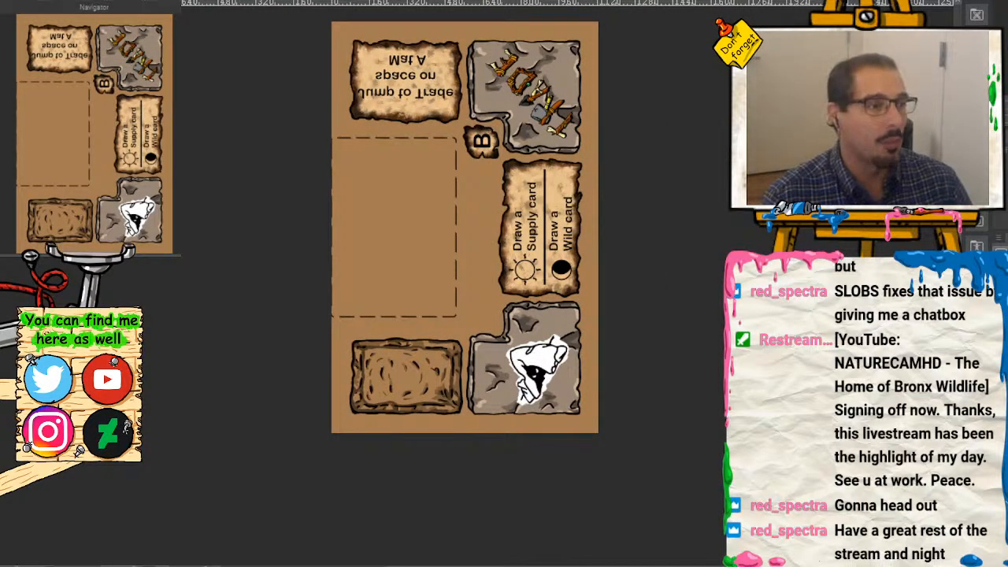
key("ctrl+Tab")
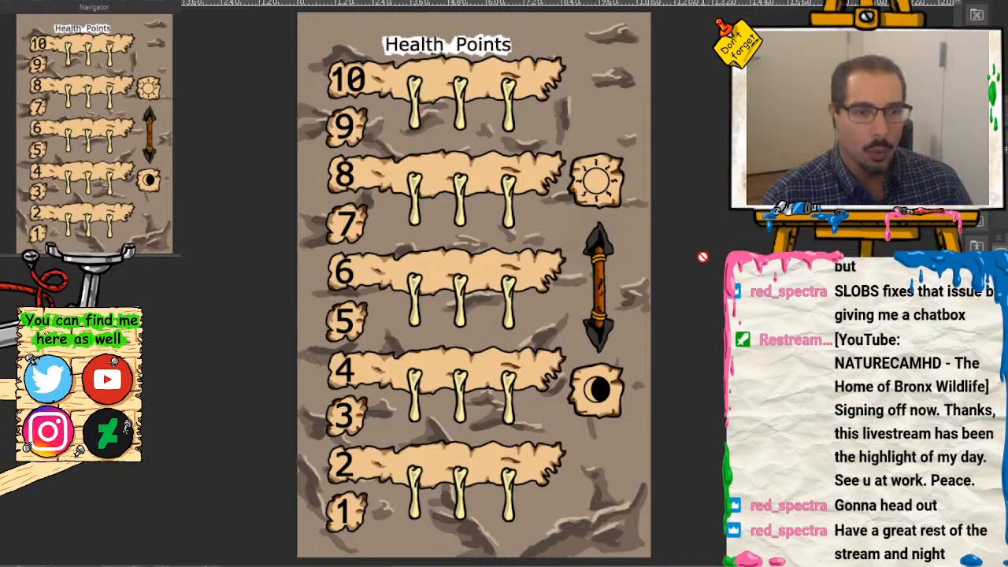
left_click(281, 2)
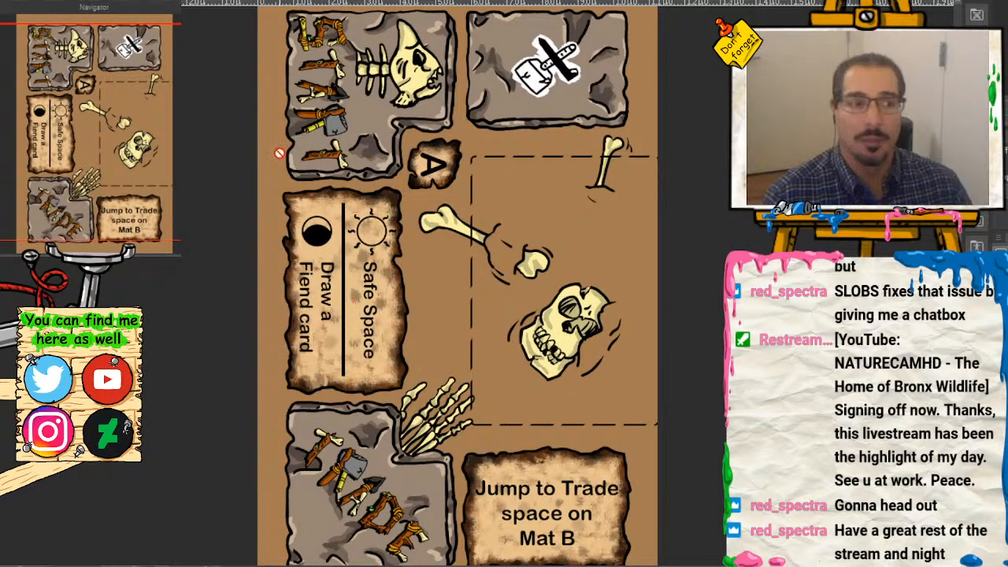
Step: Compare the dinosaur skeleton and fossil artwork once more with the Health Points board, Mat A and Mat B
key("ctrl+Tab")
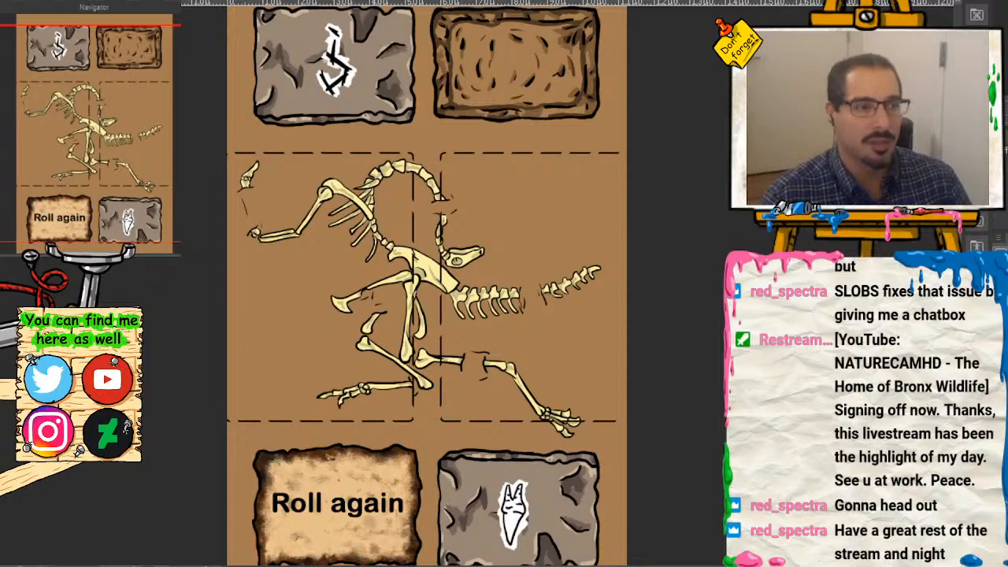
key("ctrl+Tab")
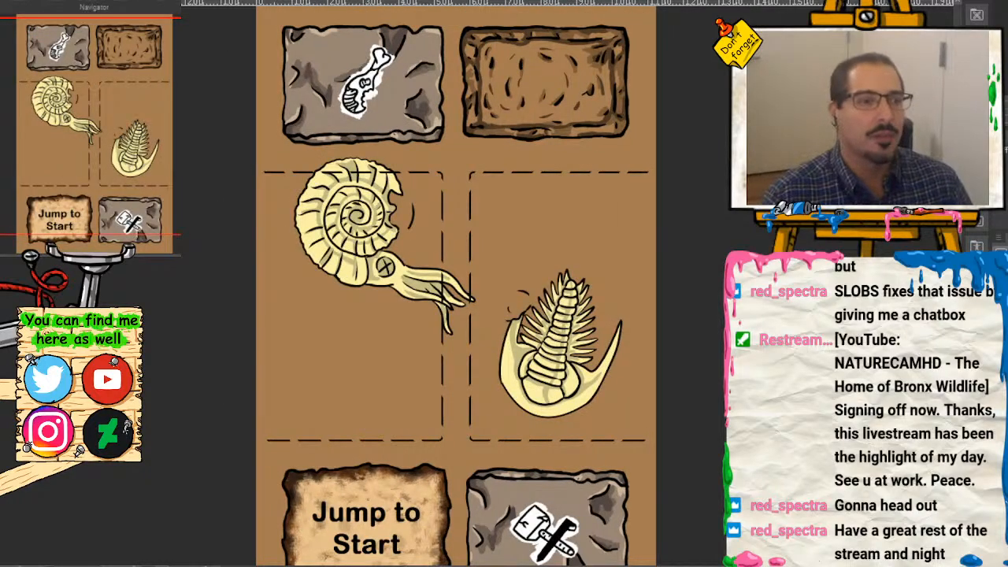
key("ctrl+Tab")
key("ctrl+Tab")
key("ctrl+Tab")
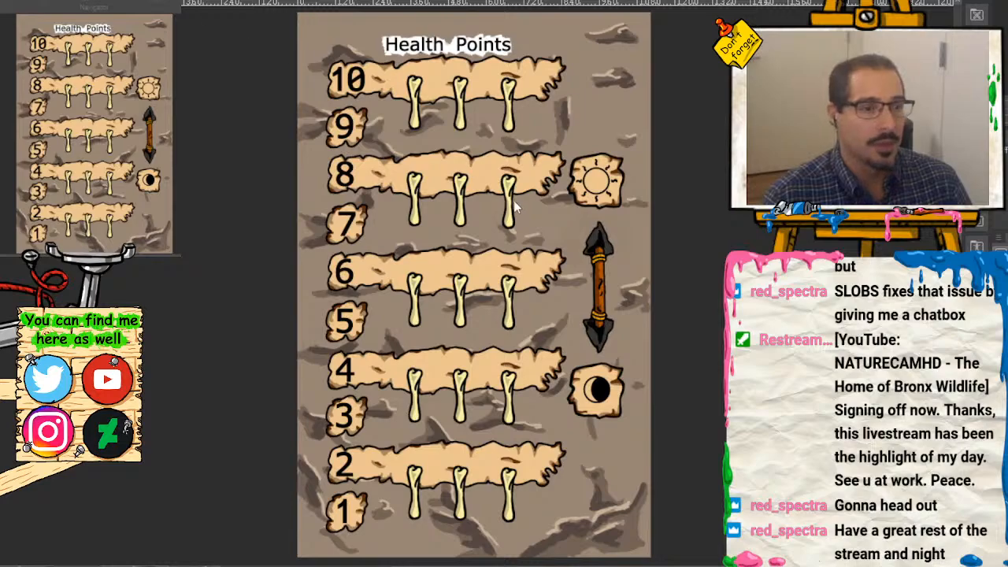
key("ctrl+Tab")
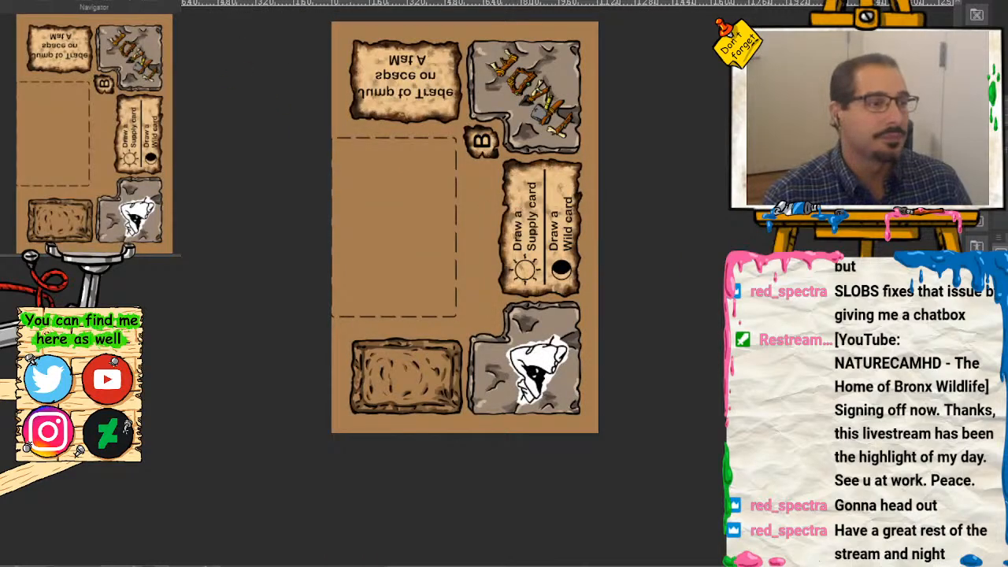
key("ctrl+Tab")
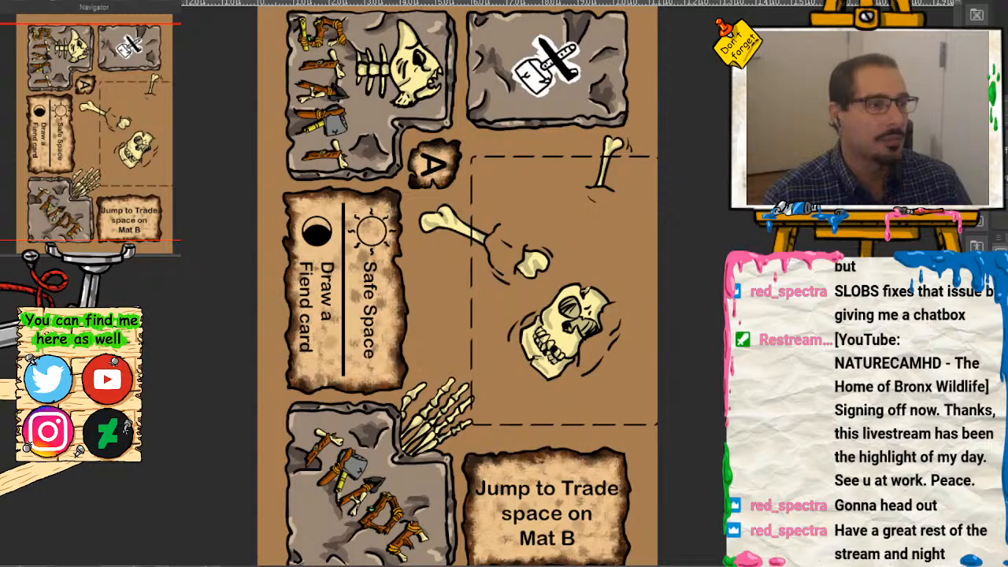
key("ctrl+Tab")
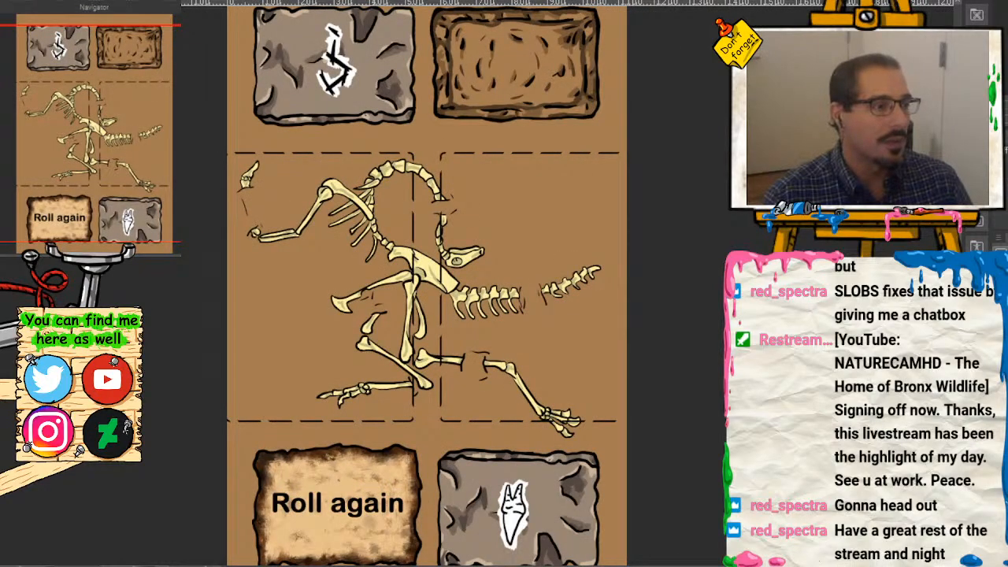
key("ctrl+Tab")
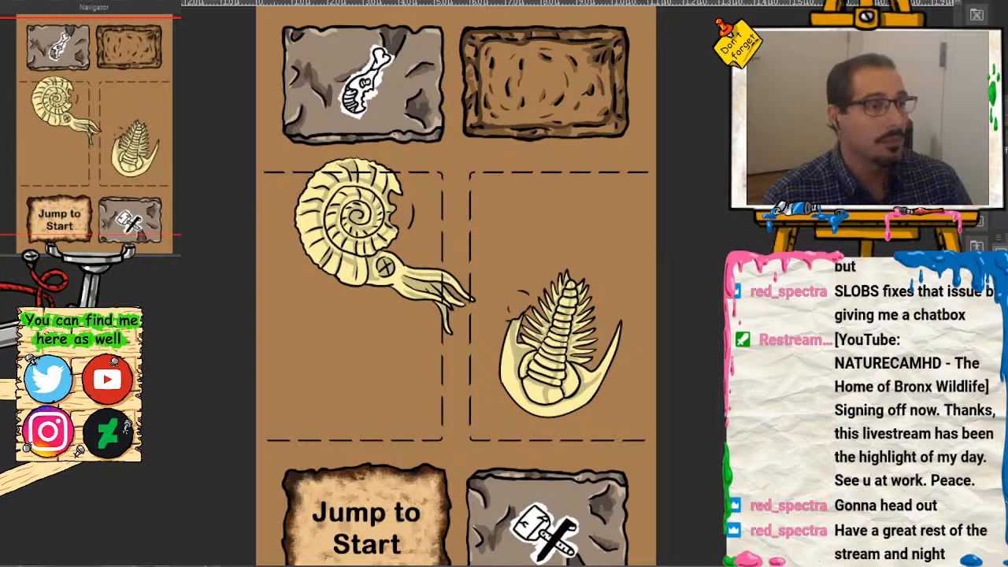
key("ctrl+Tab")
key("ctrl+Tab")
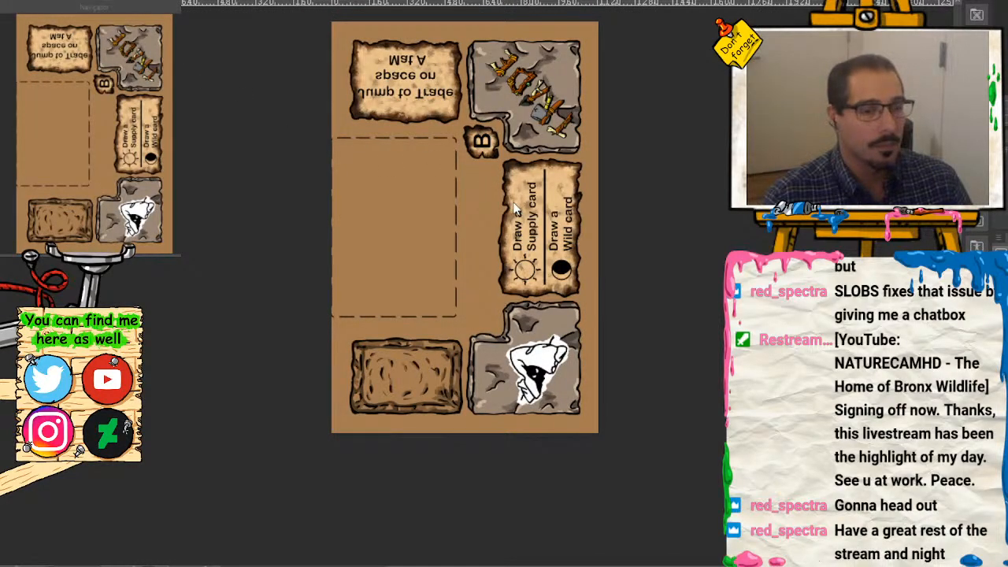
Step: Close the open game mats and open the illustration of the caveman carrying a branch club over his shoulder
key("ctrl+w")
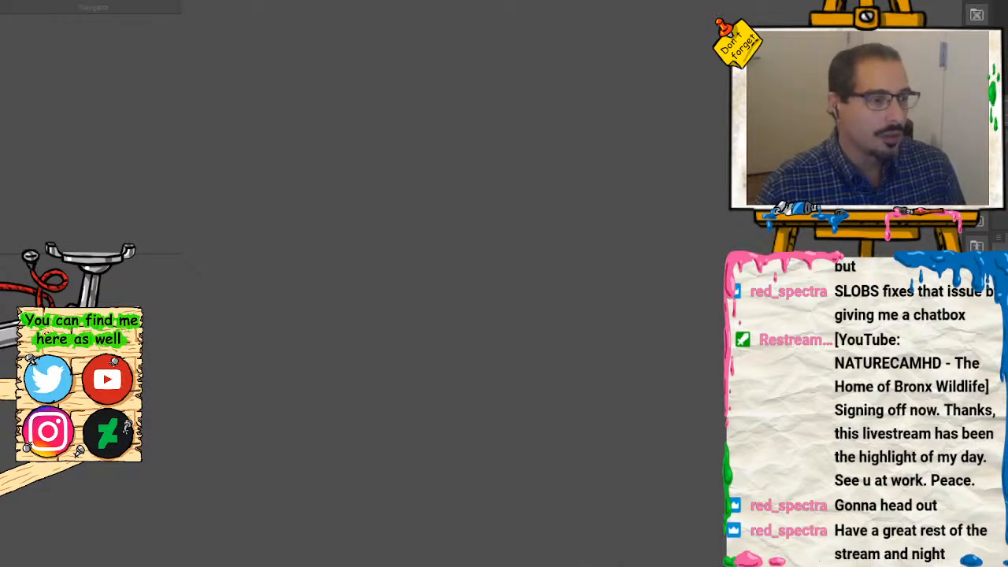
double_click(144, 323)
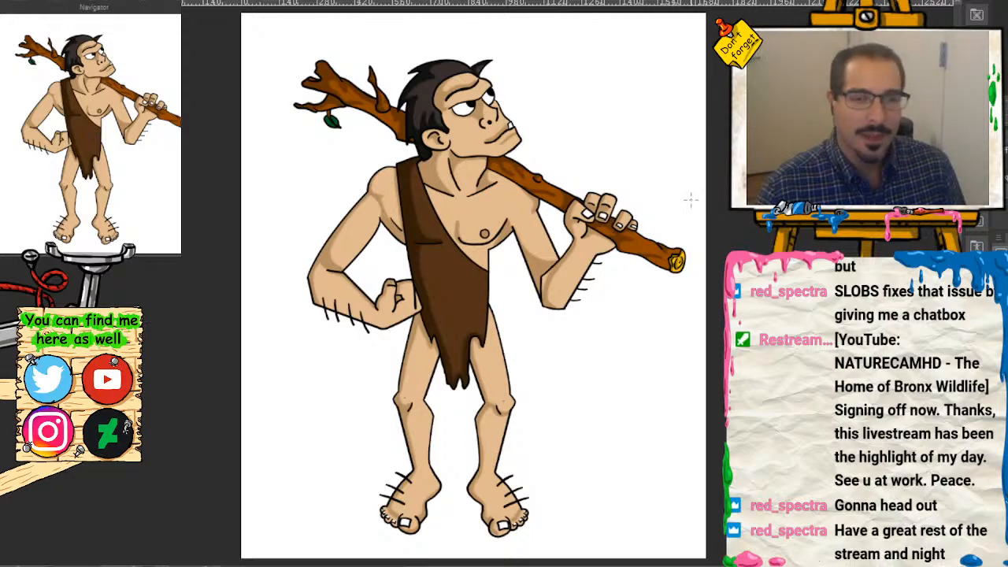